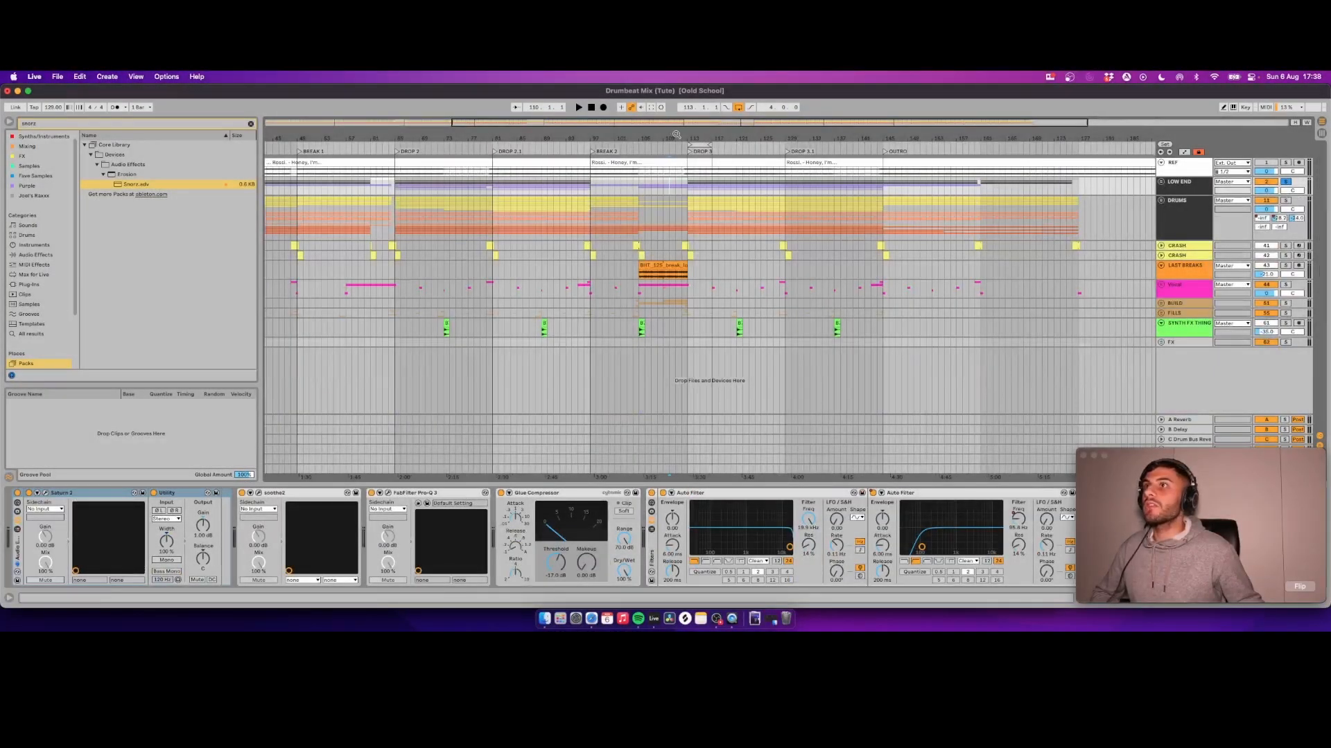
Step: Play the arrangement around Drop 3 as a preview of the track
{"action": "left_click_drag", "start_coordinate": [675, 135], "coordinate": [675, 163]}
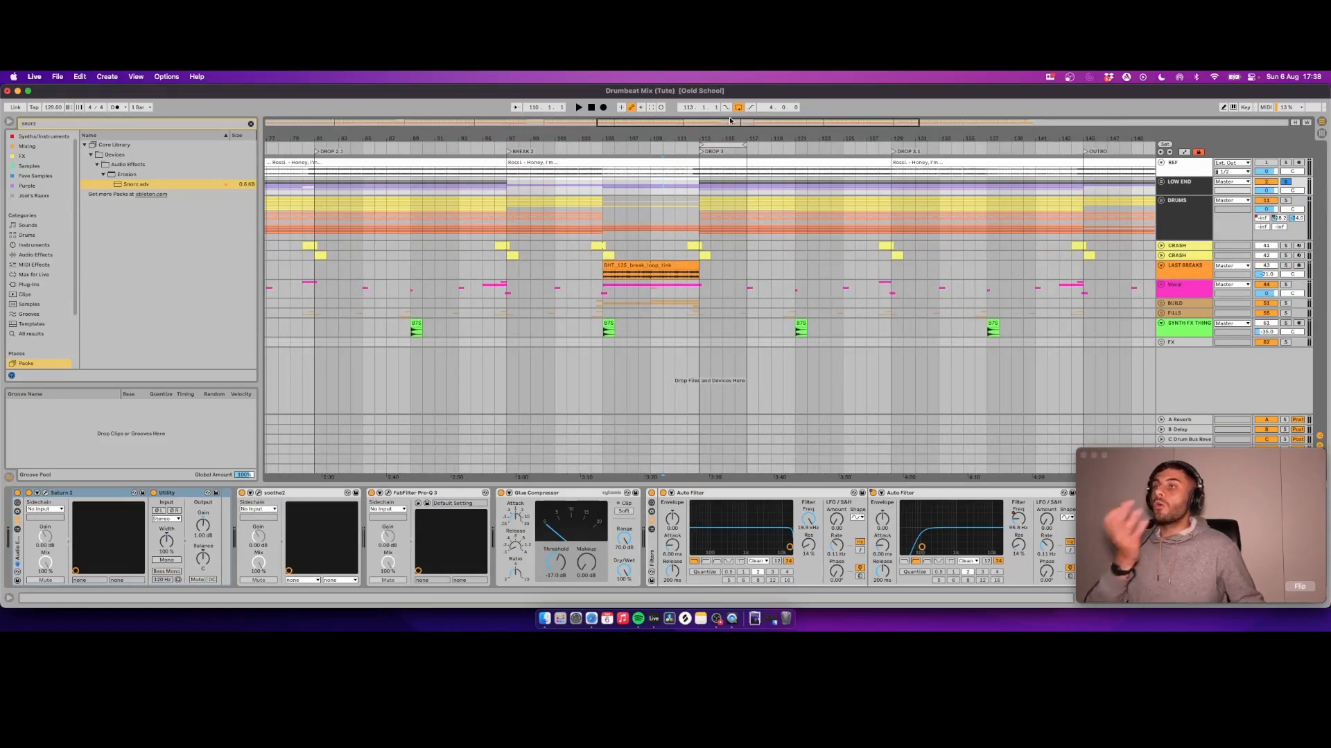
{"action": "left_click", "coordinate": [676, 199]}
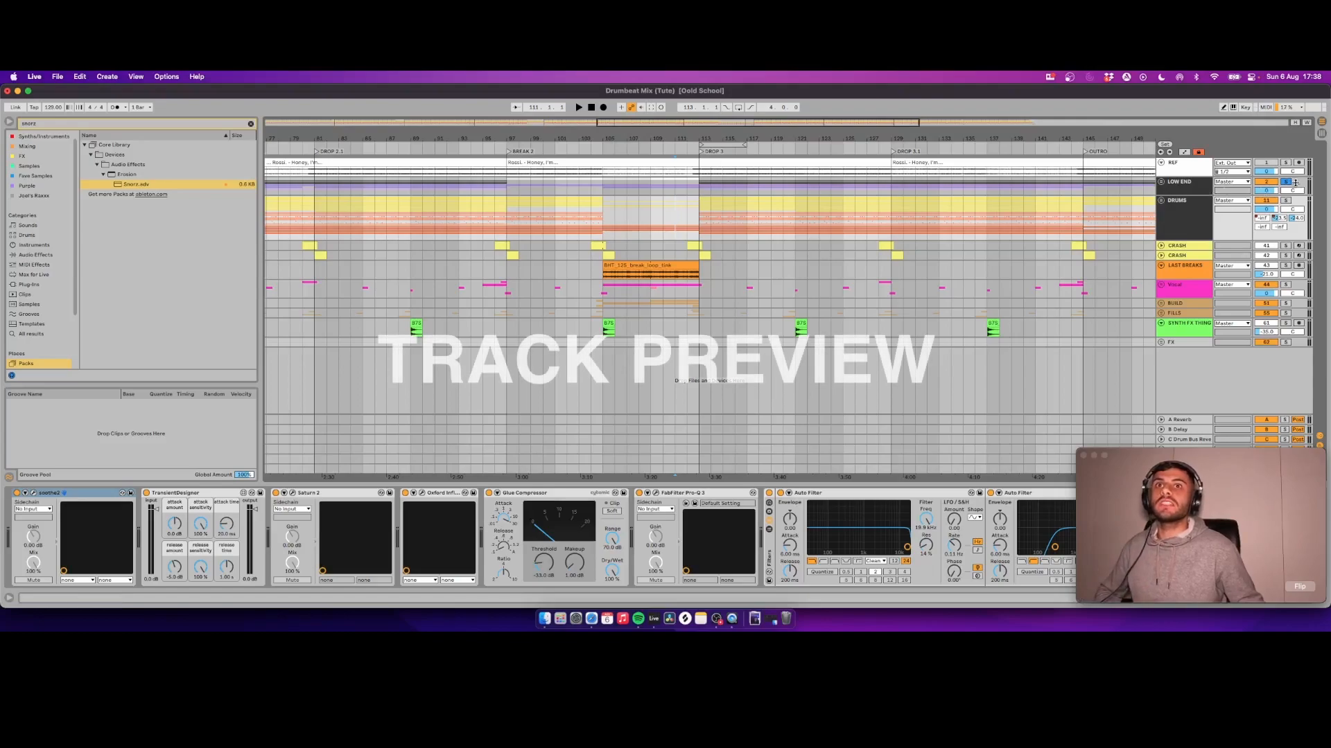
{"action": "key", "text": "space"}
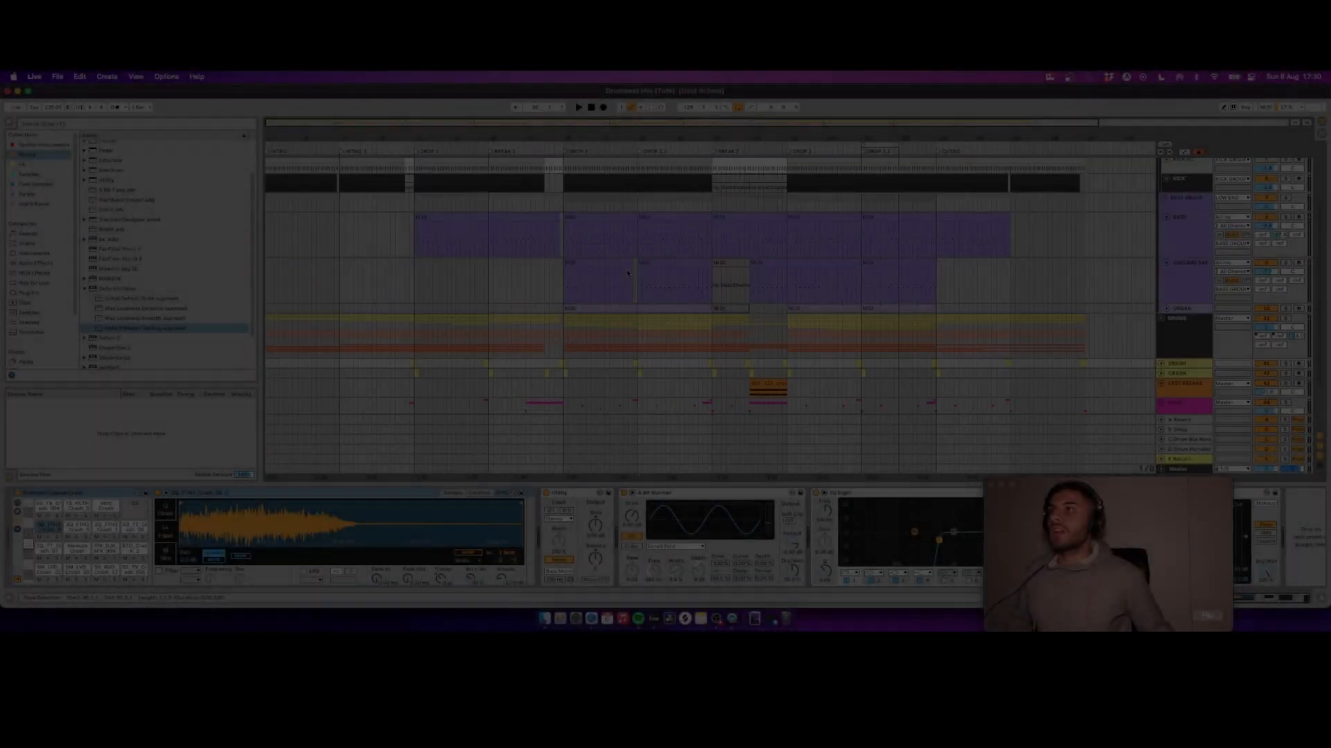
Step: Examine the low-end section around Drop 2 and the device chains of the kick group and bass group
{"action": "scroll", "coordinate": [604, 223], "scroll_direction": "up", "scroll_amount": 4}
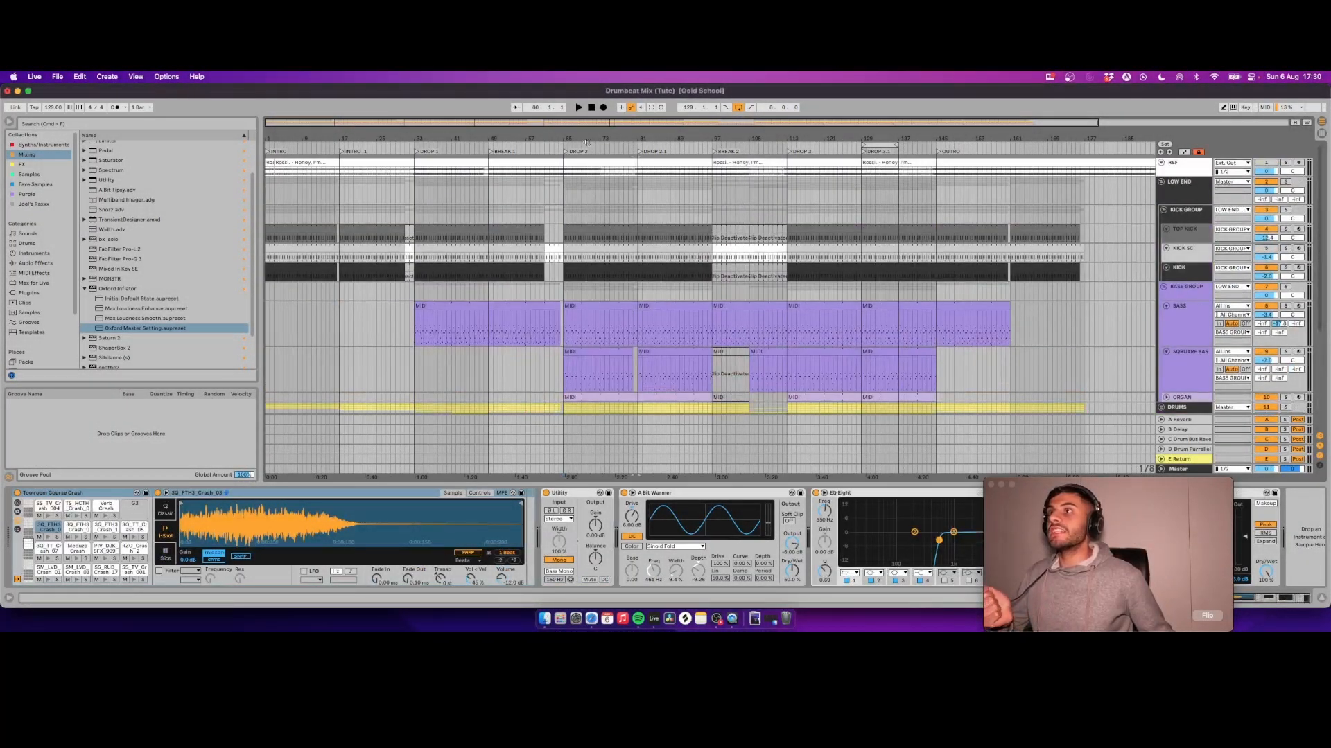
{"action": "left_click_drag", "start_coordinate": [590, 140], "coordinate": [590, 184]}
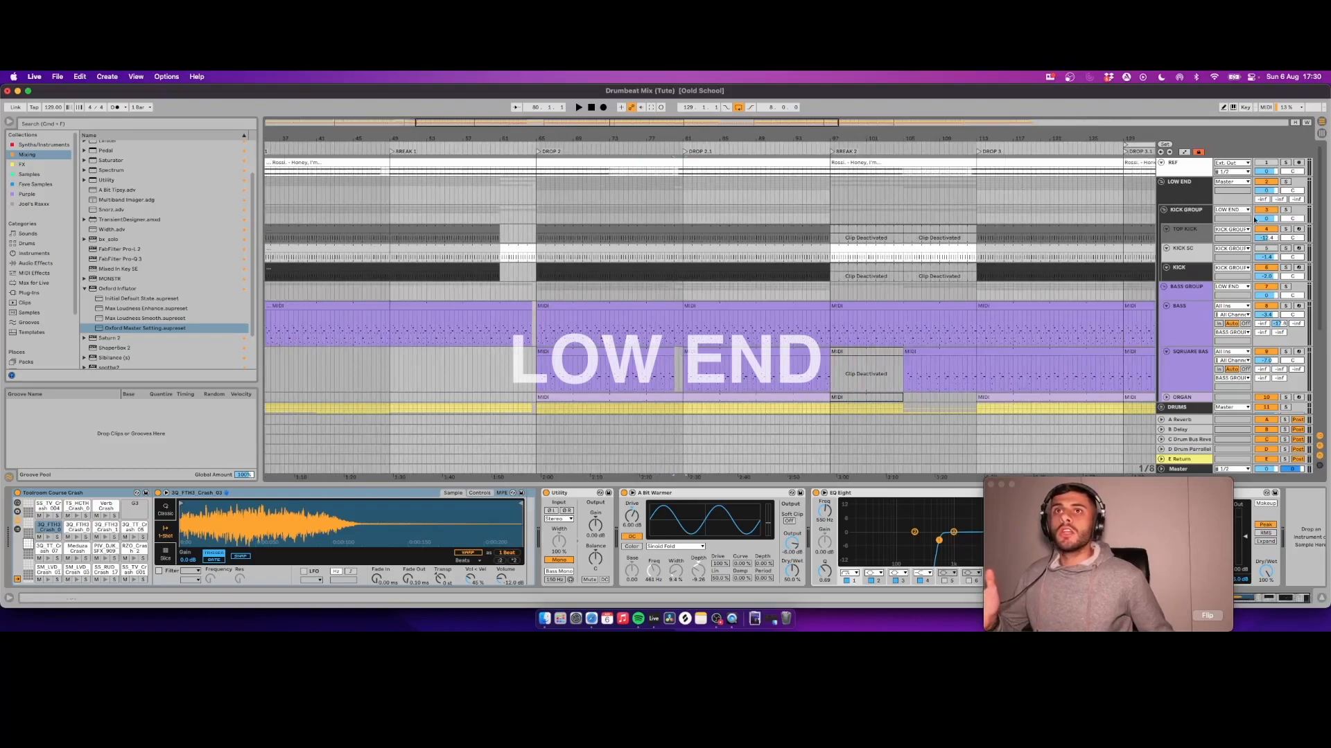
{"action": "left_click", "coordinate": [1180, 197]}
{"action": "left_click", "coordinate": [1185, 215]}
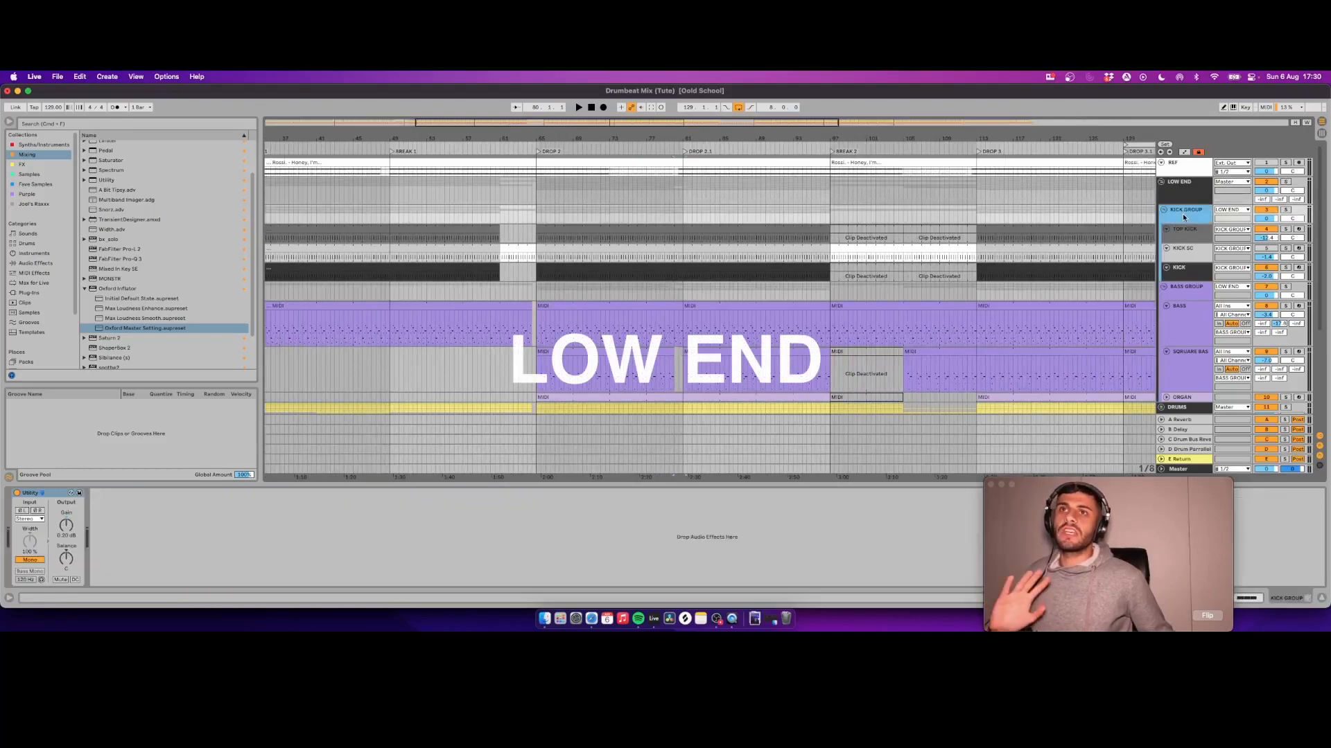
{"action": "left_click", "coordinate": [1197, 288]}
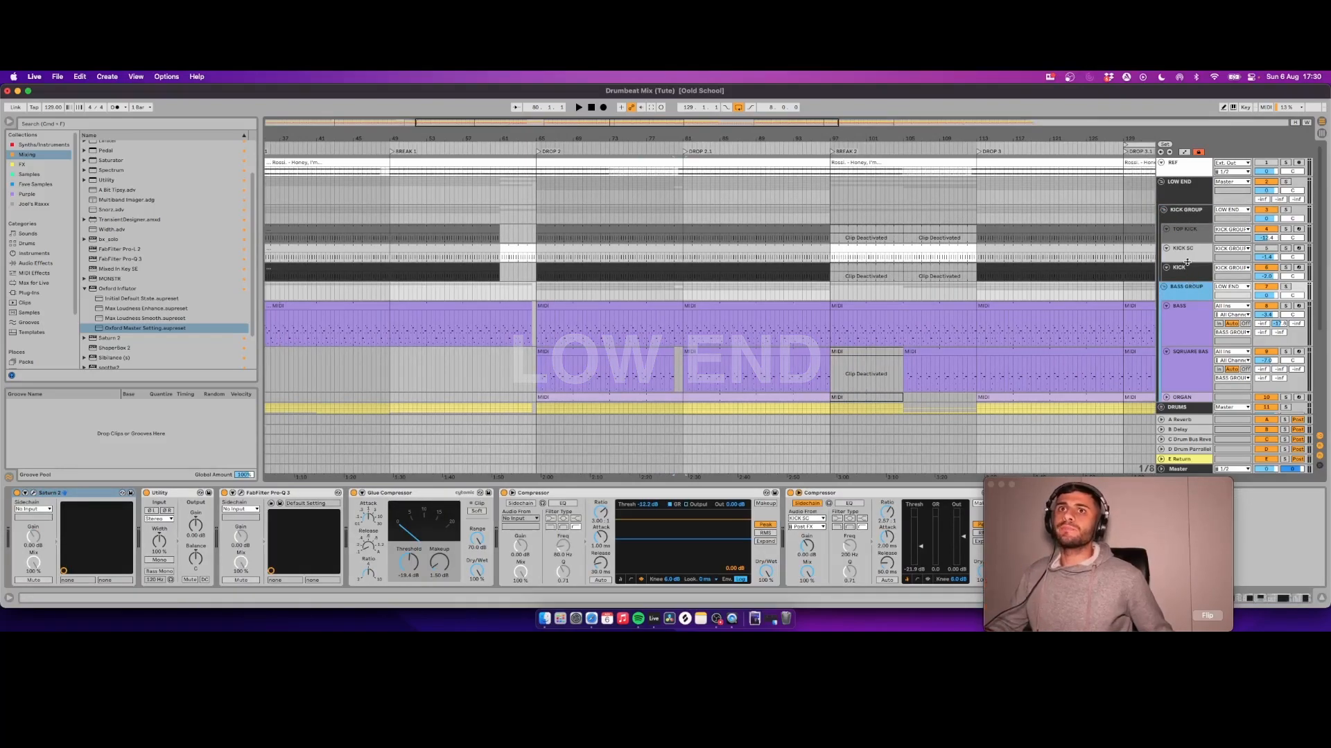
Step: Move the KICK SC track above TOP KICK inside the kick group and select TOP KICK
{"action": "left_click_drag", "start_coordinate": [1183, 248], "coordinate": [1183, 218]}
{"action": "left_click", "coordinate": [1182, 217]}
{"action": "left_click", "coordinate": [1185, 251]}
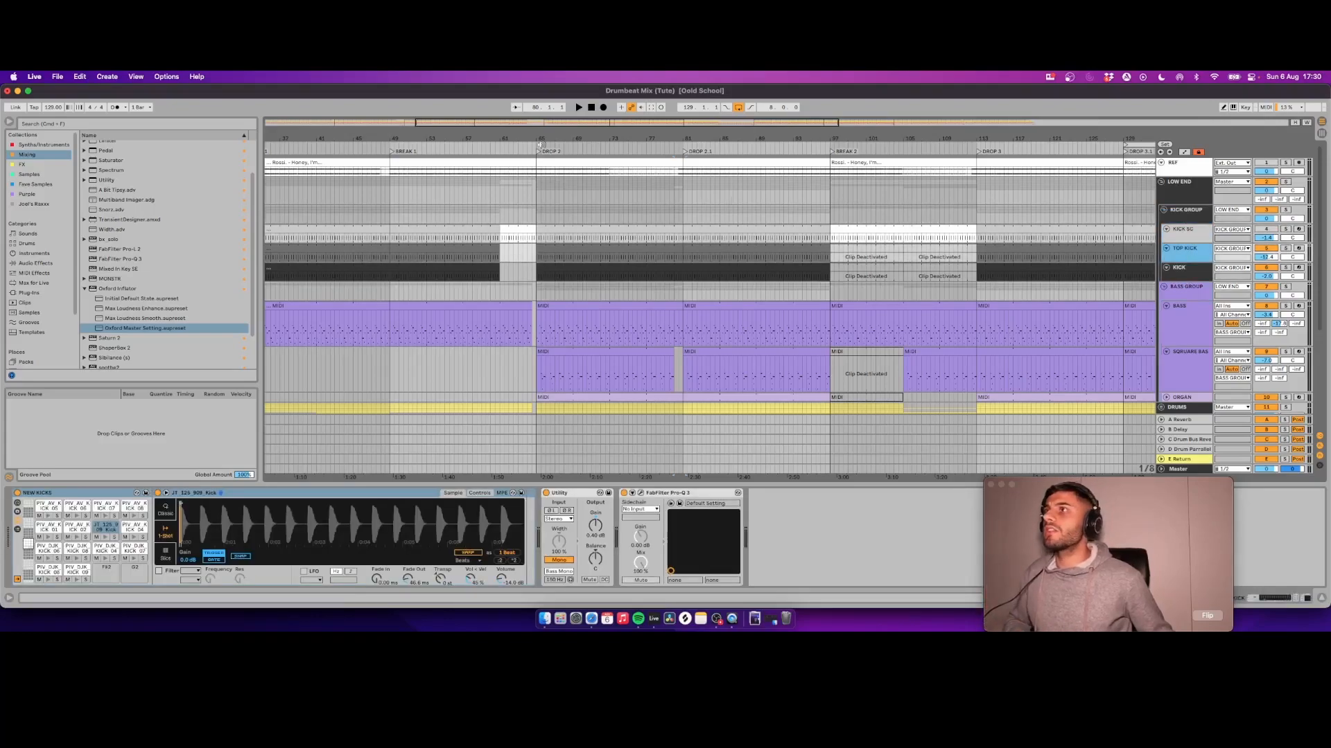
Step: Solo the kick group and play it from Drop 2
{"action": "left_click_drag", "start_coordinate": [556, 138], "coordinate": [572, 147]}
{"action": "left_click", "coordinate": [1285, 210]}
{"action": "left_click", "coordinate": [521, 210]}
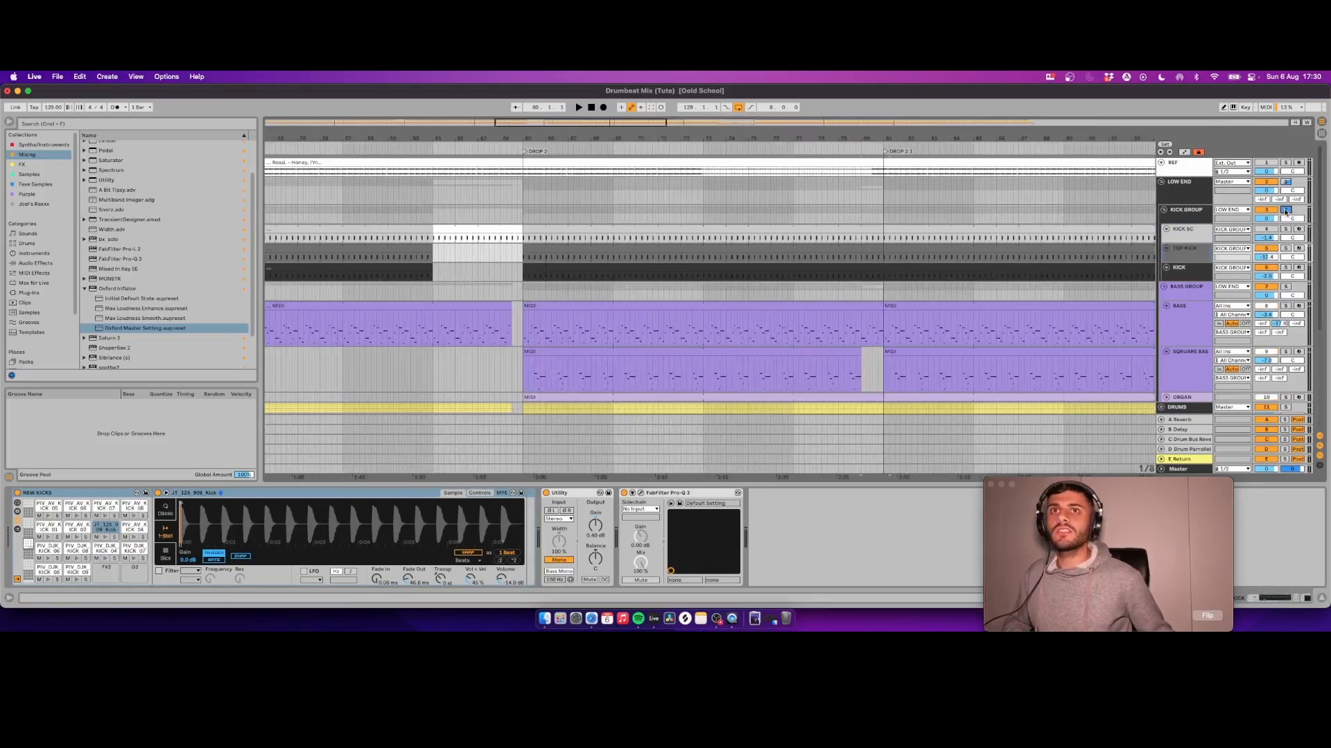
{"action": "key", "text": "space"}
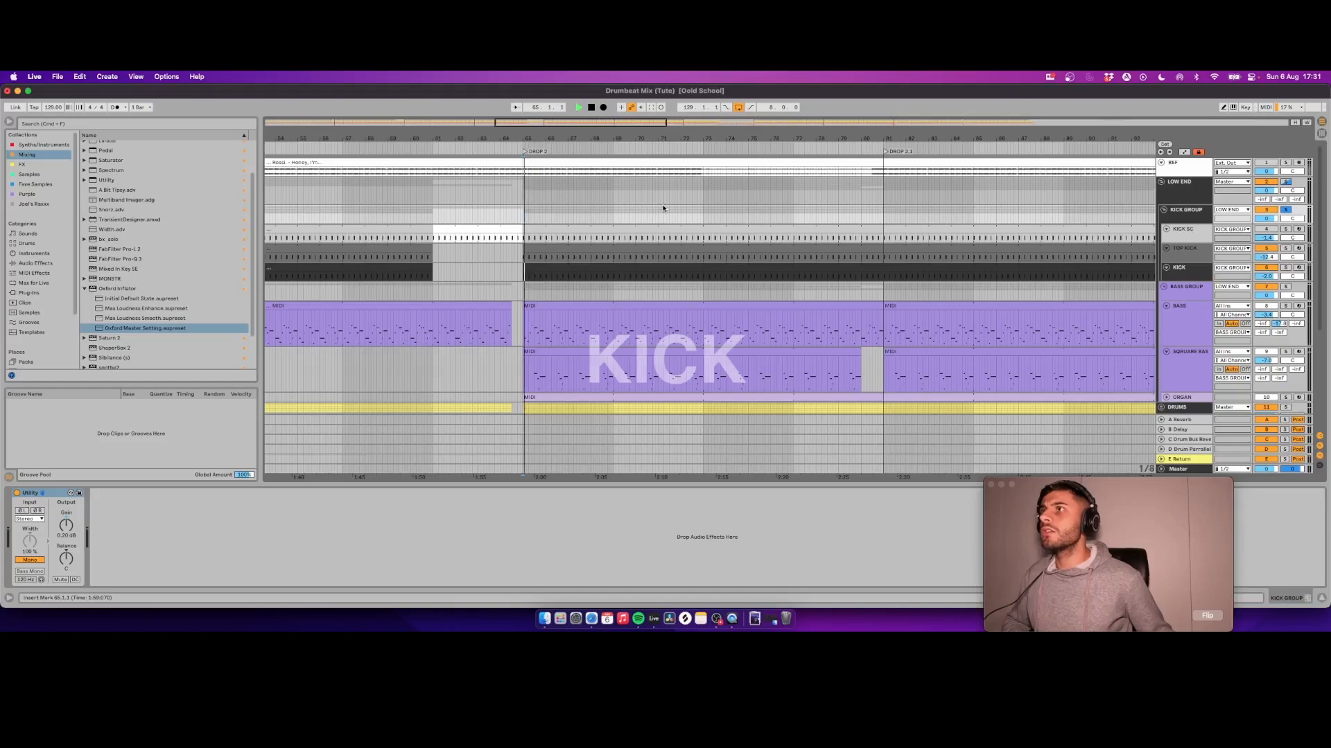
Step: Solo the TOP KICK track and play it from Drop 3
{"action": "left_click_drag", "start_coordinate": [553, 138], "coordinate": [556, 124]}
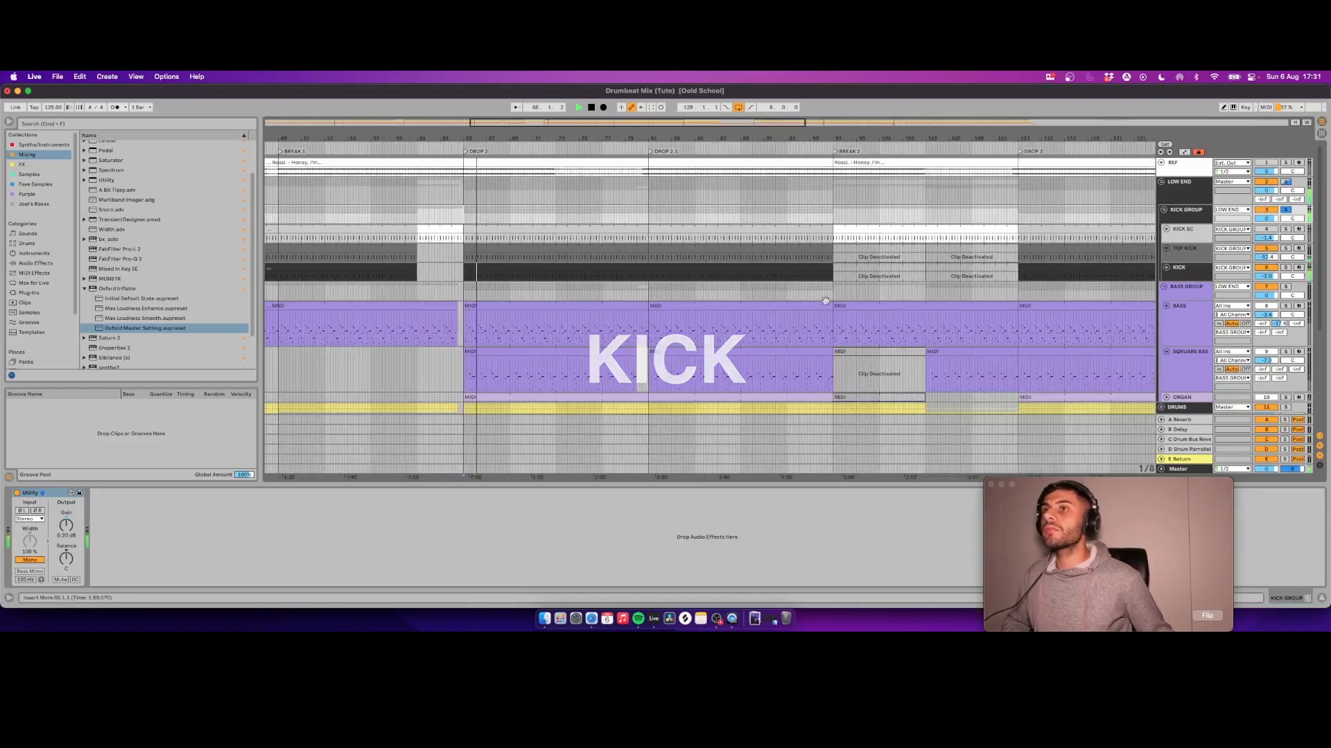
{"action": "scroll", "coordinate": [1021, 287], "scroll_direction": "right", "scroll_amount": 5}
{"action": "left_click_drag", "start_coordinate": [885, 139], "coordinate": [821, 240]}
{"action": "key", "text": "space"}
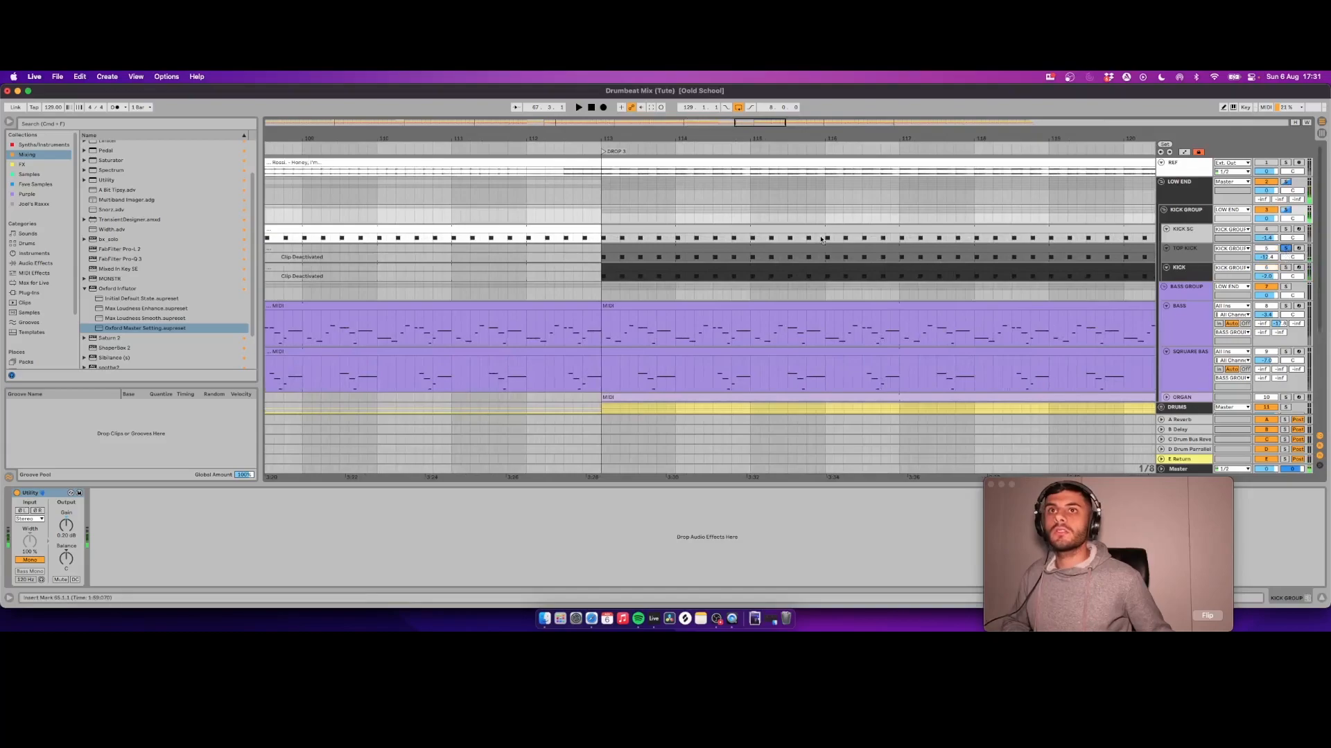
{"action": "left_click", "coordinate": [604, 151]}
{"action": "key", "text": "space"}
Step: Open TOP KICK's FabFilter Pro-Q 3 and examine its EQ curve during playback
{"action": "left_click", "coordinate": [1184, 252]}
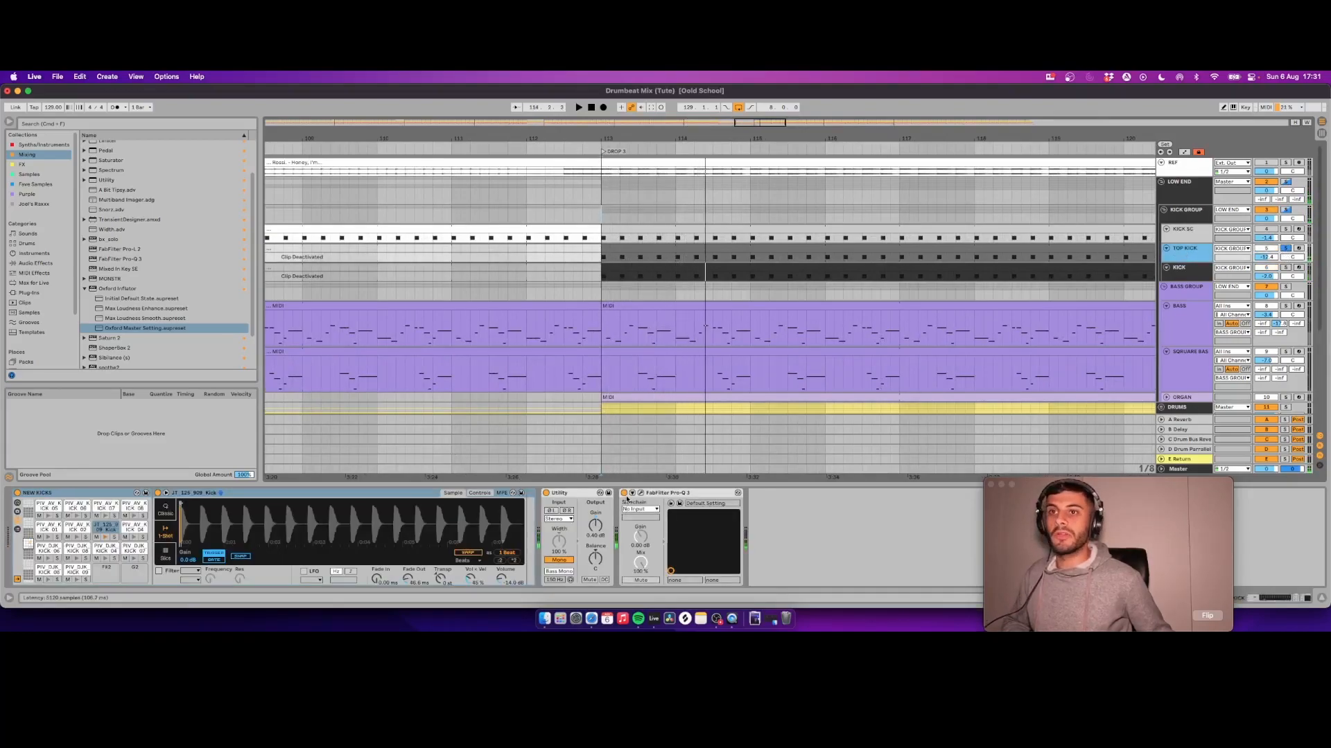
{"action": "left_click", "coordinate": [641, 493]}
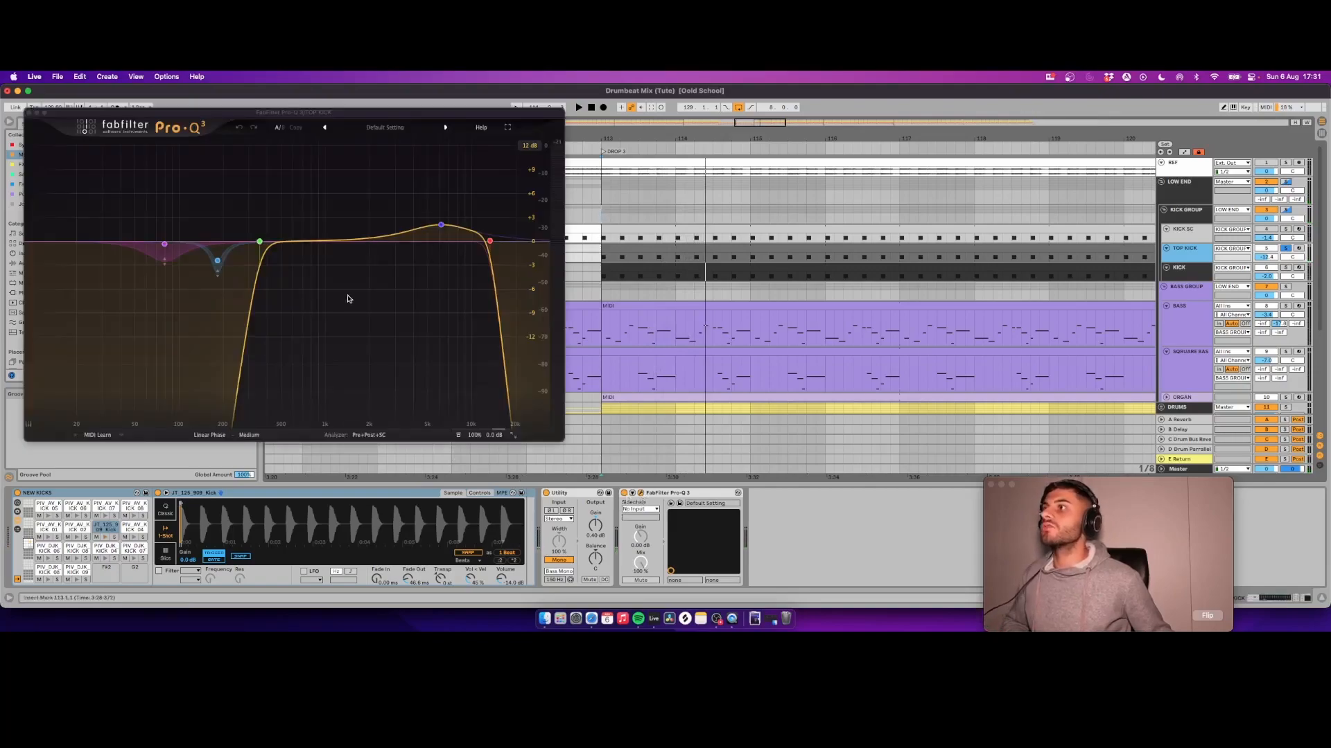
{"action": "key", "text": "space"}
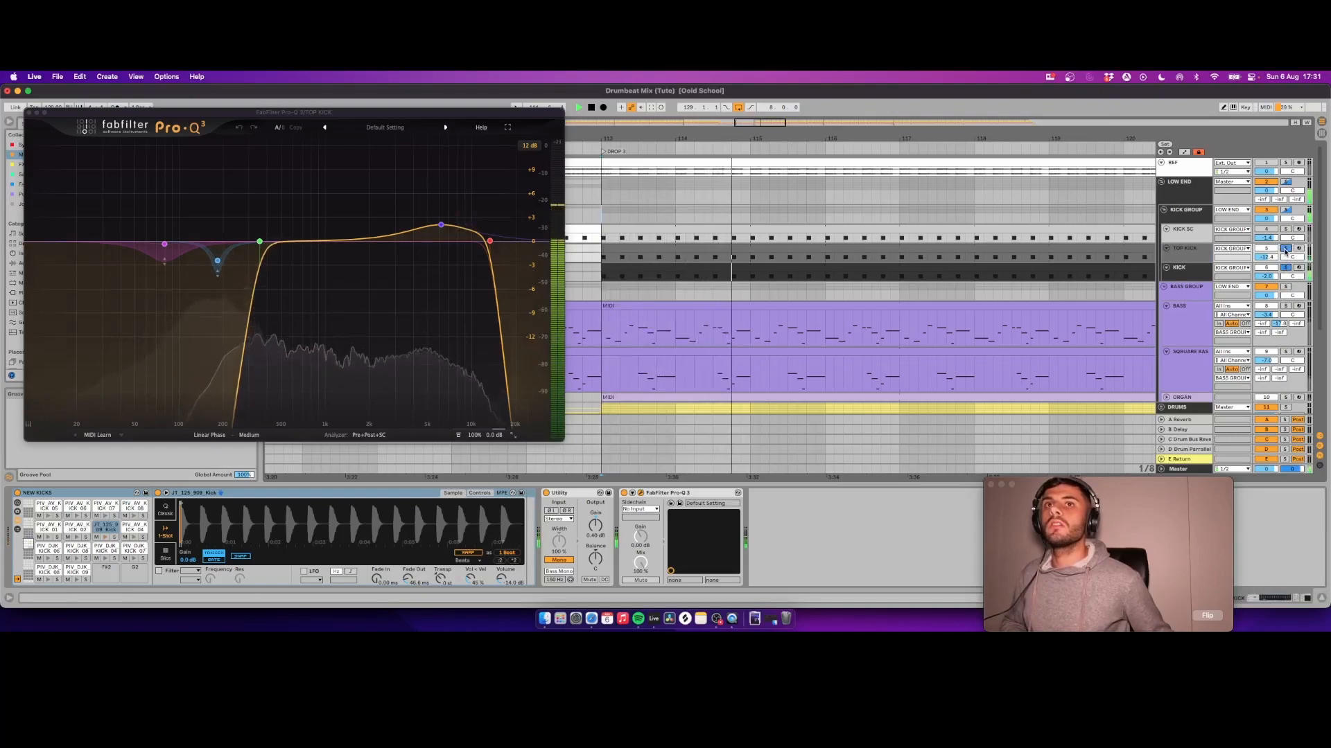
{"action": "key", "text": "space"}
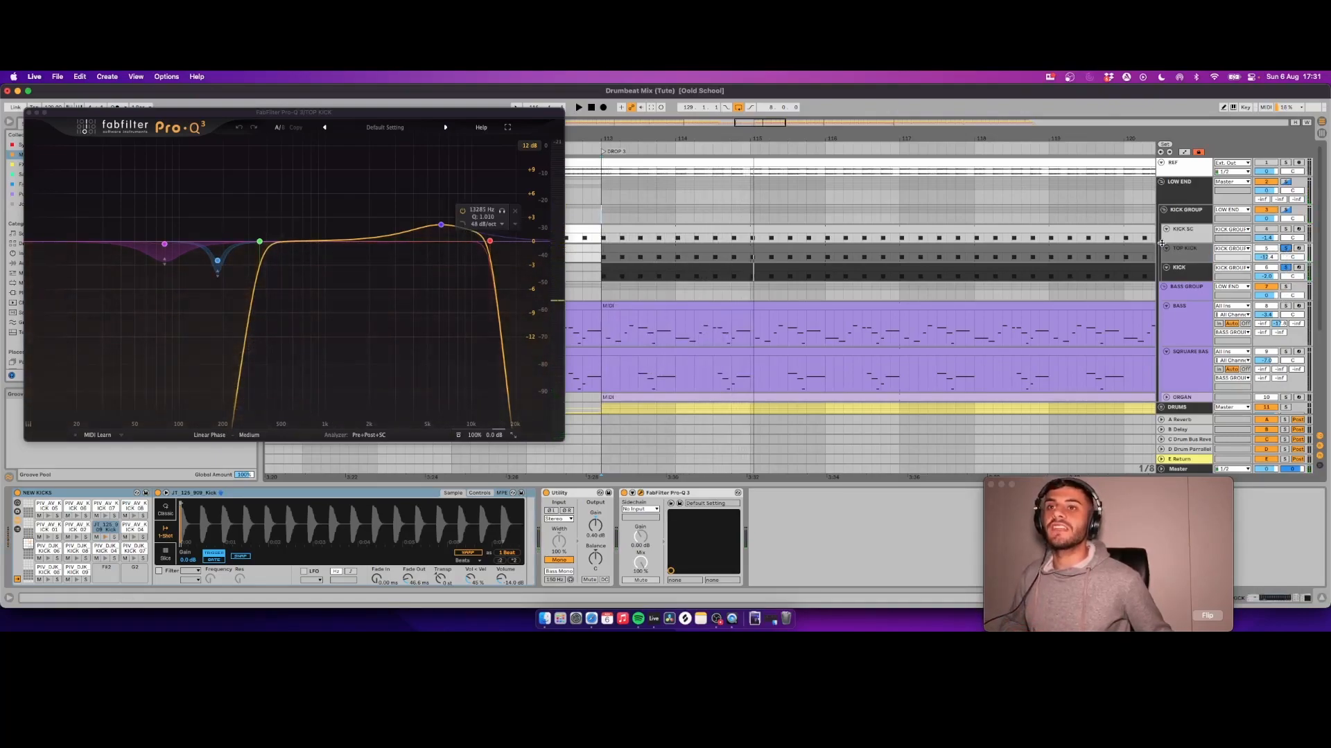
Step: Select the KICK track, increase its height and close TOP KICK's EQ window
{"action": "left_click", "coordinate": [1184, 273]}
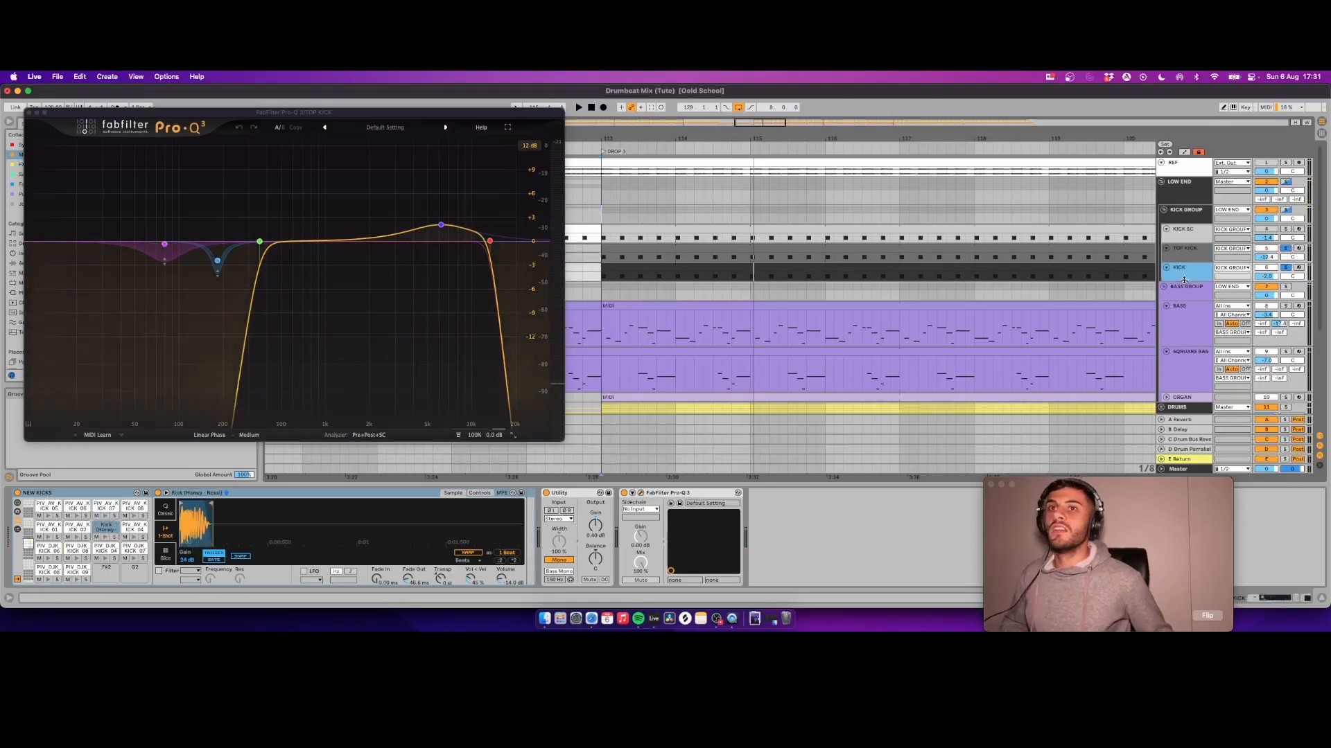
{"action": "left_click_drag", "start_coordinate": [1184, 279], "coordinate": [1184, 303]}
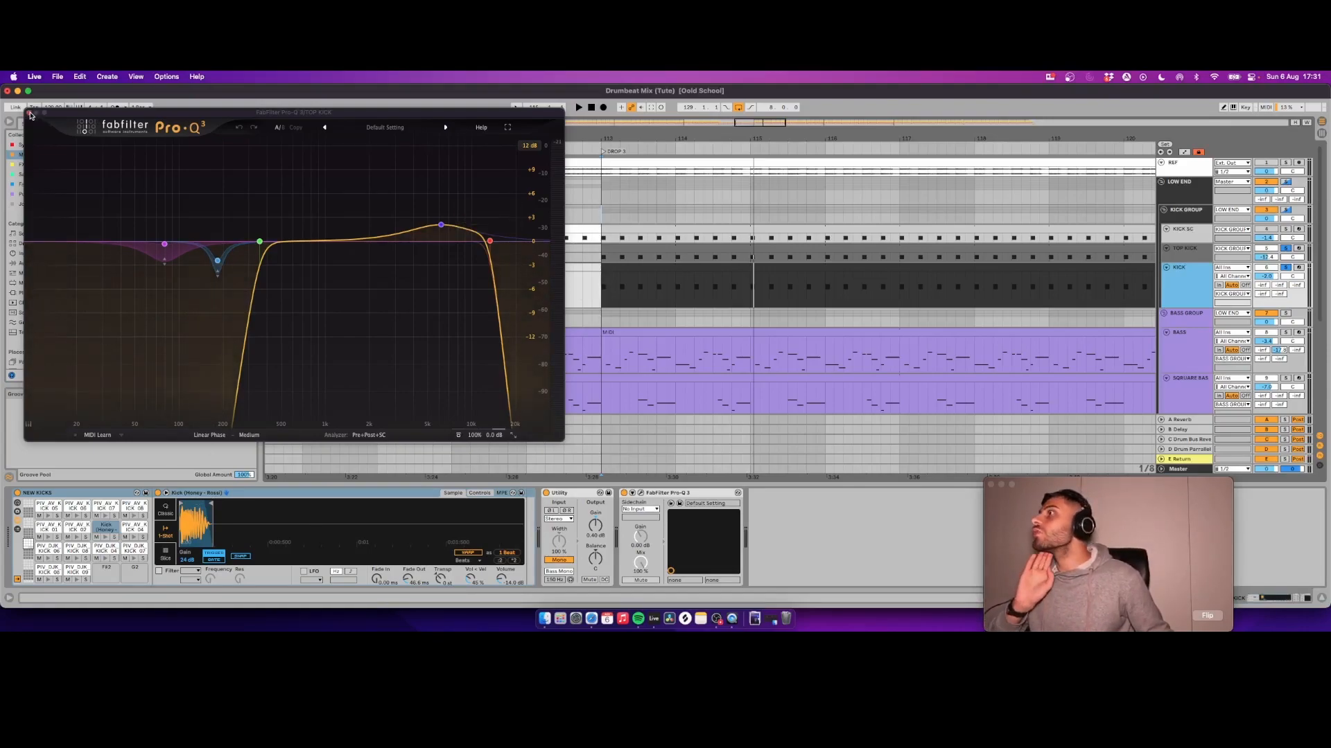
{"action": "left_click", "coordinate": [29, 113]}
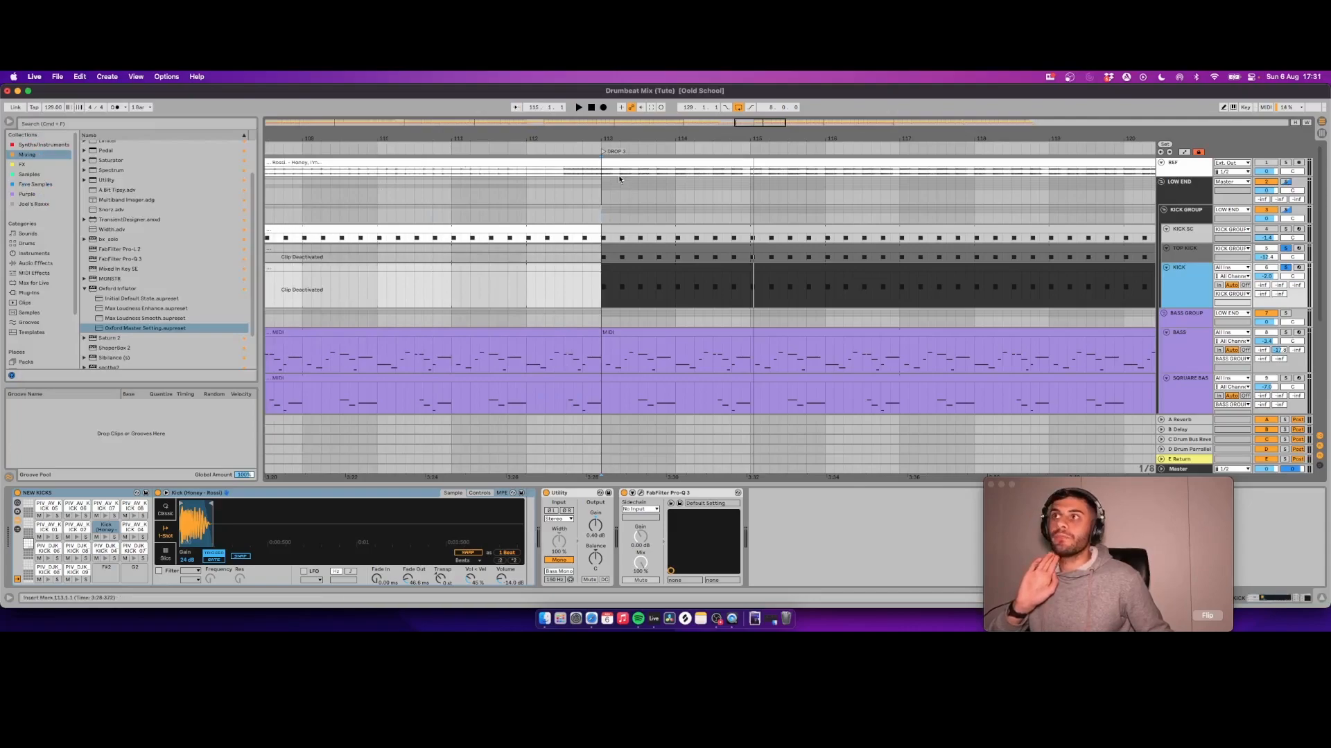
Step: Compare the soloed REF track with the soloed KICK track by playing each from Drop 3
{"action": "key", "text": "s"}
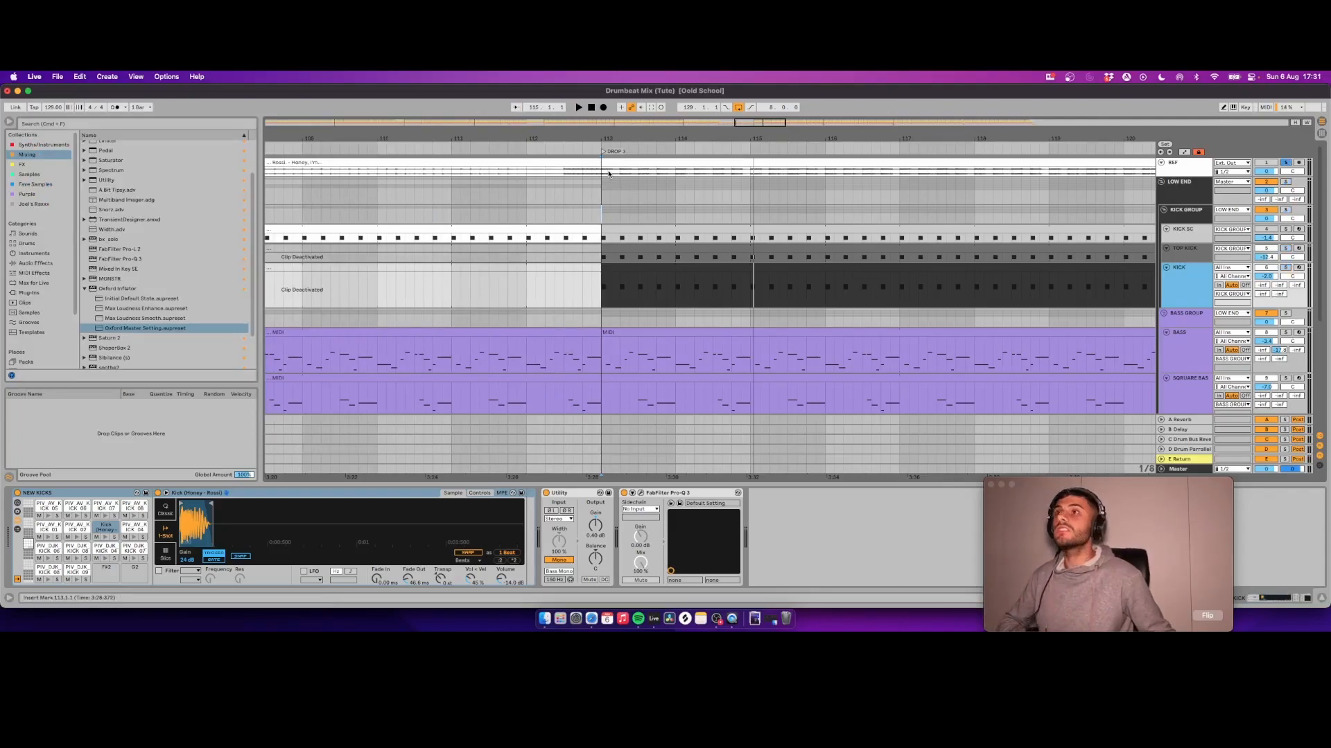
{"action": "key", "text": "space"}
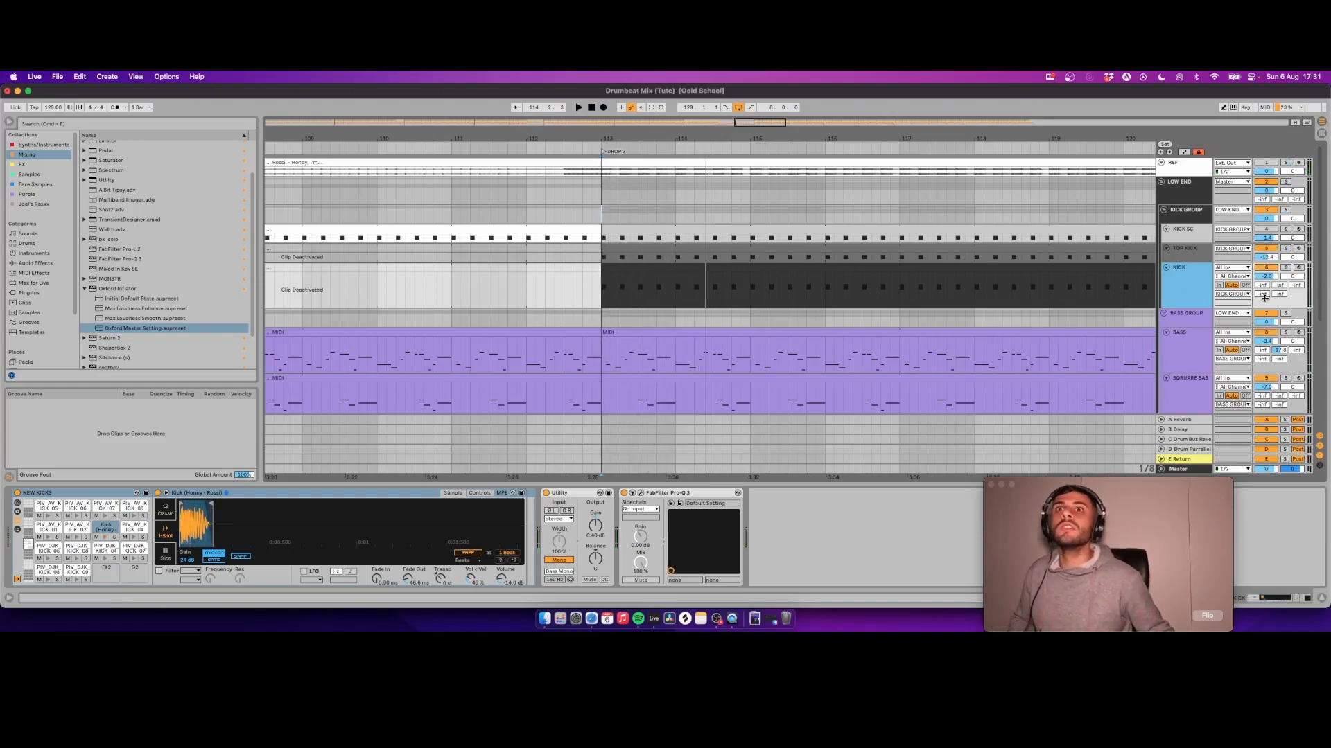
{"action": "left_click", "coordinate": [1286, 267]}
{"action": "left_click", "coordinate": [642, 255]}
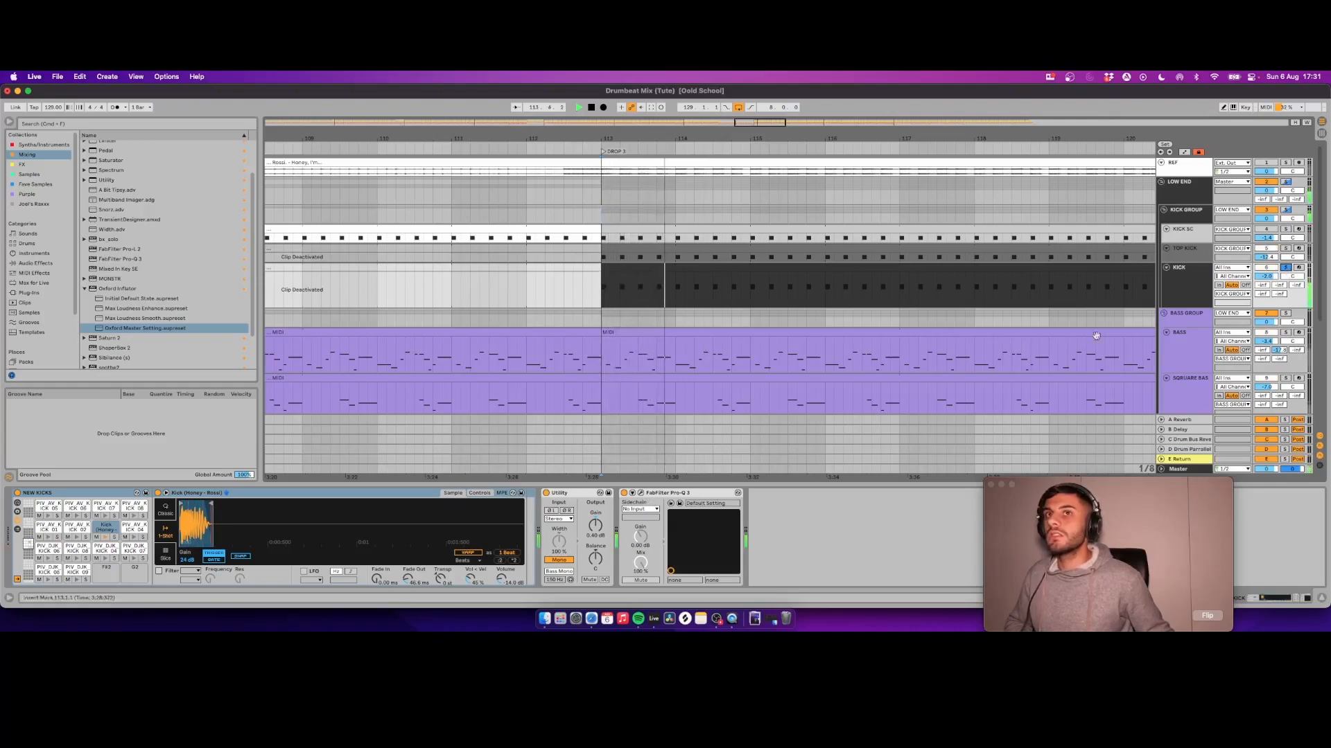
Step: Open the KICK track's Pro-Q 3 and compare the playing kick with its 41.98 Hz low cut bypassed and enabled
{"action": "left_click", "coordinate": [1204, 292]}
{"action": "key", "text": "space"}
{"action": "left_click", "coordinate": [641, 493]}
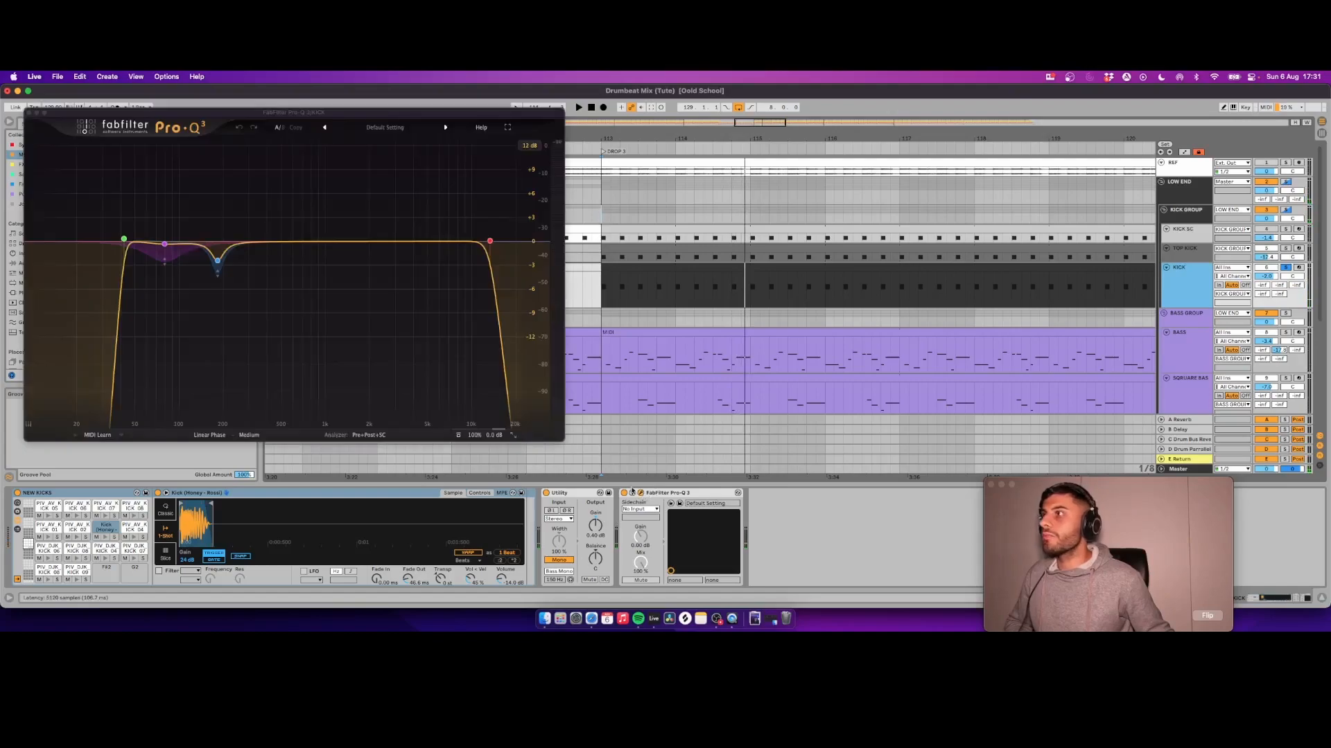
{"action": "key", "text": "space"}
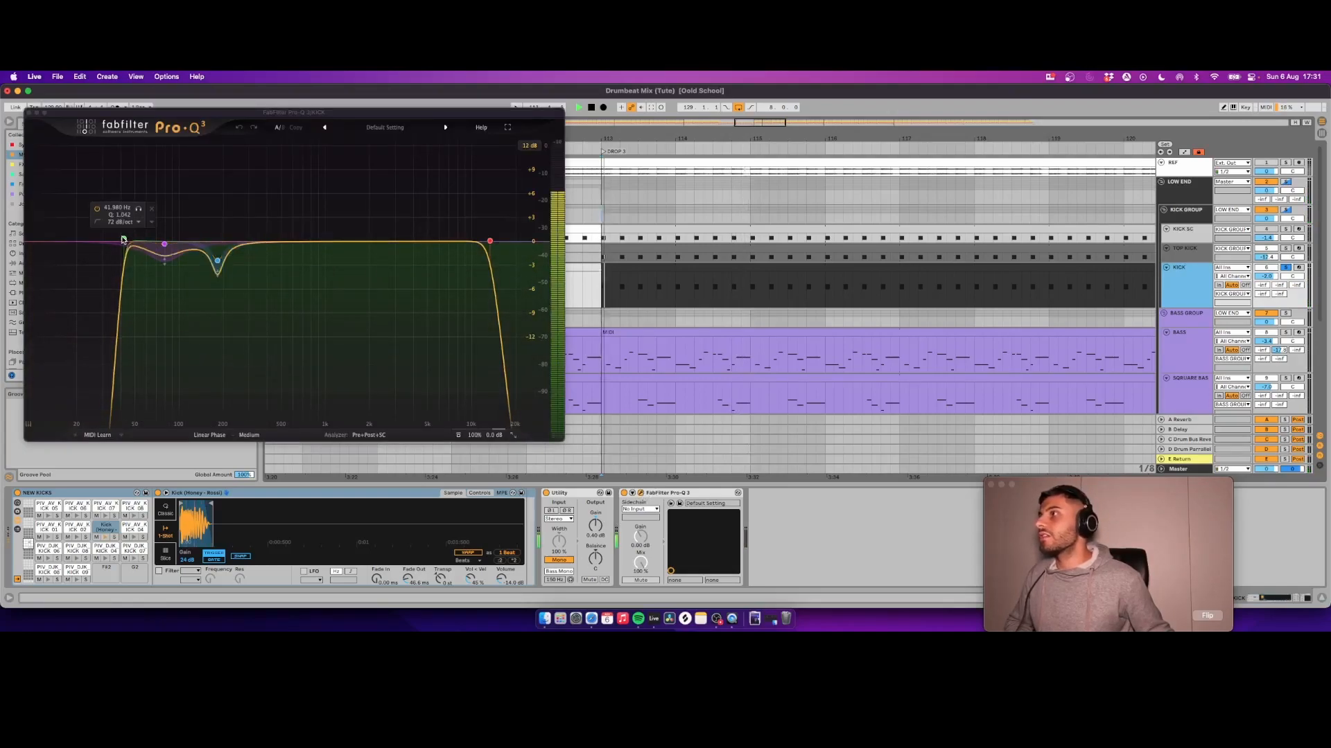
{"action": "mouse_move", "coordinate": [123, 238]}
{"action": "left_click", "coordinate": [97, 210]}
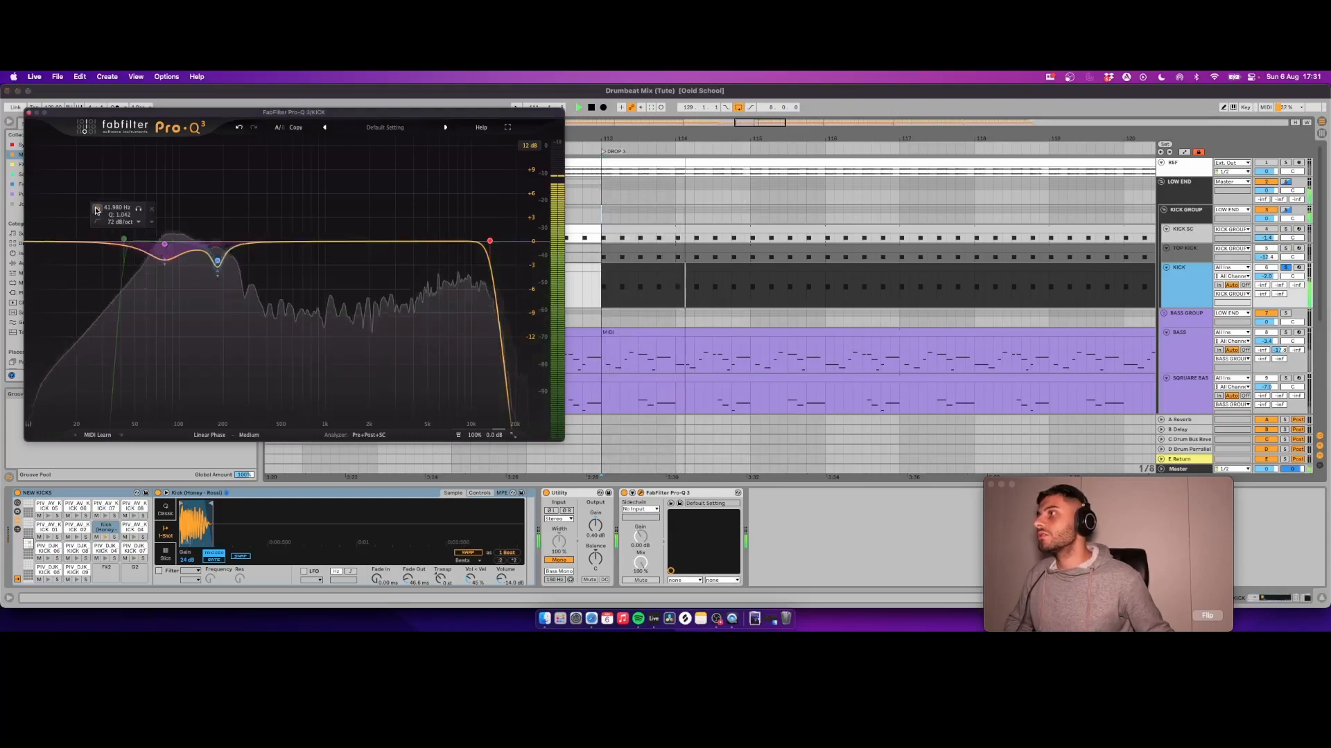
{"action": "left_click", "coordinate": [97, 210]}
{"action": "key", "text": "space"}
{"action": "left_click", "coordinate": [29, 112]}
Step: Review the KICK track's Pro-Q 3 curve and the Utility device on the kick group
{"action": "scroll", "coordinate": [704, 322], "scroll_direction": "right", "scroll_amount": 2}
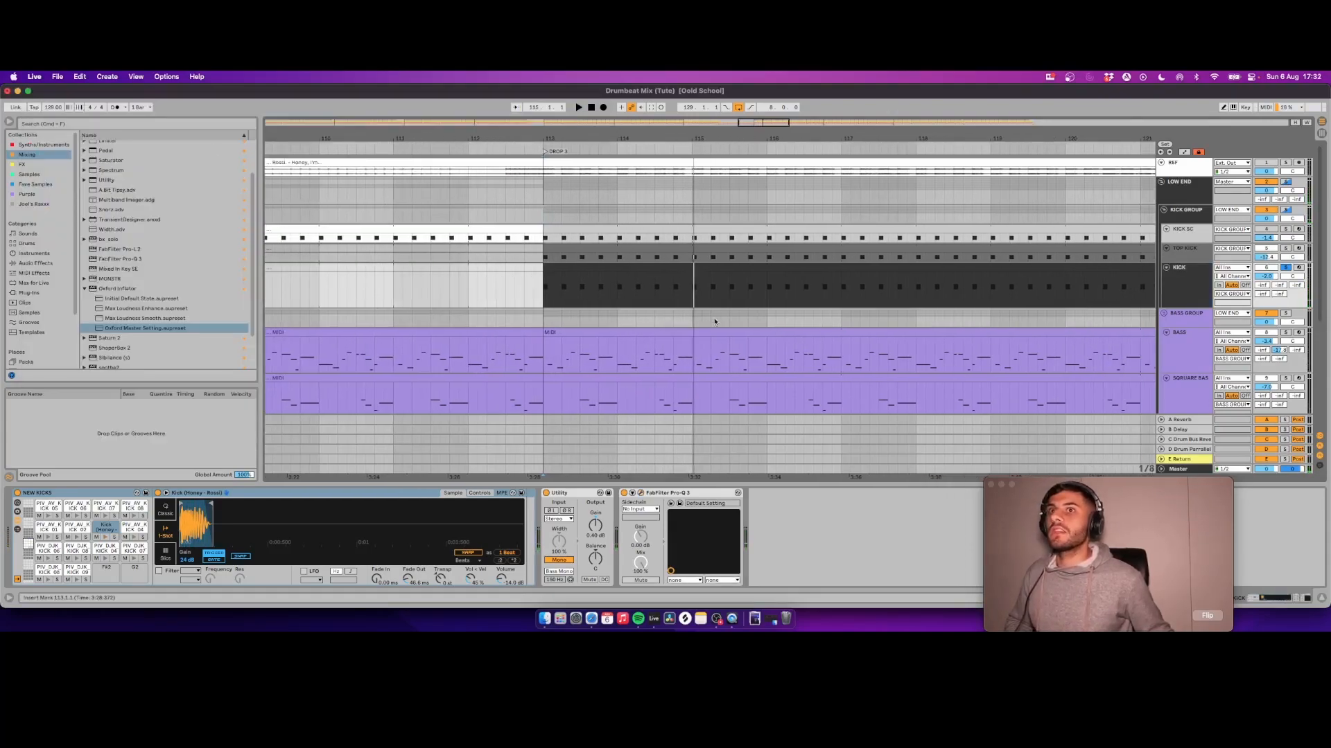
{"action": "left_click", "coordinate": [640, 494]}
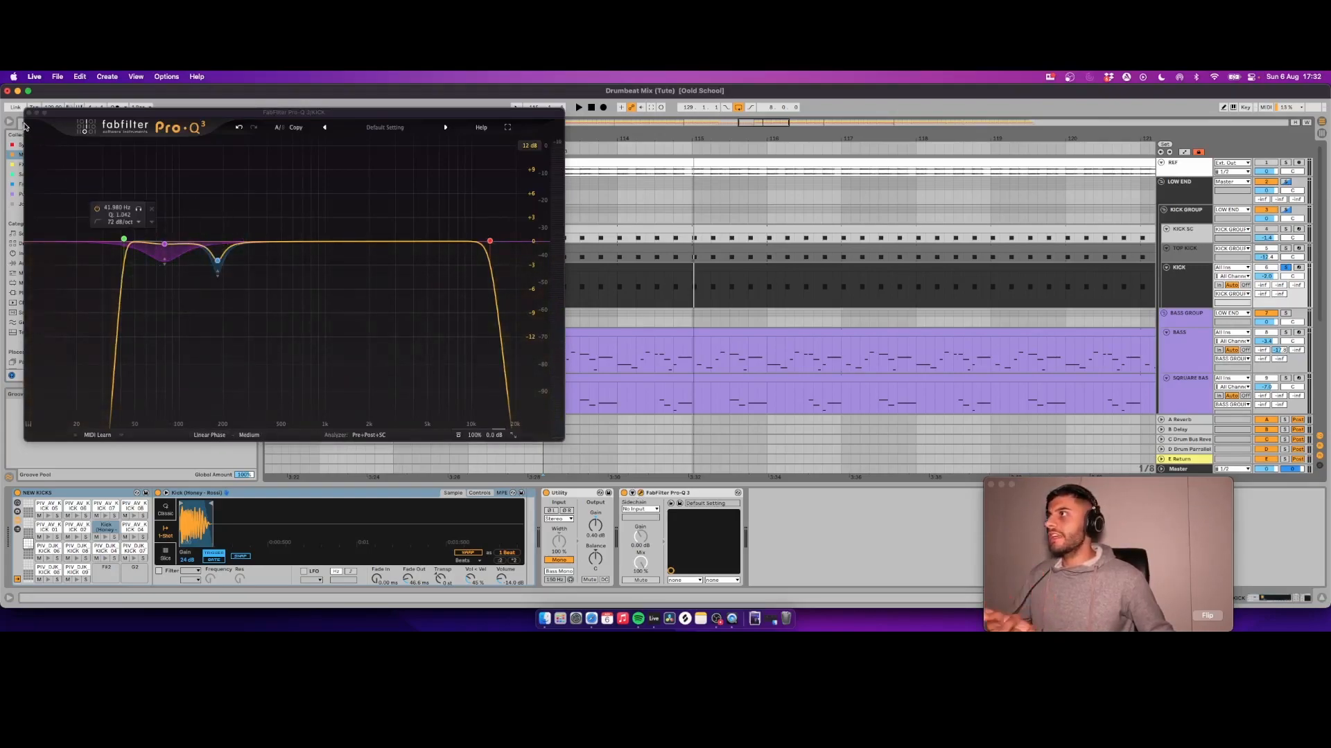
{"action": "left_click", "coordinate": [28, 114]}
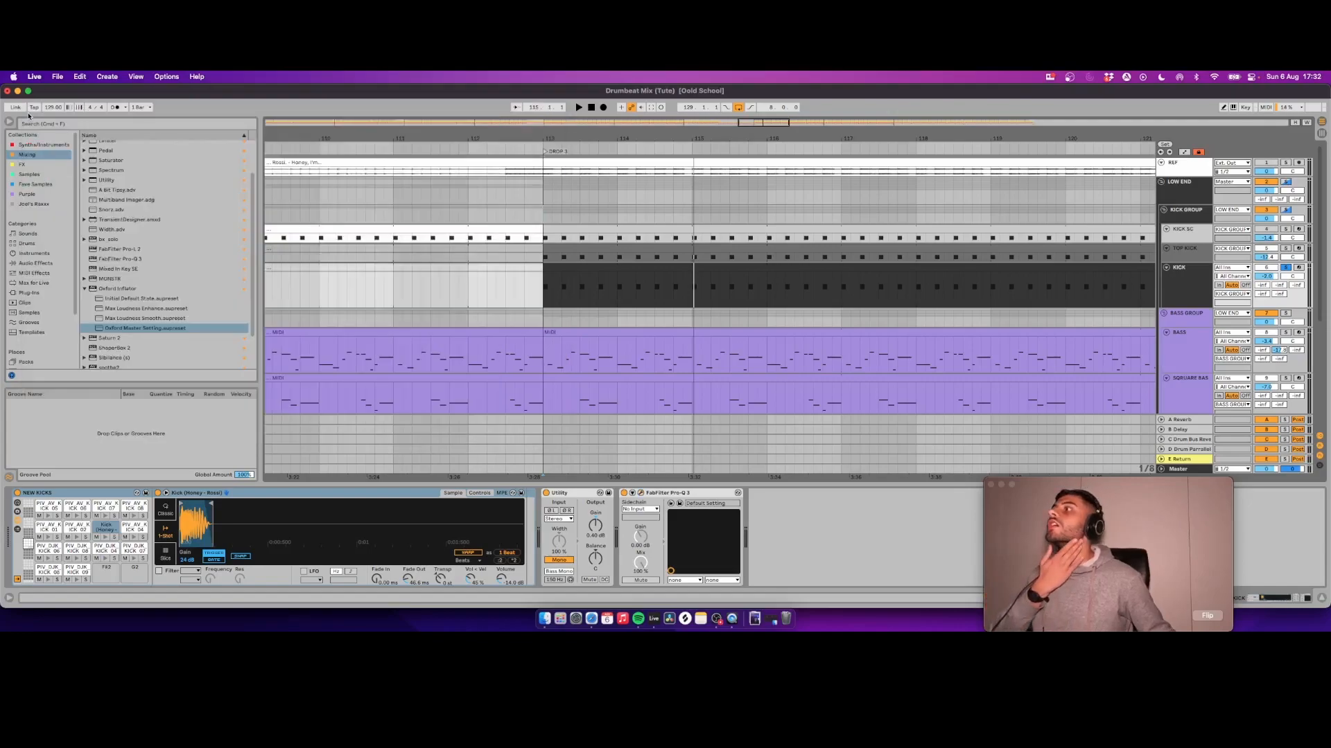
{"action": "left_click", "coordinate": [1187, 218]}
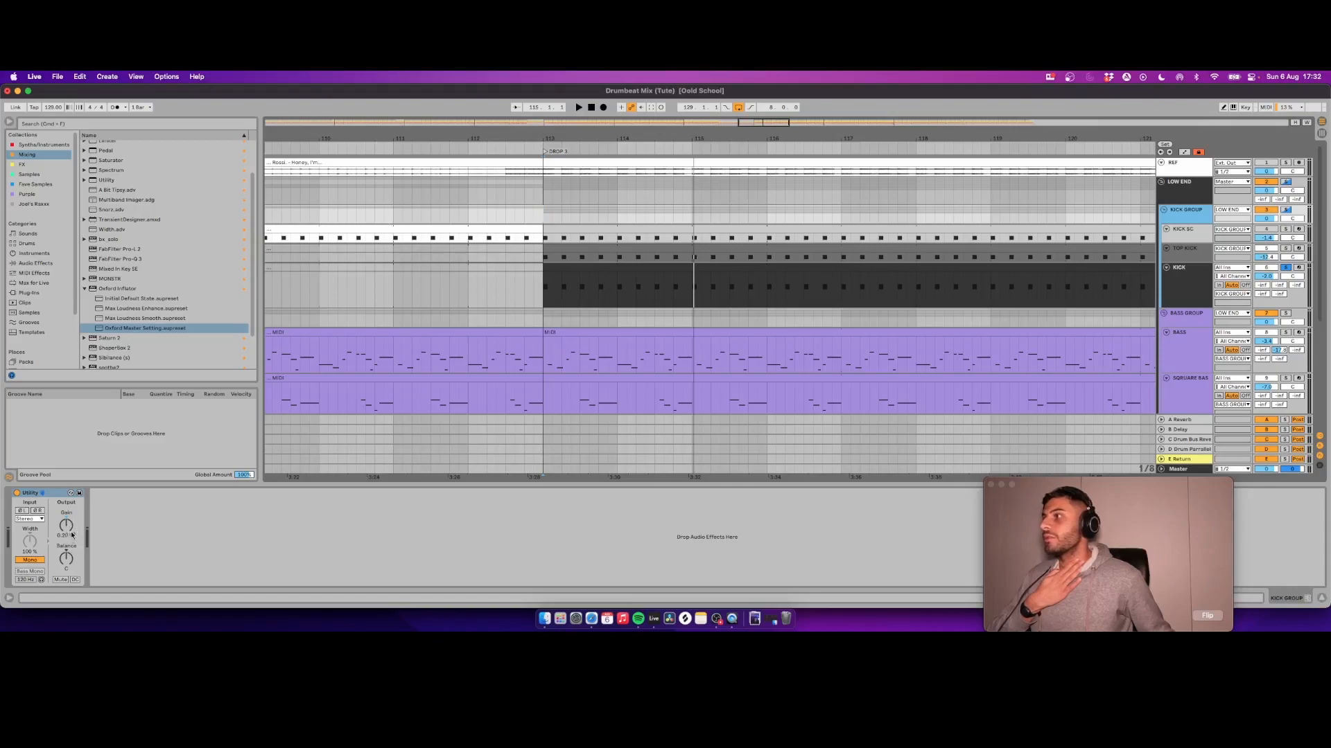
Step: Select the bass group and unfold the ORGAN track inside it
{"action": "scroll", "coordinate": [1097, 248], "scroll_direction": "down", "scroll_amount": 2}
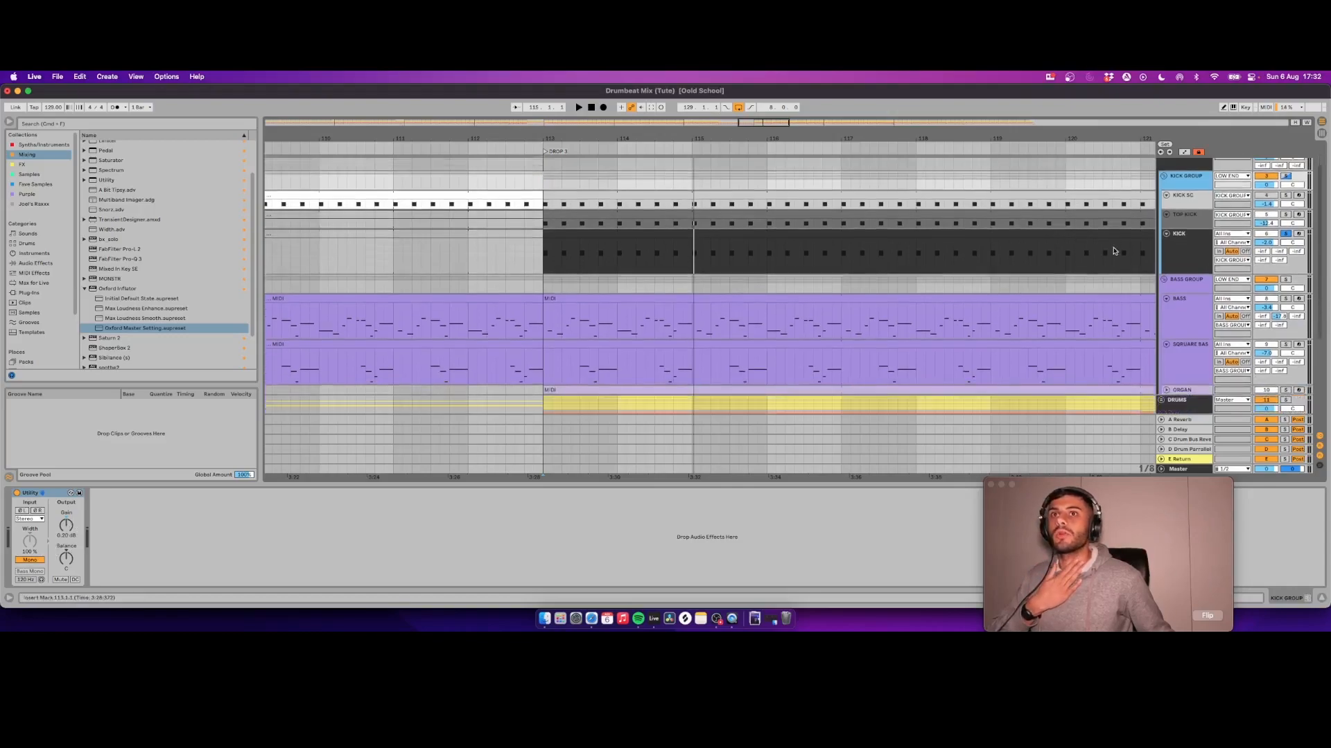
{"action": "left_click", "coordinate": [650, 285]}
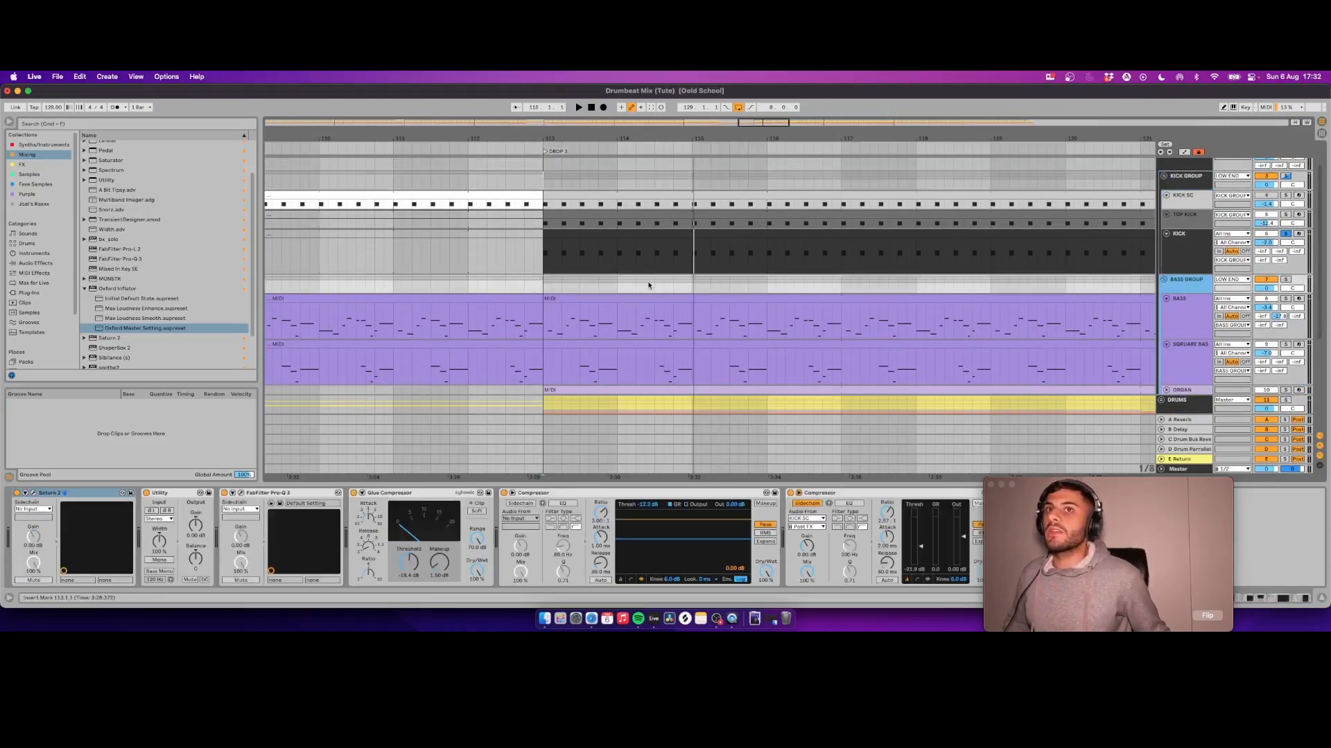
{"action": "scroll", "coordinate": [650, 285], "scroll_direction": "down", "scroll_amount": 3}
{"action": "left_click_drag", "start_coordinate": [588, 139], "coordinate": [528, 147]}
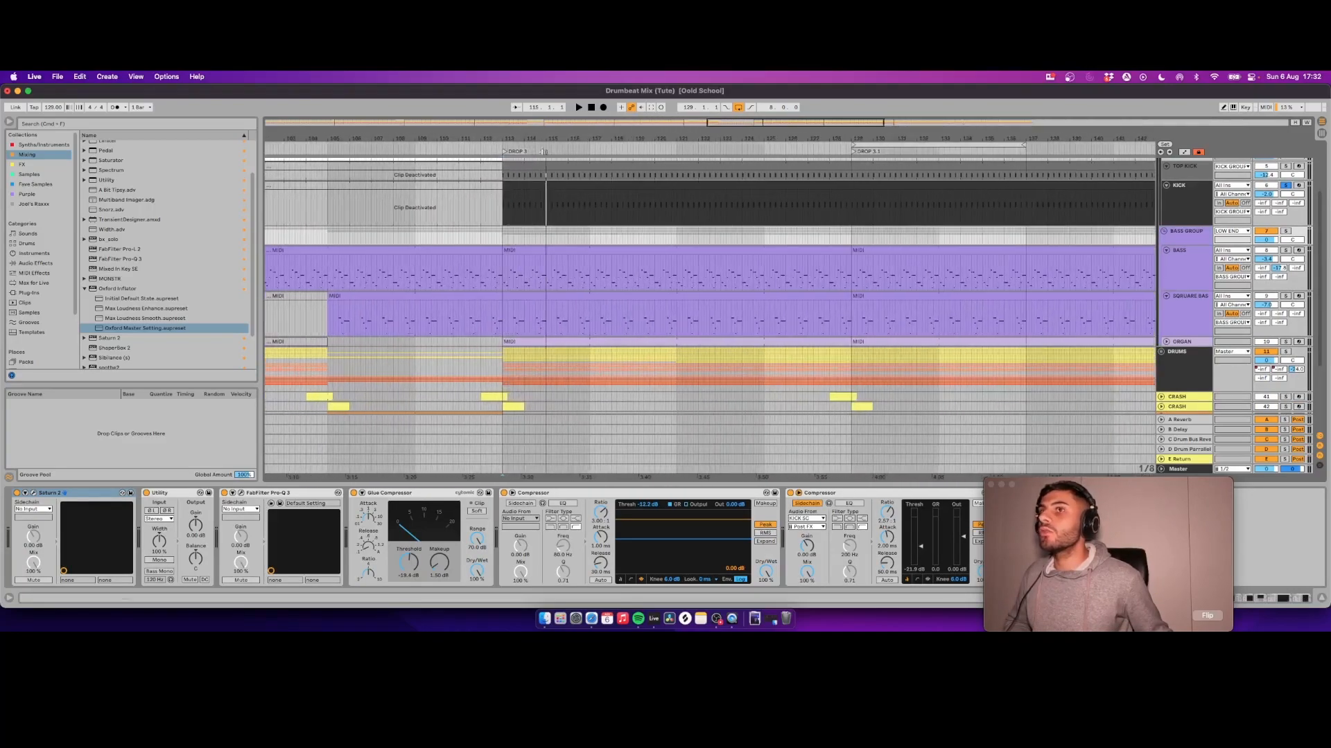
{"action": "left_click", "coordinate": [1166, 342]}
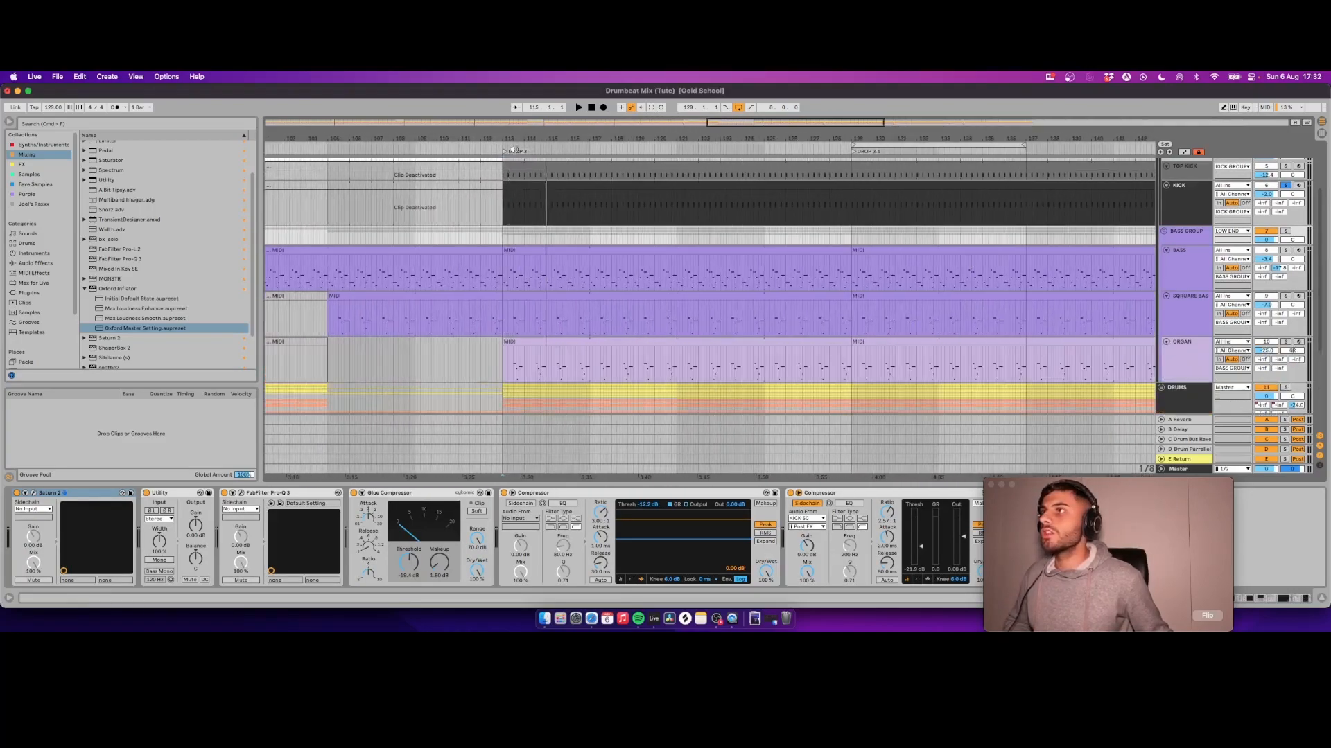
Step: Set the arrangement grid to 1/1 and loop the first four bars of the BASS clip at Drop 3
{"action": "left_click_drag", "start_coordinate": [521, 139], "coordinate": [520, 162]}
{"action": "right_click", "coordinate": [510, 268]}
{"action": "left_click", "coordinate": [604, 378]}
{"action": "left_click_drag", "start_coordinate": [482, 270], "coordinate": [675, 273]}
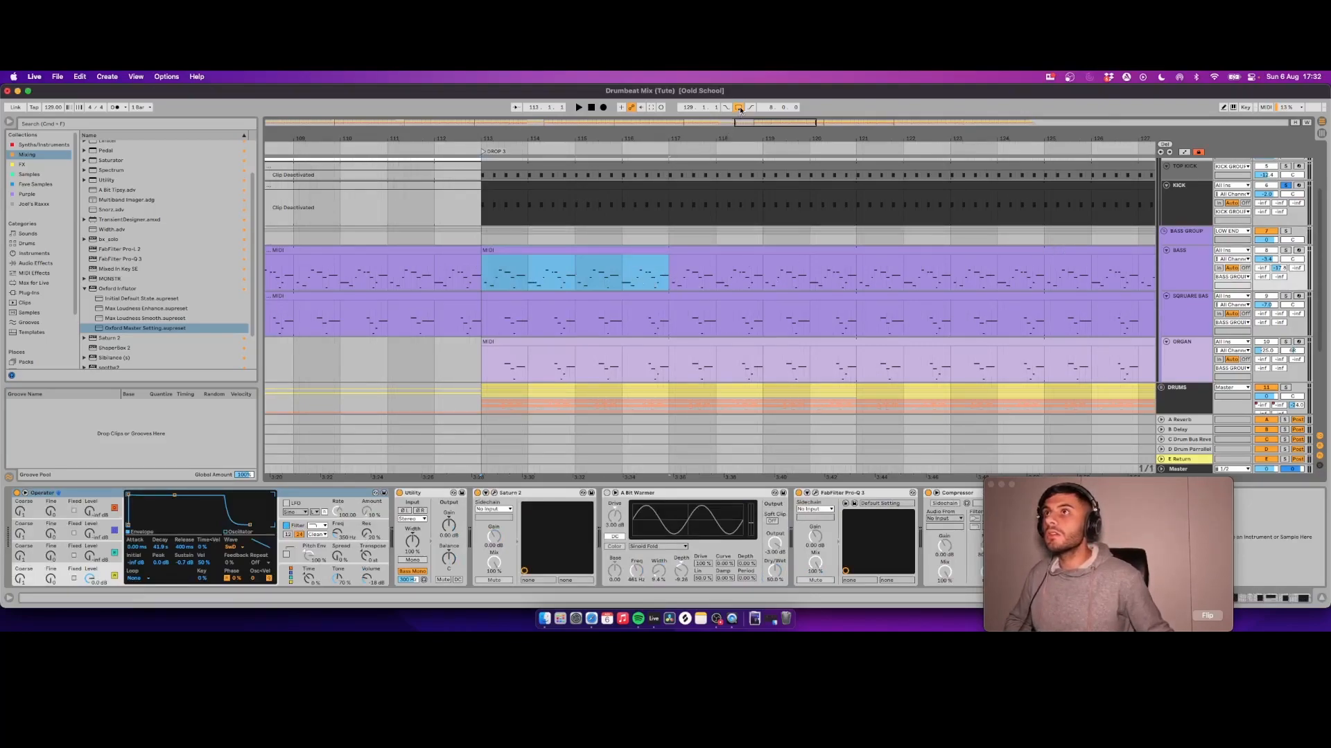
{"action": "key", "text": "super+l"}
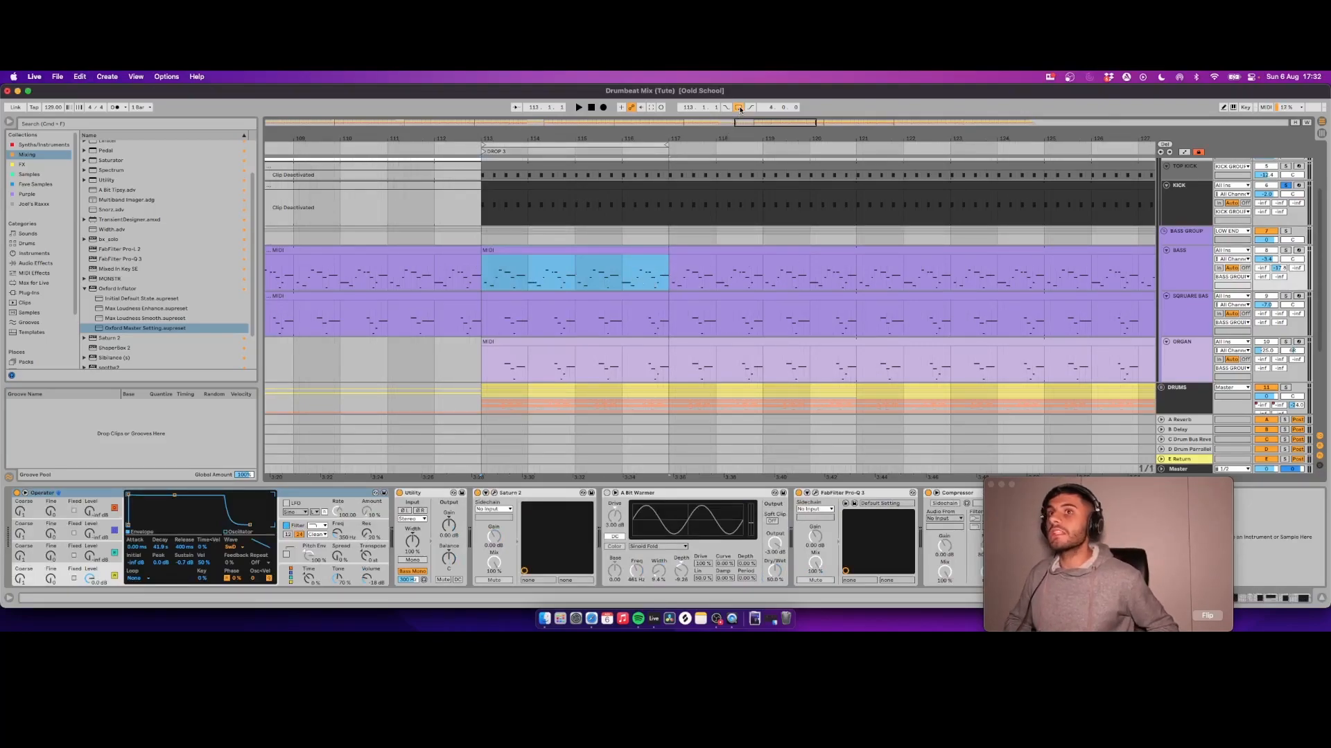
Step: Solo the BASS track and play its four-bar loop at Drop 3
{"action": "key", "text": "space"}
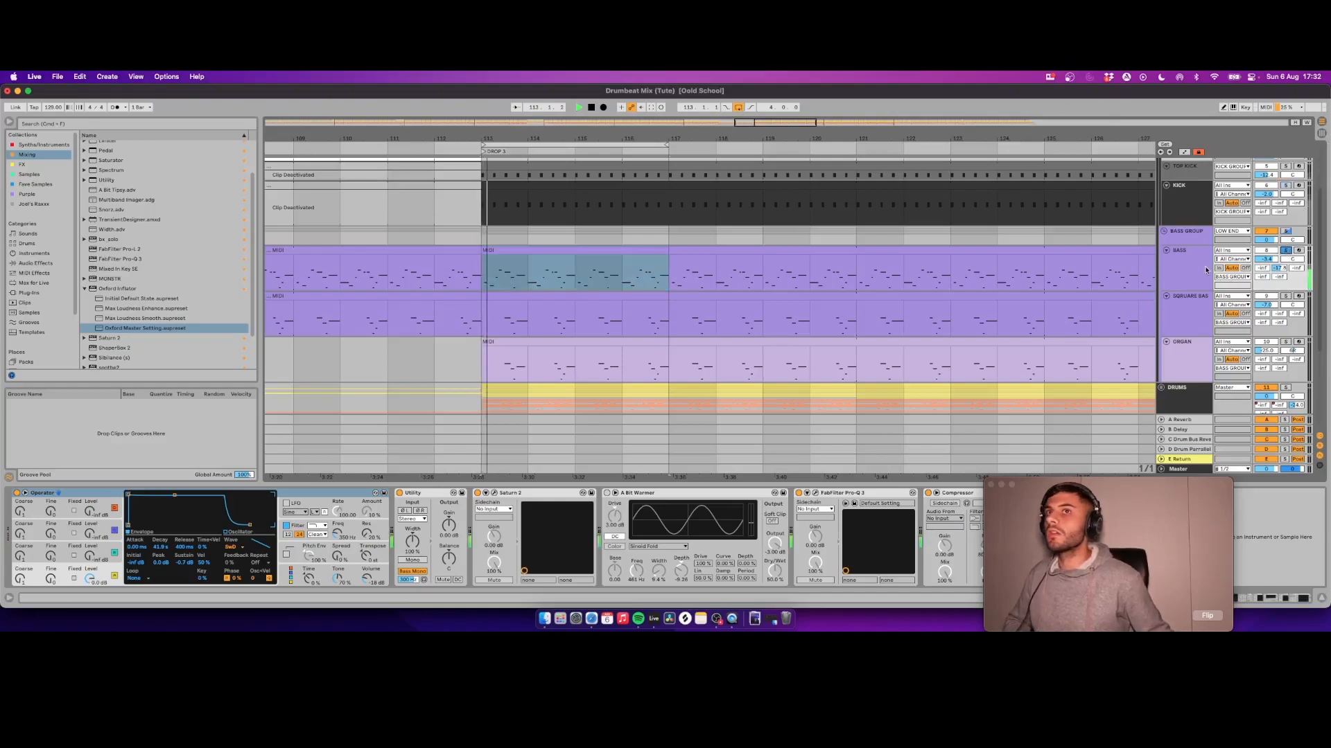
{"action": "left_click", "coordinate": [1287, 251]}
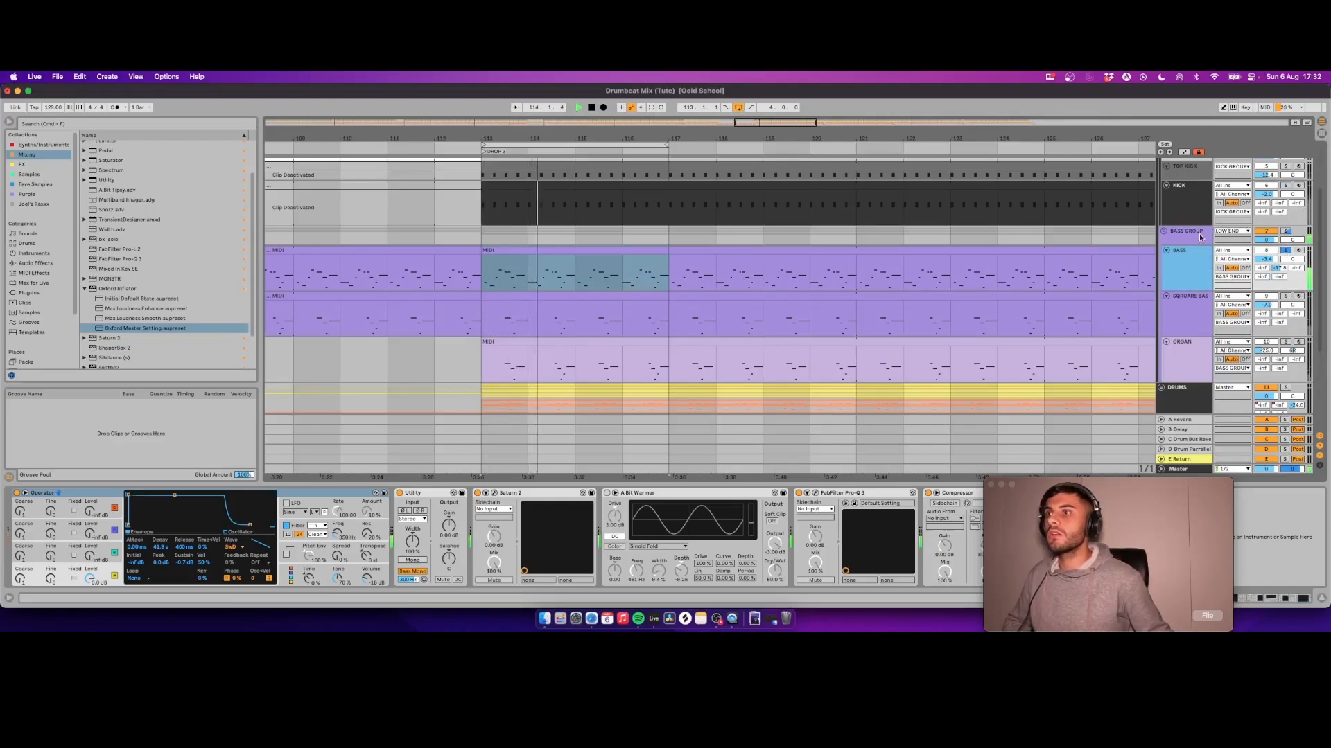
{"action": "left_click_drag", "start_coordinate": [1116, 503], "coordinate": [1238, 479]}
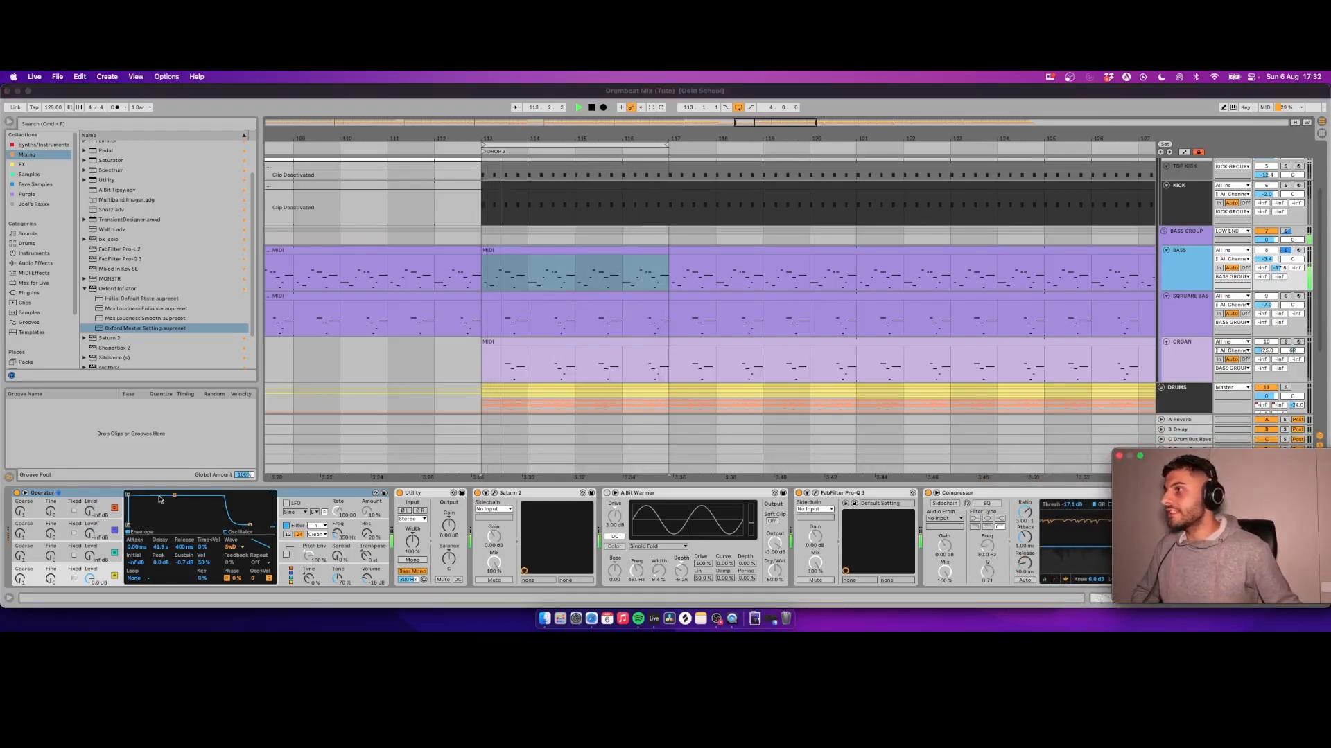
Step: Stop playback, split the BASS clip at bar 117 and show the filter envelope of the track's Operator
{"action": "left_click", "coordinate": [484, 274]}
{"action": "left_click", "coordinate": [484, 273]}
{"action": "key", "text": "space"}
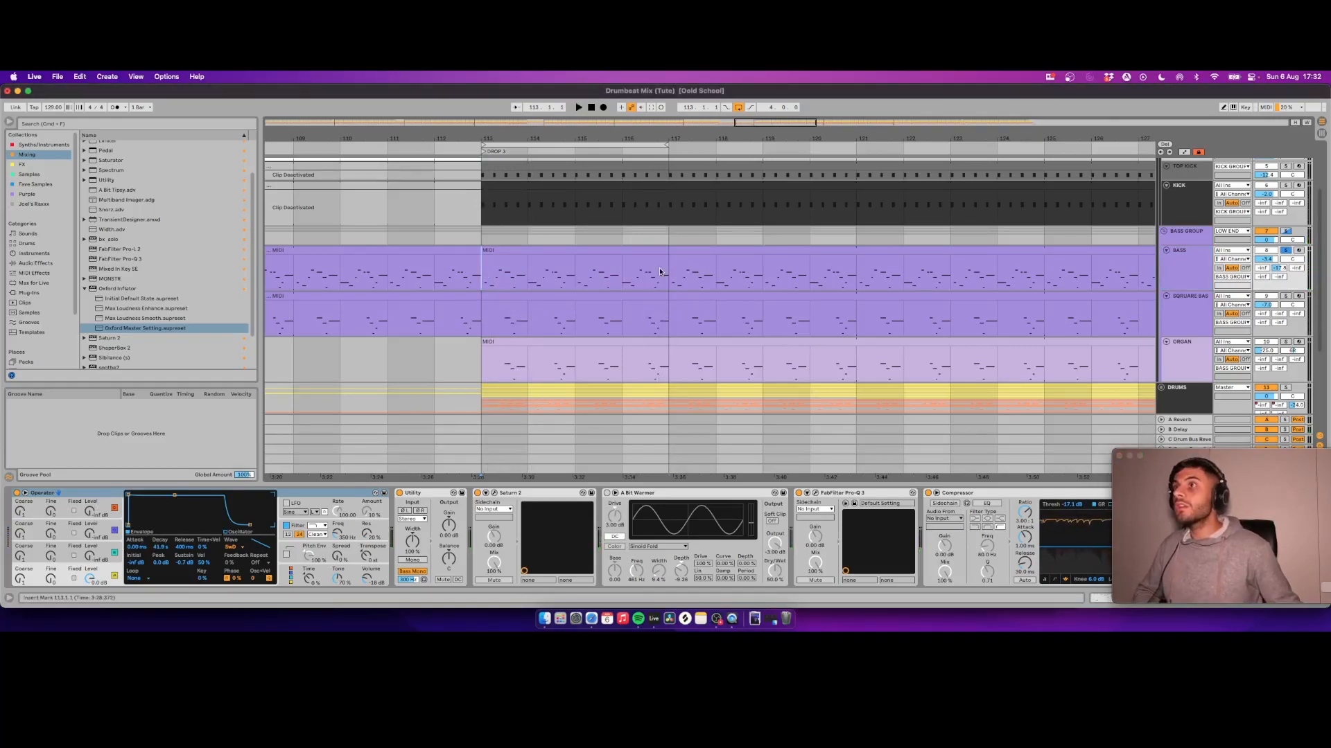
{"action": "key", "text": "super+e"}
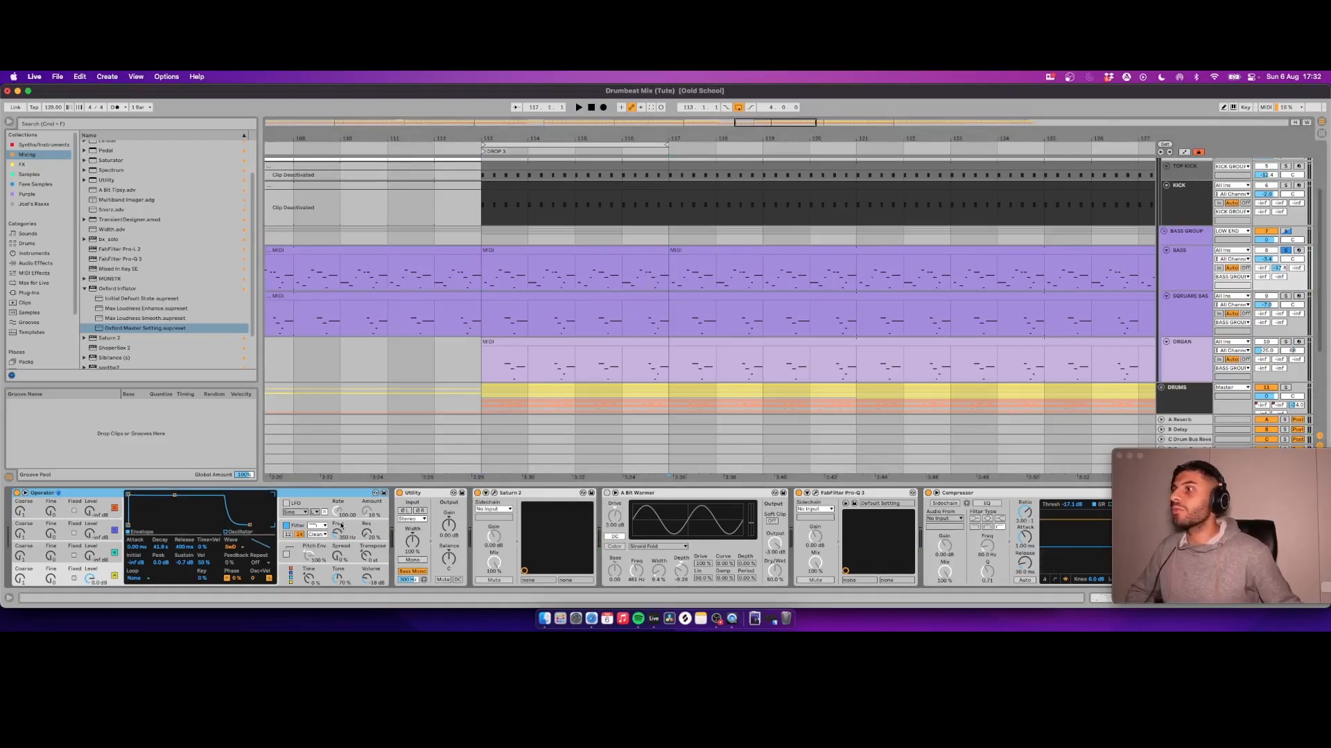
{"action": "left_click", "coordinate": [377, 529]}
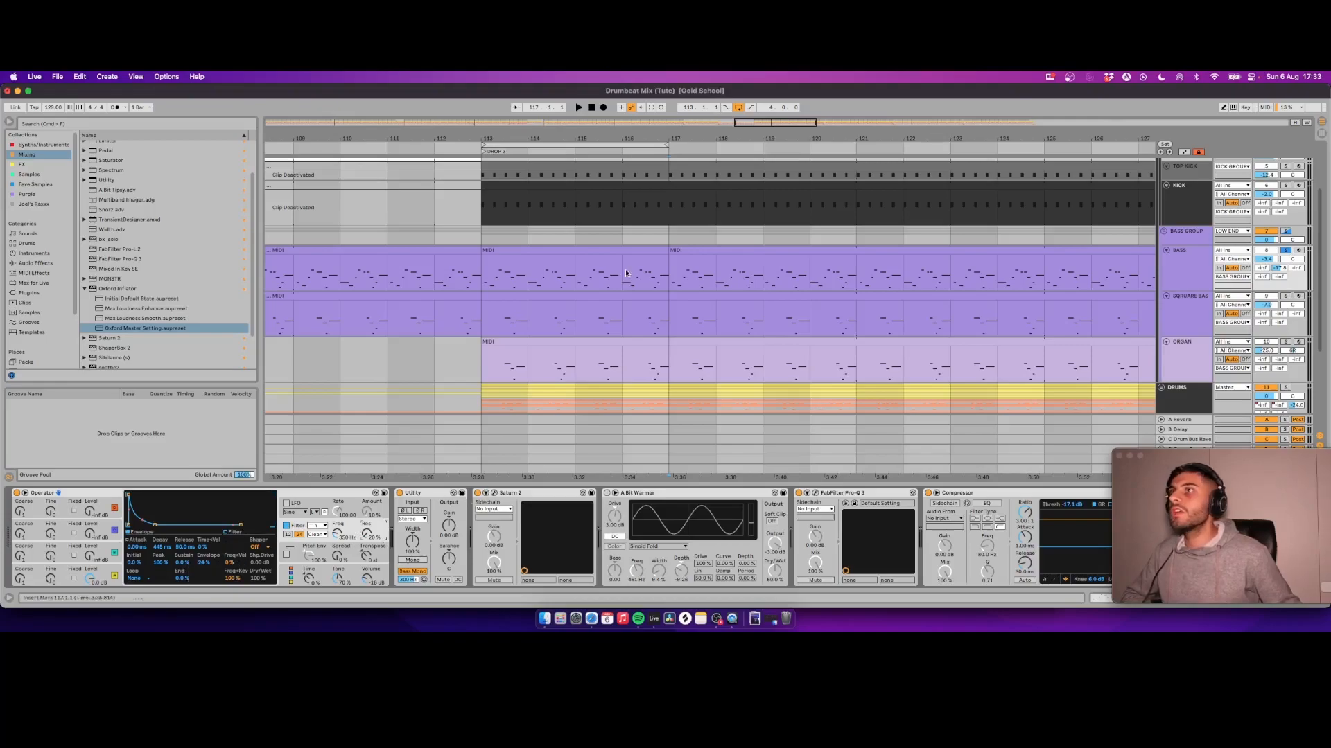
{"action": "mouse_move", "coordinate": [504, 139]}
{"action": "left_mouse_down"}
{"action": "mouse_move", "coordinate": [505, 72]}
{"action": "mouse_move", "coordinate": [504, 139]}
{"action": "left_mouse_up"}
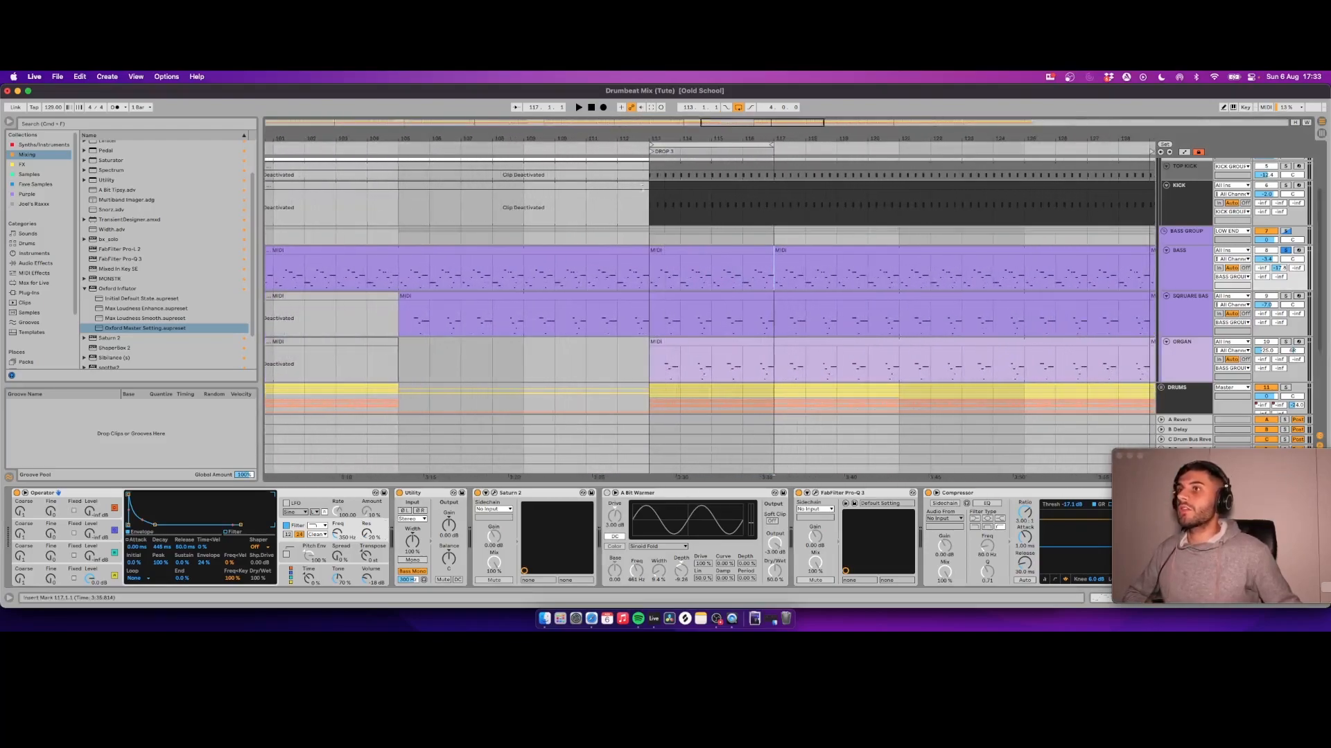
{"action": "left_click", "coordinate": [777, 281]}
{"action": "key", "text": "a"}
{"action": "key", "text": "a"}
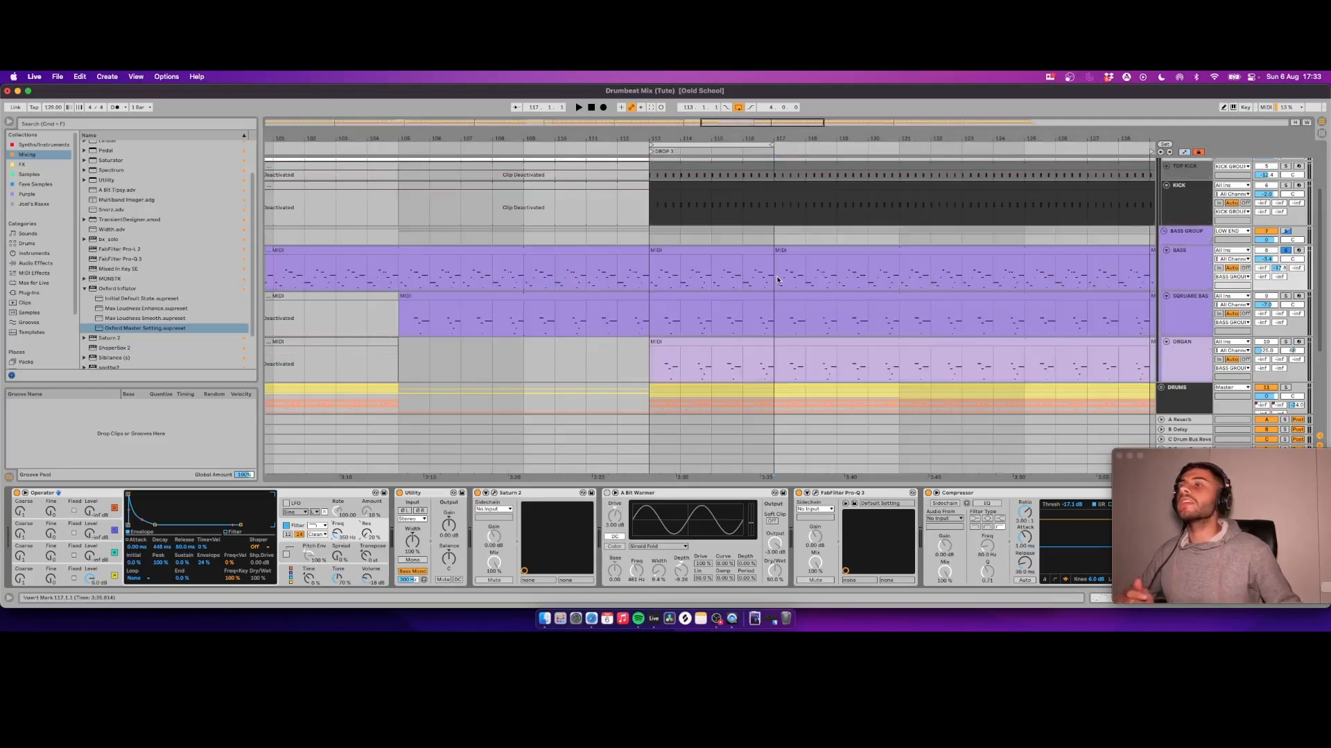
{"action": "scroll", "coordinate": [758, 286], "scroll_direction": "right", "scroll_amount": 2}
{"action": "left_click_drag", "start_coordinate": [1159, 466], "coordinate": [1129, 471]}
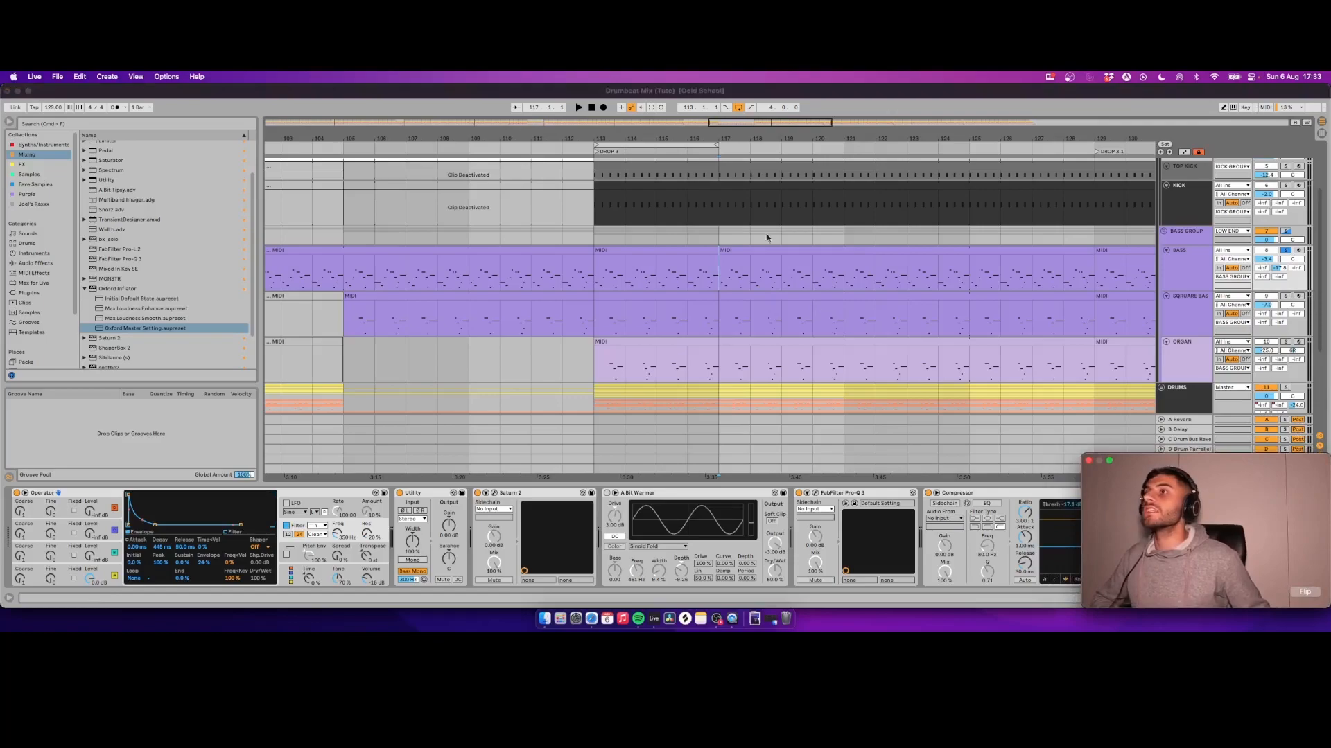
Step: Open the four-bar BASS clip at Drop 3 and fold its note editor to the used notes
{"action": "left_click", "coordinate": [663, 139]}
{"action": "left_click_drag", "start_coordinate": [662, 139], "coordinate": [663, 170]}
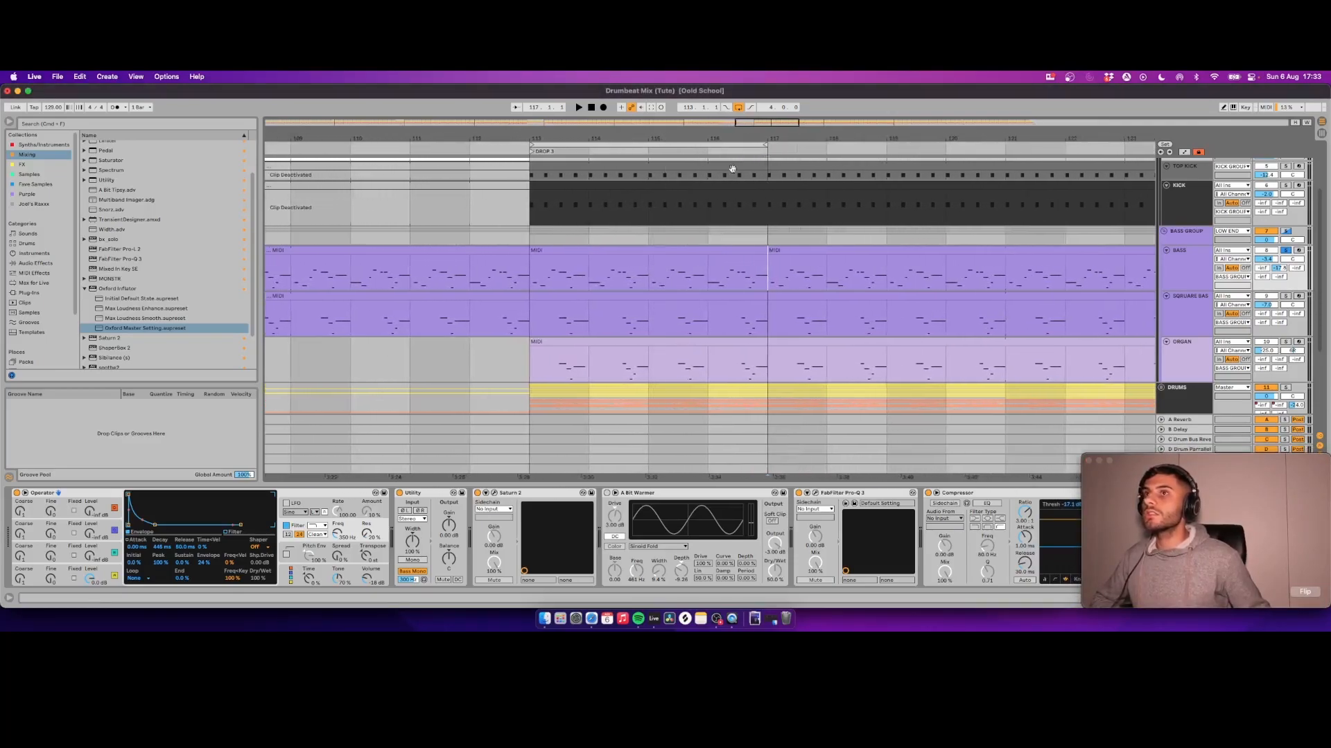
{"action": "left_click", "coordinate": [647, 251]}
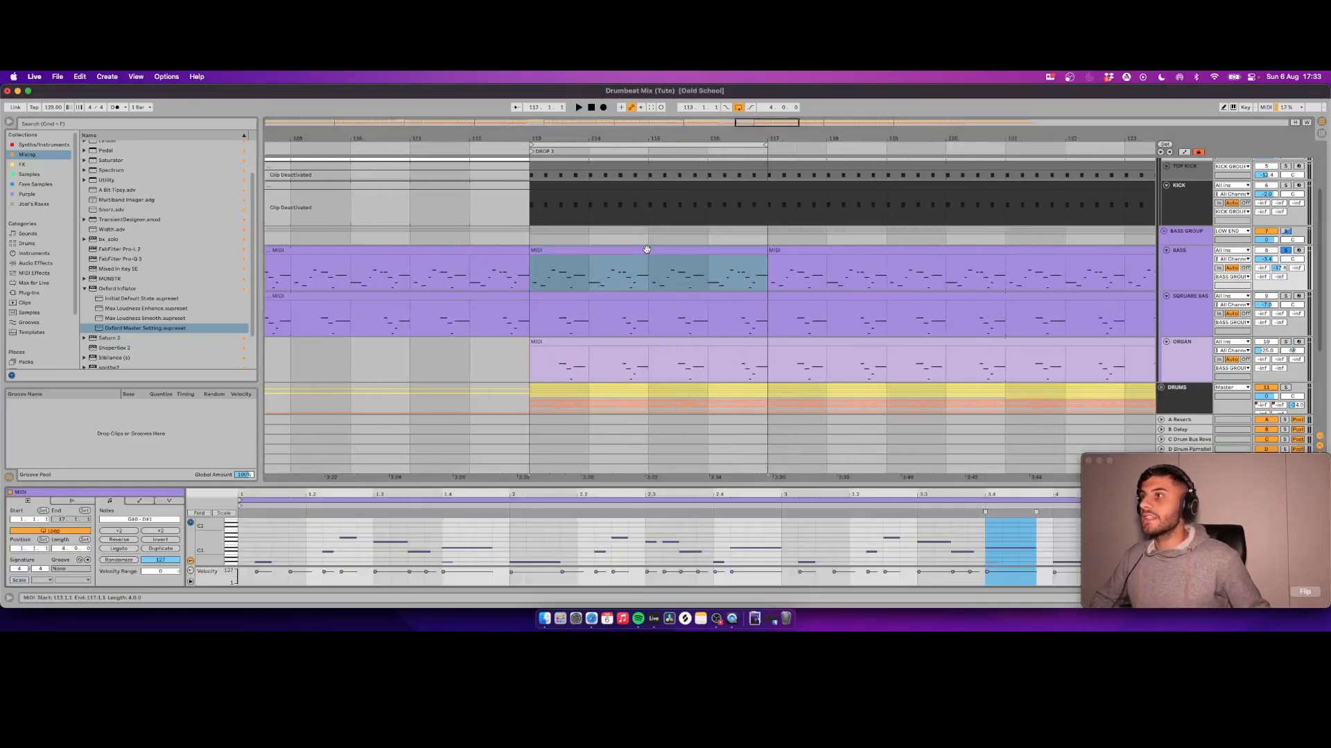
{"action": "left_click", "coordinate": [200, 513]}
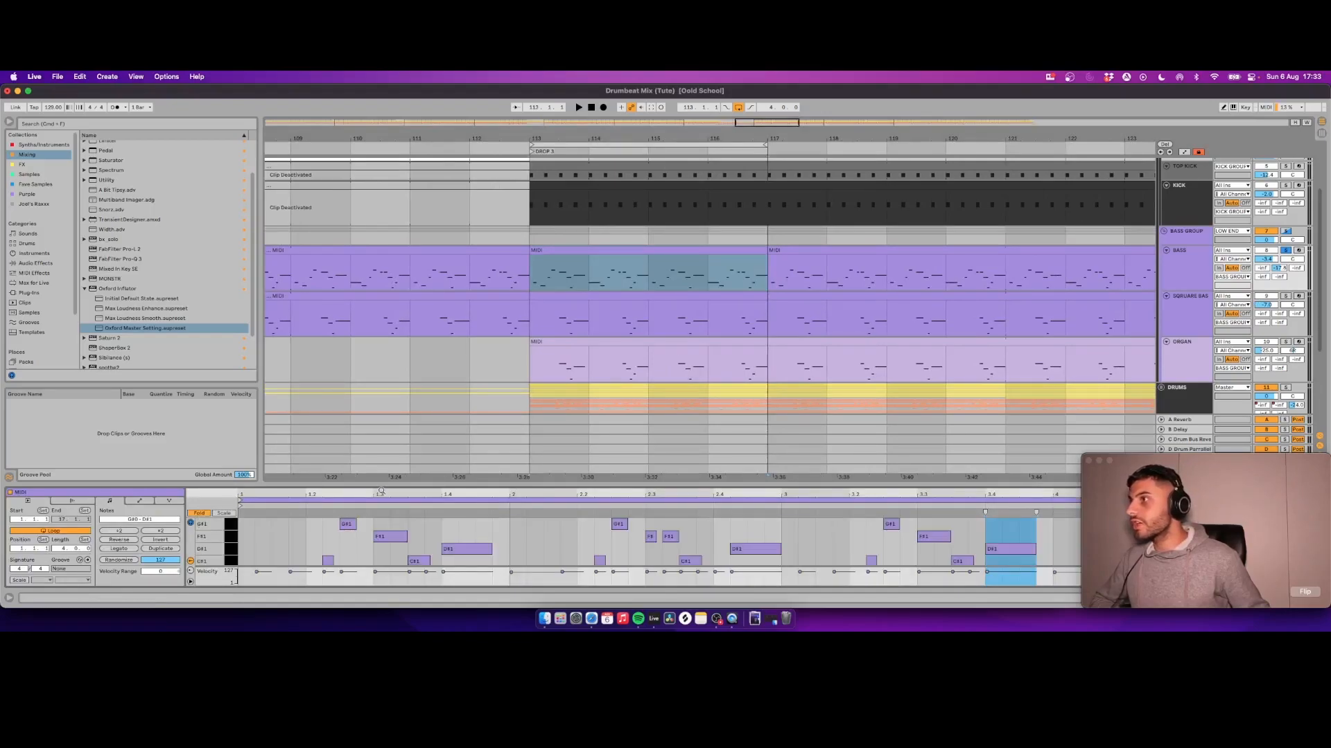
{"action": "left_click_drag", "start_coordinate": [384, 488], "coordinate": [385, 307]}
Step: Play the soloed SQUARE BASS over the Drop 3 loop and show the track's device chain
{"action": "key", "text": "space"}
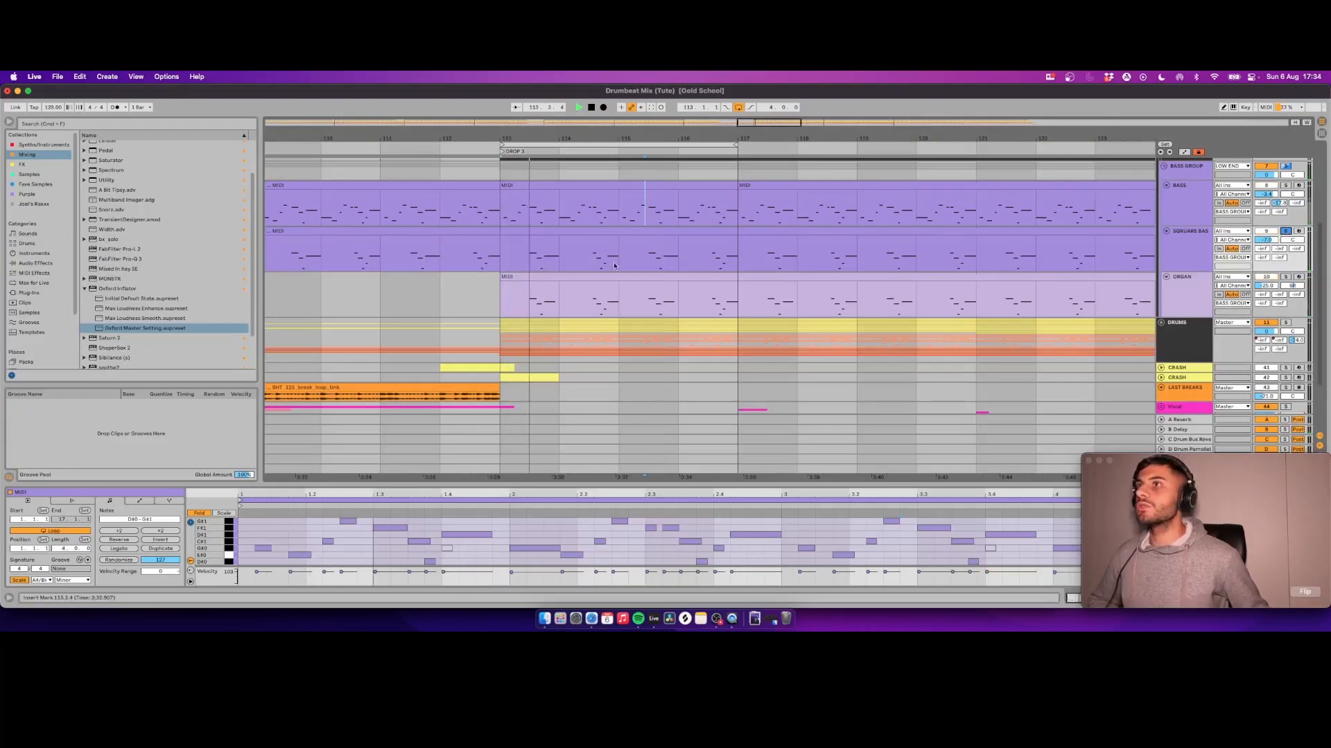
{"action": "key", "text": "space"}
{"action": "left_click", "coordinate": [1198, 249]}
{"action": "key", "text": "space"}
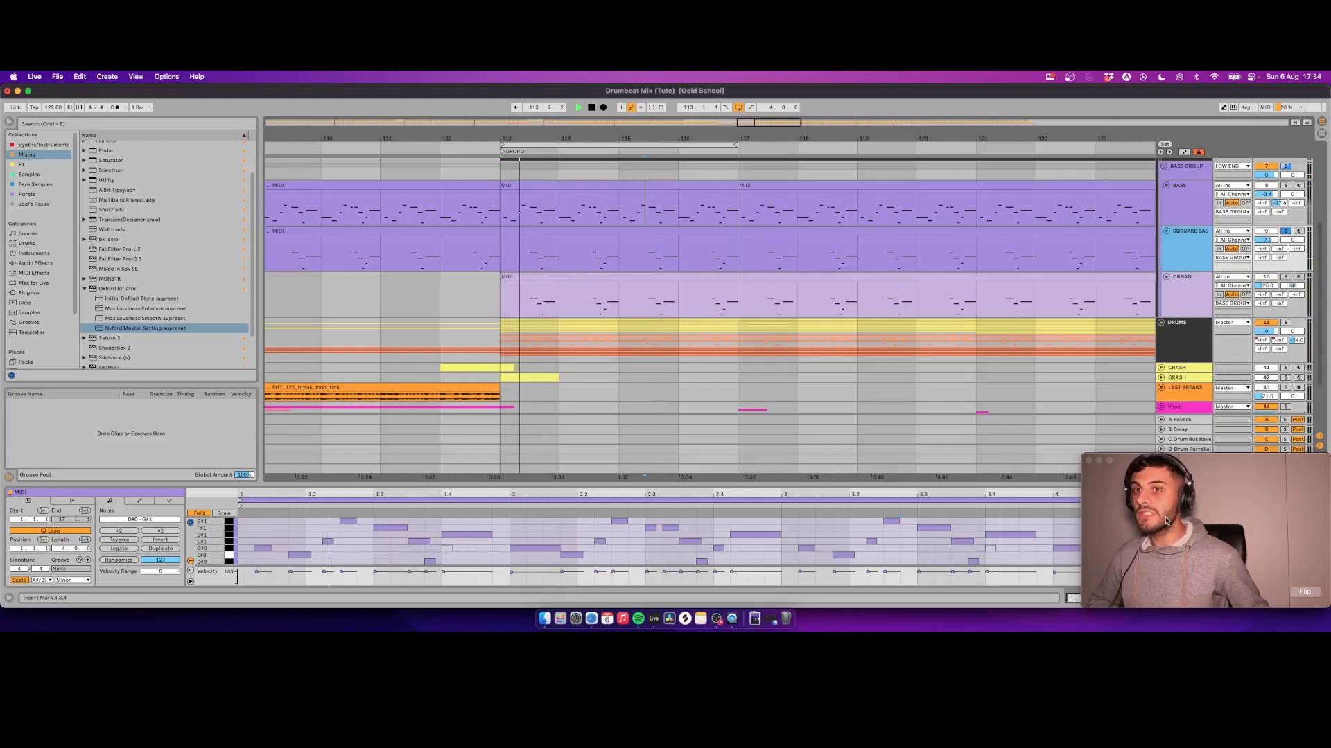
{"action": "left_click", "coordinate": [1154, 460]}
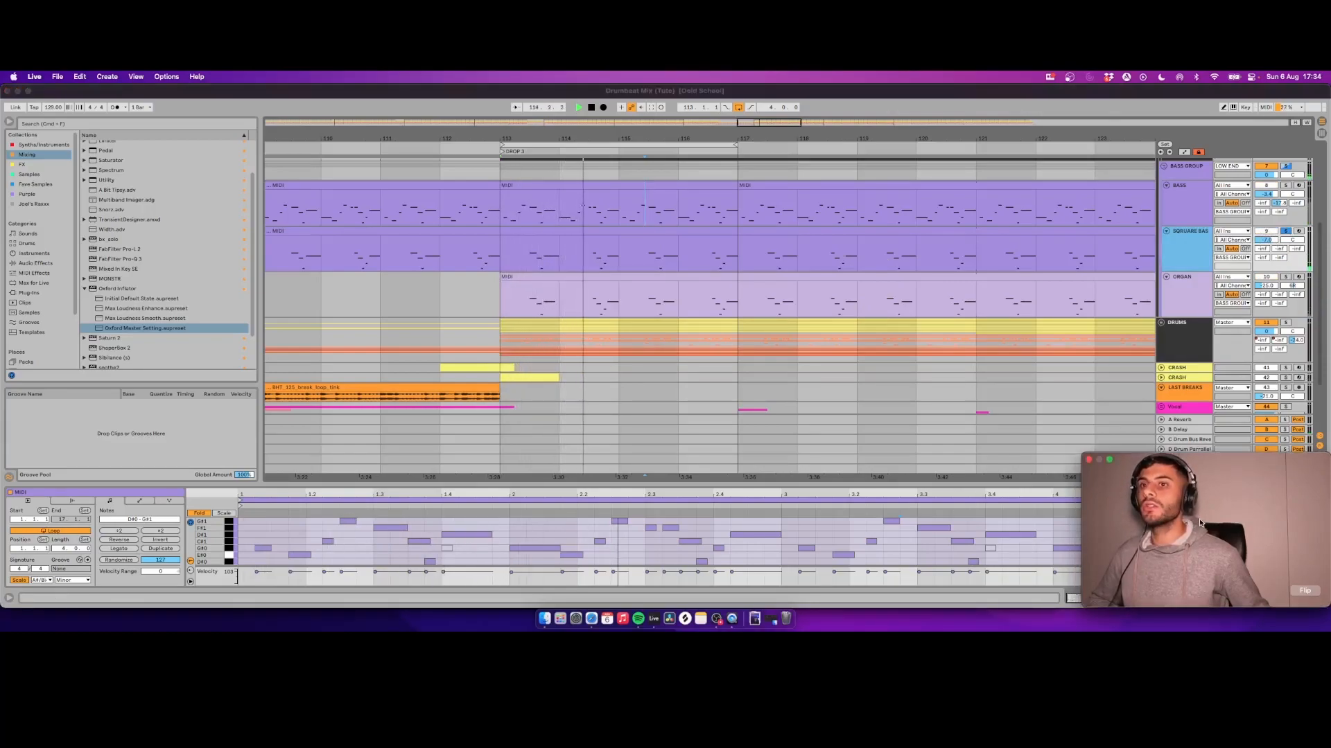
{"action": "left_click", "coordinate": [1067, 600]}
{"action": "left_click_drag", "start_coordinate": [1143, 520], "coordinate": [986, 536]}
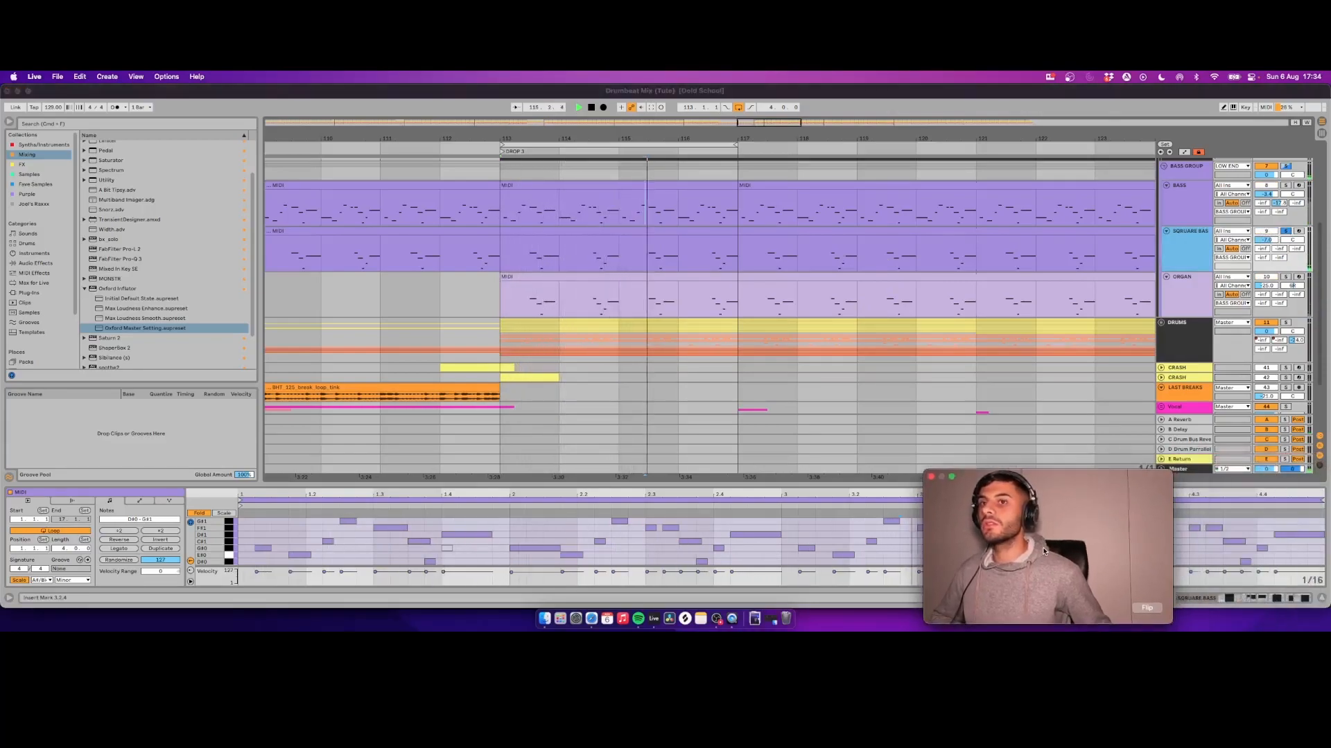
{"action": "left_click", "coordinate": [1276, 598]}
{"action": "left_click", "coordinate": [1276, 598]}
{"action": "left_click_drag", "start_coordinate": [1040, 588], "coordinate": [1200, 569]}
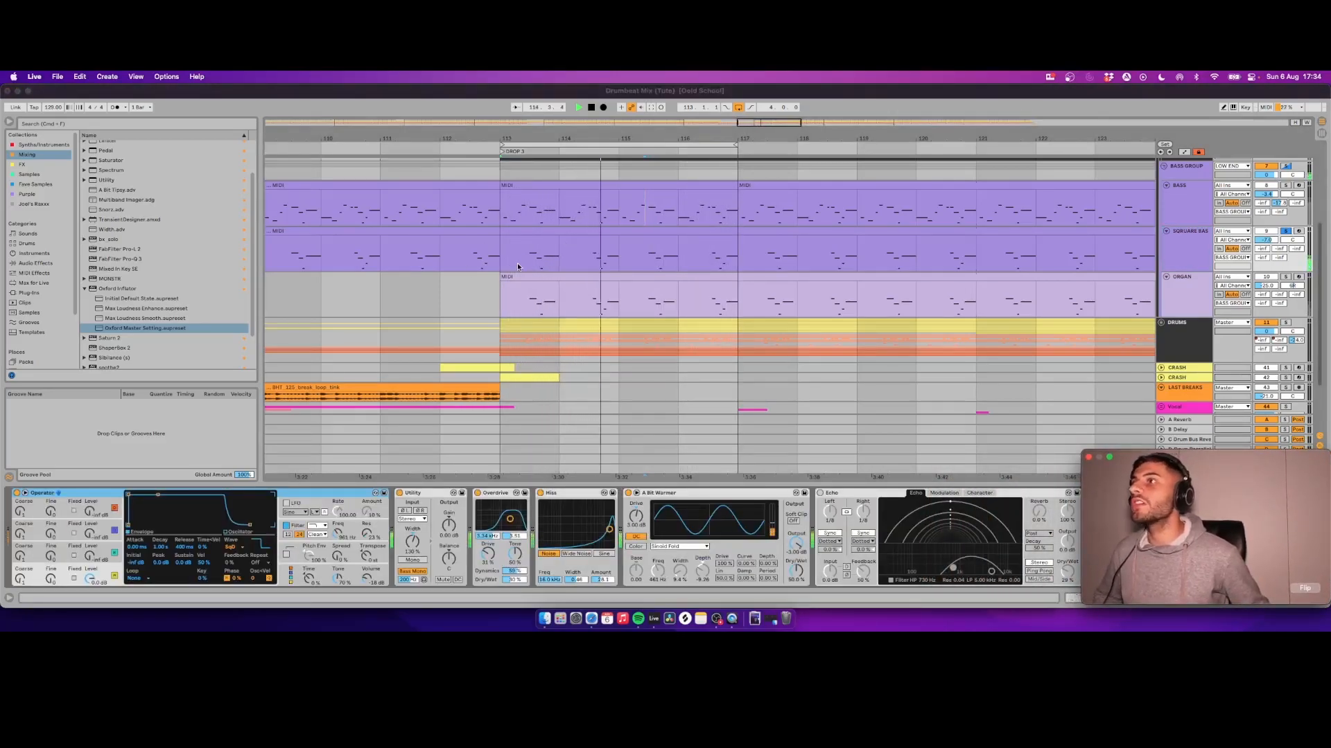
Step: Review the oscillator and filter envelope settings in the SQUARE BASS track's Operator
{"action": "left_click", "coordinate": [531, 233]}
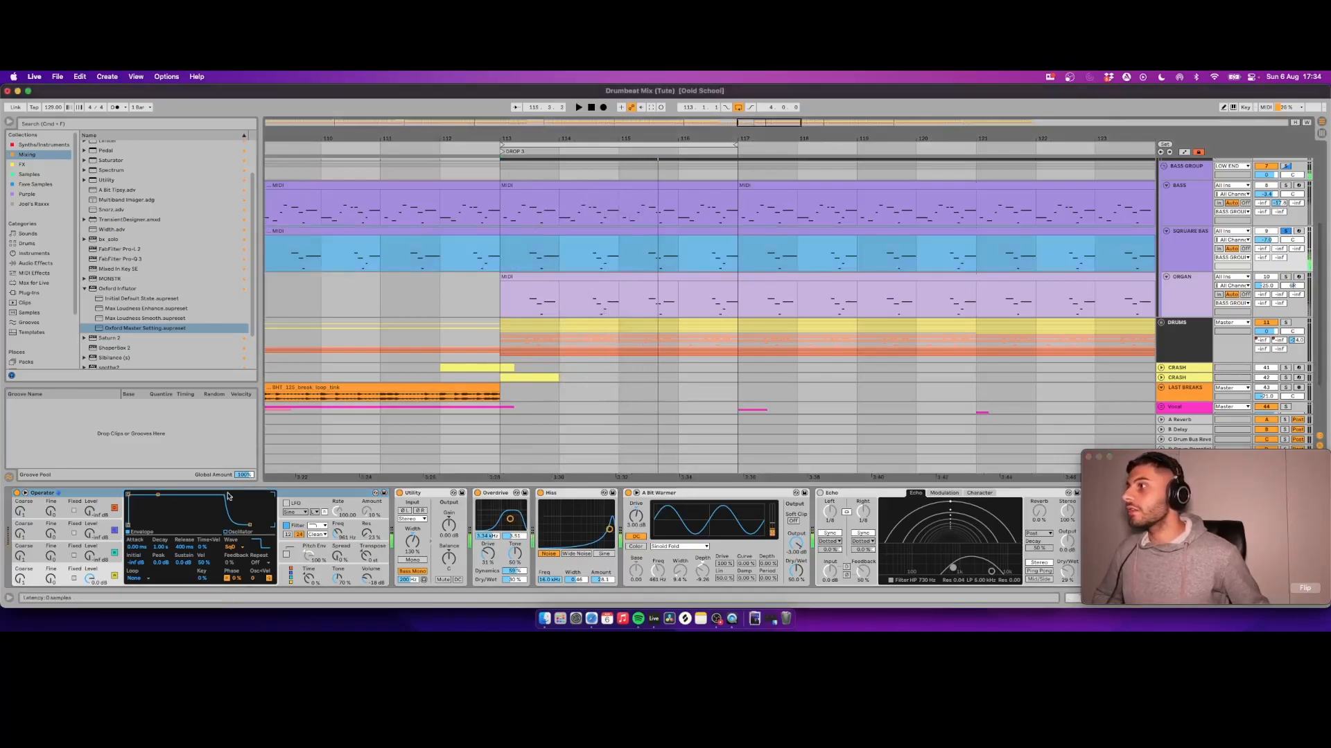
{"action": "left_click", "coordinate": [298, 494]}
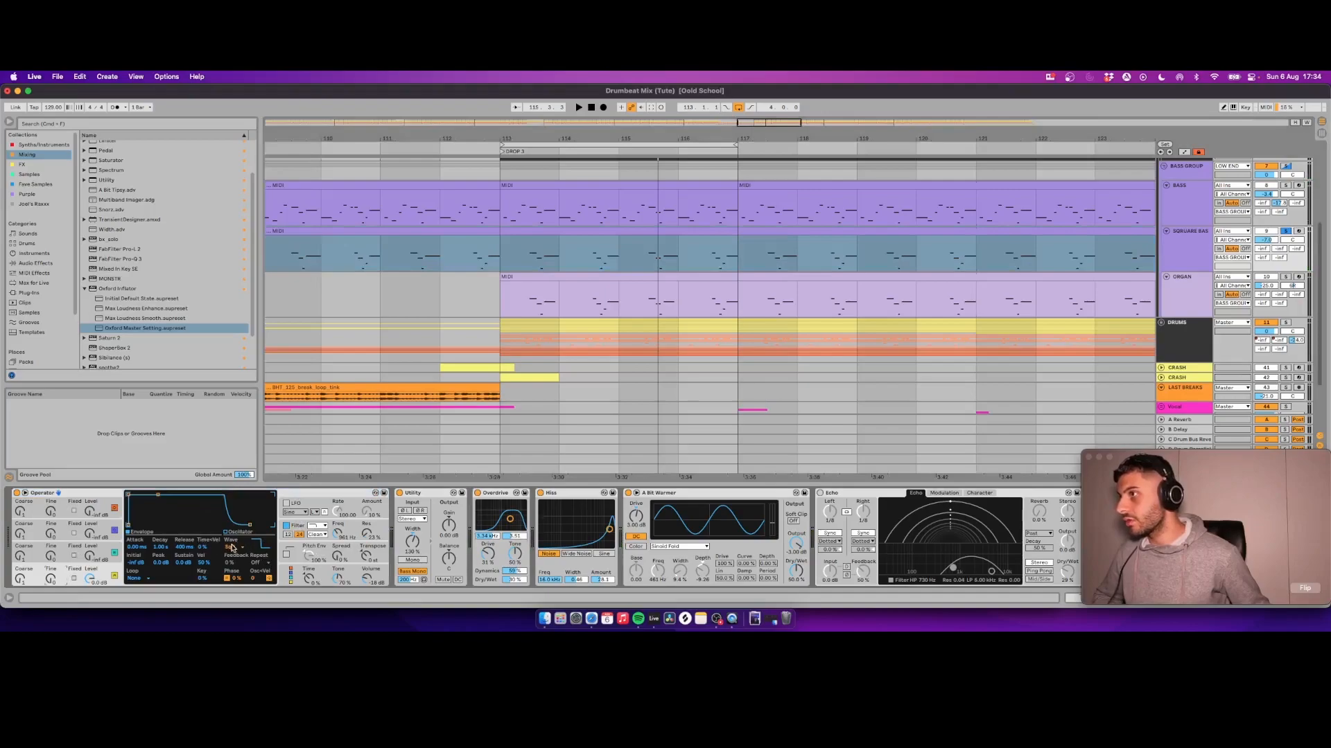
{"action": "left_click", "coordinate": [296, 527]}
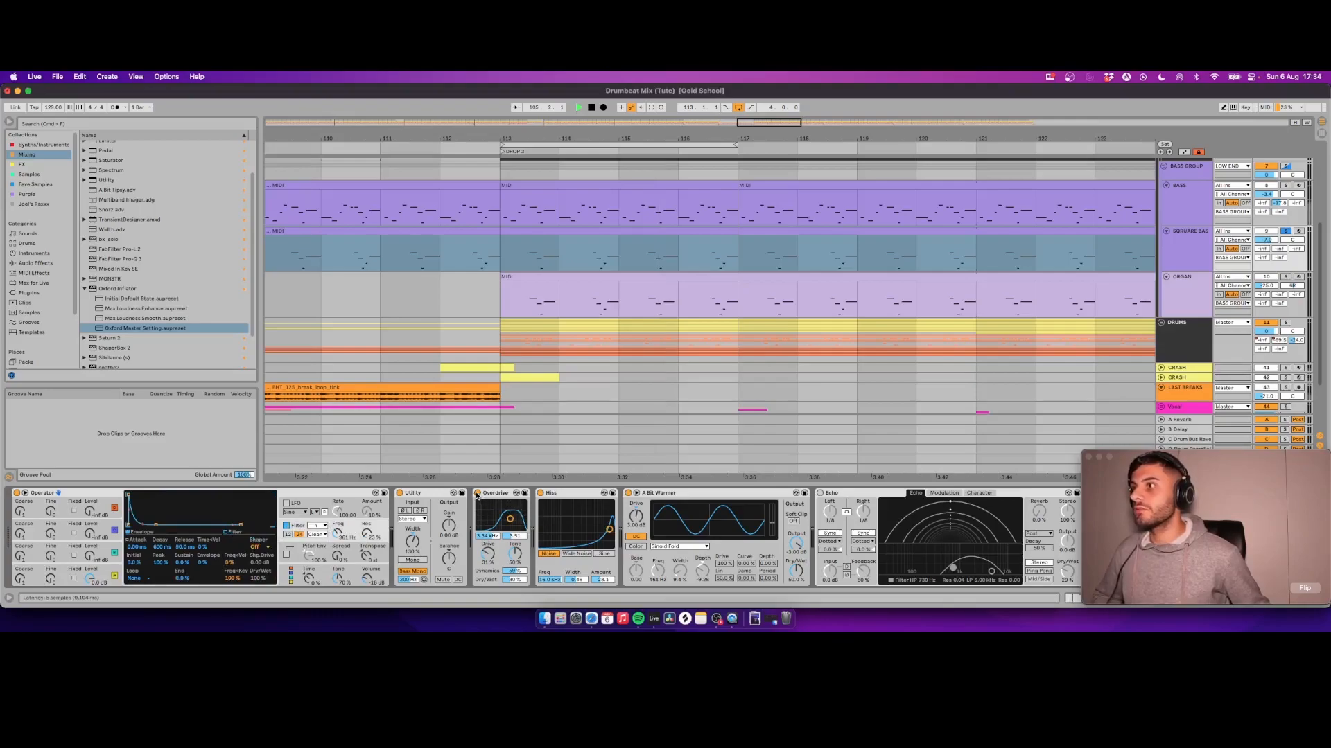
Step: Play SQUARE BASS from Drop 3 and compare it with Overdrive, Hiss and A Bit Warmer bypassed and enabled
{"action": "left_click", "coordinate": [496, 251]}
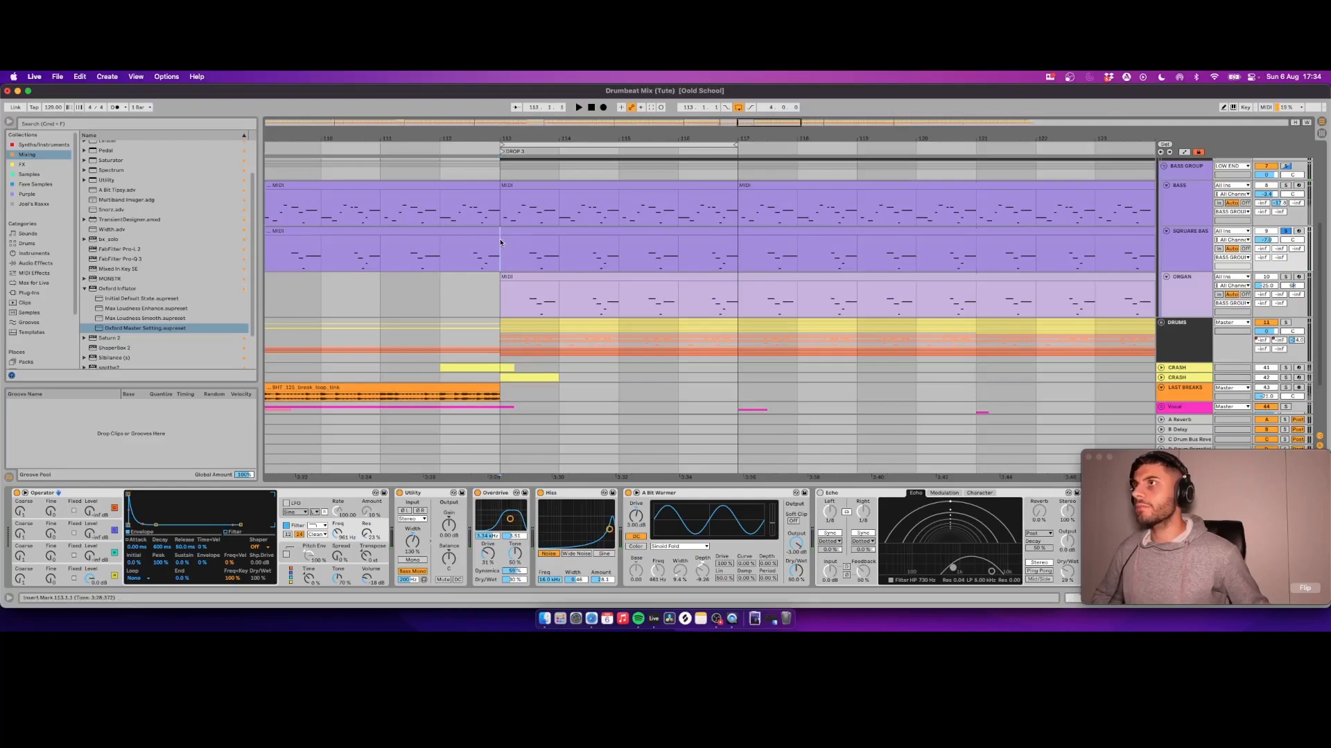
{"action": "key", "text": "space"}
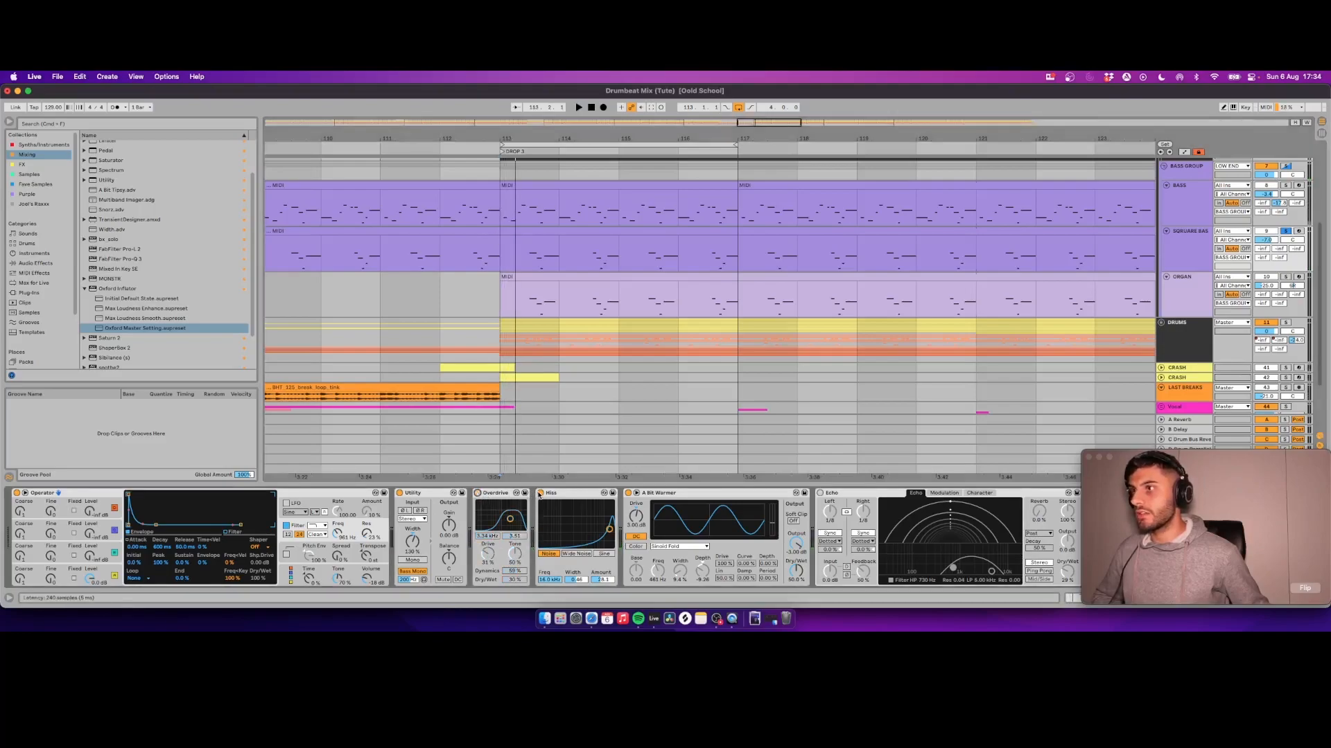
{"action": "scroll", "coordinate": [693, 527], "scroll_direction": "right", "scroll_amount": 5}
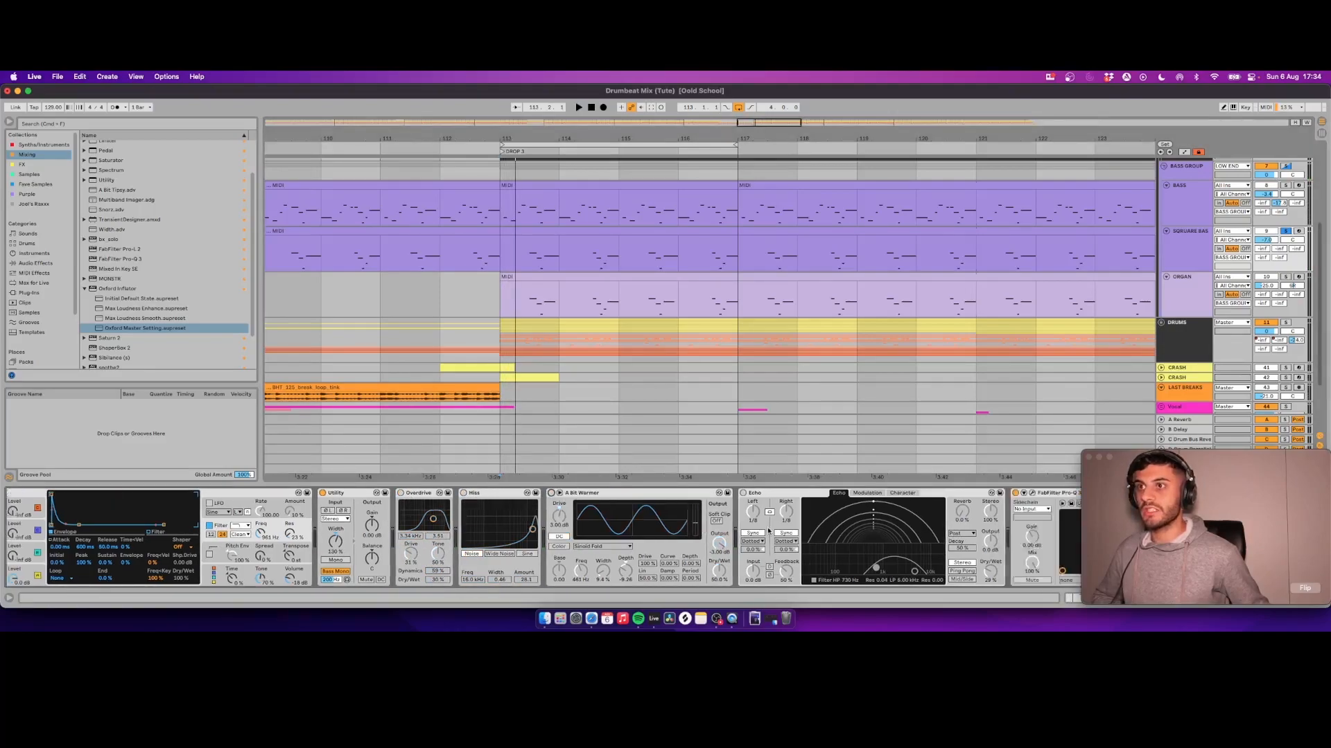
{"action": "scroll", "coordinate": [477, 508], "scroll_direction": "left", "scroll_amount": 2}
{"action": "key", "text": "space"}
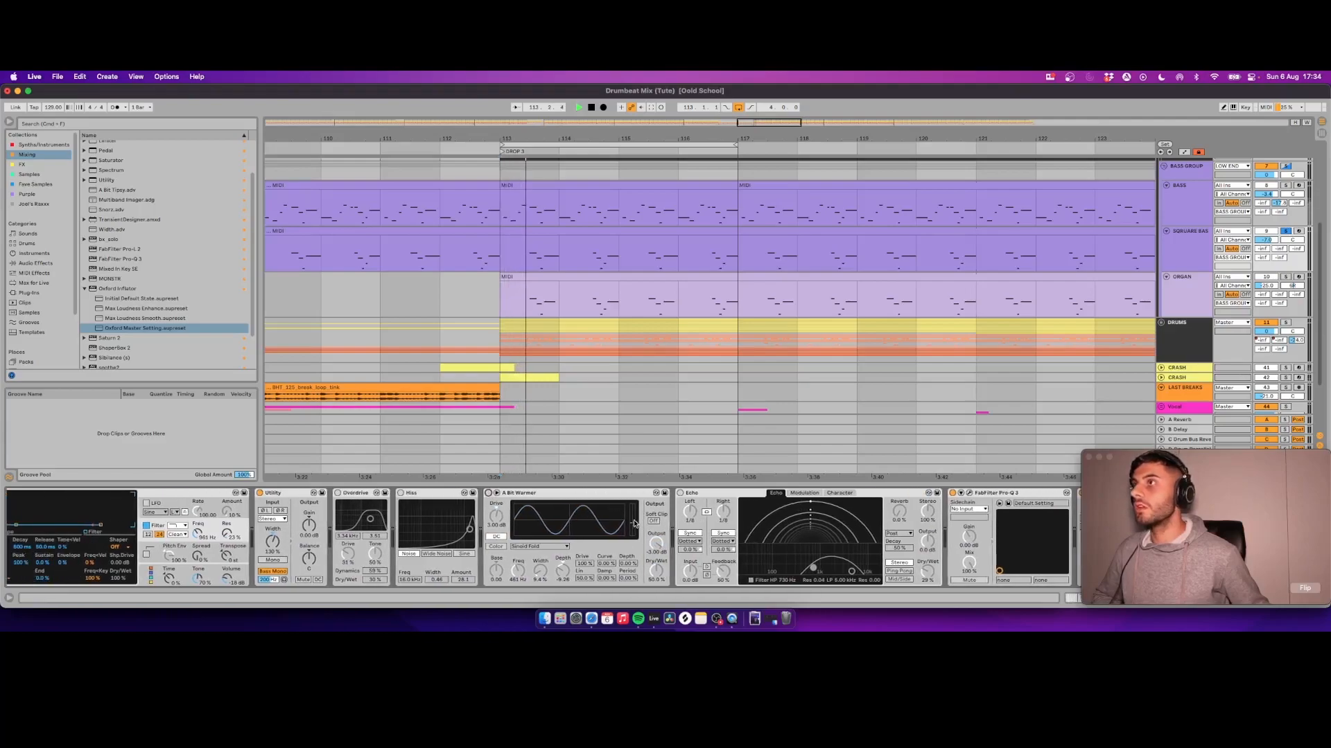
{"action": "left_click", "coordinate": [401, 493]}
{"action": "key", "text": "space"}
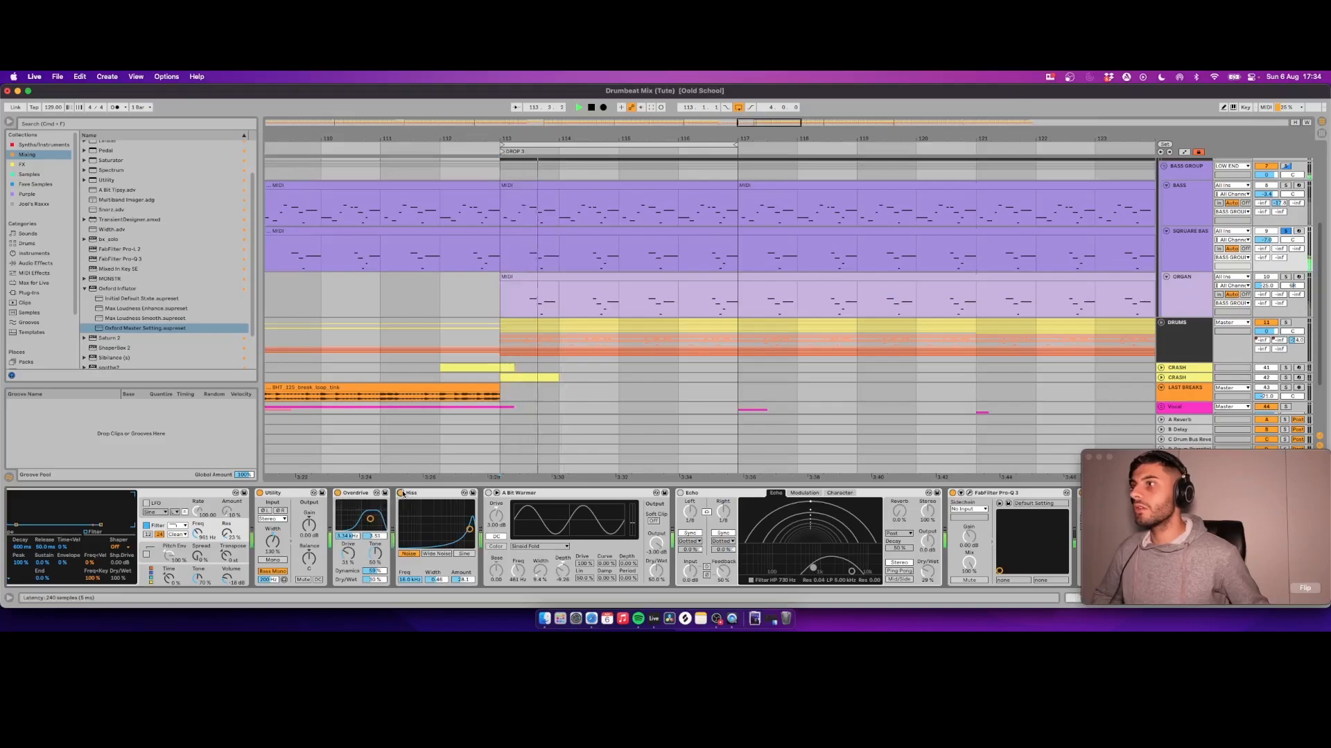
{"action": "left_click", "coordinate": [489, 493]}
{"action": "key", "text": "space"}
{"action": "scroll", "coordinate": [831, 495], "scroll_direction": "right", "scroll_amount": 3}
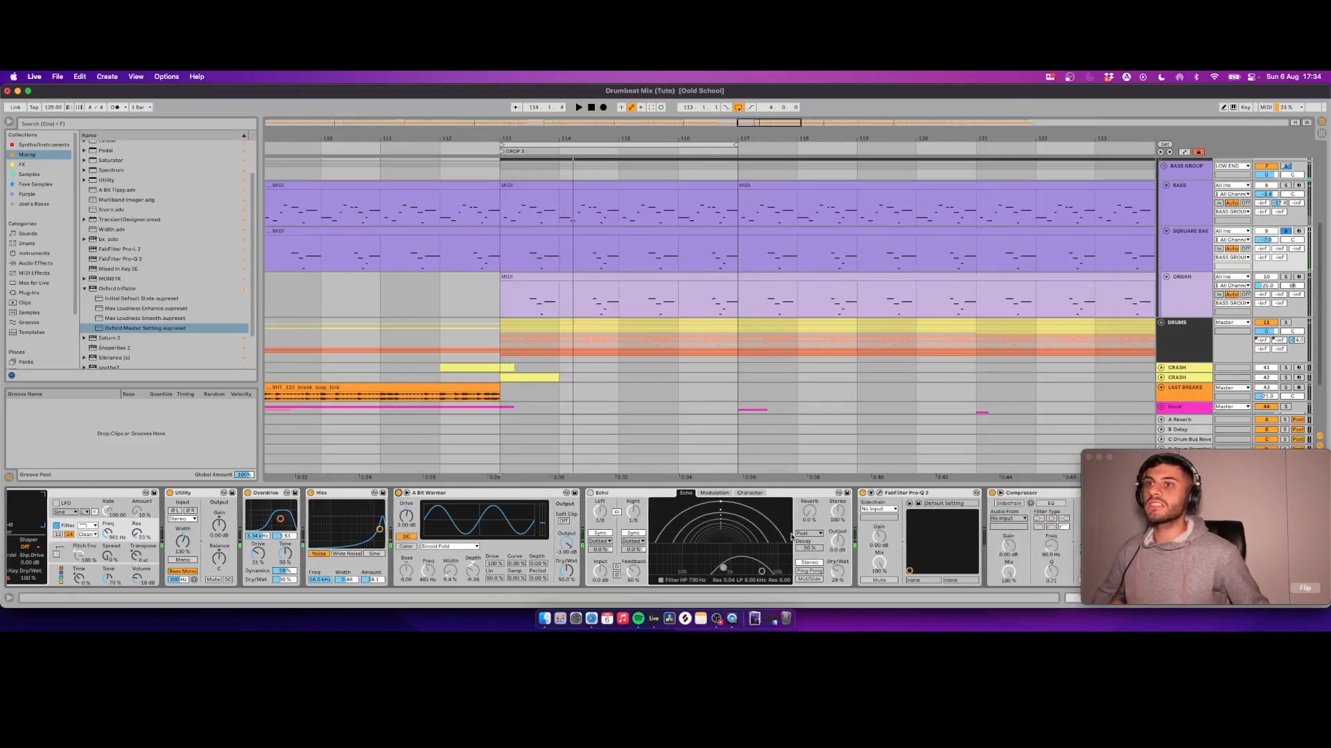
Step: Open the SQUARE BASS track's Pro-Q 3, examine its curve and close it
{"action": "left_click", "coordinate": [879, 493]}
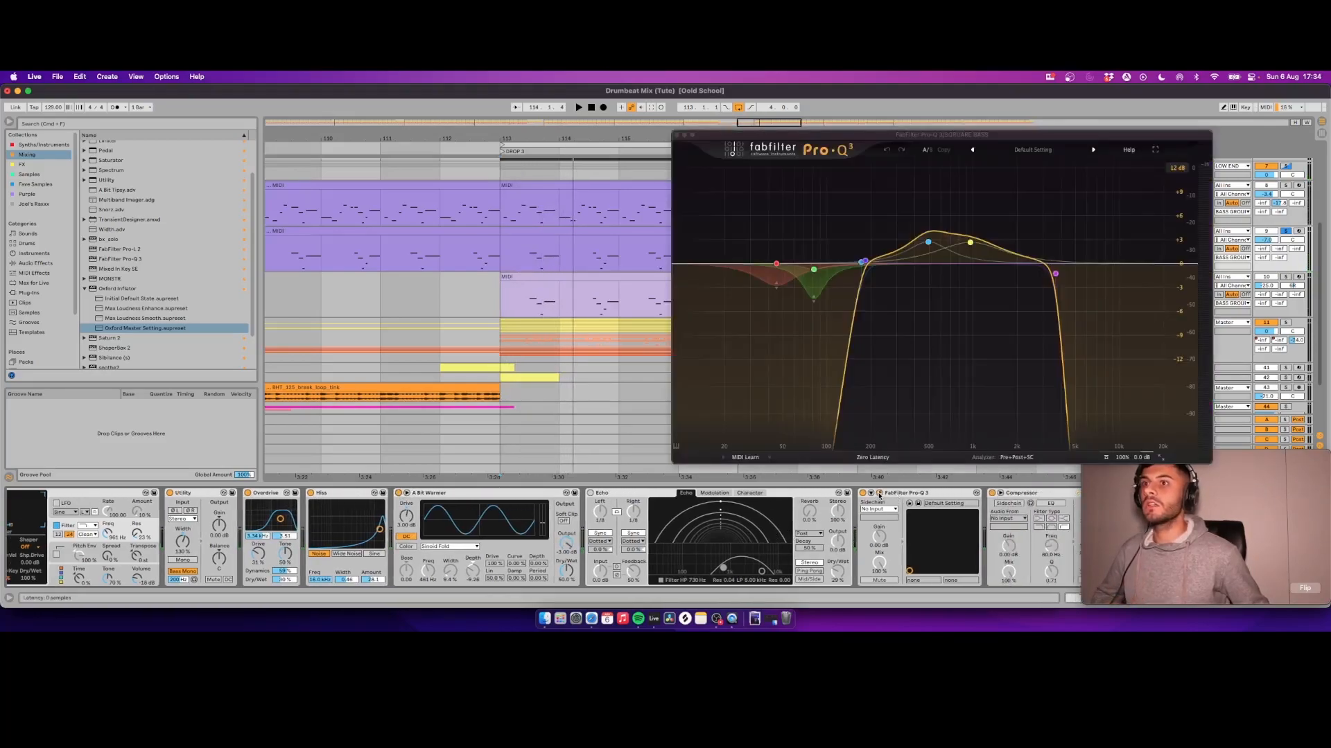
{"action": "left_click", "coordinate": [677, 136]}
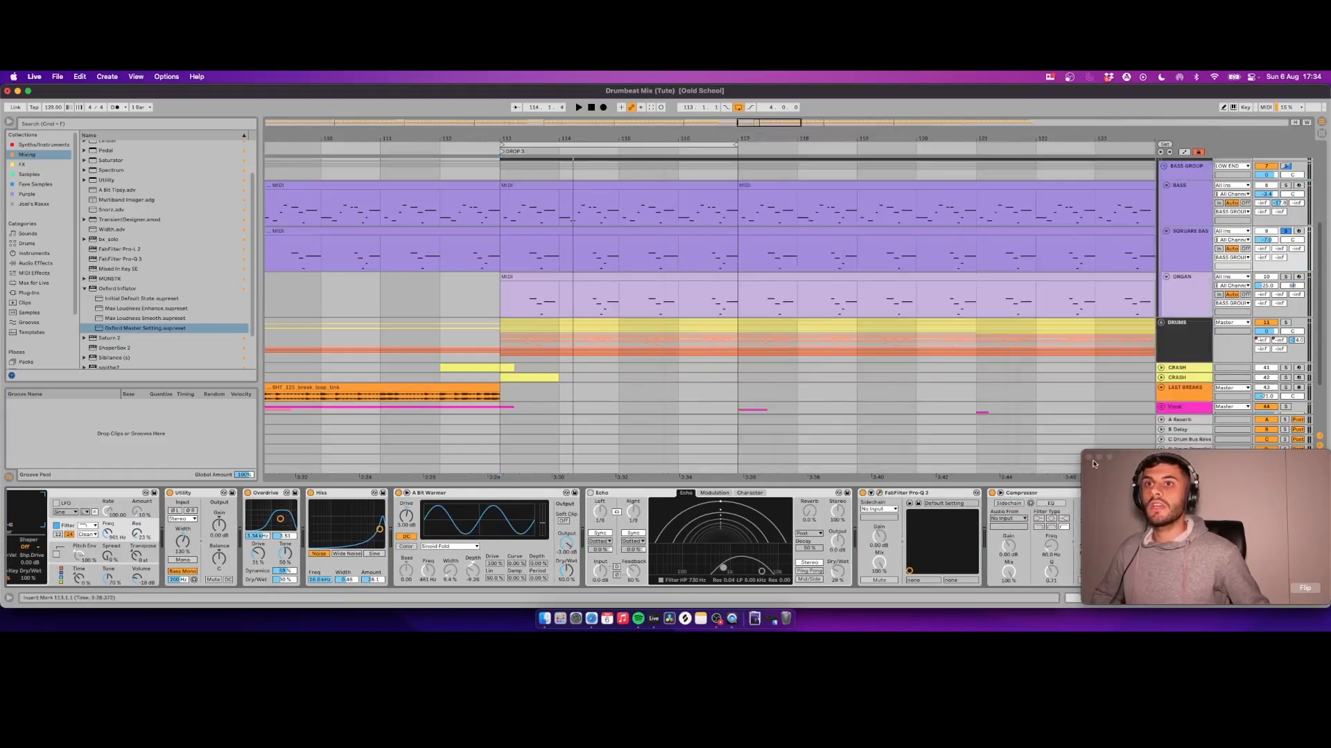
{"action": "left_click_drag", "start_coordinate": [1133, 492], "coordinate": [1132, 379]}
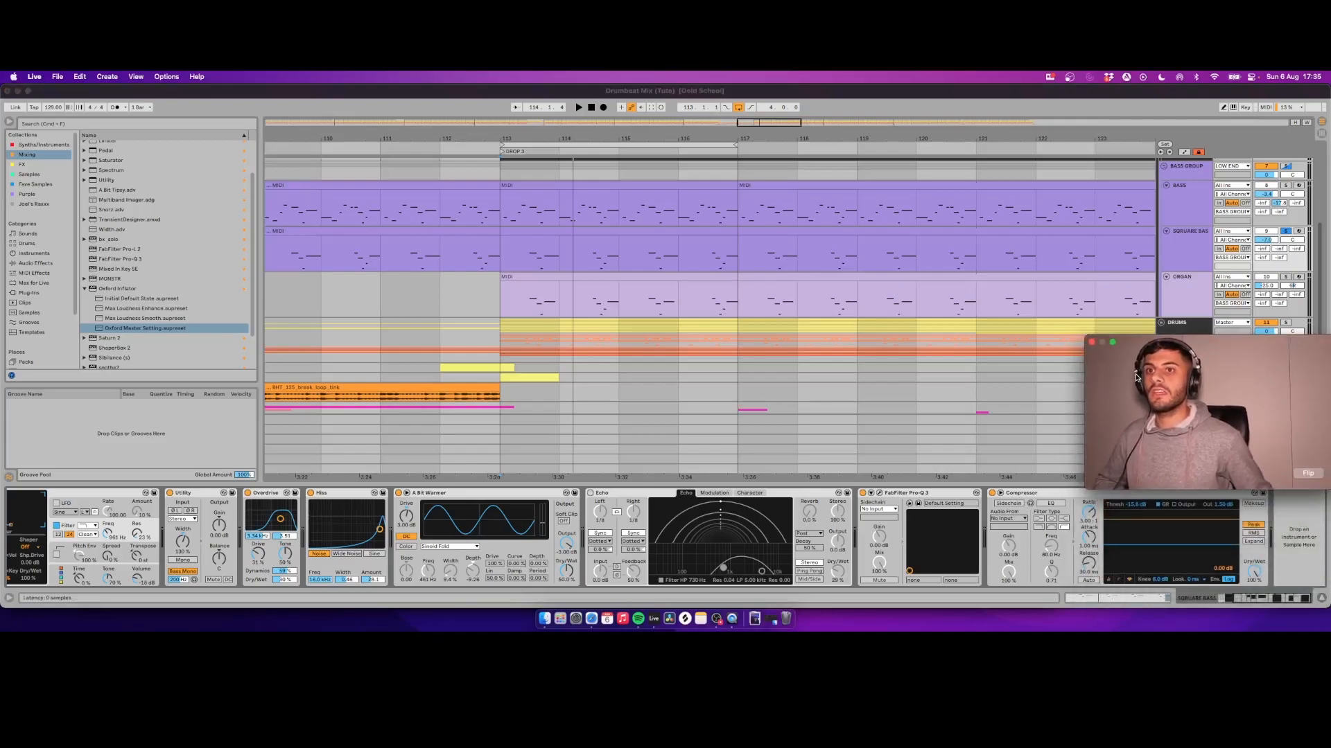
Step: Play from Drop 3, examine the BASS track's Saturn 2 and Pro-Q 3 settings, and close both plug-in windows
{"action": "left_click", "coordinate": [513, 229]}
{"action": "key", "text": "space"}
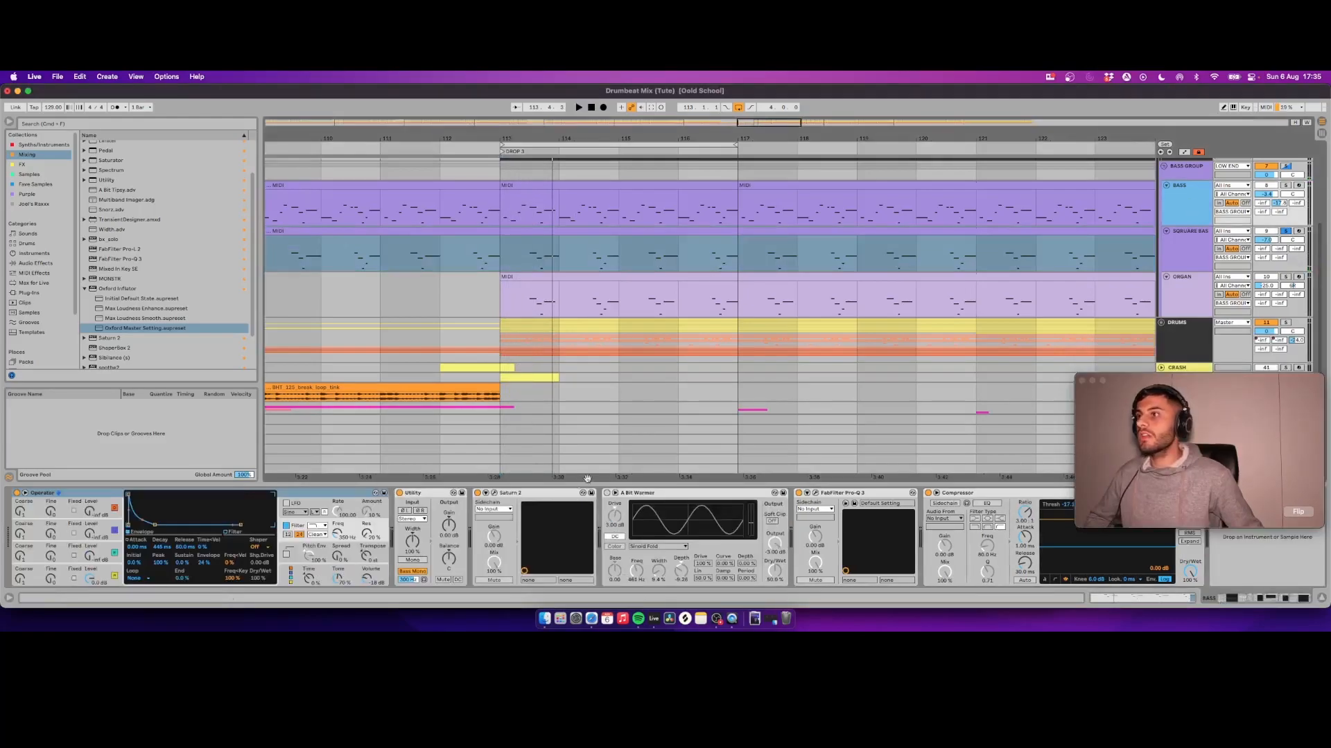
{"action": "left_click", "coordinate": [494, 493]}
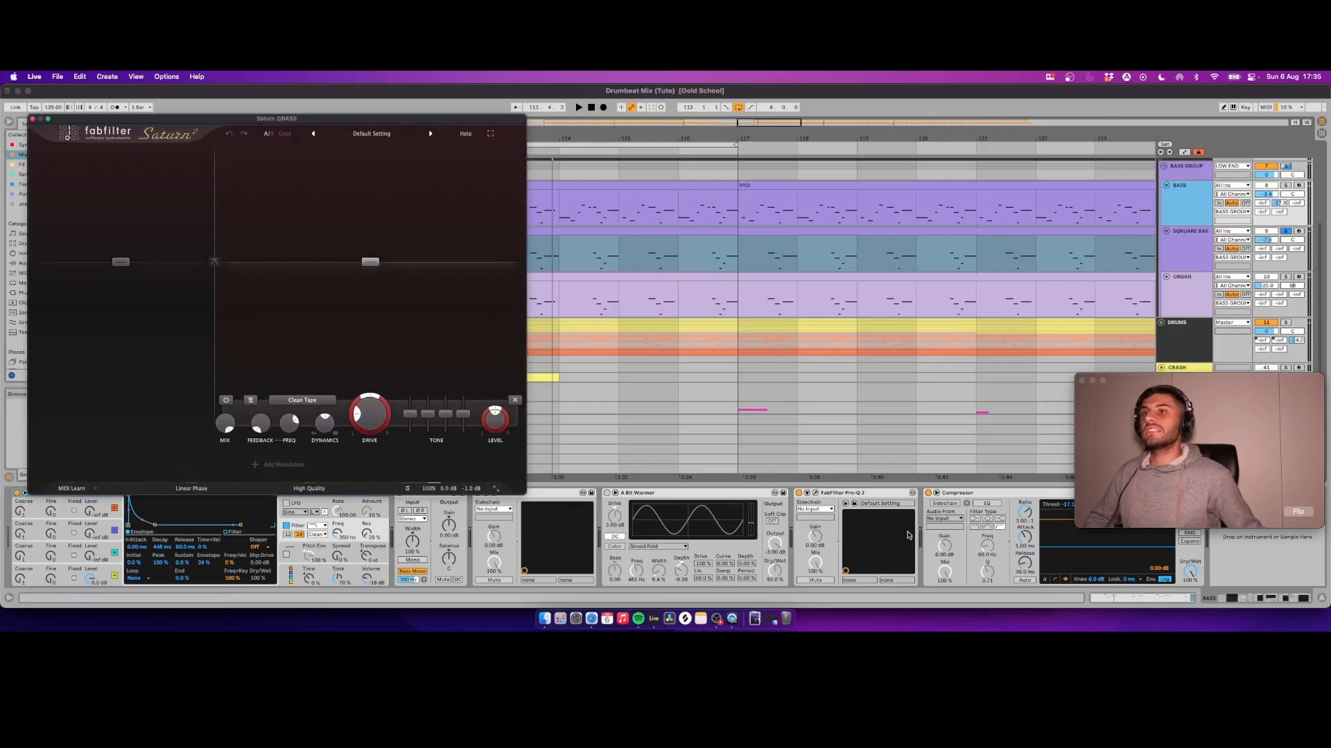
{"action": "left_click", "coordinate": [816, 494]}
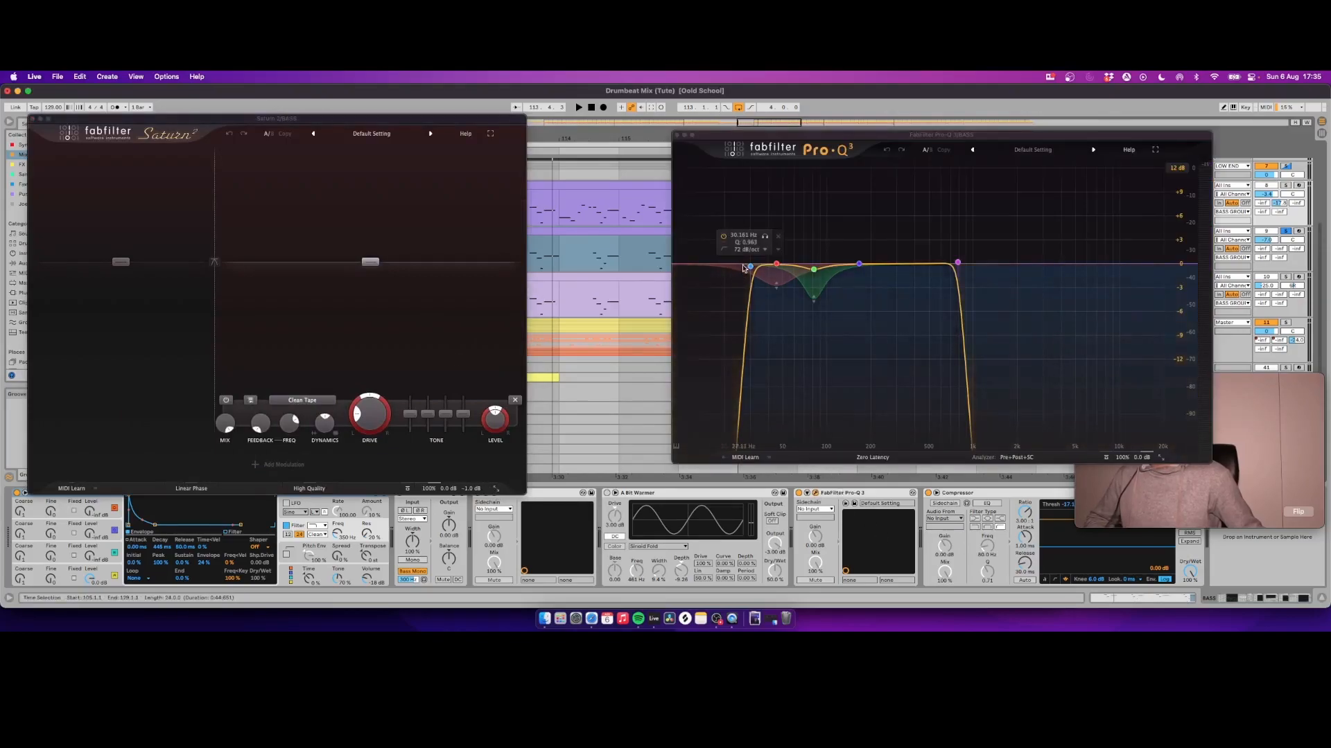
{"action": "key", "text": "space"}
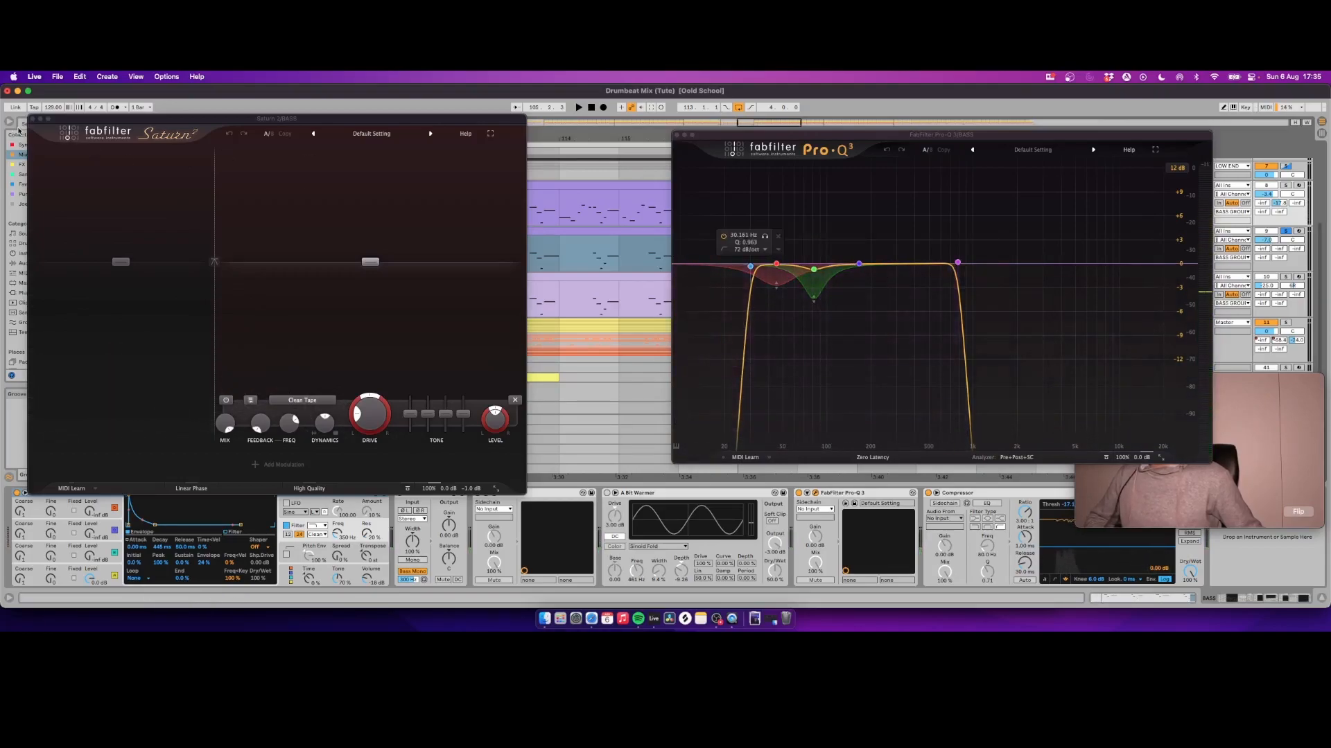
{"action": "left_click", "coordinate": [31, 119]}
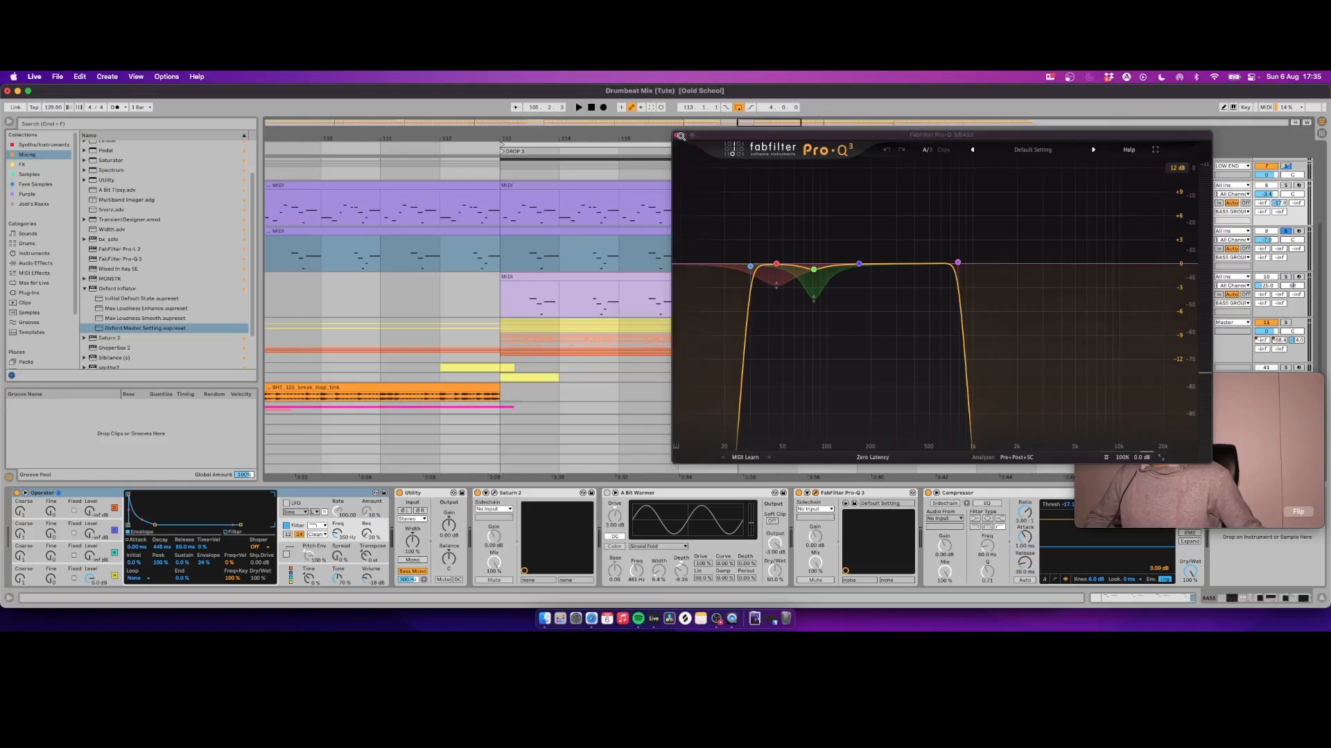
{"action": "left_click", "coordinate": [679, 136]}
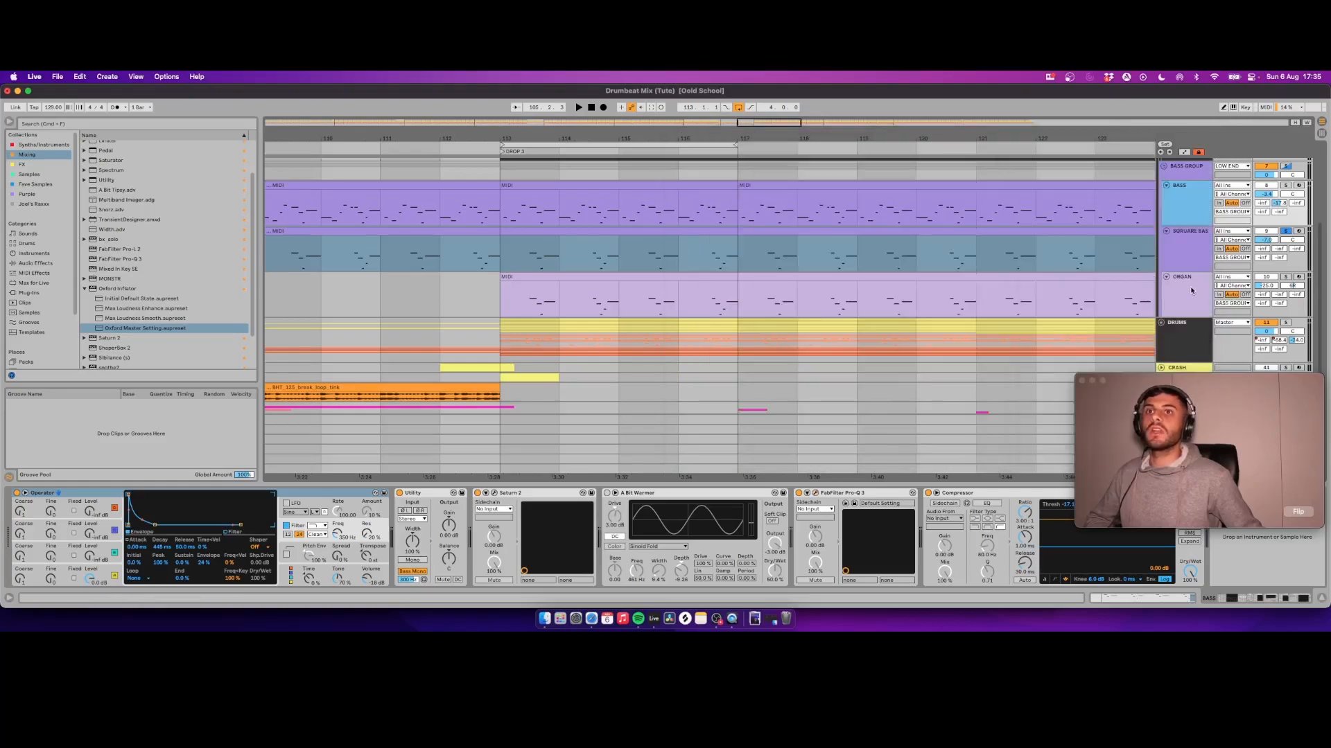
Step: Solo the ORGAN track, play it from Drop 3 and review its Wavetable synth and effects chain
{"action": "left_click", "coordinate": [1267, 284]}
{"action": "left_click", "coordinate": [1284, 278]}
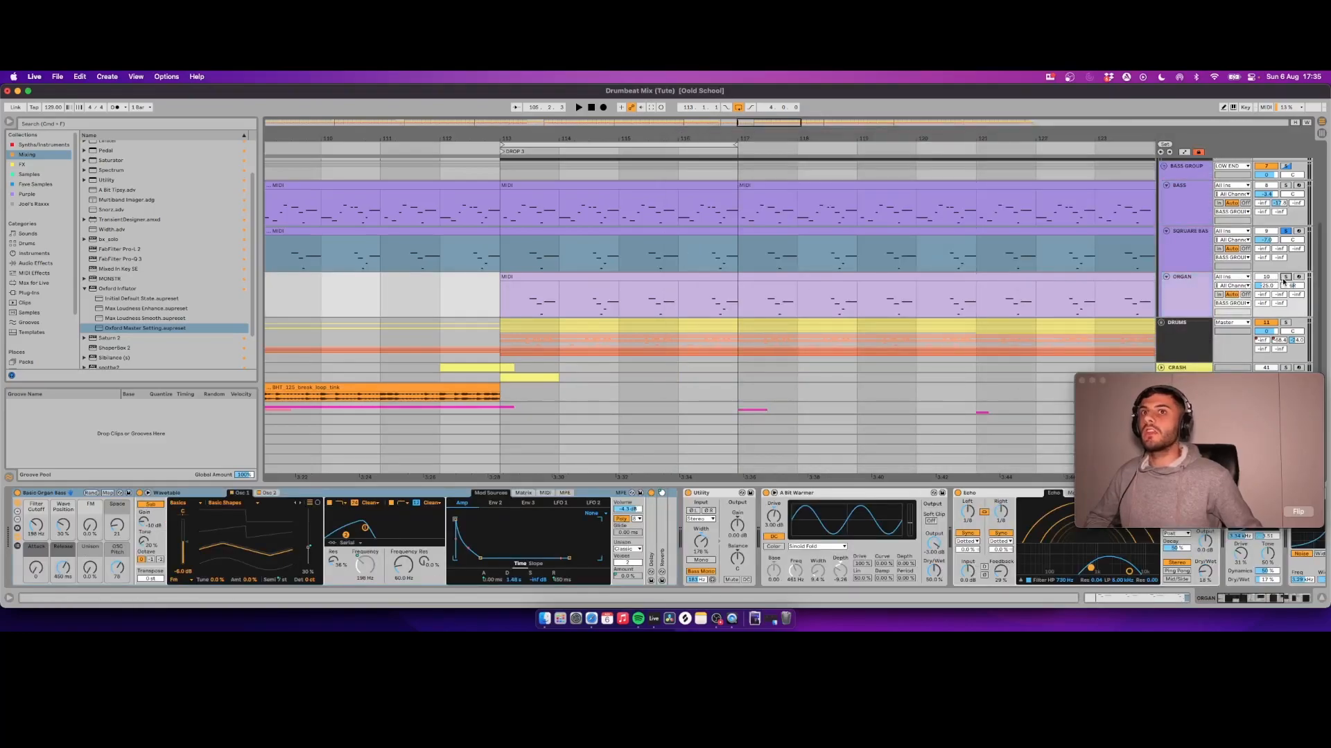
{"action": "left_click", "coordinate": [511, 277]}
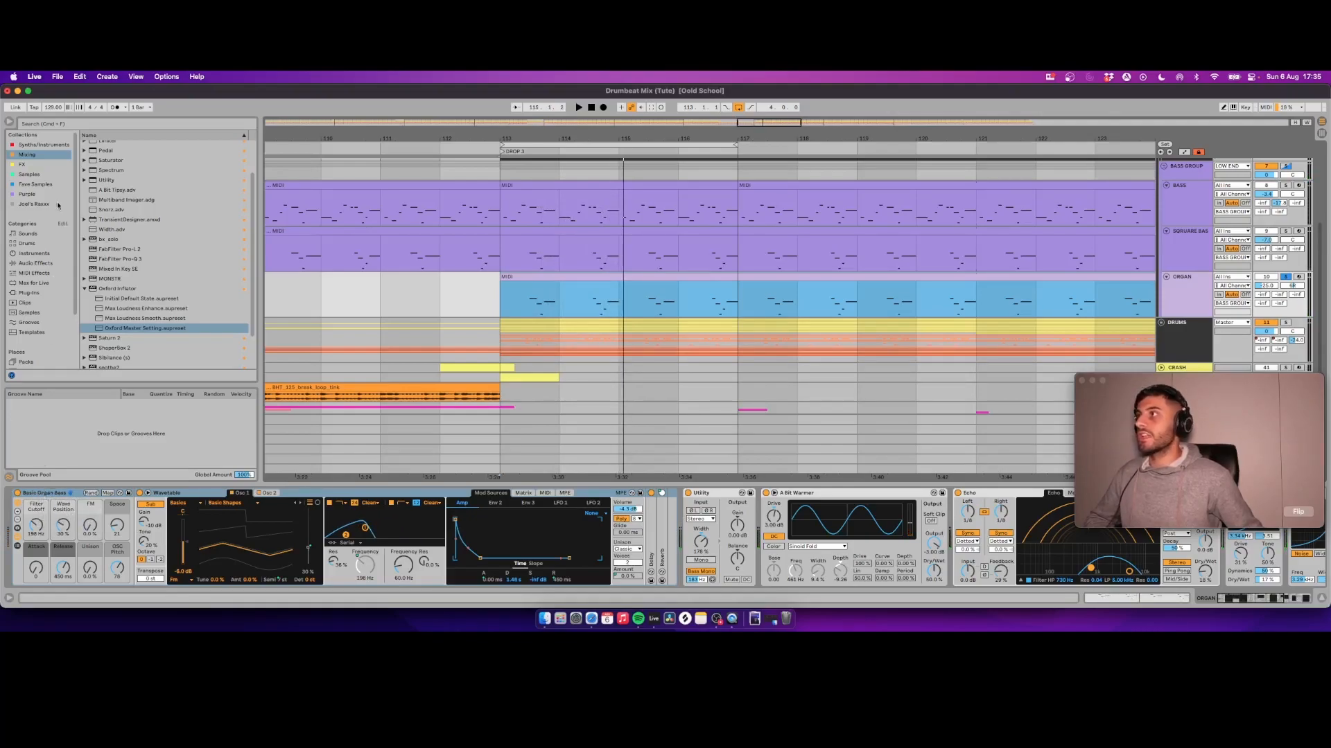
{"action": "scroll", "coordinate": [861, 529], "scroll_direction": "right", "scroll_amount": 5}
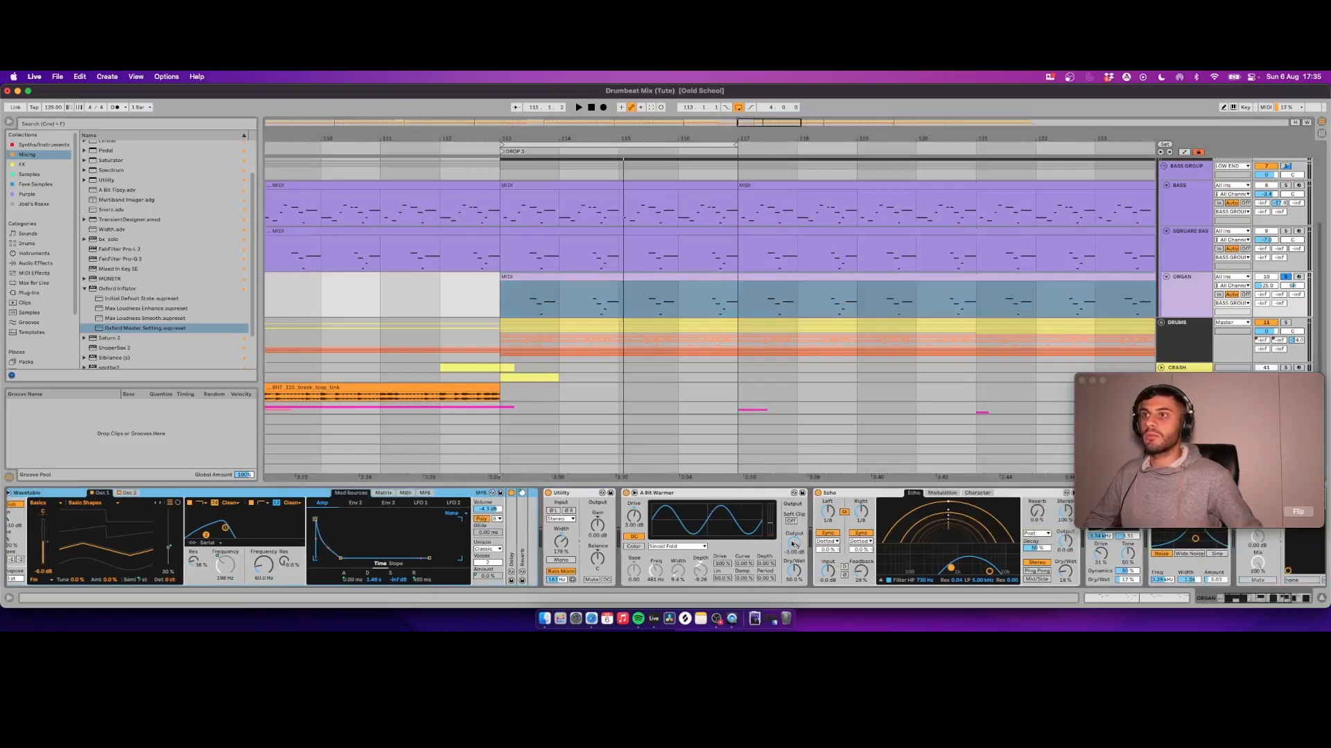
{"action": "scroll", "coordinate": [613, 512], "scroll_direction": "right", "scroll_amount": 4}
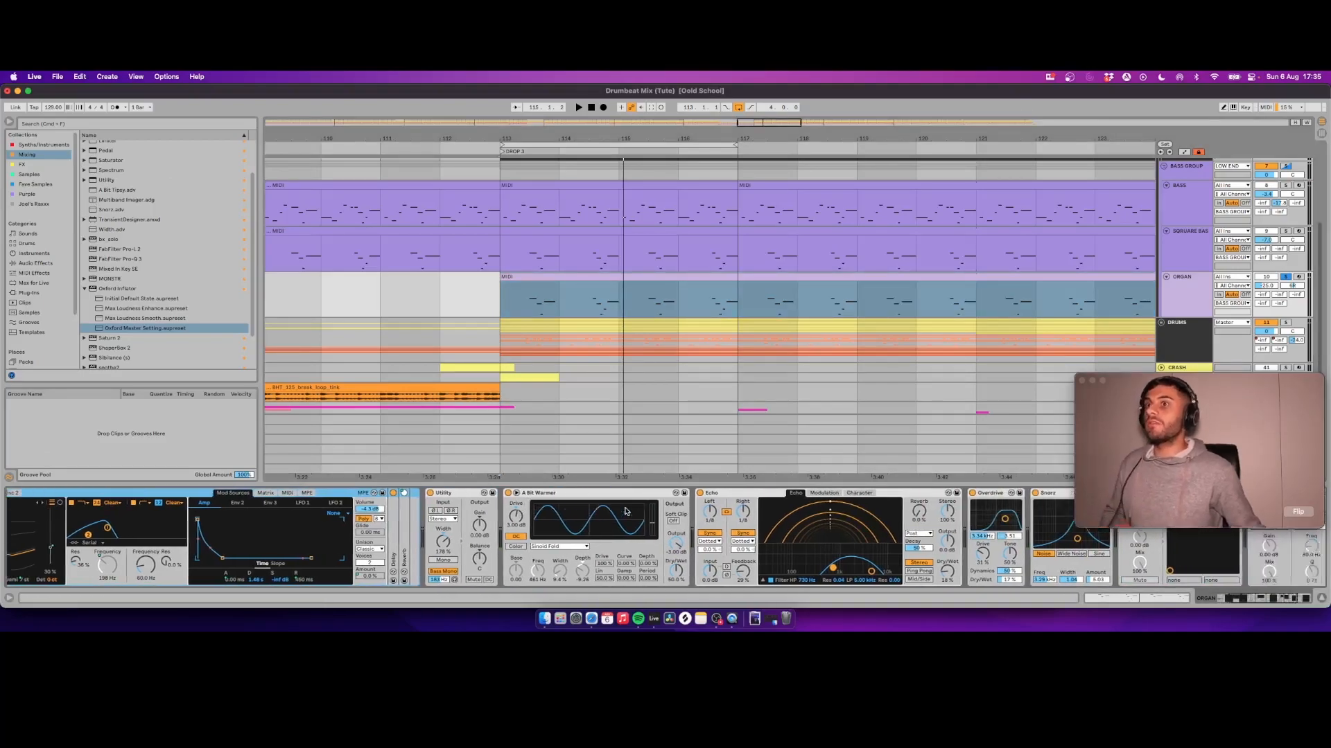
{"action": "scroll", "coordinate": [552, 556], "scroll_direction": "right", "scroll_amount": 4}
{"action": "key", "text": "space"}
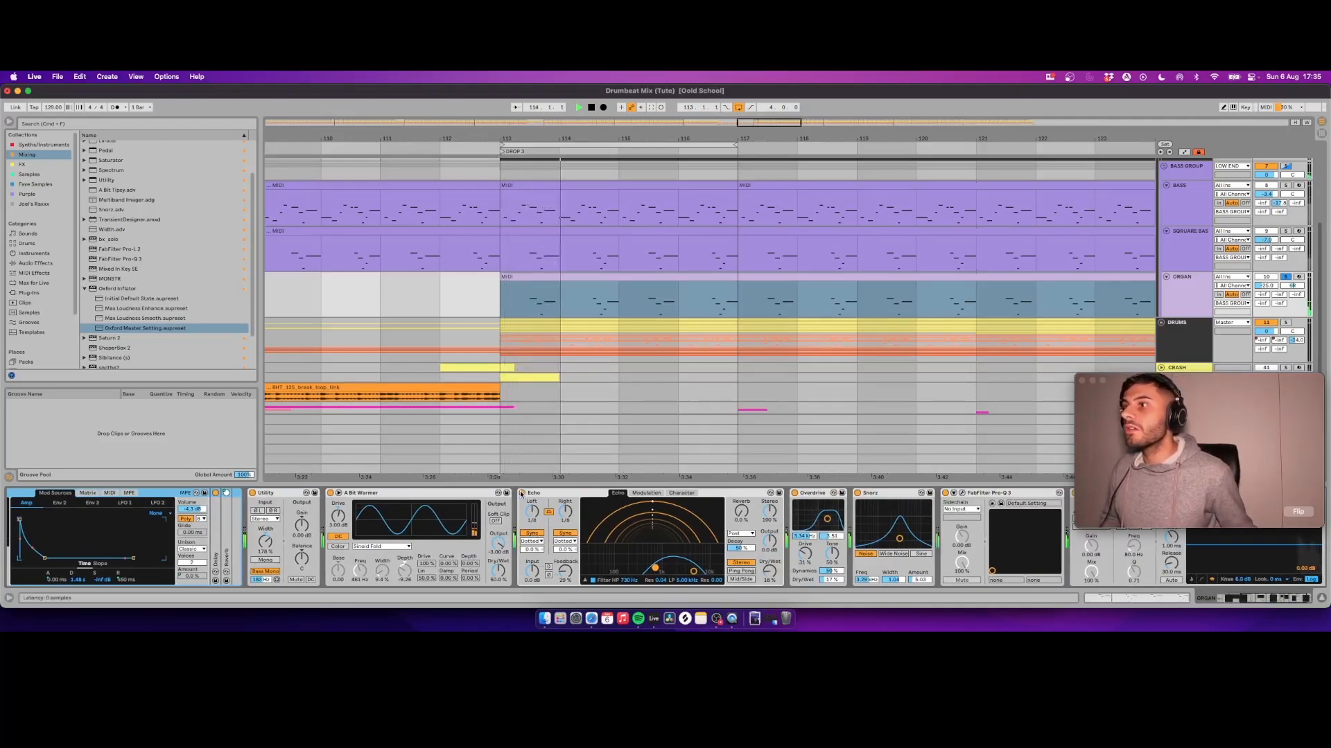
{"action": "scroll", "coordinate": [667, 517], "scroll_direction": "right", "scroll_amount": 3}
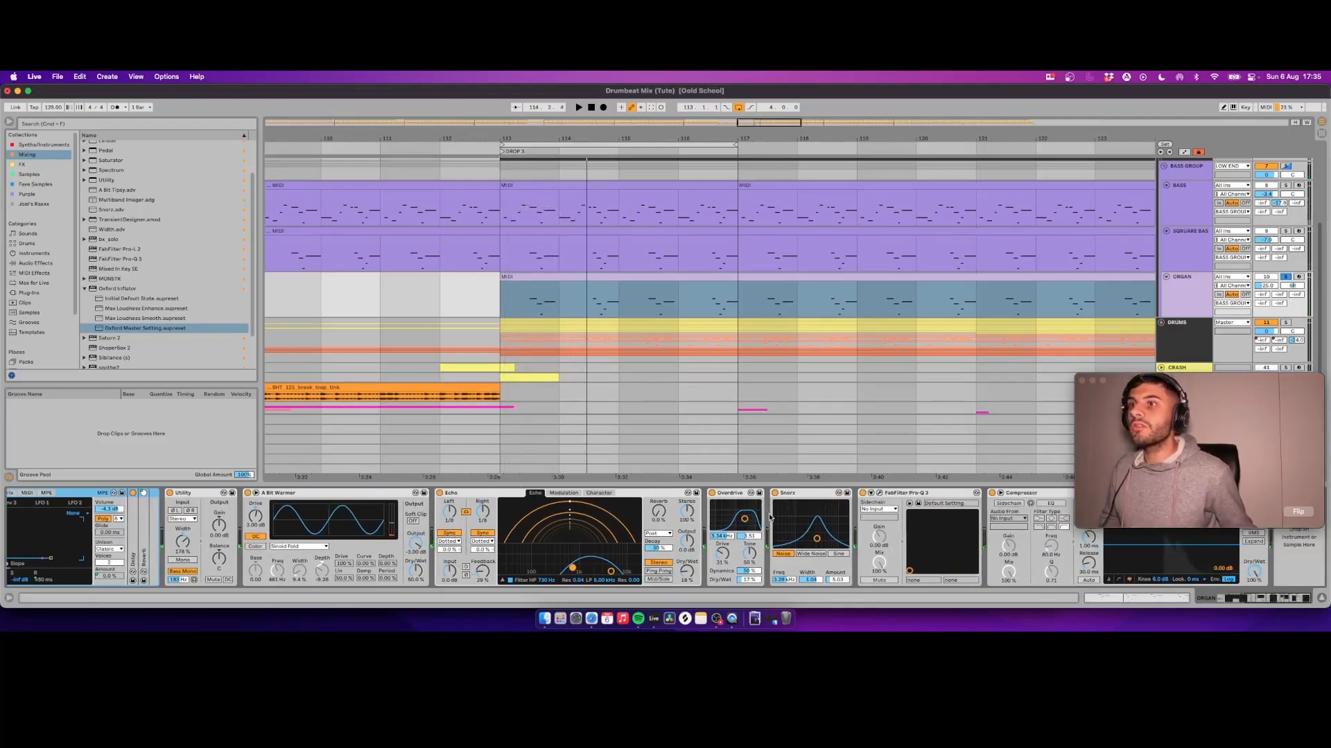
Step: Search the browser for "snorz" and reveal where the preset is stored in the Core Library
{"action": "left_click", "coordinate": [801, 494]}
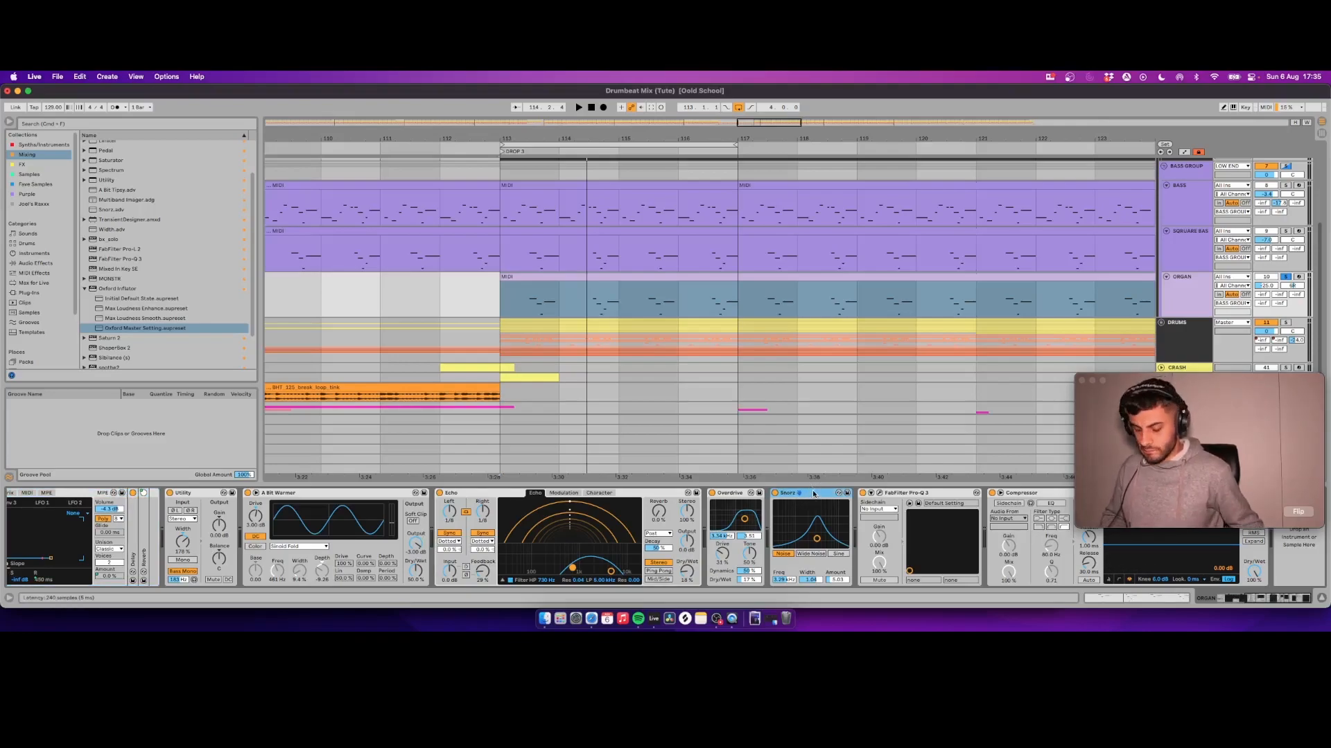
{"action": "key", "text": "super+f"}
{"action": "type", "text": "snorz"}
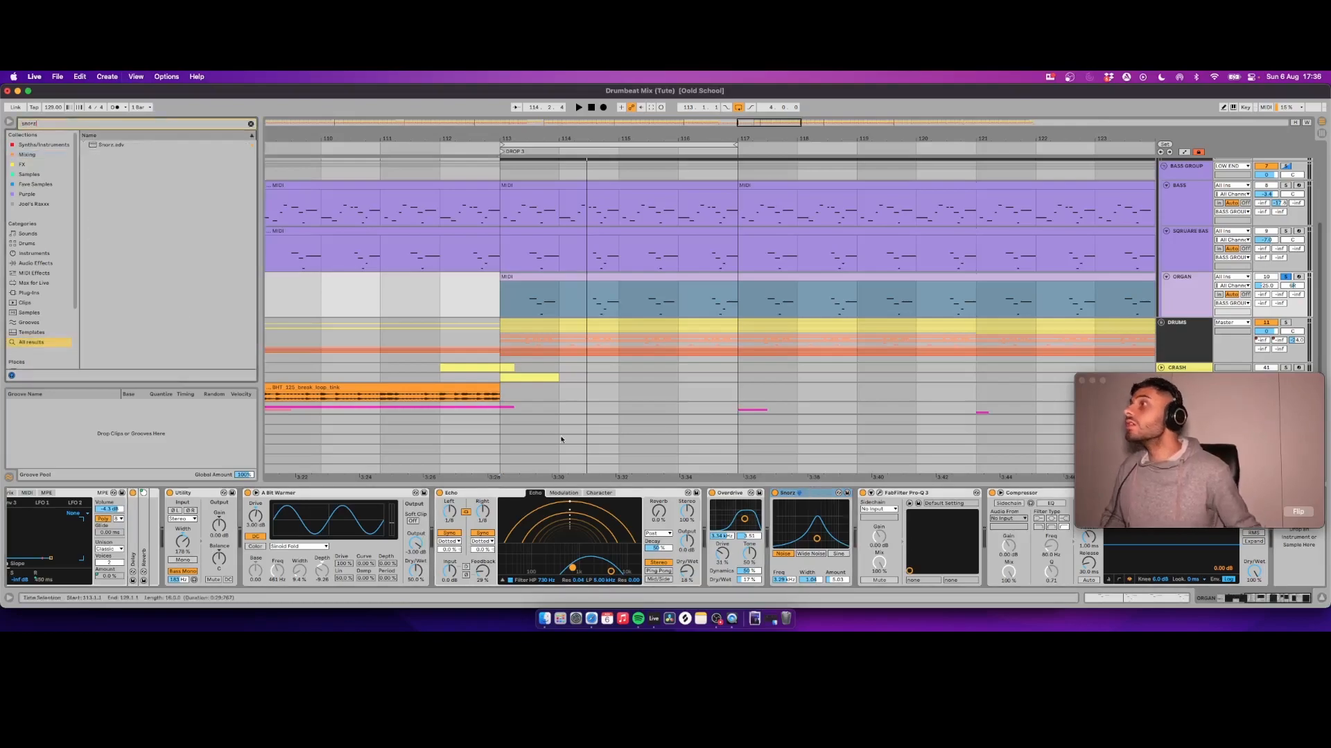
{"action": "right_click", "coordinate": [108, 145]}
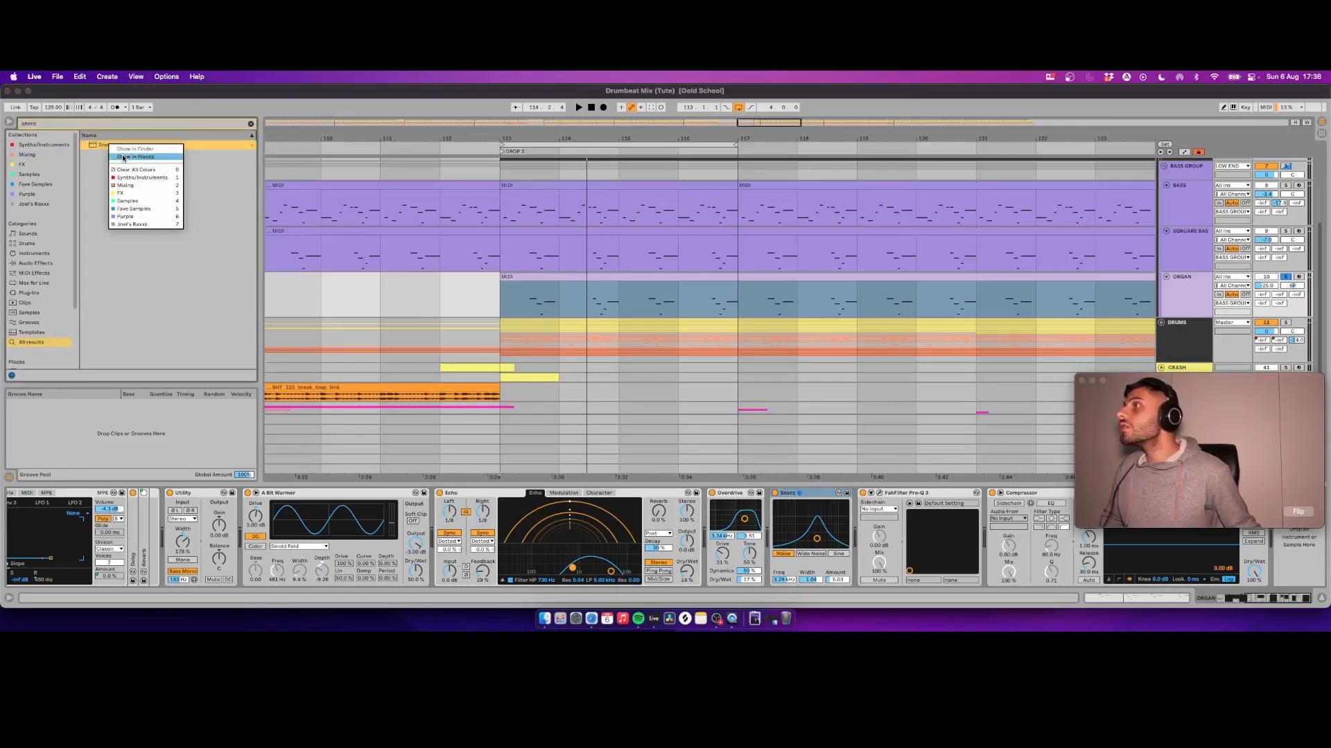
{"action": "left_click", "coordinate": [124, 157]}
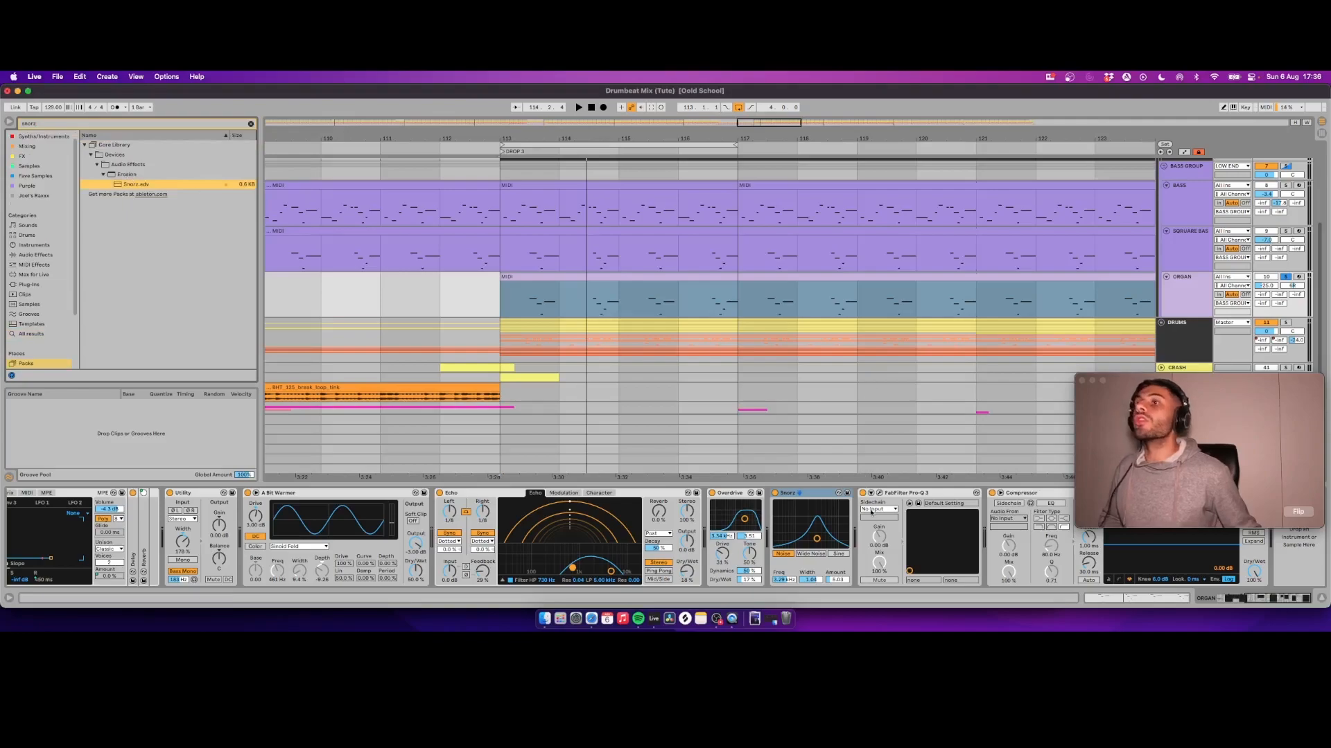
{"action": "left_click", "coordinate": [825, 498]}
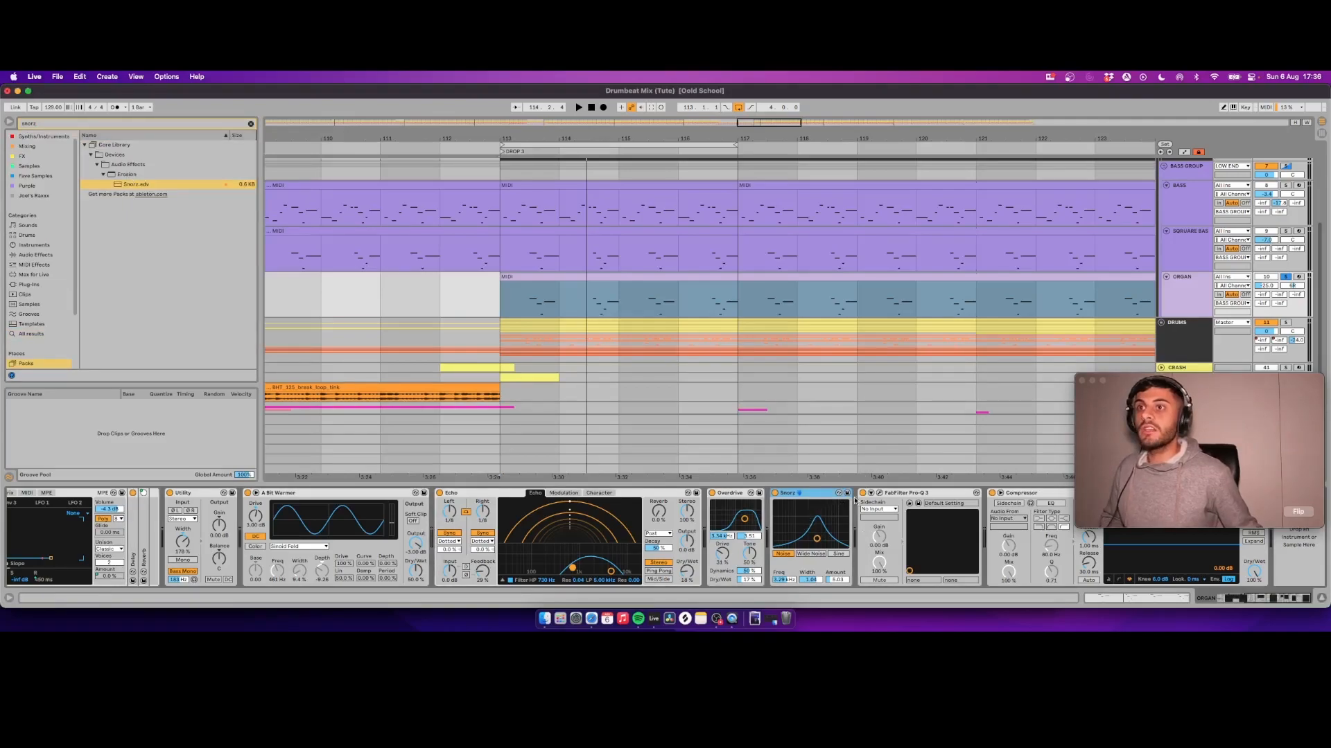
Step: Open the ORGAN track's Pro-Q 3 and compare playback with its low cut bypassed and enabled
{"action": "left_click", "coordinate": [879, 494]}
{"action": "key", "text": "space"}
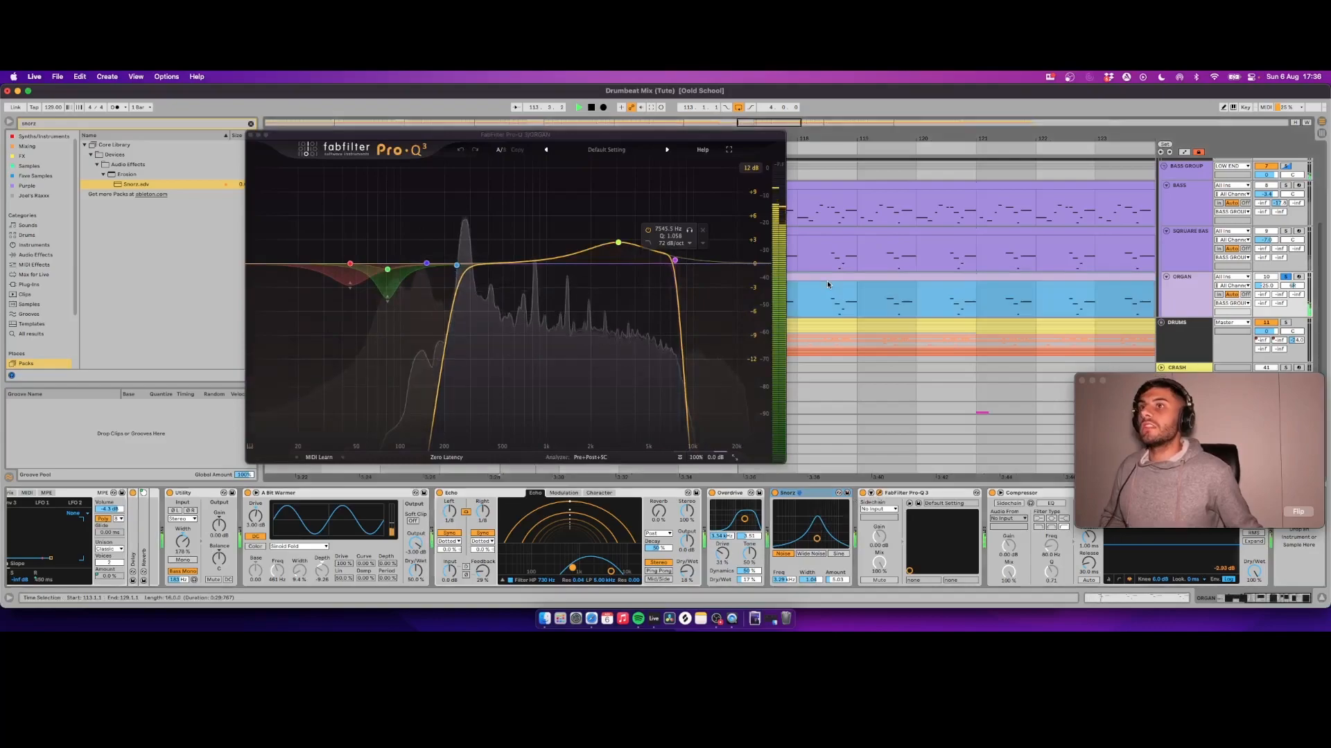
{"action": "left_click", "coordinate": [456, 262]}
{"action": "left_click", "coordinate": [429, 232]}
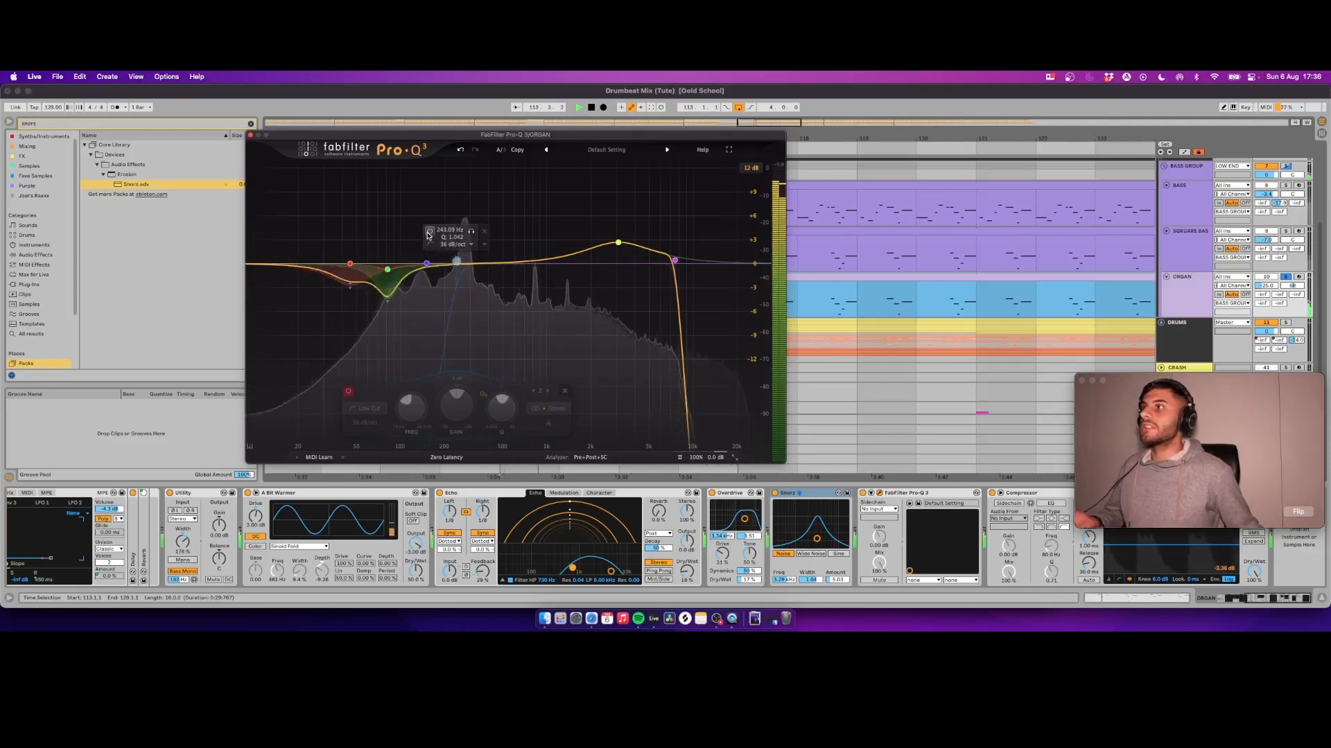
{"action": "left_click", "coordinate": [428, 233]}
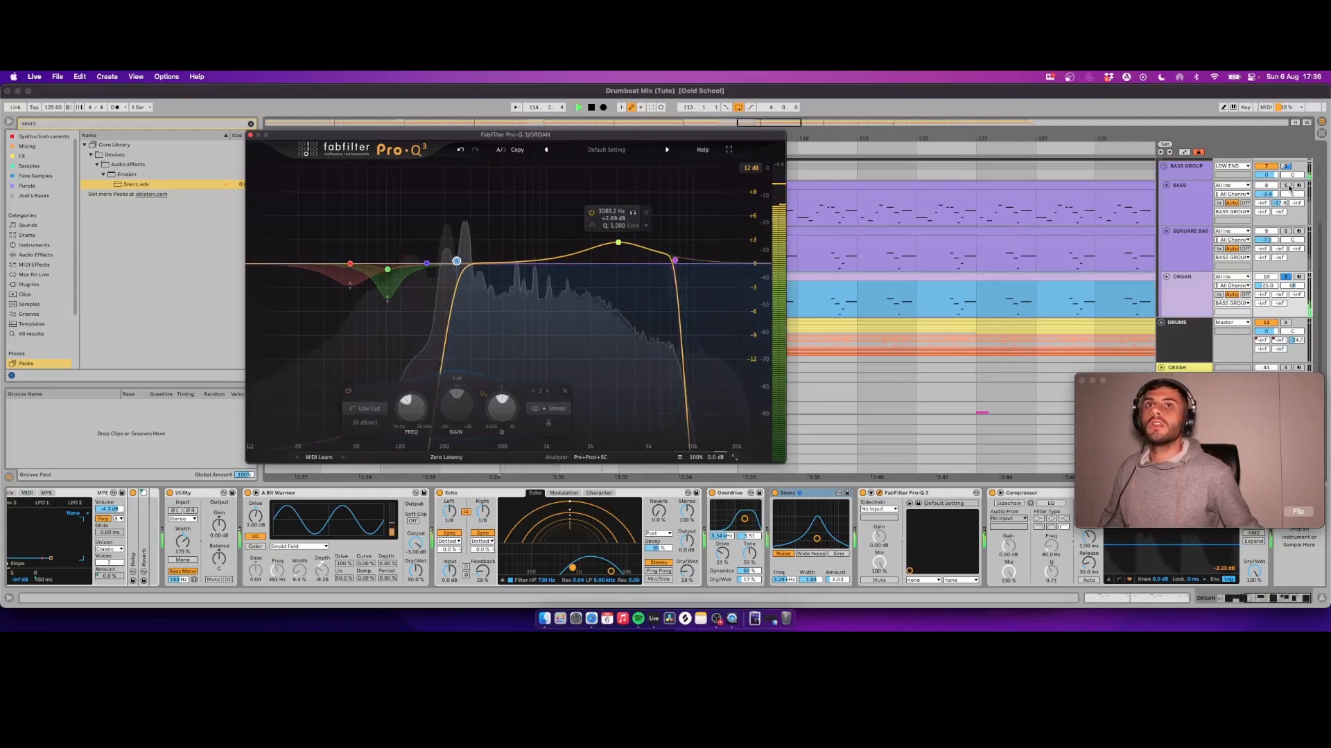
Step: Solo the BASS track alongside ORGAN to hear them together, close Pro-Q 3 and stop playback
{"action": "left_click", "coordinate": [1287, 187]}
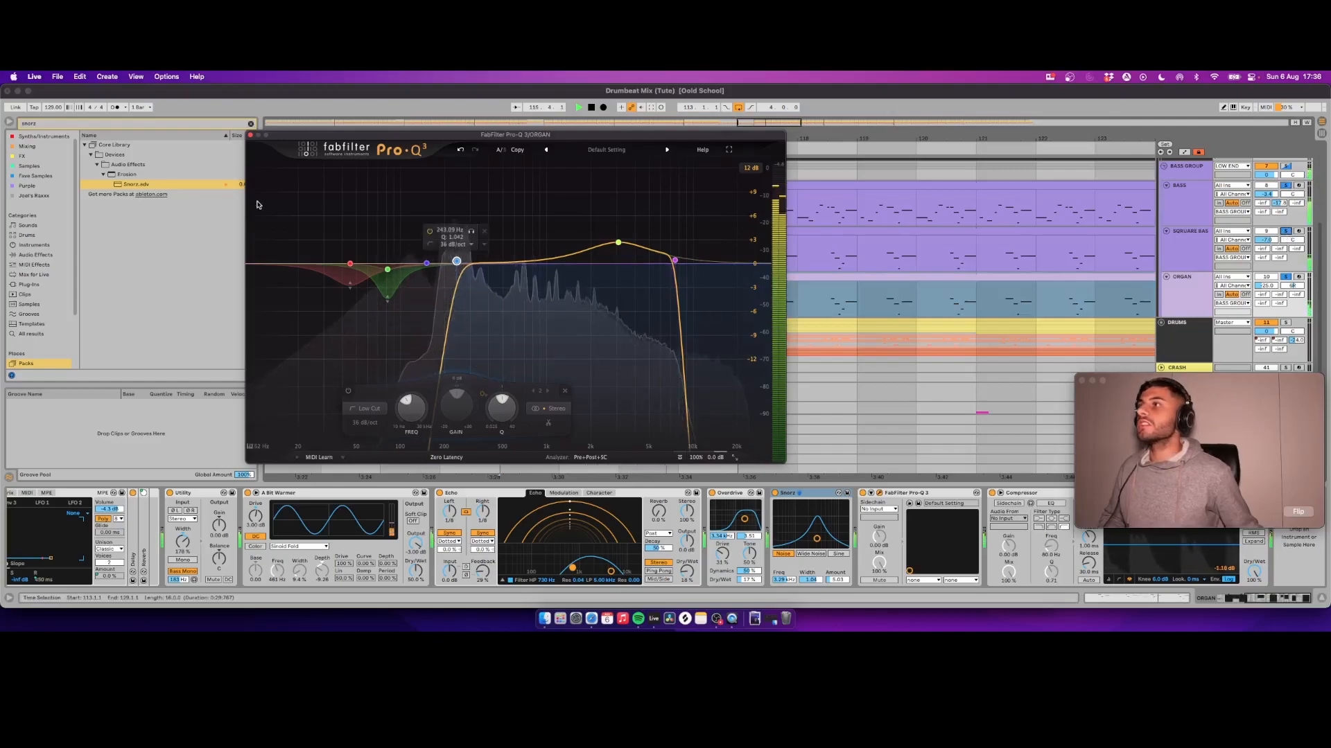
{"action": "left_click", "coordinate": [250, 136]}
{"action": "key", "text": "space"}
Step: Select and solo the BASS GROUP, and briefly open its Saturn 2 window
{"action": "left_click", "coordinate": [1194, 244]}
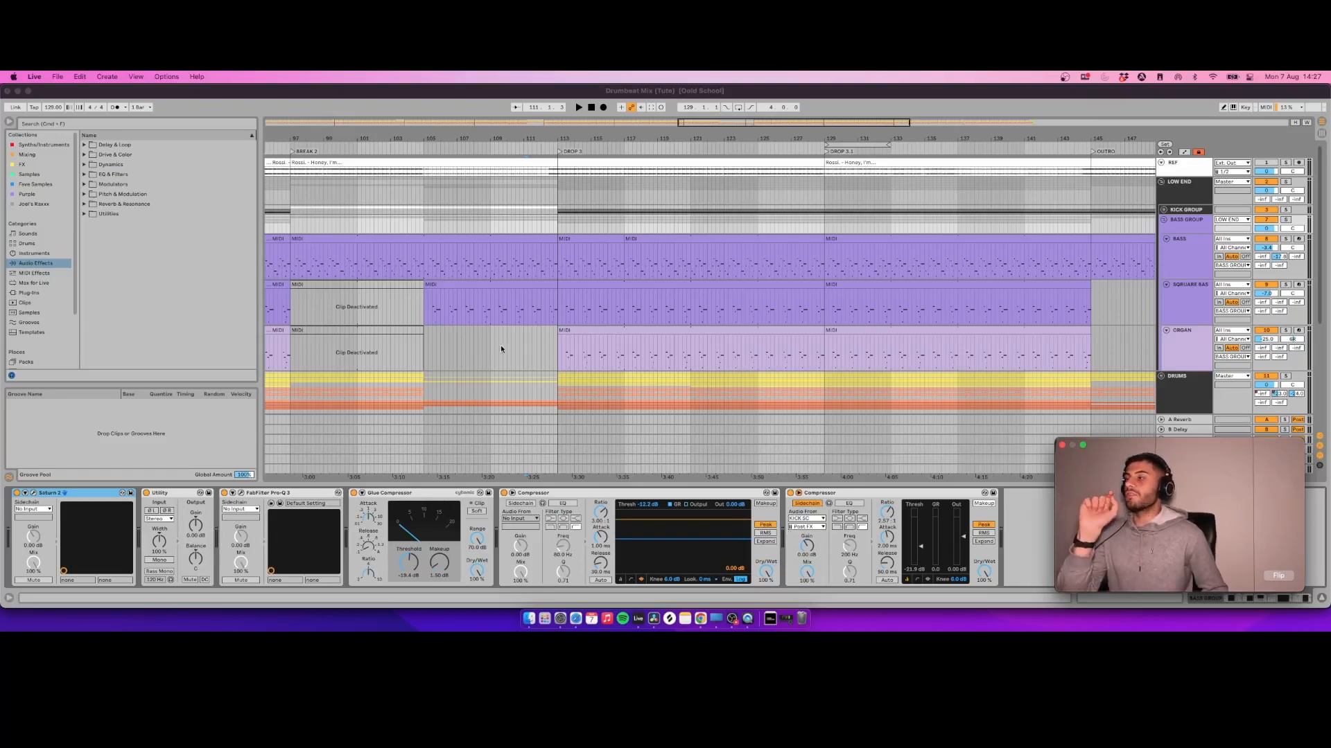
{"action": "left_click", "coordinate": [1191, 226]}
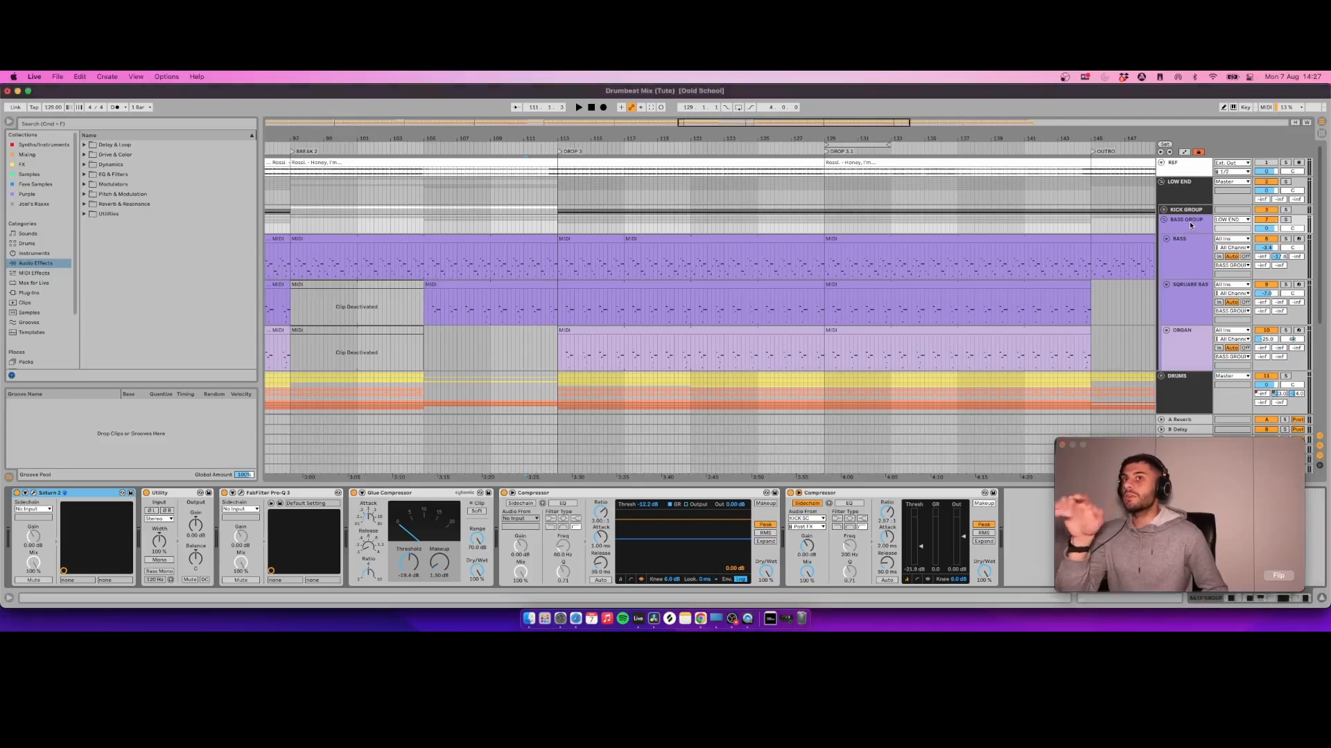
{"action": "left_click", "coordinate": [1187, 225]}
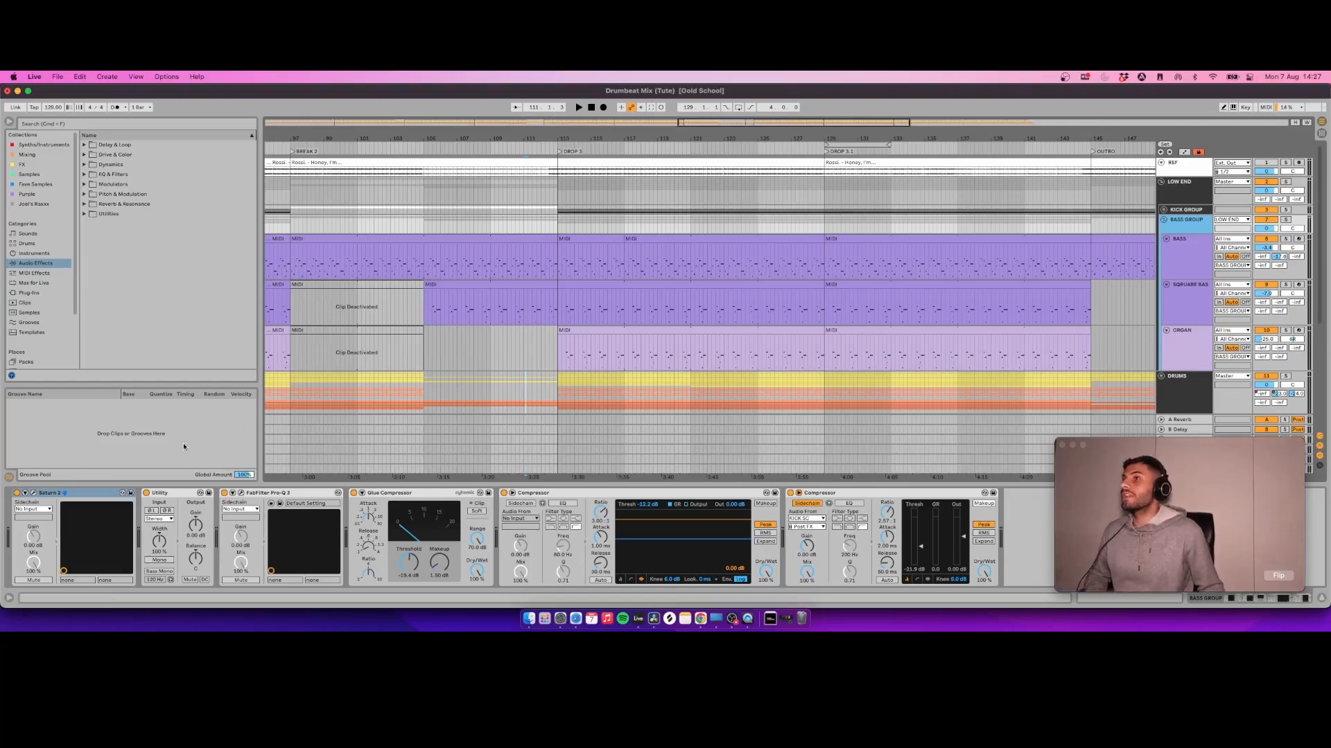
{"action": "left_click", "coordinate": [1285, 220]}
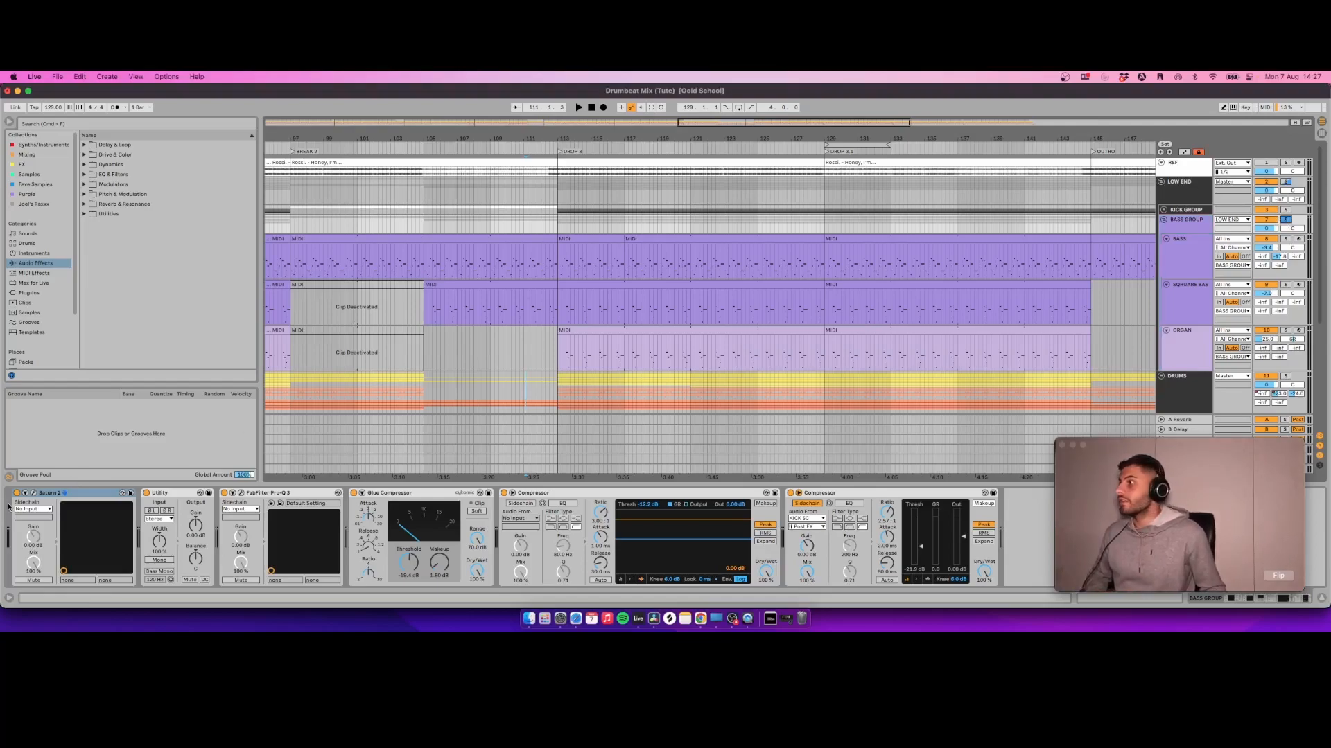
{"action": "left_click", "coordinate": [34, 494]}
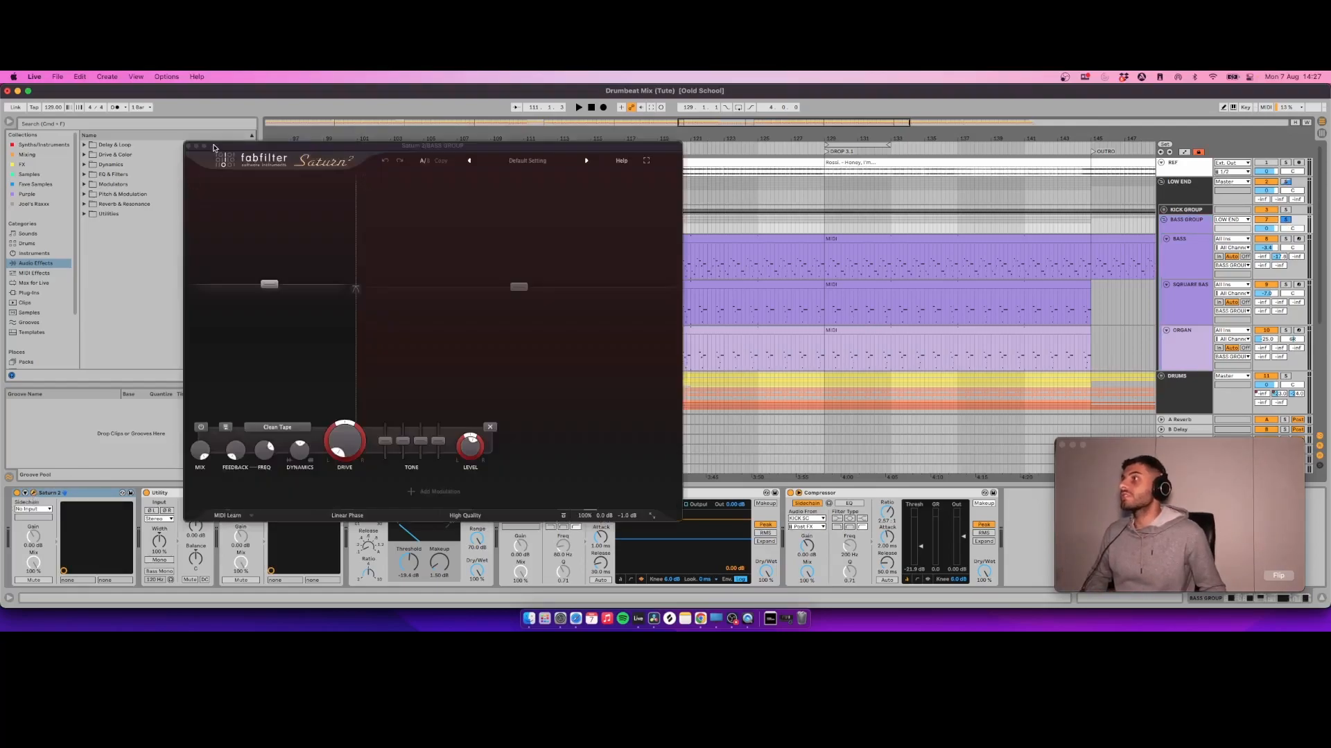
{"action": "left_click", "coordinate": [188, 147]}
Step: Loop the four bars from Drop 3, bars 113 to 117, and start playback
{"action": "left_click_drag", "start_coordinate": [573, 138], "coordinate": [803, 234]}
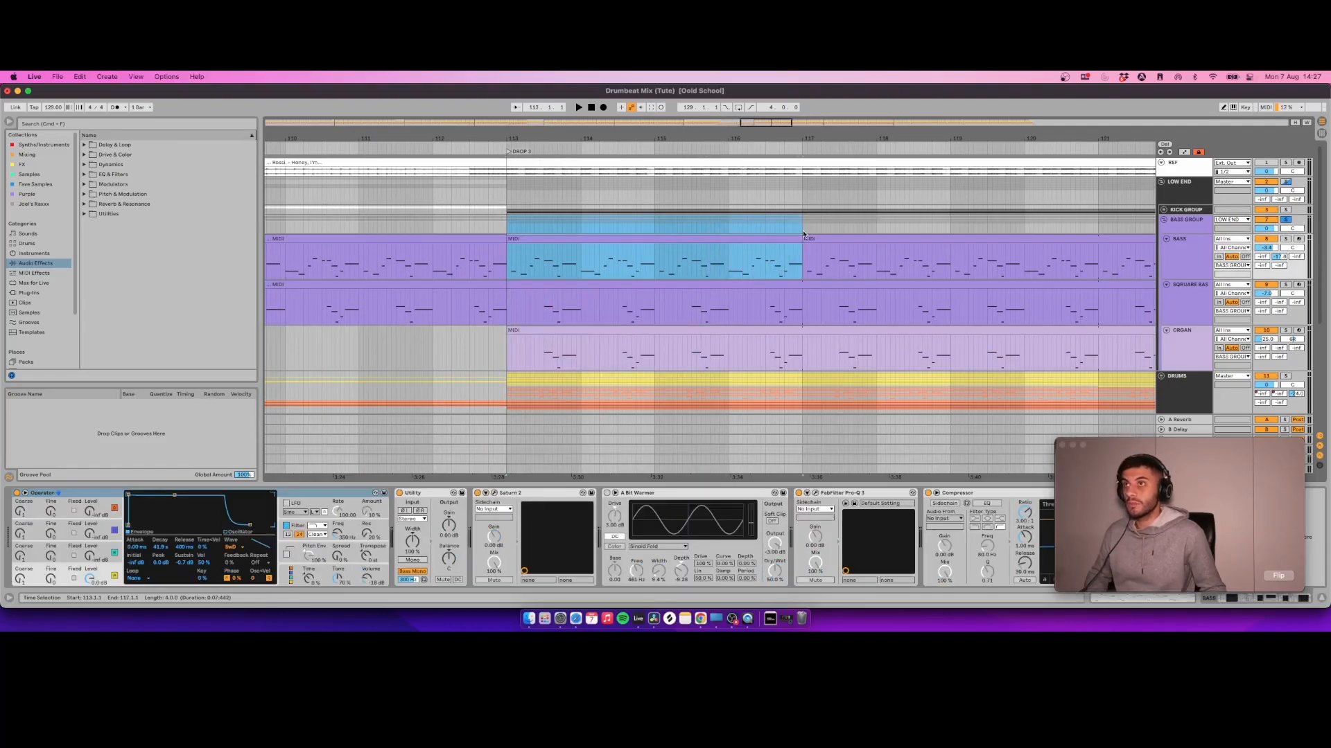
{"action": "key", "text": "super+l"}
{"action": "key", "text": "space"}
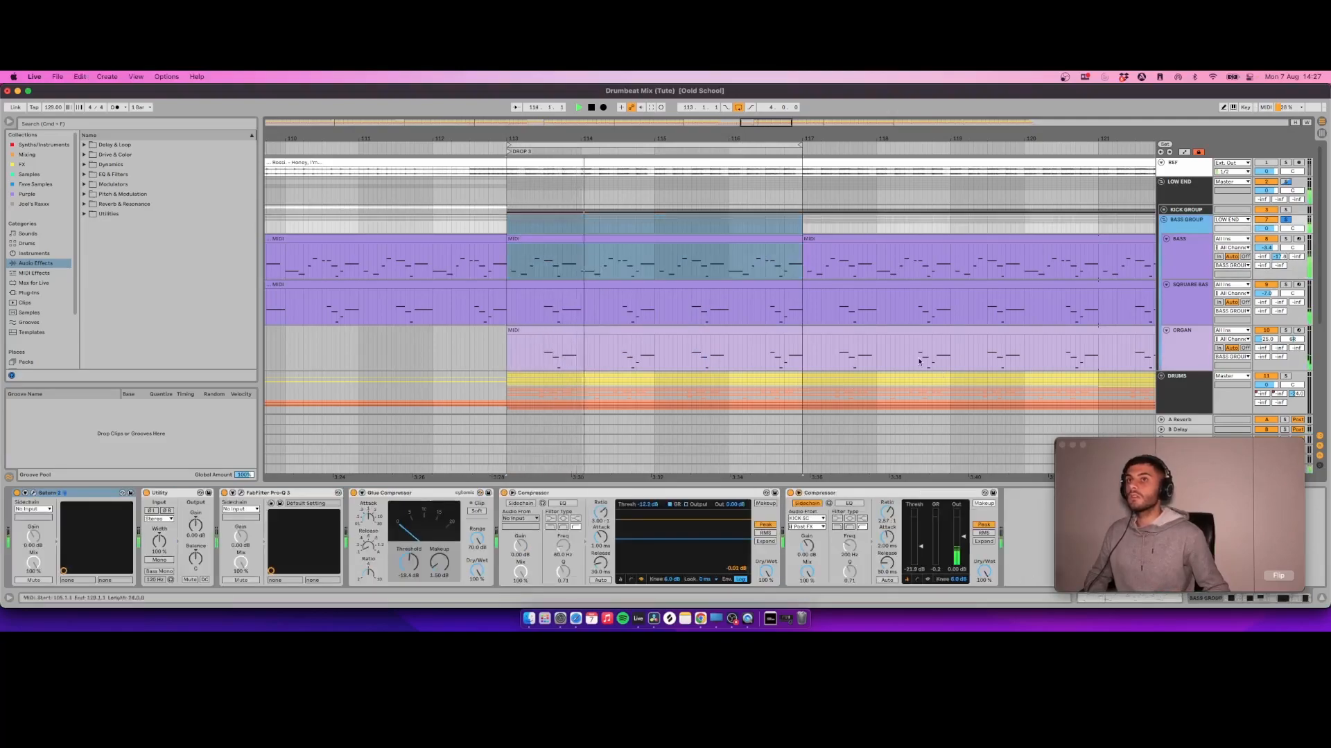
Step: Examine both Clean Tape bands in the BASS GROUP's Saturn 2 during playback, toggling its bypass, and close the plug-in window
{"action": "left_click", "coordinate": [33, 495]}
{"action": "left_click", "coordinate": [33, 495]}
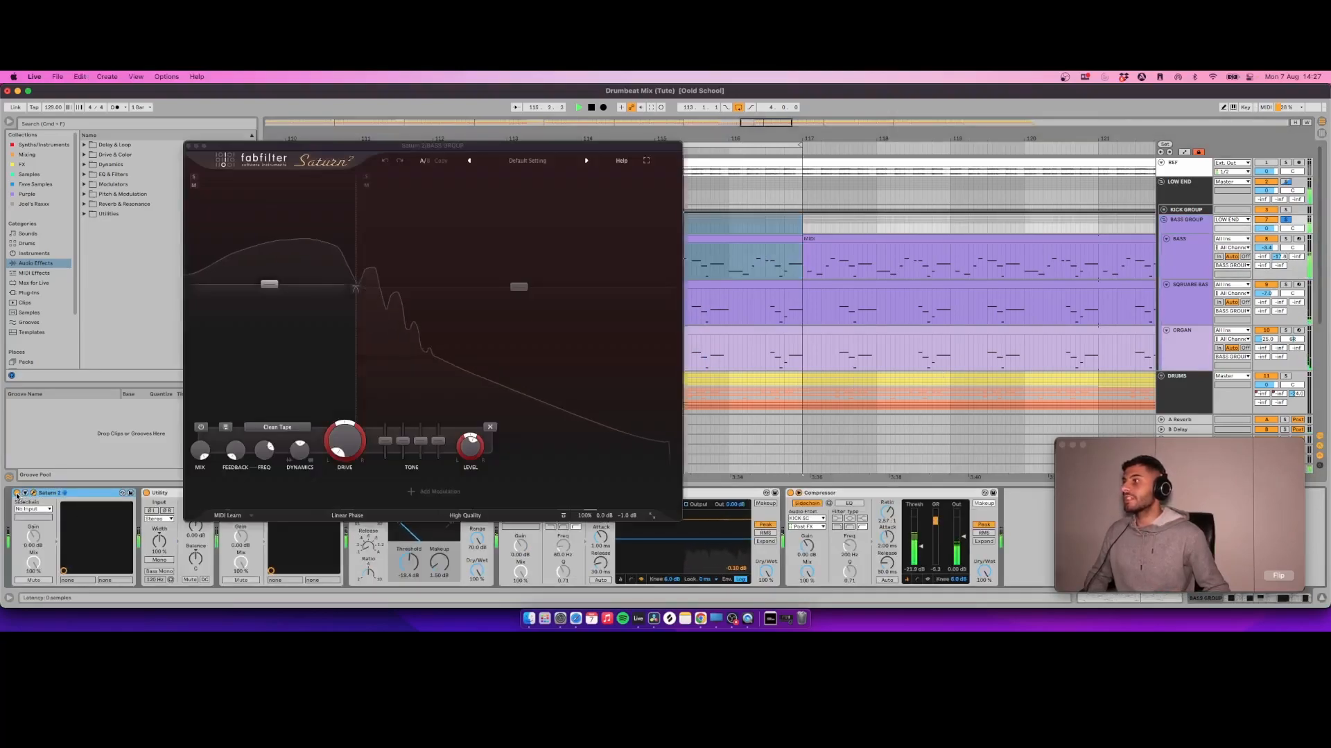
{"action": "left_click", "coordinate": [17, 493]}
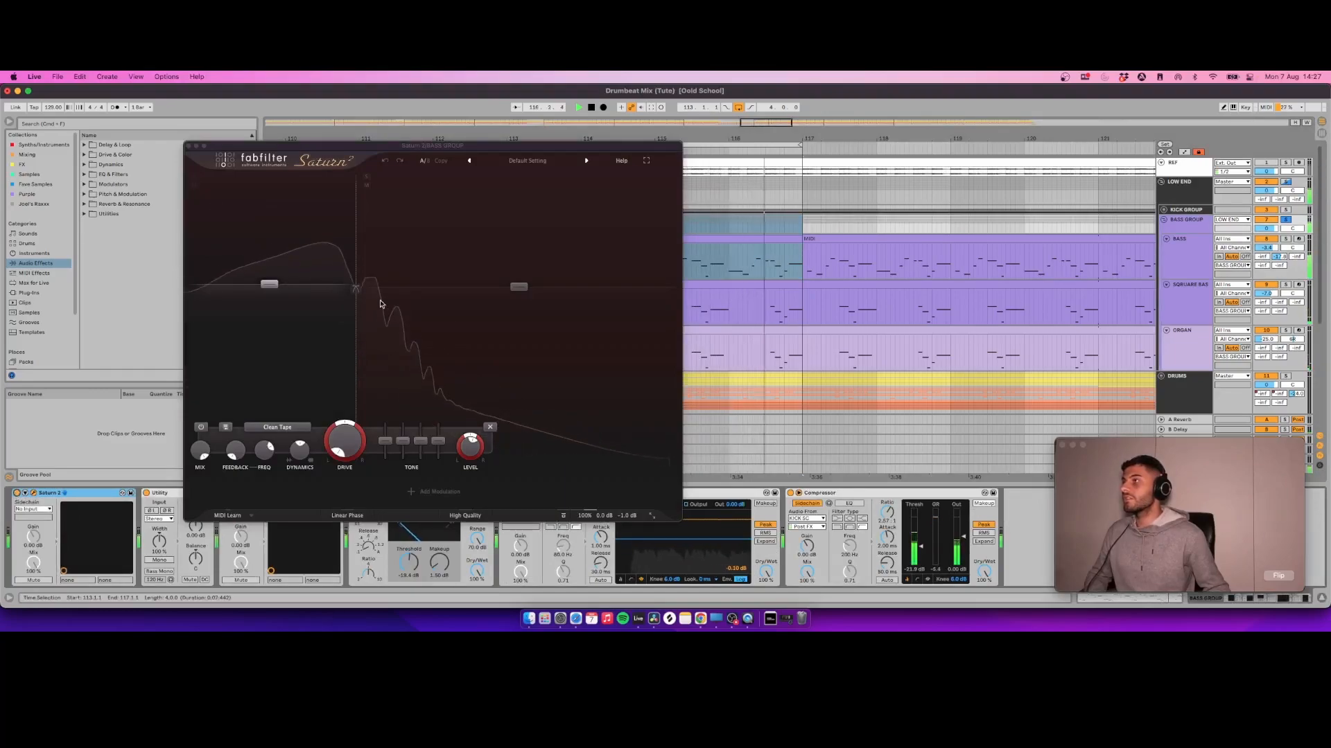
{"action": "left_click", "coordinate": [495, 312]}
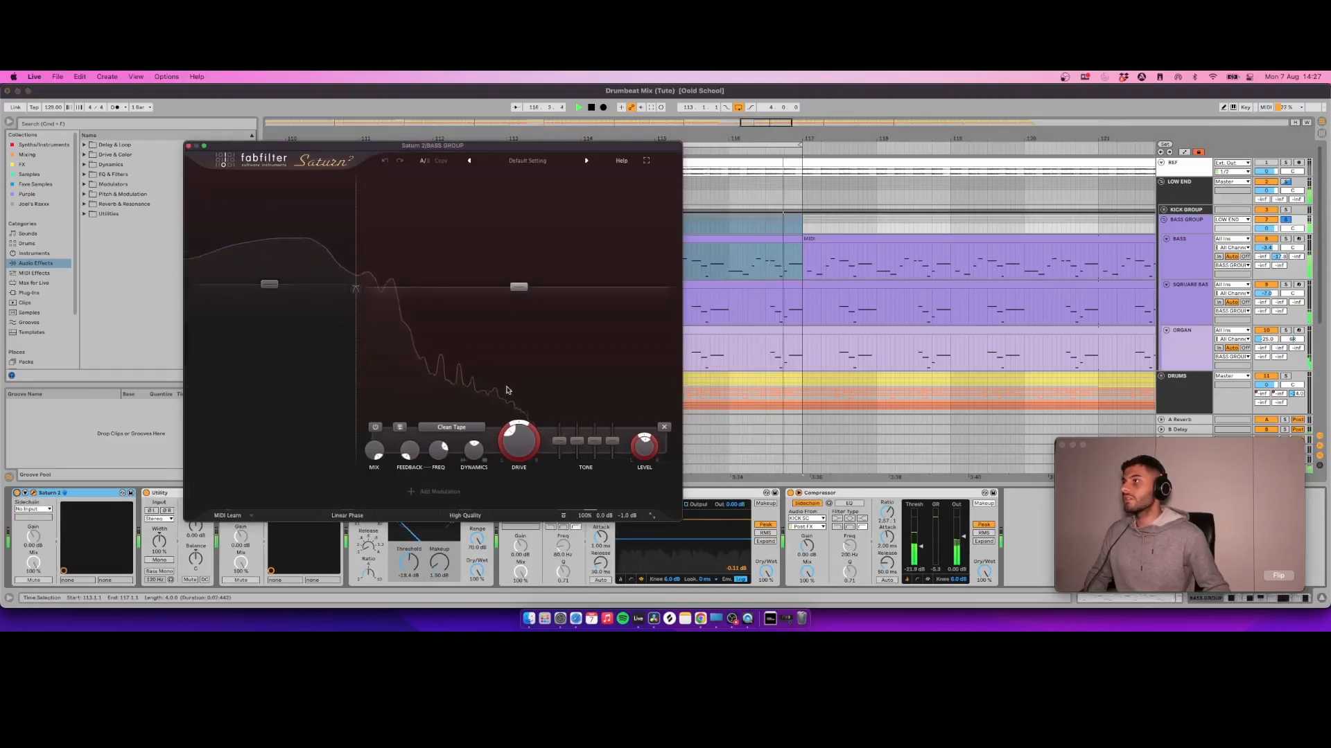
{"action": "left_click", "coordinate": [189, 146]}
Step: Examine the low and high cuts in the BASS GROUP's Pro-Q 3, and compare playback with the sidechained Compressor bypassed and enabled
{"action": "left_click", "coordinate": [241, 493]}
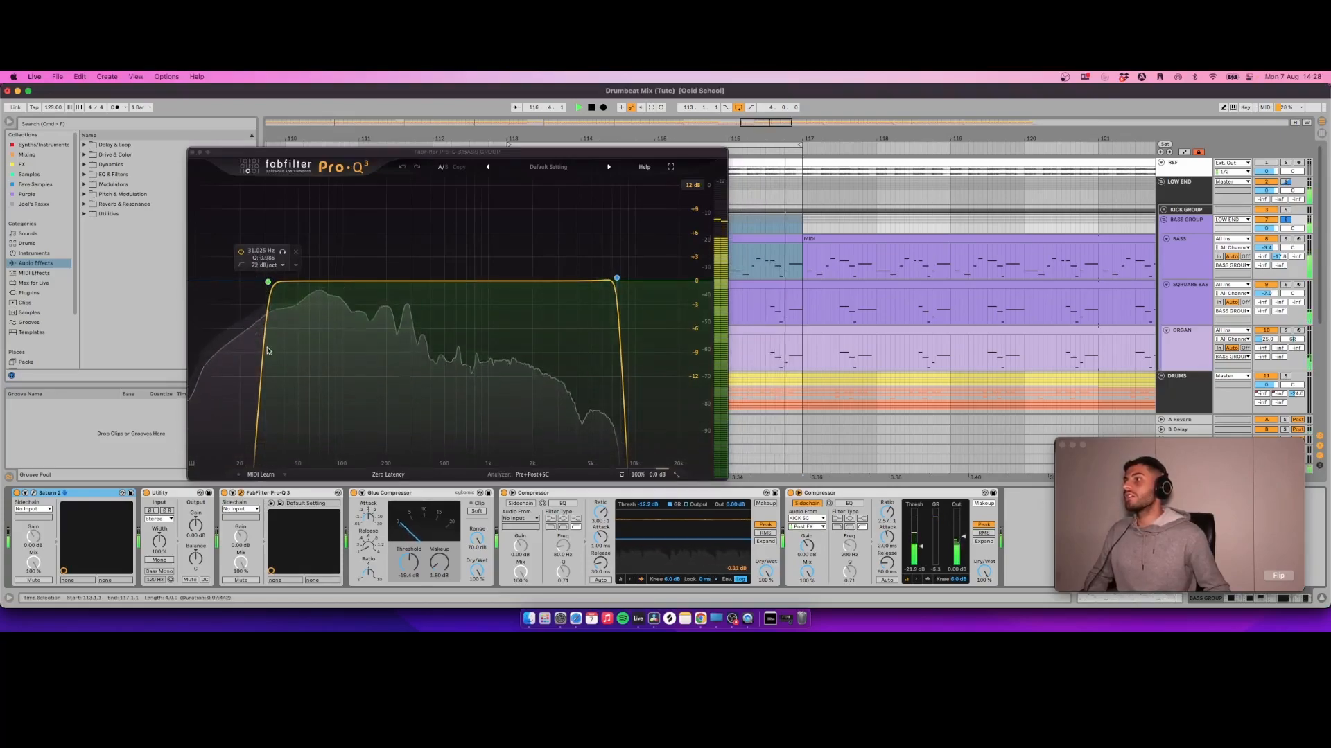
{"action": "left_click_drag", "start_coordinate": [622, 281], "coordinate": [624, 280]}
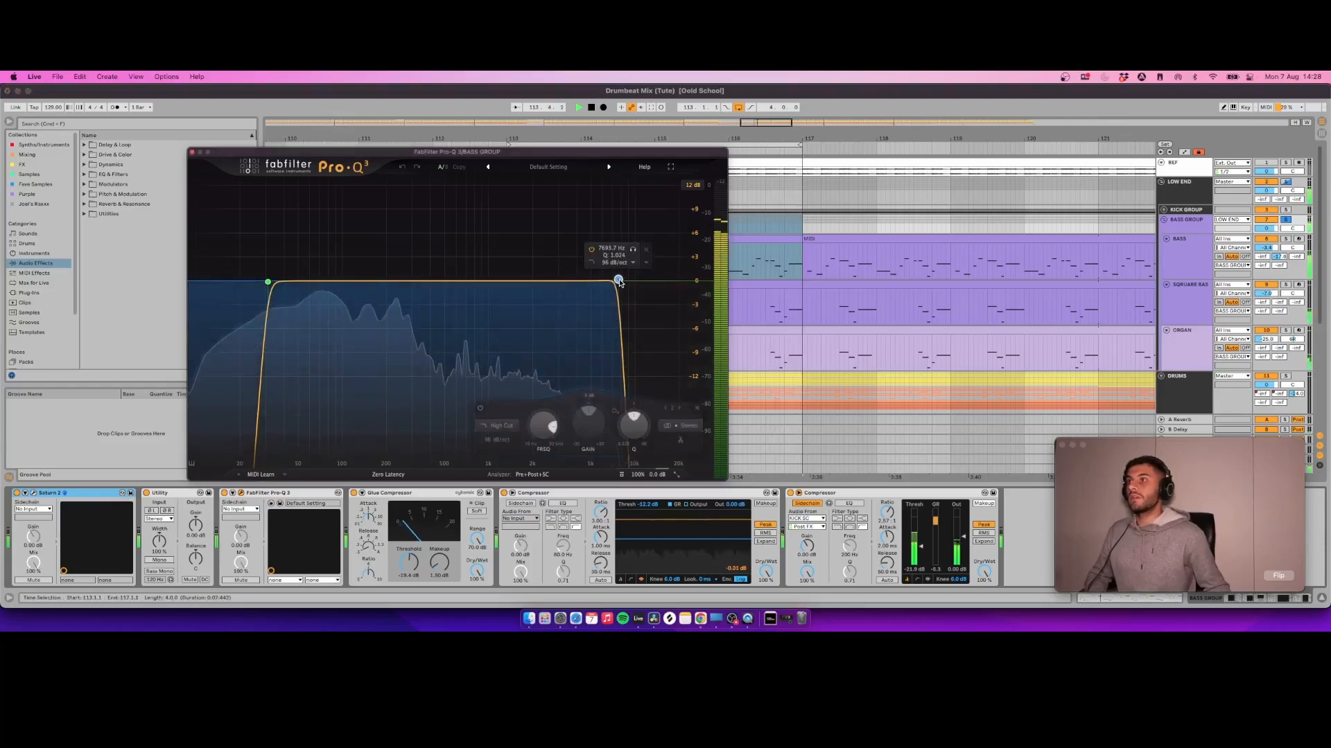
{"action": "left_click", "coordinate": [195, 152]}
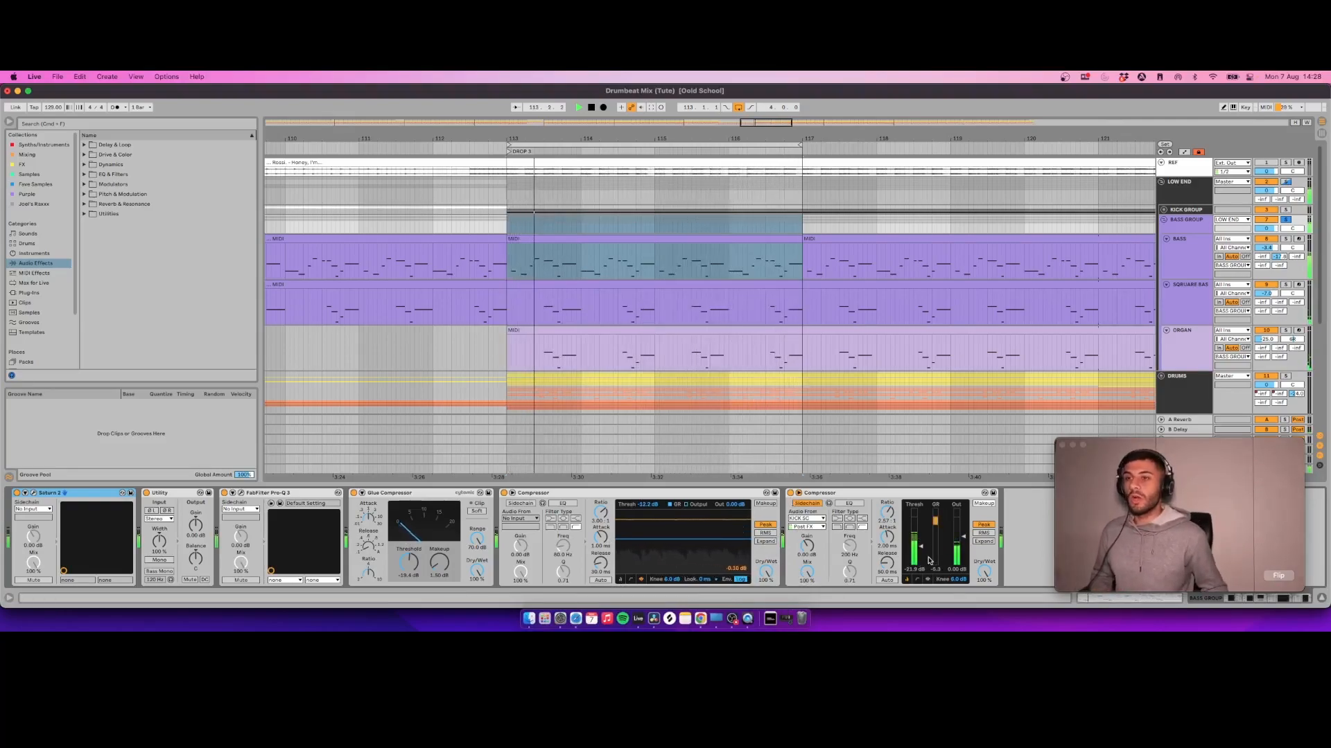
{"action": "left_click", "coordinate": [791, 493]}
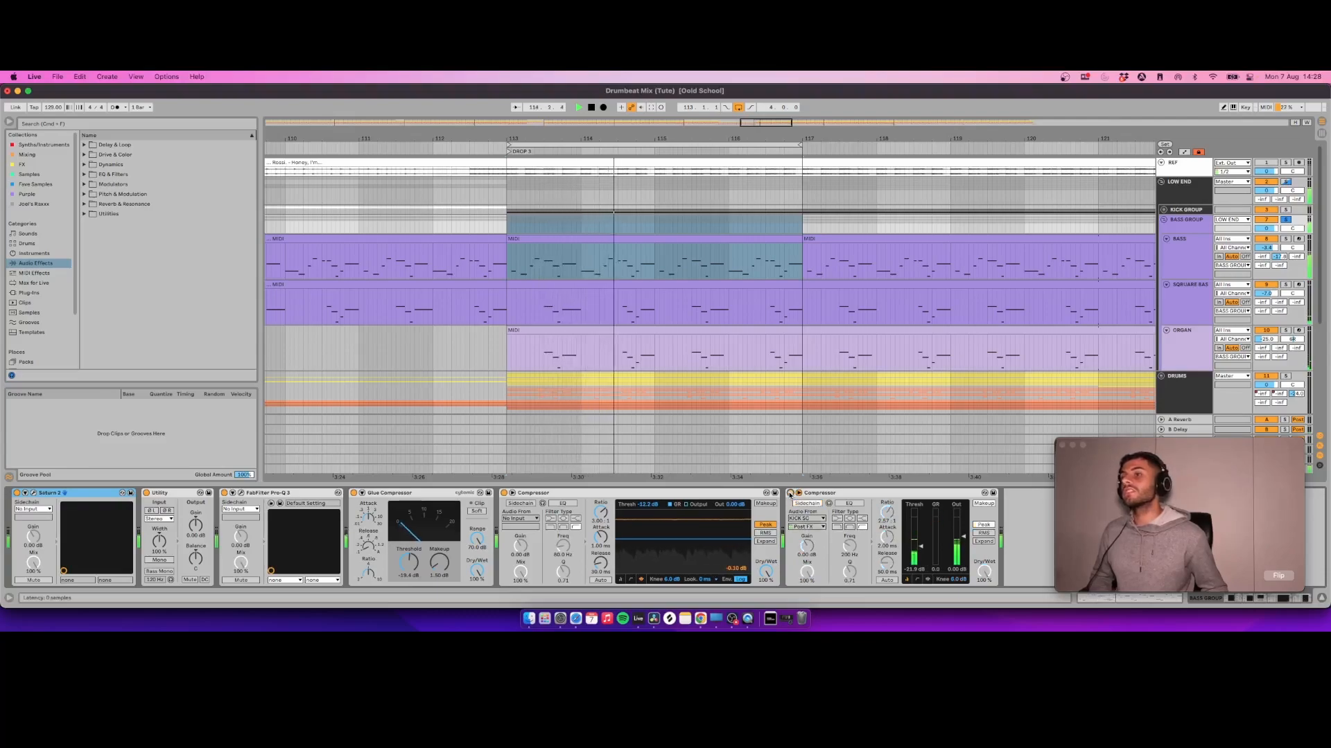
{"action": "left_click", "coordinate": [790, 494]}
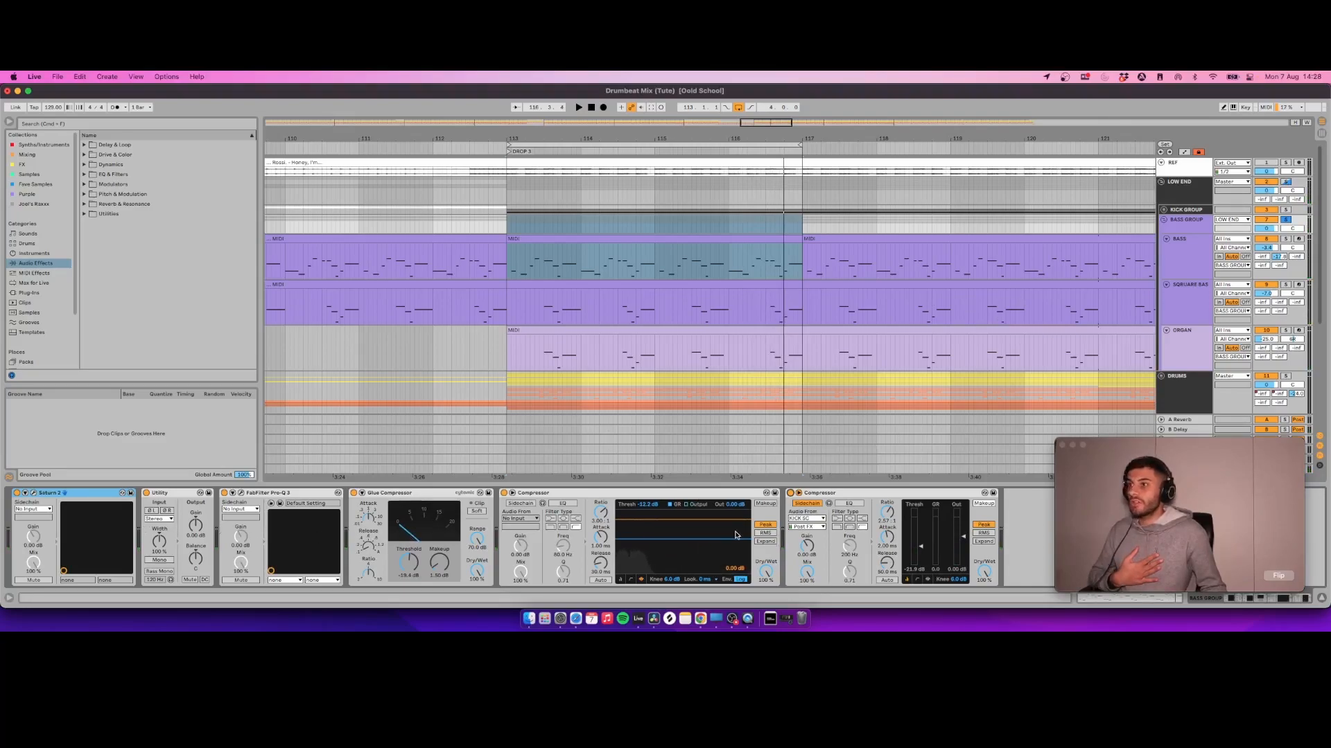
Step: Play Drop 3 with the LOW END group soloed and look over its kick and bass tracks
{"action": "left_click", "coordinate": [671, 219]}
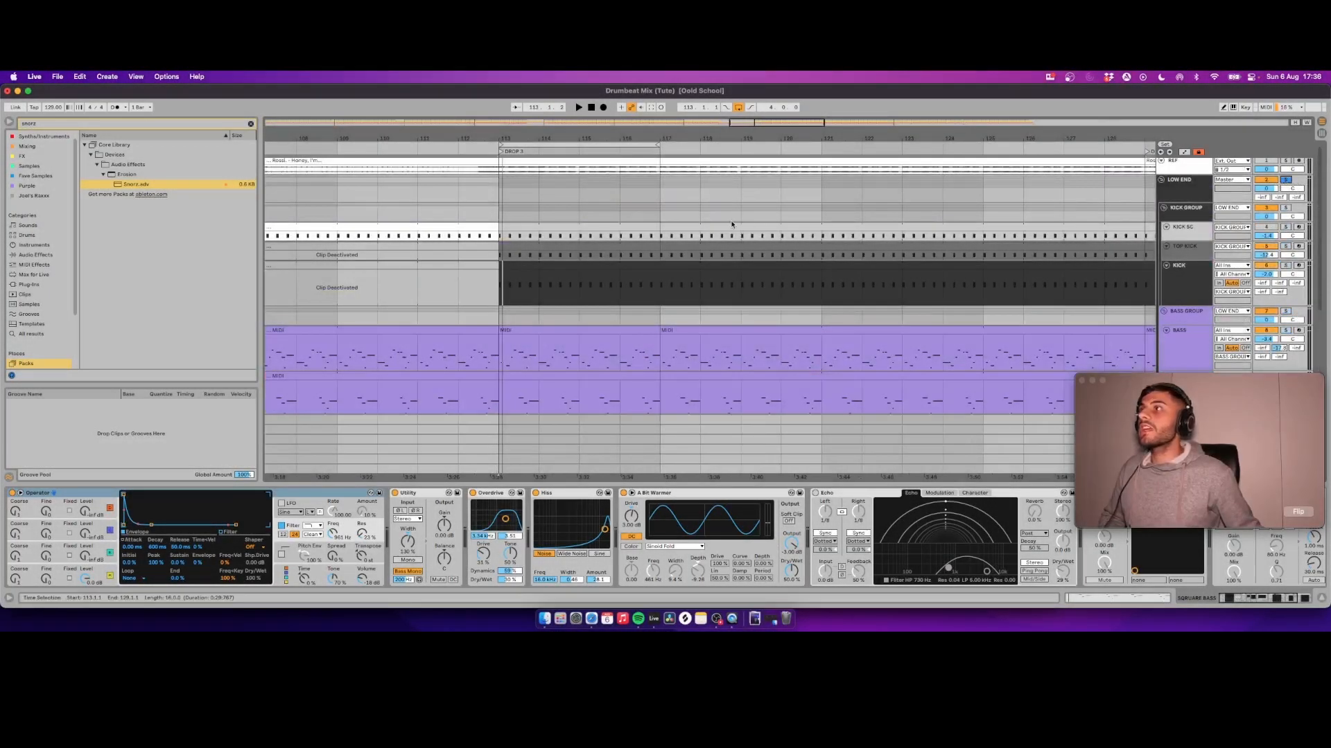
{"action": "key", "text": "space"}
{"action": "scroll", "coordinate": [665, 257], "scroll_direction": "down", "scroll_amount": 2}
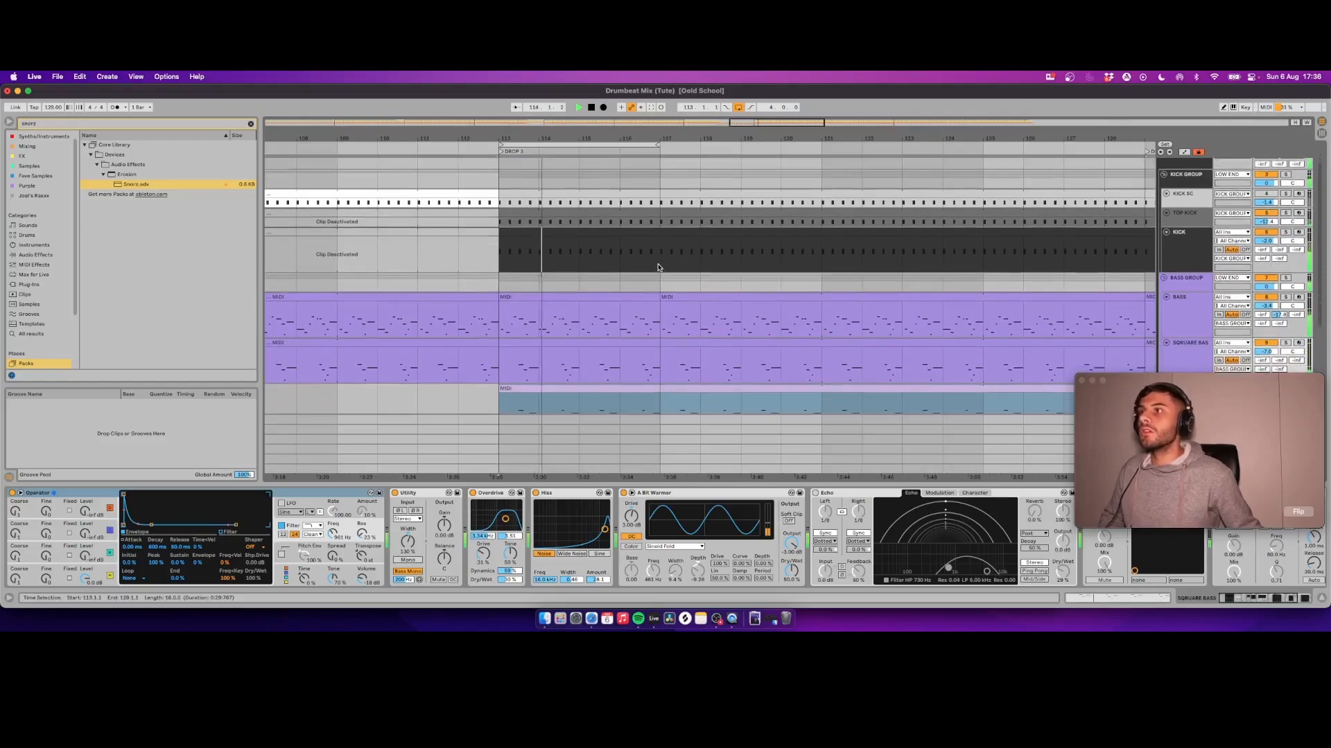
{"action": "scroll", "coordinate": [670, 246], "scroll_direction": "up", "scroll_amount": 2}
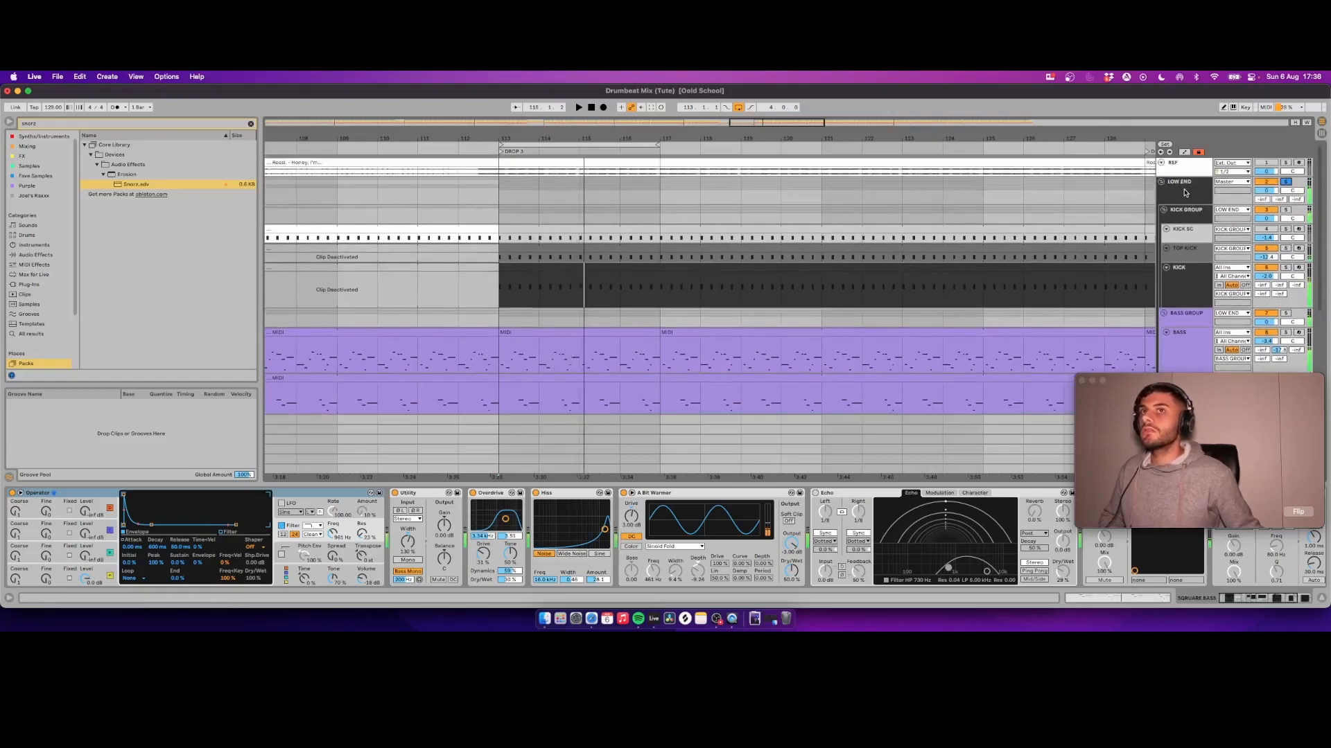
Step: Examine the Clean Tape band in the LOW END group's Saturn 2 during playback and close the plug-in window
{"action": "left_click", "coordinate": [1184, 192]}
{"action": "left_click_drag", "start_coordinate": [1199, 458], "coordinate": [1199, 531]}
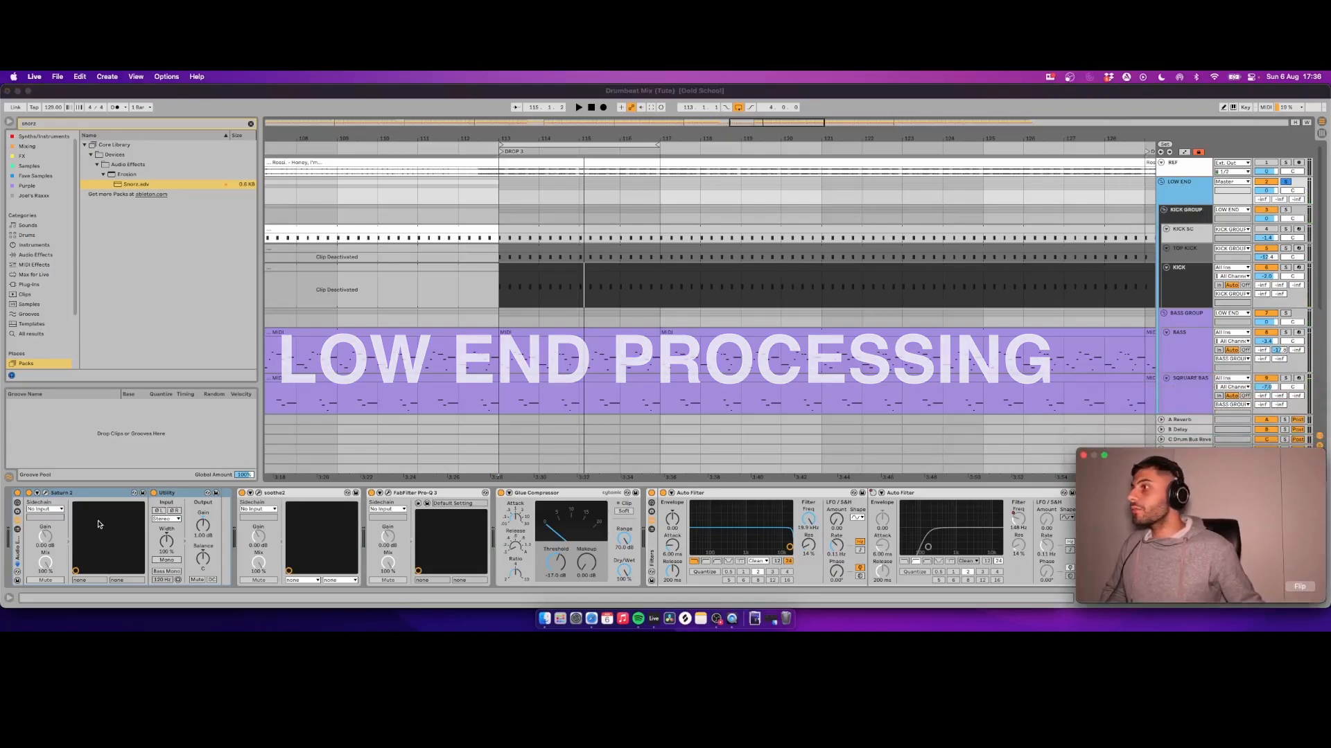
{"action": "left_click", "coordinate": [46, 496]}
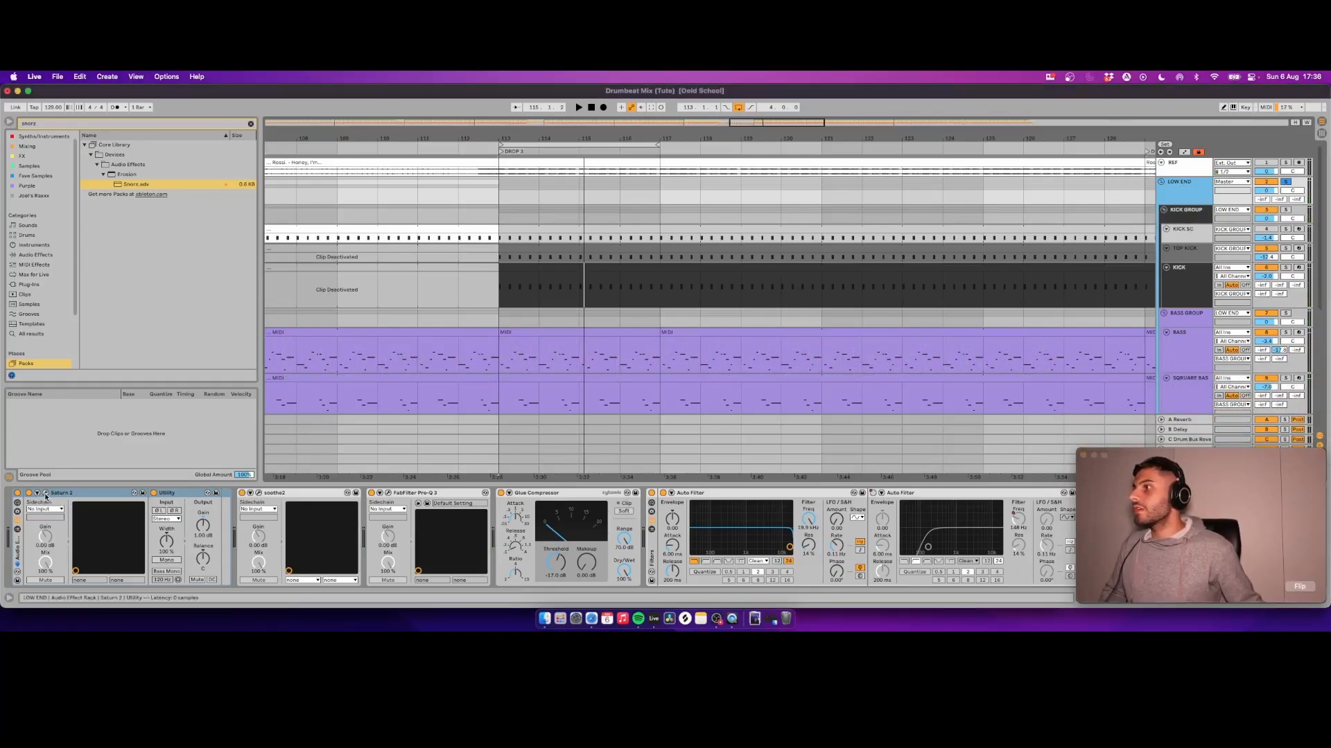
{"action": "left_click", "coordinate": [46, 496]}
{"action": "key", "text": "space"}
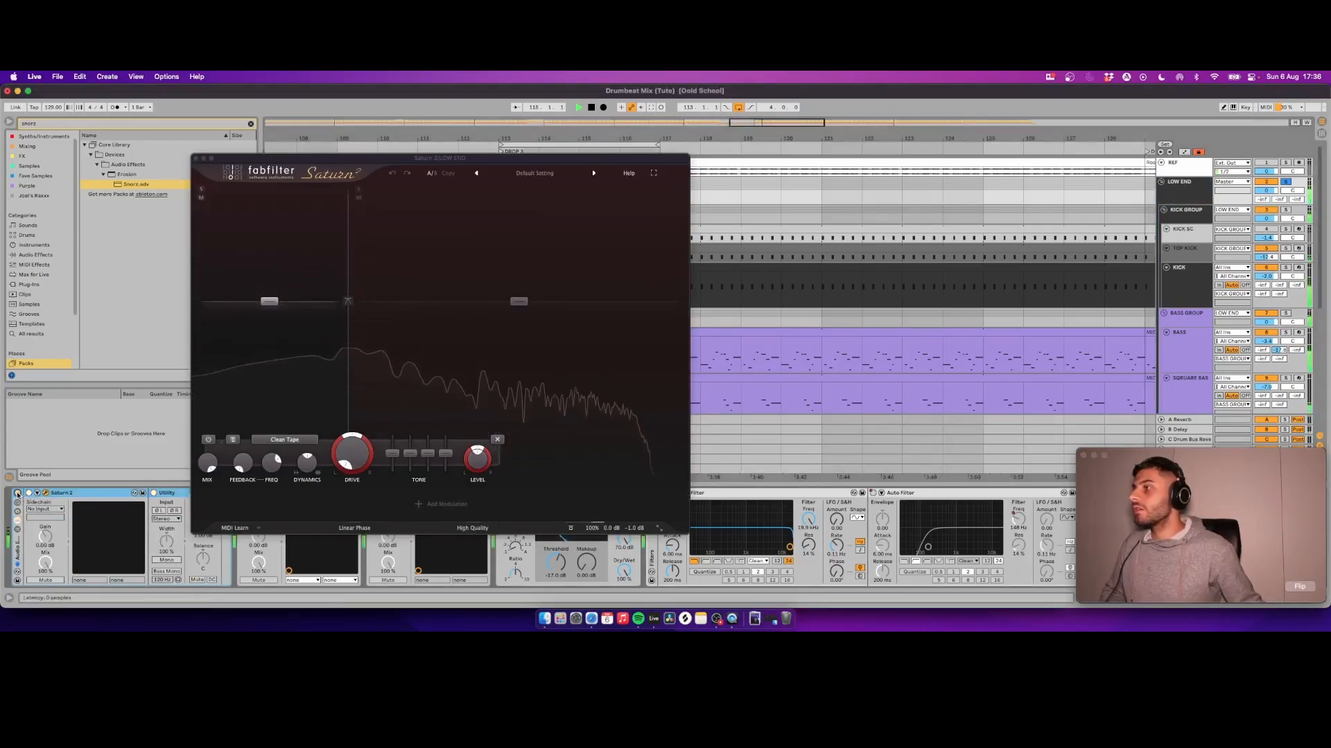
{"action": "left_click", "coordinate": [195, 162]}
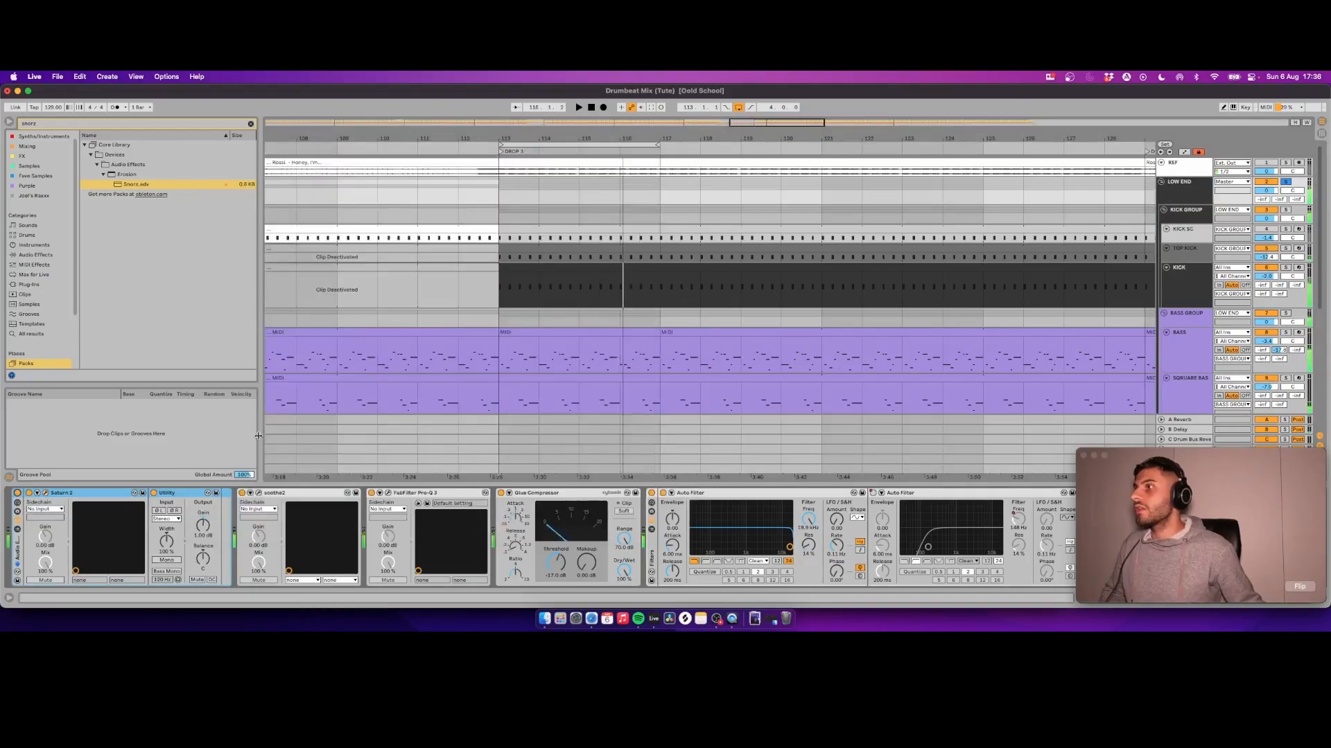
Step: Examine soothe2 on the LOW END group during playback, audition its delta signal, view the preset list, and close the plug-in window
{"action": "left_click", "coordinate": [259, 493]}
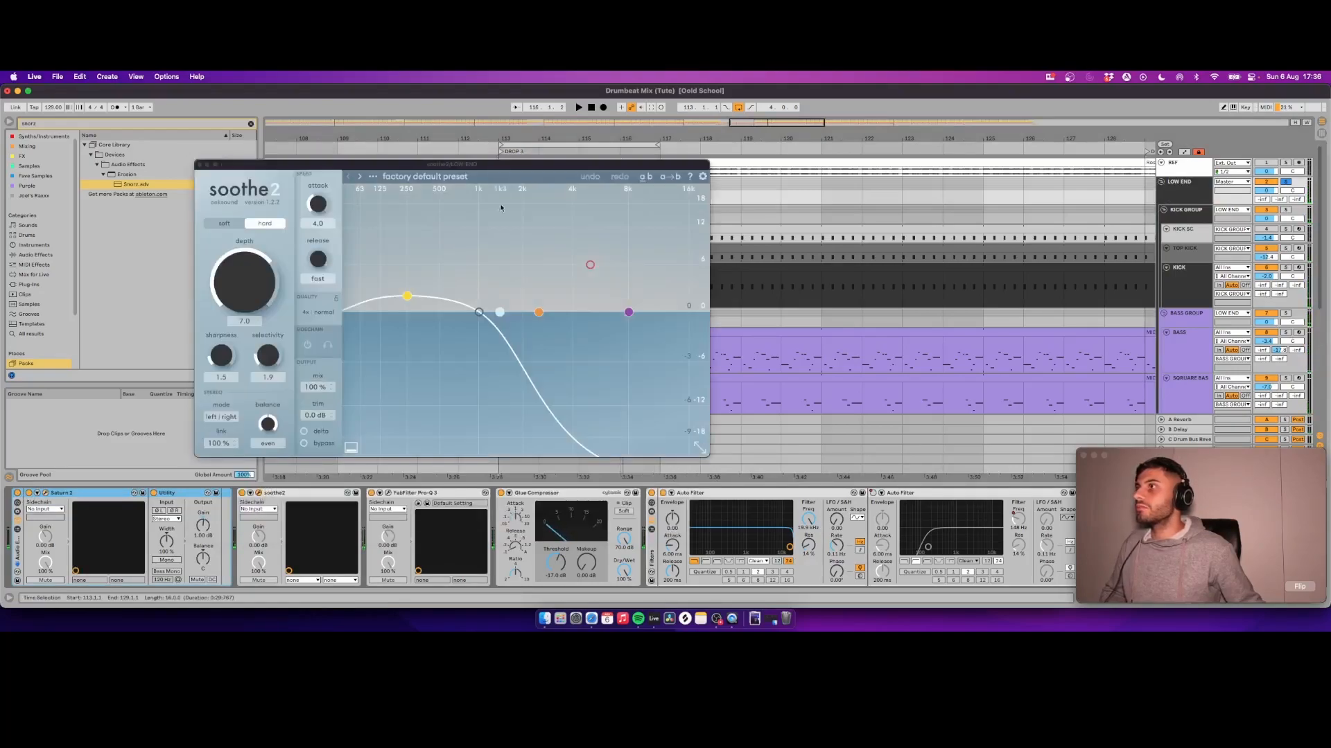
{"action": "left_click_drag", "start_coordinate": [466, 168], "coordinate": [647, 148]}
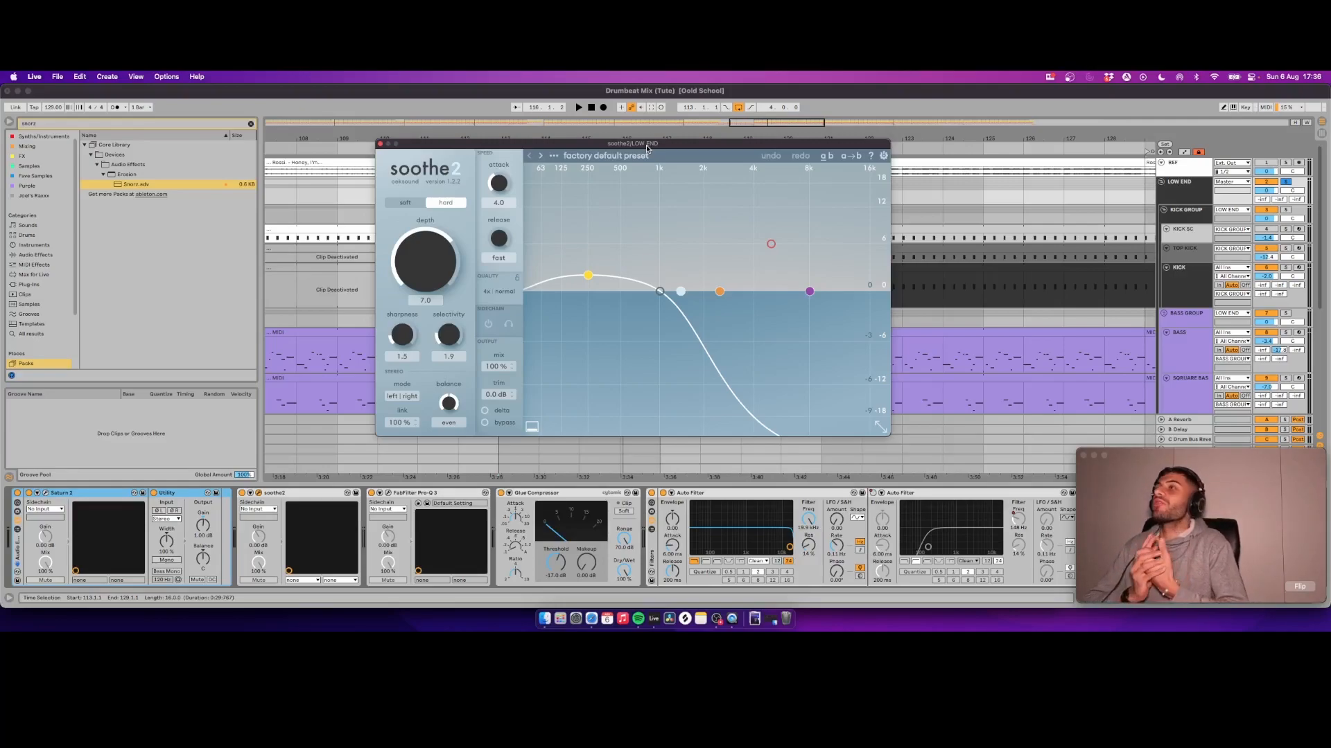
{"action": "key", "text": "space"}
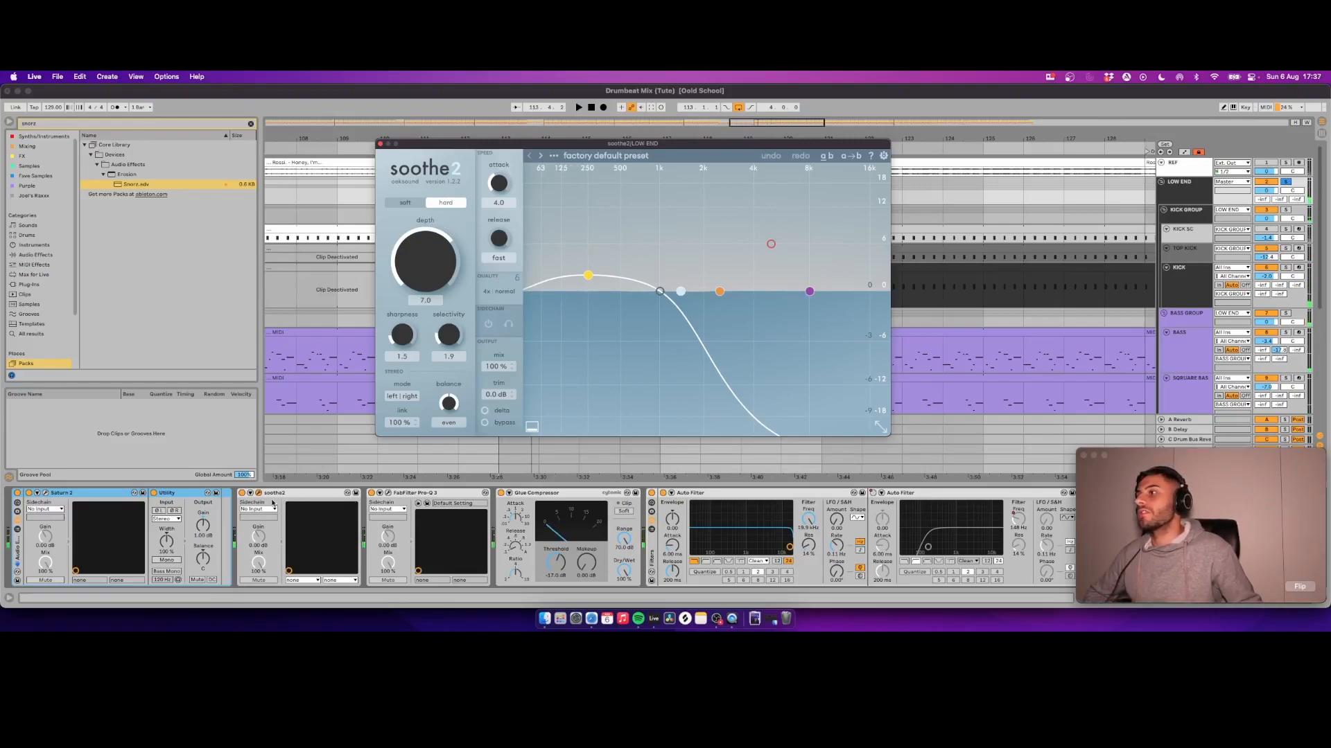
{"action": "left_click", "coordinate": [485, 410]}
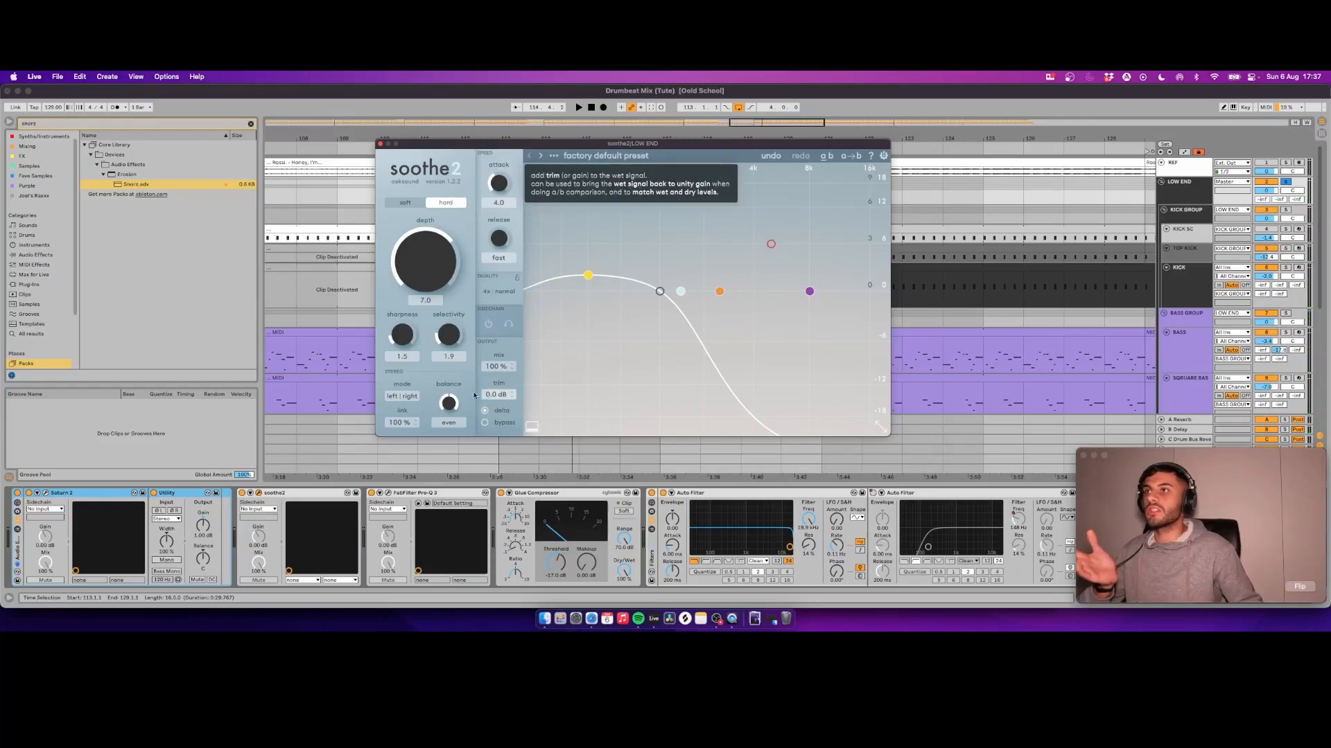
{"action": "left_click", "coordinate": [605, 155]}
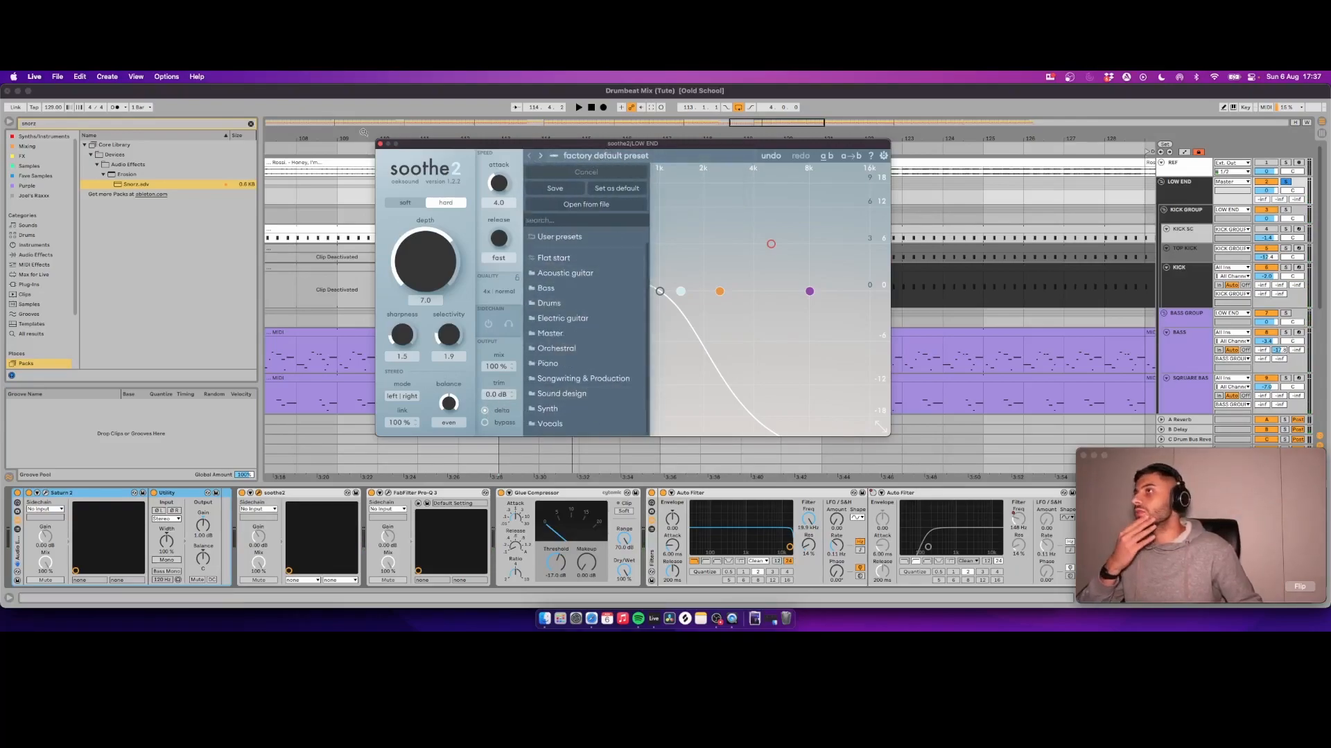
{"action": "left_click", "coordinate": [380, 143]}
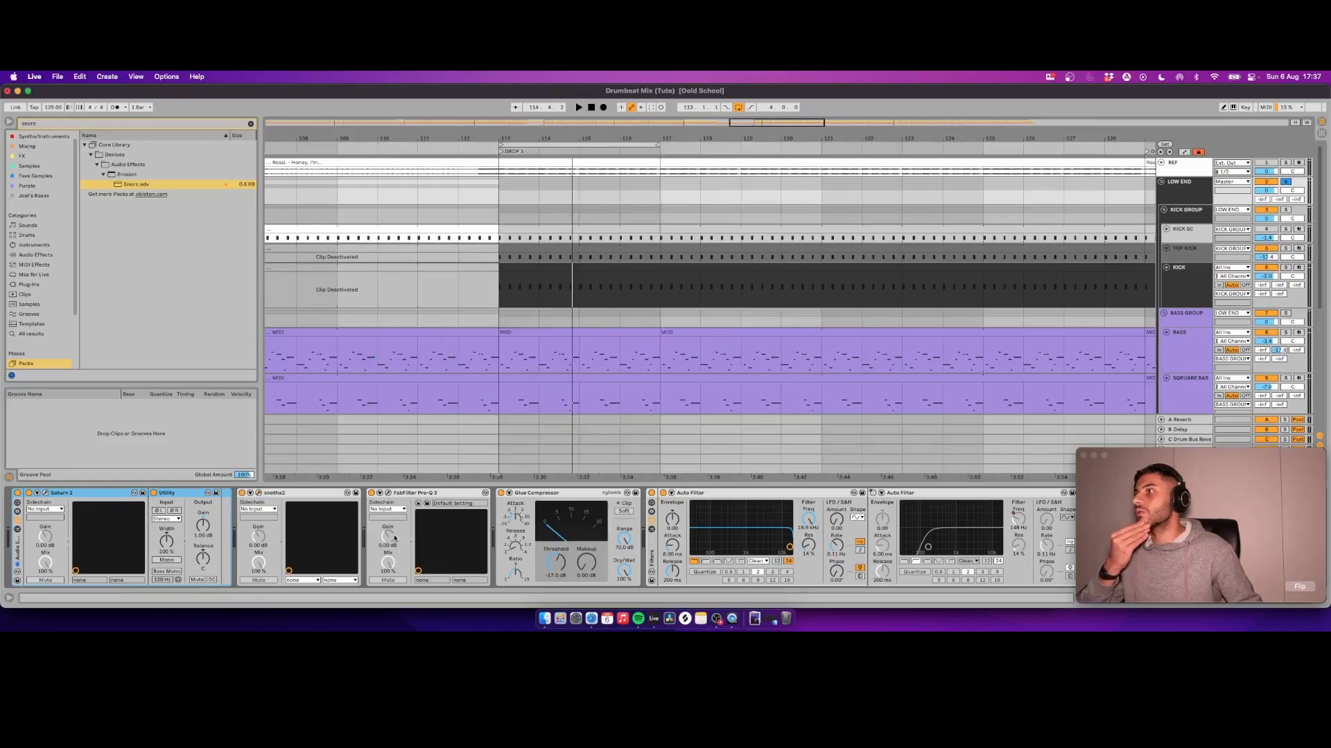
Step: Audition the dynamic band near 79 Hz in the LOW END group's Pro-Q 3, and check the group's Glue Compressor
{"action": "left_click", "coordinate": [389, 494]}
{"action": "mouse_move", "coordinate": [660, 307]}
{"action": "key", "text": "space"}
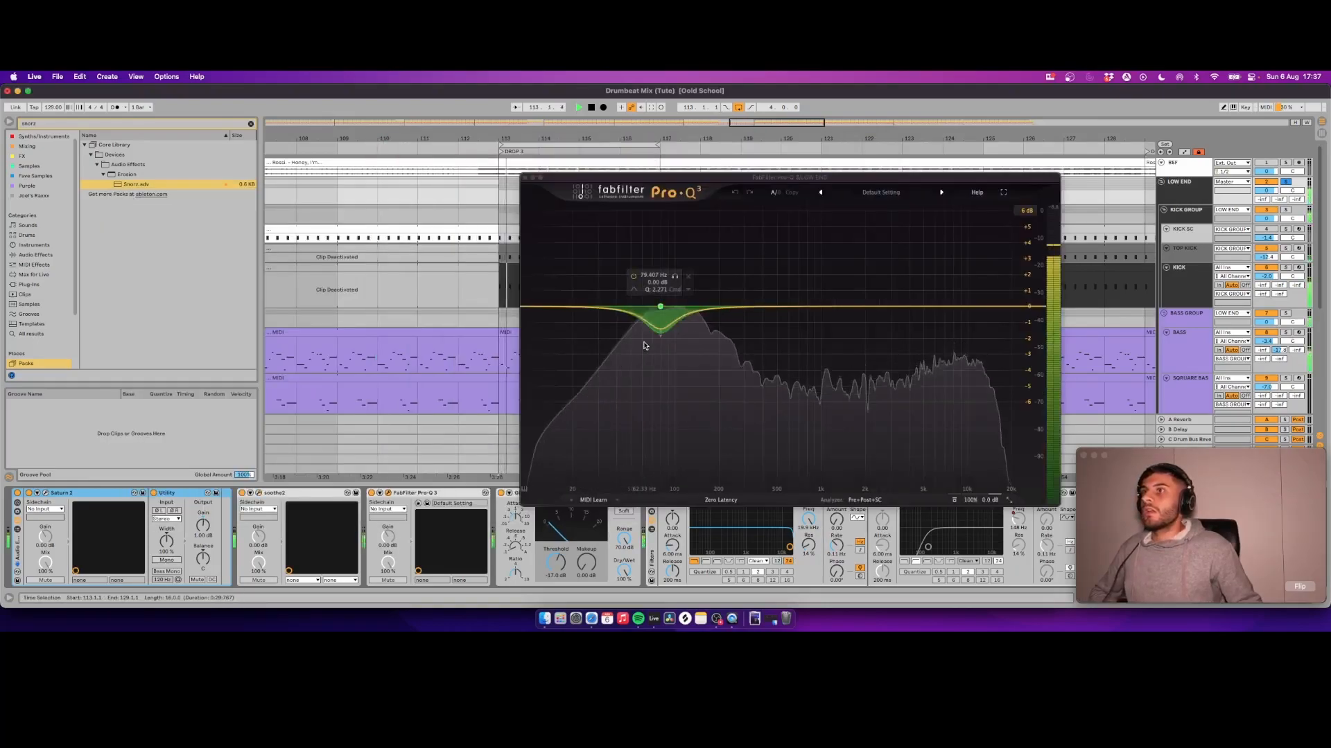
{"action": "left_click", "coordinate": [679, 278]}
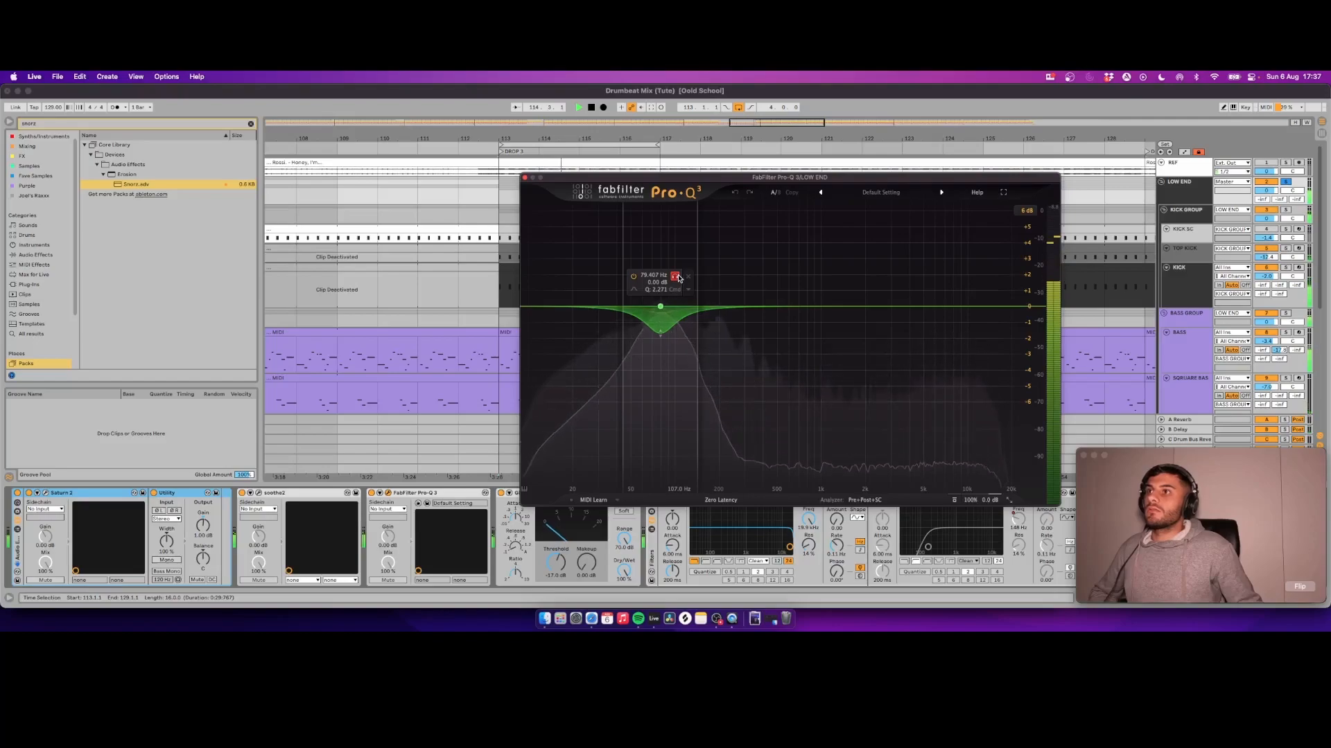
{"action": "left_click", "coordinate": [678, 277]}
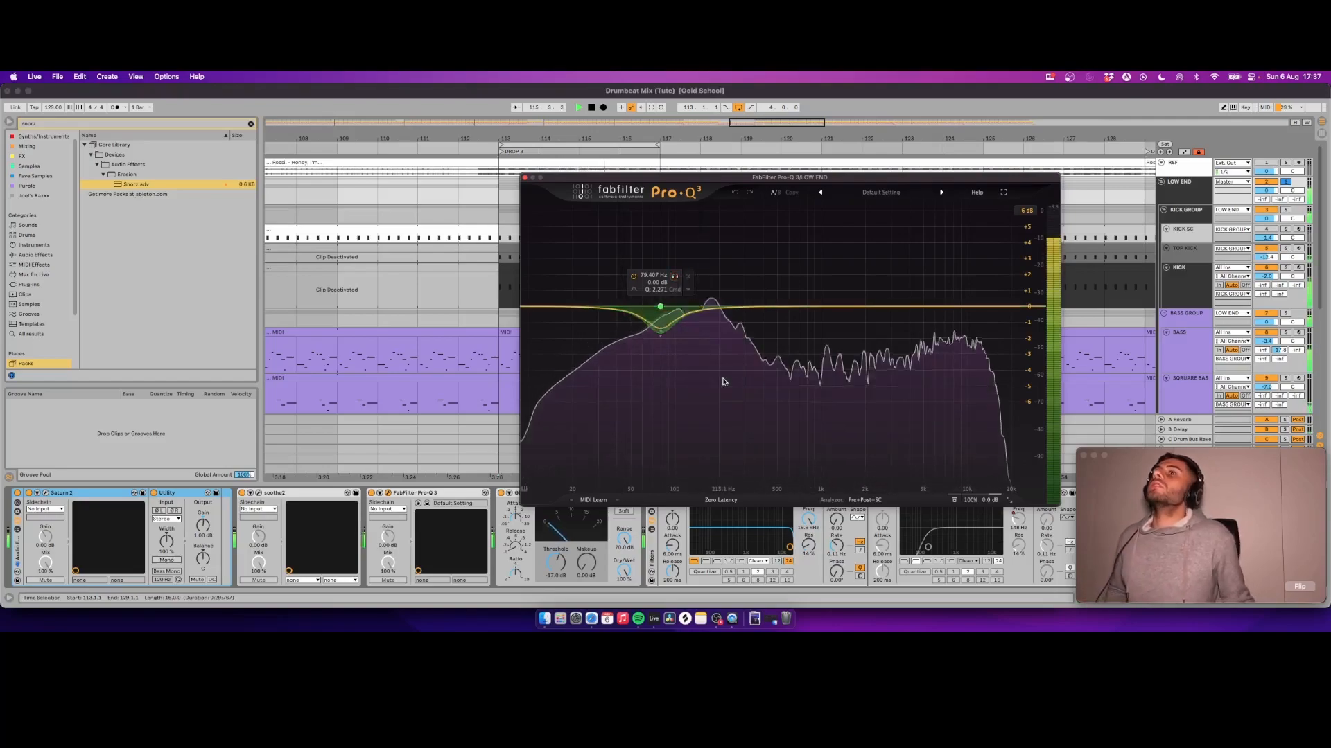
{"action": "left_click", "coordinate": [526, 178]}
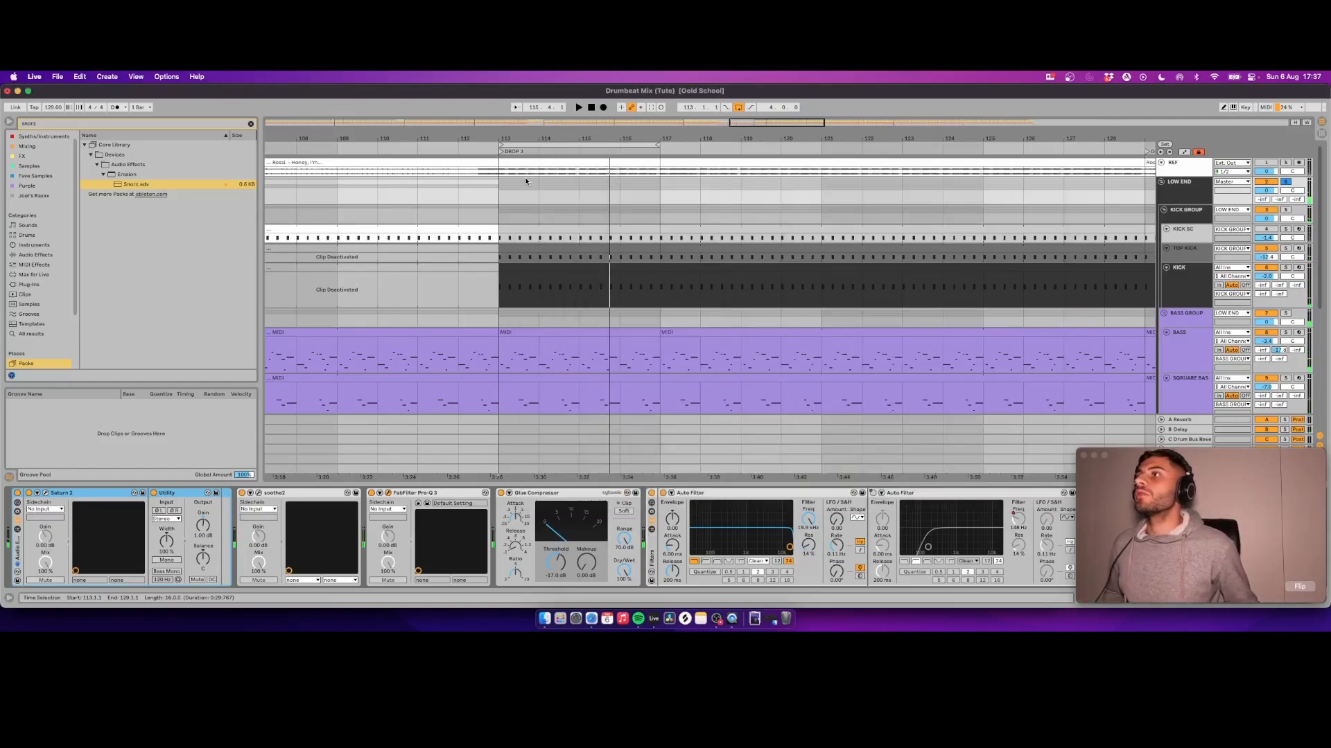
{"action": "left_click", "coordinate": [500, 494]}
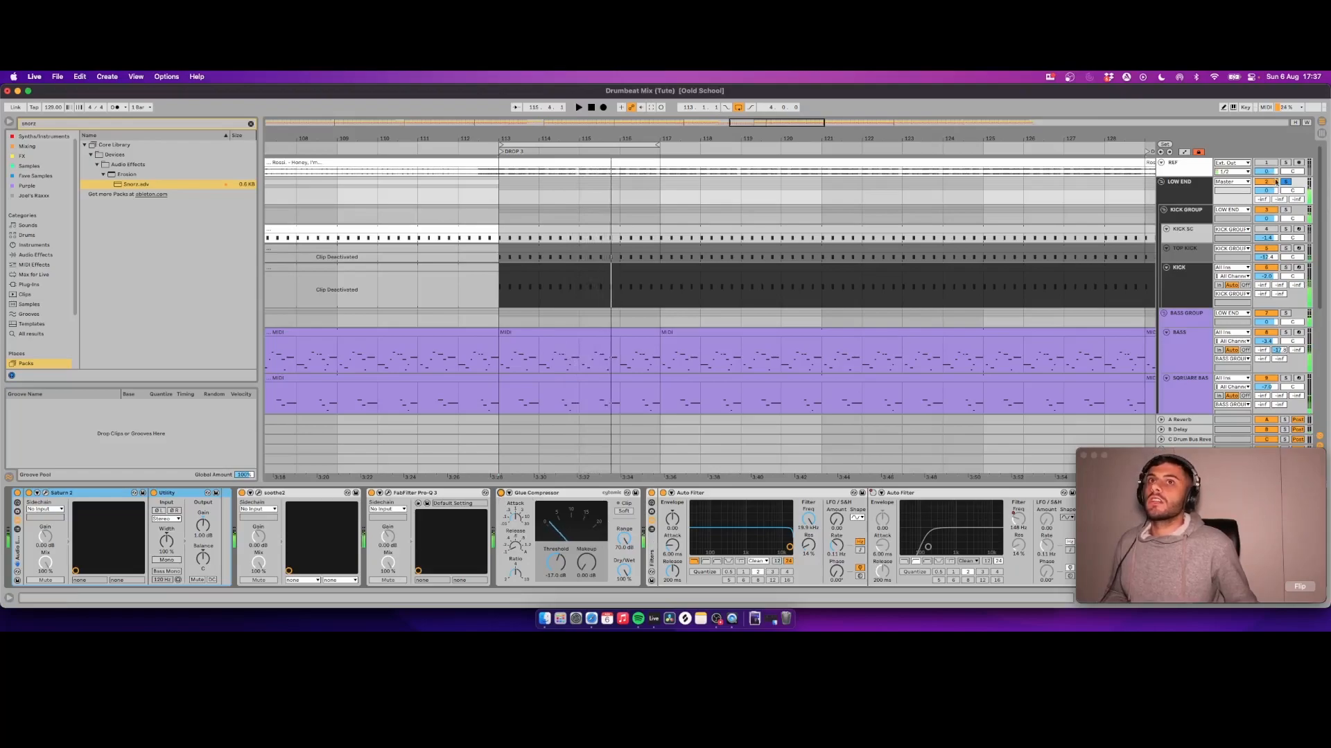
{"action": "left_click", "coordinate": [1206, 184]}
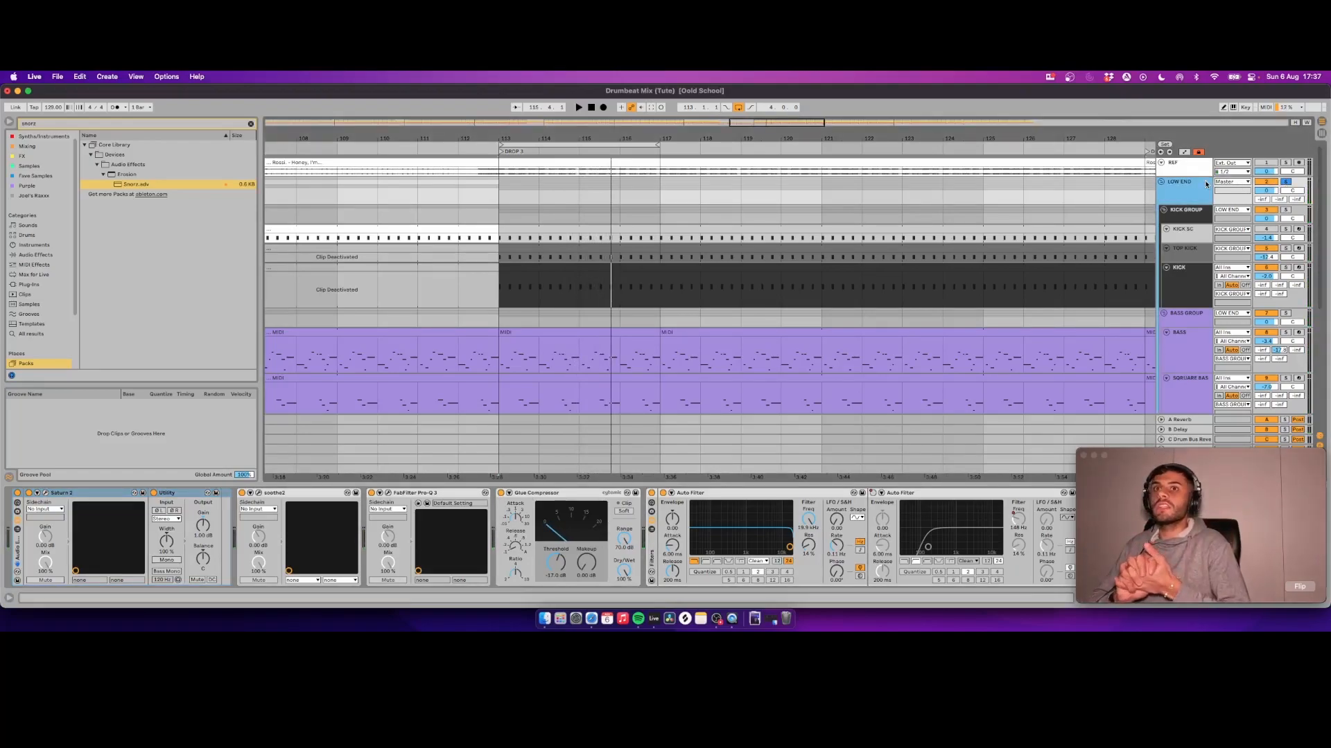
Step: Play the soloed GARAGE vocal clips leading into Drop 2 and inspect the waveform and warp markers of one clip
{"action": "scroll", "coordinate": [753, 255], "scroll_direction": "down", "scroll_amount": 6}
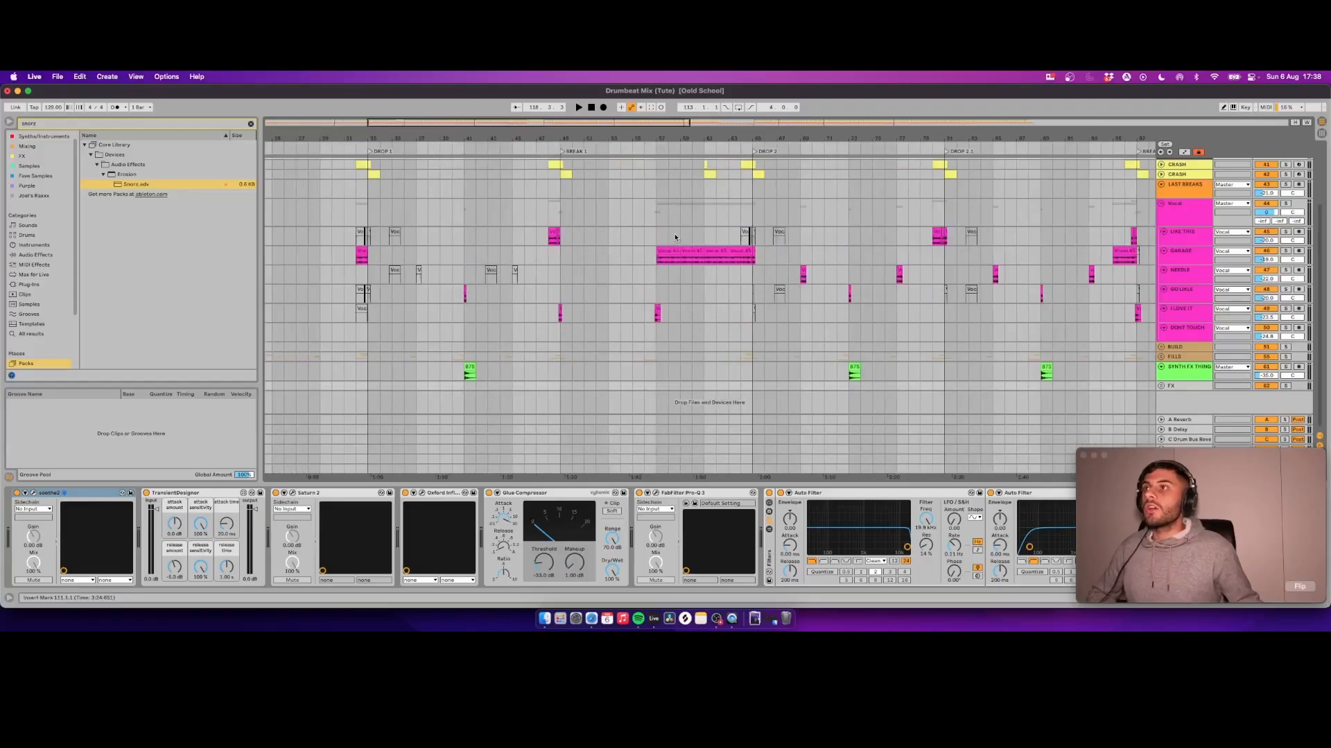
{"action": "left_click", "coordinate": [669, 258]}
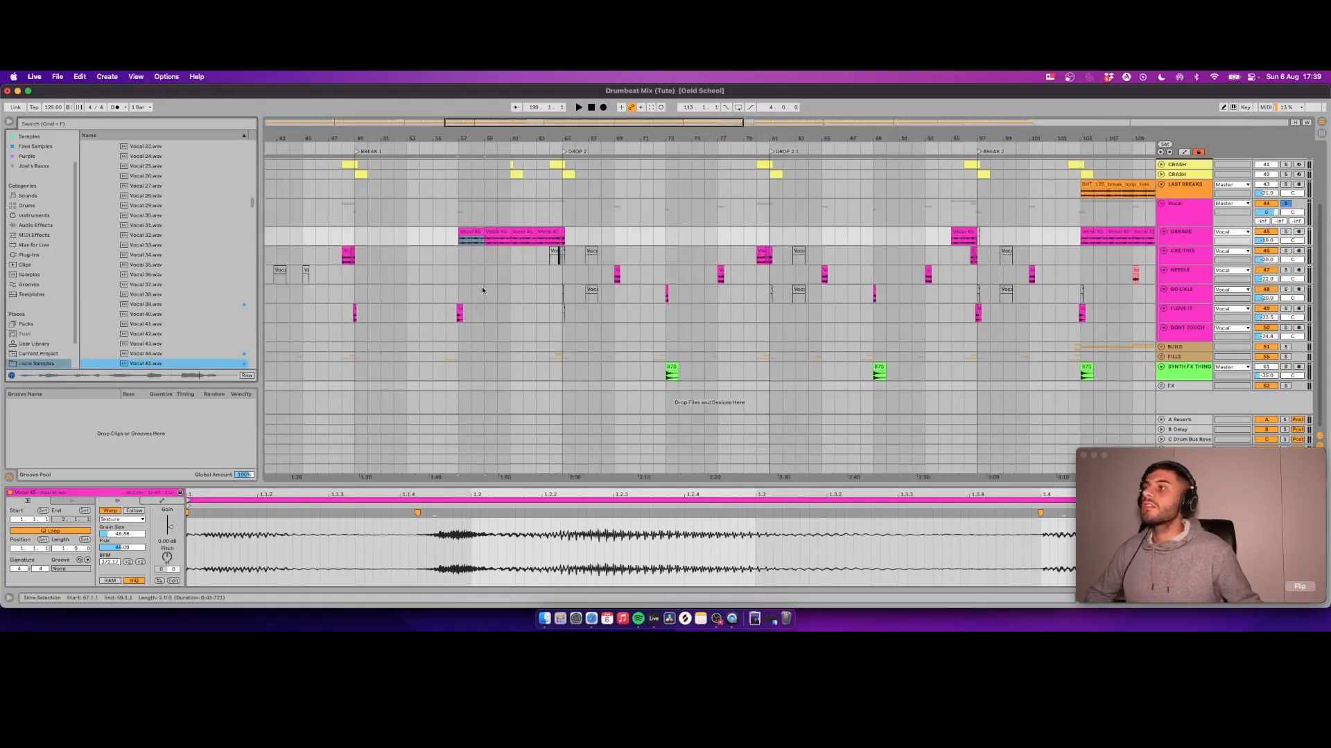
{"action": "left_click", "coordinate": [459, 210]}
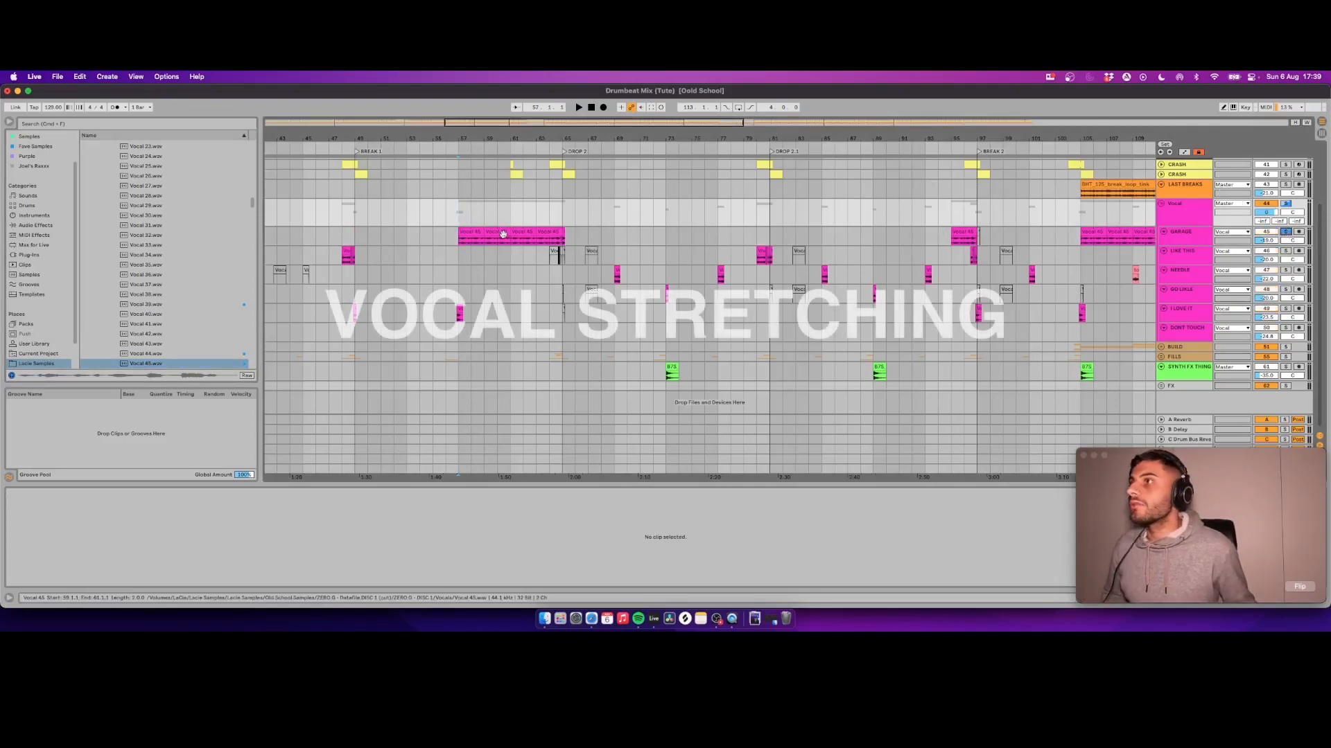
{"action": "left_click_drag", "start_coordinate": [539, 241], "coordinate": [515, 240]}
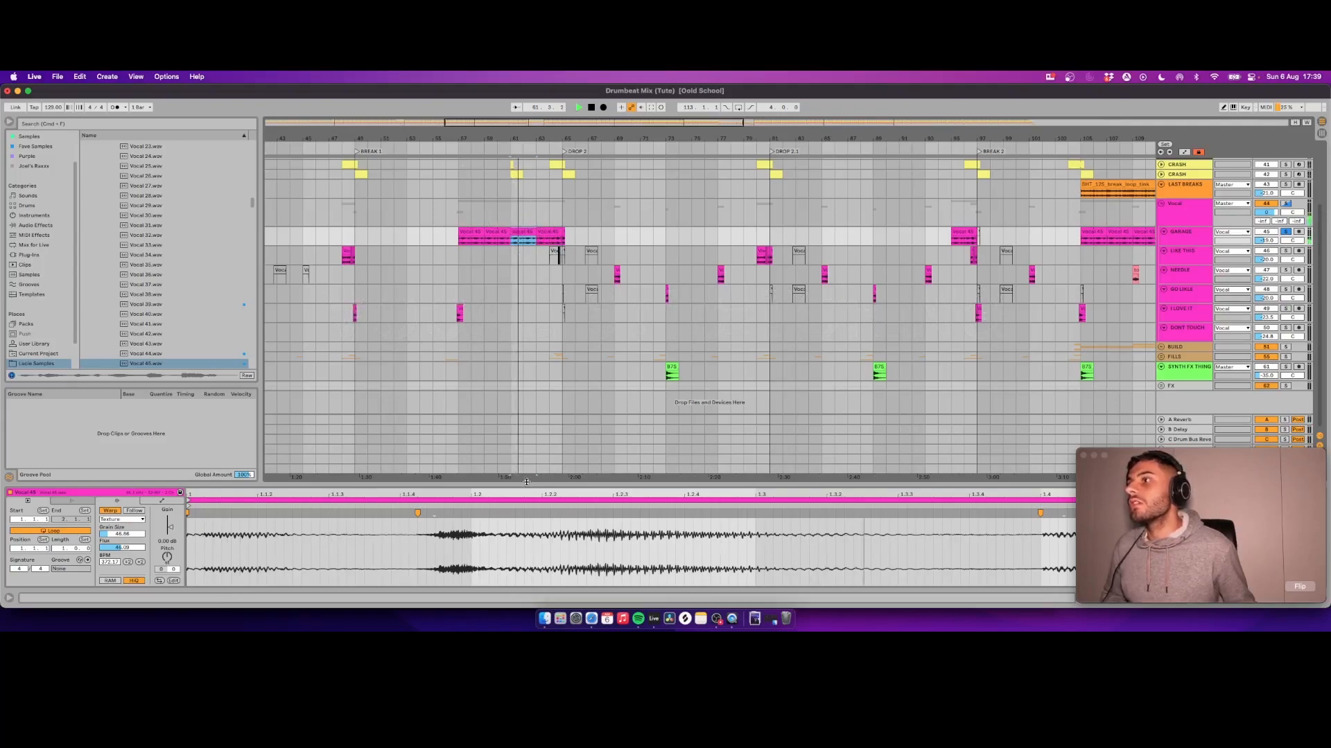
{"action": "left_click_drag", "start_coordinate": [541, 544], "coordinate": [541, 503]}
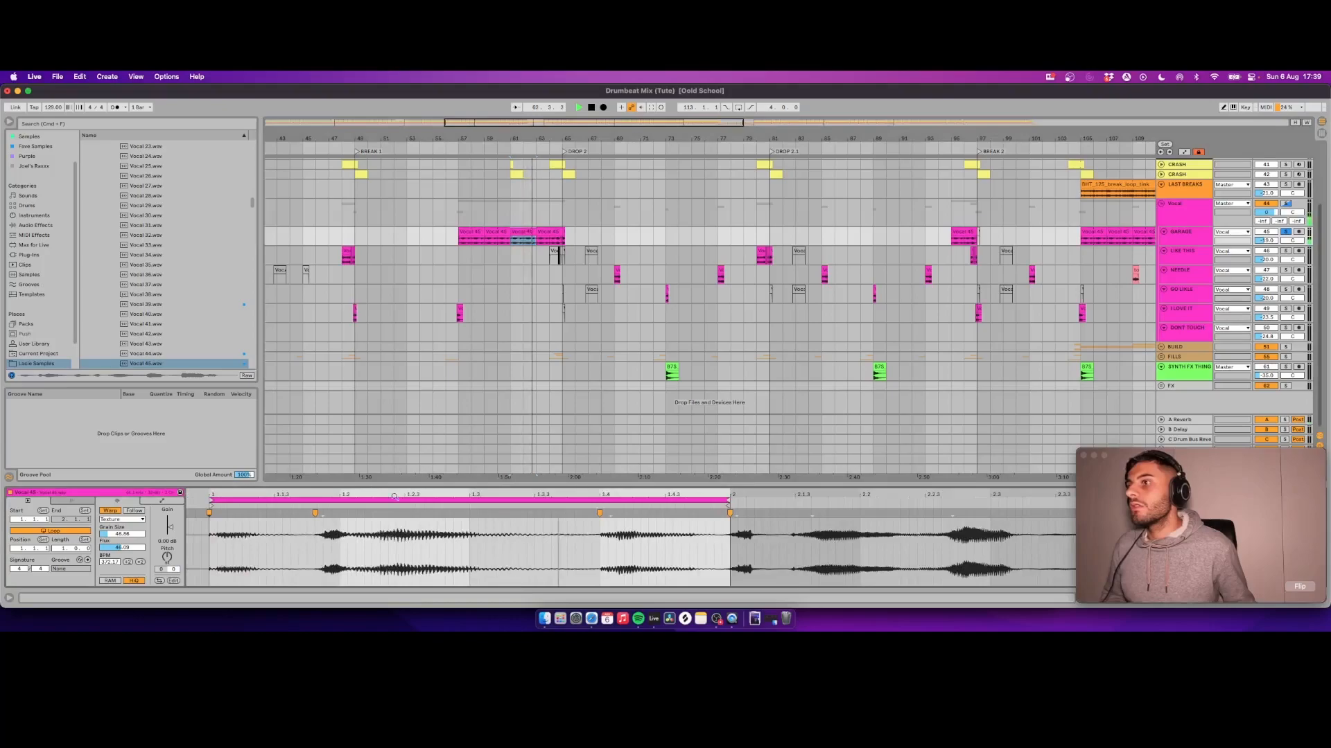
{"action": "left_click", "coordinate": [566, 235]}
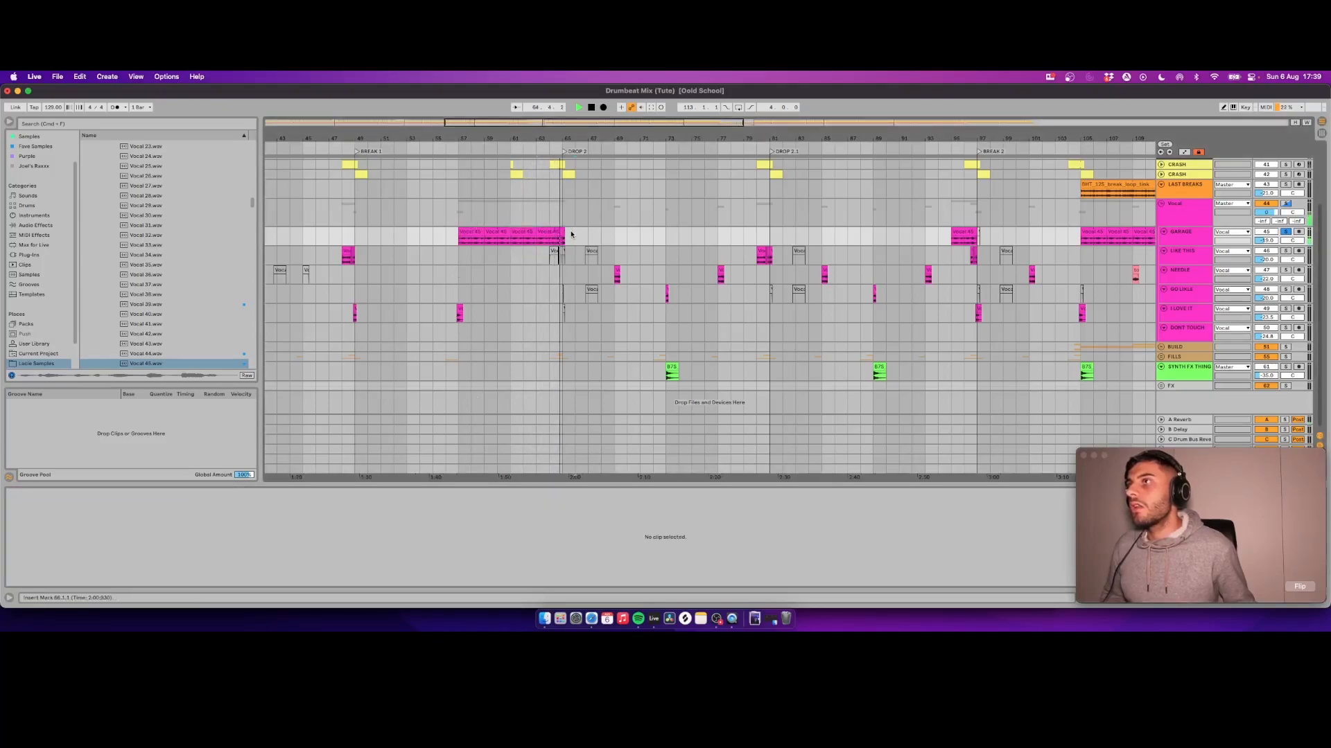
Step: View the warp modes of the last full GARAGE clip before Drop 2 and loop bars 63 to 65
{"action": "left_click", "coordinate": [548, 230]}
{"action": "key", "text": "space"}
{"action": "left_click_drag", "start_coordinate": [546, 138], "coordinate": [553, 256]}
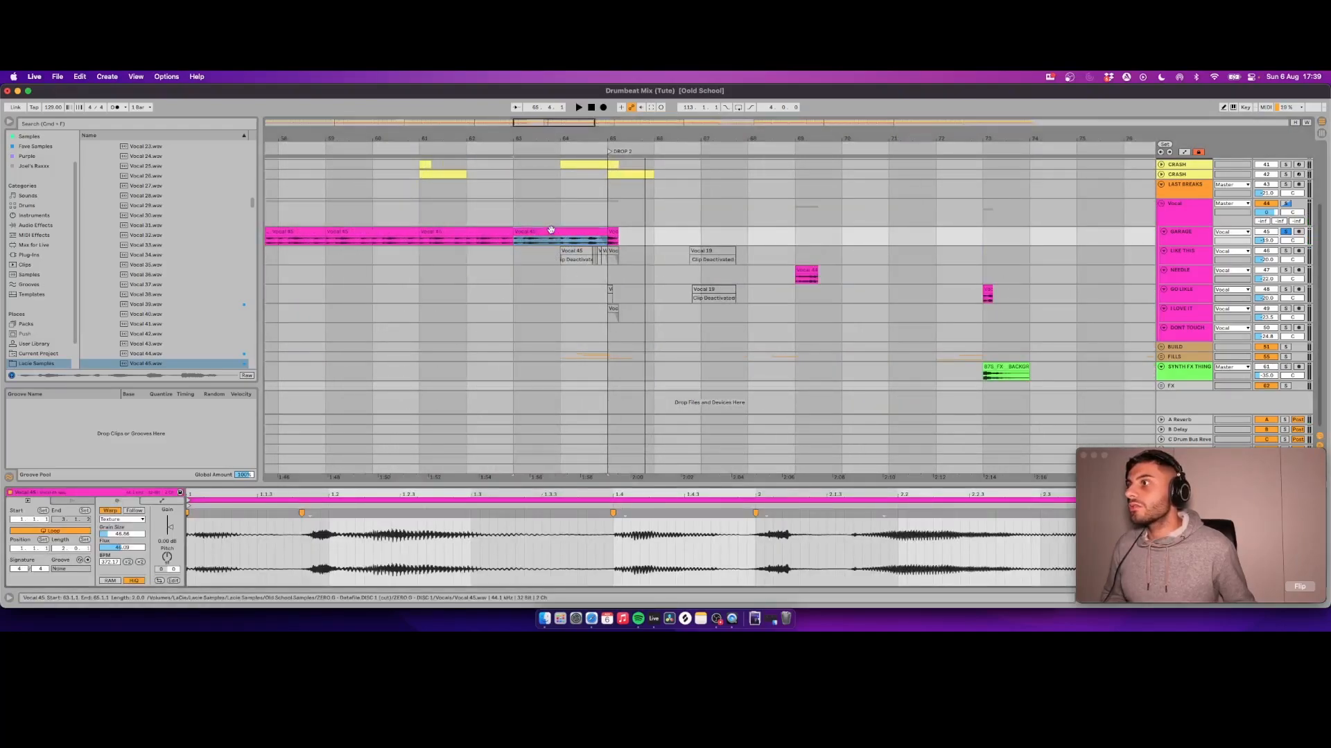
{"action": "left_click", "coordinate": [134, 520]}
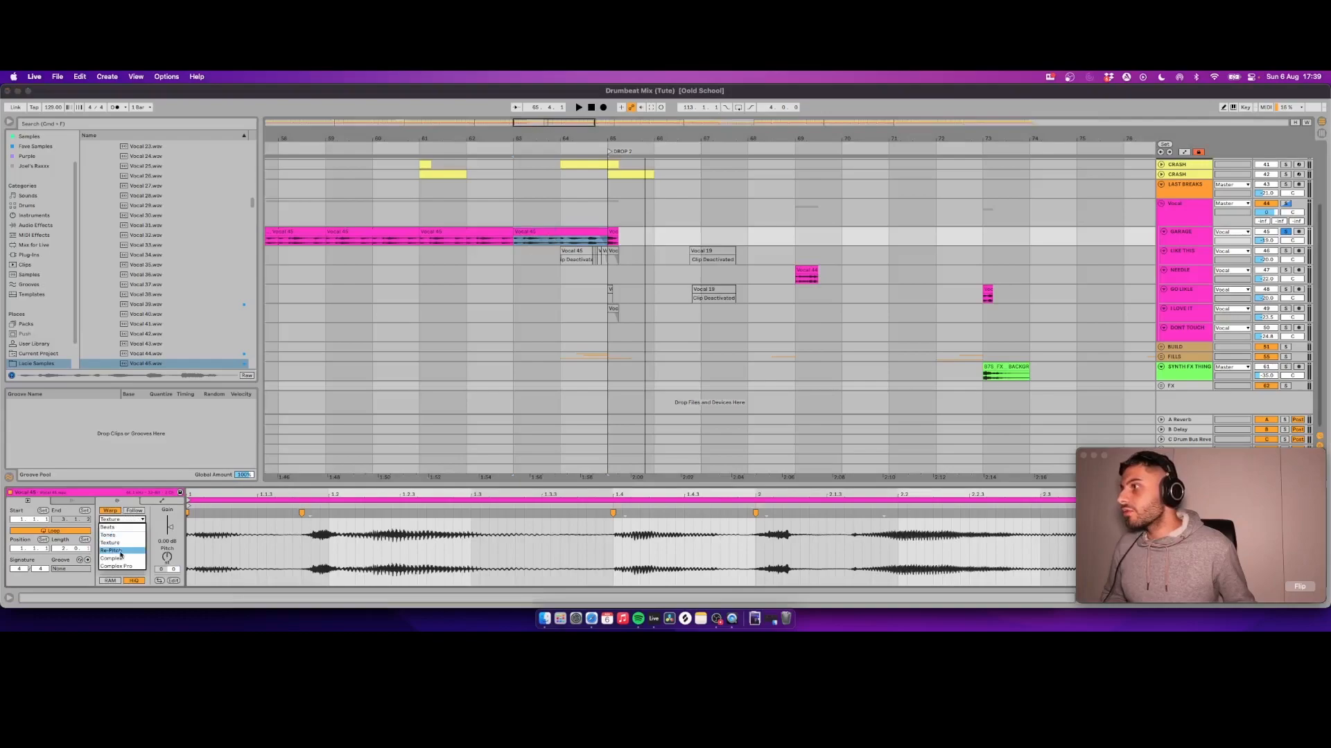
{"action": "left_click", "coordinate": [110, 502]}
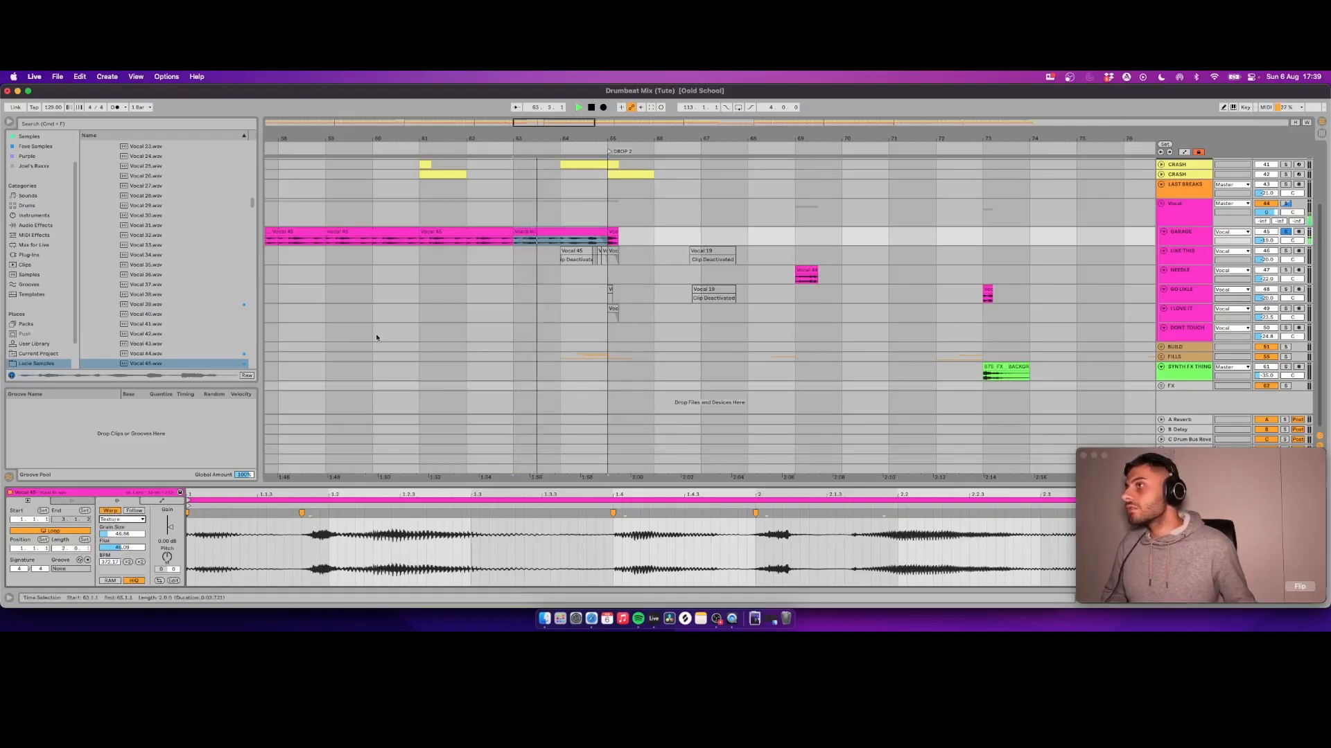
{"action": "left_click", "coordinate": [591, 214]}
{"action": "key", "text": "super+l"}
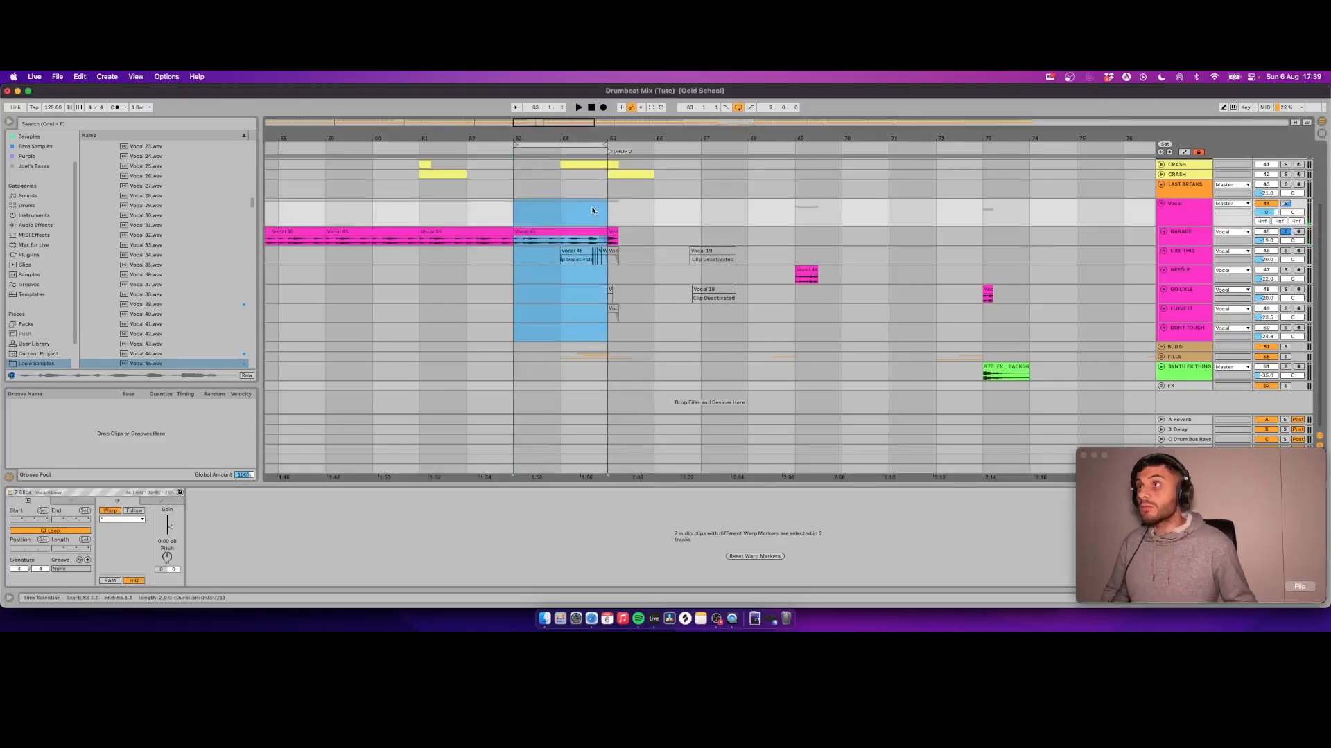
Step: Try the Complex Pro warp mode on the looped GARAGE vocal clip and listen to it
{"action": "left_click", "coordinate": [573, 231]}
{"action": "left_click", "coordinate": [132, 520]}
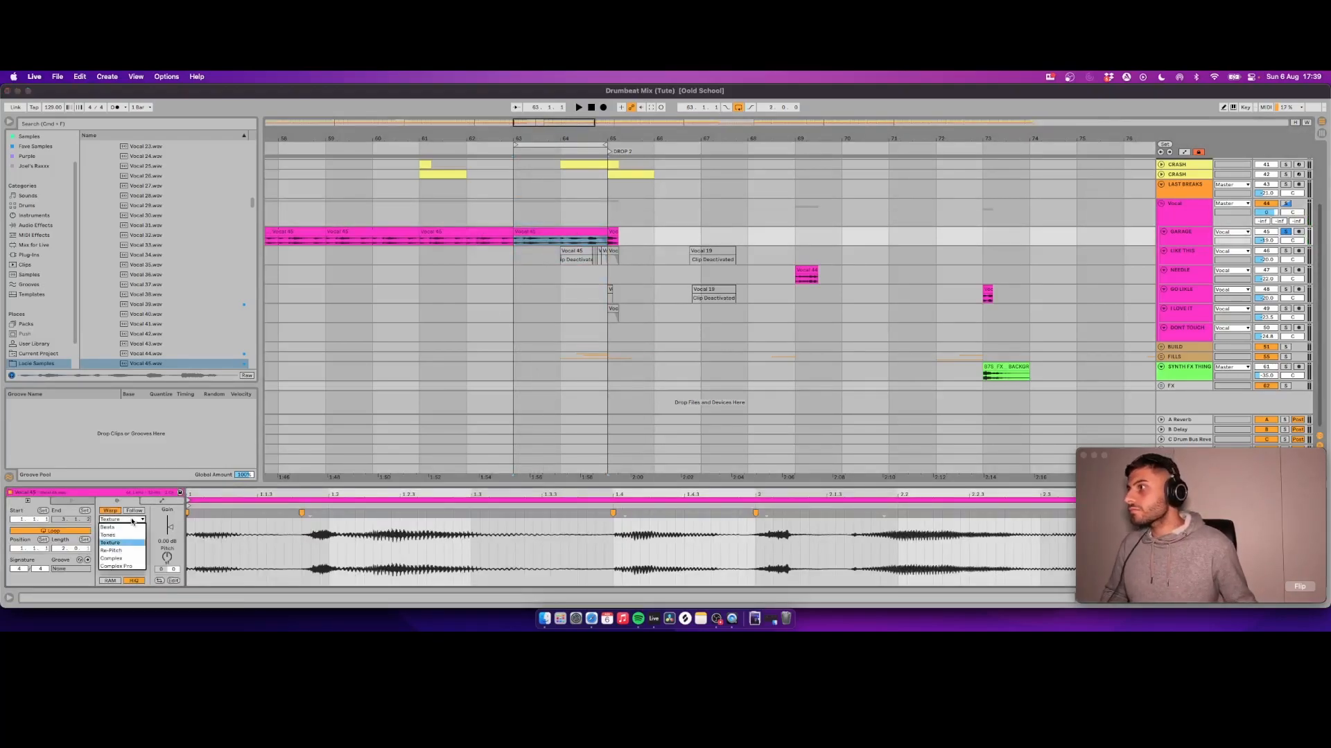
{"action": "left_click", "coordinate": [121, 567]}
{"action": "key", "text": "space"}
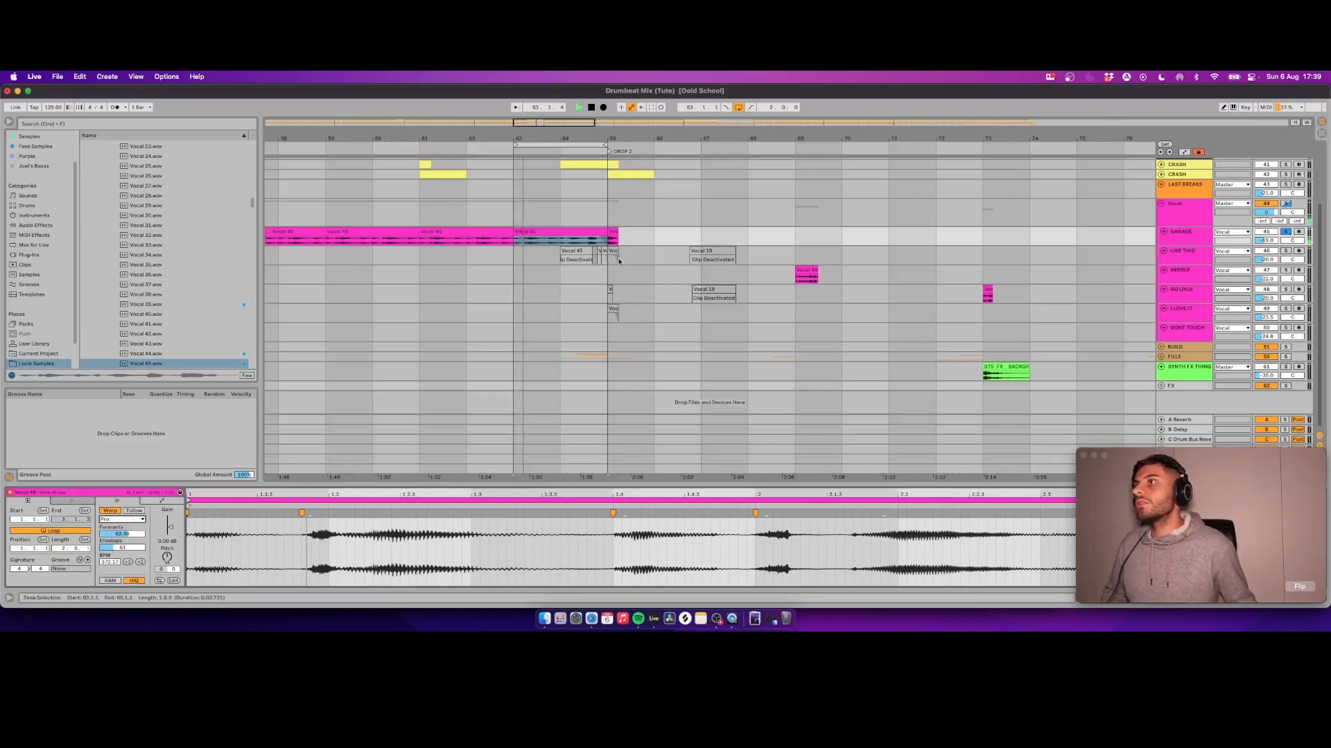
{"action": "key", "text": "space"}
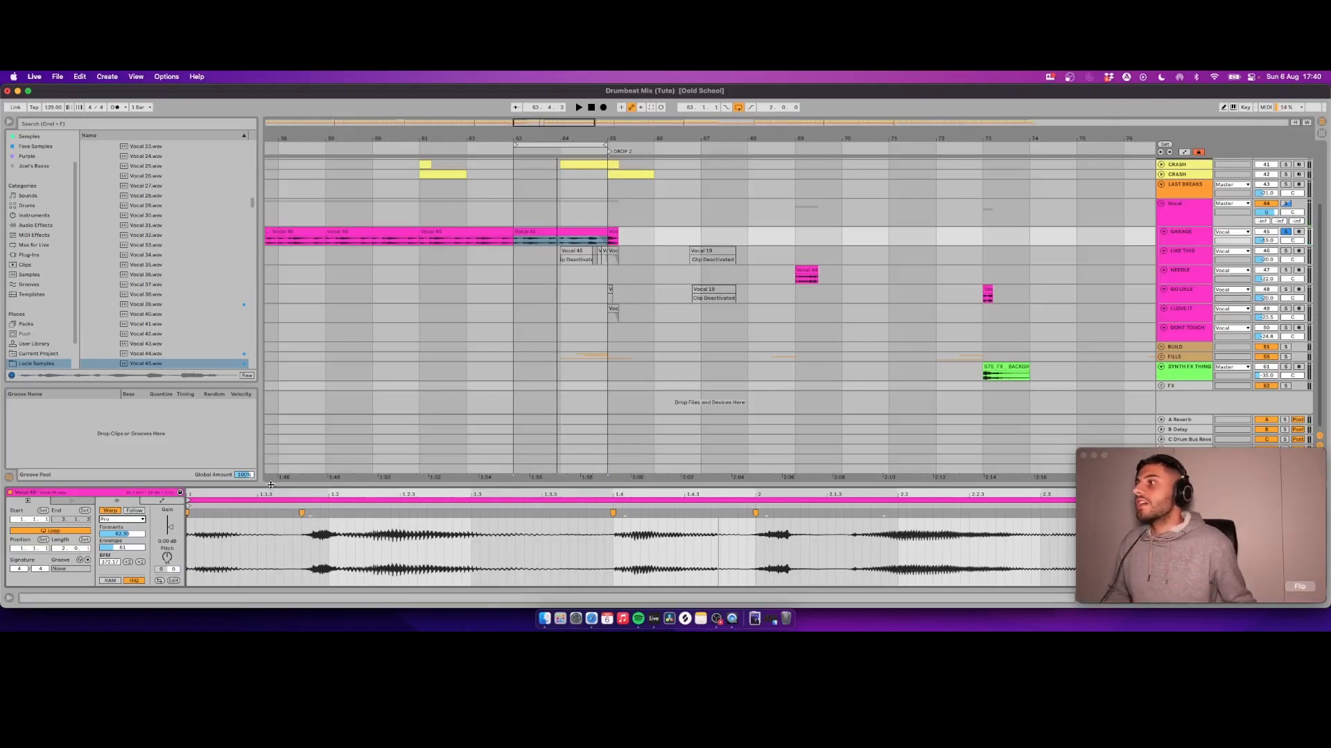
Step: Set the GARAGE clip's warp mode to Texture and raise its Grain Size to 87.28 during loop playback
{"action": "left_click", "coordinate": [128, 520]}
{"action": "left_click", "coordinate": [121, 543]}
{"action": "key", "text": "space"}
{"action": "left_click_drag", "start_coordinate": [124, 535], "coordinate": [125, 493]}
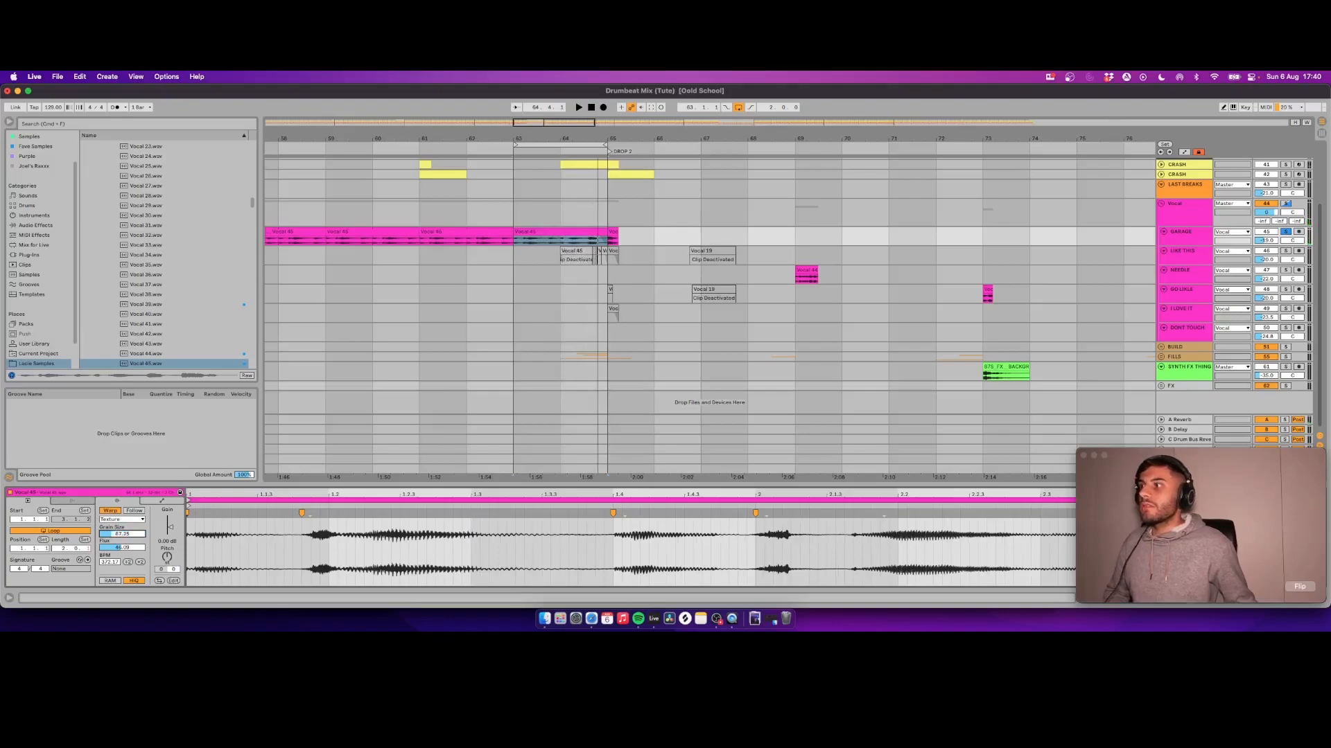
Step: Set the clip's Grain Size to 81.13 and adjust its Flux while listening to the loop, and stop playback
{"action": "key", "text": "space"}
{"action": "mouse_move", "coordinate": [123, 534]}
{"action": "left_mouse_down"}
{"action": "mouse_move", "coordinate": [123, 488]}
{"action": "mouse_move", "coordinate": [123, 524]}
{"action": "left_mouse_up"}
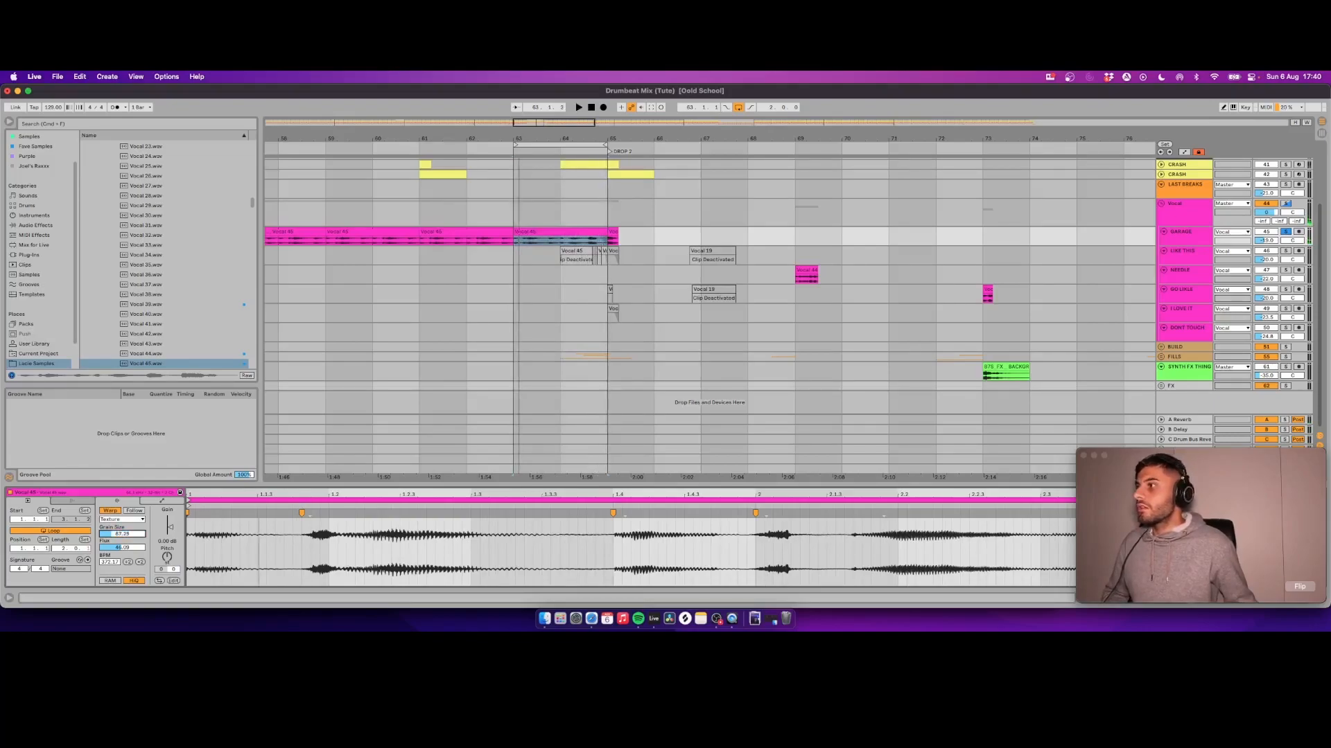
{"action": "mouse_move", "coordinate": [121, 548]}
{"action": "left_mouse_down"}
{"action": "mouse_move", "coordinate": [122, 534]}
{"action": "mouse_move", "coordinate": [122, 572]}
{"action": "left_mouse_up"}
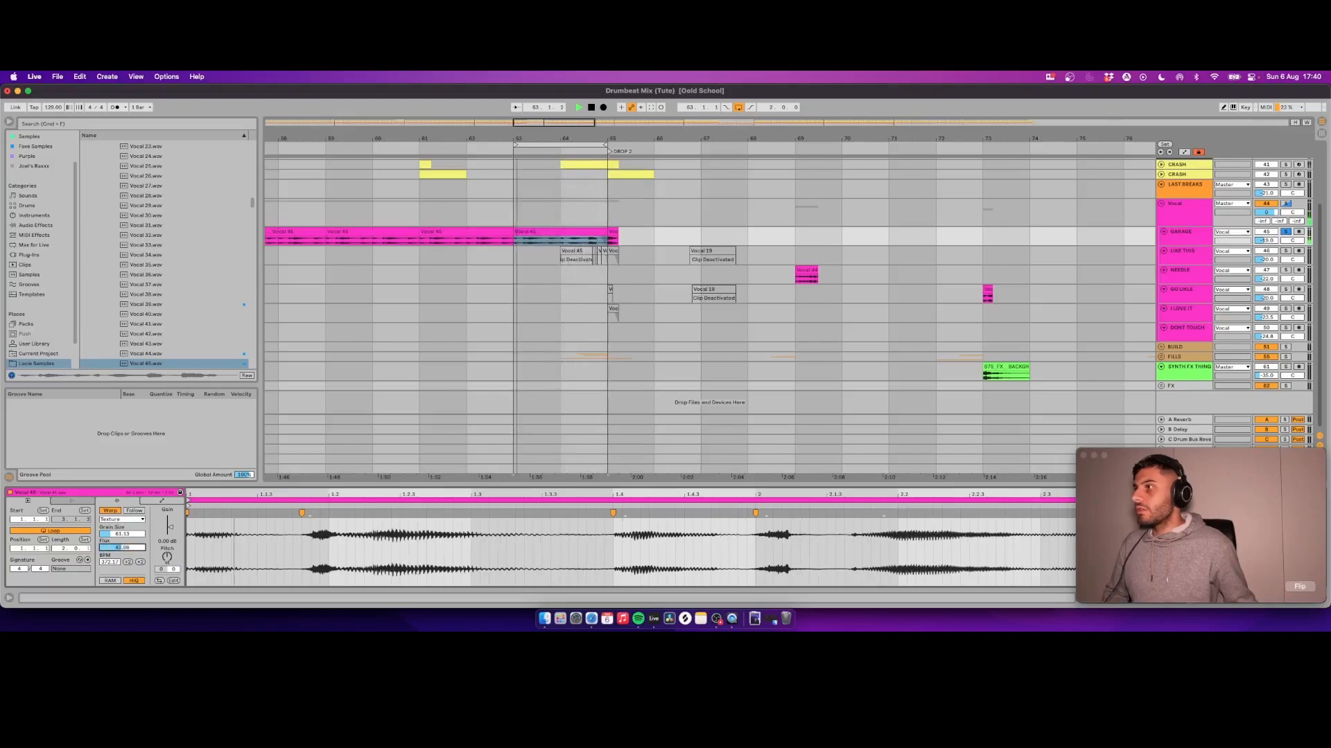
{"action": "key", "text": "space"}
Step: Look further along the clip's waveform and set the playback start to bar 57 on the Vocal group
{"action": "left_click_drag", "start_coordinate": [527, 138], "coordinate": [529, 142]}
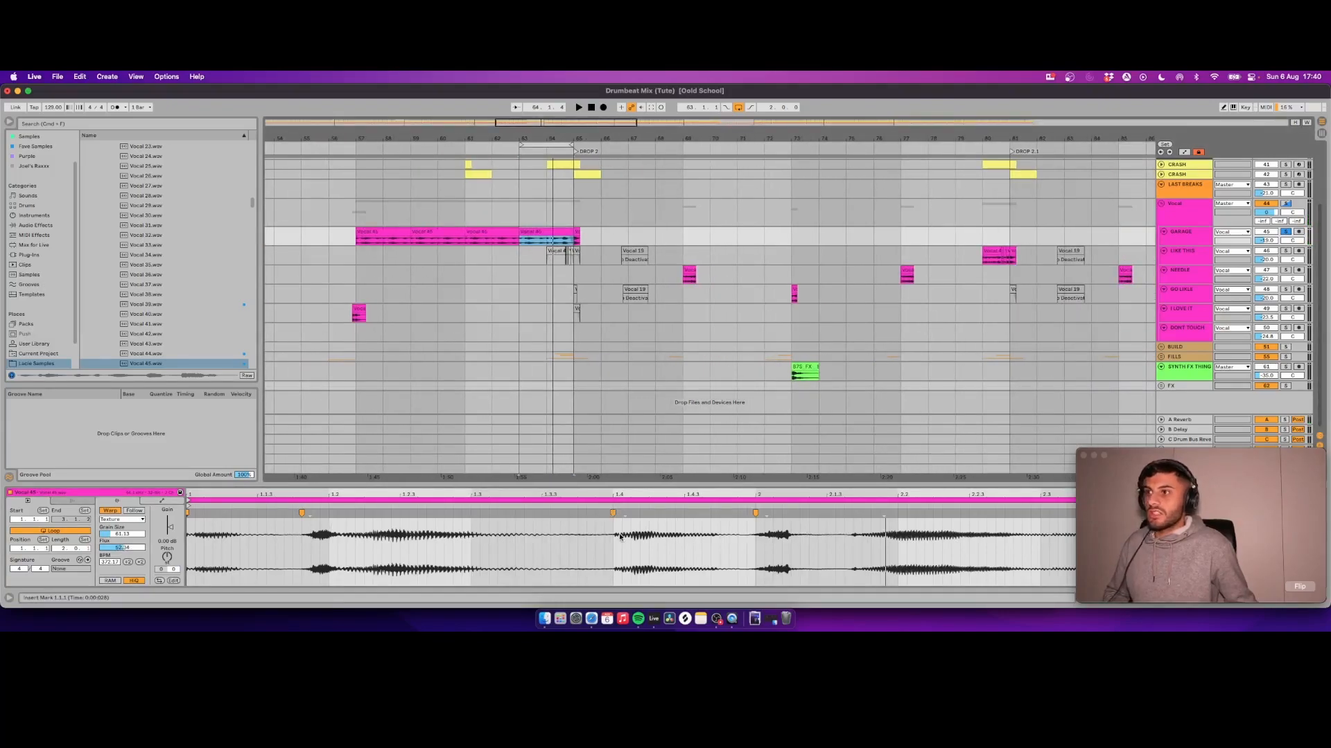
{"action": "scroll", "coordinate": [751, 519], "scroll_direction": "right", "scroll_amount": 3}
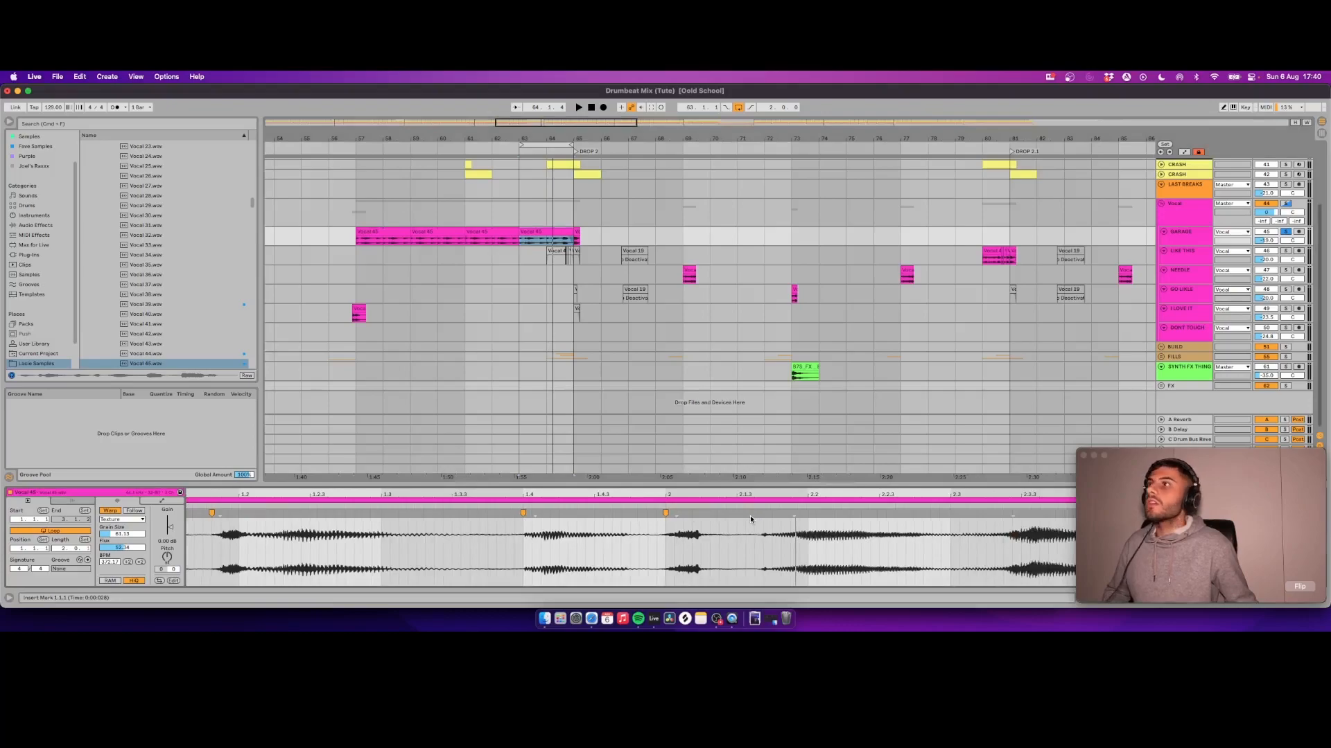
{"action": "left_click", "coordinate": [374, 220]}
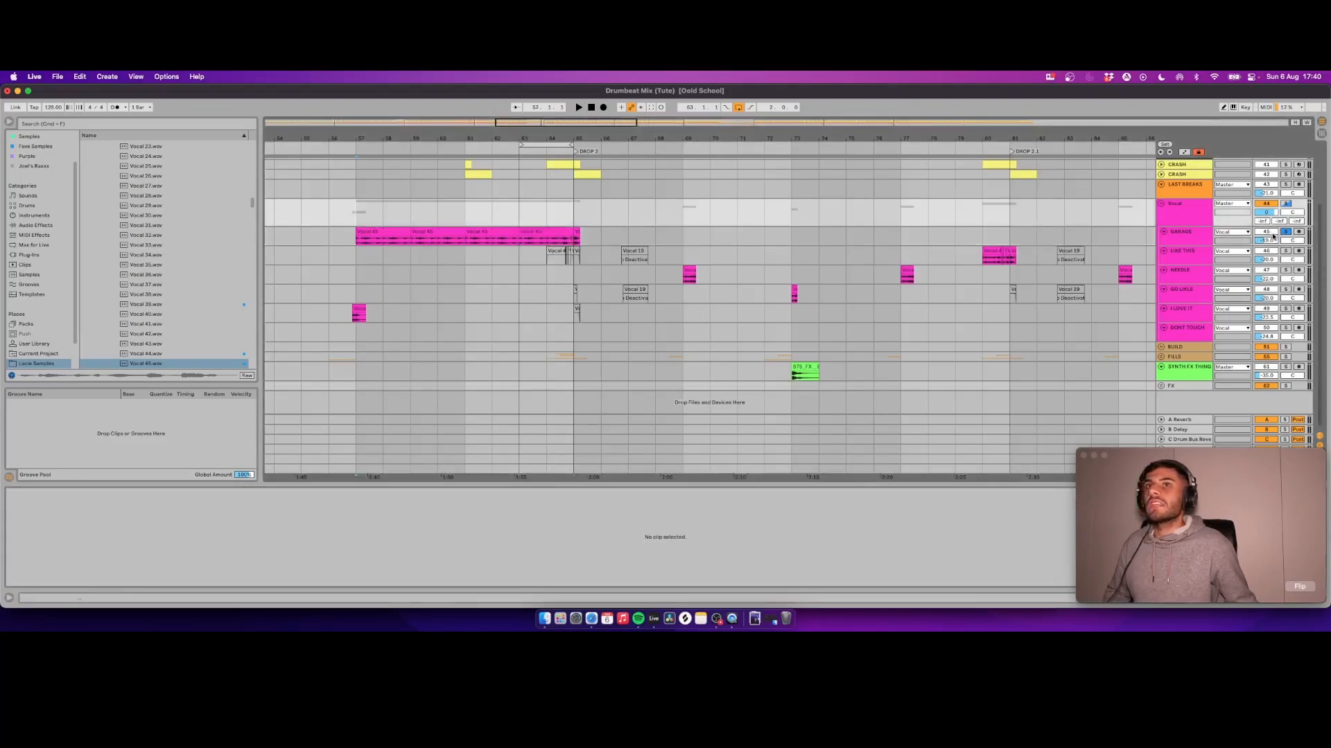
Step: Show the GARAGE track's effect chain and play its vocal from bar 63 with the first Compressor's activity graph displayed
{"action": "left_click", "coordinate": [1181, 239]}
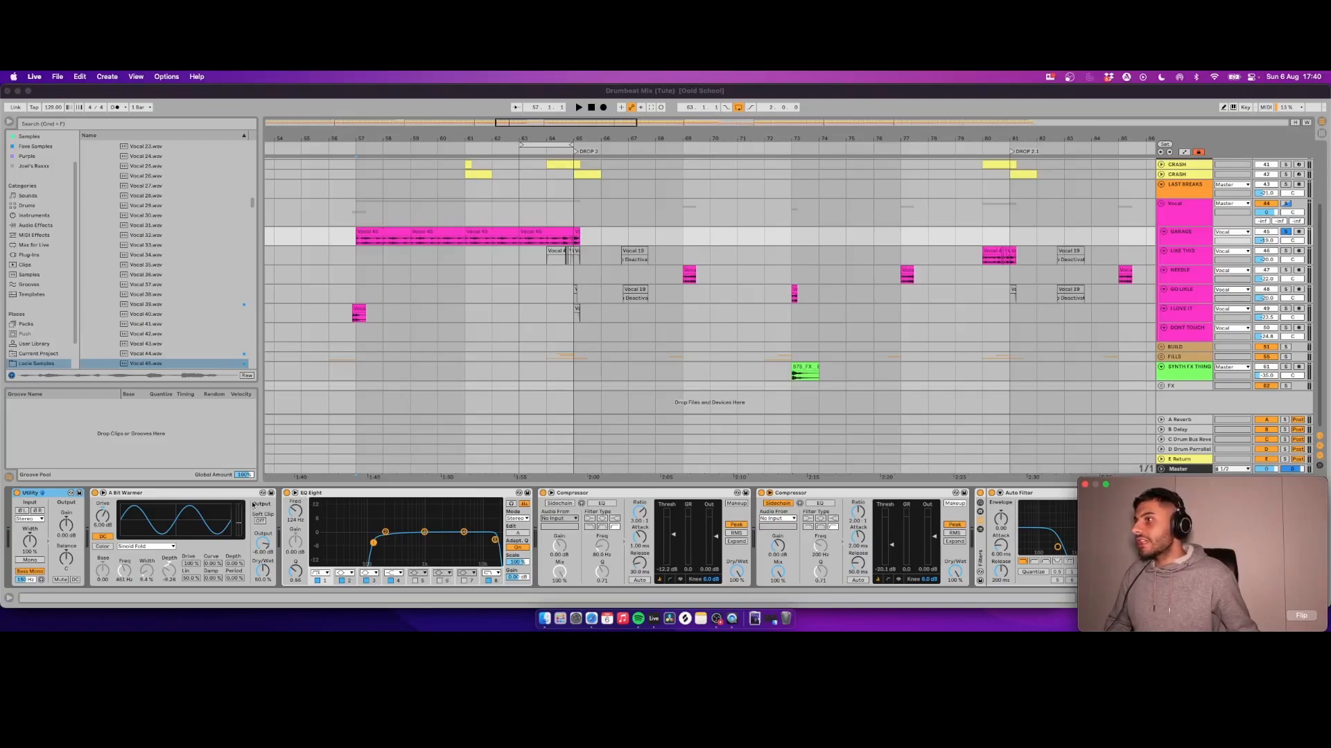
{"action": "scroll", "coordinate": [663, 524], "scroll_direction": "right", "scroll_amount": 3}
{"action": "left_click", "coordinate": [500, 229]}
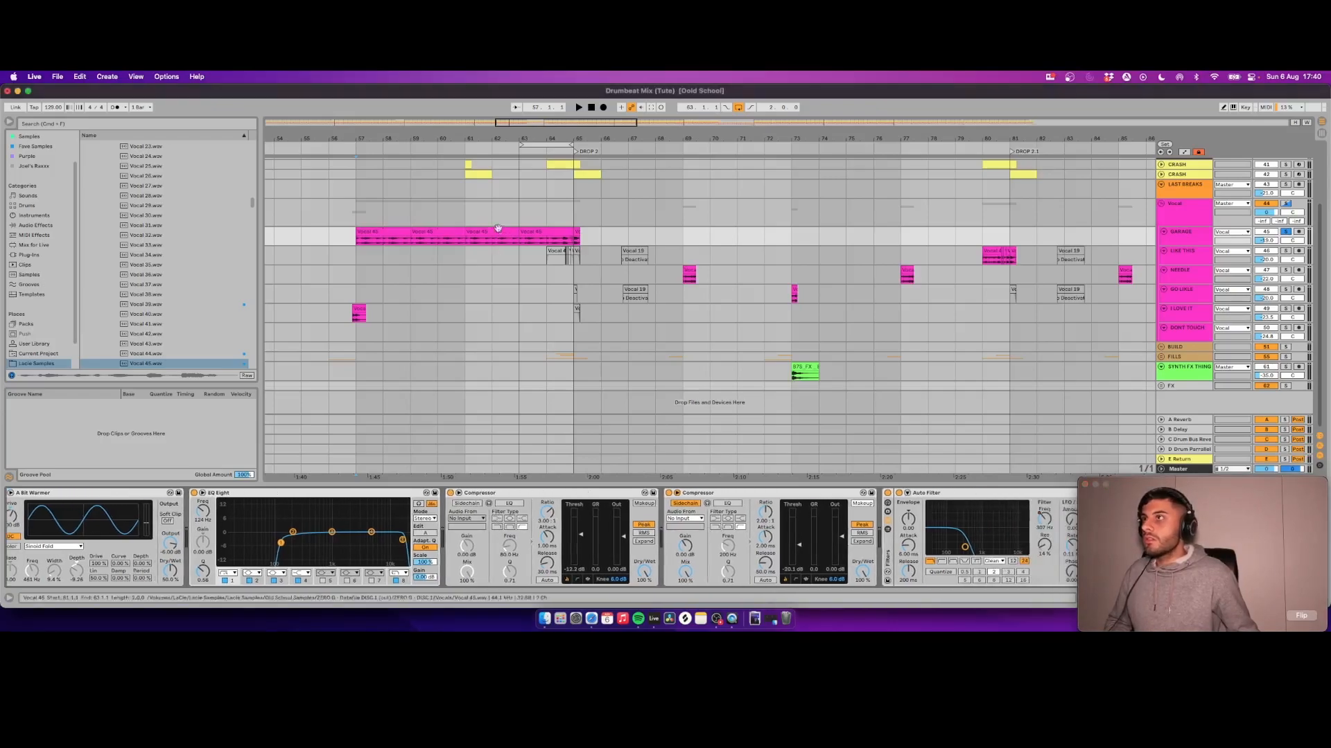
{"action": "left_click", "coordinate": [532, 231]}
{"action": "key", "text": "space"}
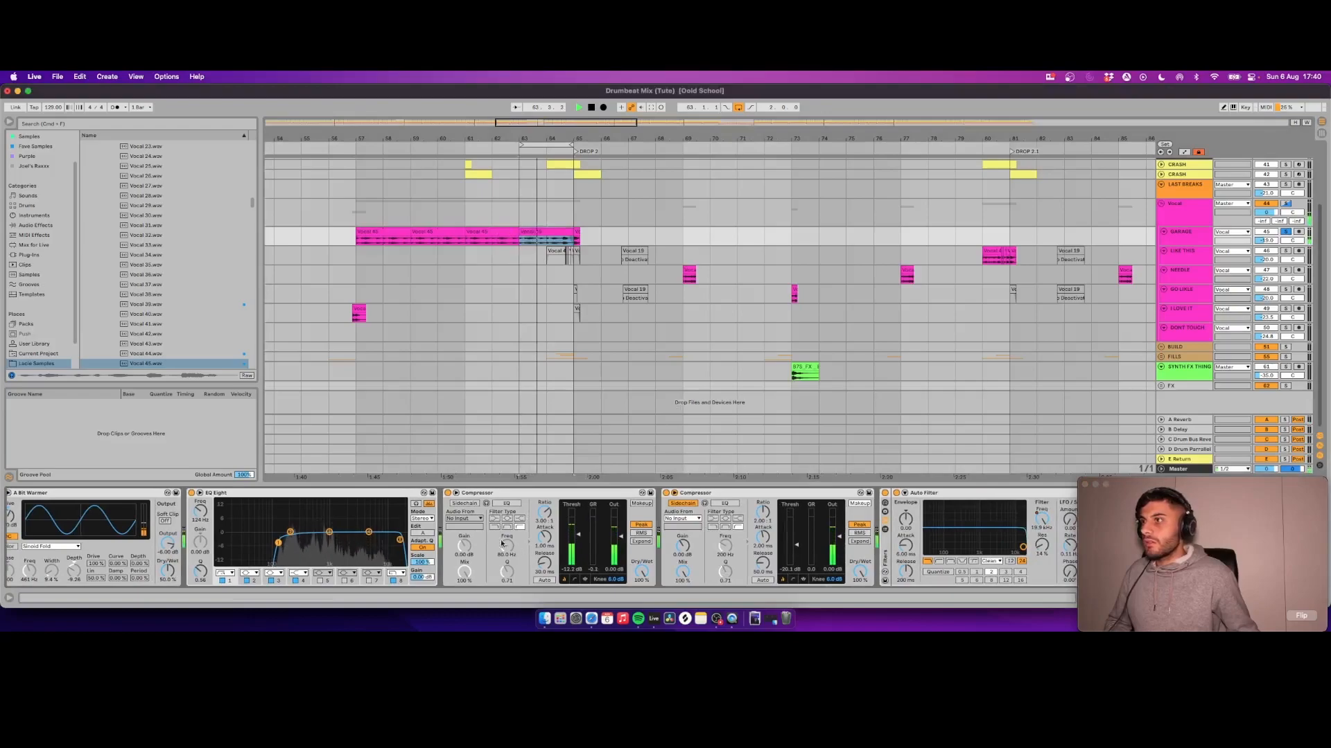
{"action": "left_click", "coordinate": [584, 579]}
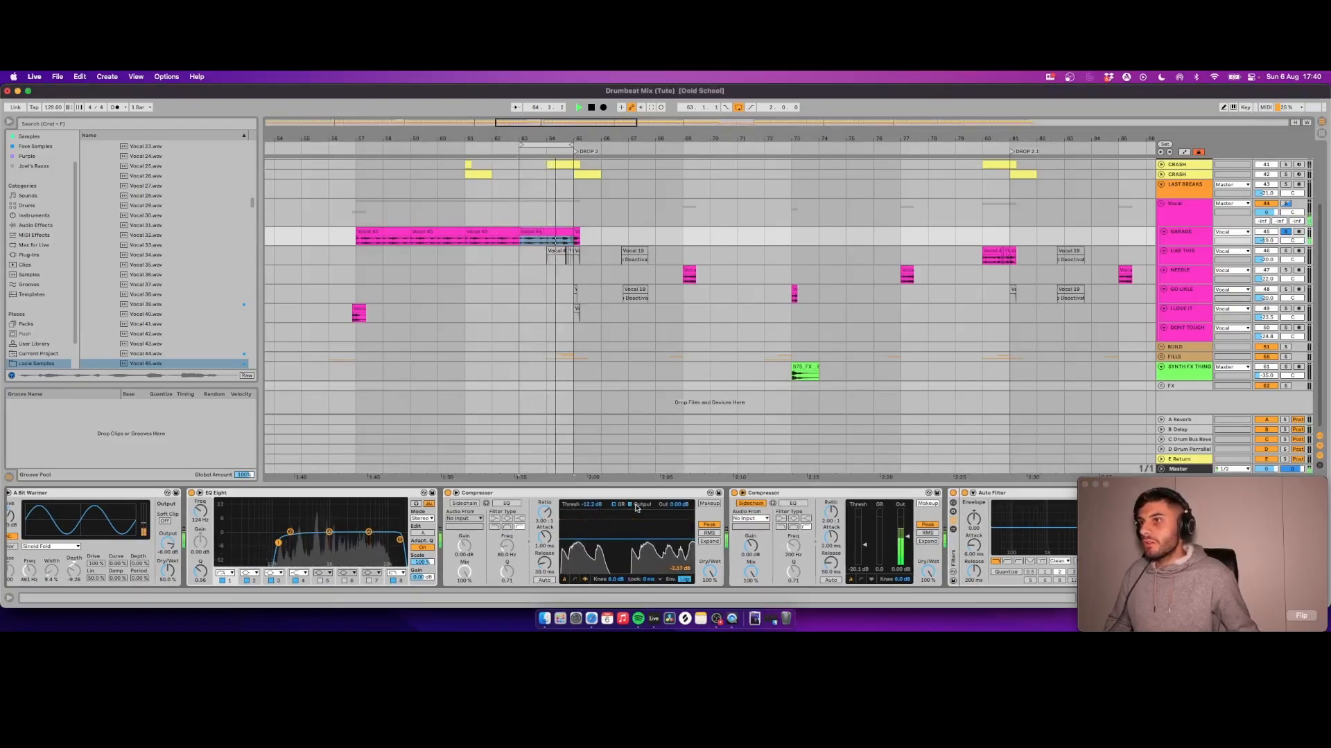
{"action": "scroll", "coordinate": [693, 548], "scroll_direction": "right", "scroll_amount": 3}
{"action": "left_click_drag", "start_coordinate": [1147, 512], "coordinate": [1146, 349]}
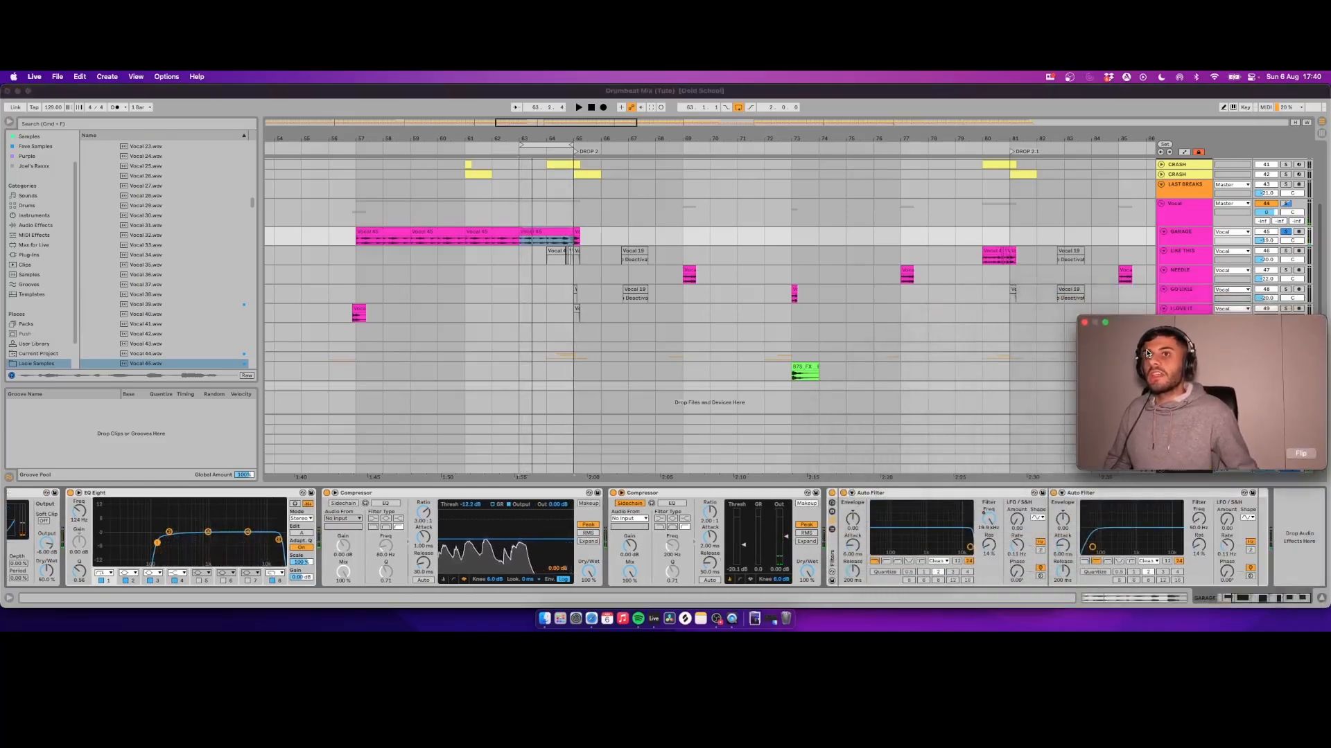
Step: Play the GARAGE vocal from bar 57 and view the track's effect chain while listening
{"action": "left_click", "coordinate": [413, 215]}
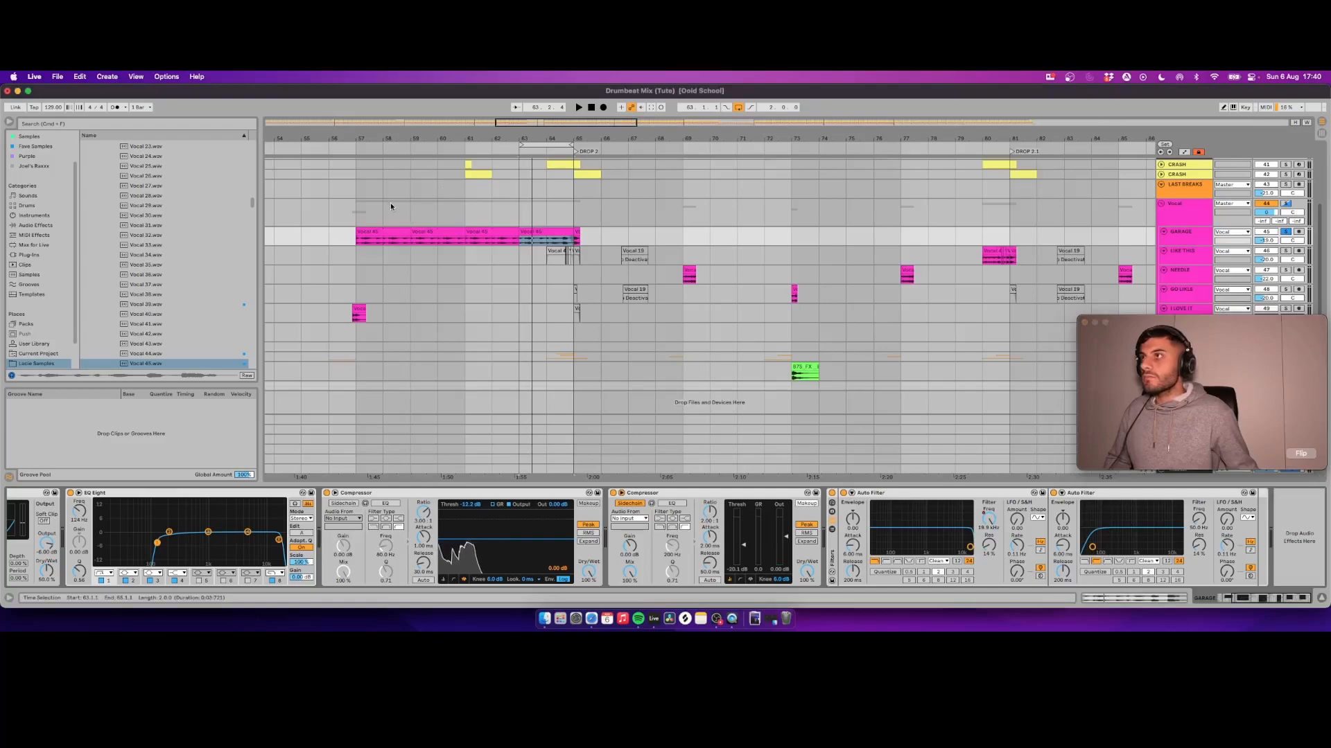
{"action": "left_click", "coordinate": [357, 214]}
{"action": "key", "text": "space"}
{"action": "left_click", "coordinate": [1190, 238]}
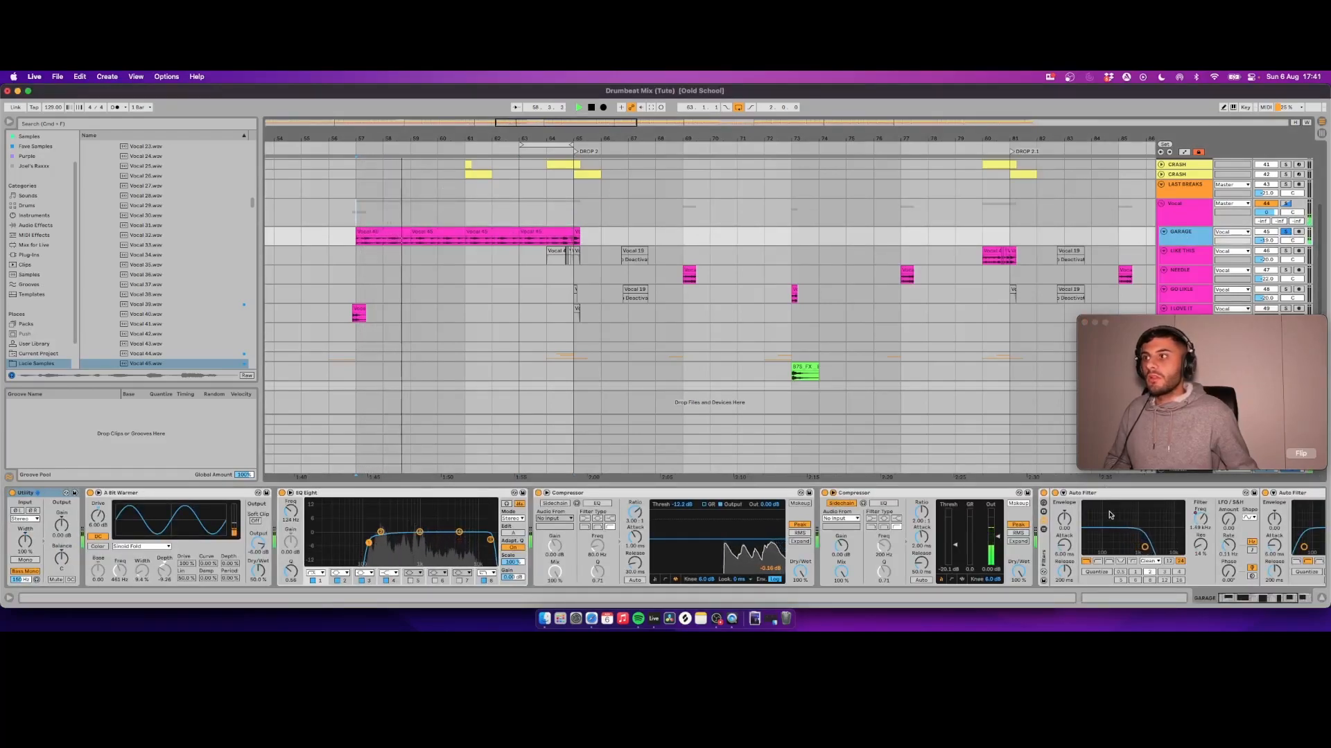
Step: Set the arrangement's fixed grid to 1/2 and play the vocals from 62.3.1 and 64.3.1
{"action": "right_click", "coordinate": [504, 205]}
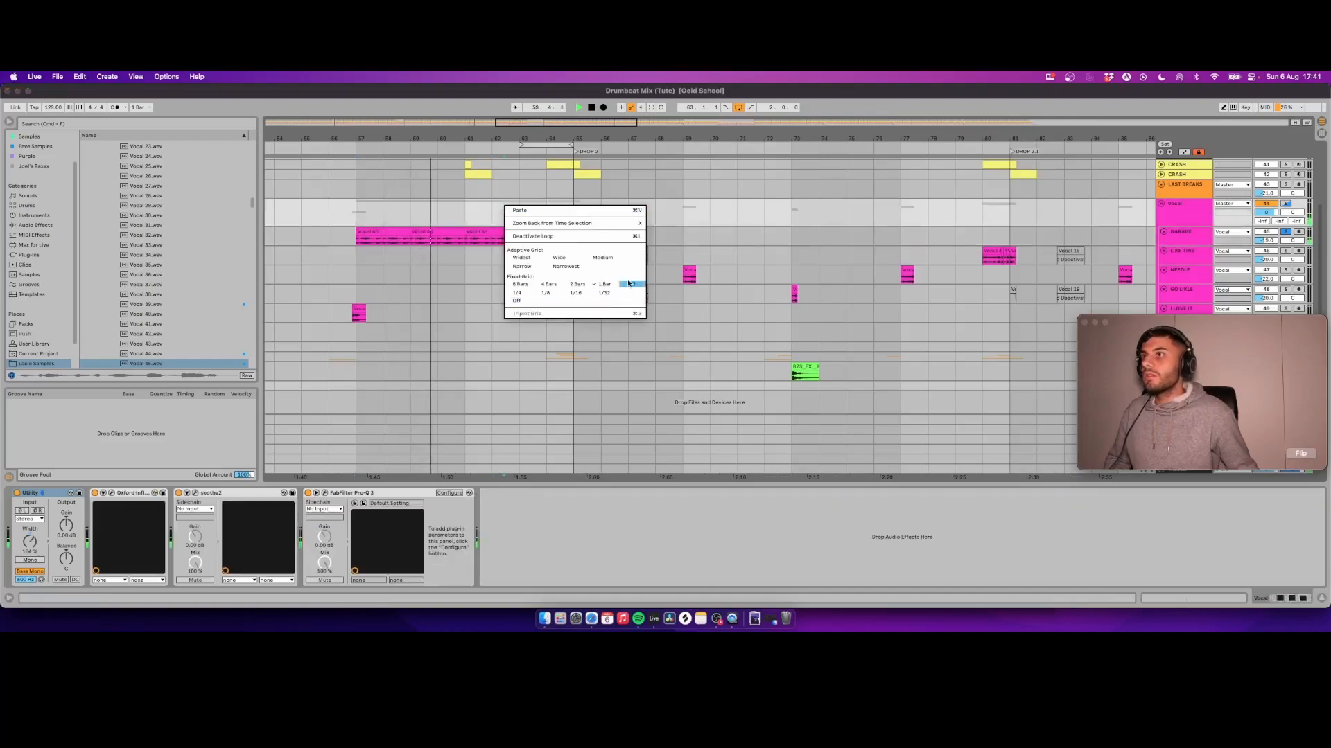
{"action": "left_click", "coordinate": [602, 304]}
{"action": "left_click", "coordinate": [511, 212]}
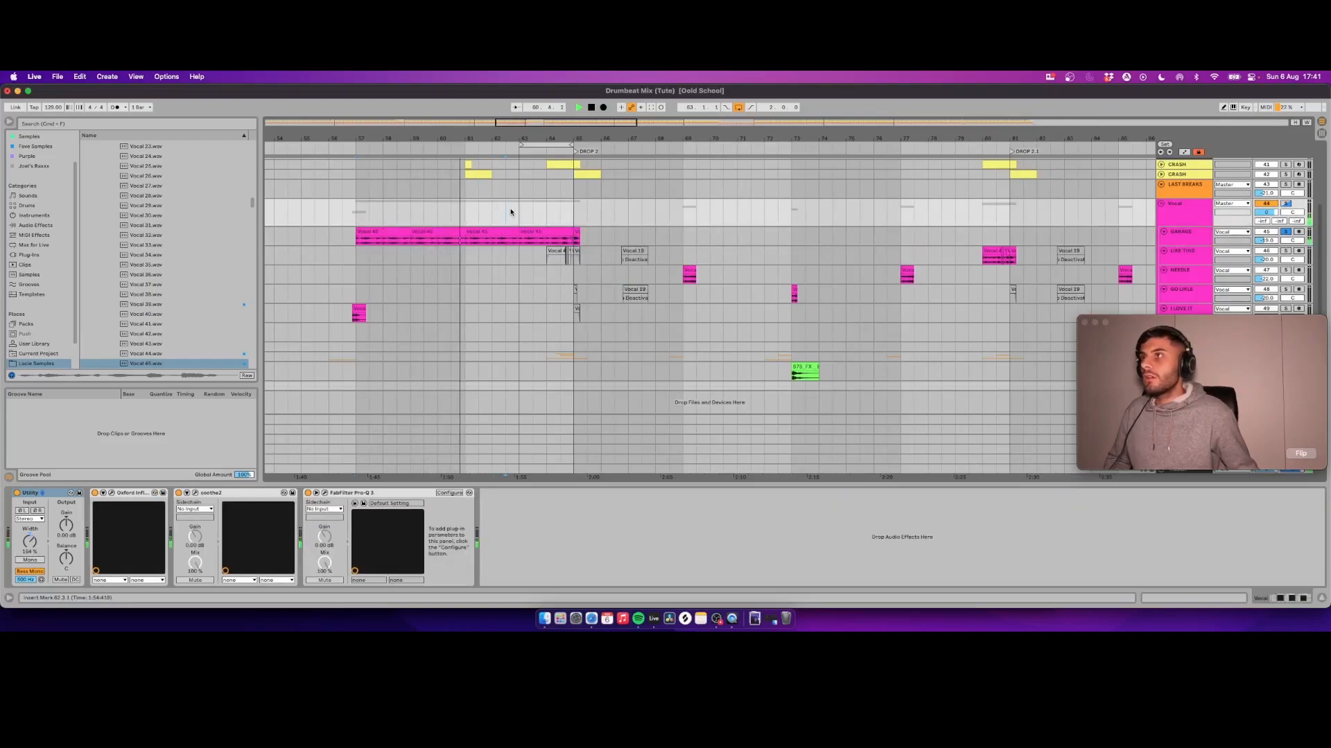
{"action": "key", "text": "space"}
{"action": "key", "text": "space"}
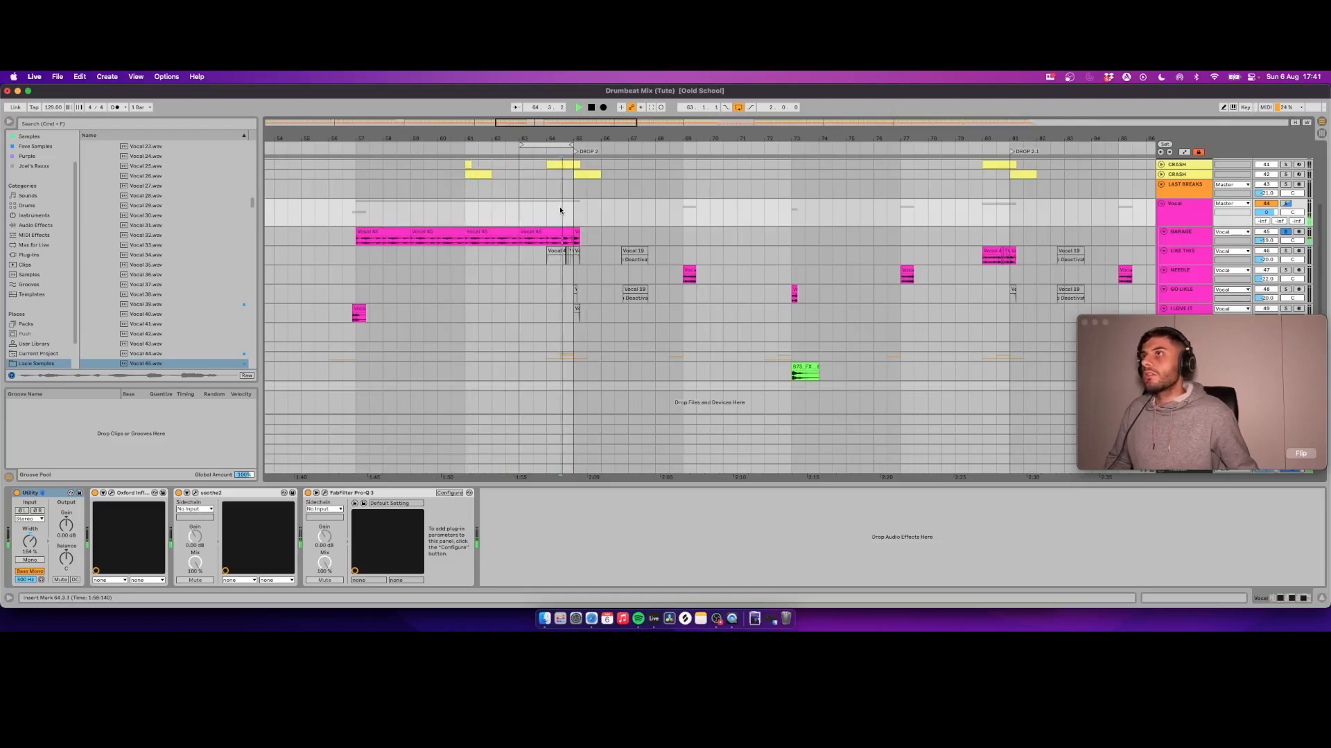
Step: Turn off the arrangement loop and stop playback after listening into DROP 2
{"action": "left_click", "coordinate": [737, 108]}
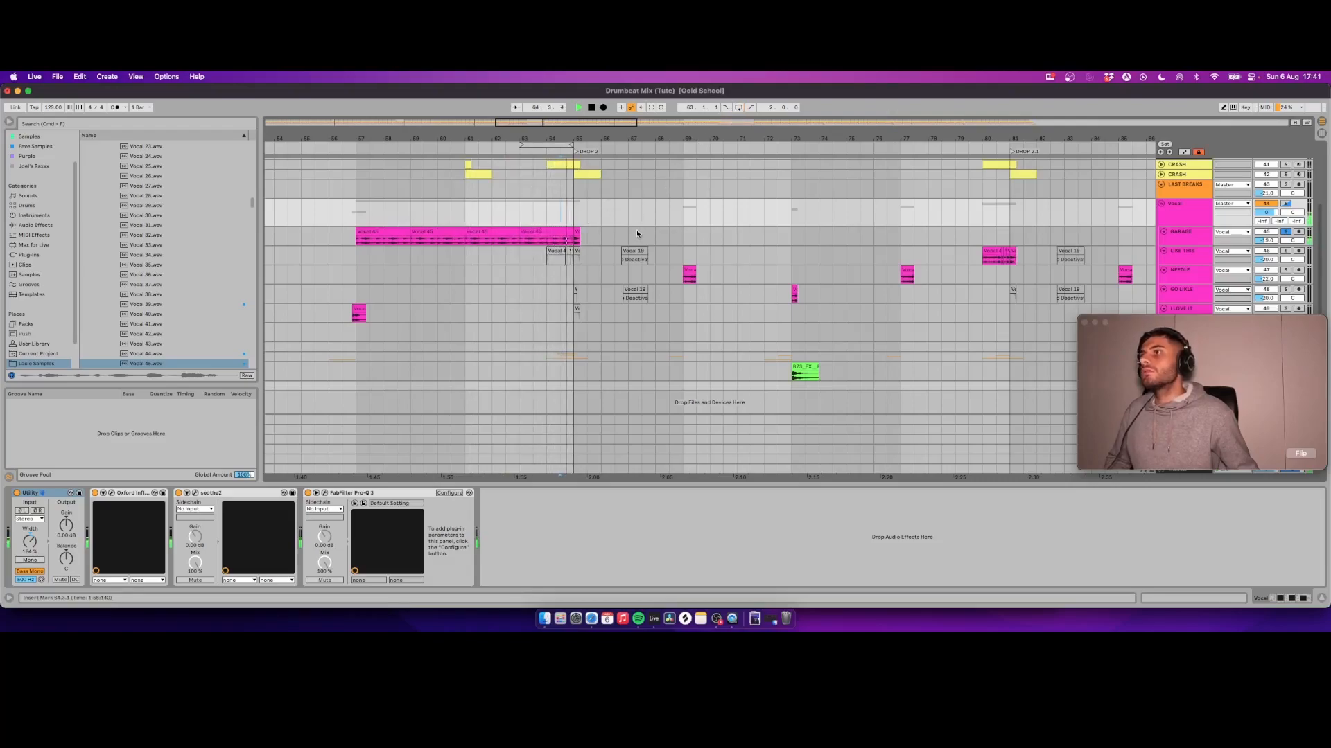
{"action": "left_click_drag", "start_coordinate": [536, 139], "coordinate": [536, 107]}
{"action": "key", "text": "space"}
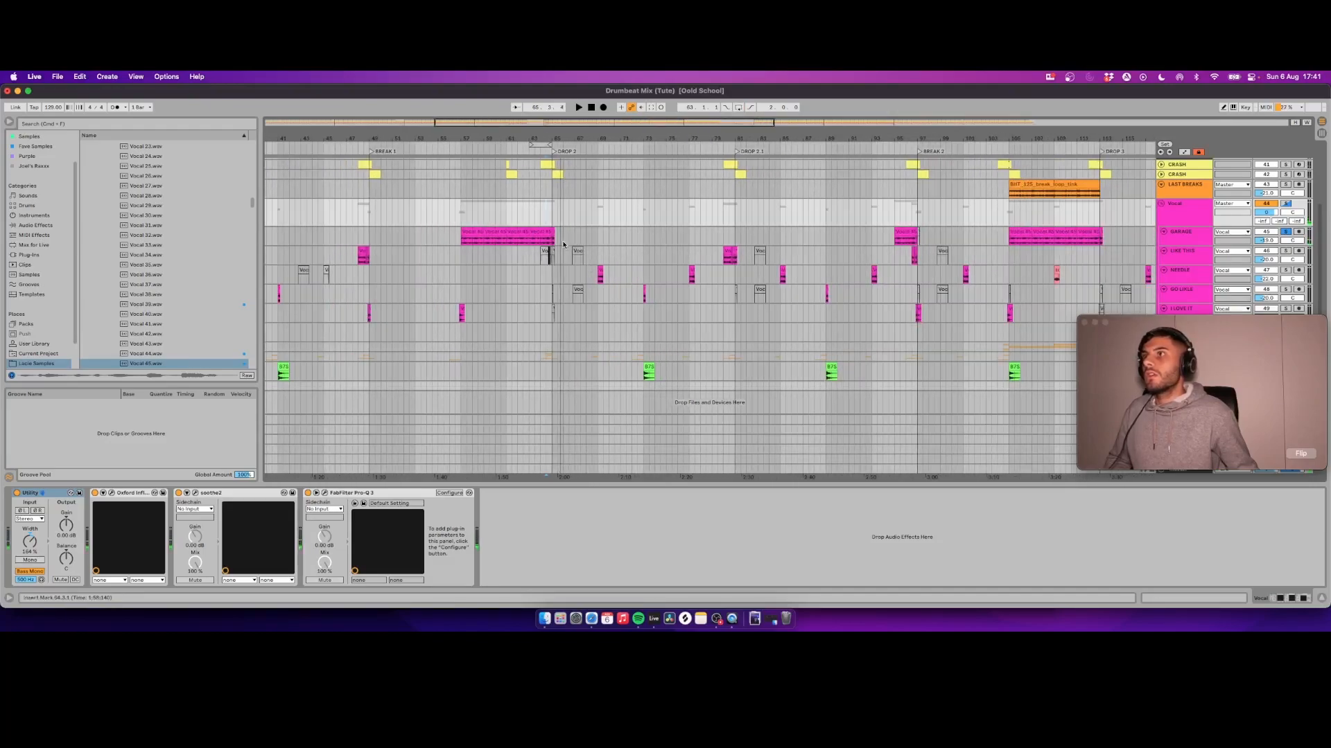
Step: Play the short GARAGE vocal clip leading into DROP 1, and stop playback
{"action": "scroll", "coordinate": [468, 265], "scroll_direction": "left", "scroll_amount": 5}
{"action": "left_click", "coordinate": [474, 240]}
{"action": "scroll", "coordinate": [1085, 251], "scroll_direction": "left", "scroll_amount": 5}
{"action": "left_click", "coordinate": [409, 237]}
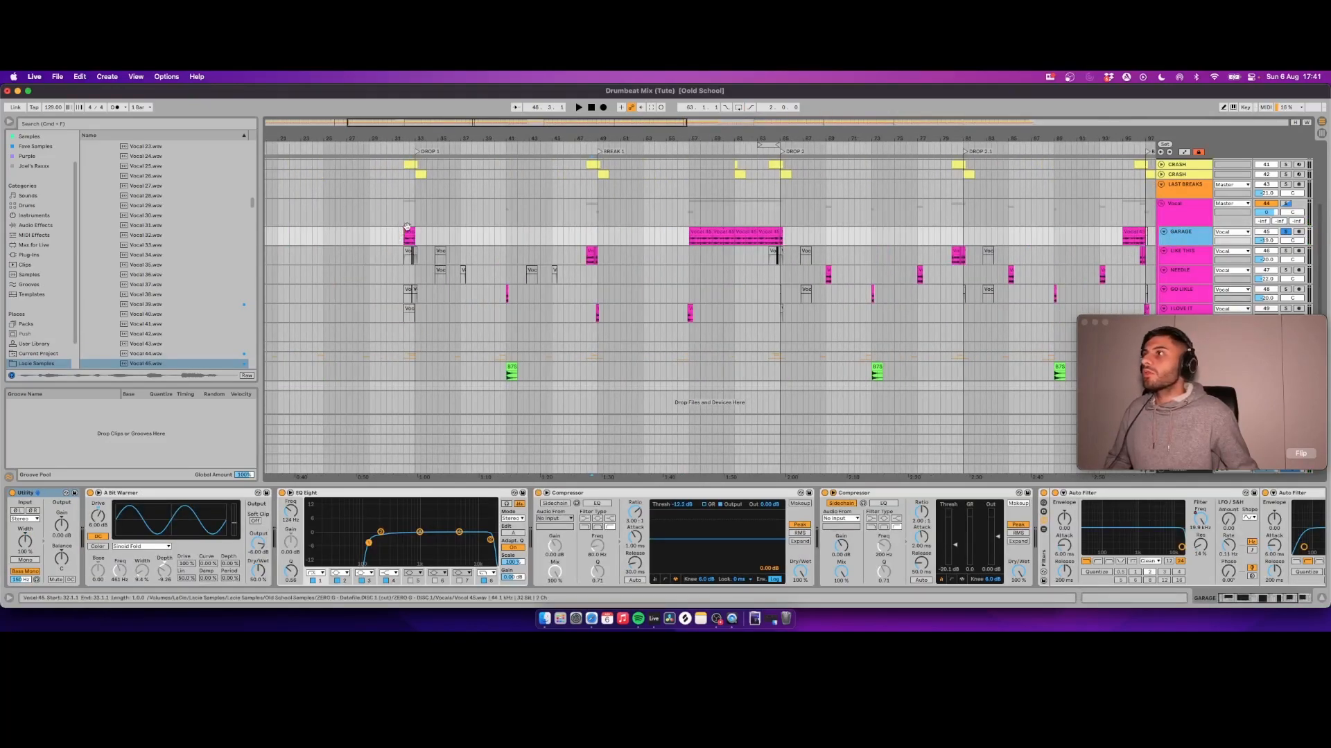
{"action": "key", "text": "space"}
{"action": "key", "text": "space"}
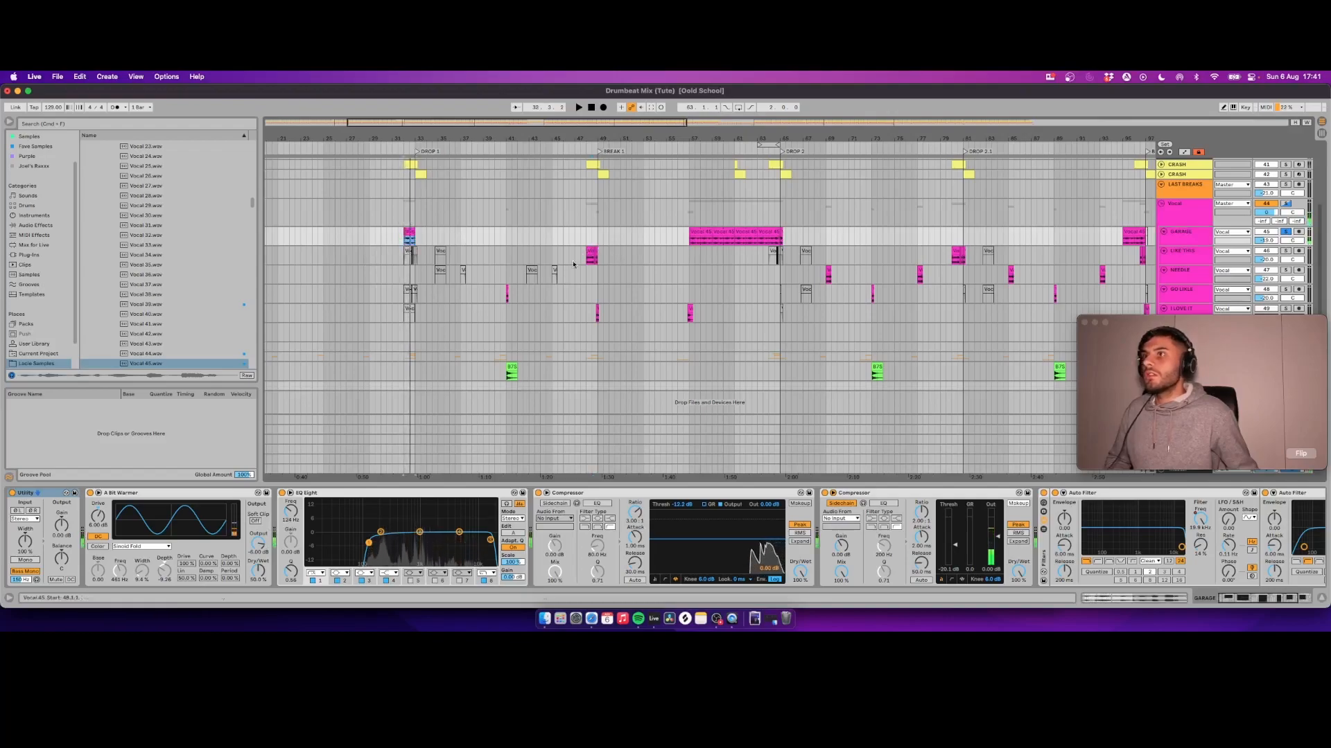
Step: Solo the LIKE THIS track and play its vocal clip at bar 48, just before BREAK 1
{"action": "left_click", "coordinate": [589, 254]}
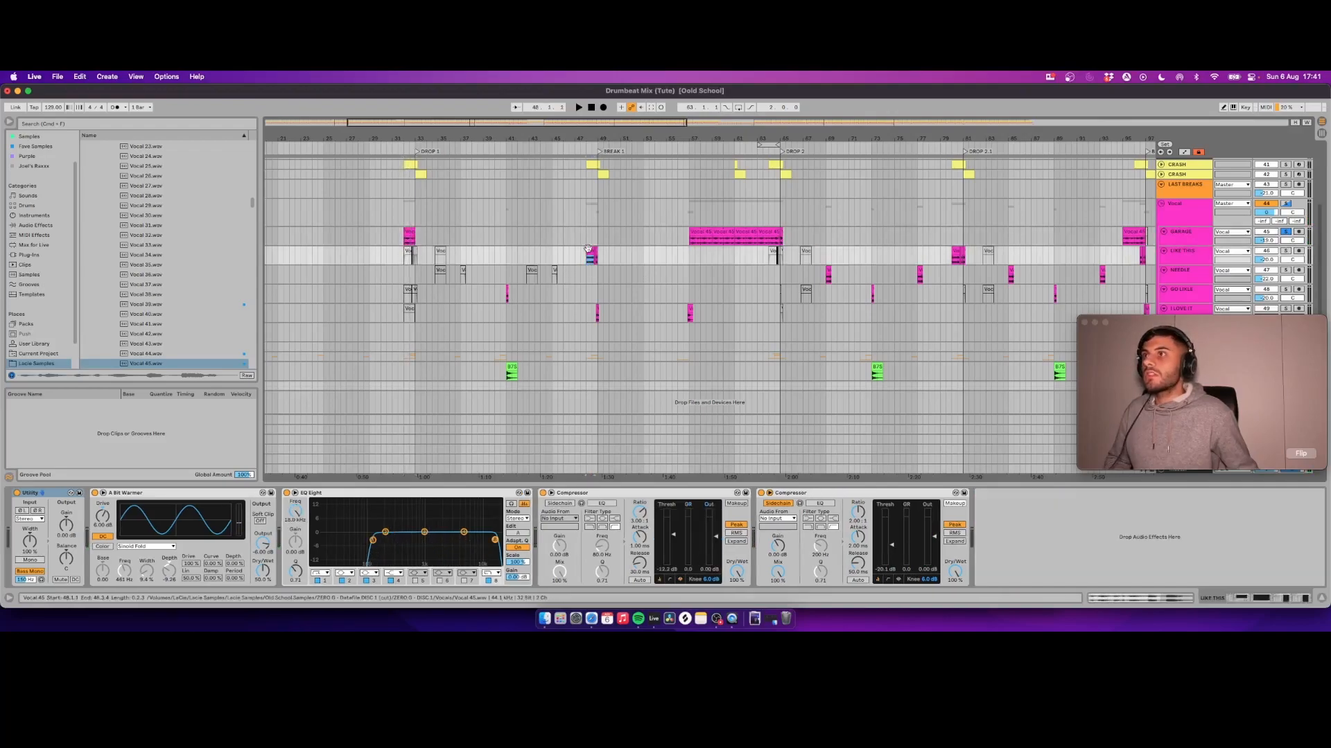
{"action": "key", "text": "space"}
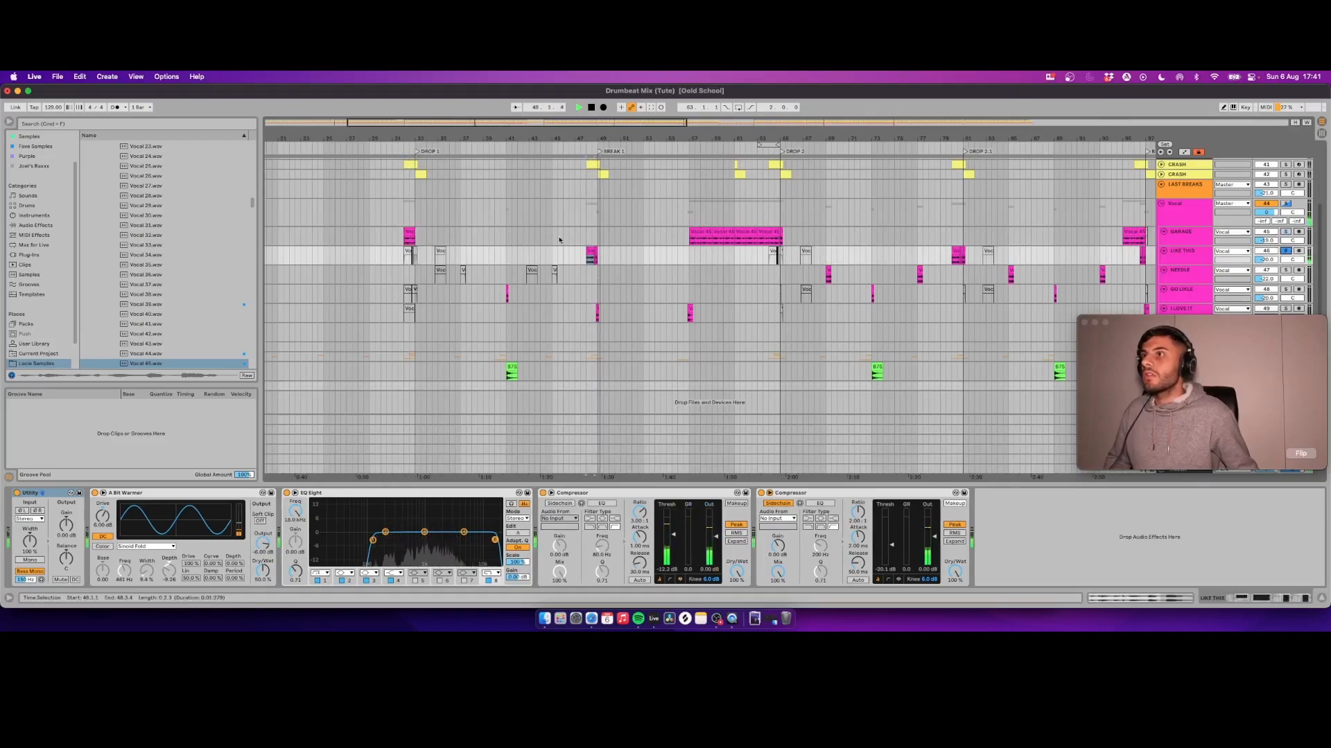
{"action": "key", "text": "space"}
{"action": "left_click_drag", "start_coordinate": [596, 139], "coordinate": [593, 245]}
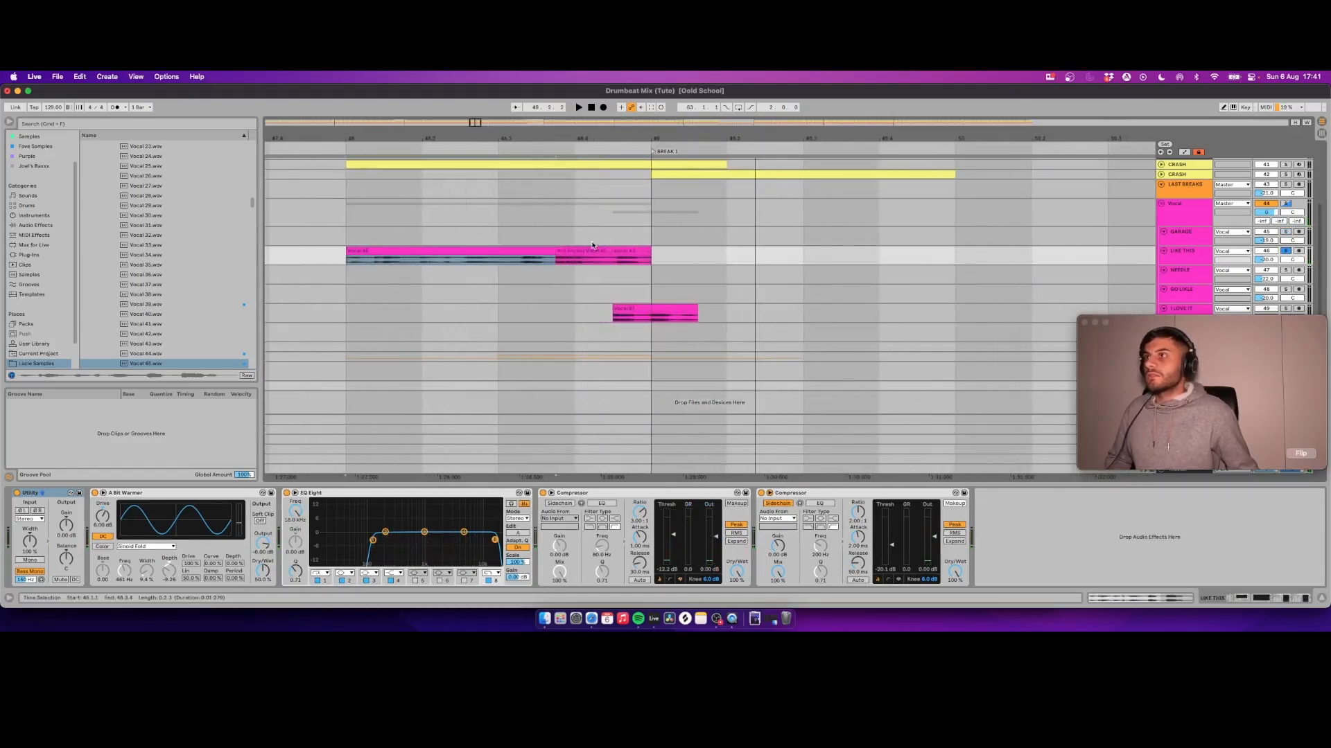
Step: Open the first LIKE THIS clip at bar 48 to examine its warp settings and waveform, and listen to the chopped vocals
{"action": "double_click", "coordinate": [411, 250]}
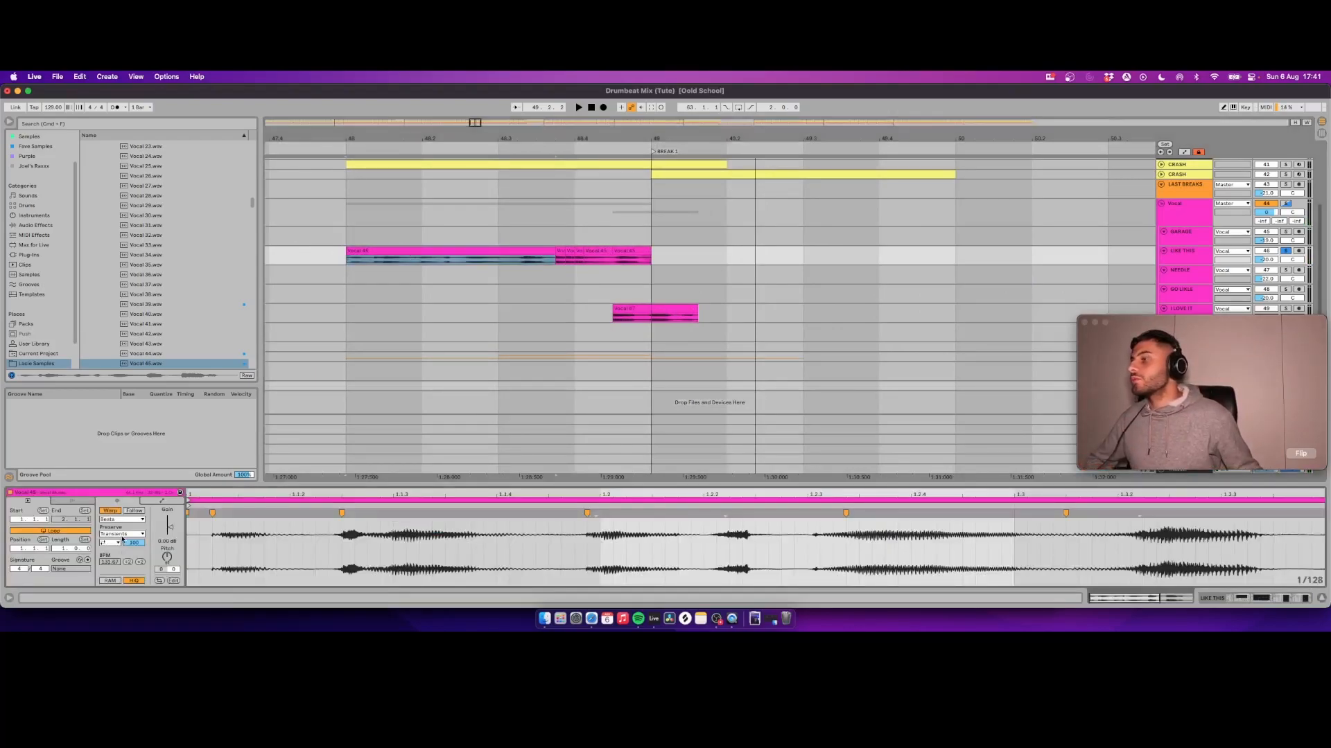
{"action": "key", "text": "space"}
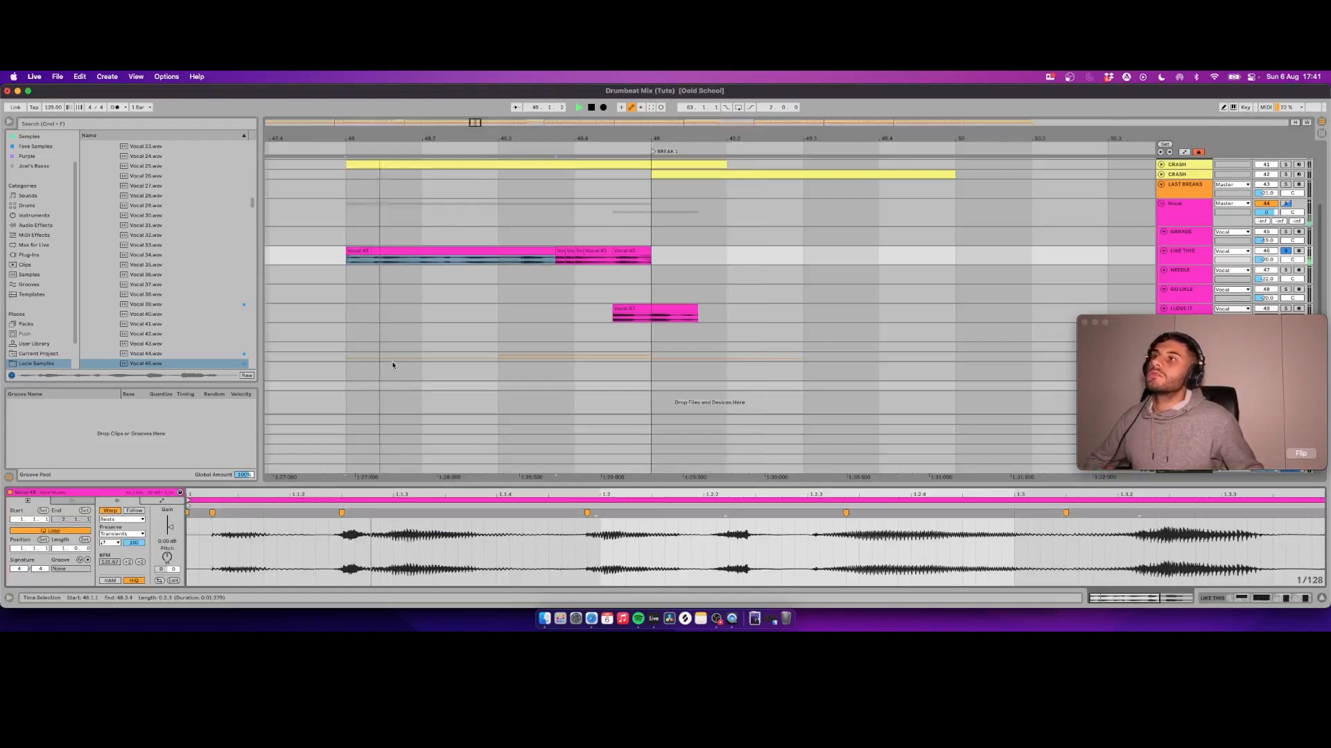
{"action": "key", "text": "space"}
{"action": "key", "text": "space"}
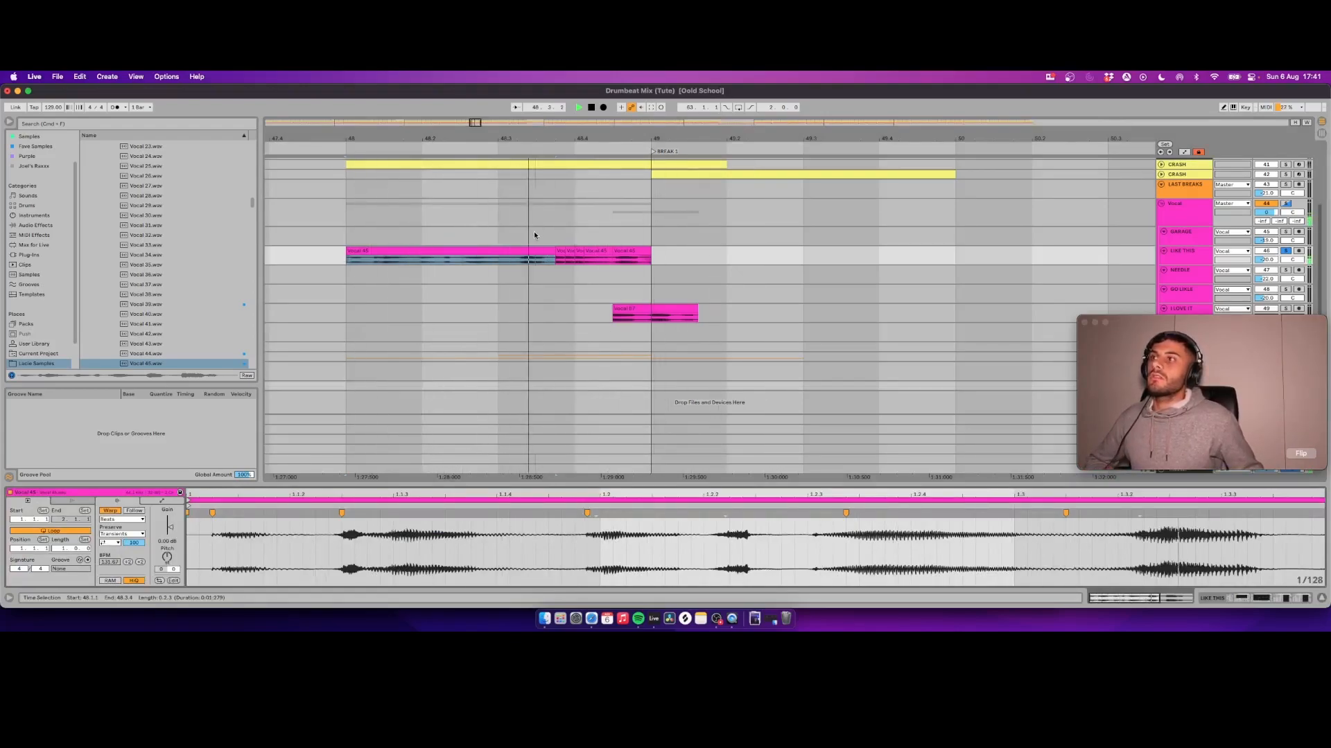
{"action": "key", "text": "space"}
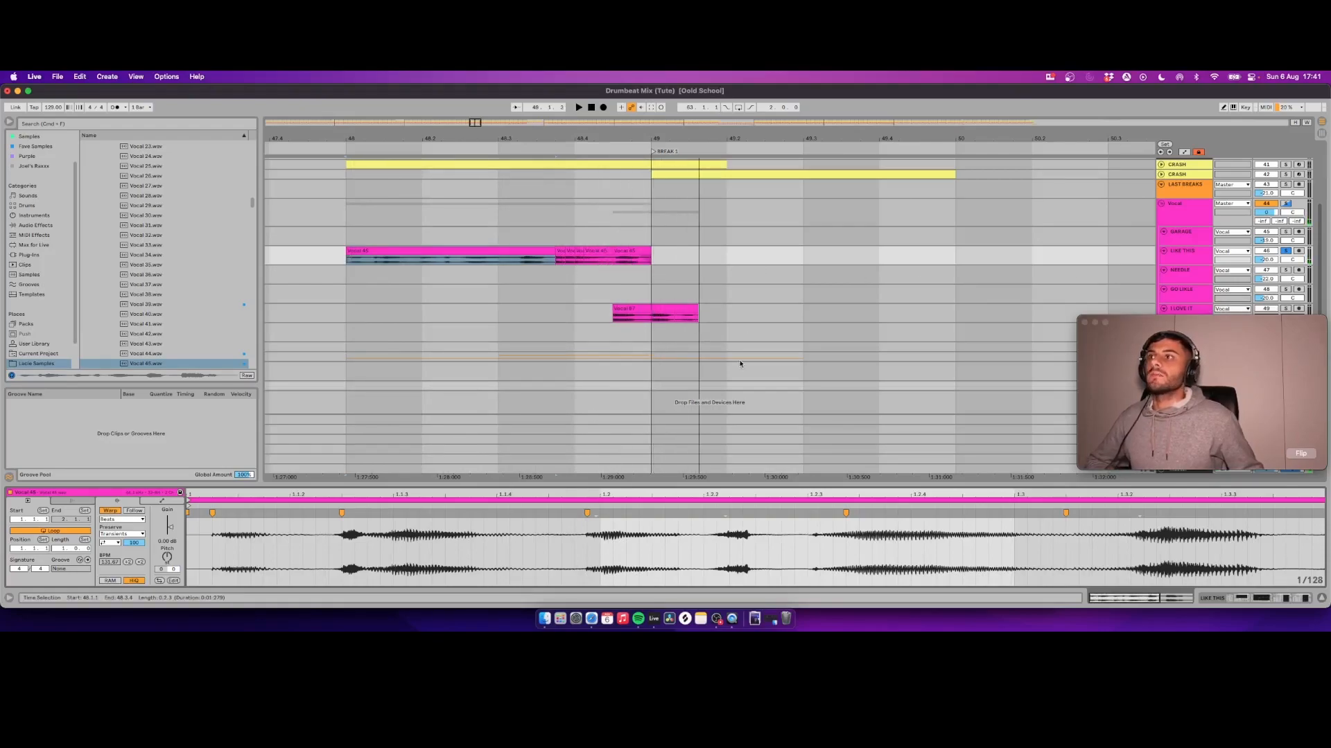
Step: Solo the I LOVE IT track as well and play it together with LIKE THIS from bar 48
{"action": "left_click_drag", "start_coordinate": [1186, 322], "coordinate": [1187, 355]}
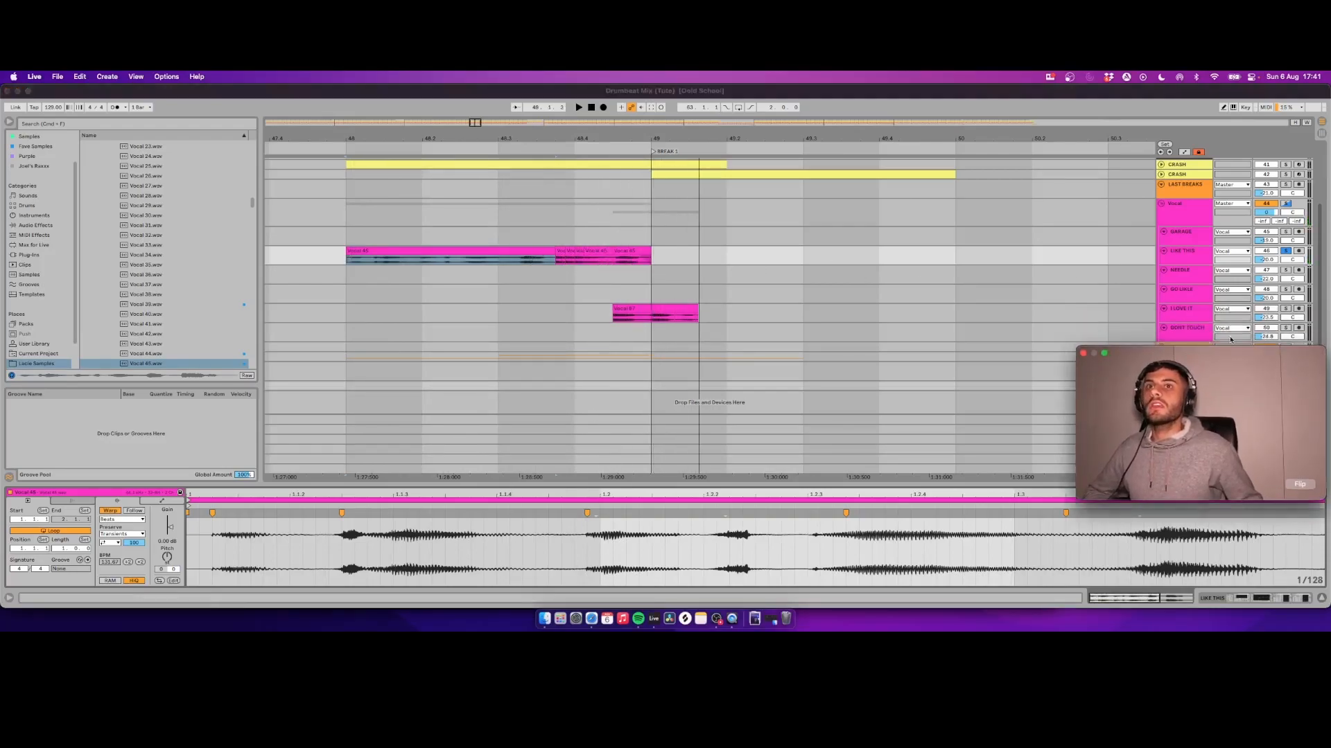
{"action": "left_click", "coordinate": [1287, 309]}
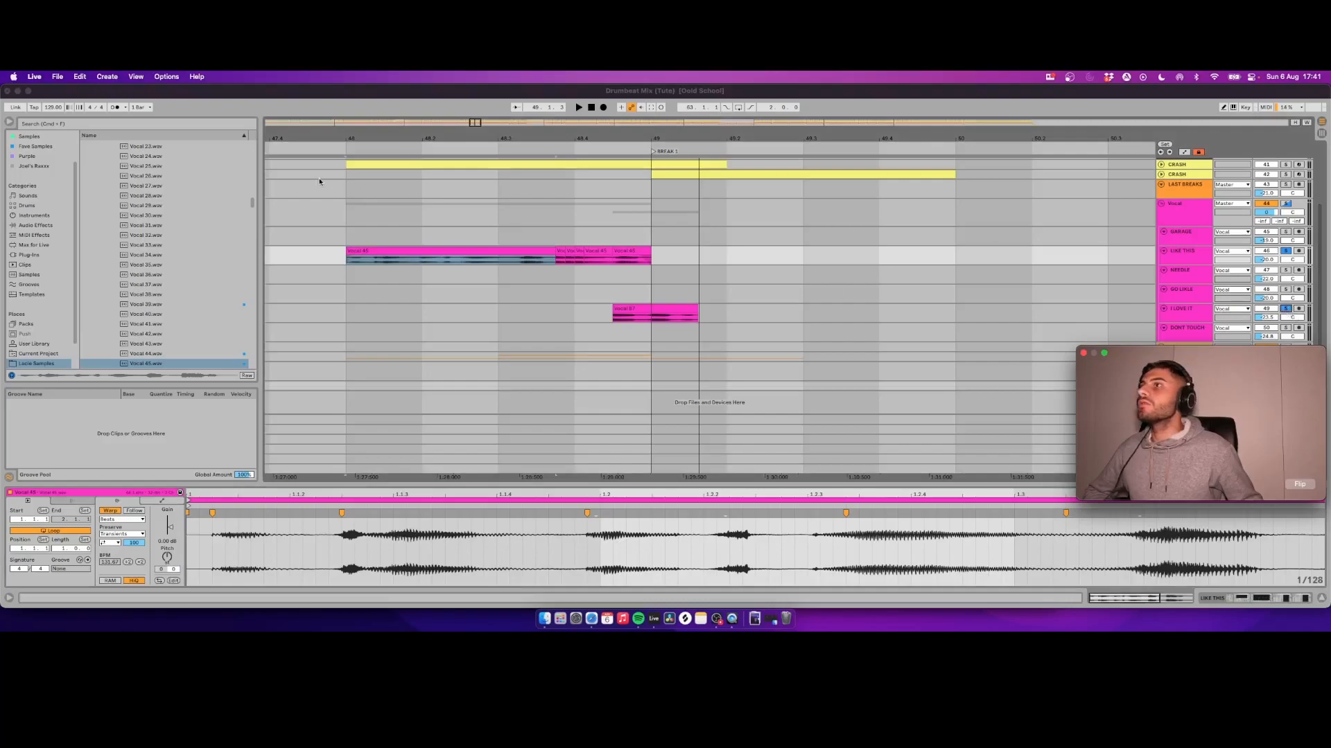
{"action": "left_click", "coordinate": [345, 185]}
{"action": "key", "text": "space"}
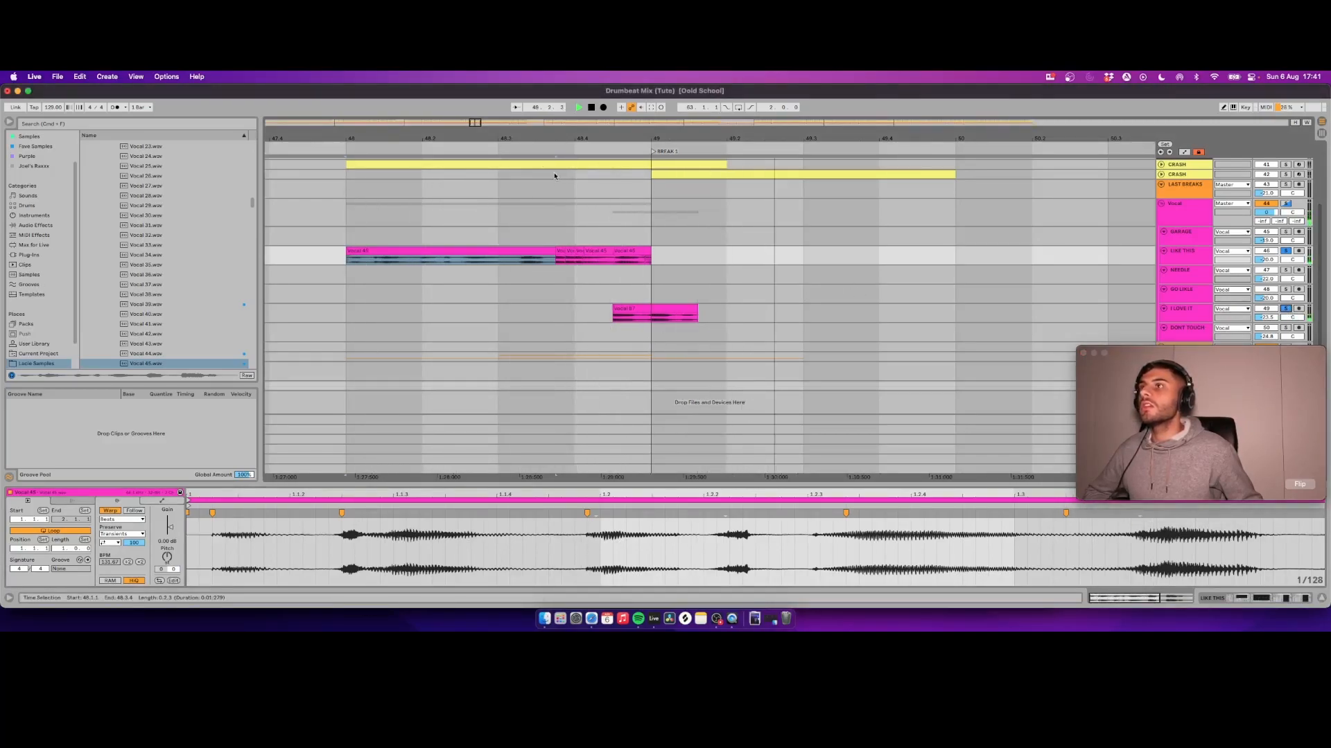
Step: Solo the vocal track directly below NEEDLE and play its clip at bar 41
{"action": "scroll", "coordinate": [624, 264], "scroll_direction": "down", "scroll_amount": 10}
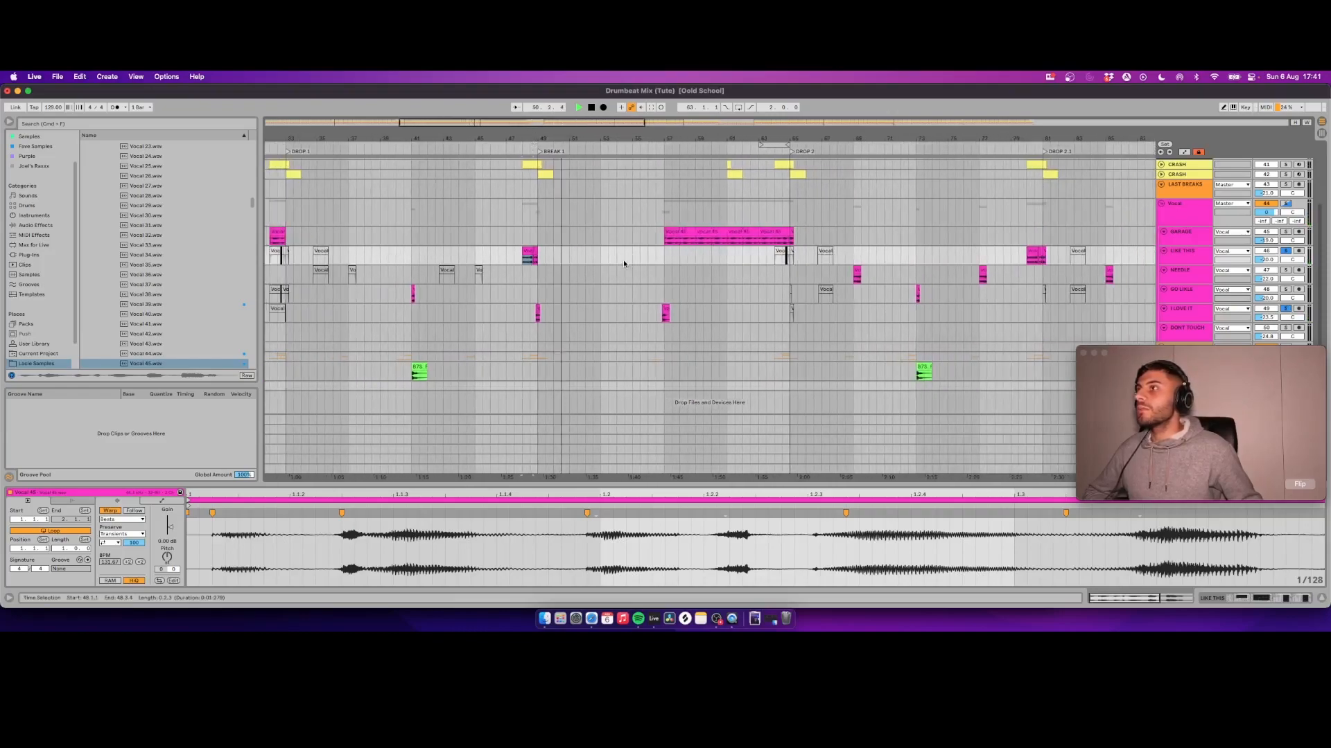
{"action": "scroll", "coordinate": [623, 264], "scroll_direction": "left", "scroll_amount": 5}
{"action": "key", "text": "space"}
{"action": "left_click", "coordinate": [563, 275]}
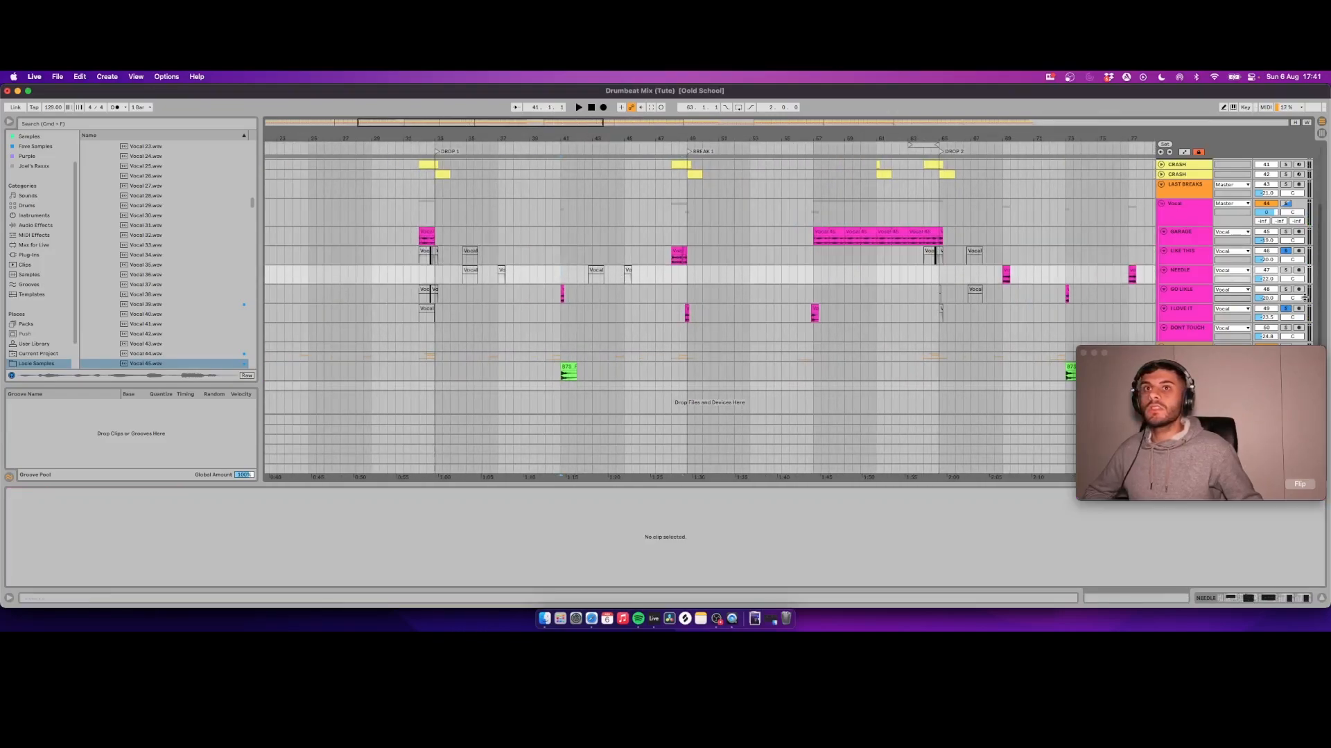
{"action": "key", "text": "space"}
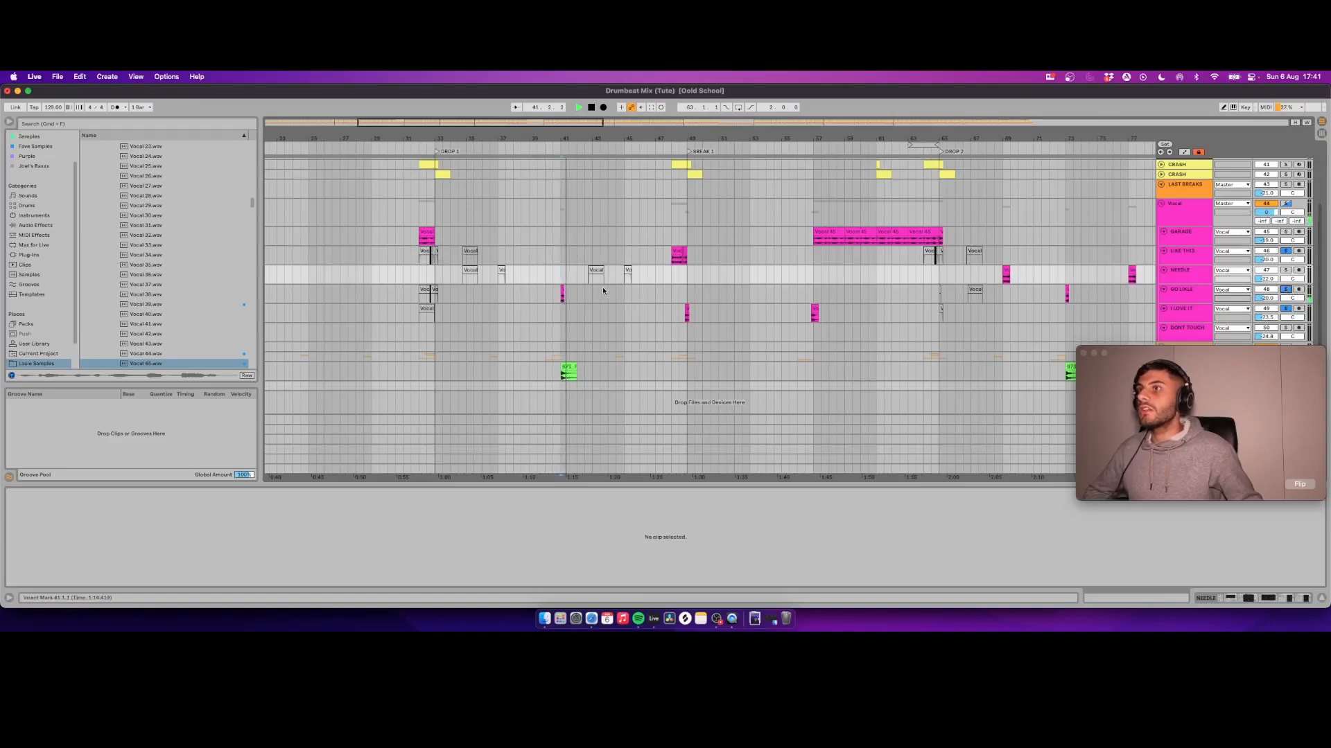
Step: Solo the NEEDLE track, listen to its vocal clips at bars 69 and 77, and stop playback
{"action": "scroll", "coordinate": [717, 333], "scroll_direction": "right", "scroll_amount": 3}
{"action": "scroll", "coordinate": [717, 332], "scroll_direction": "right", "scroll_amount": 5}
{"action": "key", "text": "space"}
{"action": "left_click", "coordinate": [764, 275]}
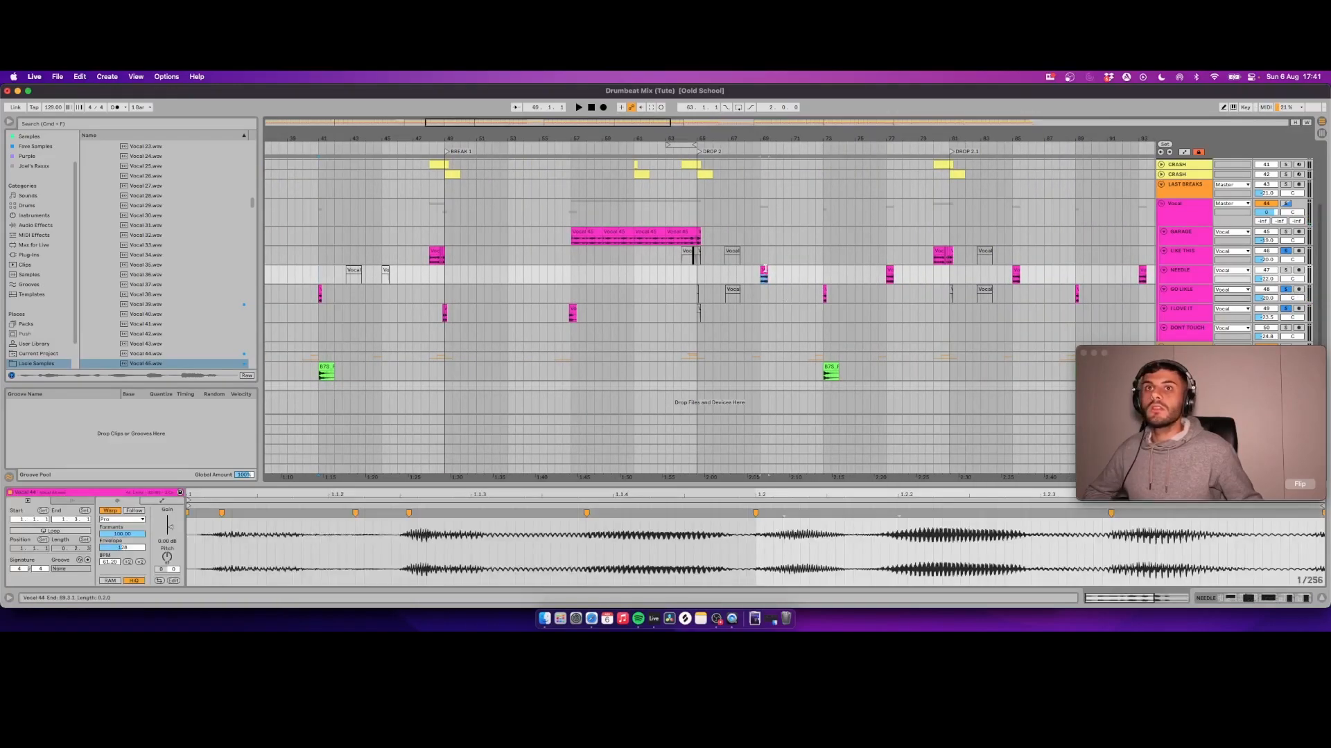
{"action": "key", "text": "space"}
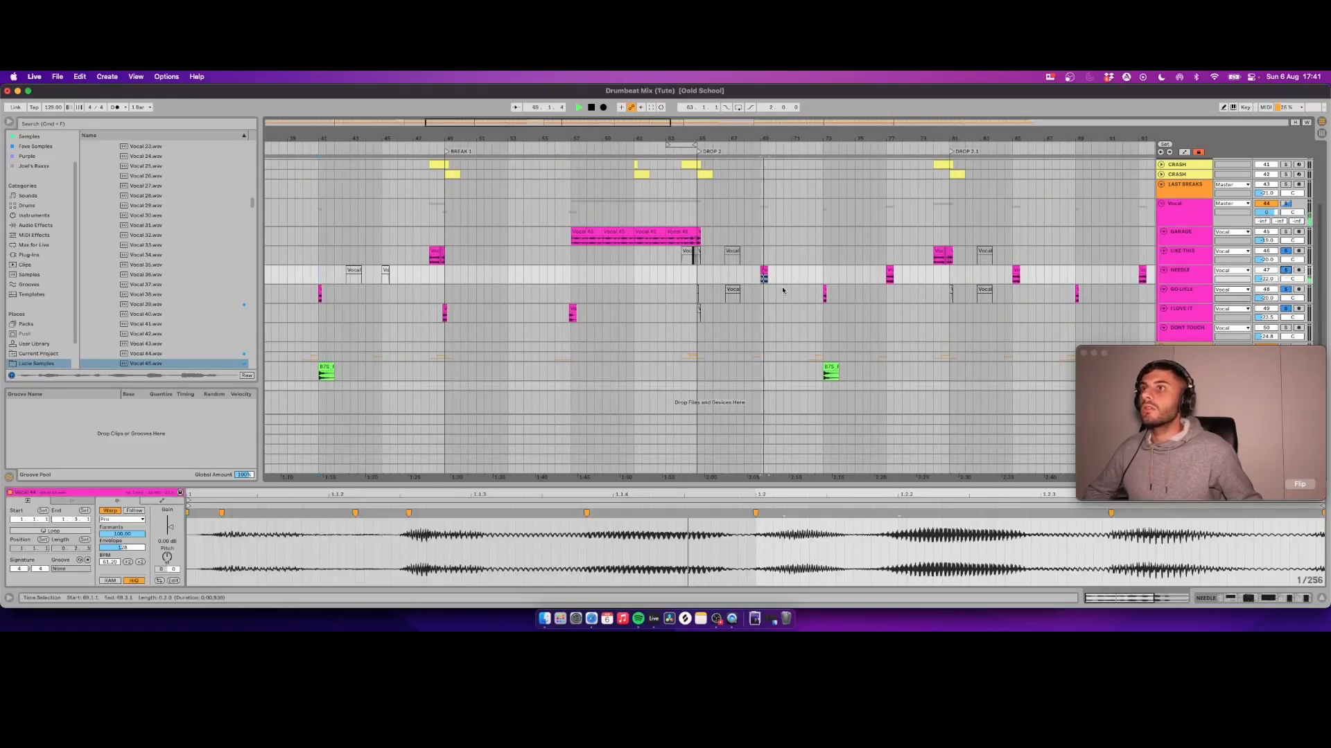
{"action": "scroll", "coordinate": [794, 303], "scroll_direction": "right", "scroll_amount": 3}
{"action": "key", "text": "space"}
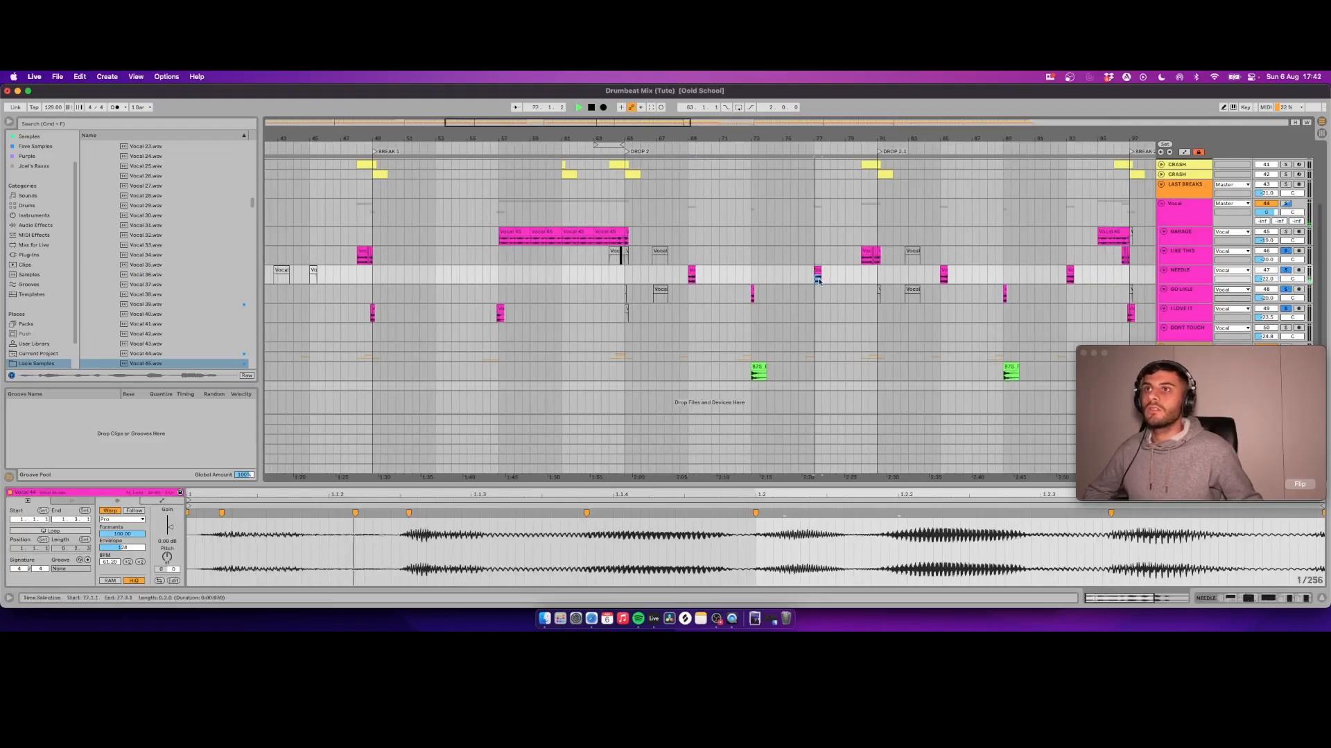
{"action": "scroll", "coordinate": [818, 277], "scroll_direction": "right", "scroll_amount": 5}
{"action": "key", "text": "space"}
Step: Look along the vocal tracks from bar 89, play the I LOVE IT clip at 104.4.3, and return to the wider arrangement
{"action": "left_click", "coordinate": [844, 283]}
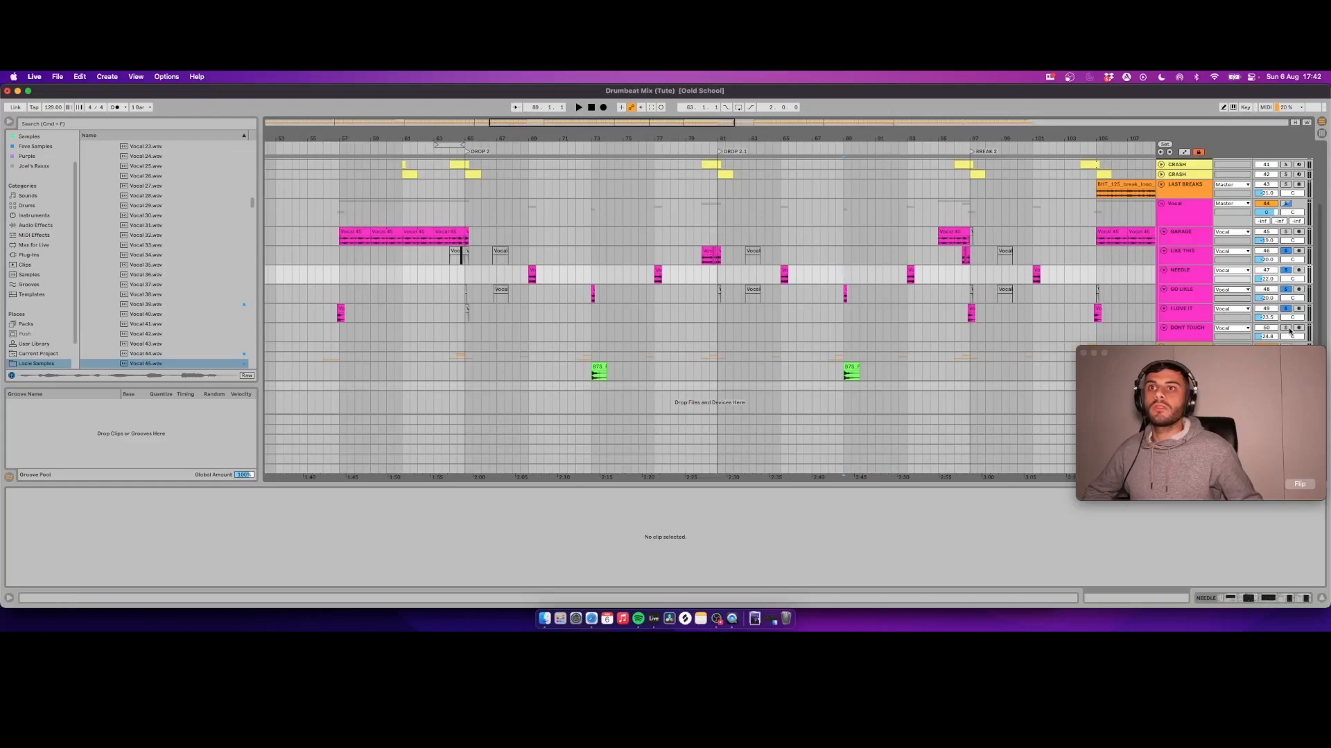
{"action": "scroll", "coordinate": [967, 319], "scroll_direction": "right", "scroll_amount": 10}
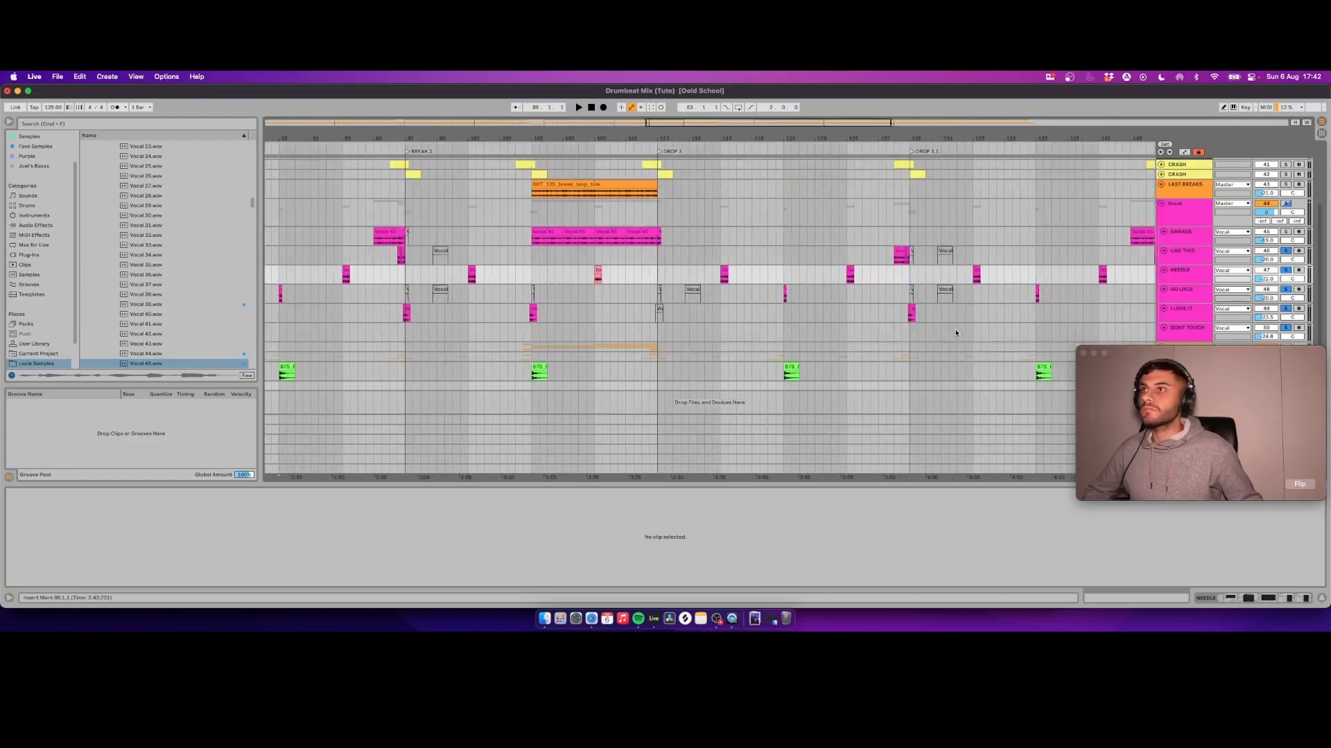
{"action": "scroll", "coordinate": [929, 326], "scroll_direction": "left", "scroll_amount": 4}
{"action": "left_click", "coordinate": [905, 310]}
{"action": "key", "text": "space"}
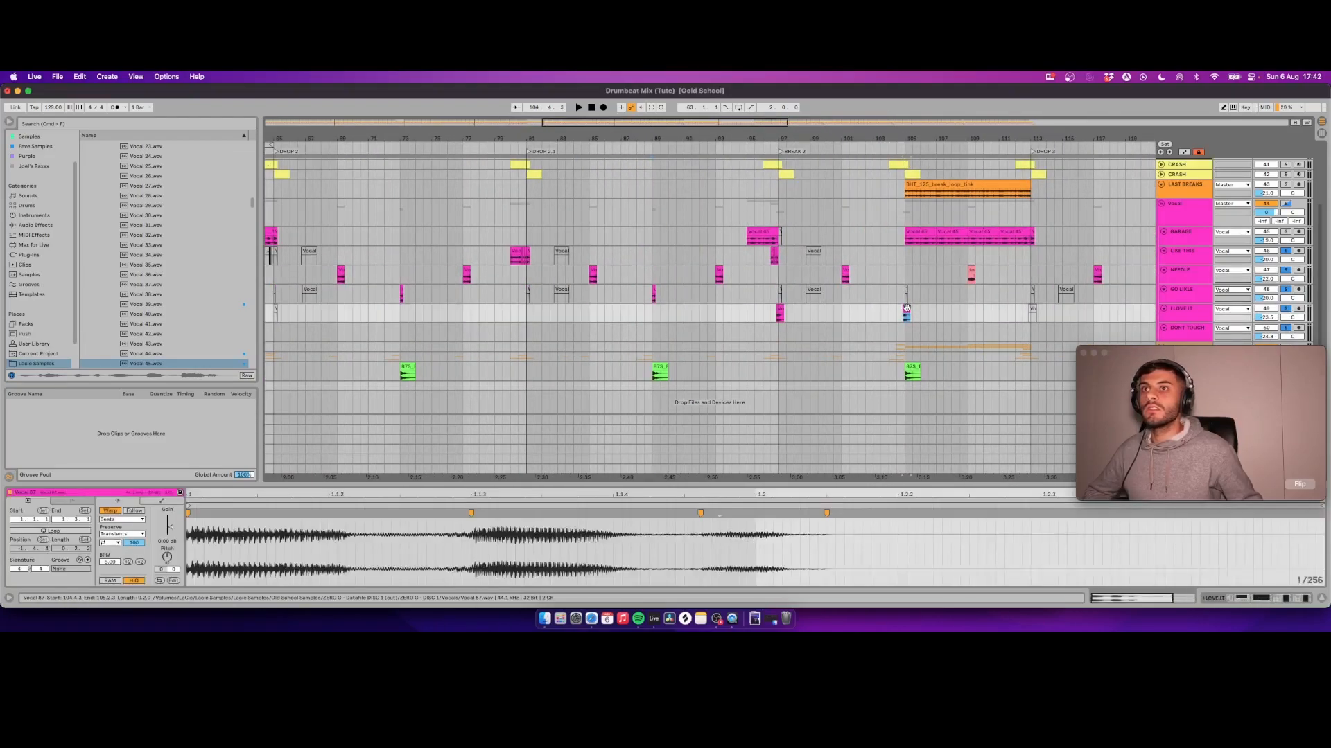
{"action": "scroll", "coordinate": [901, 315], "scroll_direction": "left", "scroll_amount": 14}
{"action": "key", "text": "space"}
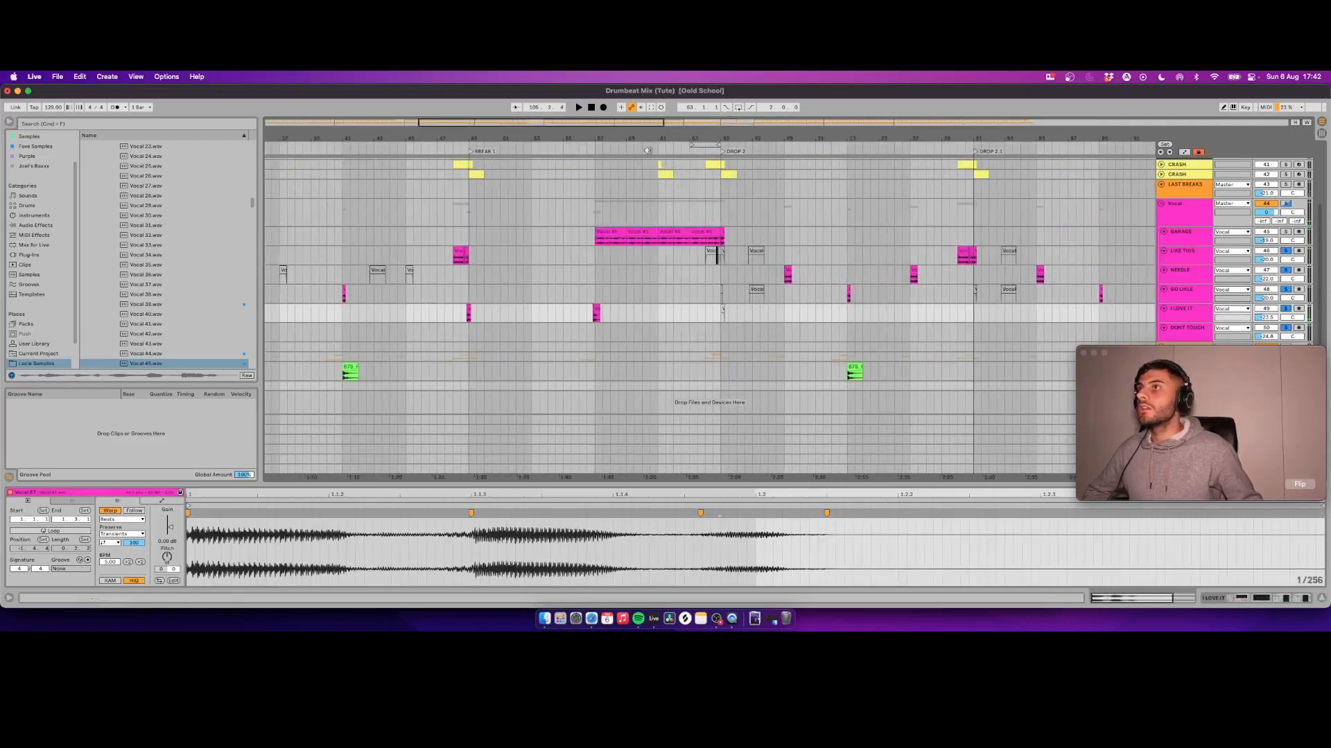
{"action": "left_click_drag", "start_coordinate": [645, 137], "coordinate": [502, 163]}
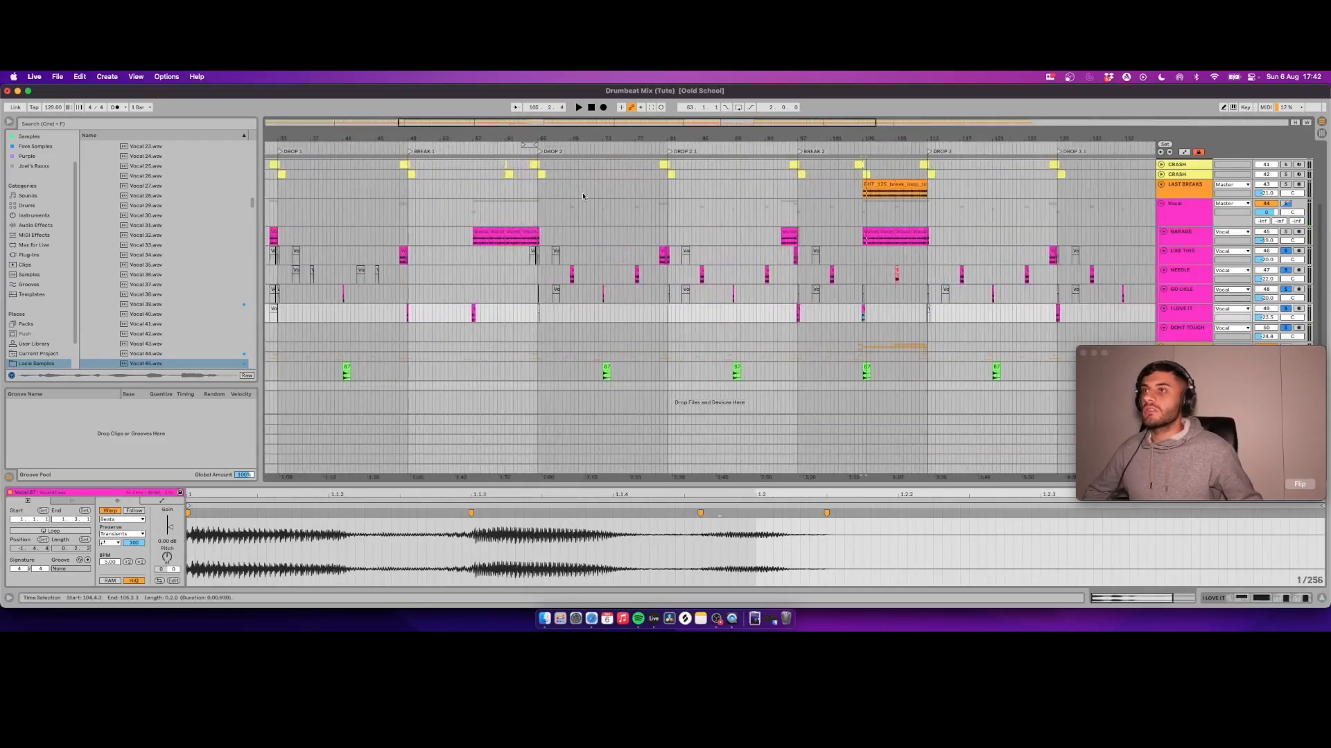
Step: Examine the GARAGE vocal clips from bar 57 to 65 and the vocal placement around the surrounding breaks and drops
{"action": "left_click", "coordinate": [511, 205]}
{"action": "scroll", "coordinate": [521, 209], "scroll_direction": "left", "scroll_amount": 5}
{"action": "left_click_drag", "start_coordinate": [643, 140], "coordinate": [725, 279]}
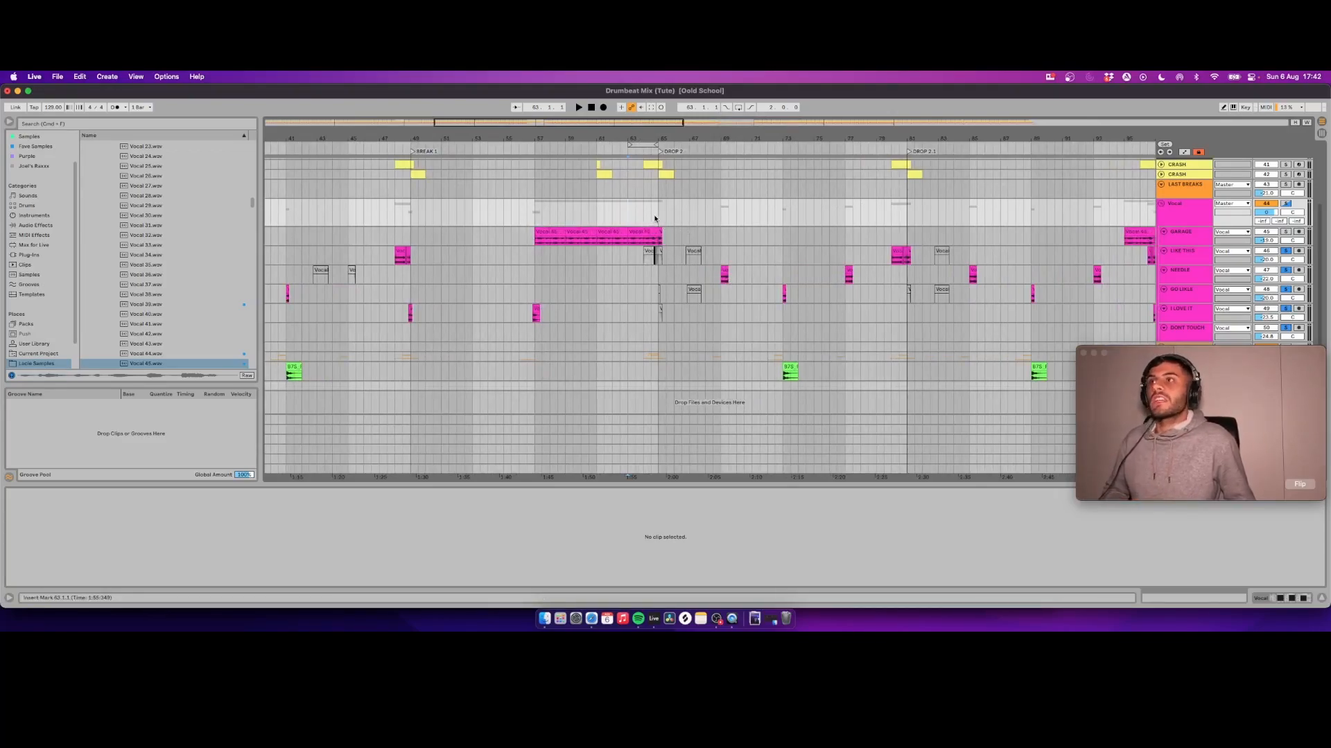
{"action": "left_click_drag", "start_coordinate": [535, 241], "coordinate": [630, 239]}
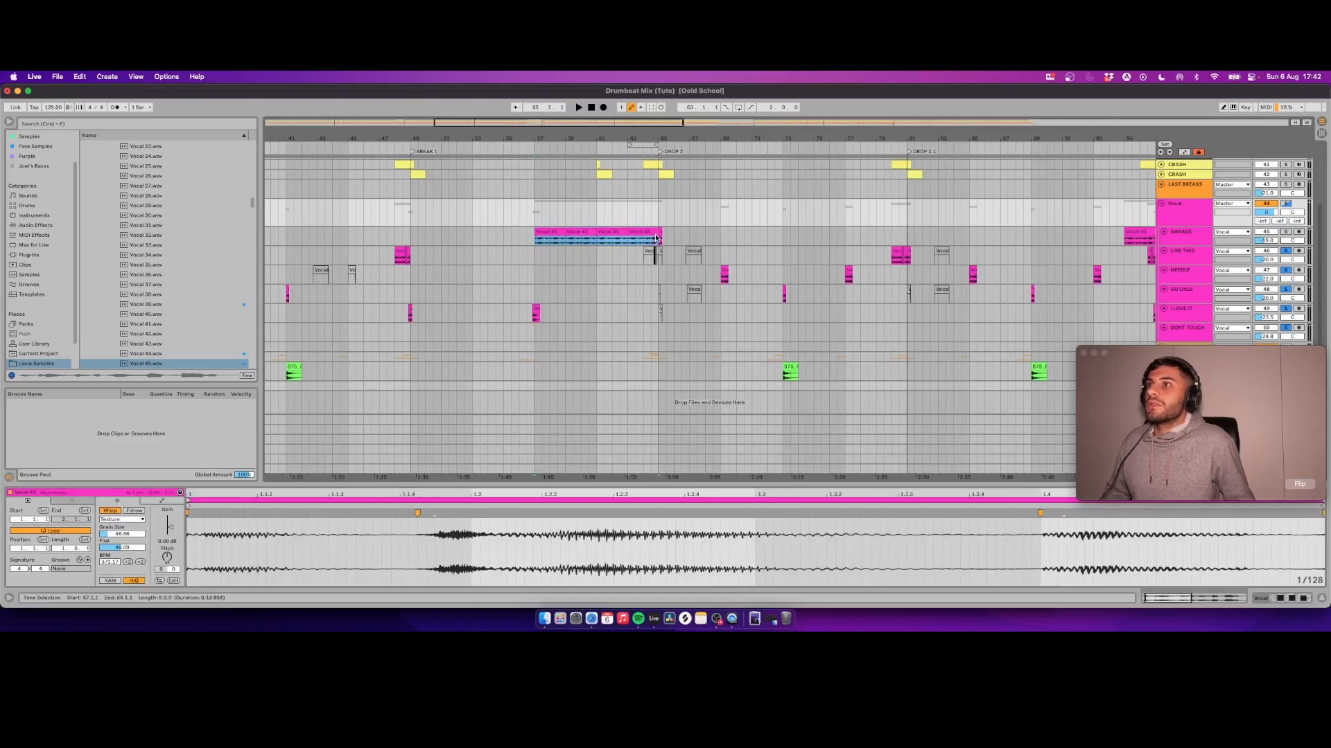
{"action": "left_click", "coordinate": [609, 215]}
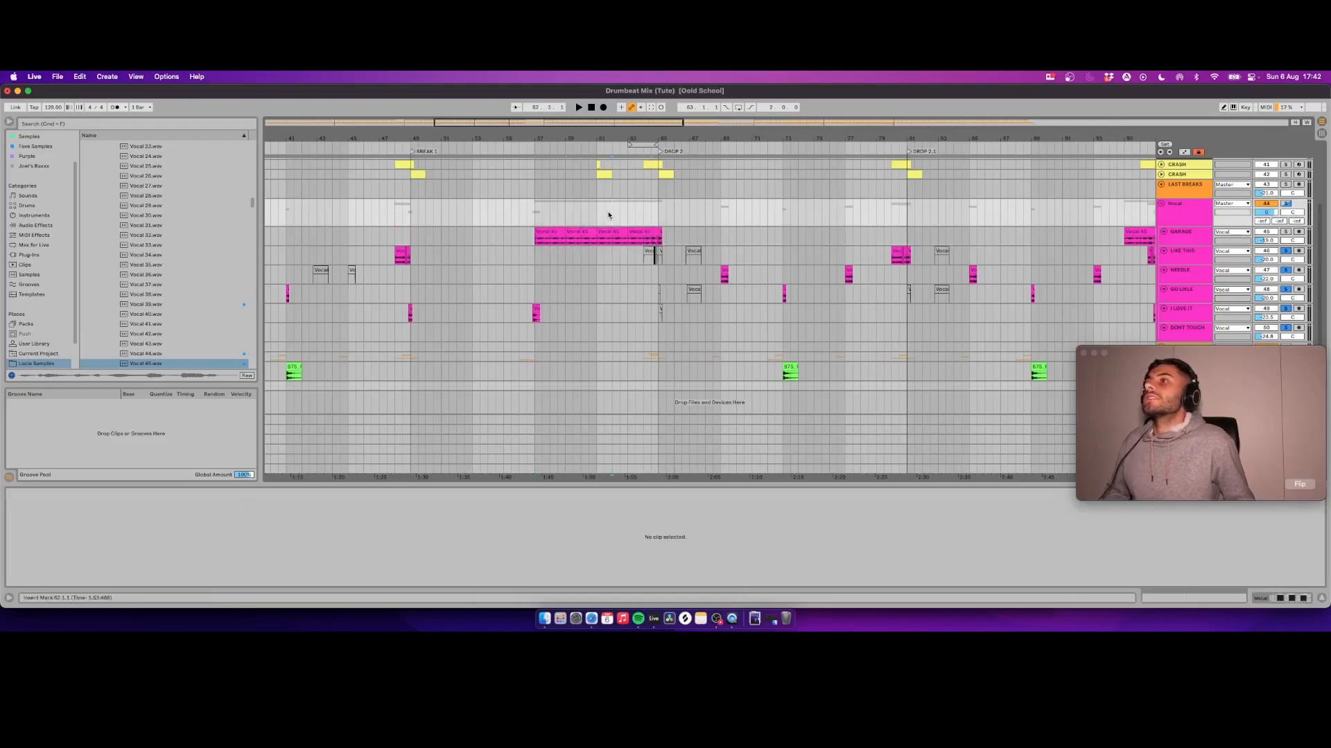
{"action": "scroll", "coordinate": [654, 217], "scroll_direction": "right", "scroll_amount": 5}
{"action": "left_click_drag", "start_coordinate": [591, 139], "coordinate": [591, 123]}
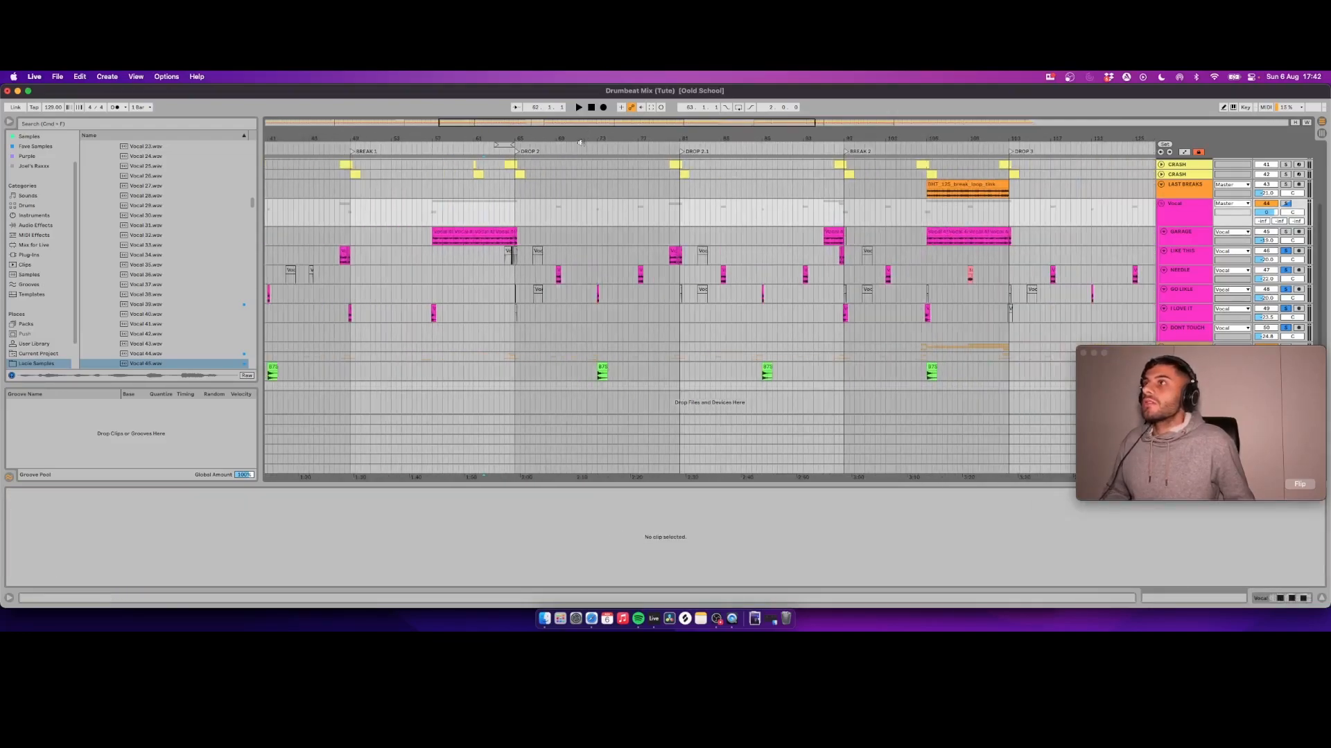
{"action": "scroll", "coordinate": [592, 194], "scroll_direction": "left", "scroll_amount": 4}
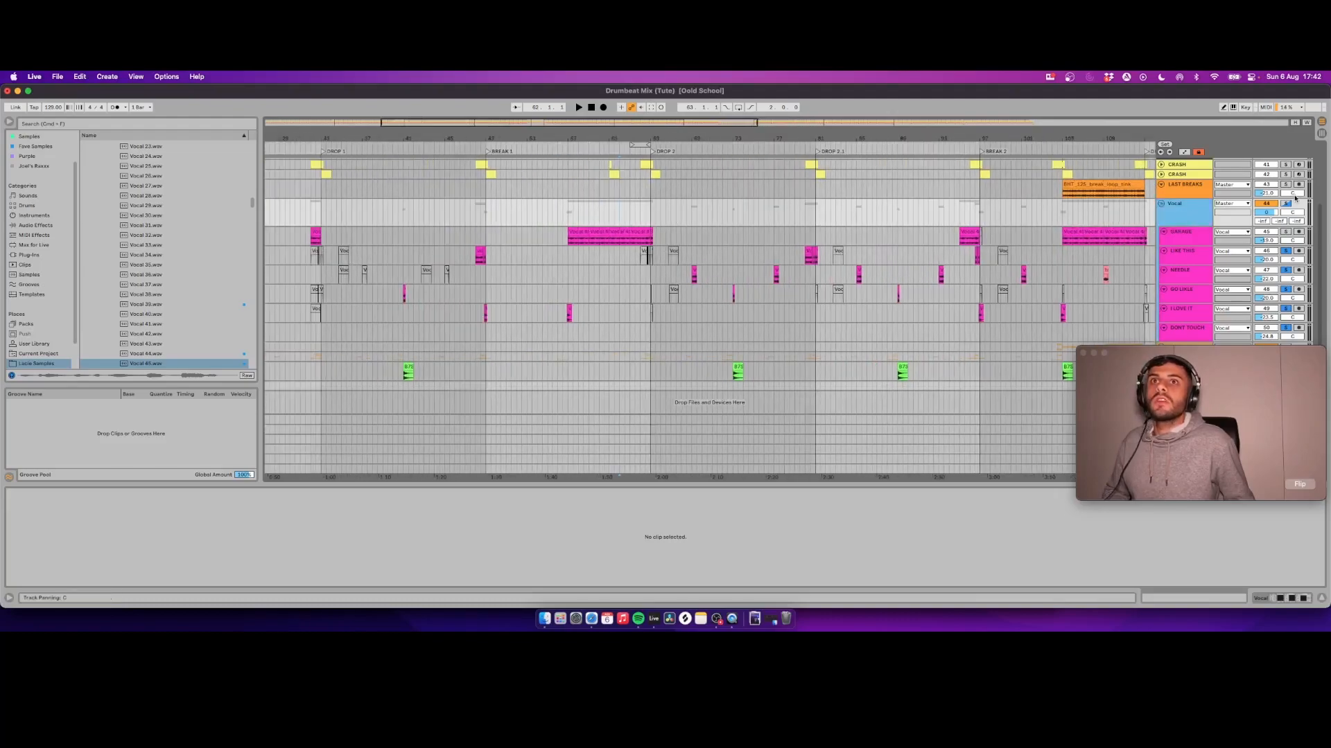
Step: Inspect the effects chains of the GARAGE, LIKE THIS and NEEDLE vocal tracks in turn
{"action": "left_click", "coordinate": [1183, 234]}
{"action": "left_click", "coordinate": [1250, 597]}
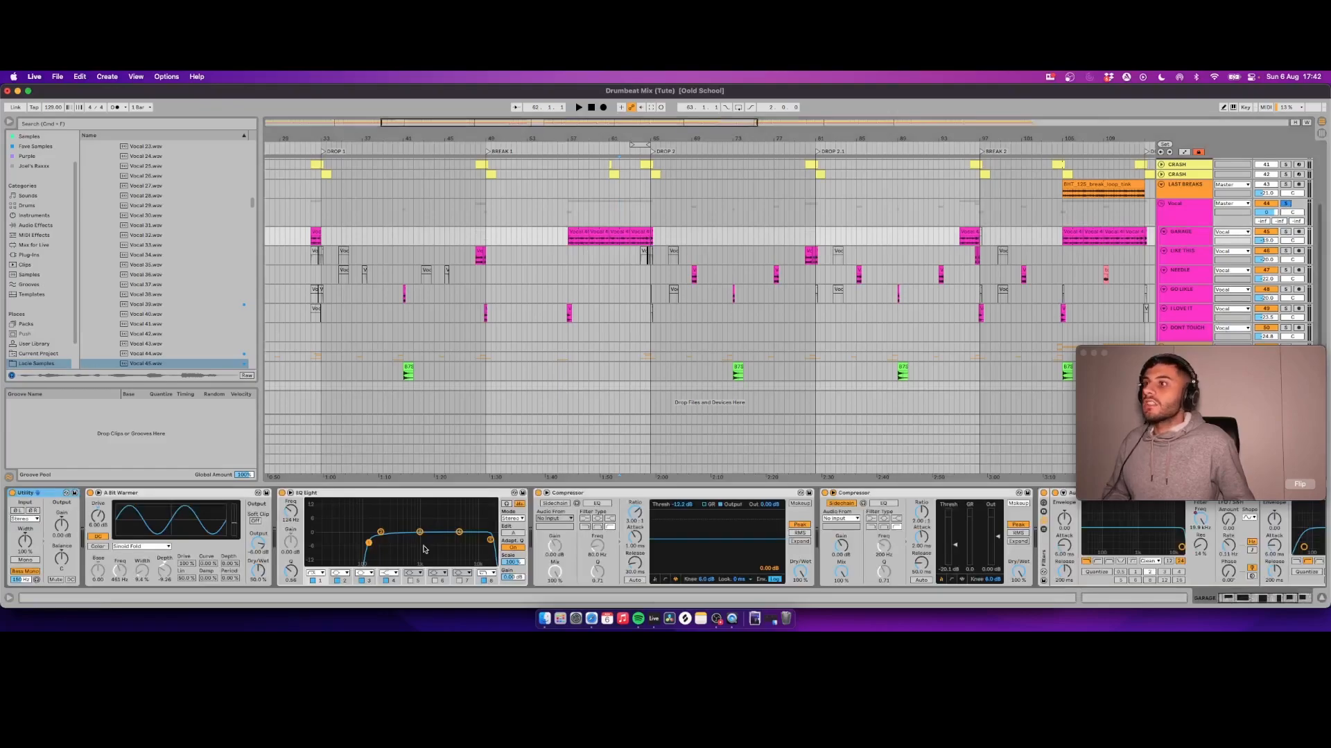
{"action": "left_click", "coordinate": [1195, 253]}
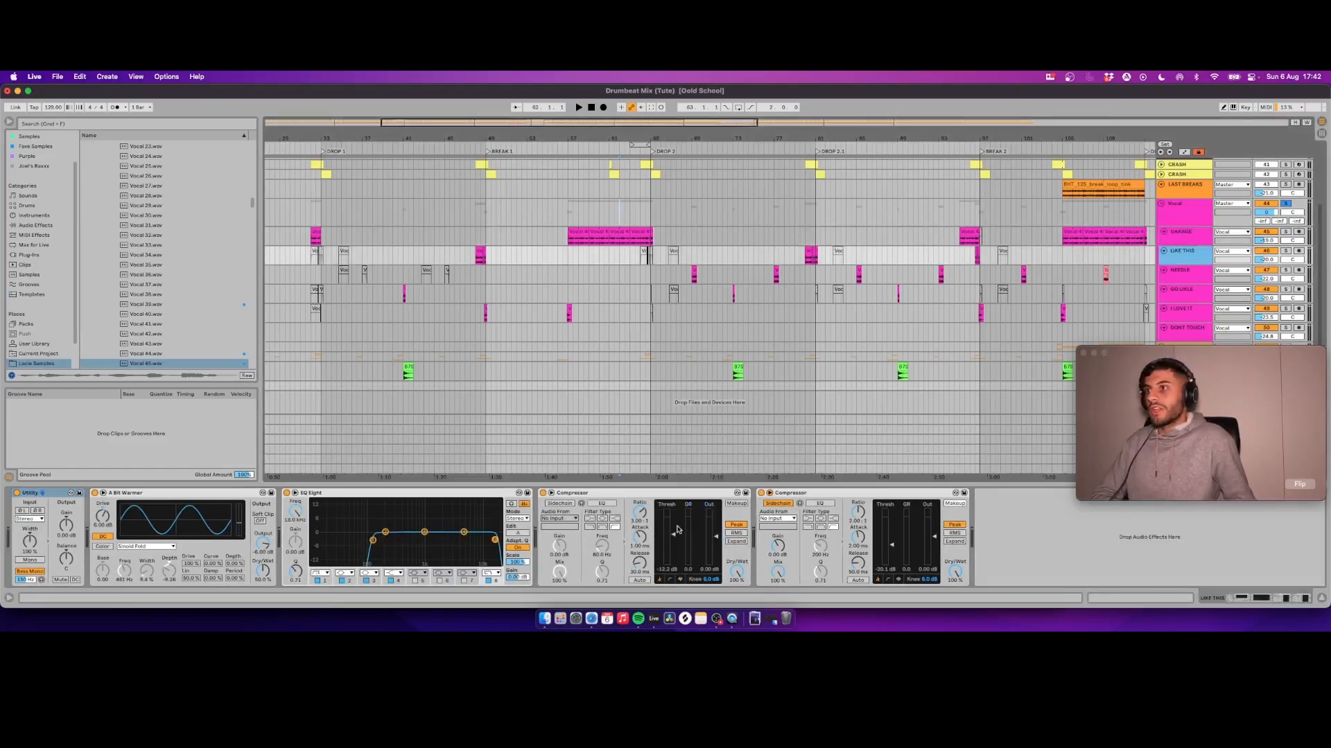
{"action": "key", "text": "Down"}
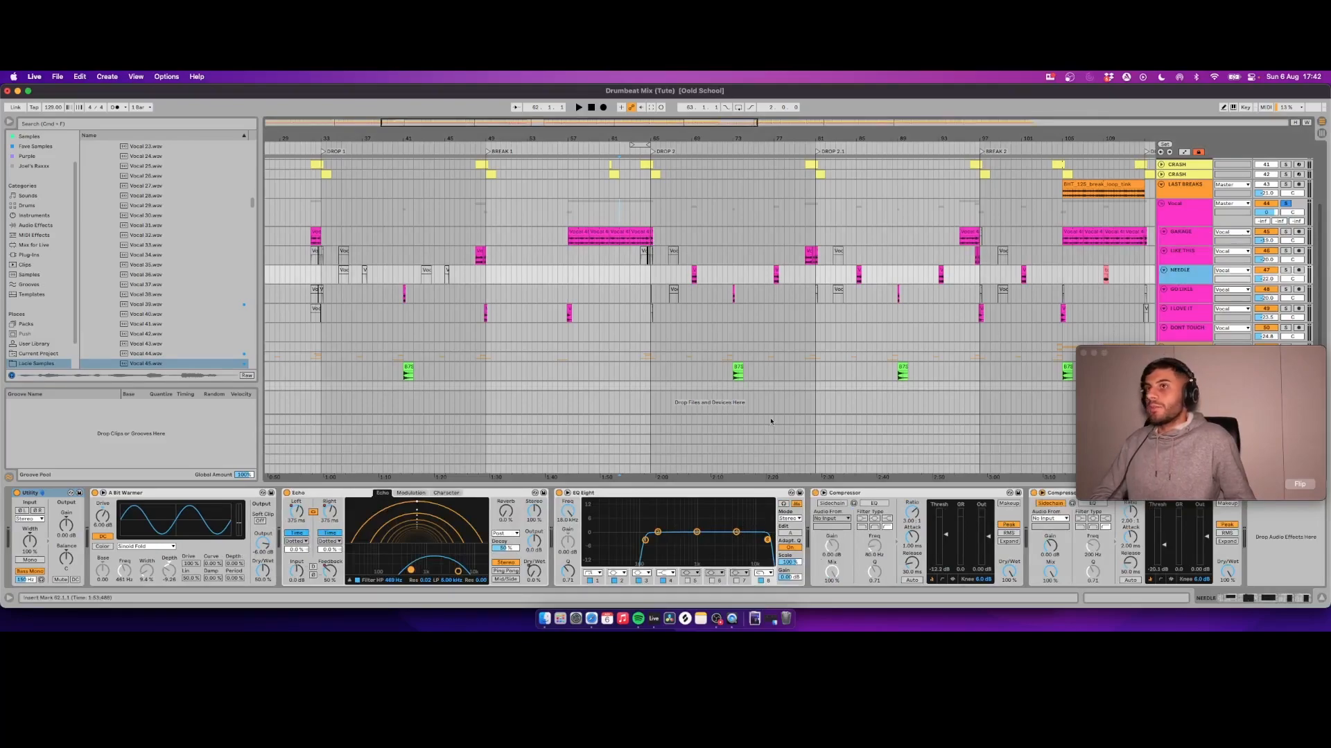
Step: Solo the NEEDLE track and show the automation of its Echo left delay time in the arrangement
{"action": "left_click", "coordinate": [1284, 270]}
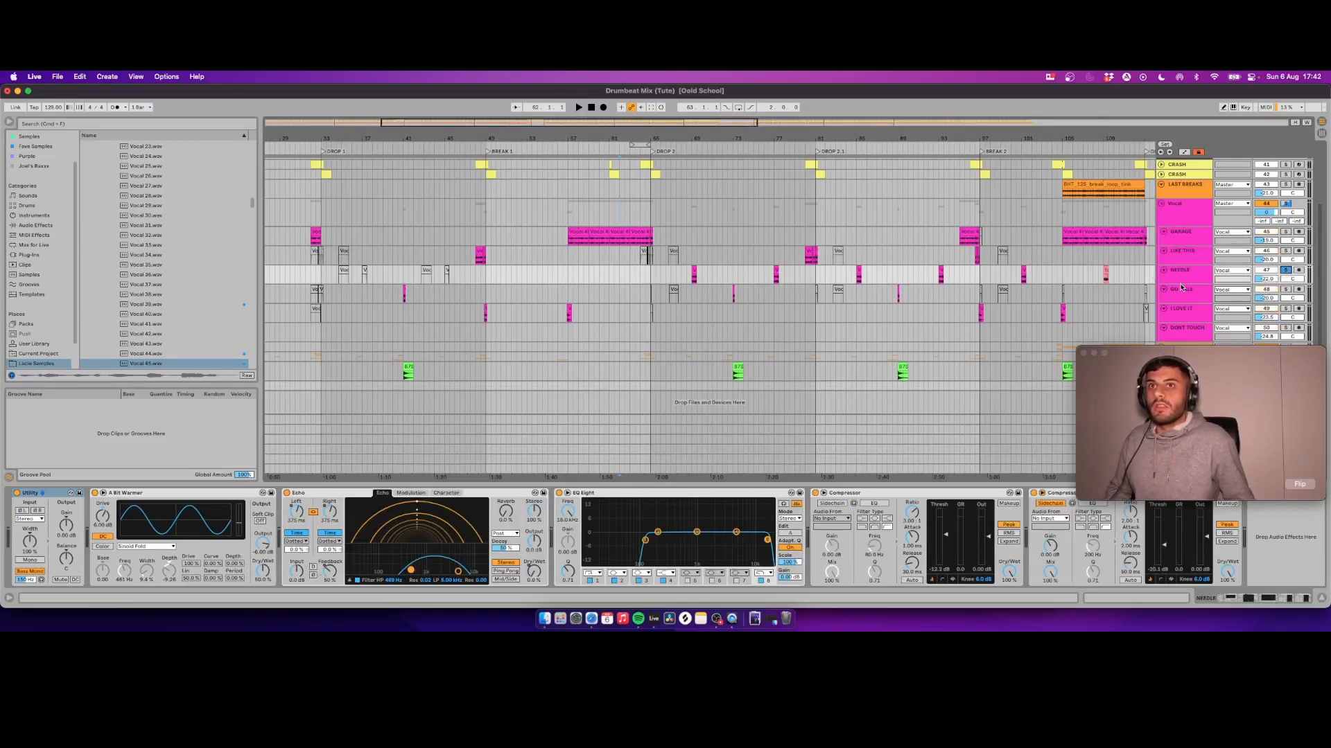
{"action": "left_click_drag", "start_coordinate": [1180, 287], "coordinate": [1179, 311]}
{"action": "key", "text": "a"}
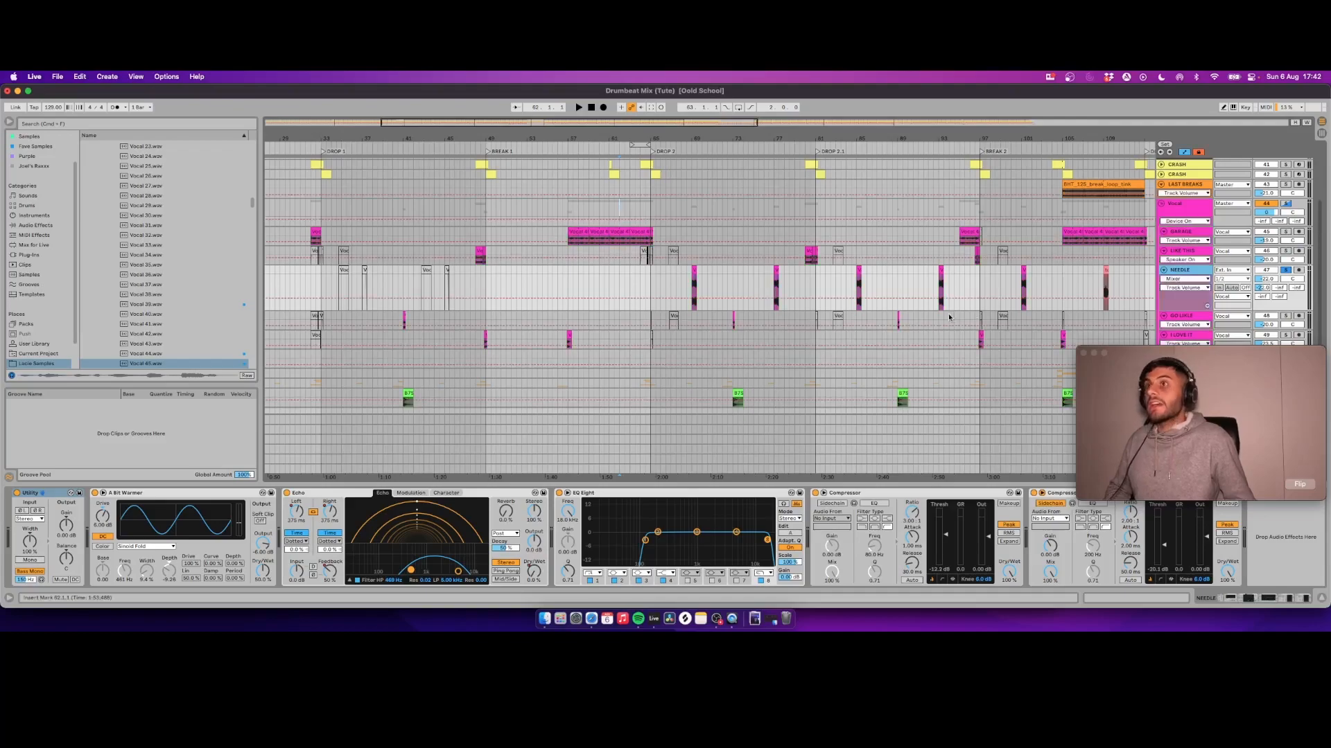
{"action": "left_click", "coordinate": [323, 532]}
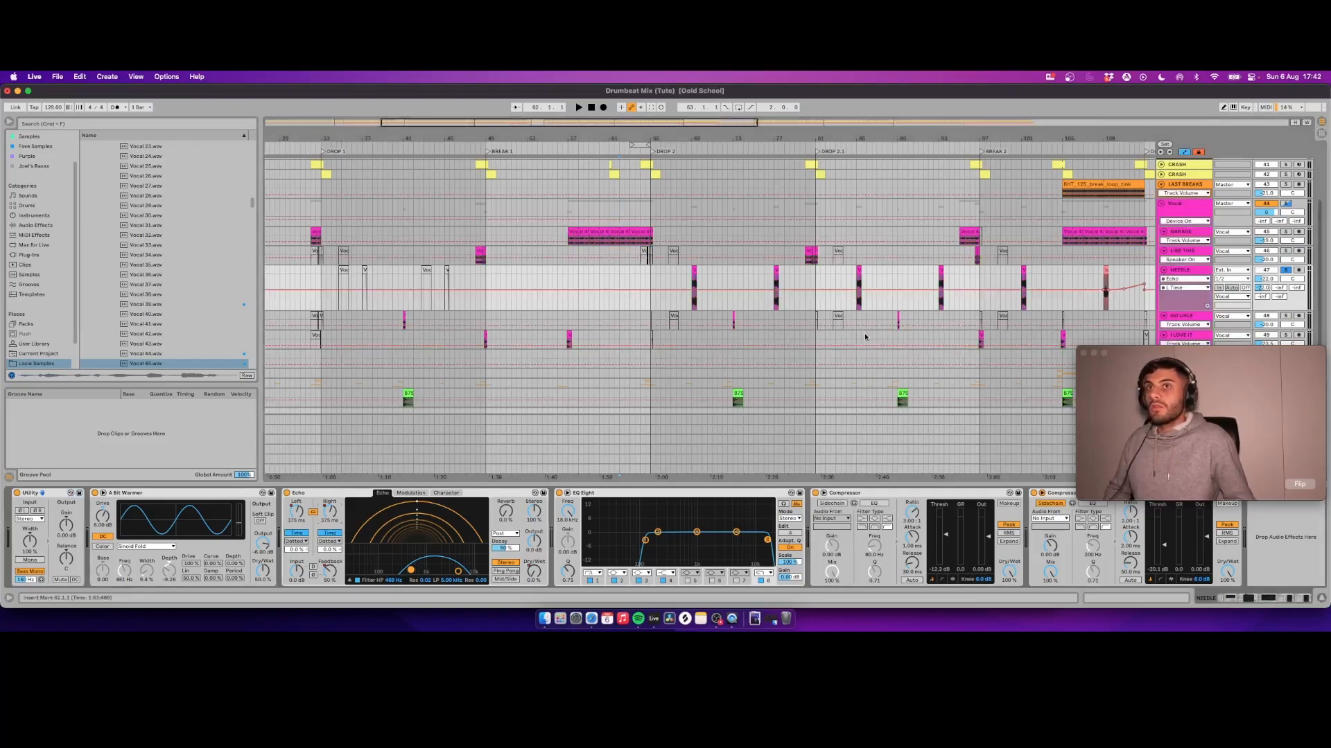
Step: Play the NEEDLE clip at bar 109 to hear the rising Echo time automation that follows it
{"action": "scroll", "coordinate": [864, 335], "scroll_direction": "right", "scroll_amount": 5}
{"action": "left_click", "coordinate": [908, 271]}
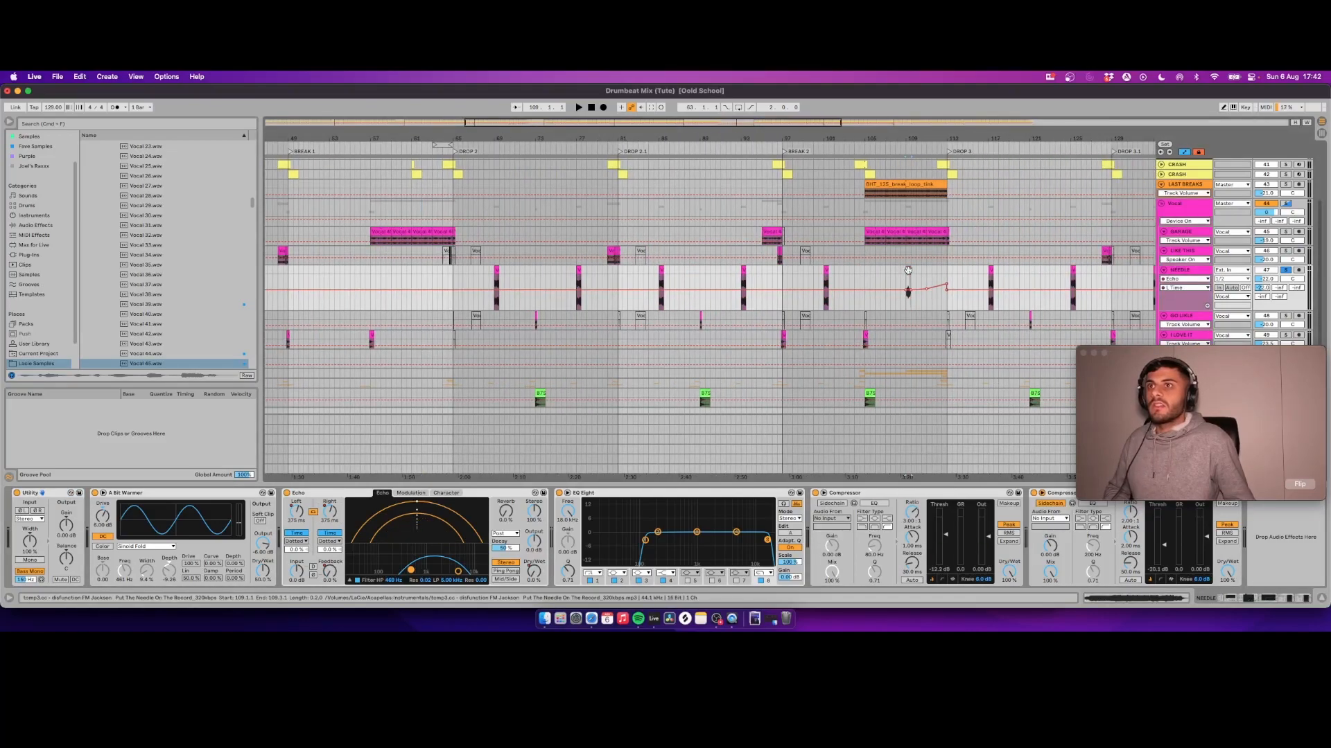
{"action": "key", "text": "space"}
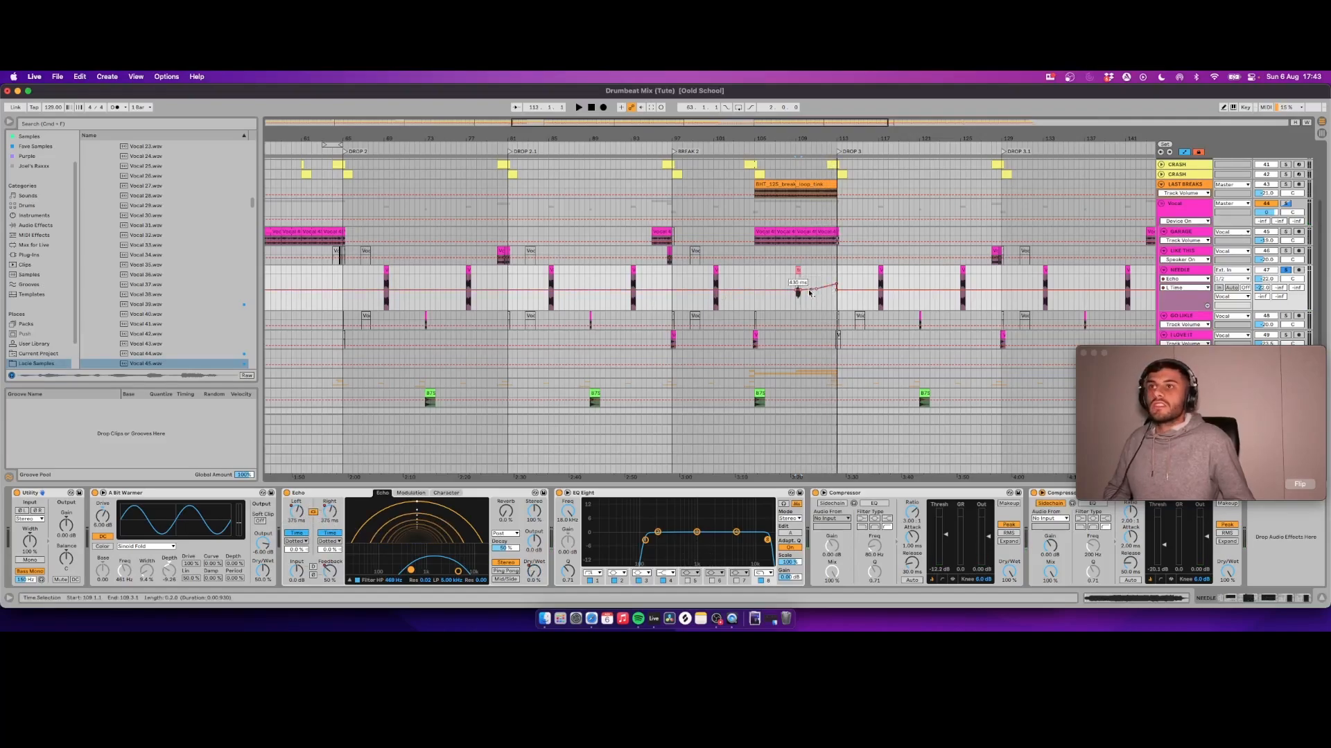
{"action": "key", "text": "space"}
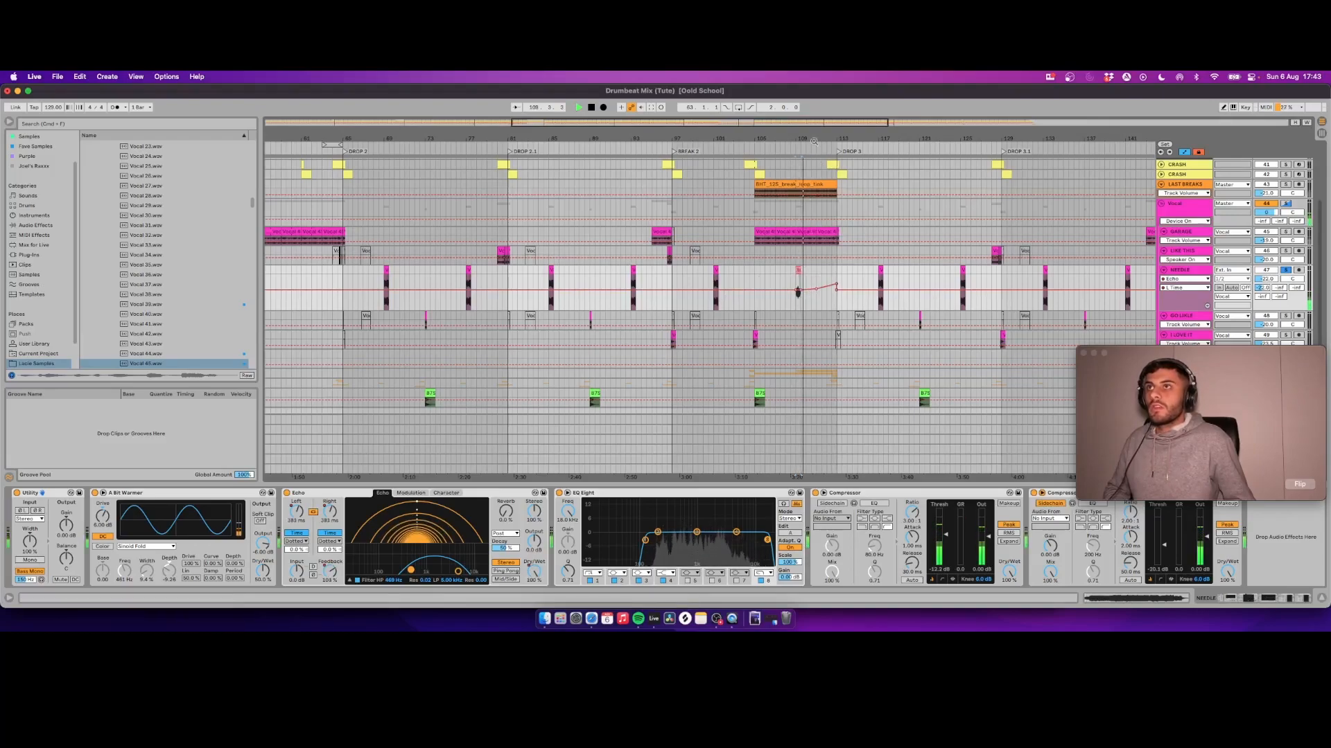
Step: Try bending the Echo time automation downward at about bar 111, listen to it, and undo the change
{"action": "scroll", "coordinate": [816, 327], "scroll_direction": "up", "scroll_amount": 5}
{"action": "left_click_drag", "start_coordinate": [821, 292], "coordinate": [821, 300]}
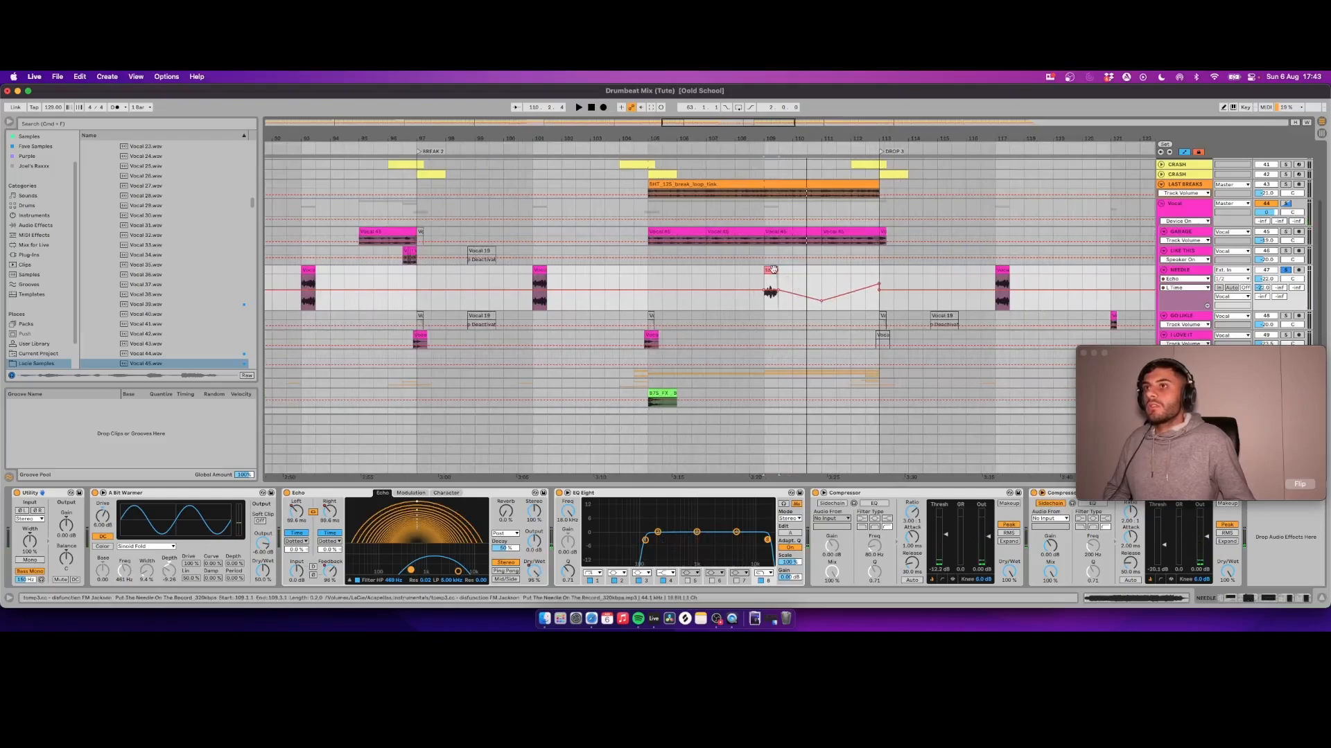
{"action": "key", "text": "space"}
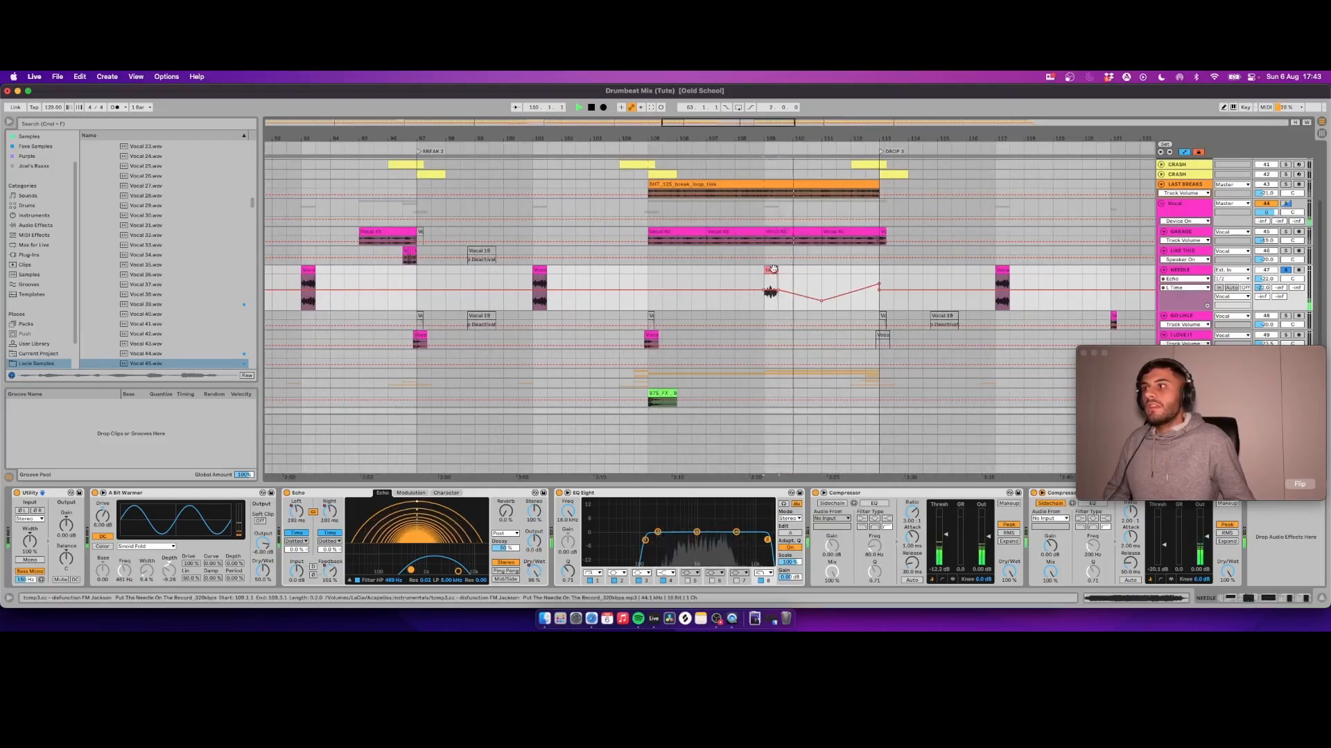
{"action": "key", "text": "super+z"}
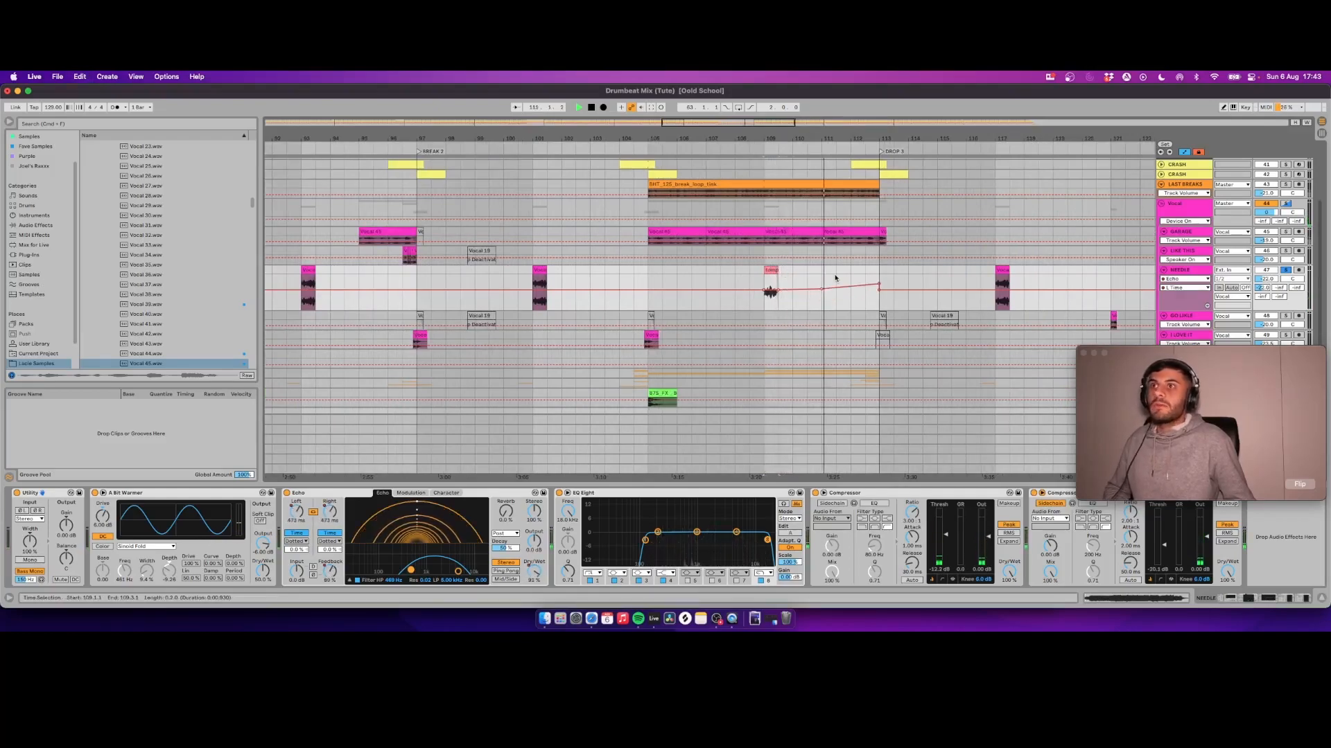
Step: Hide the automation lanes, stop playback and collapse the NEEDLE track
{"action": "key", "text": "a"}
{"action": "key", "text": "space"}
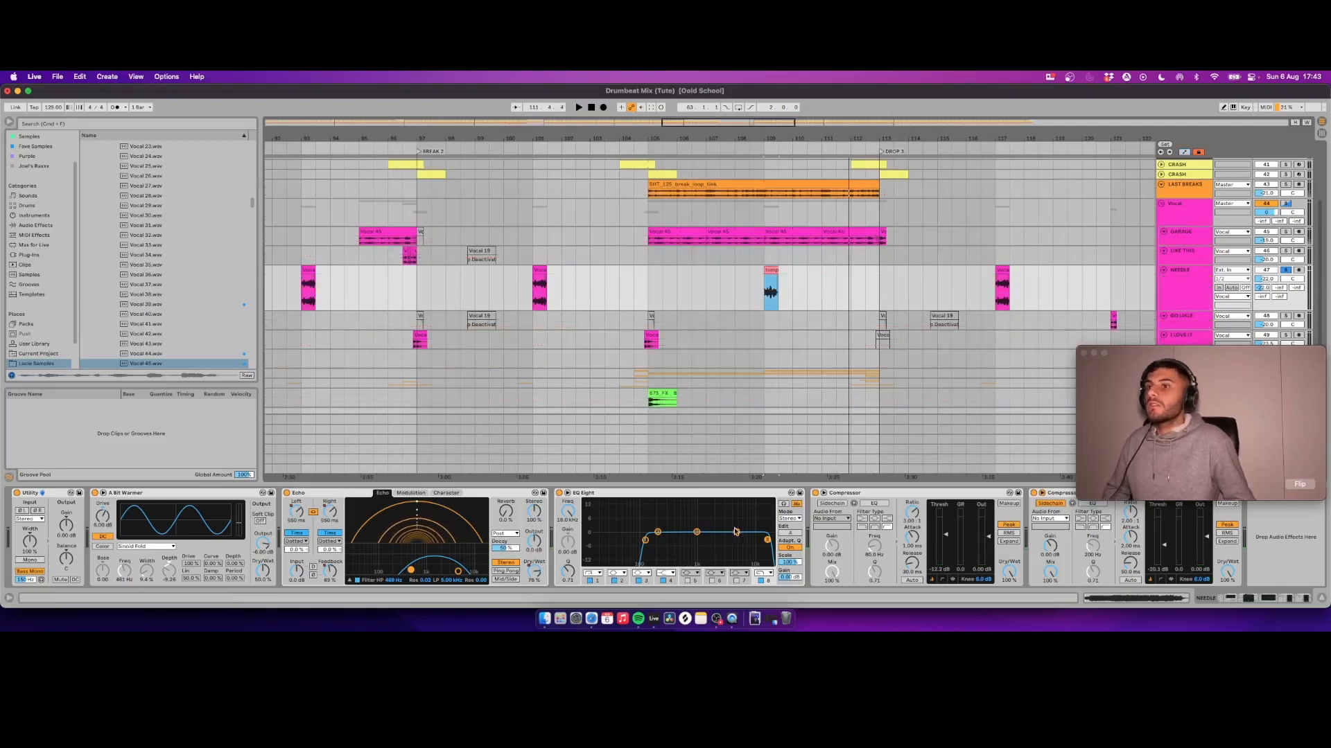
{"action": "left_click", "coordinate": [1175, 282]}
{"action": "key", "text": "u"}
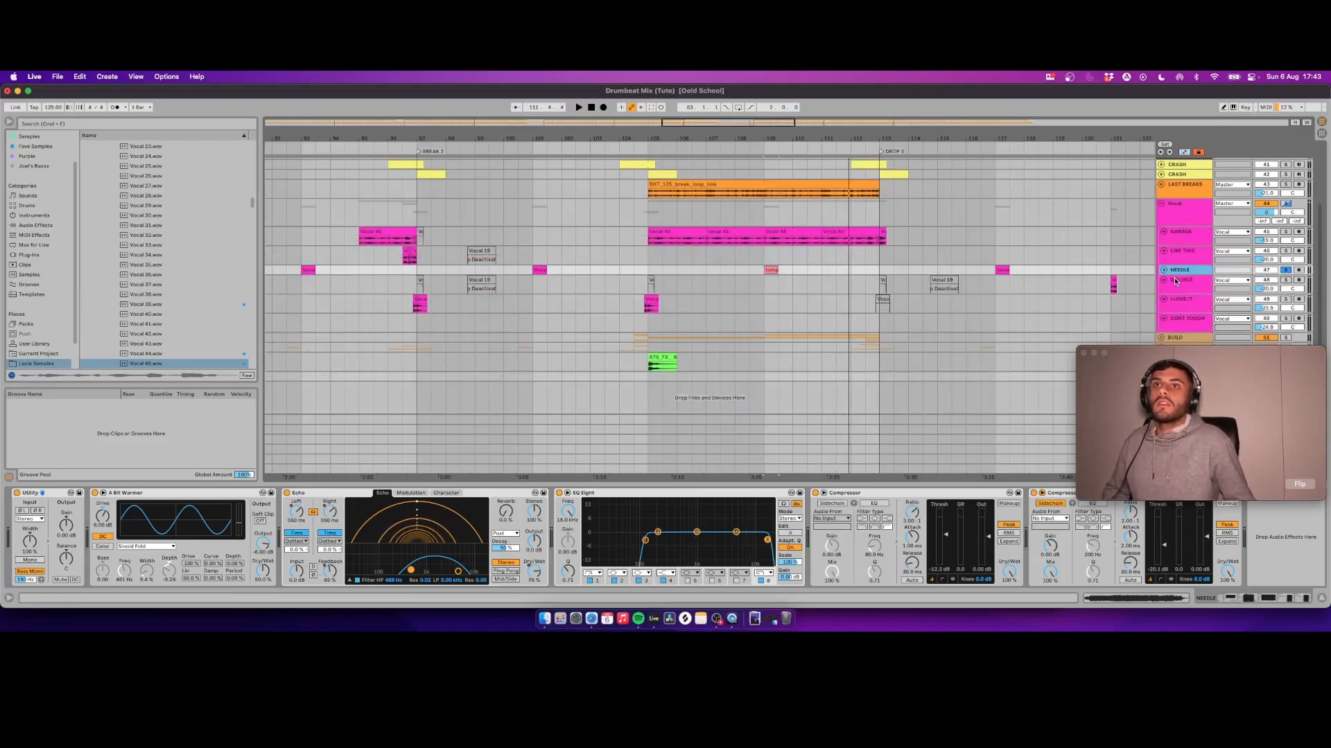
Step: Show the Vocal group's effects chain and open its Oxford Inflator plug-in window
{"action": "left_click", "coordinate": [1175, 282]}
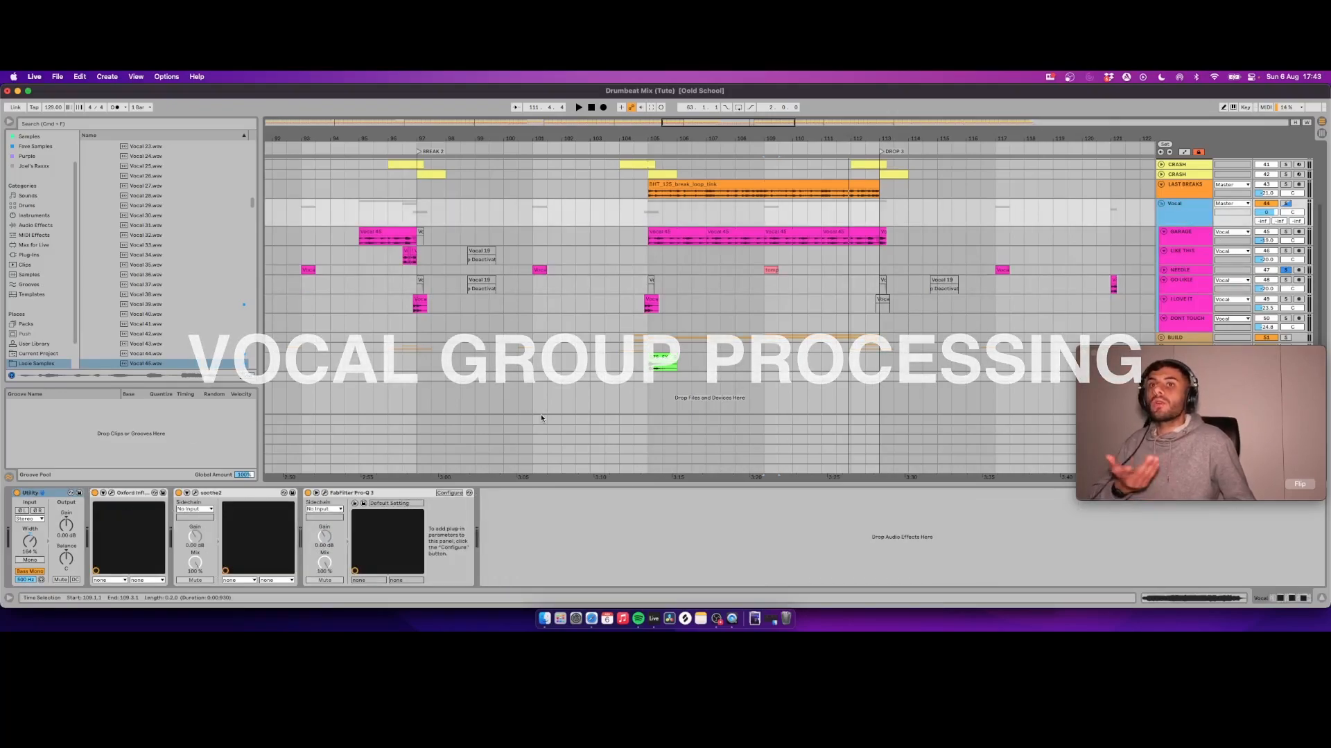
{"action": "left_click_drag", "start_coordinate": [1245, 410], "coordinate": [1241, 515]}
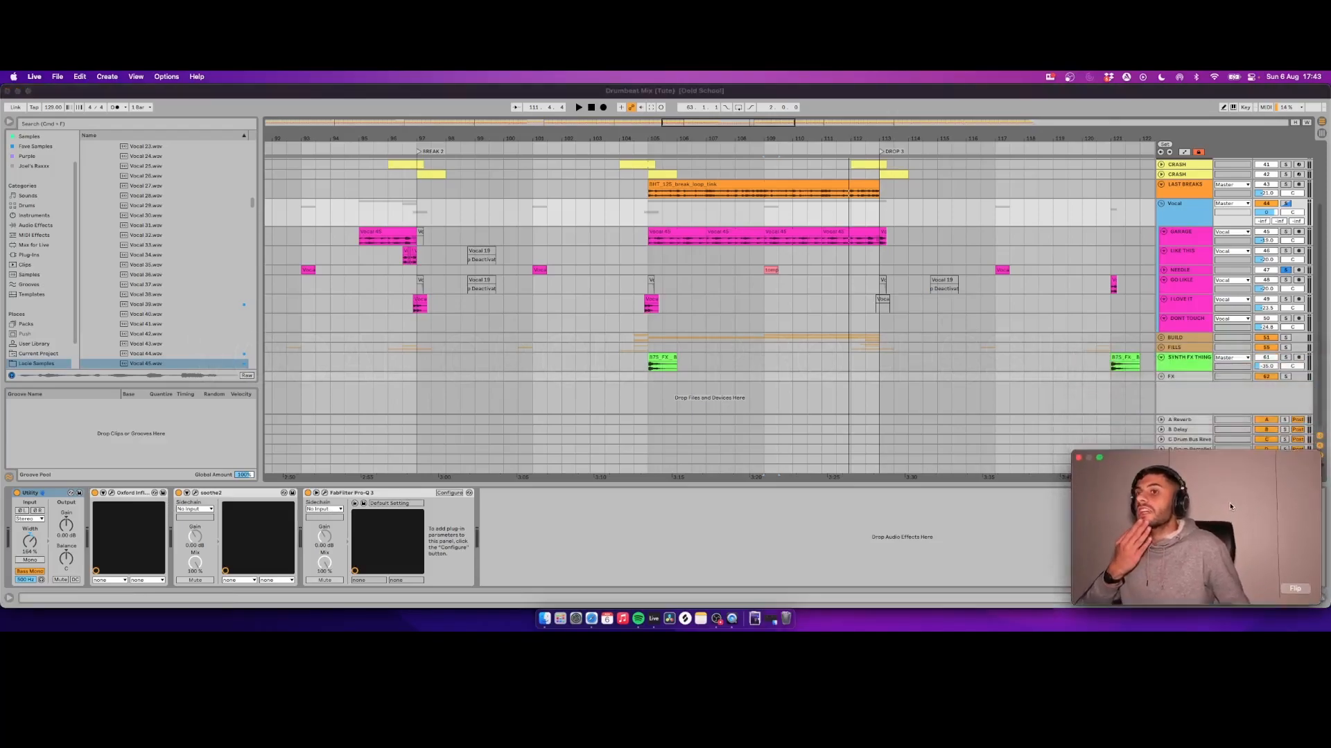
{"action": "left_click", "coordinate": [110, 496]}
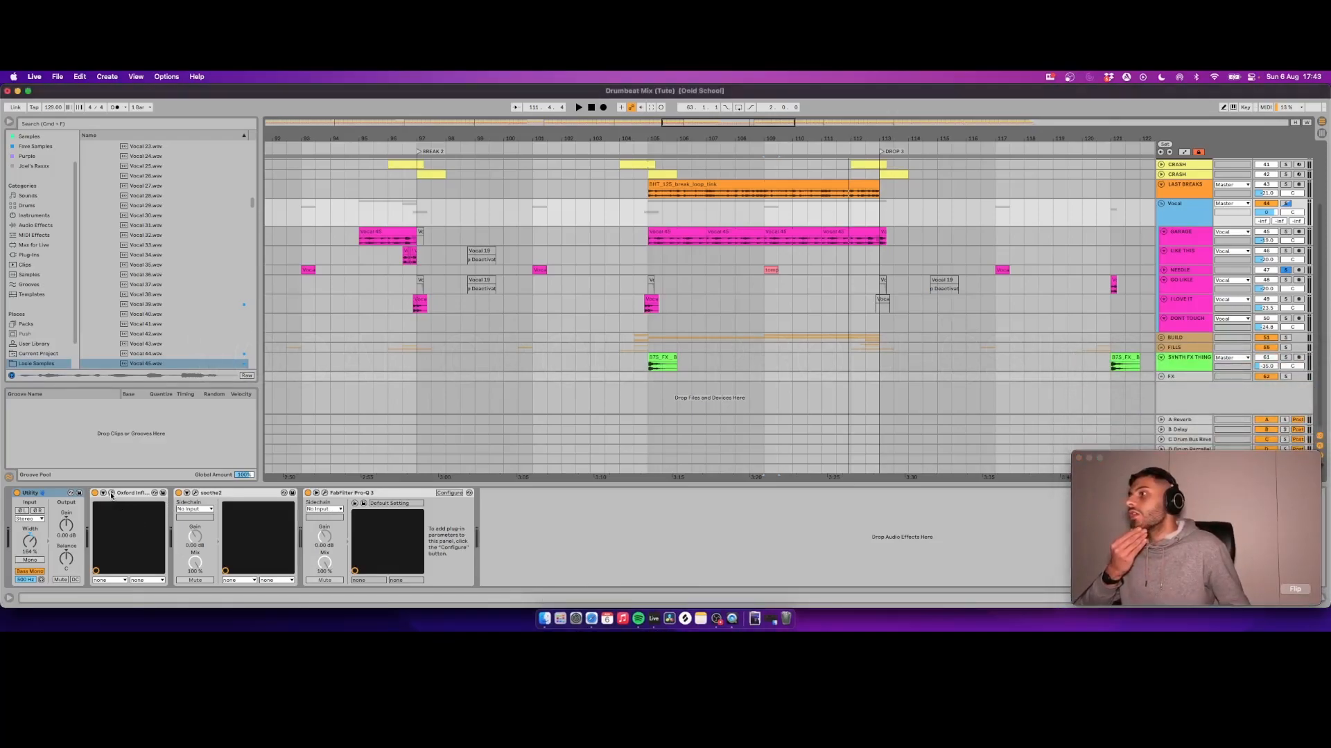
{"action": "left_click", "coordinate": [111, 494]}
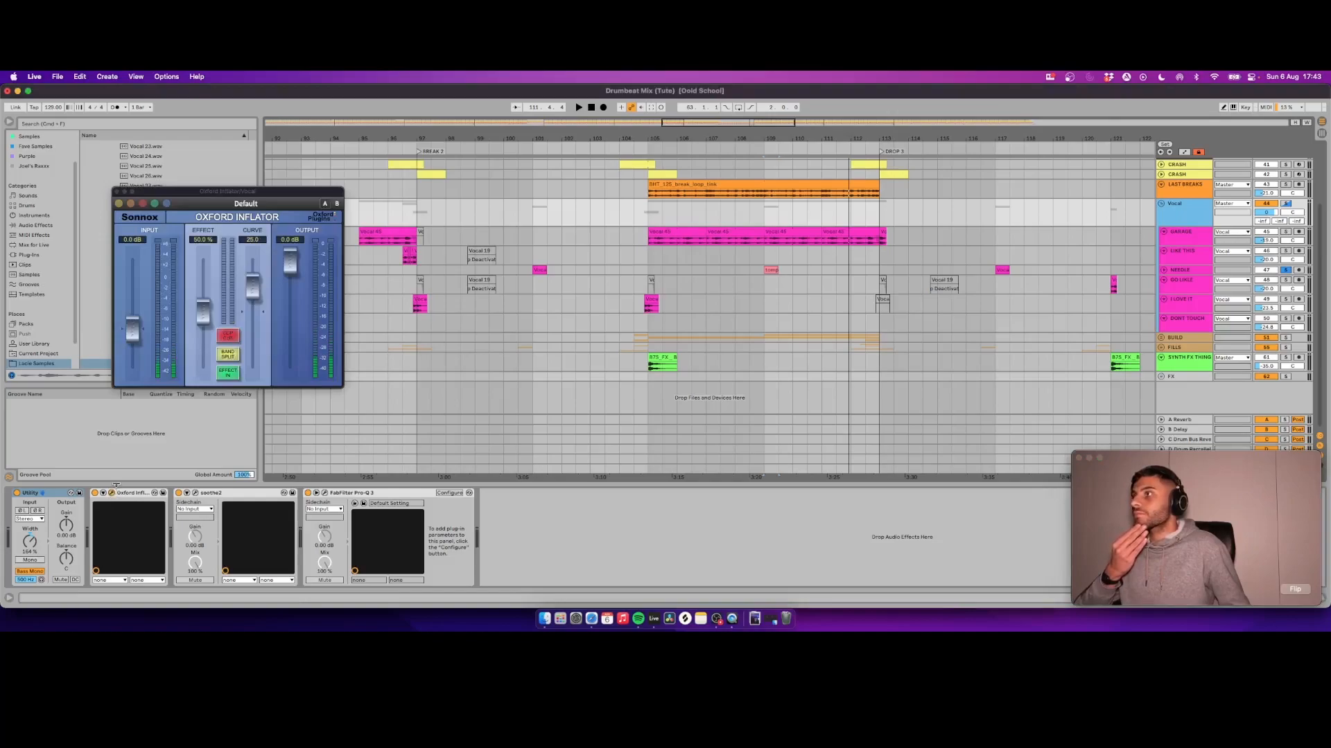
Step: Solo the whole Vocal group, loop the two bars from bar 111 to 113, and play the loop
{"action": "left_click", "coordinate": [1285, 203]}
{"action": "left_click", "coordinate": [648, 222]}
{"action": "key", "text": "space"}
{"action": "left_click_drag", "start_coordinate": [819, 214], "coordinate": [873, 211]}
{"action": "key", "text": "super+l"}
{"action": "key", "text": "space"}
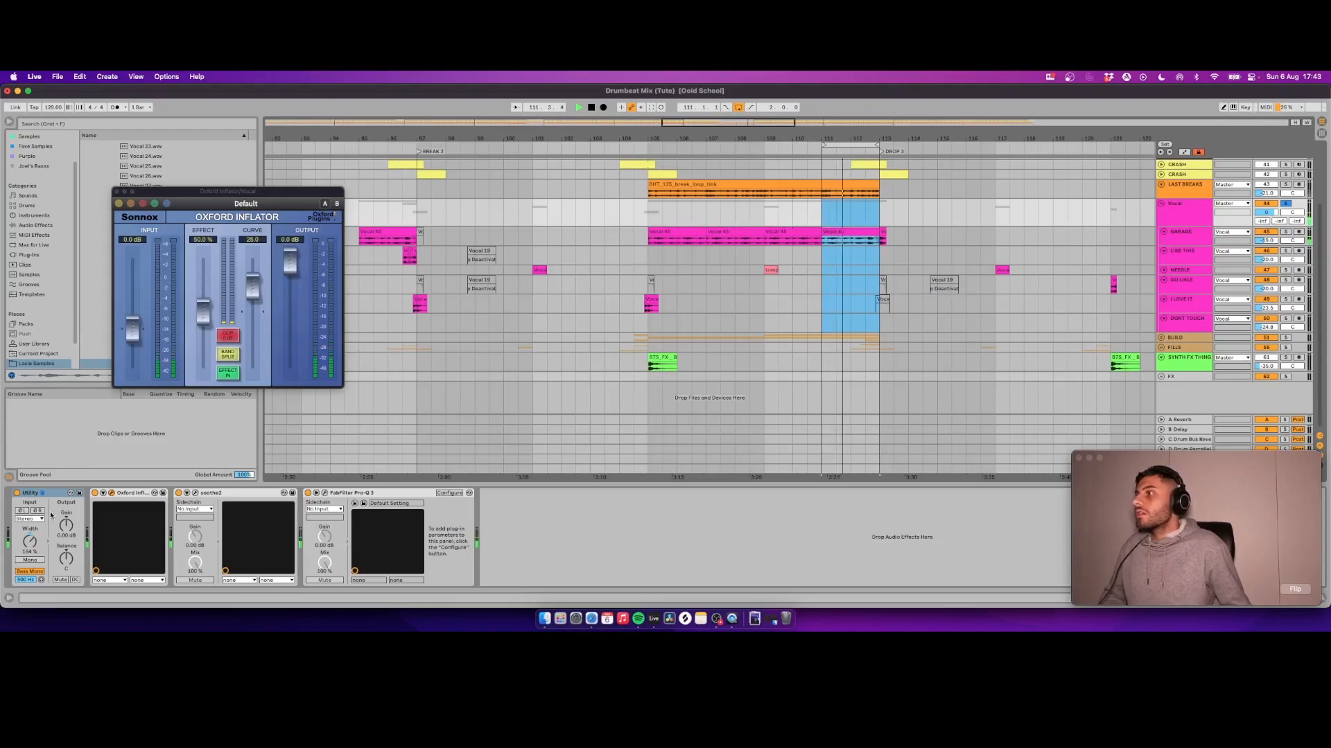
Step: Audition the Utility's stereo width setting on the looped Vocal group
{"action": "left_click", "coordinate": [22, 495]}
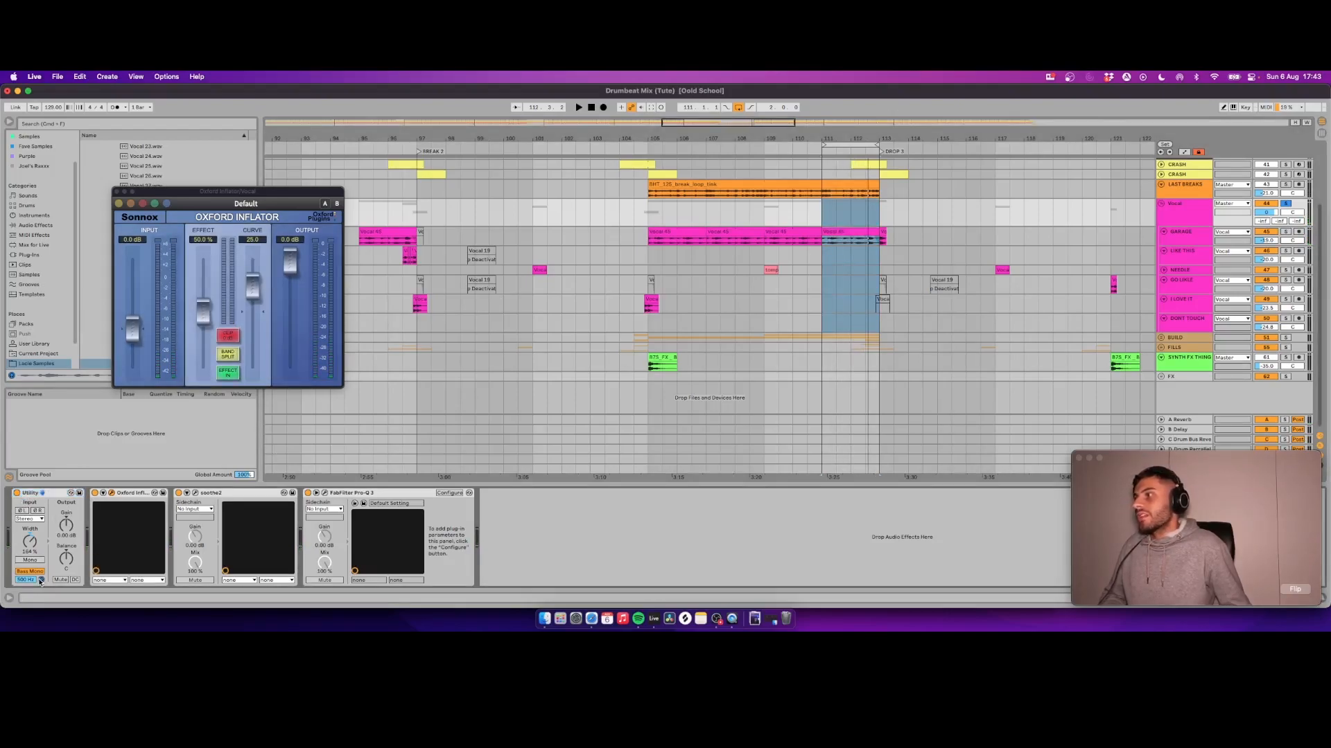
{"action": "key", "text": "space"}
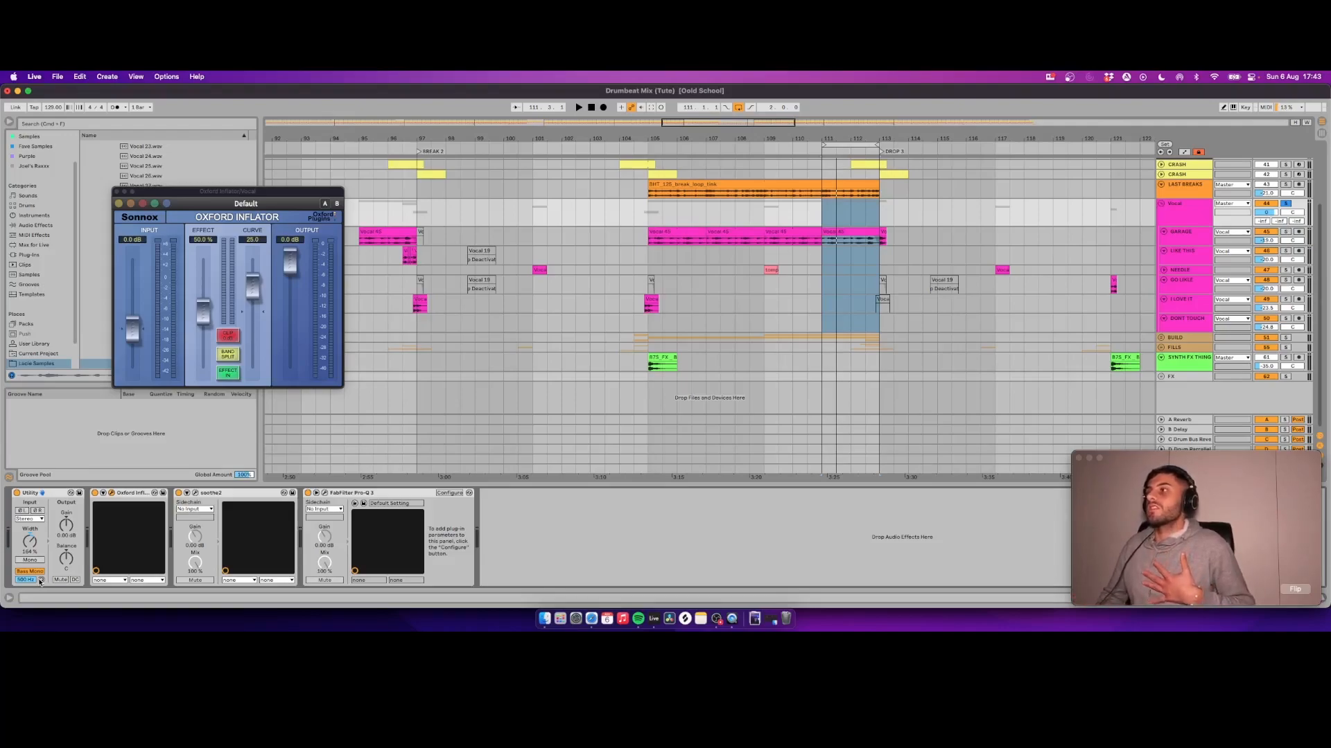
{"action": "key", "text": "space"}
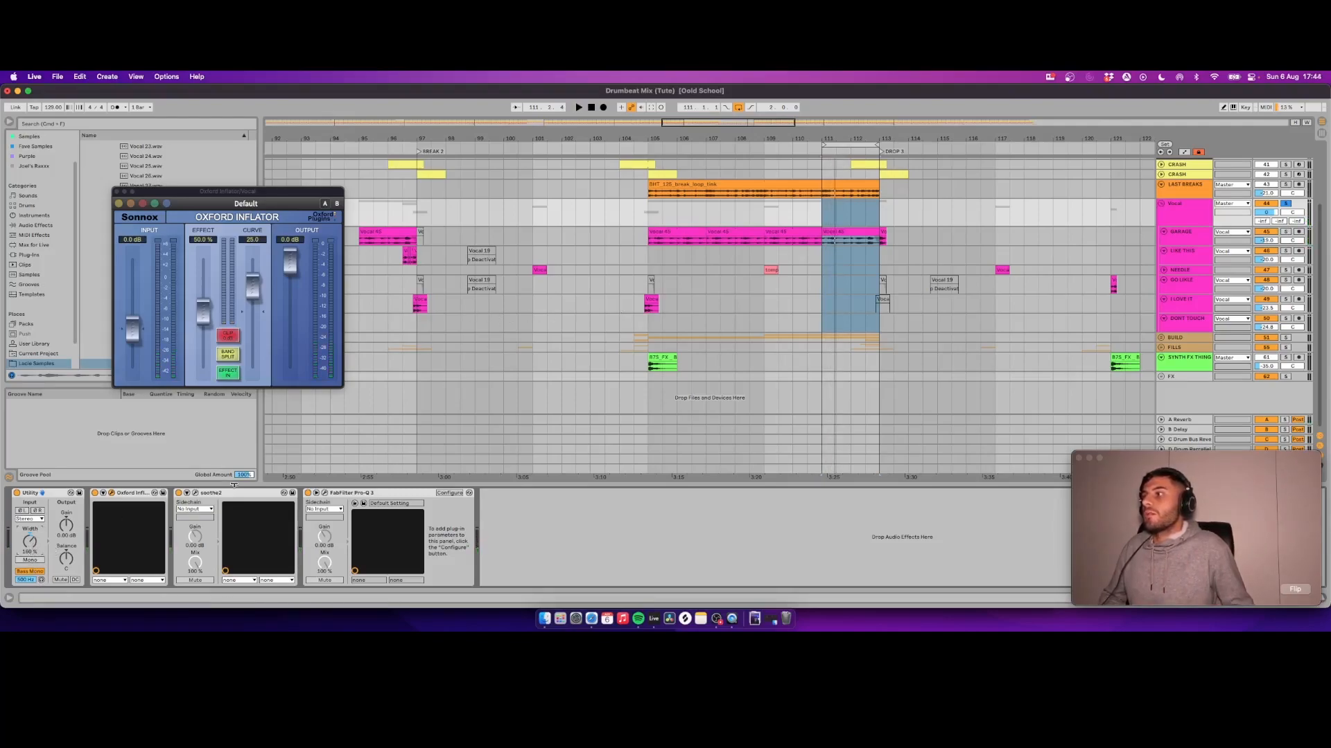
Step: Open soothe2 on the Vocal group, watch its resonance reduction during playback, and close it
{"action": "left_click", "coordinate": [196, 494]}
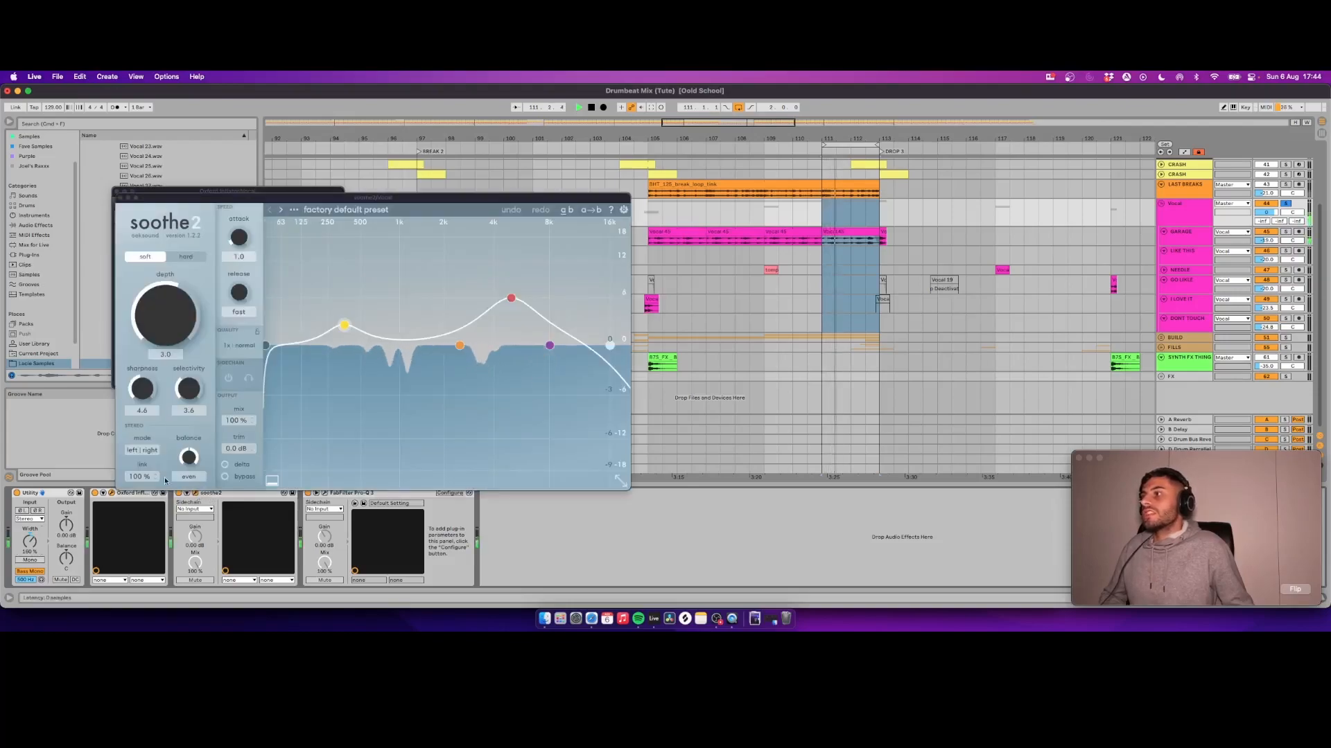
{"action": "key", "text": "space"}
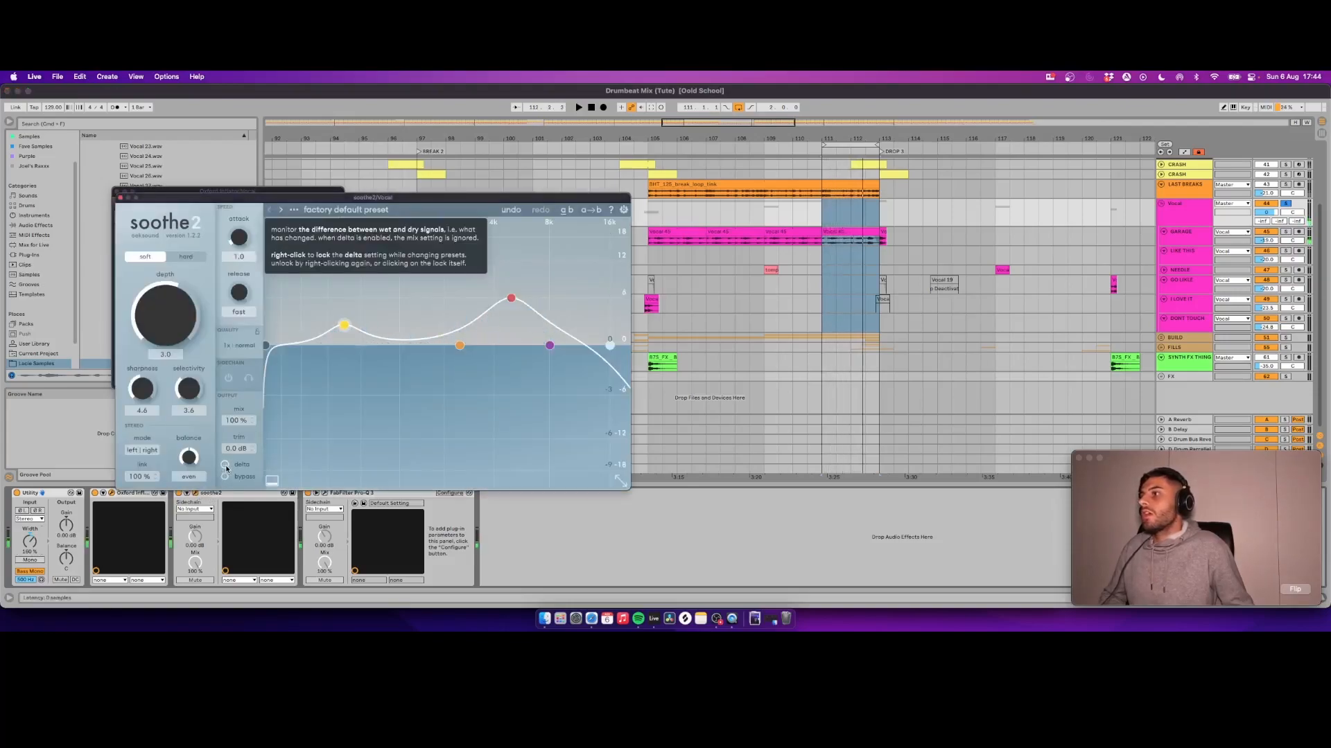
{"action": "left_click", "coordinate": [120, 199]}
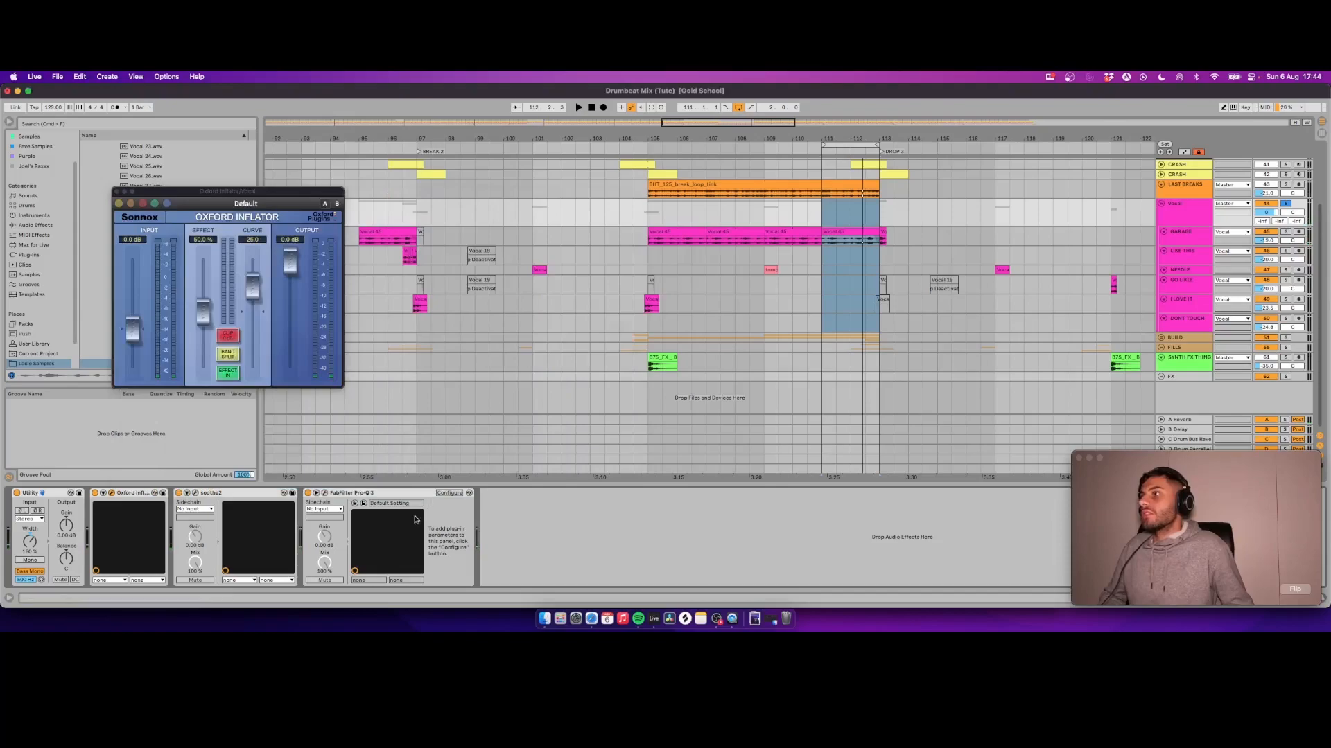
Step: Open FabFilter Pro-Q 3 on the Vocal group, examine its low cut and boosts during playback, and close it
{"action": "left_click", "coordinate": [325, 494]}
{"action": "key", "text": "space"}
{"action": "mouse_move", "coordinate": [305, 326]}
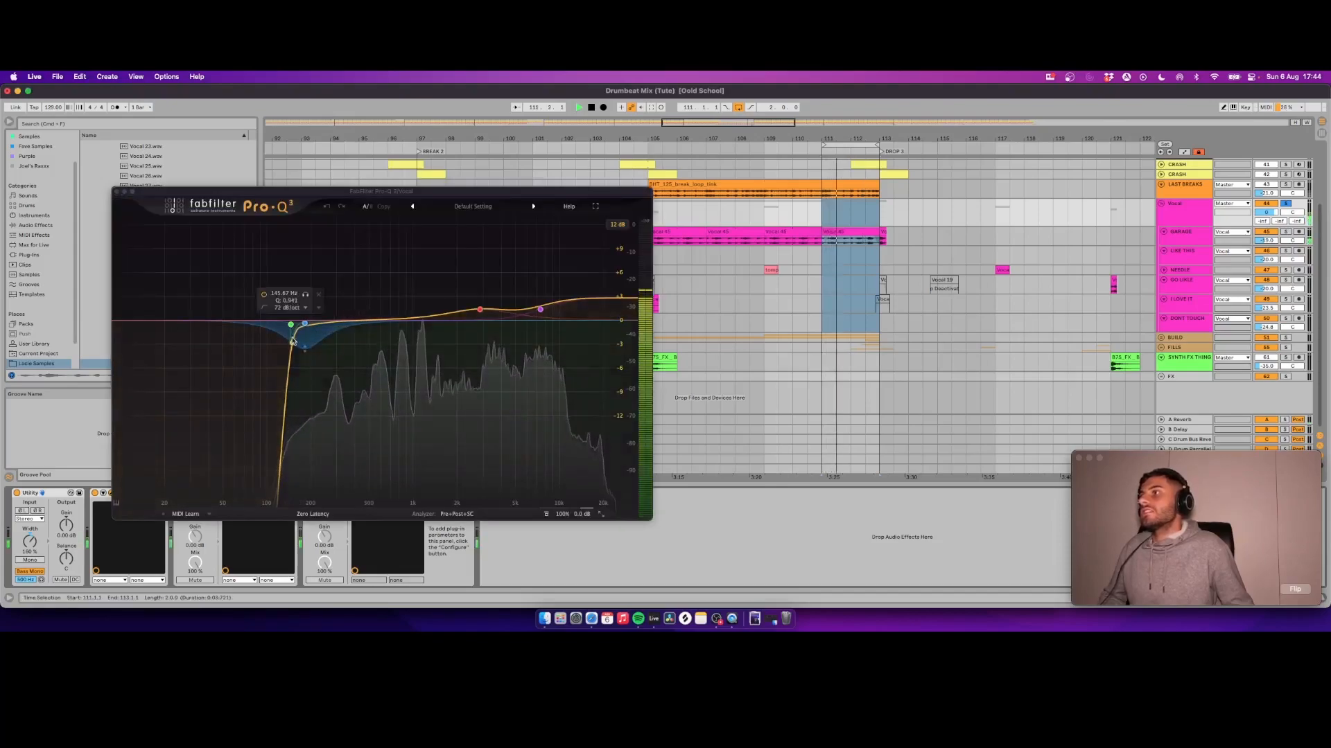
{"action": "mouse_move", "coordinate": [540, 309]}
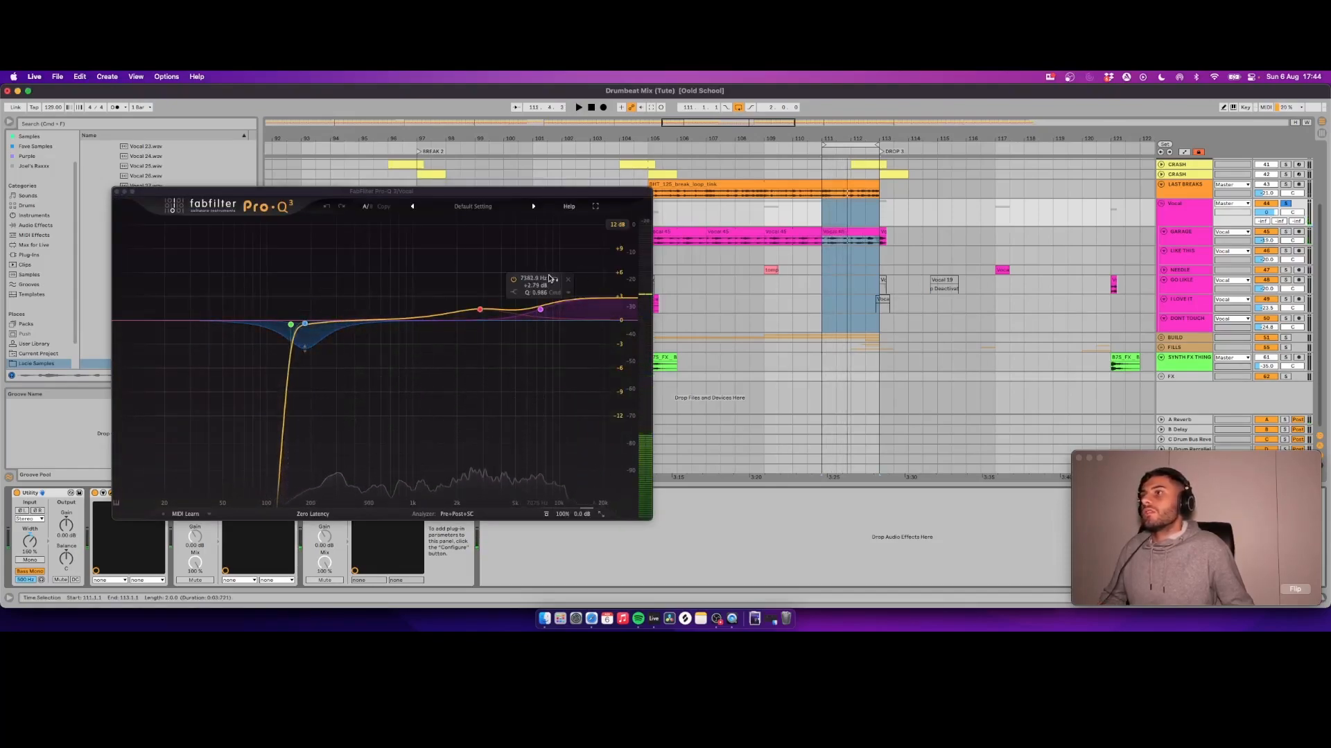
{"action": "left_click", "coordinate": [555, 280]}
{"action": "mouse_move", "coordinate": [480, 309]}
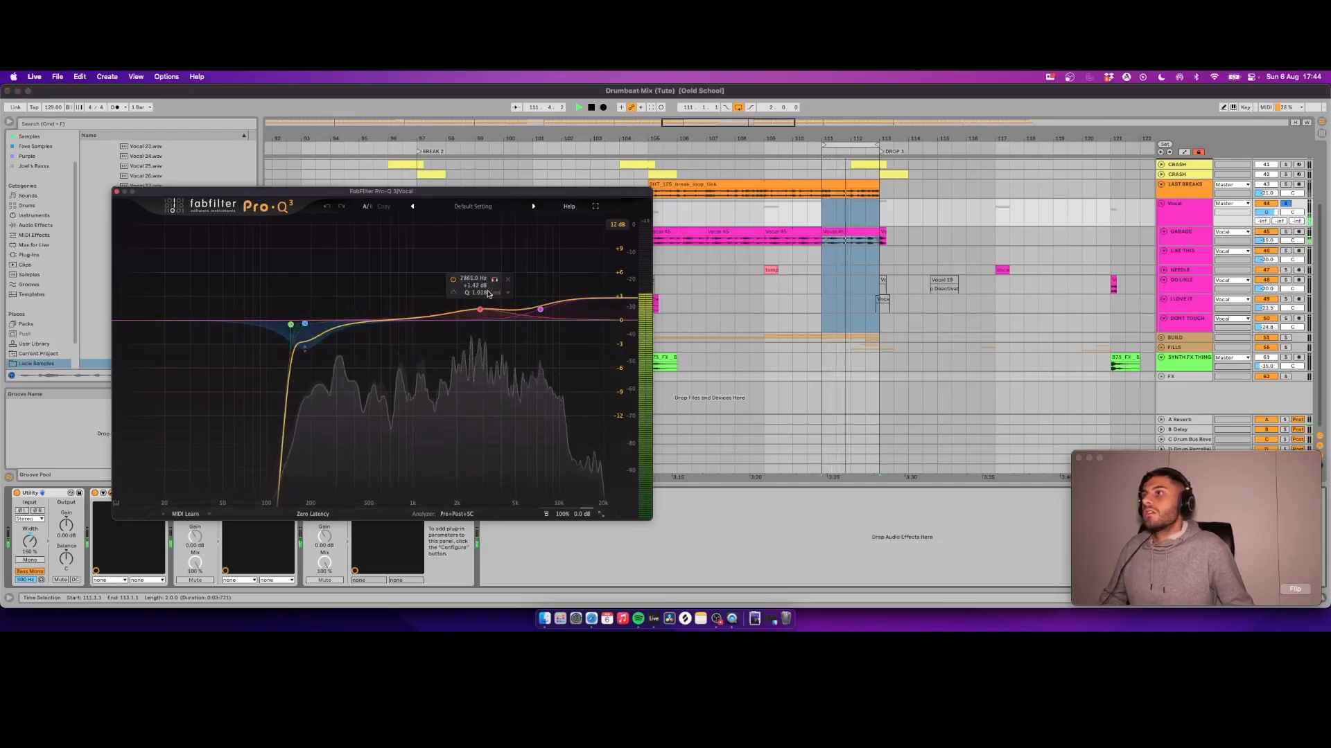
{"action": "left_click", "coordinate": [496, 280]}
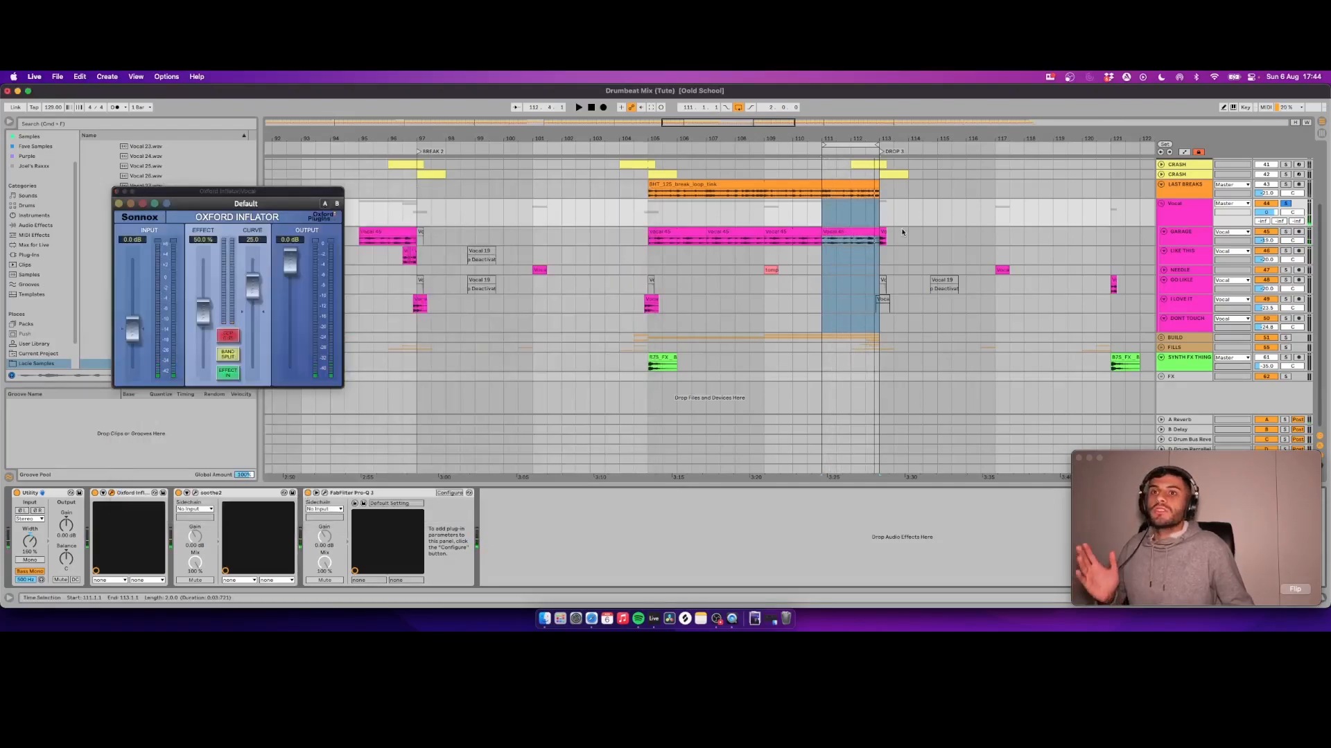
{"action": "scroll", "coordinate": [902, 233], "scroll_direction": "right", "scroll_amount": 4}
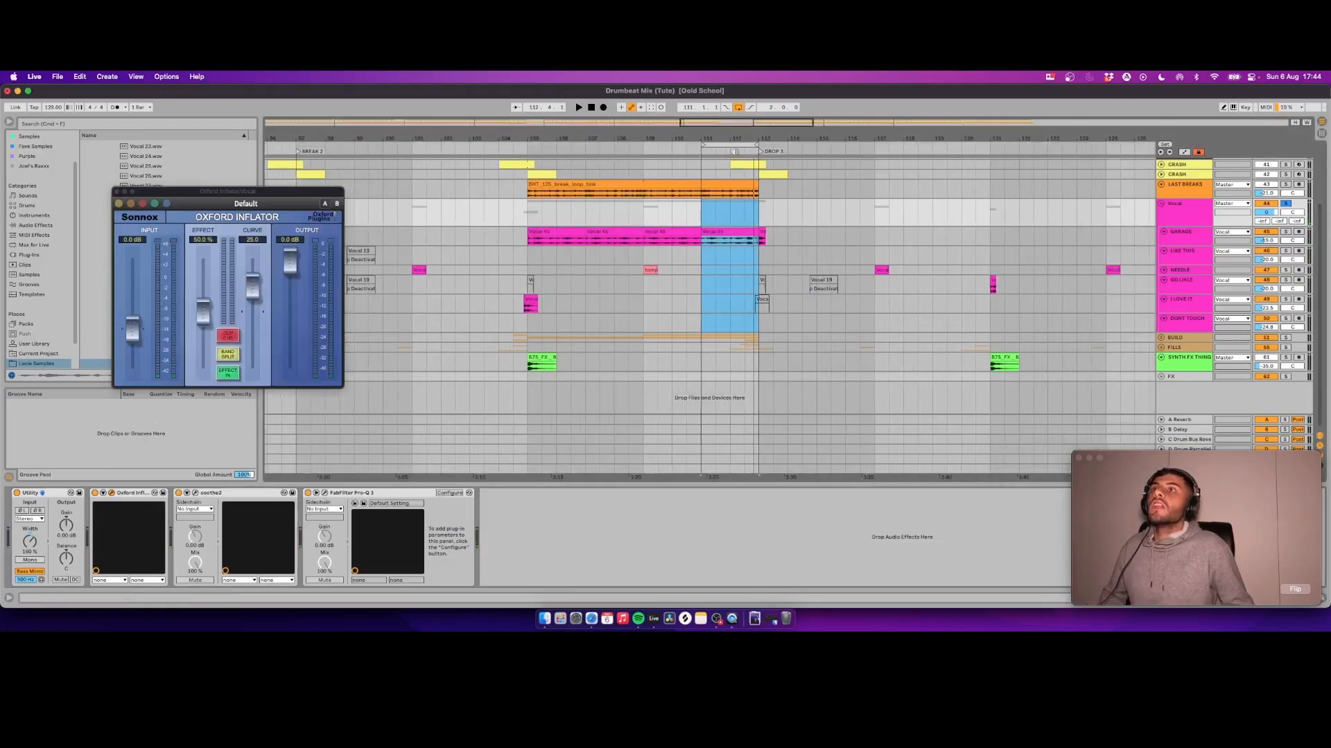
Step: Collapse the Vocal group, and expand and solo the DRUMS group
{"action": "left_click_drag", "start_coordinate": [728, 134], "coordinate": [728, 104]}
{"action": "left_click", "coordinate": [1161, 202]}
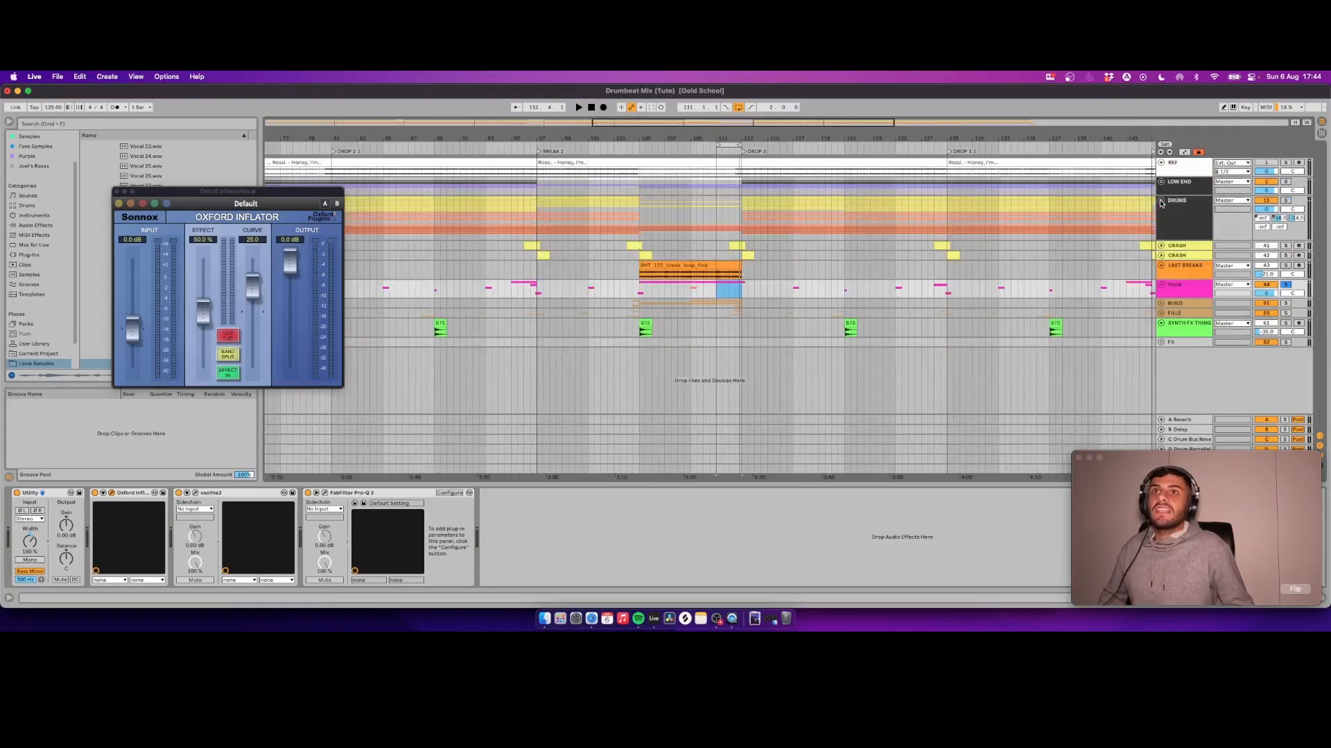
{"action": "scroll", "coordinate": [788, 311], "scroll_direction": "right", "scroll_amount": 3}
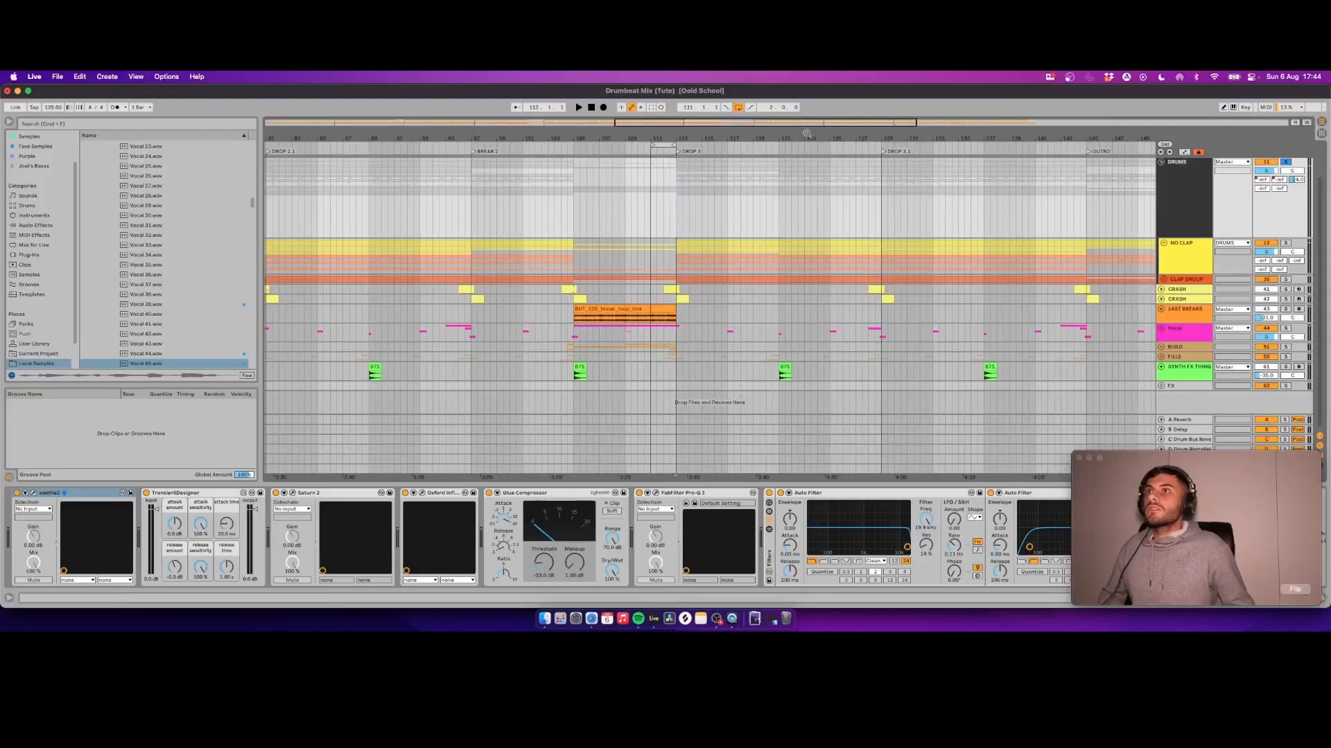
{"action": "scroll", "coordinate": [734, 214], "scroll_direction": "up", "scroll_amount": 3}
{"action": "scroll", "coordinate": [734, 214], "scroll_direction": "left", "scroll_amount": 2}
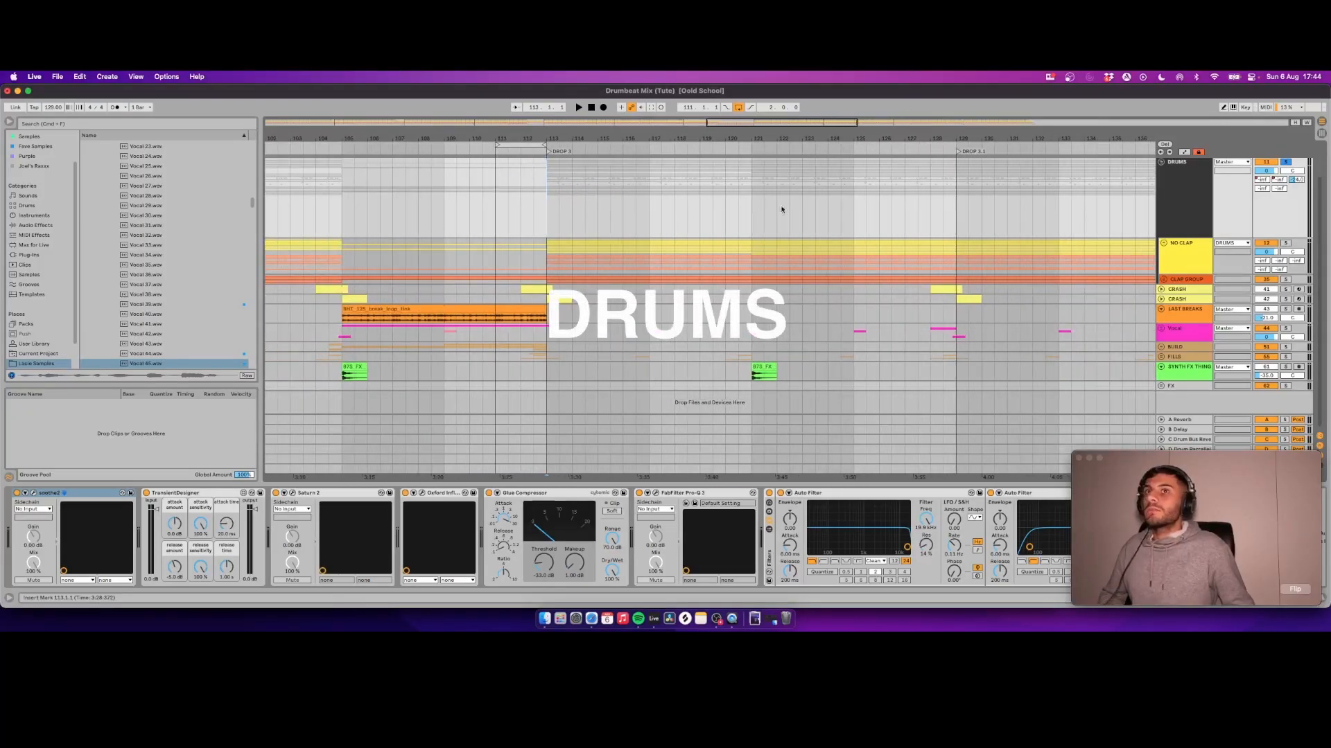
{"action": "scroll", "coordinate": [1168, 235], "scroll_direction": "up", "scroll_amount": 1}
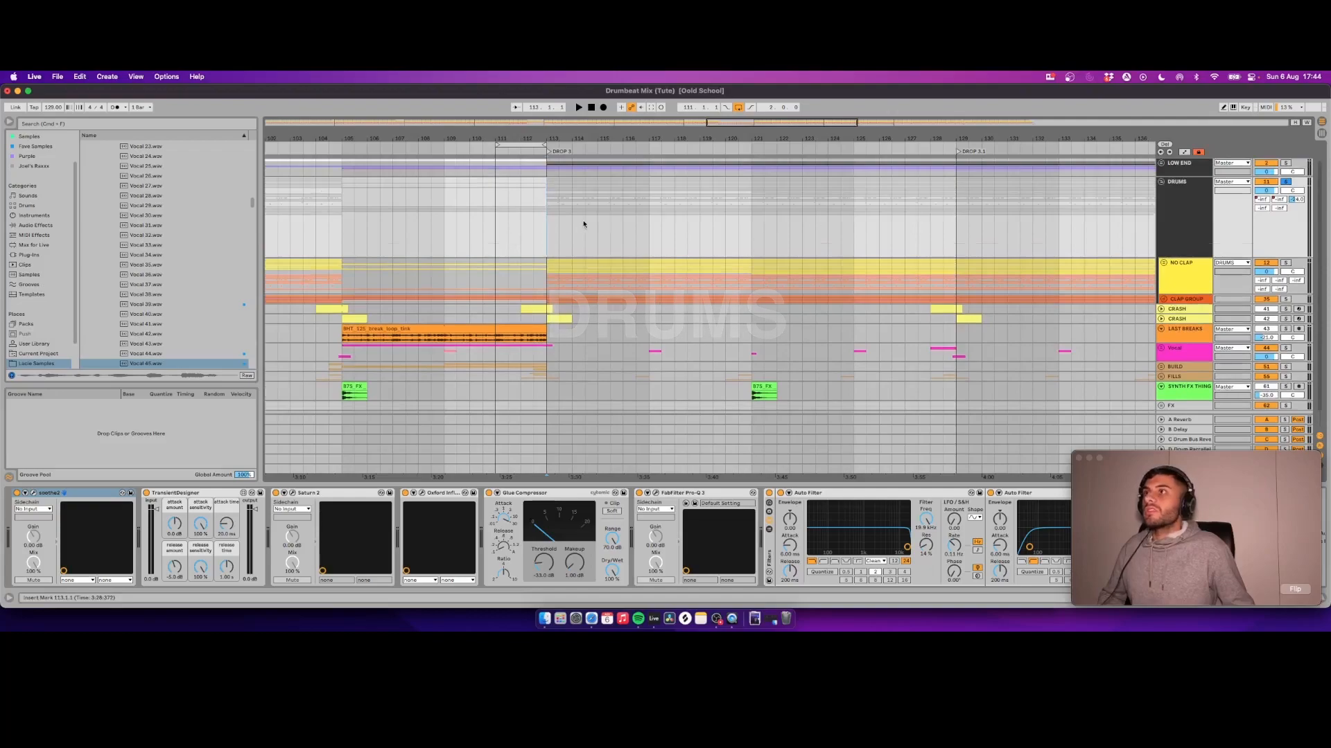
Step: Play the soloed DRUMS group from bar 113 at the start of Drop 3
{"action": "left_click", "coordinate": [564, 210]}
{"action": "key", "text": "space"}
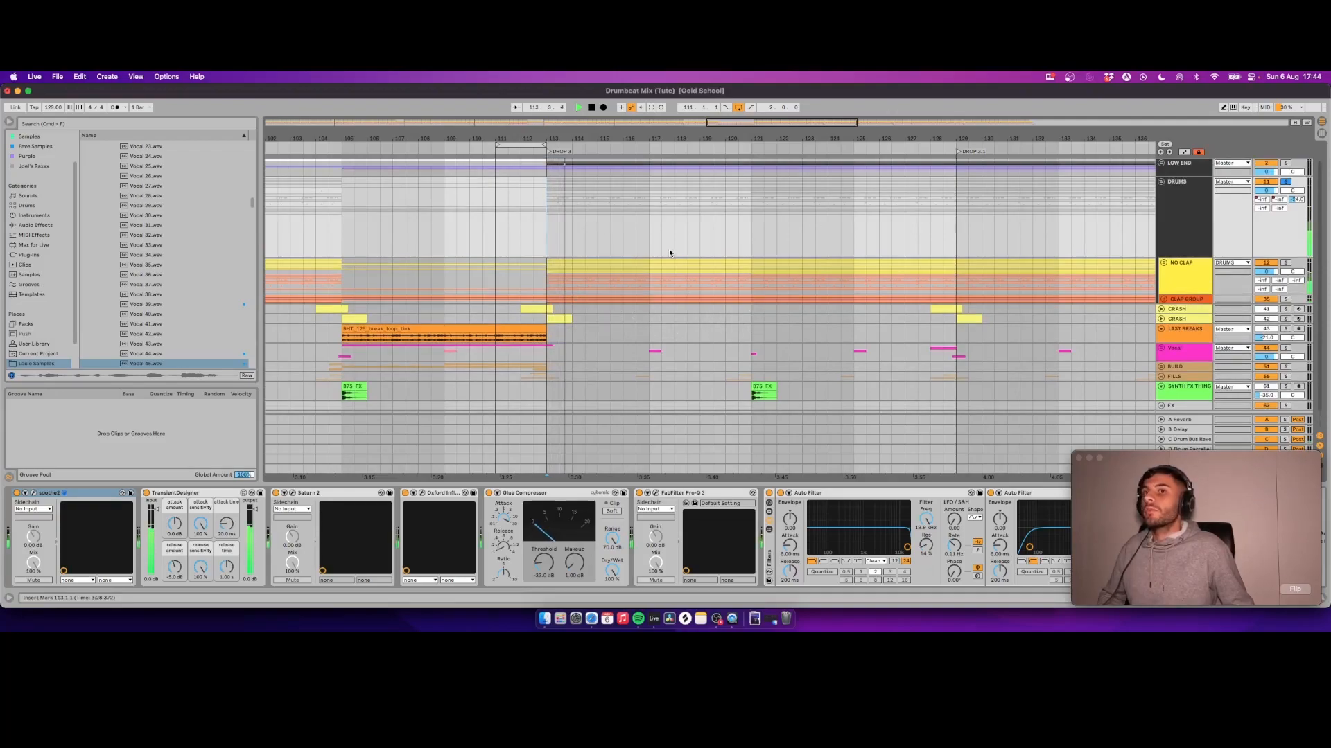
{"action": "scroll", "coordinate": [679, 262], "scroll_direction": "right", "scroll_amount": 3}
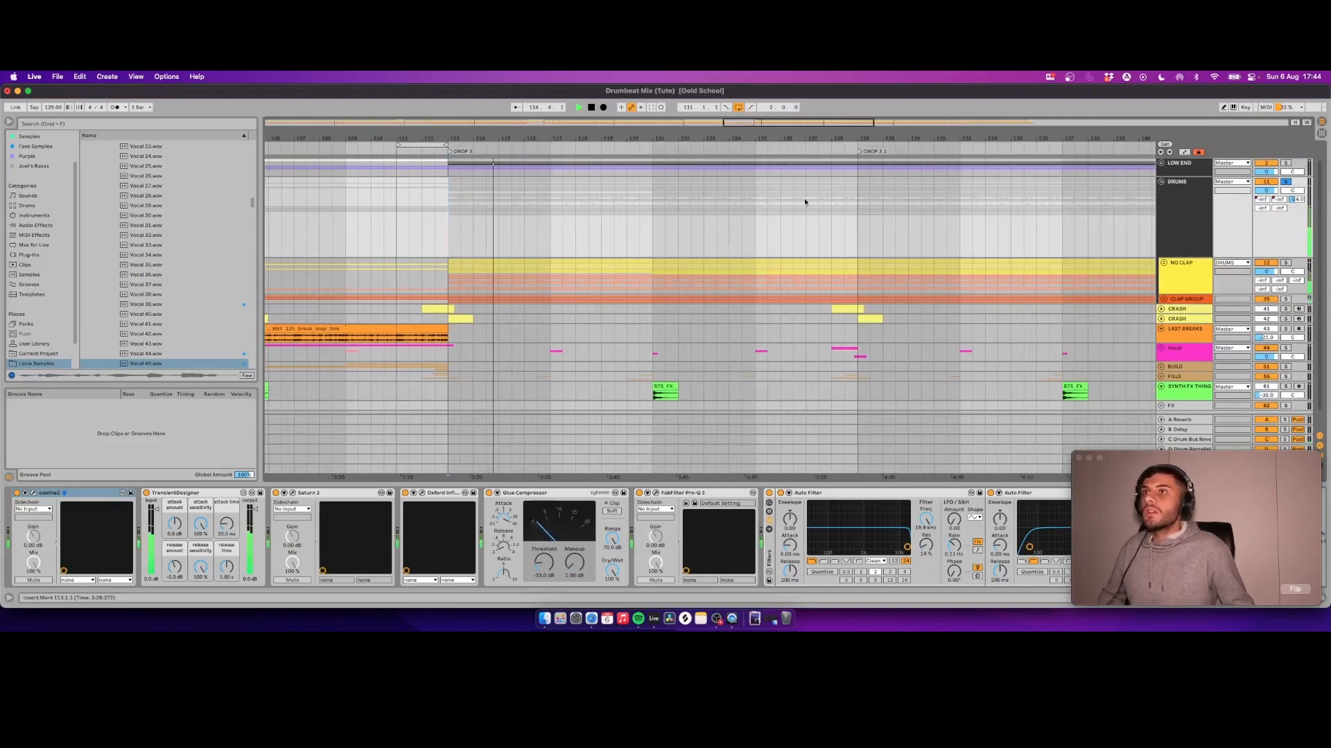
{"action": "left_click_drag", "start_coordinate": [730, 130], "coordinate": [730, 88]}
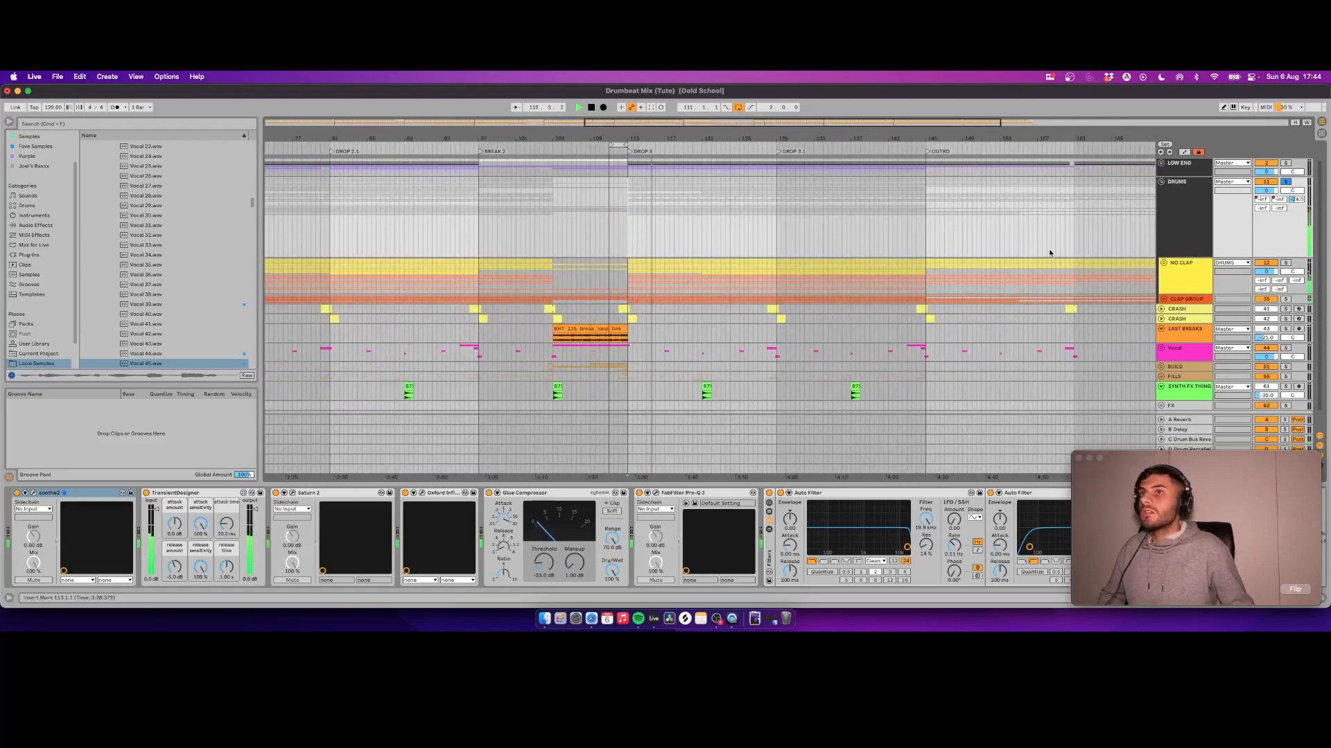
Step: Expand the NO CLAP group and its HATS subgroup, play from bar 121, and review the hat and percussion clips
{"action": "left_click", "coordinate": [1164, 264]}
{"action": "scroll", "coordinate": [1164, 261], "scroll_direction": "down", "scroll_amount": 3}
{"action": "left_click", "coordinate": [1165, 210]}
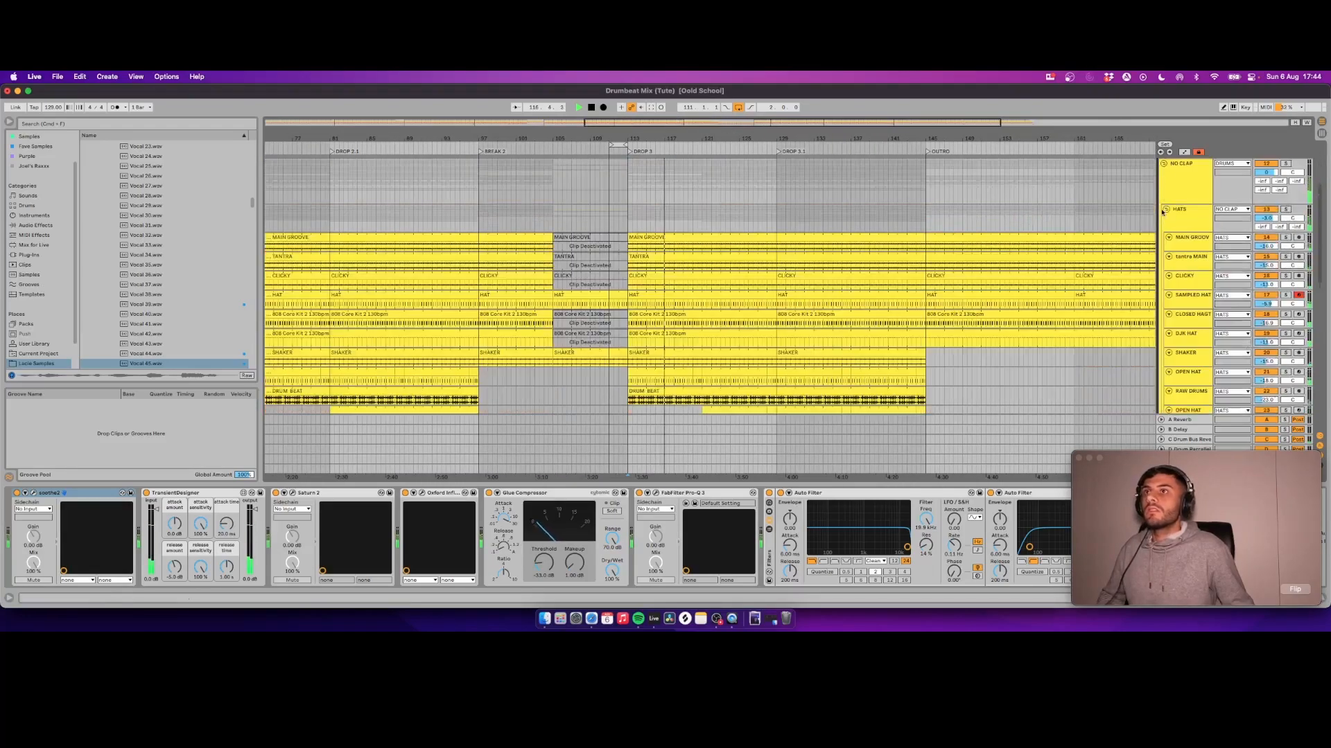
{"action": "scroll", "coordinate": [1165, 209], "scroll_direction": "down", "scroll_amount": 3}
{"action": "left_click", "coordinate": [700, 300]}
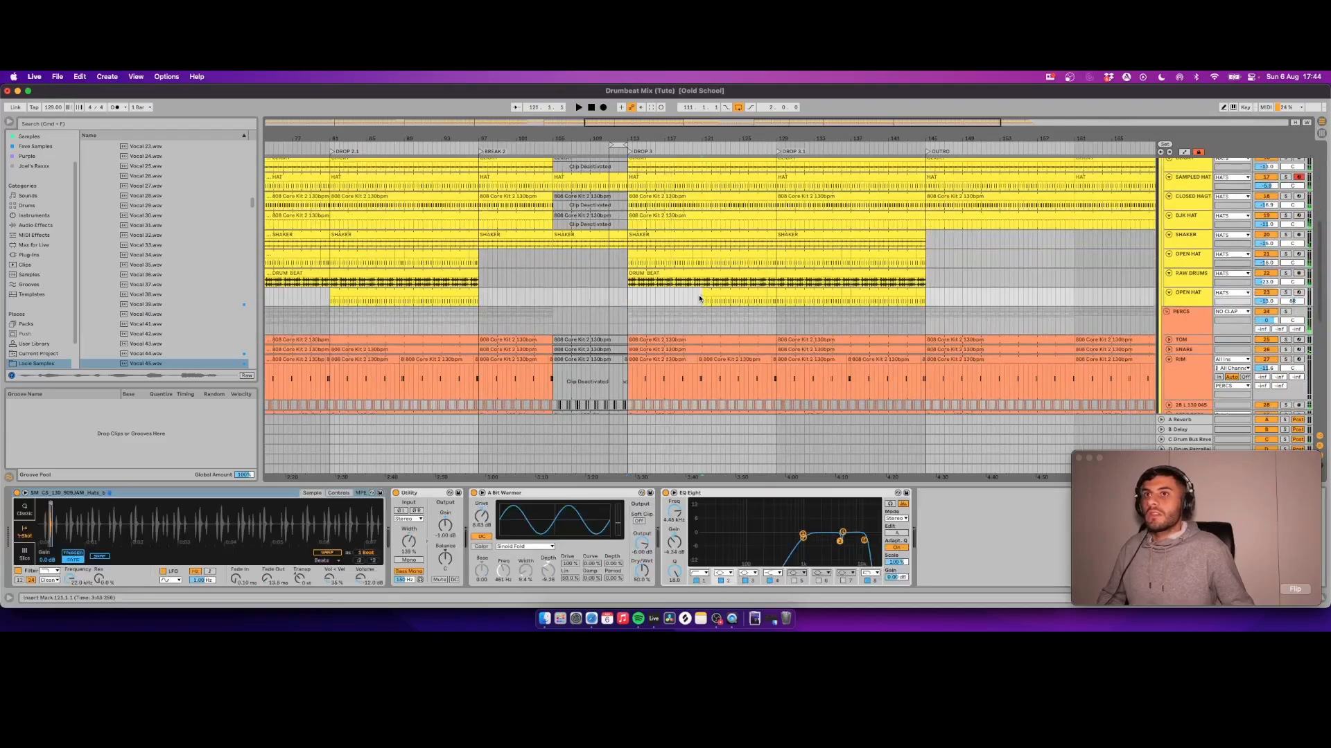
{"action": "scroll", "coordinate": [752, 310], "scroll_direction": "down", "scroll_amount": 1}
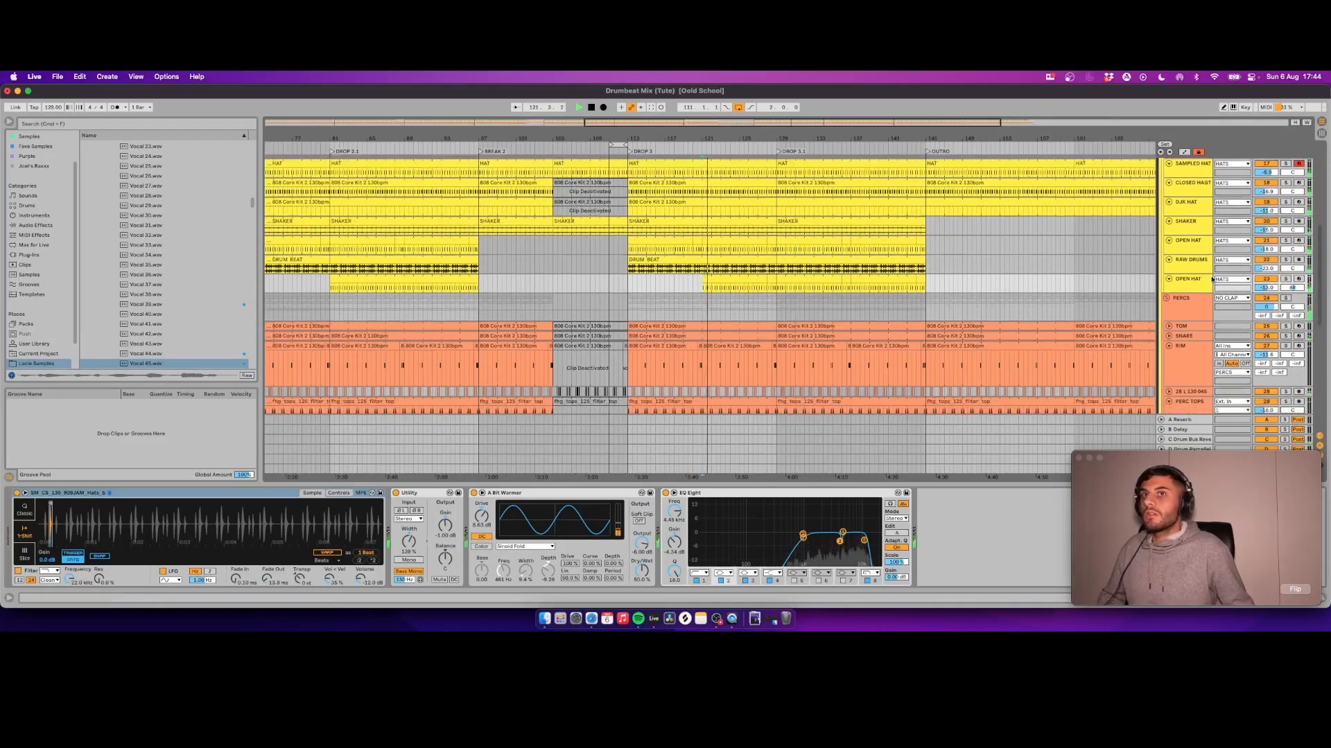
{"action": "scroll", "coordinate": [769, 250], "scroll_direction": "down", "scroll_amount": 5}
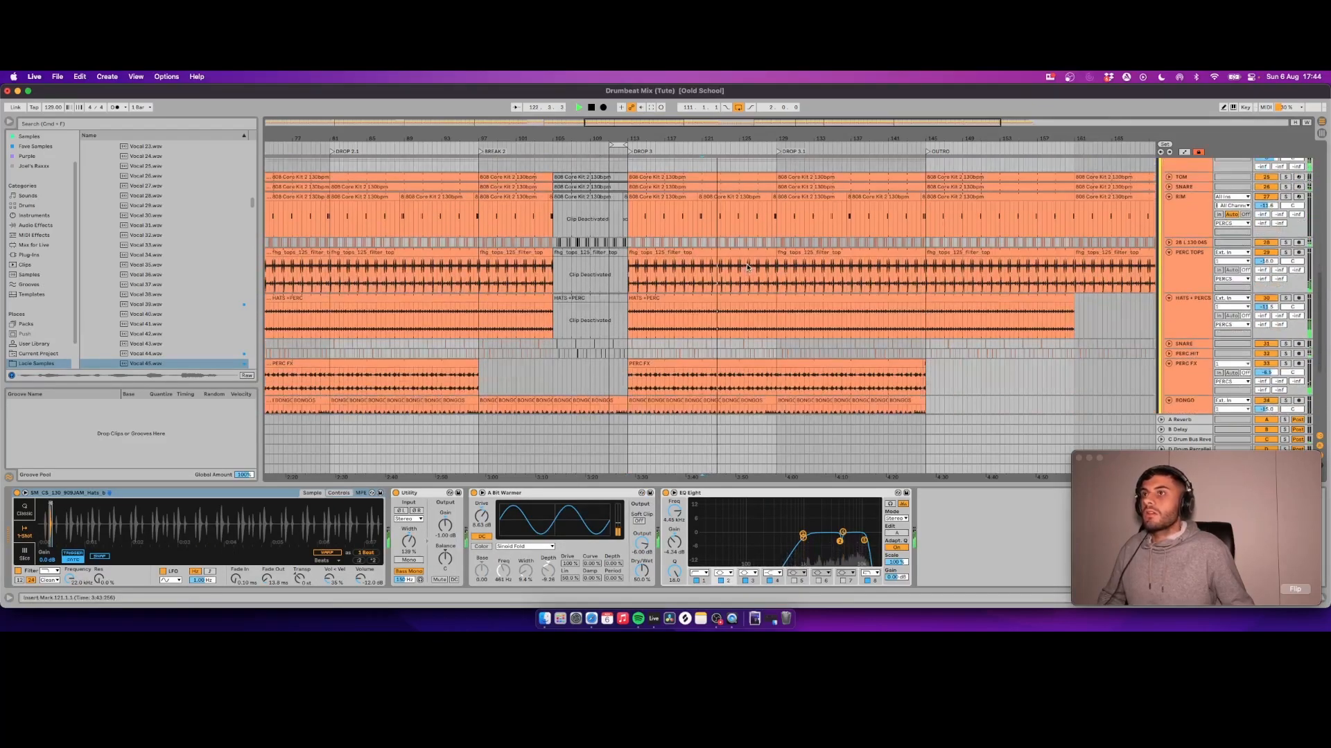
{"action": "scroll", "coordinate": [769, 250], "scroll_direction": "up", "scroll_amount": 5}
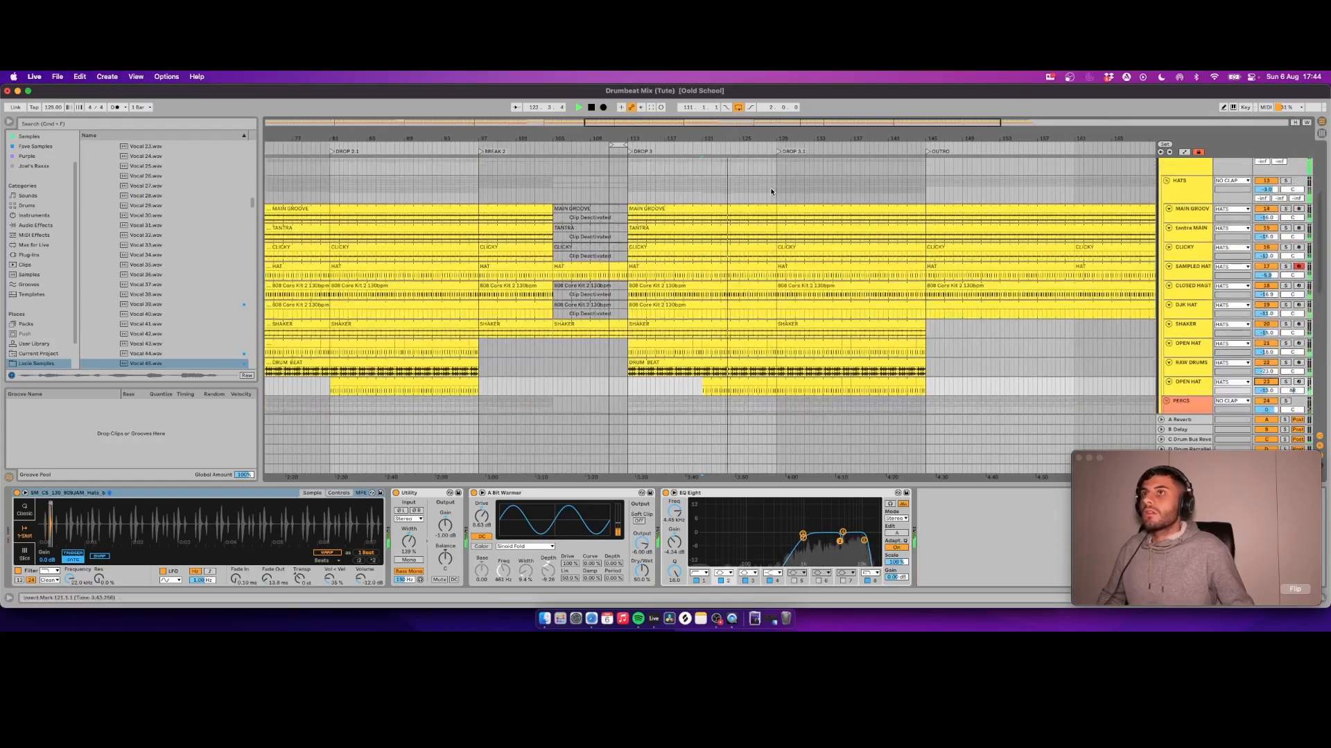
Step: Stop playback and collapse the NO CLAP group
{"action": "left_click", "coordinate": [771, 187]}
{"action": "left_click_drag", "start_coordinate": [750, 139], "coordinate": [749, 170]}
{"action": "key", "text": "space"}
{"action": "scroll", "coordinate": [1185, 202], "scroll_direction": "up", "scroll_amount": 1}
{"action": "left_click", "coordinate": [1188, 209]}
{"action": "scroll", "coordinate": [1188, 208], "scroll_direction": "up", "scroll_amount": 3}
{"action": "left_click", "coordinate": [1164, 197]}
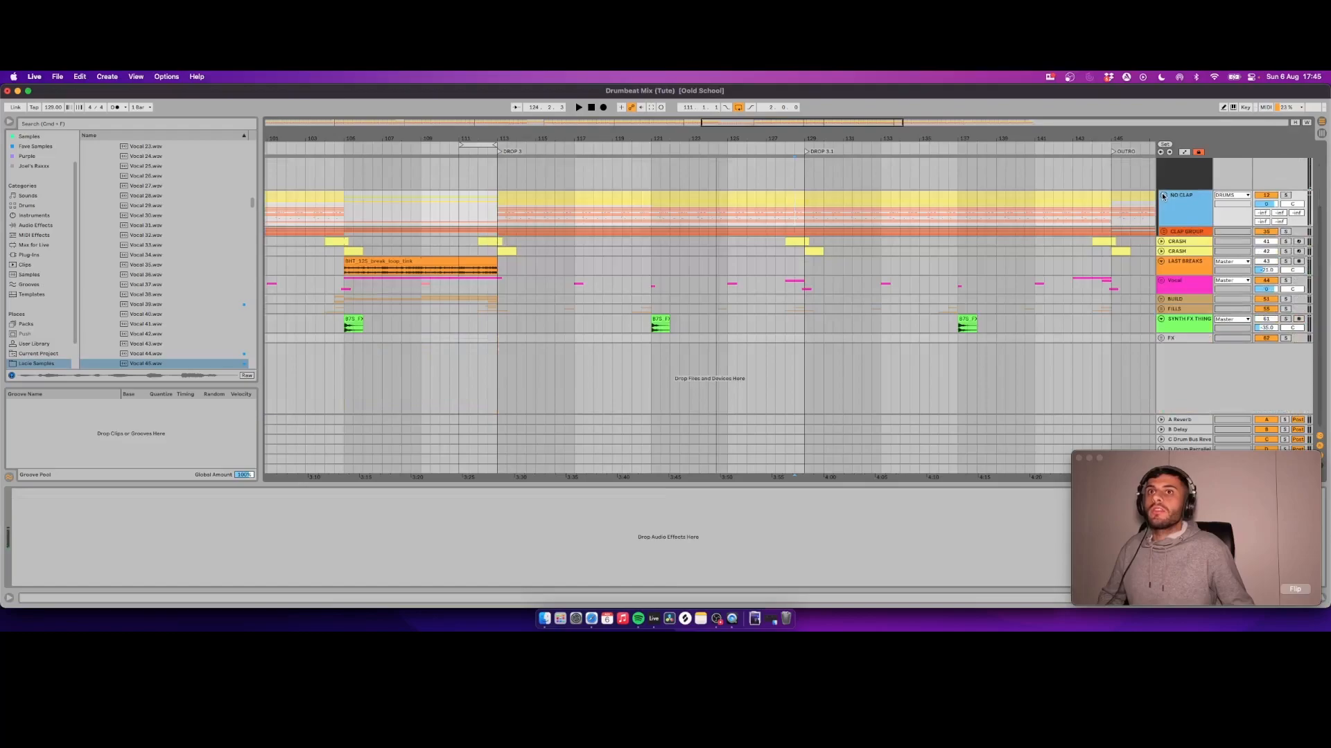
{"action": "left_click", "coordinate": [583, 271]}
{"action": "scroll", "coordinate": [747, 244], "scroll_direction": "up", "scroll_amount": 3}
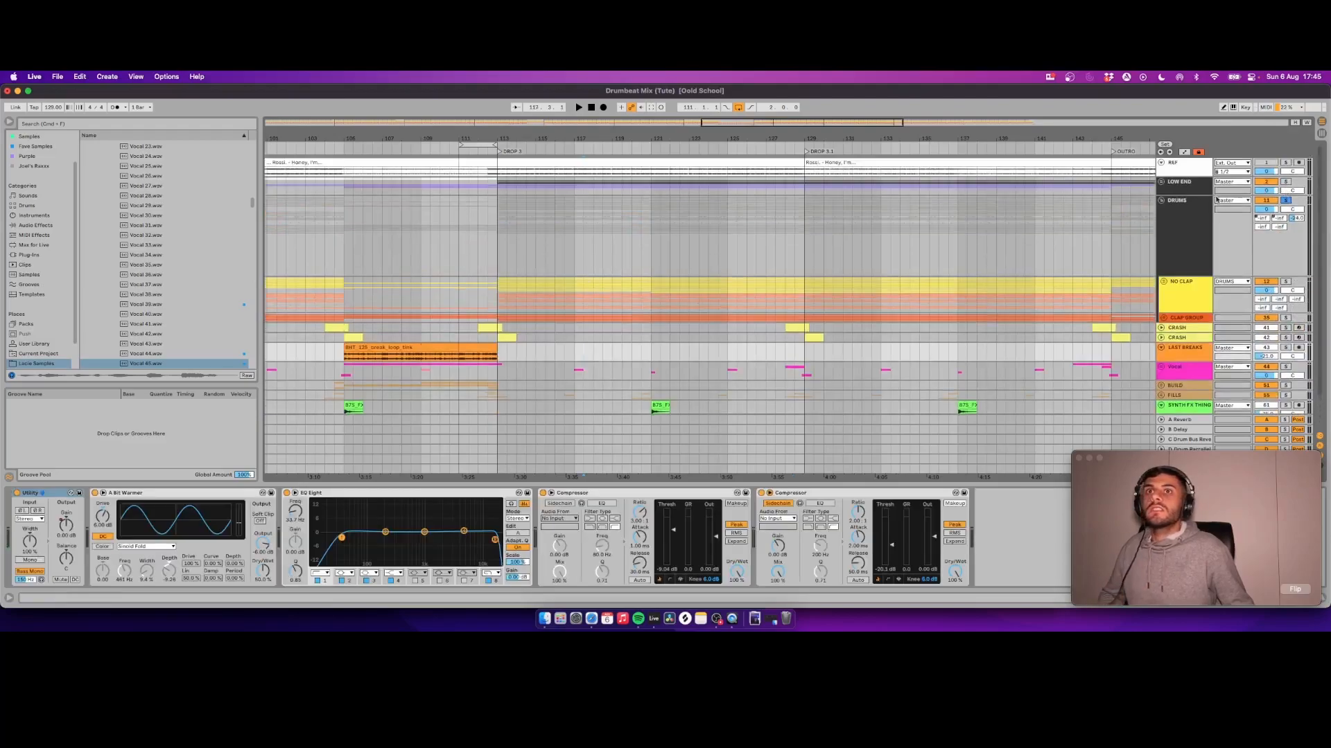
Step: Select the DRUMS group, expand NO CLAP with its HATS and PERCS subgroups collapsed, and expand the CLAP GROUP
{"action": "left_click", "coordinate": [1180, 293]}
{"action": "left_click", "coordinate": [1159, 280]}
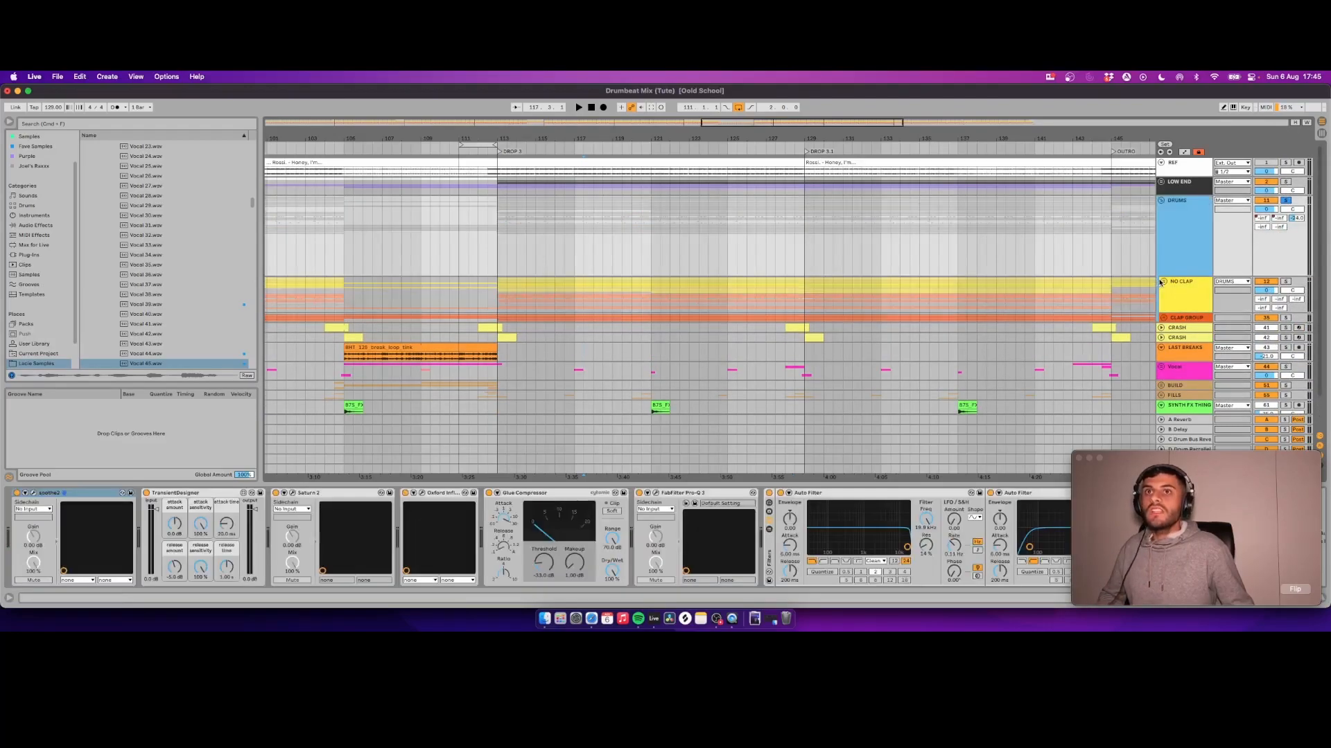
{"action": "left_click", "coordinate": [1164, 282]}
{"action": "scroll", "coordinate": [1175, 246], "scroll_direction": "down", "scroll_amount": 2}
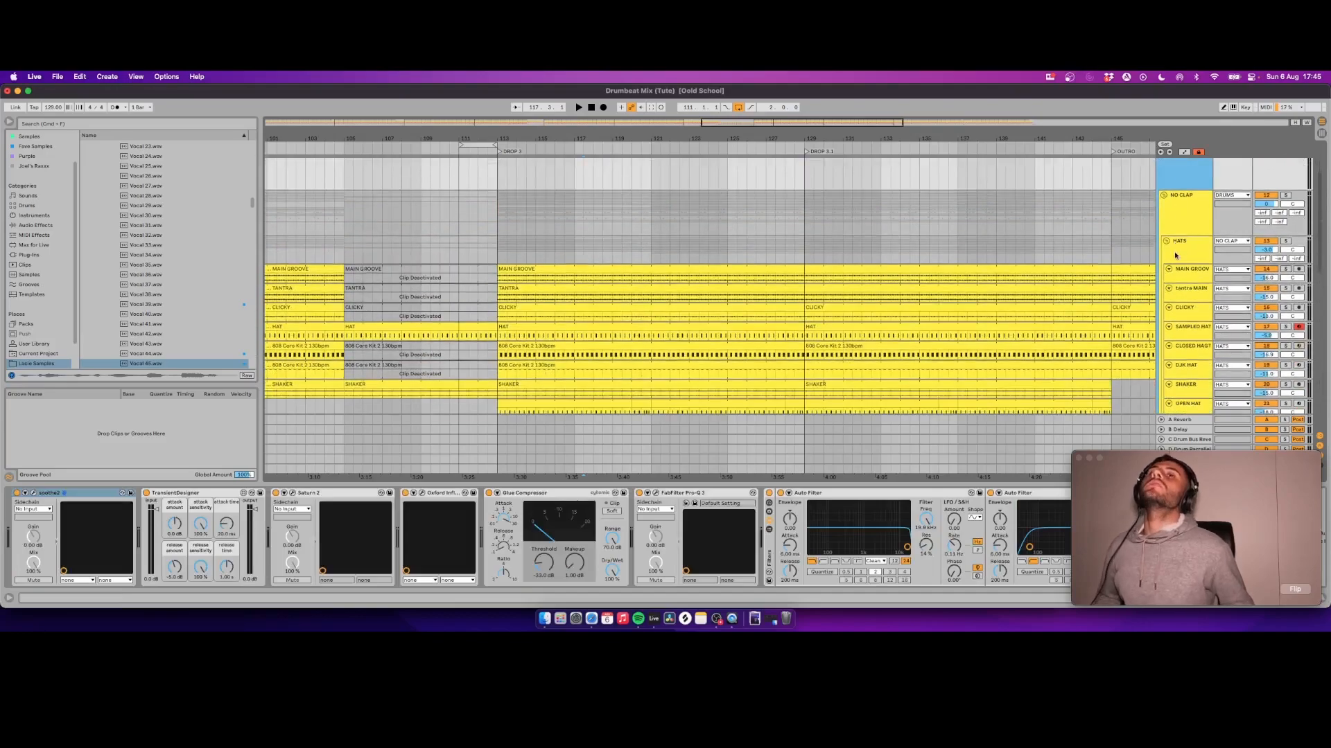
{"action": "left_click", "coordinate": [1166, 241]}
{"action": "left_click", "coordinate": [1166, 260]}
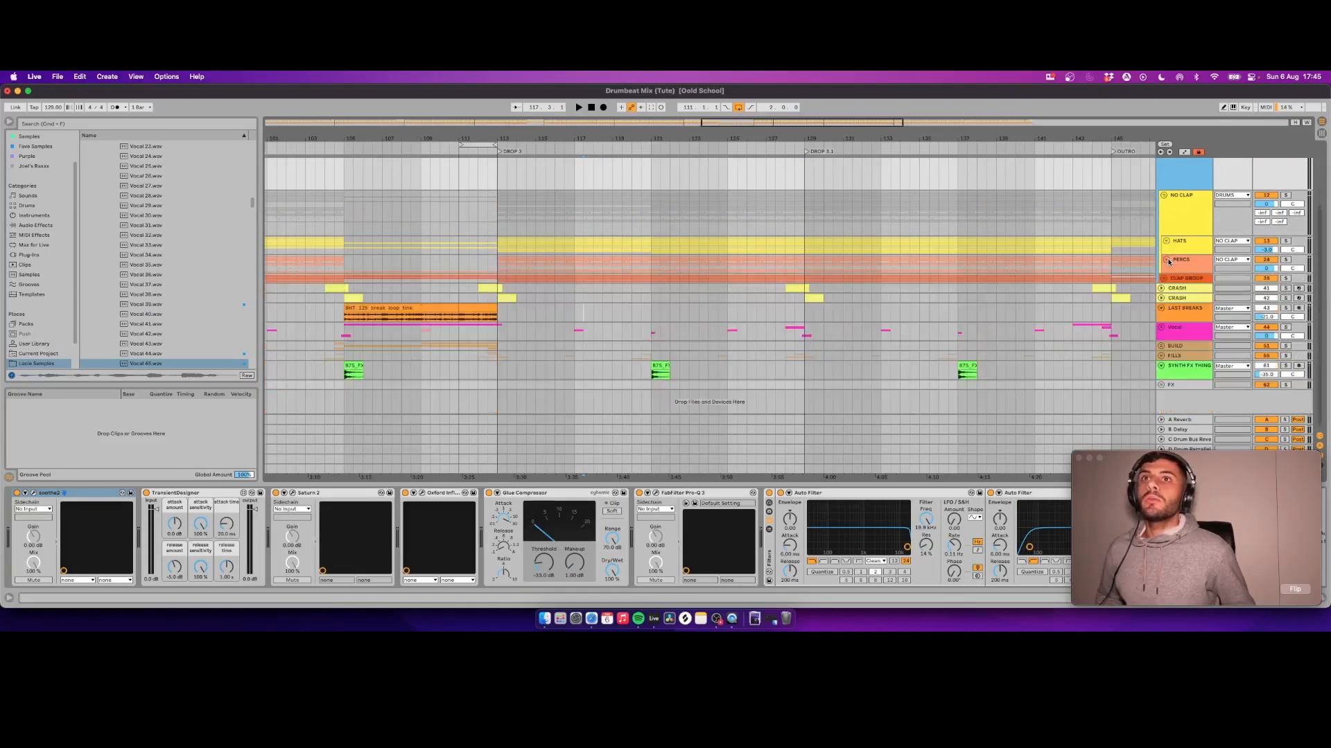
{"action": "left_click", "coordinate": [1164, 279]}
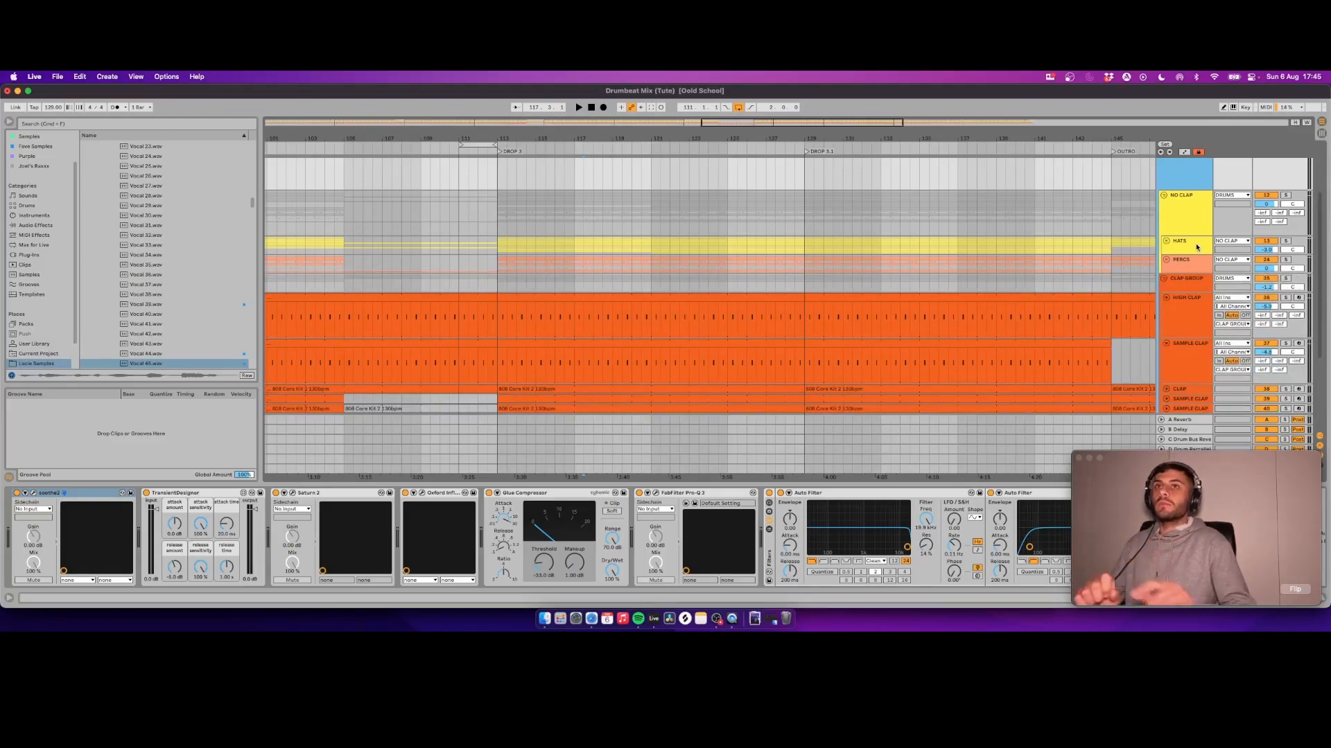
Step: Examine the device chains of the HATS, CLAP GROUP and NO CLAP groups in turn
{"action": "left_click", "coordinate": [1196, 244]}
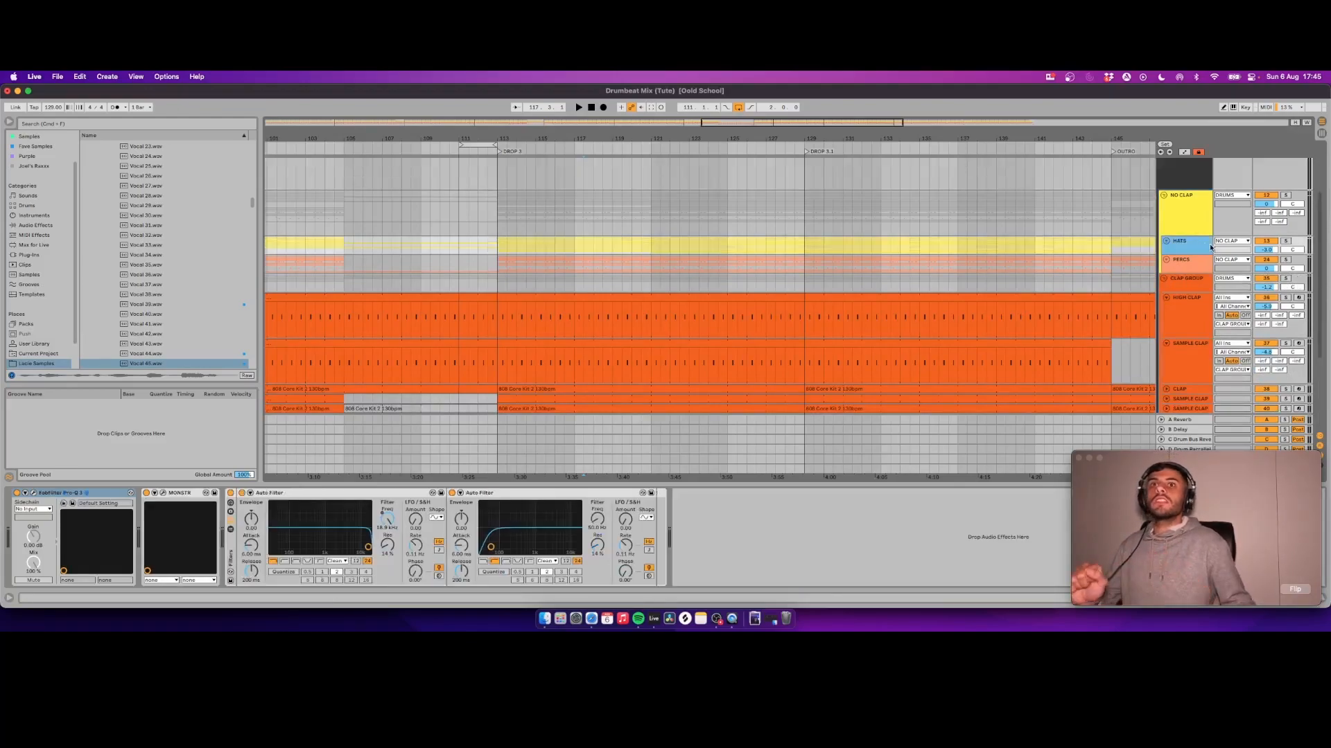
{"action": "left_click", "coordinate": [1174, 280]}
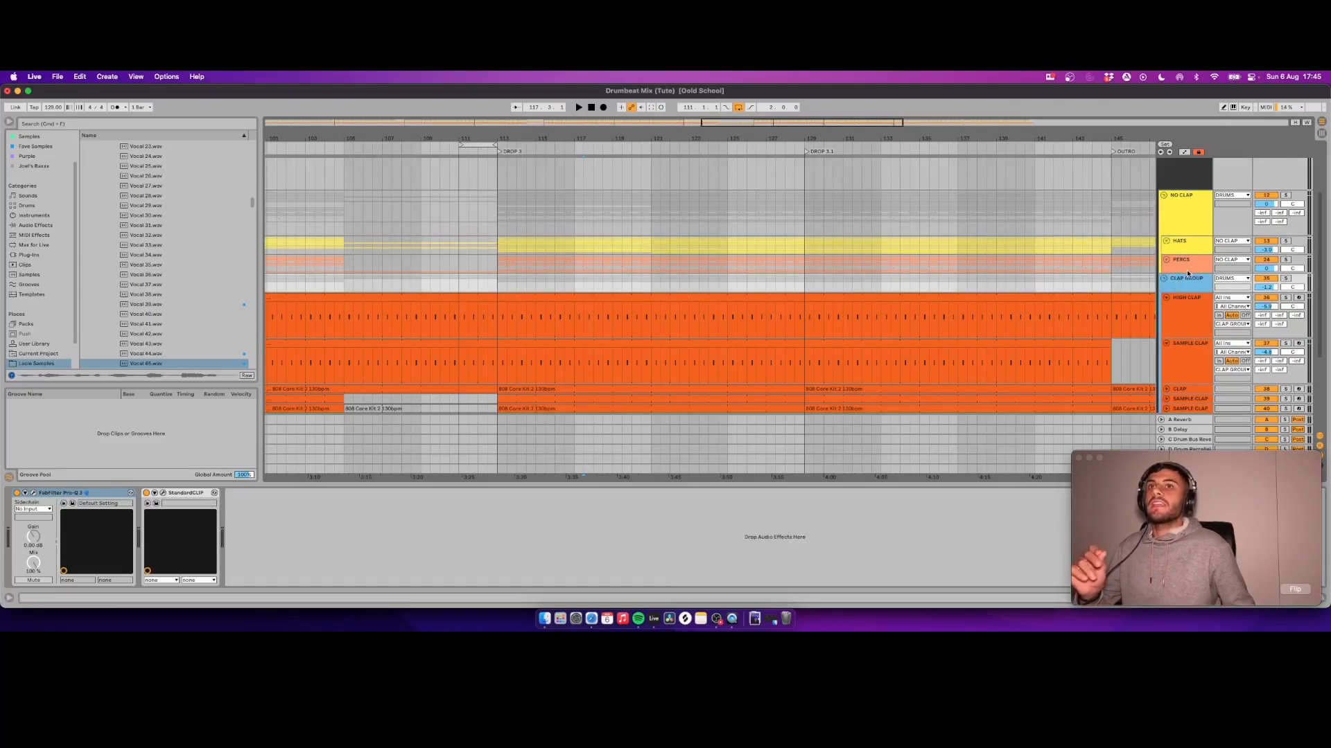
{"action": "left_click", "coordinate": [1178, 220]}
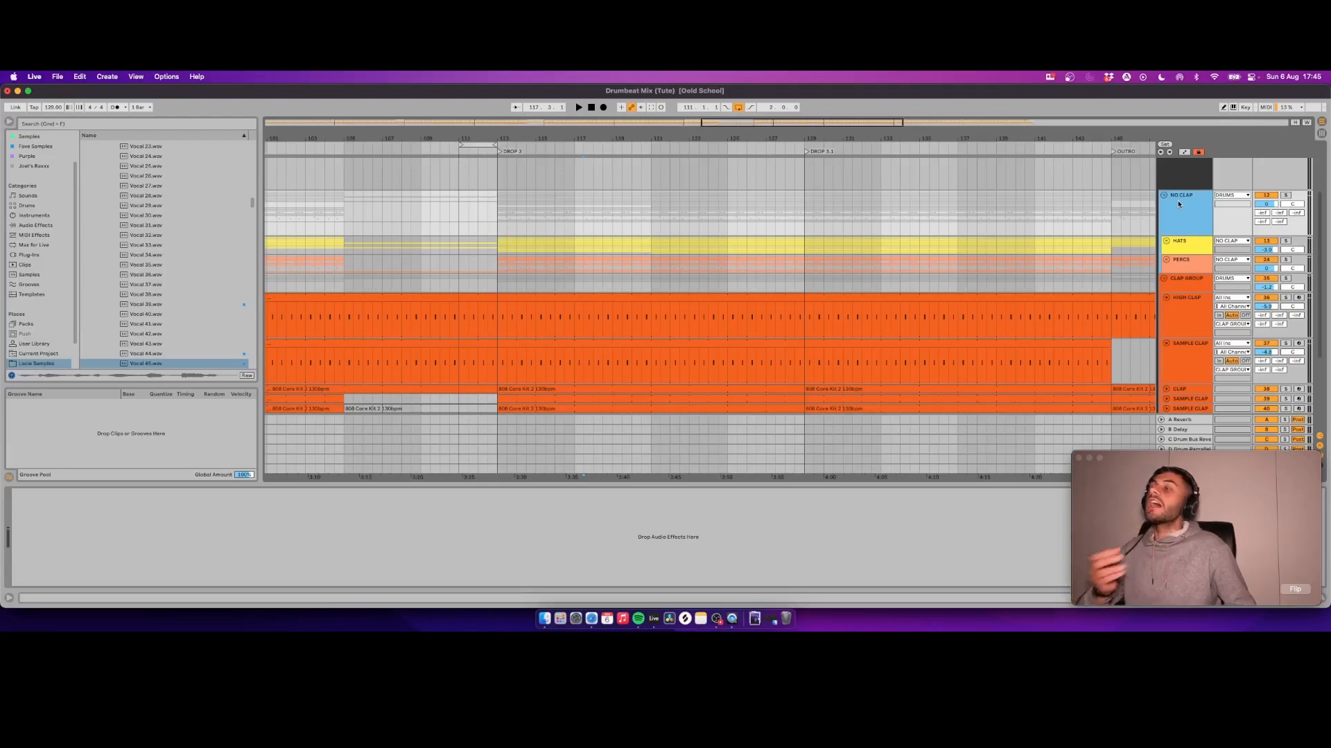
Step: Collapse the HIGH CLAP track and the first SAMPLE CLAP track in the CLAP GROUP
{"action": "scroll", "coordinate": [901, 232], "scroll_direction": "down", "scroll_amount": 3}
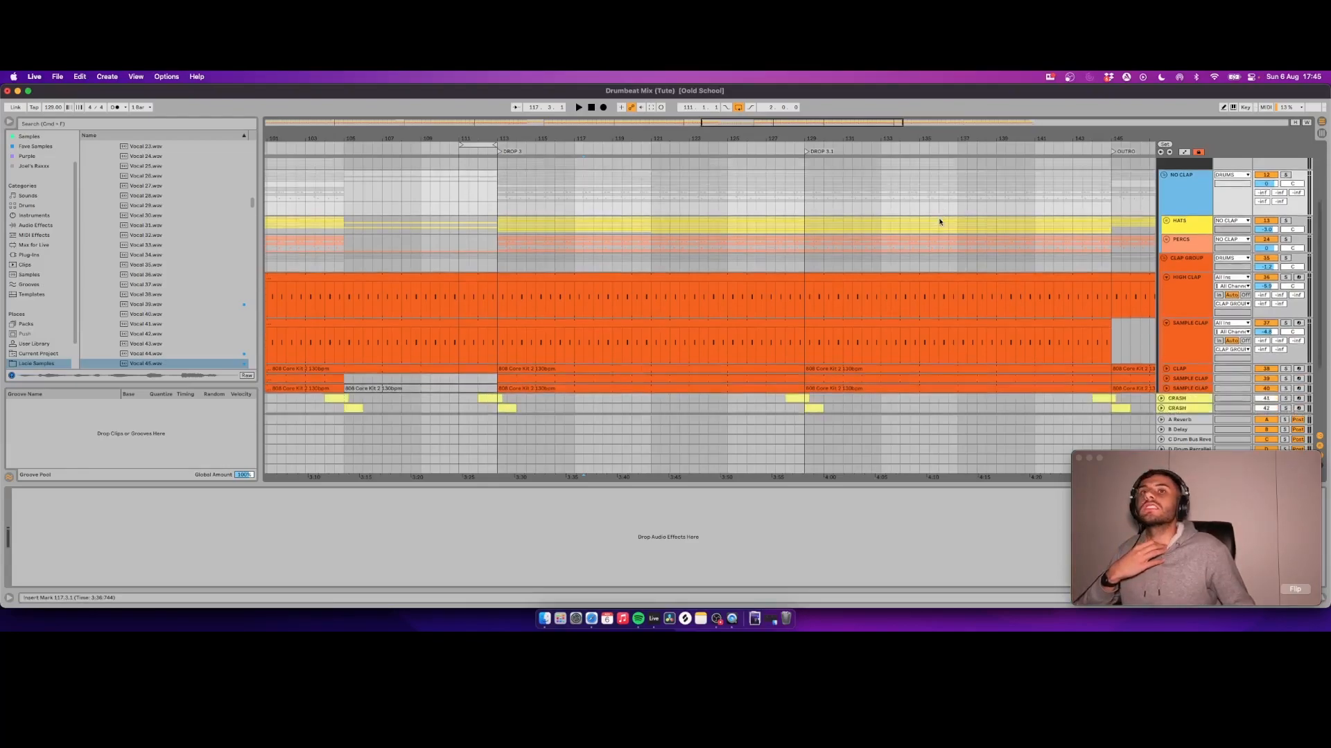
{"action": "left_click", "coordinate": [1165, 267]}
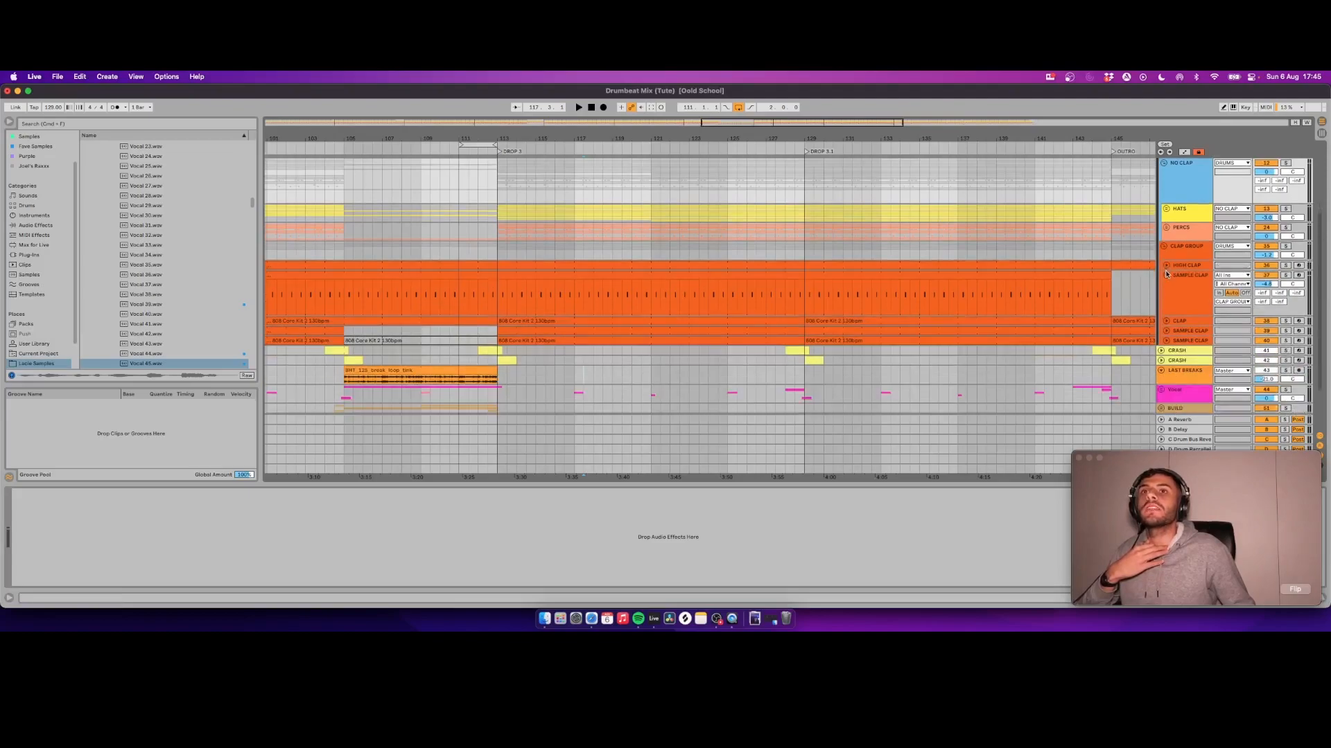
{"action": "left_click", "coordinate": [1166, 275]}
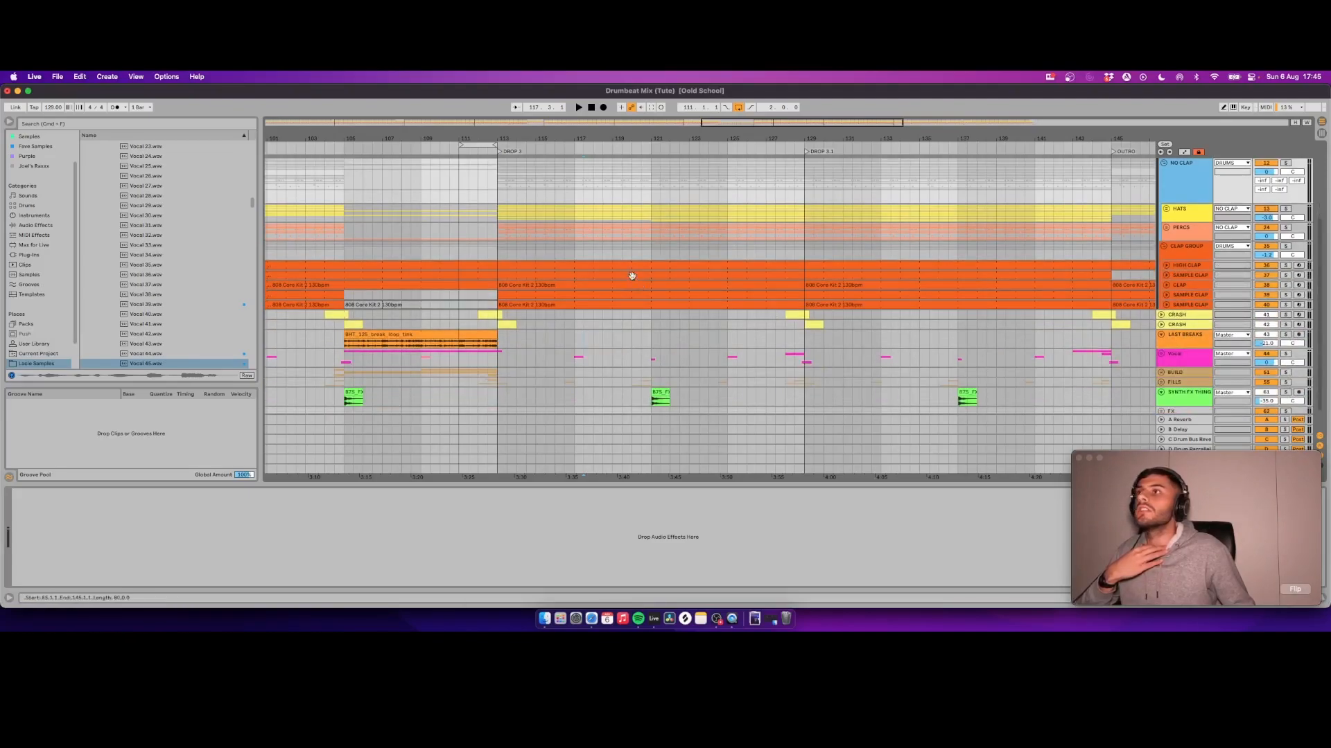
Step: Select the HATS group, expand it, and solo it
{"action": "scroll", "coordinate": [1010, 248], "scroll_direction": "up", "scroll_amount": 3}
{"action": "left_click", "coordinate": [1184, 257]}
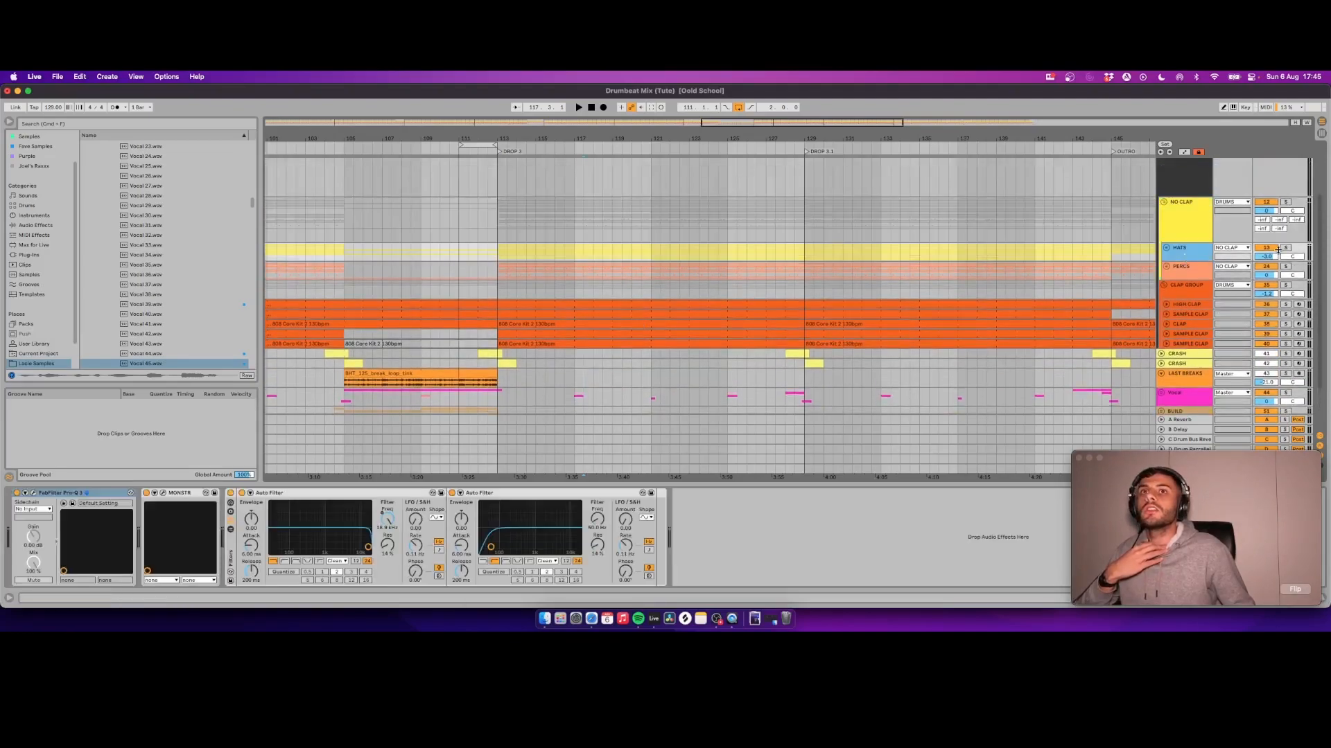
{"action": "left_click", "coordinate": [1167, 250]}
{"action": "left_click", "coordinate": [1287, 249]}
{"action": "scroll", "coordinate": [901, 263], "scroll_direction": "down", "scroll_amount": 1}
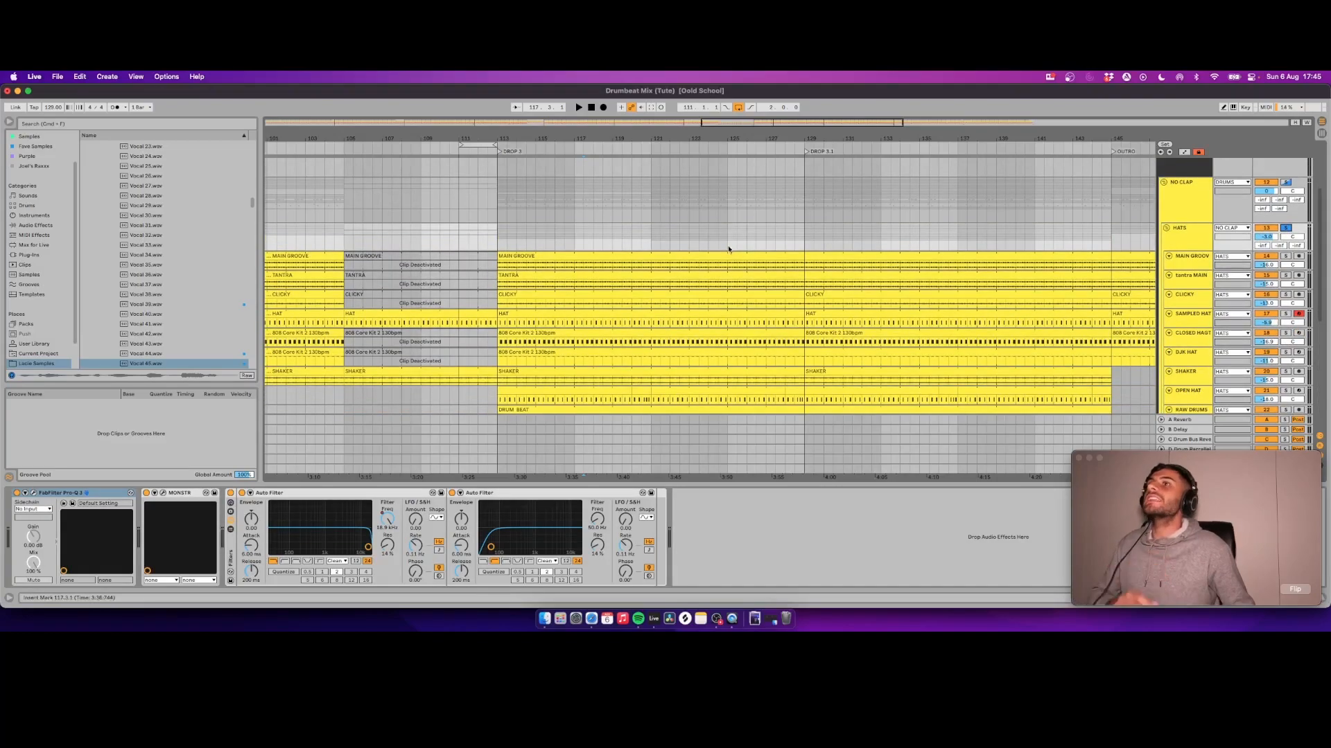
Step: Loop the four bars from bar 129 to 133 on the HATS group and audition the loop
{"action": "scroll", "coordinate": [834, 253], "scroll_direction": "right", "scroll_amount": 3}
{"action": "left_click_drag", "start_coordinate": [727, 233], "coordinate": [797, 229]}
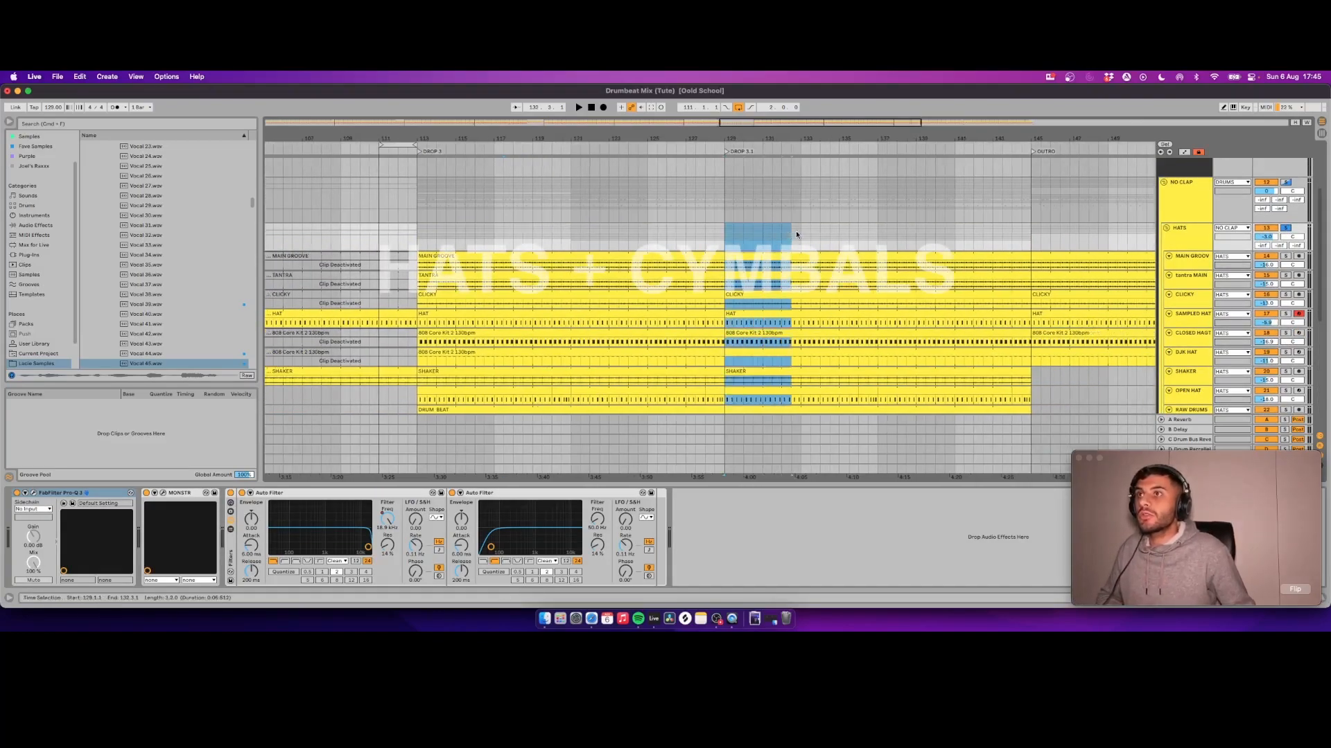
{"action": "key", "text": "super+l"}
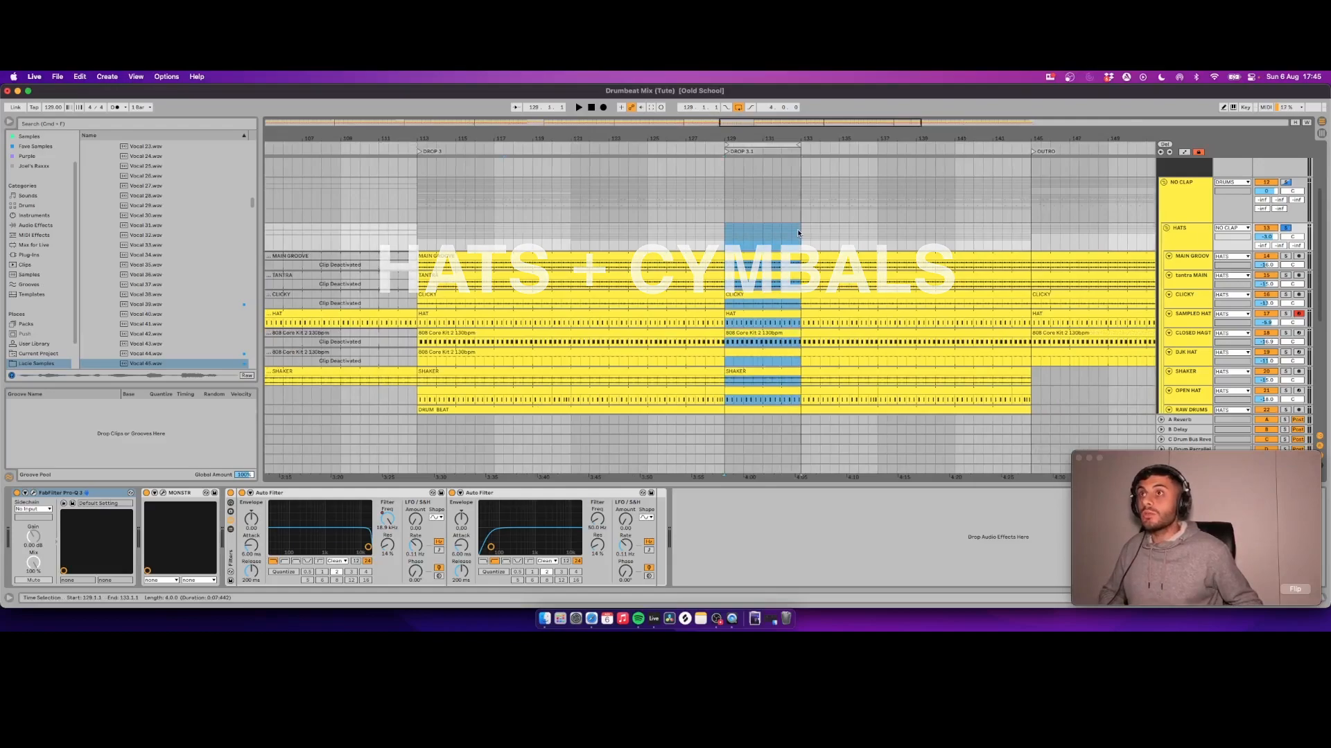
{"action": "key", "text": "space"}
{"action": "scroll", "coordinate": [797, 235], "scroll_direction": "right", "scroll_amount": 2}
{"action": "scroll", "coordinate": [762, 243], "scroll_direction": "down", "scroll_amount": 5}
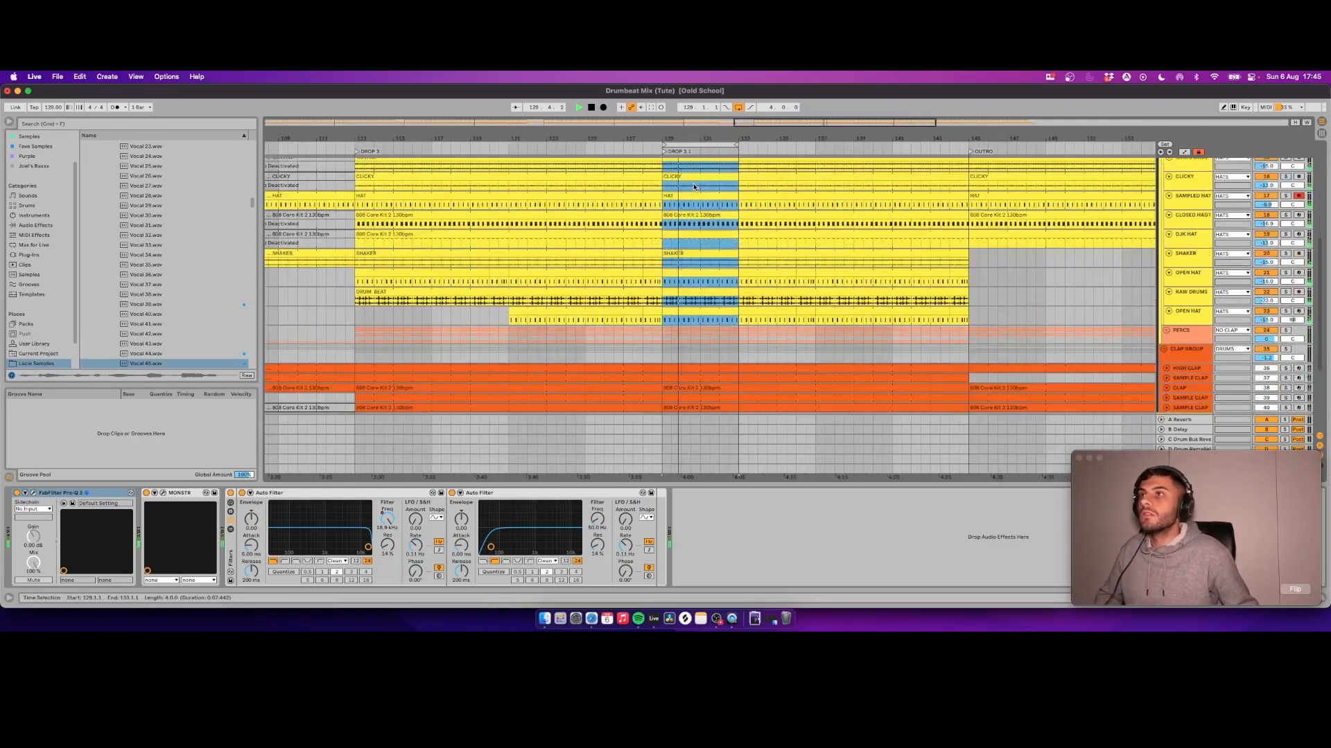
{"action": "left_click_drag", "start_coordinate": [707, 133], "coordinate": [708, 197]}
{"action": "scroll", "coordinate": [725, 231], "scroll_direction": "up", "scroll_amount": 4}
{"action": "key", "text": "space"}
{"action": "scroll", "coordinate": [727, 232], "scroll_direction": "down", "scroll_amount": 1}
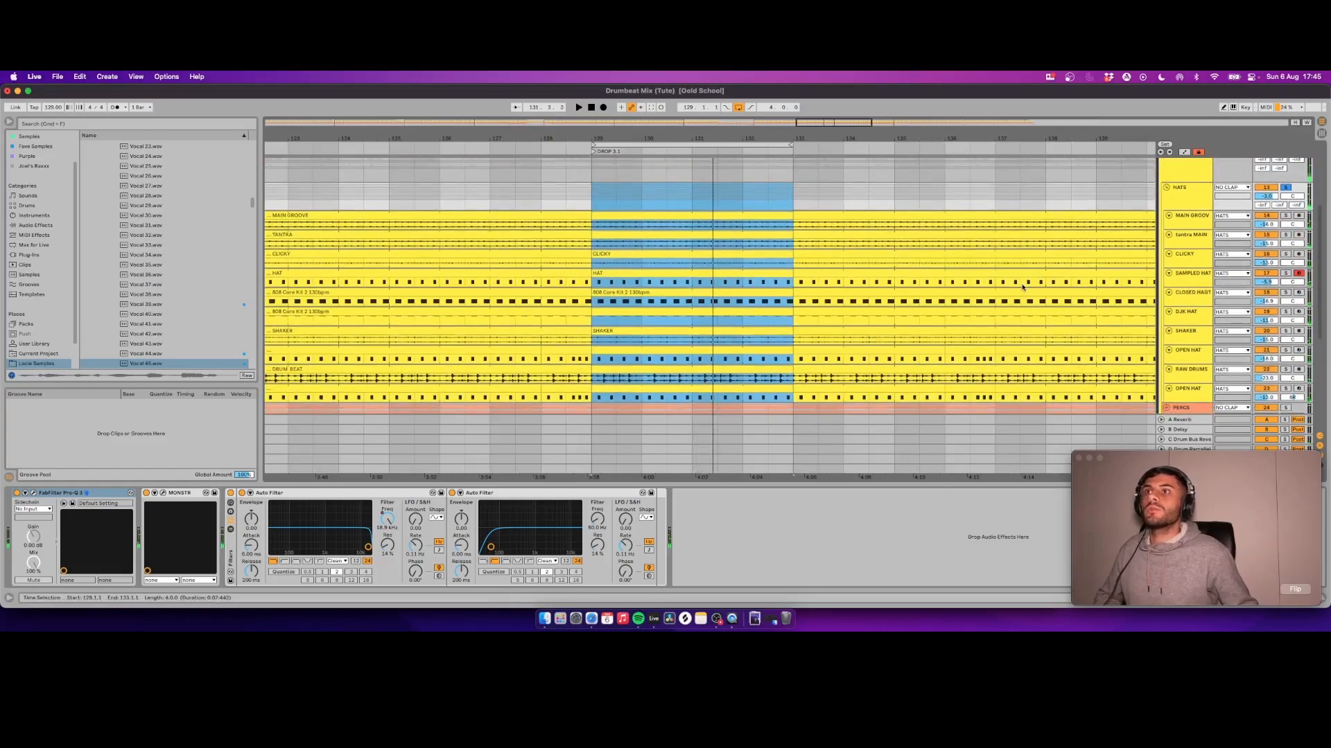
Step: Solo the MAIN GROOVE track and examine its device chain during looped playback
{"action": "left_click", "coordinate": [1284, 216]}
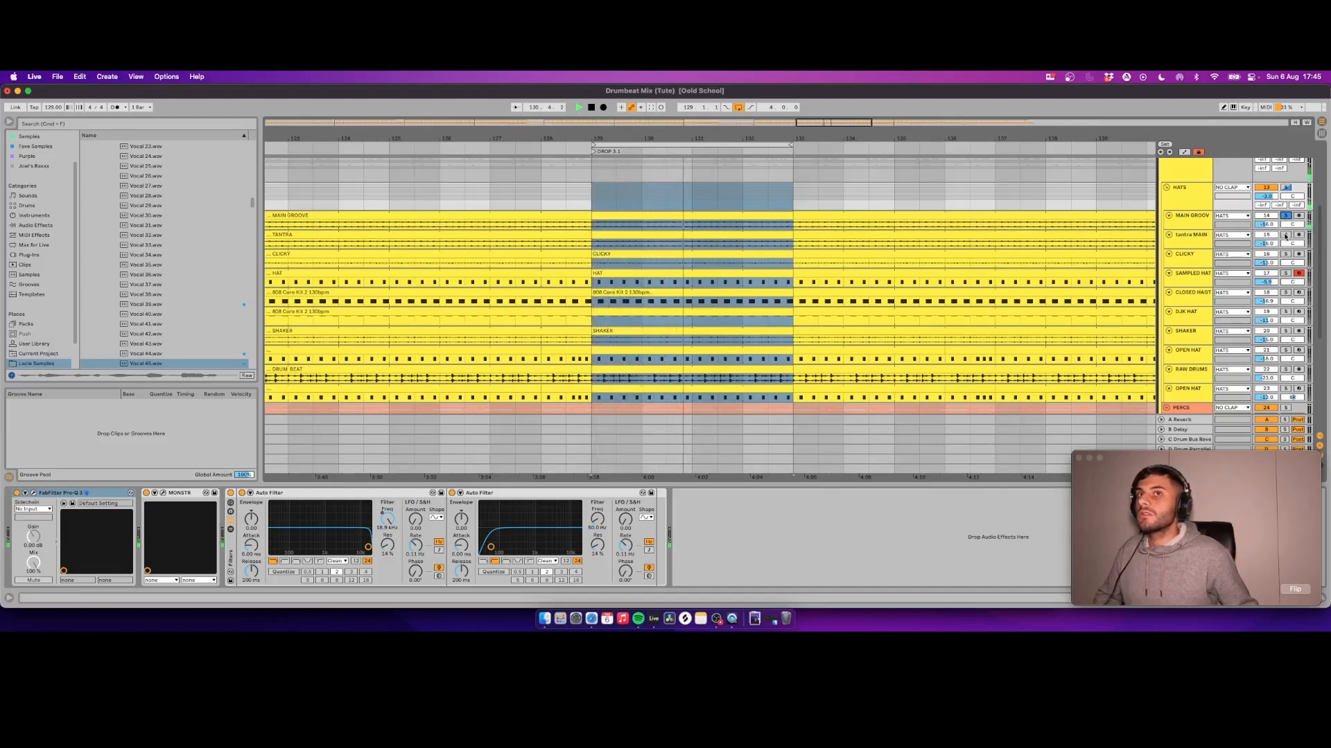
{"action": "left_click", "coordinate": [1191, 216]}
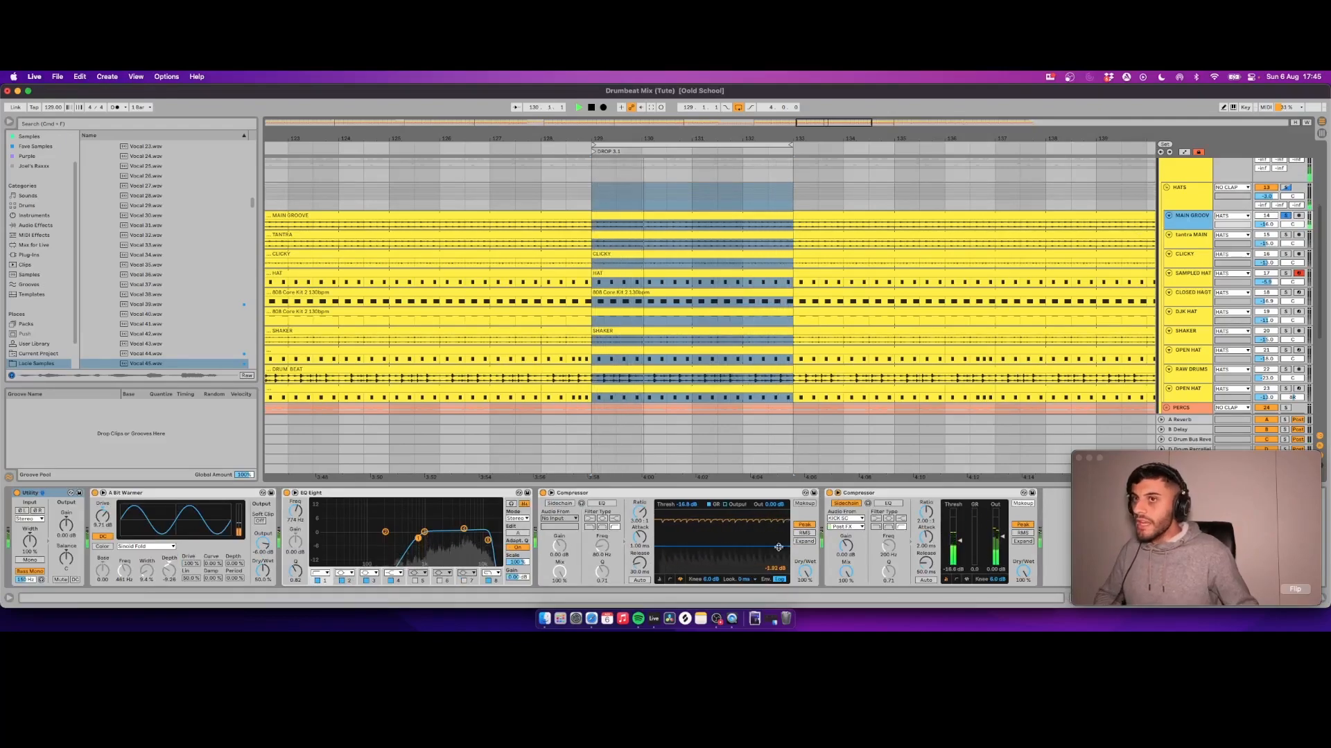
{"action": "key", "text": "space"}
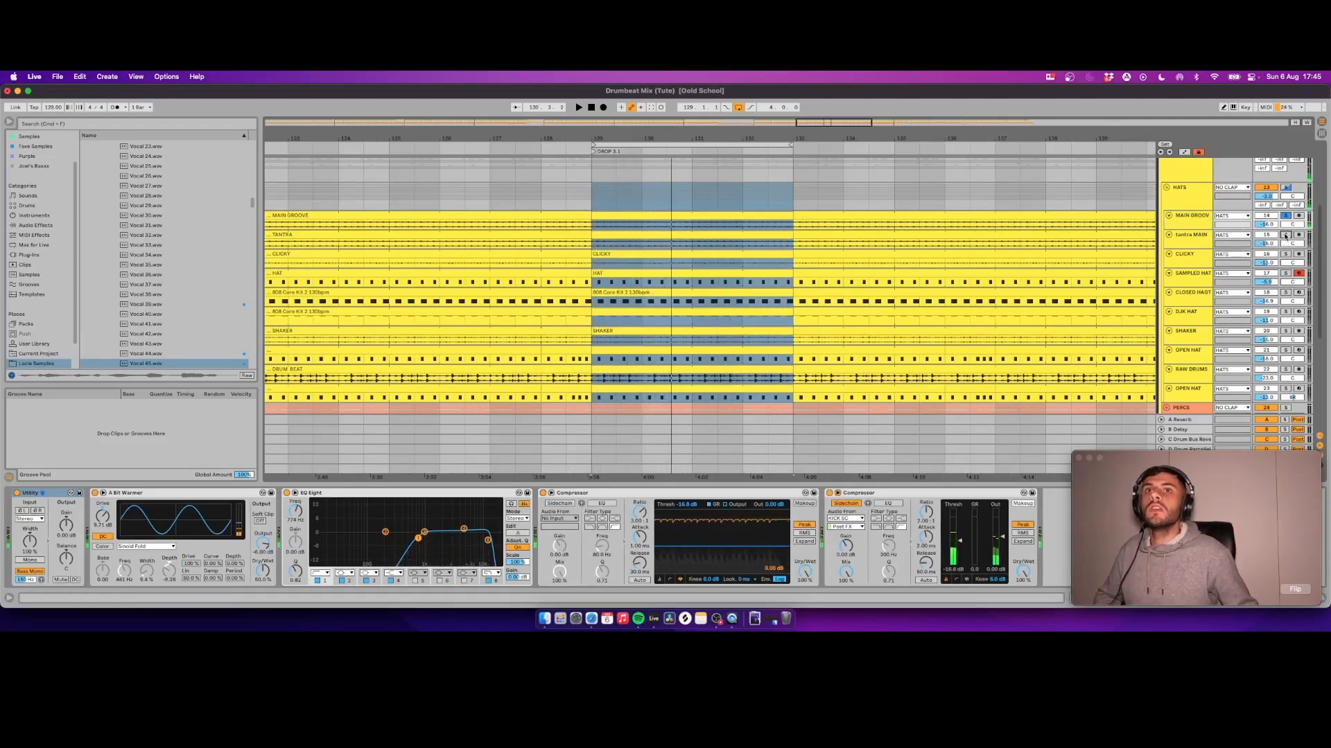
Step: Solo and audition the tantra MAIN track, and open its Tantra plug-in
{"action": "left_click", "coordinate": [1177, 235]}
{"action": "key", "text": "space"}
{"action": "key", "text": "space"}
{"action": "left_click", "coordinate": [502, 493]}
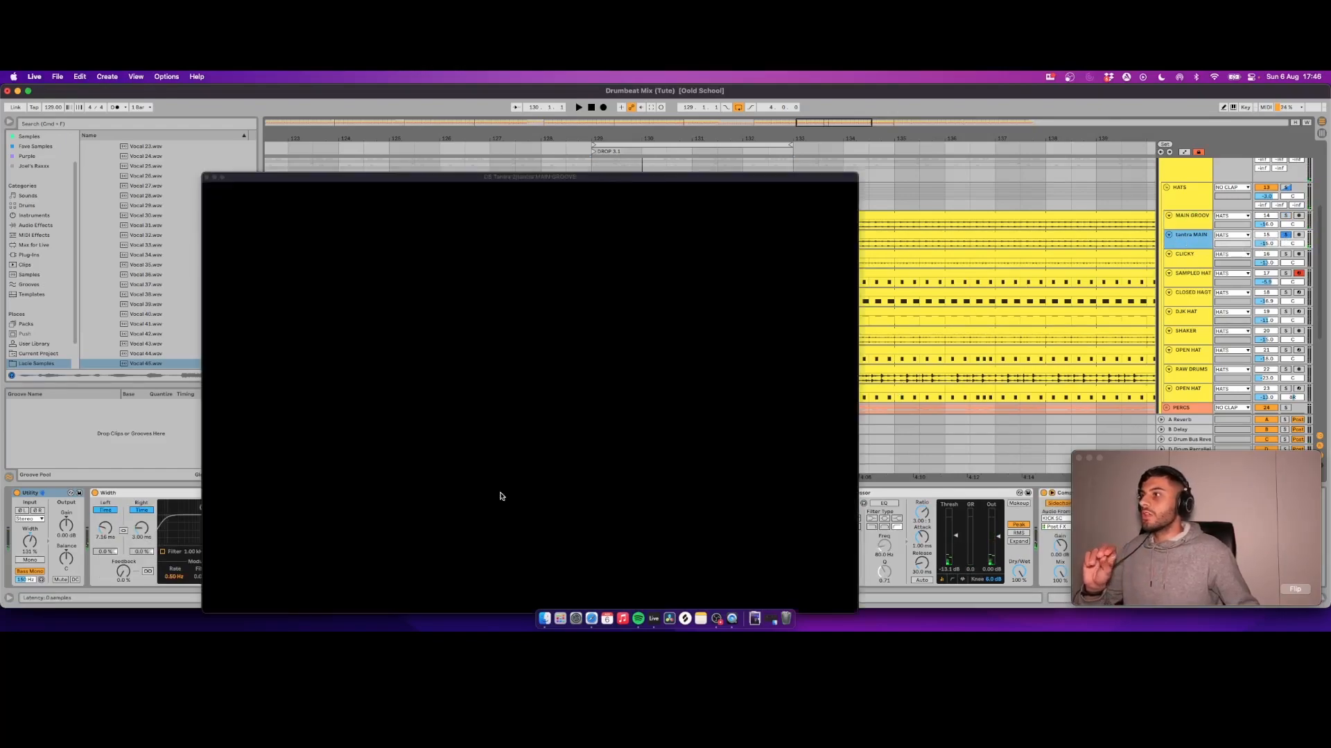
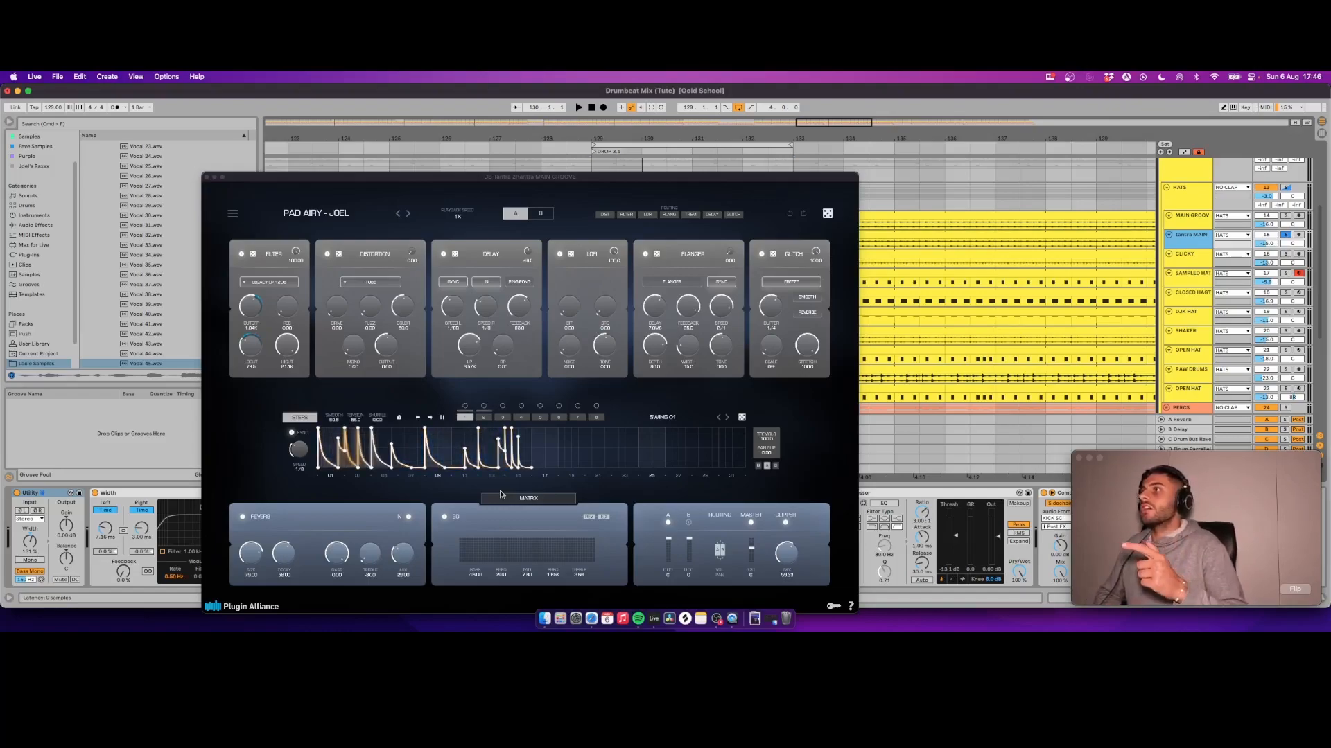
Step: Close the Tantra plug-in during looped playback and solo MAIN GROOVE together with tantra MAIN
{"action": "key", "text": "space"}
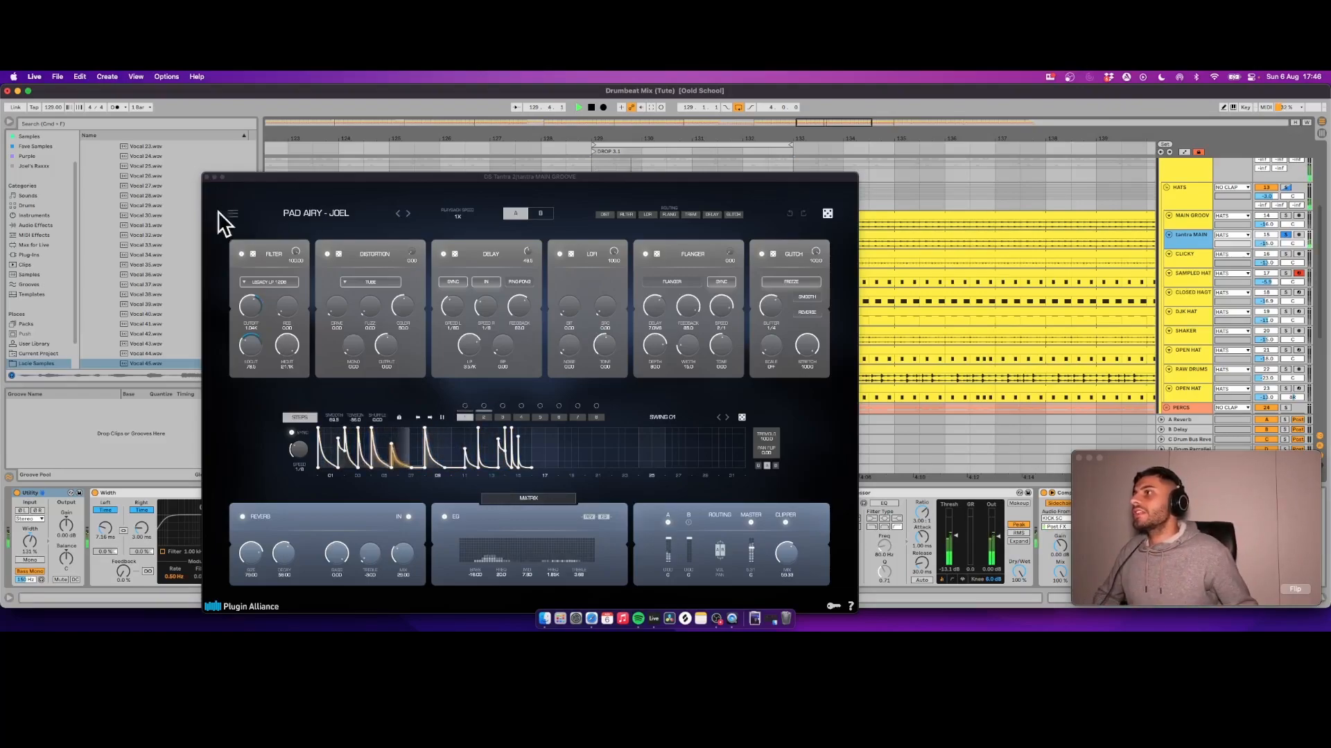
{"action": "left_click", "coordinate": [208, 176]}
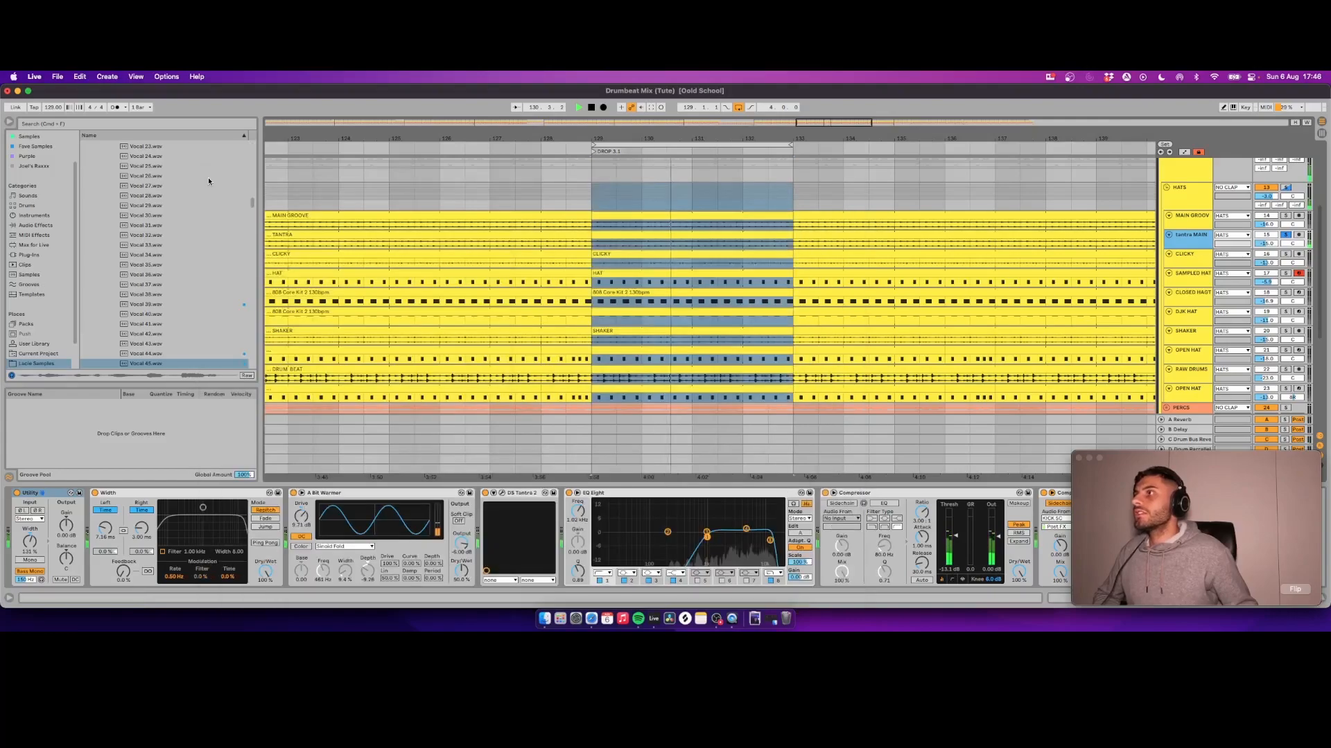
{"action": "left_click", "coordinate": [1286, 216]}
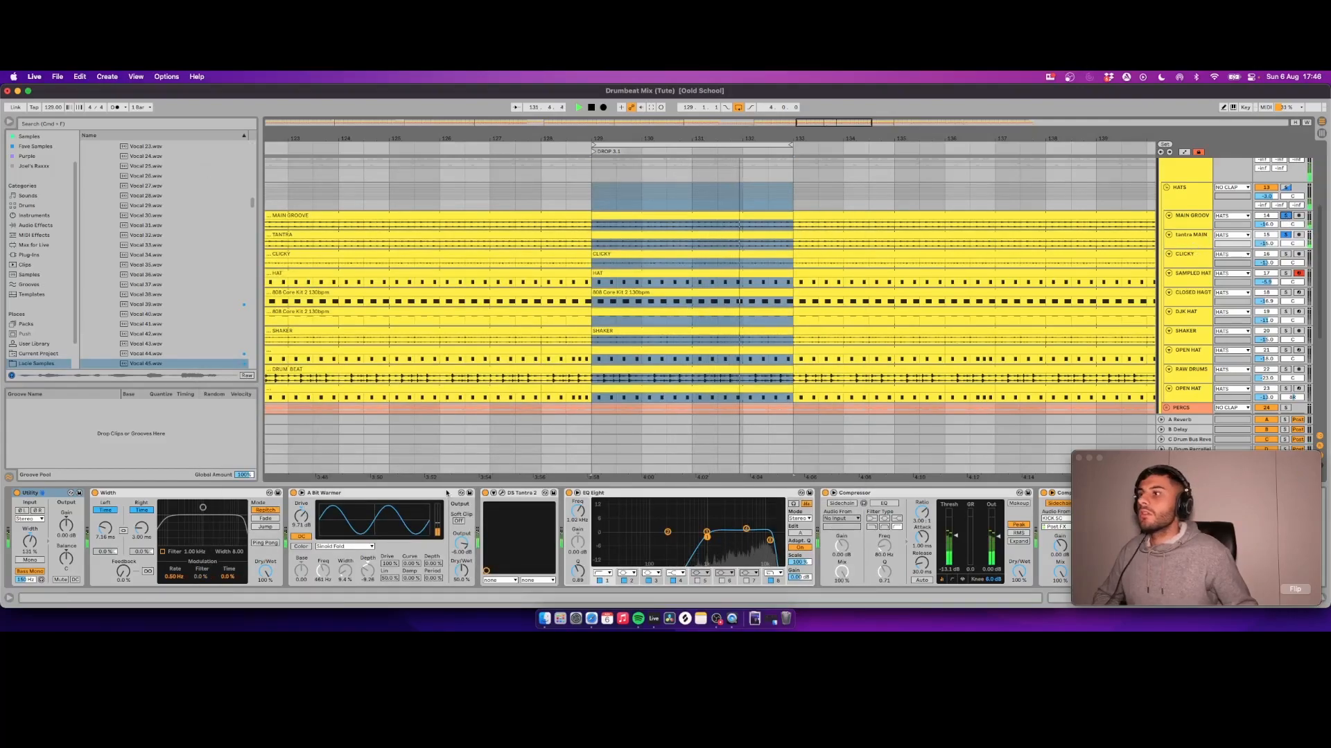
Step: Compare the sound with the tantra MAIN track's Width device bypassed and enabled, and stop playback
{"action": "left_click", "coordinate": [95, 493]}
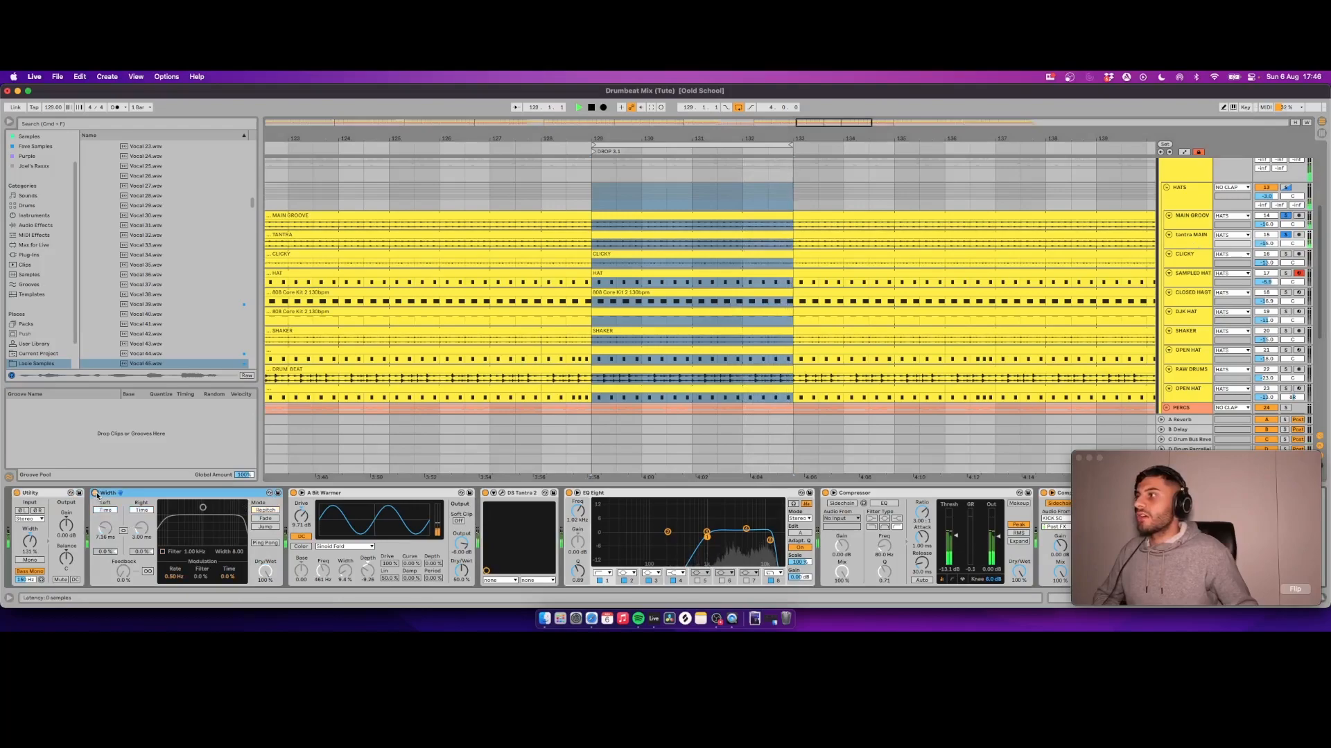
{"action": "left_click", "coordinate": [95, 493]}
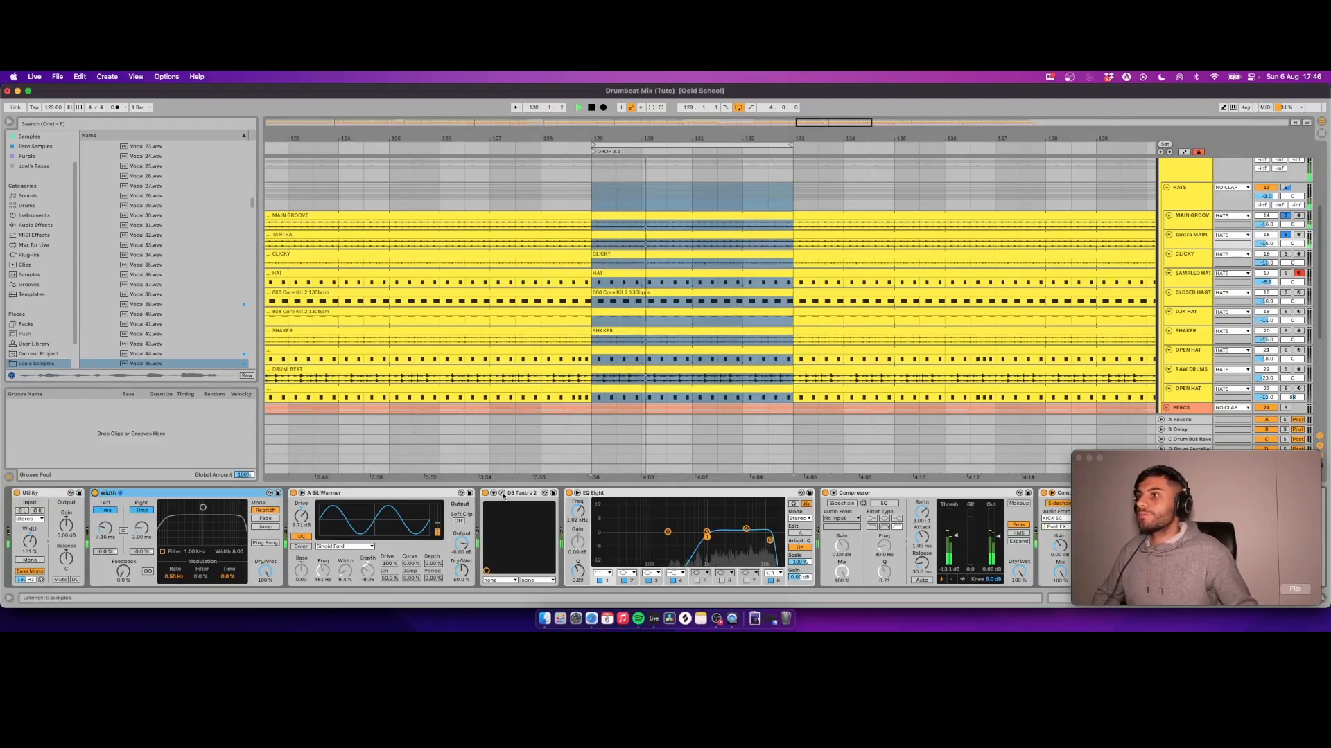
{"action": "left_click_drag", "start_coordinate": [1188, 484], "coordinate": [1199, 513]}
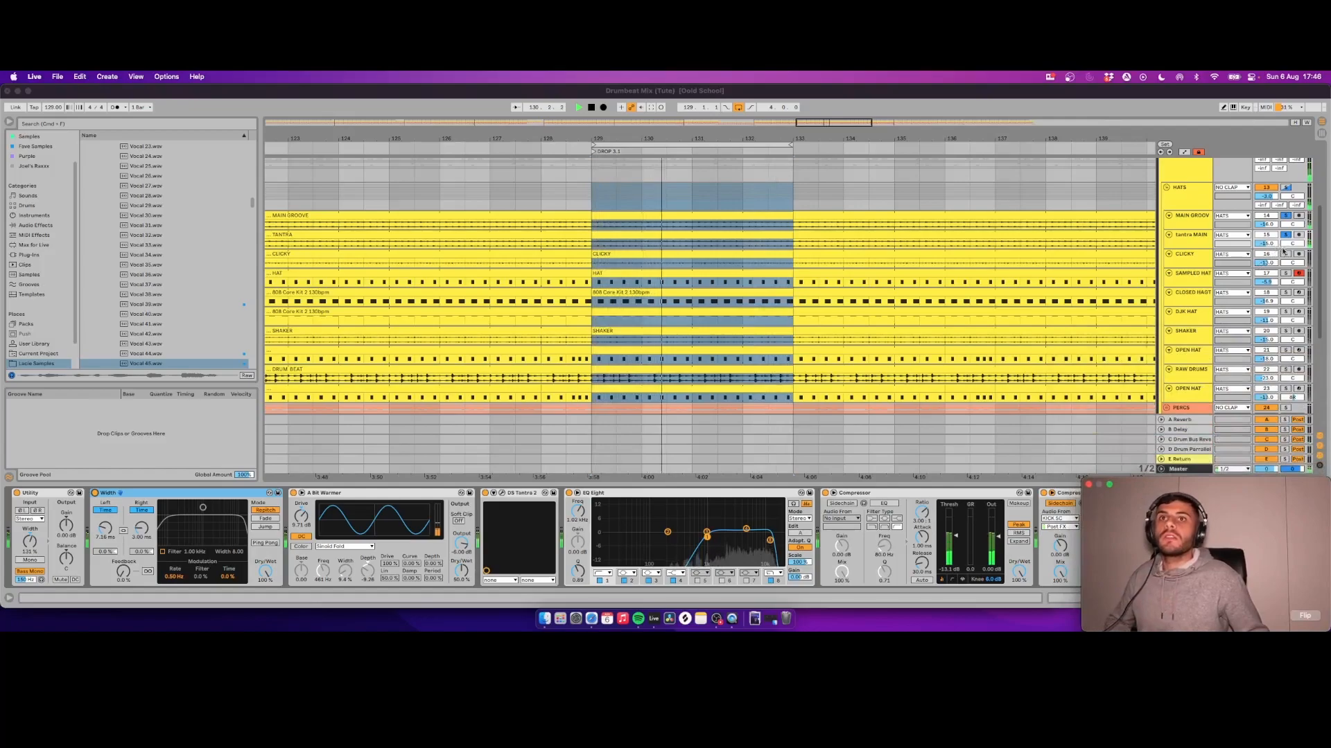
{"action": "left_click", "coordinate": [1311, 266]}
{"action": "key", "text": "space"}
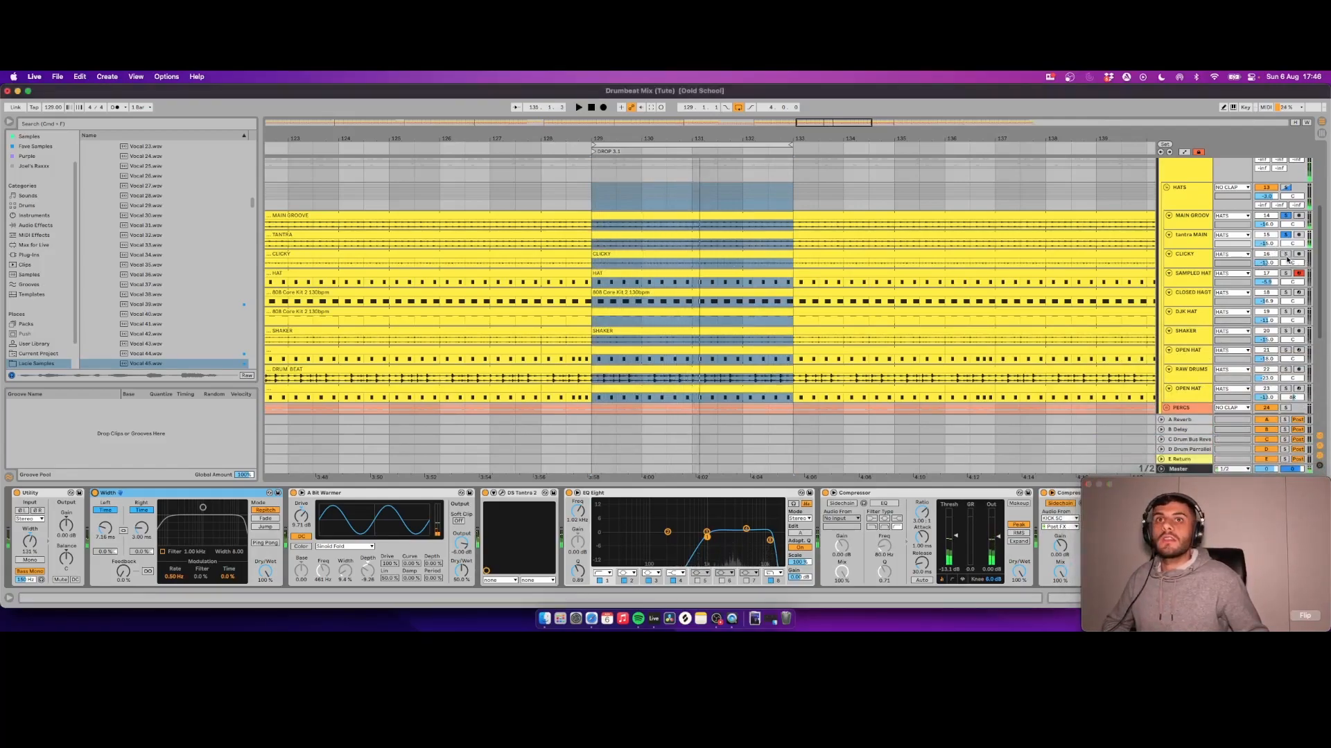
Step: Solo the CLICKY track, audition it in the loop, and examine its device chain
{"action": "left_click", "coordinate": [657, 252]}
{"action": "key", "text": "space"}
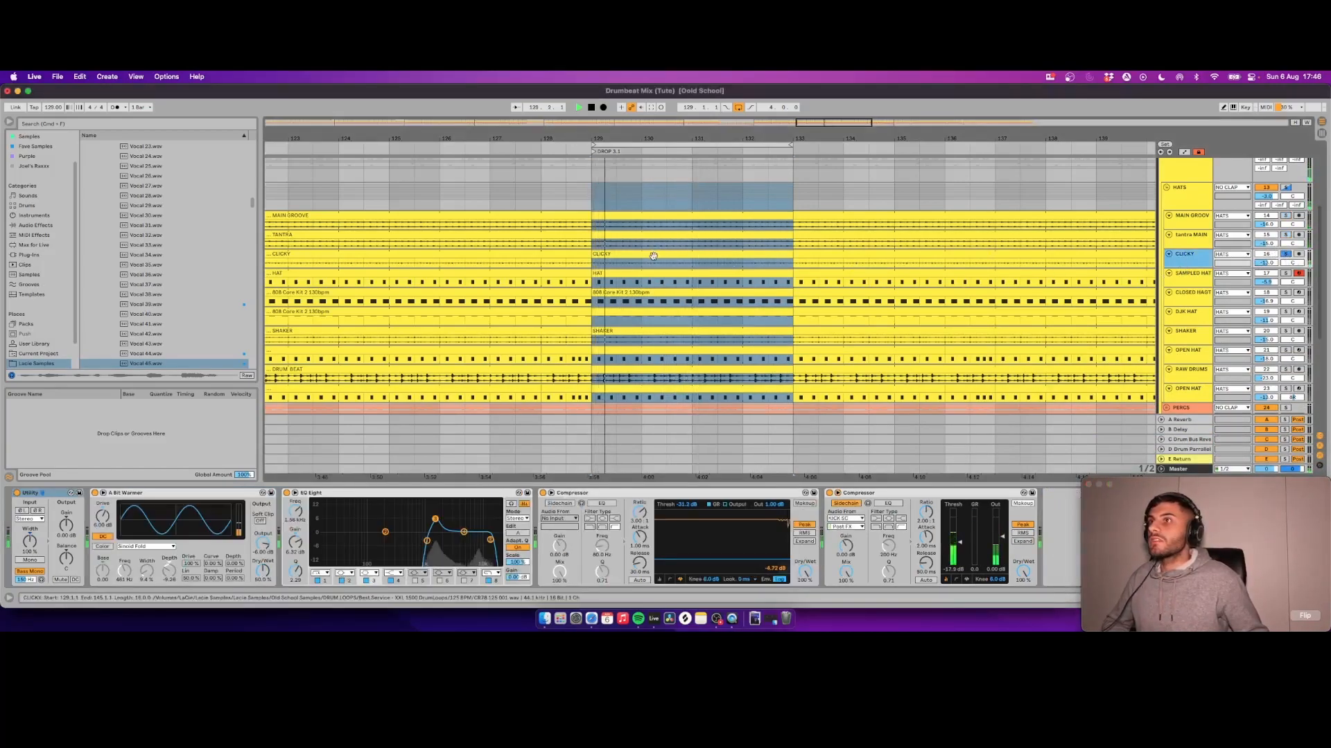
{"action": "left_click", "coordinate": [697, 287]}
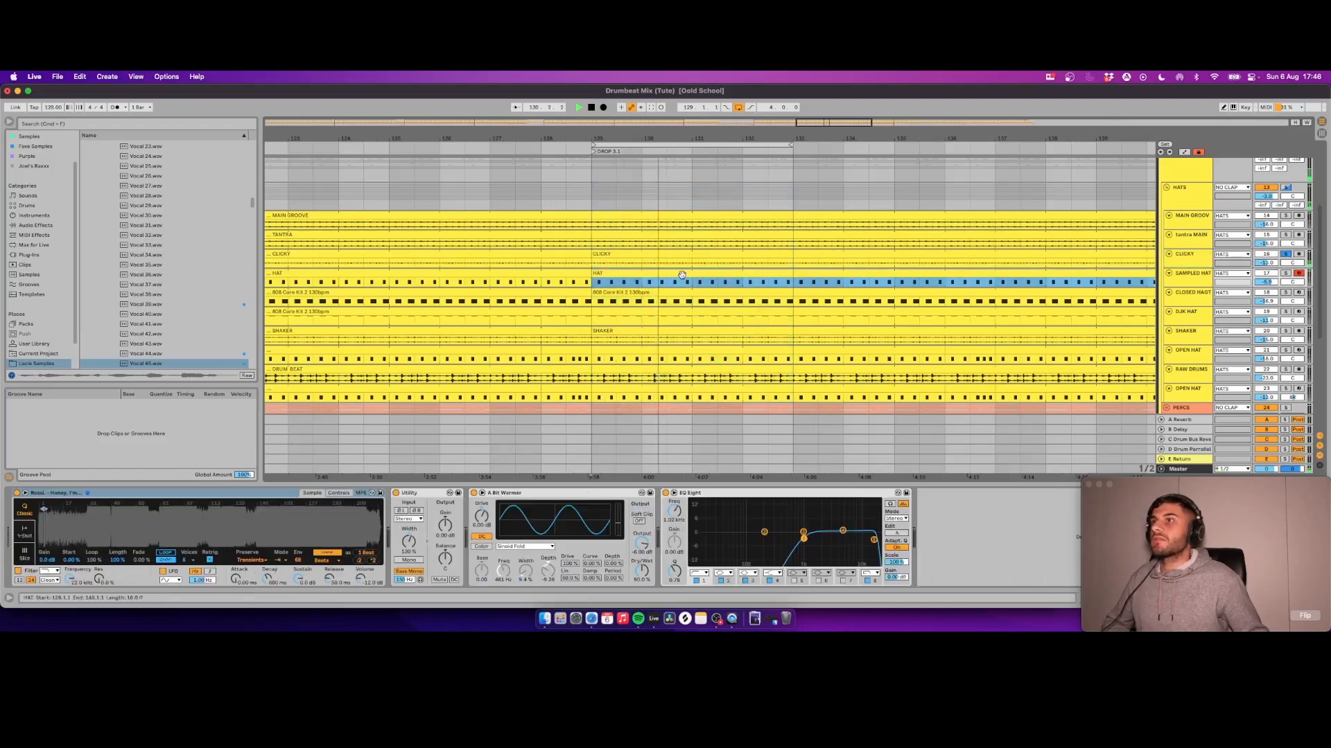
{"action": "left_click", "coordinate": [685, 255]}
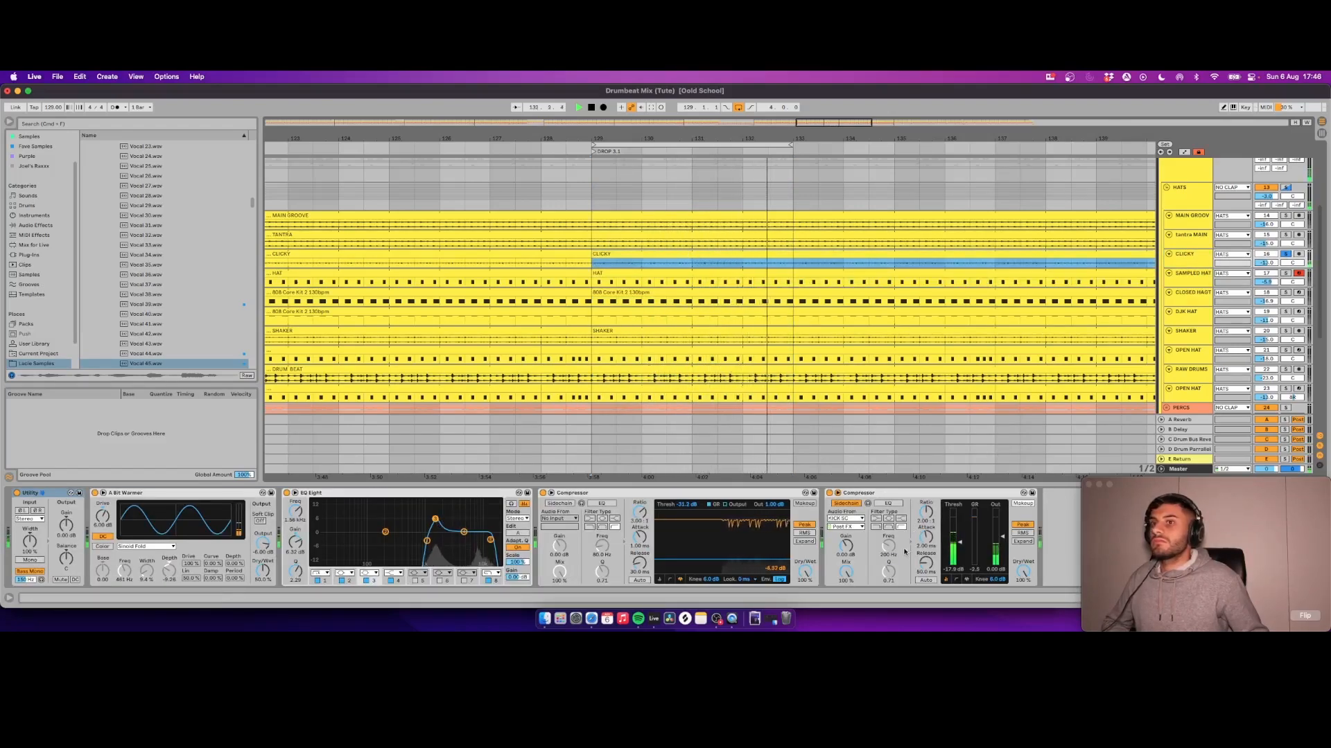
{"action": "key", "text": "space"}
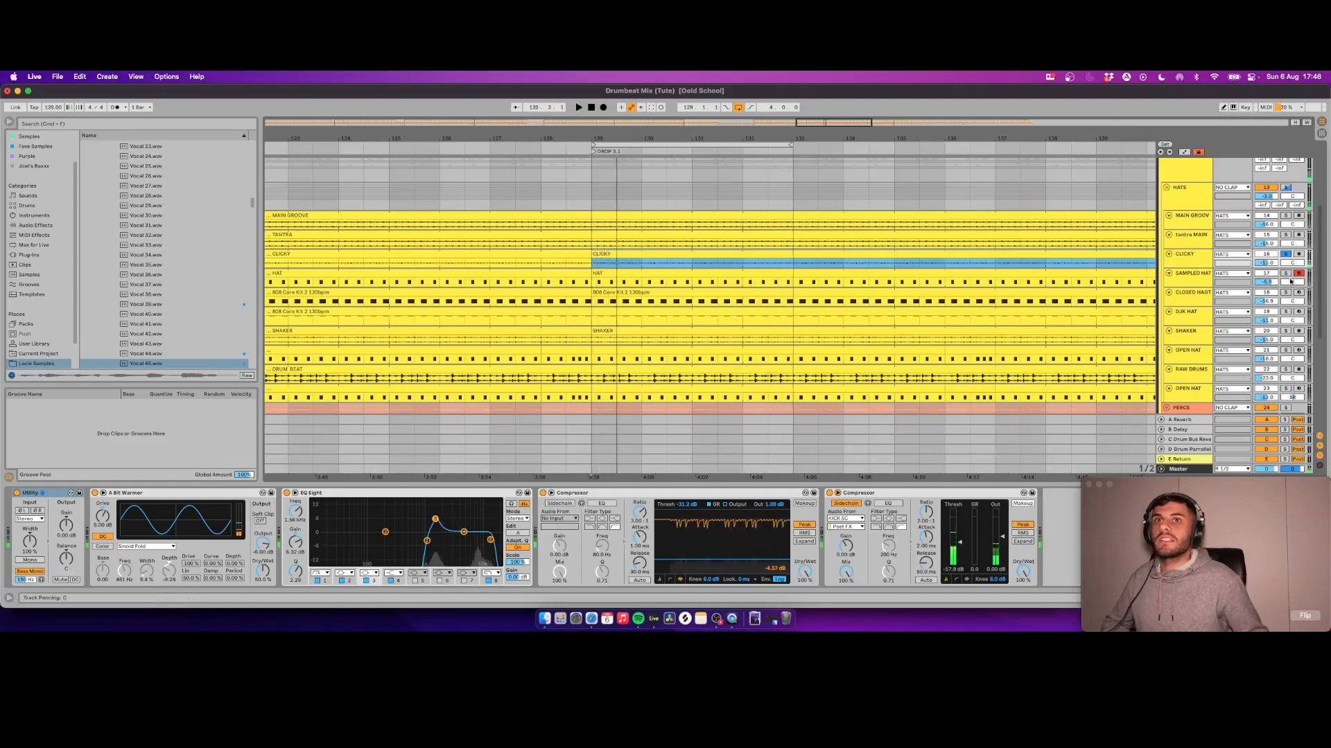
Step: Solo and audition the SAMPLED HAT track, and lower its EQ Eight's highest band to about 14.1 kHz
{"action": "left_click", "coordinate": [1286, 277]}
{"action": "key", "text": "space"}
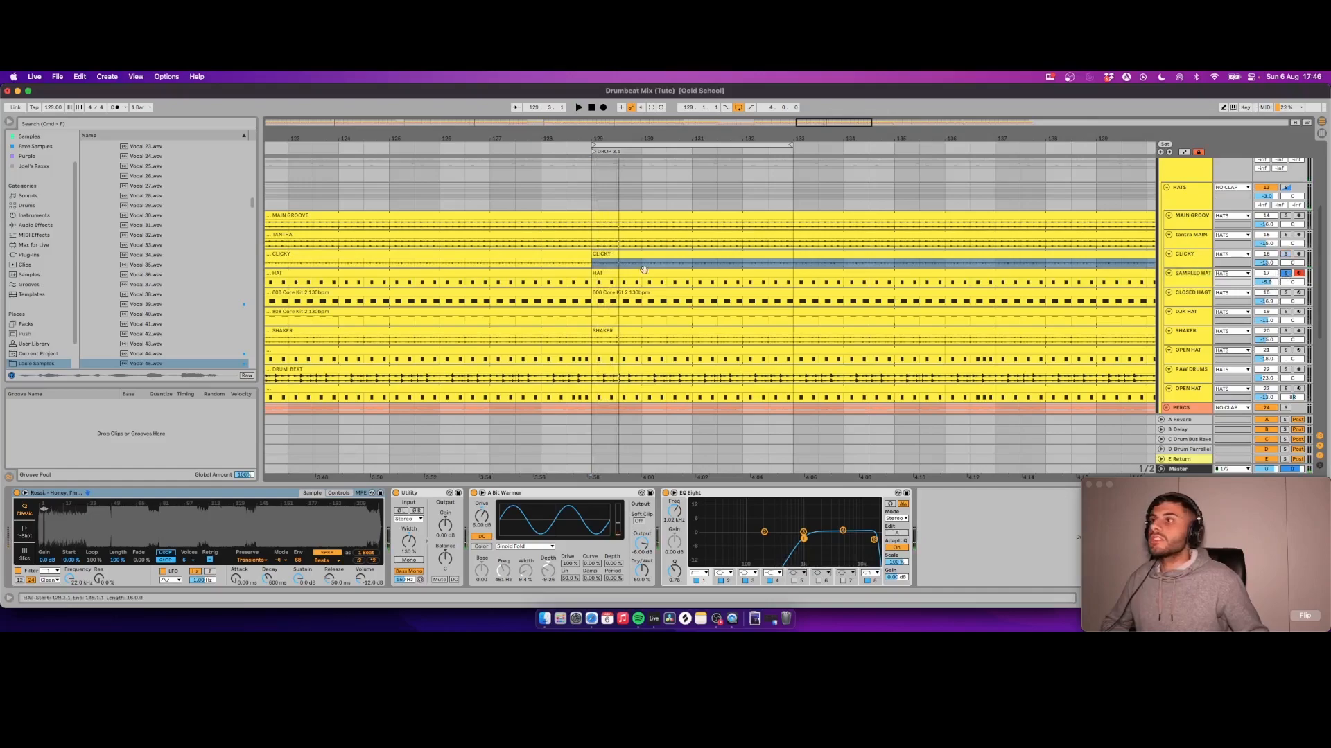
{"action": "key", "text": "space"}
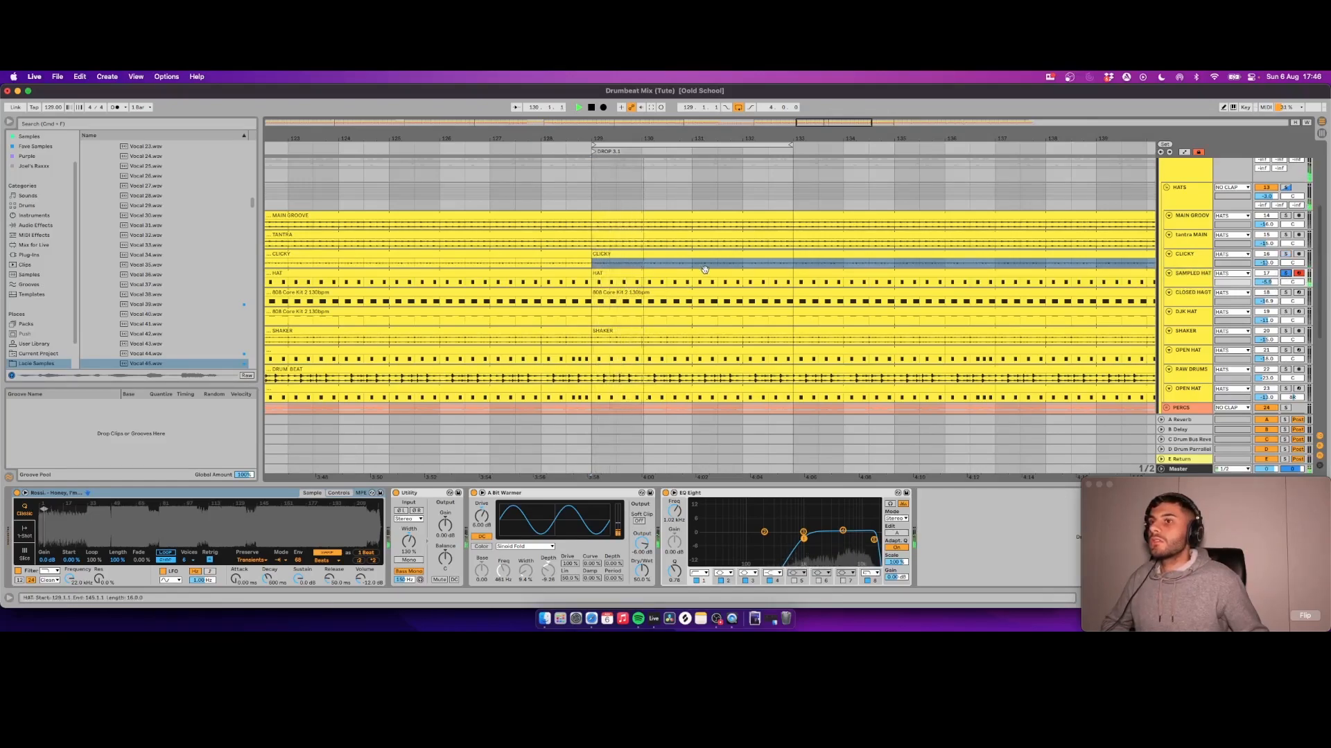
{"action": "scroll", "coordinate": [762, 388], "scroll_direction": "down", "scroll_amount": 3}
{"action": "left_click", "coordinate": [873, 541]}
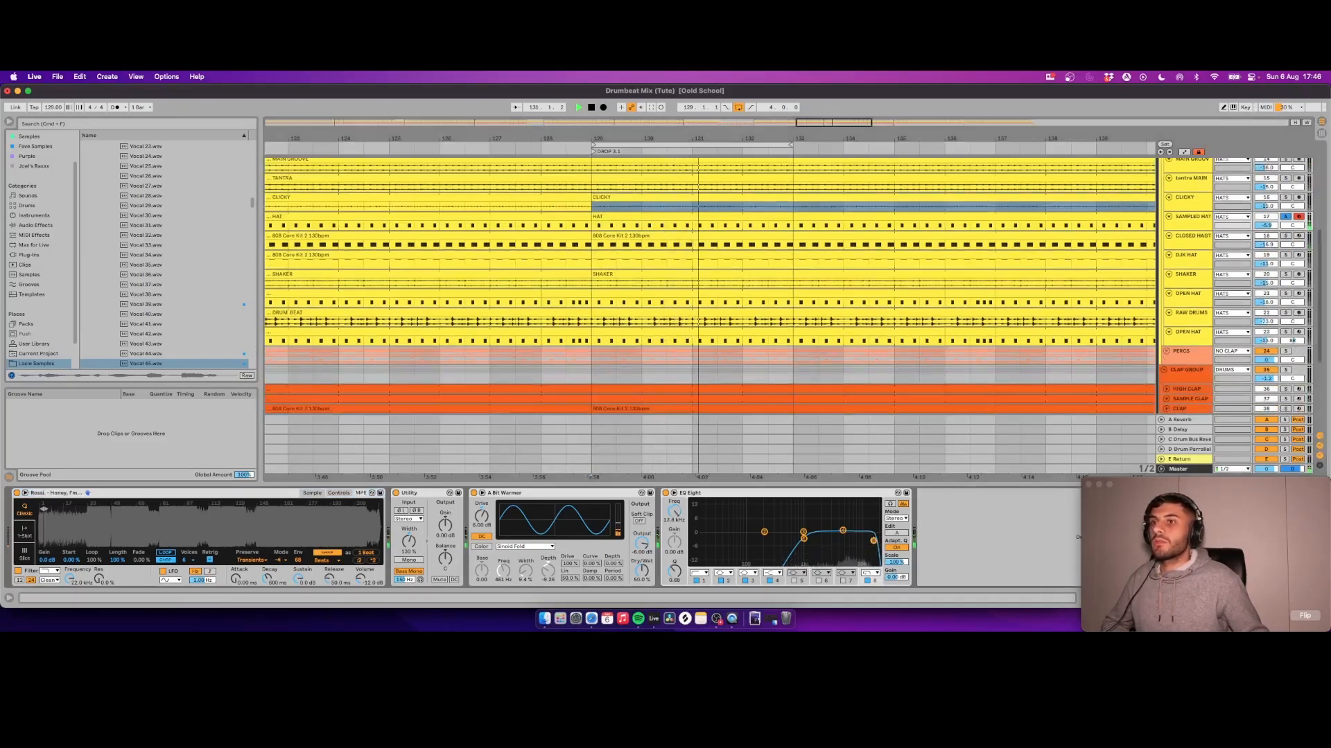
{"action": "key", "text": "space"}
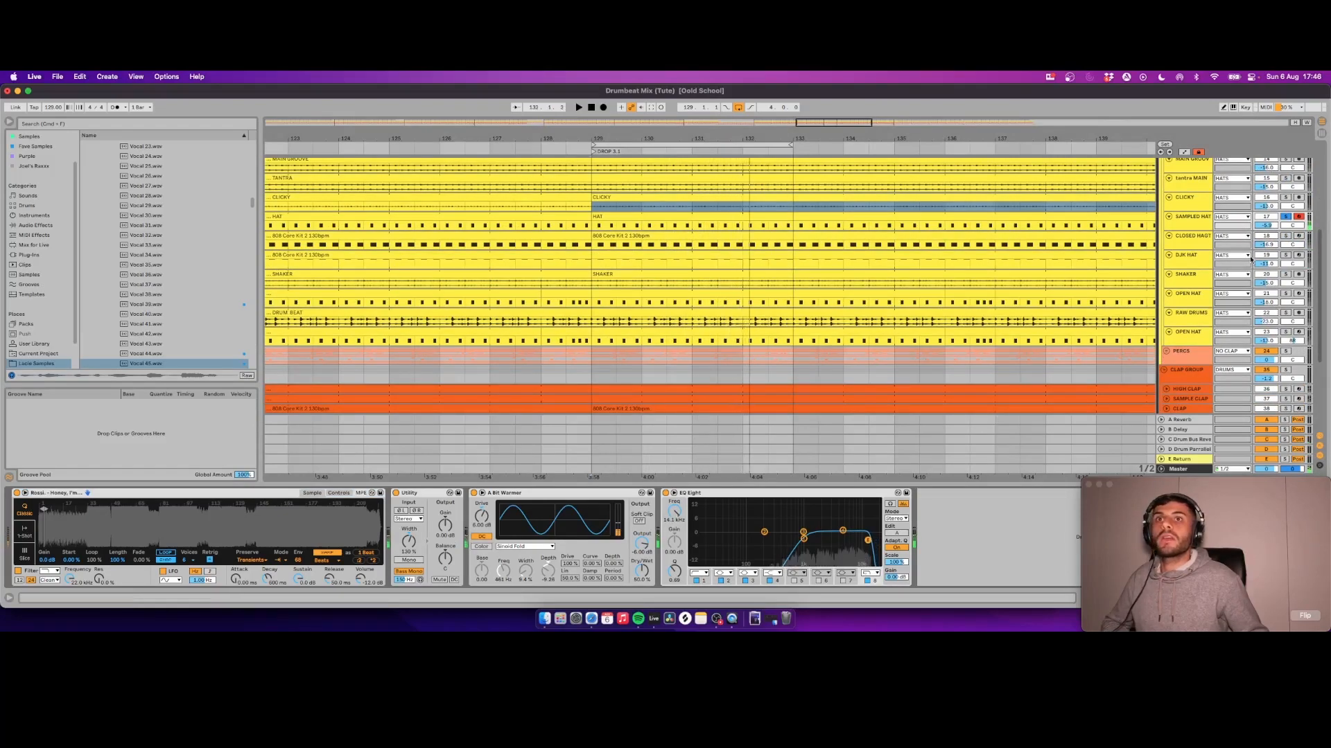
Step: Audition the closed hat track and the DJR HAT track separately in solo, examining the DJR HAT devices
{"action": "left_click", "coordinate": [1286, 236]}
{"action": "key", "text": "space"}
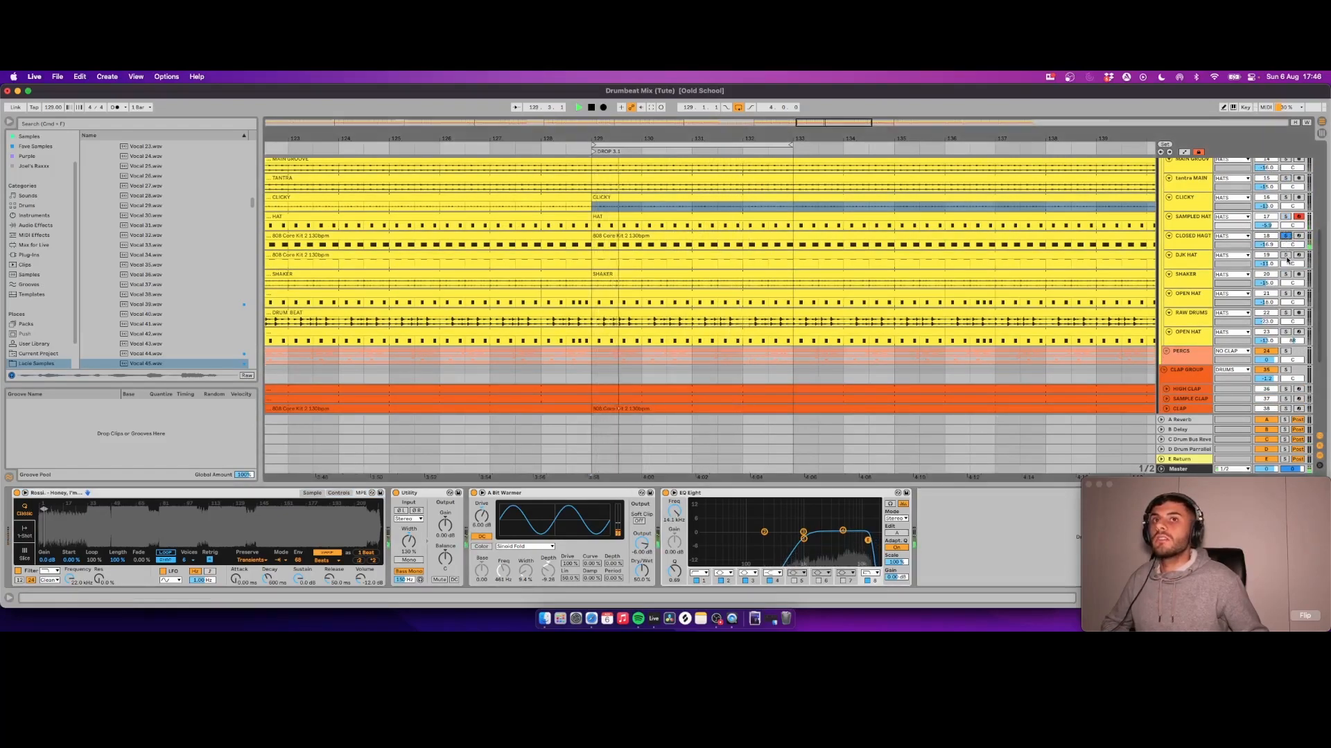
{"action": "left_click", "coordinate": [1190, 265]}
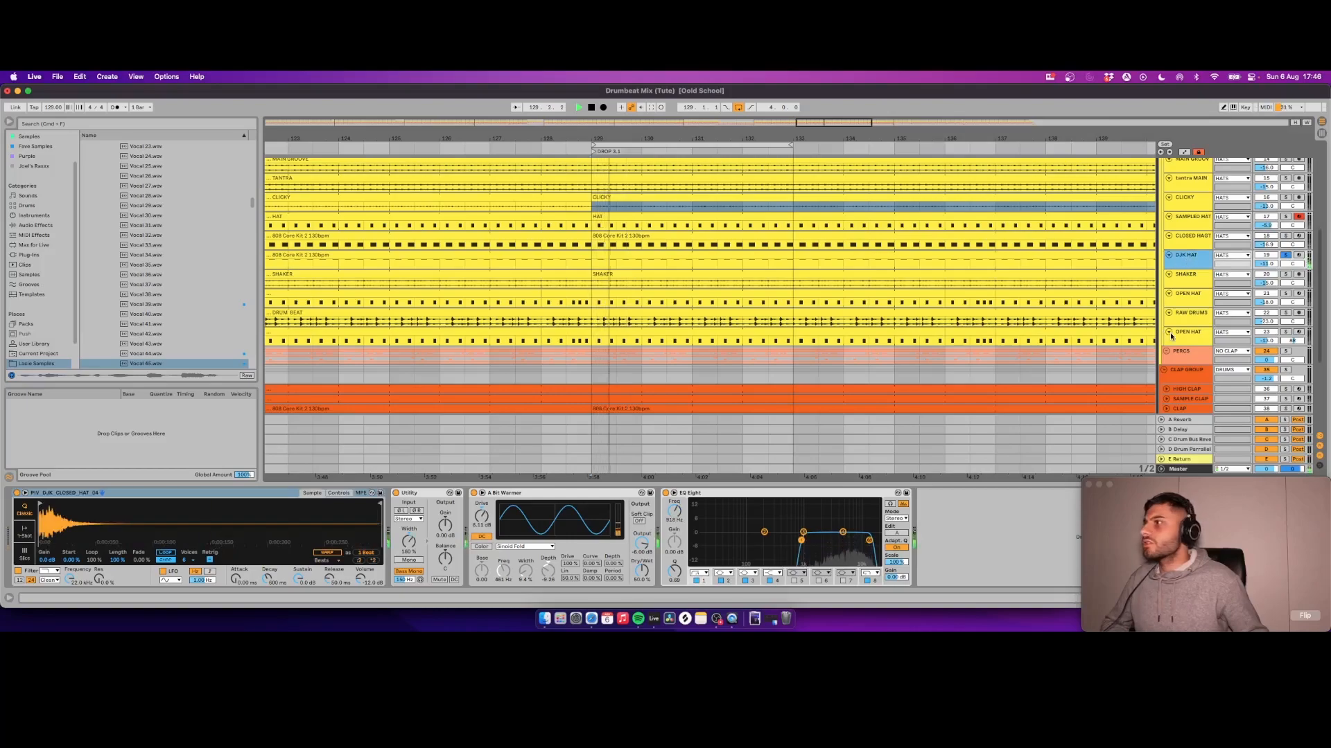
{"action": "key", "text": "space"}
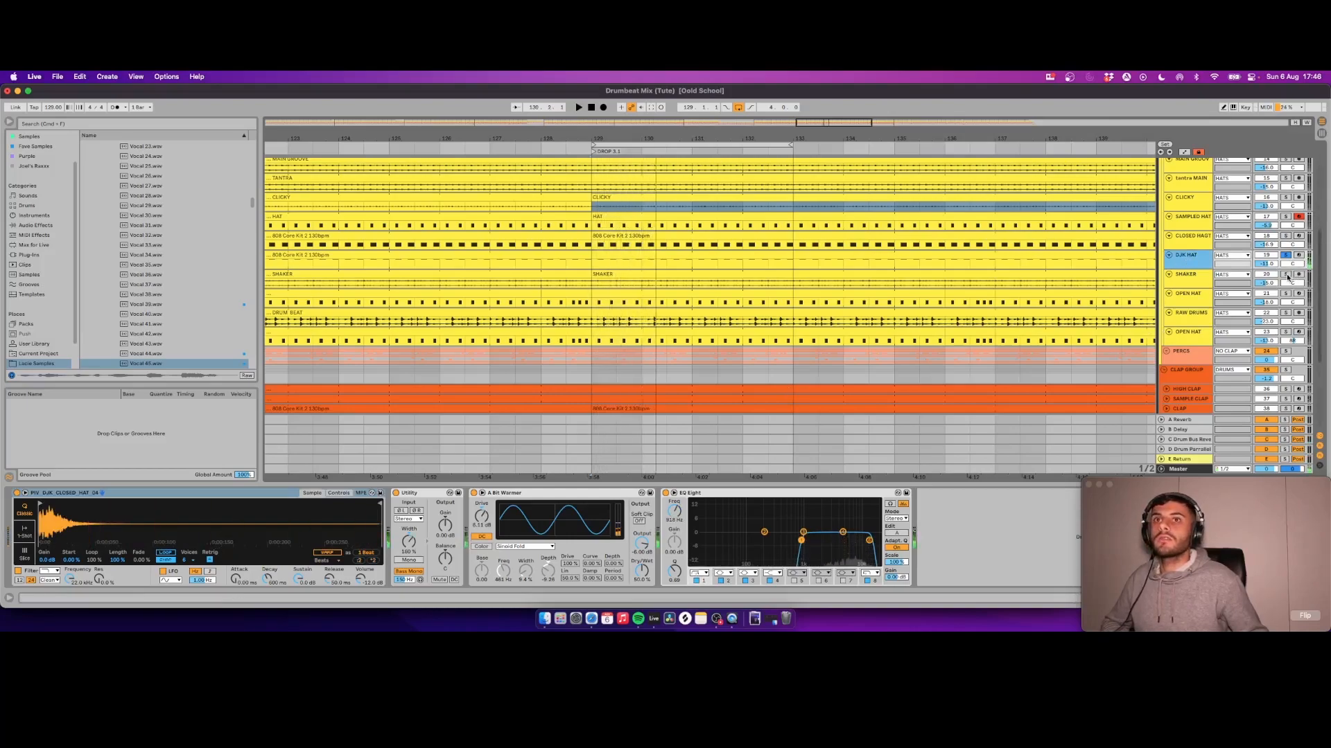
Step: Solo the SHAKER track, examine its device chain, and audition it together with MAIN GROOVE
{"action": "left_click", "coordinate": [1286, 275]}
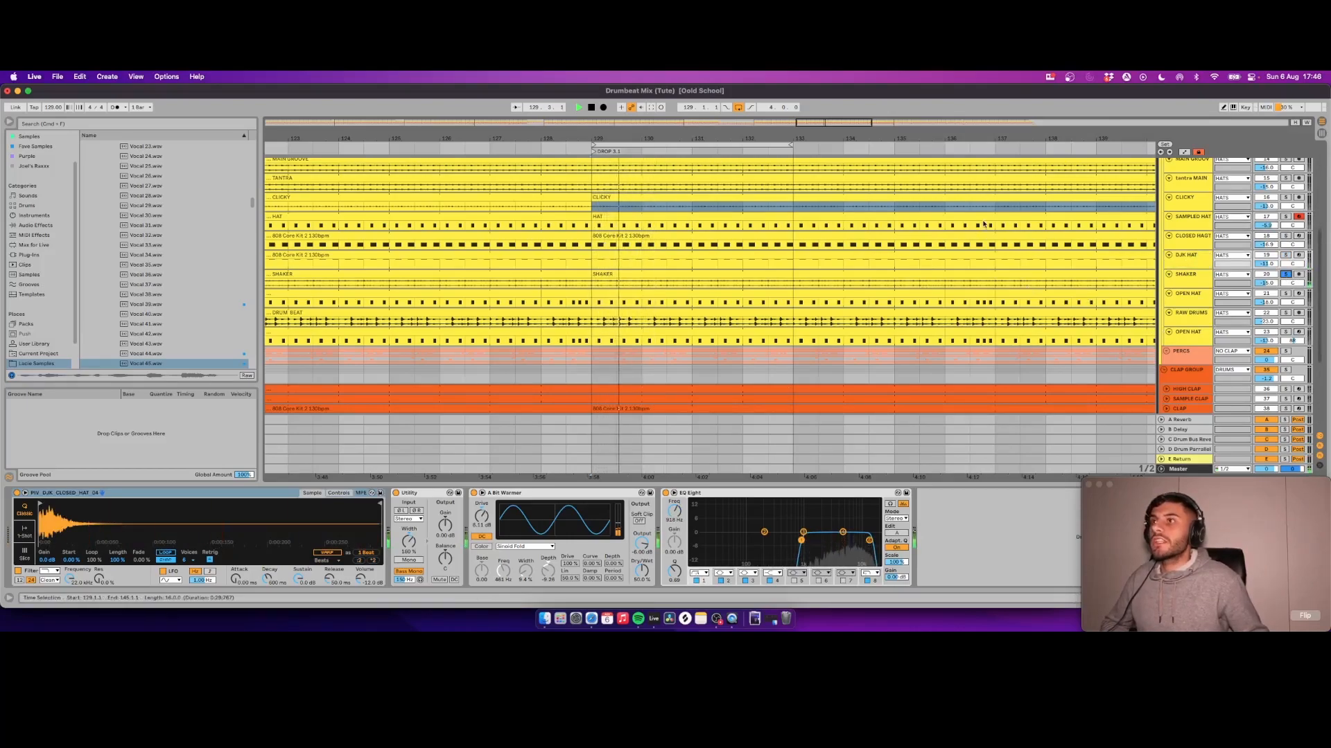
{"action": "left_click", "coordinate": [1174, 284]}
{"action": "scroll", "coordinate": [1185, 279], "scroll_direction": "up", "scroll_amount": 2}
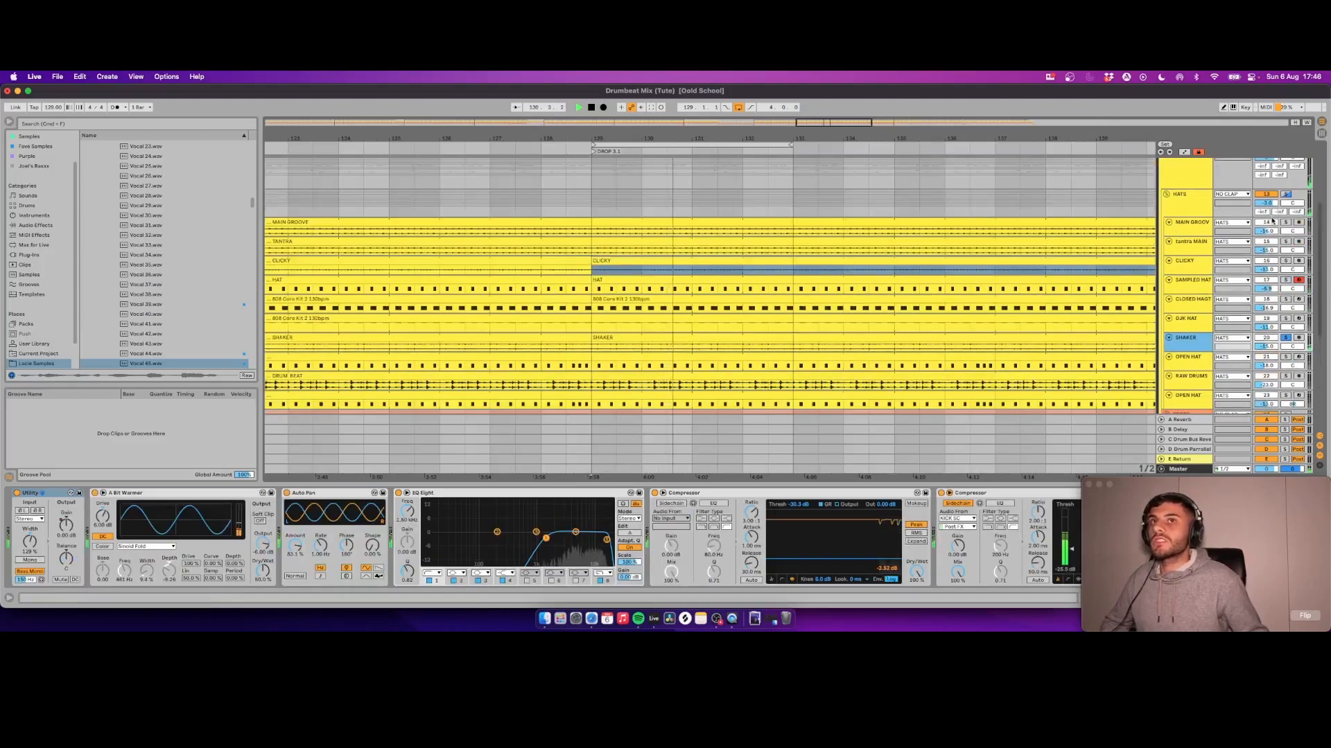
{"action": "left_click", "coordinate": [1286, 223], "text": "super"}
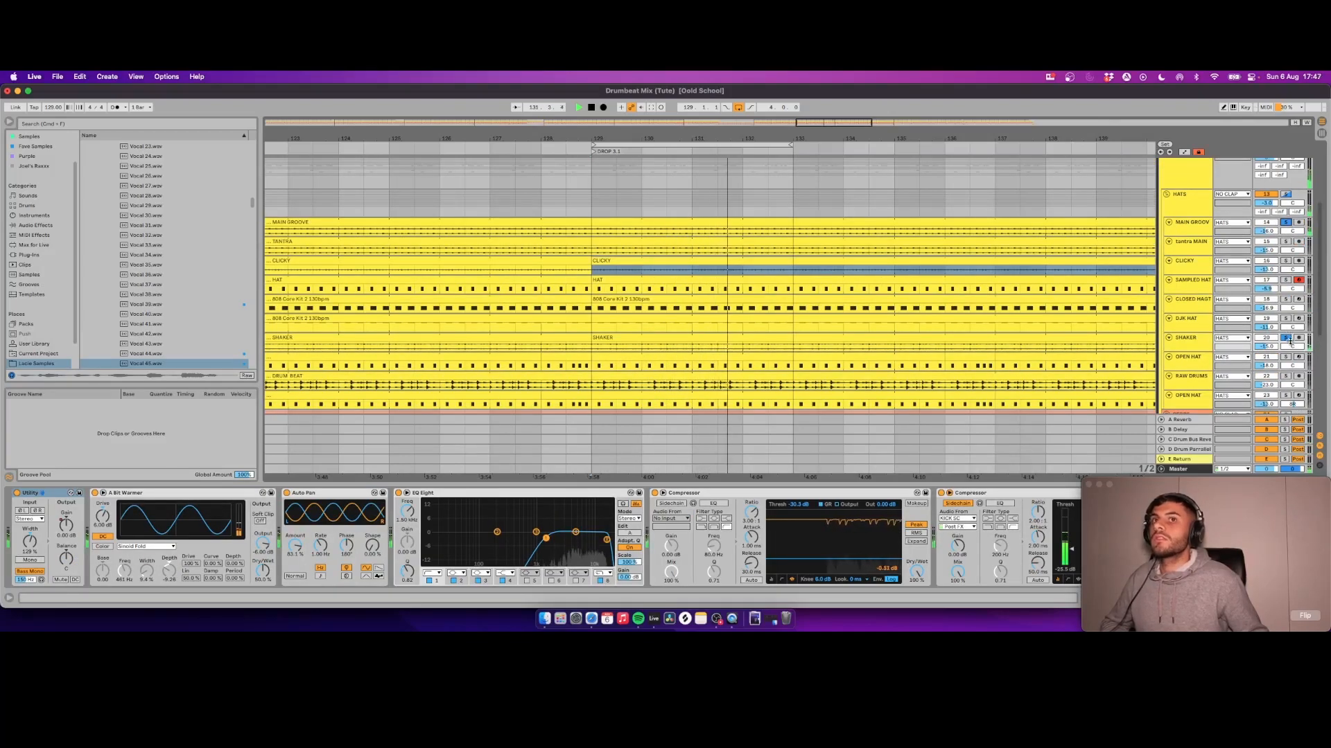
{"action": "left_click", "coordinate": [1185, 343]}
{"action": "key", "text": "space"}
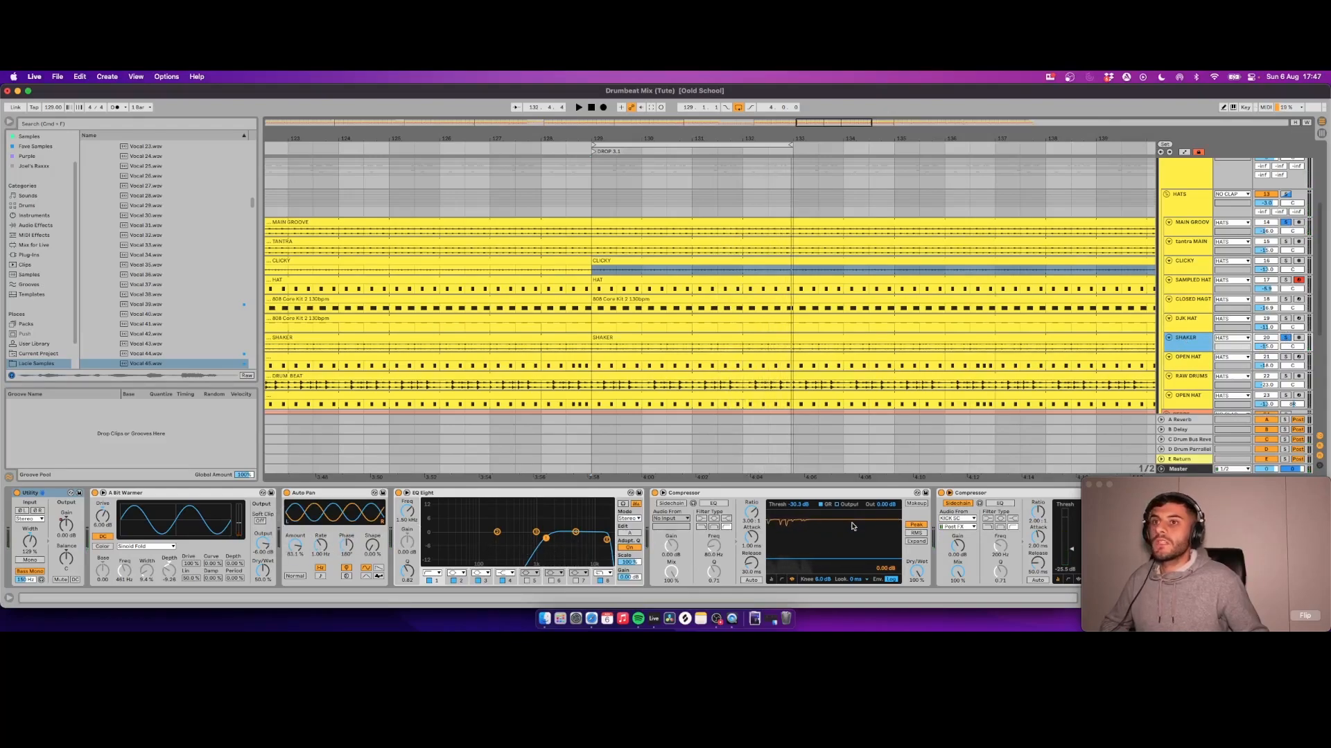
Step: Audition the OPEN HAT track below SHAKER and the RAW DRUMS track one after the other in solo
{"action": "scroll", "coordinate": [1316, 343], "scroll_direction": "down", "scroll_amount": 1}
{"action": "left_click", "coordinate": [1287, 337]}
{"action": "key", "text": "space"}
{"action": "scroll", "coordinate": [1176, 302], "scroll_direction": "down", "scroll_amount": 3}
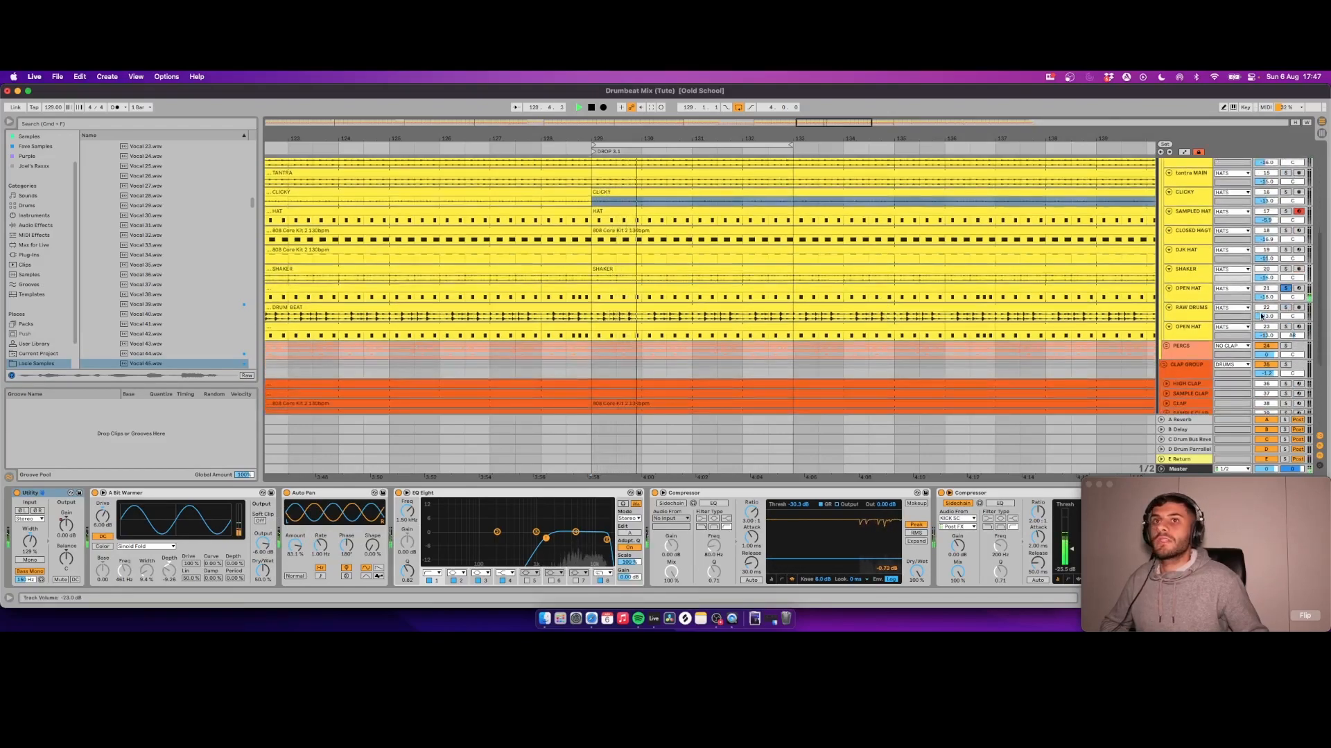
{"action": "left_click", "coordinate": [1285, 307]}
{"action": "key", "text": "space"}
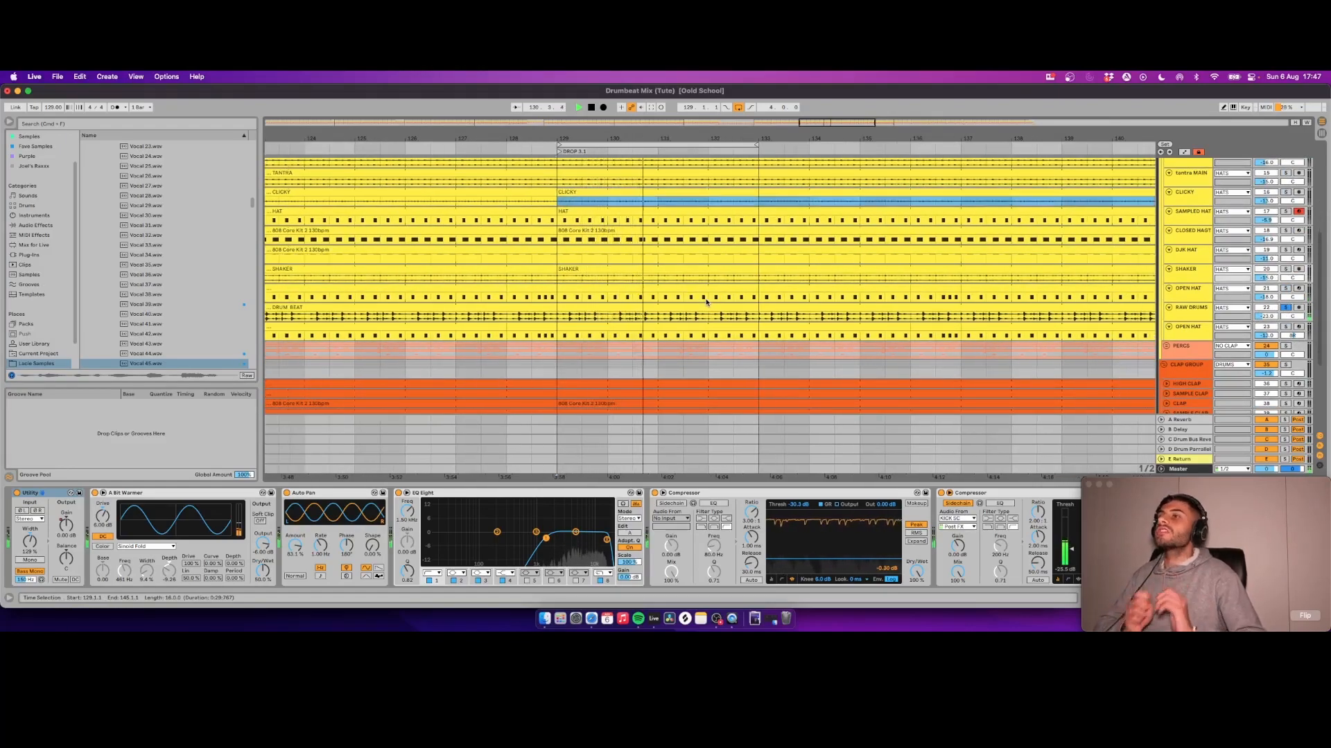
Step: Solo the last OPEN HAT track in the HATS group, examine its devices, and return to the full group
{"action": "scroll", "coordinate": [706, 302], "scroll_direction": "down", "scroll_amount": 3}
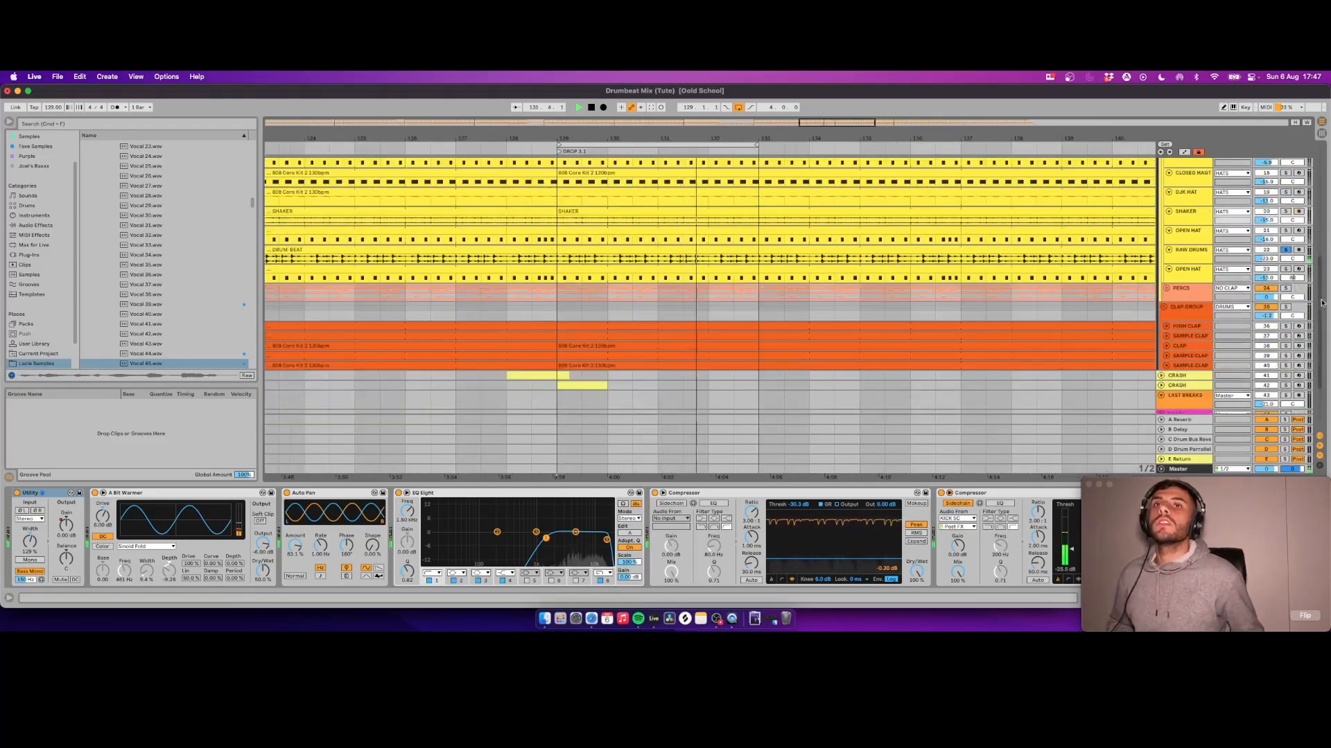
{"action": "left_click", "coordinate": [1285, 269]}
{"action": "scroll", "coordinate": [1179, 361], "scroll_direction": "up", "scroll_amount": 4}
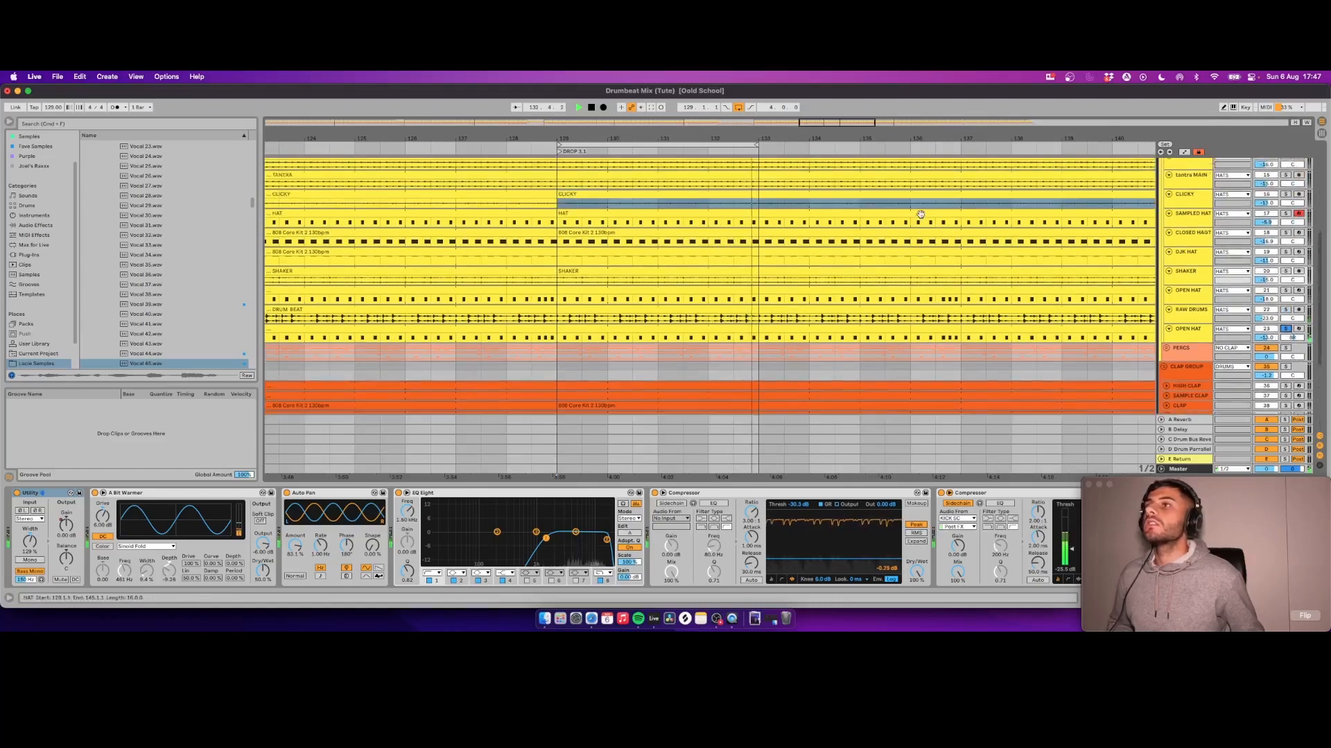
{"action": "left_click", "coordinate": [1179, 359]}
{"action": "scroll", "coordinate": [1180, 361], "scroll_direction": "up", "scroll_amount": 3}
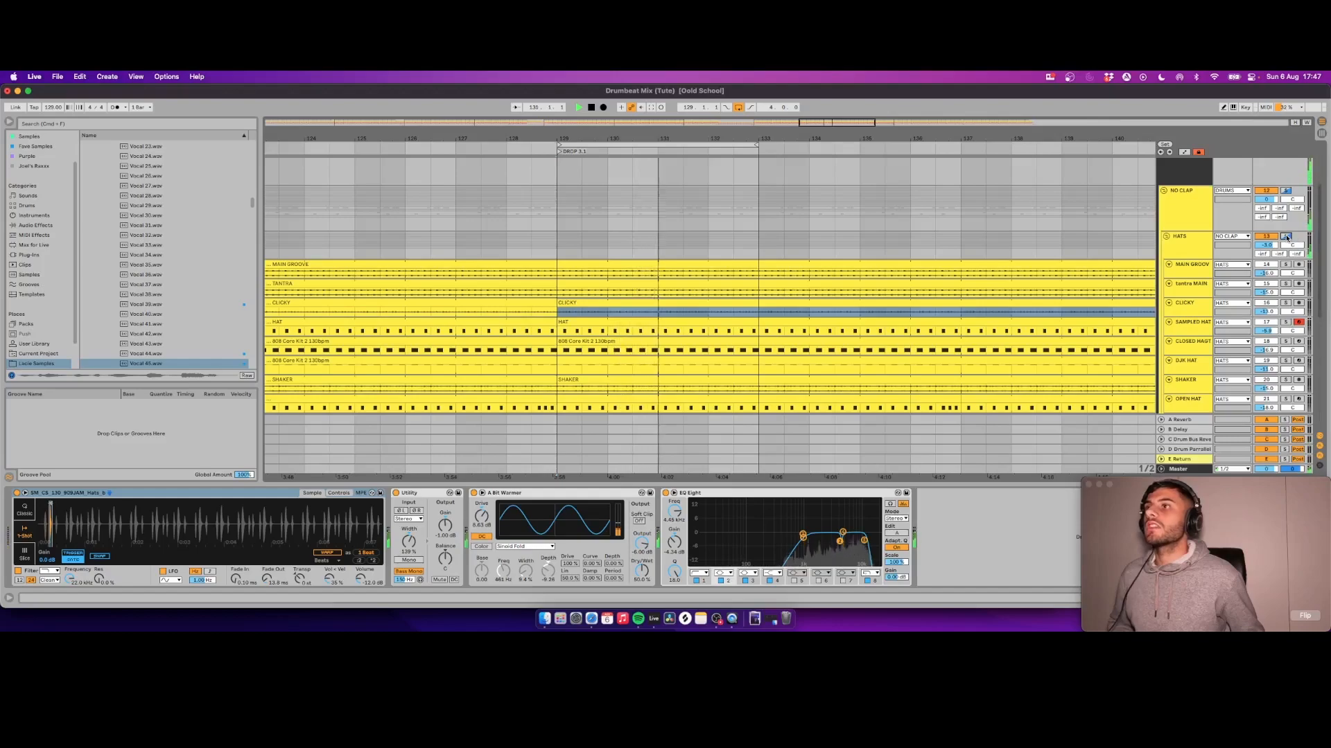
Step: Expand the PERCS group and fold its RIM, PERC TOPS, HATS + PERCS, PERC FX and BONGO tracks
{"action": "scroll", "coordinate": [737, 239], "scroll_direction": "down", "scroll_amount": 3}
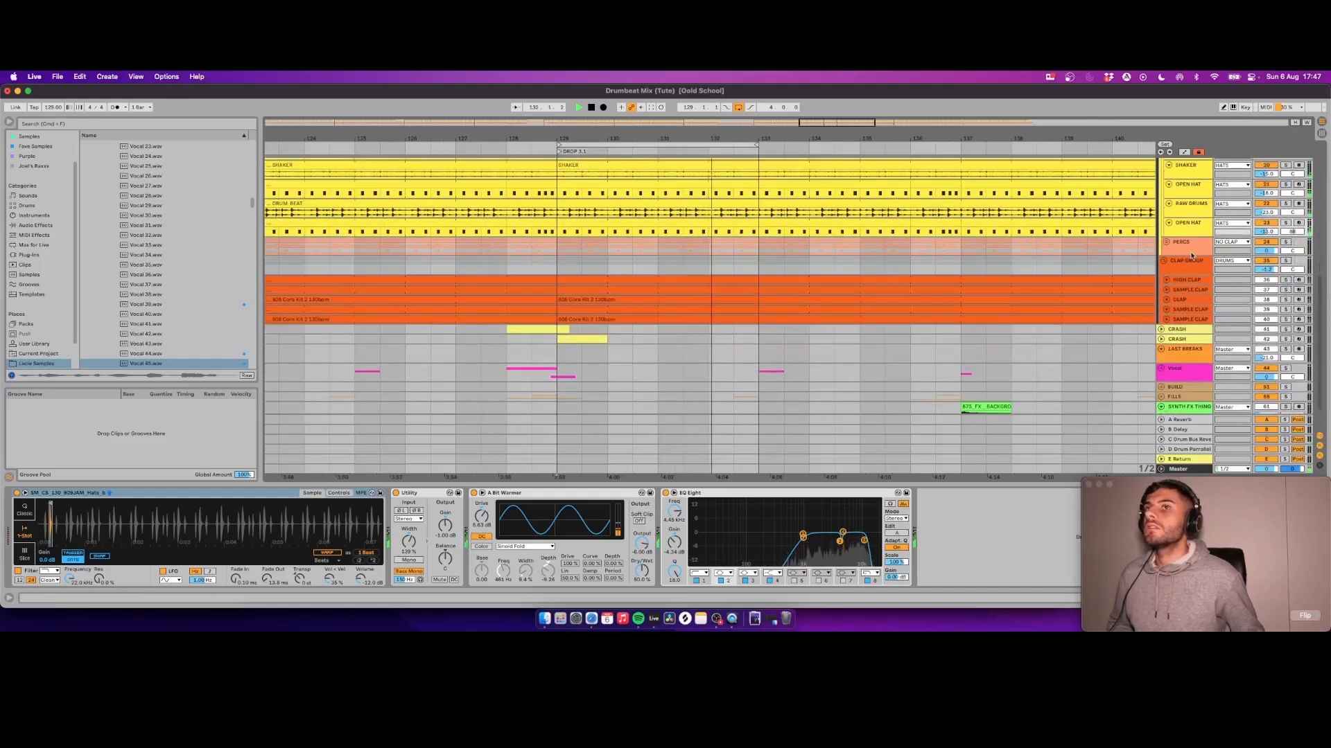
{"action": "left_click", "coordinate": [1180, 243]}
{"action": "left_click", "coordinate": [1166, 243]}
{"action": "scroll", "coordinate": [1185, 232], "scroll_direction": "down", "scroll_amount": 2}
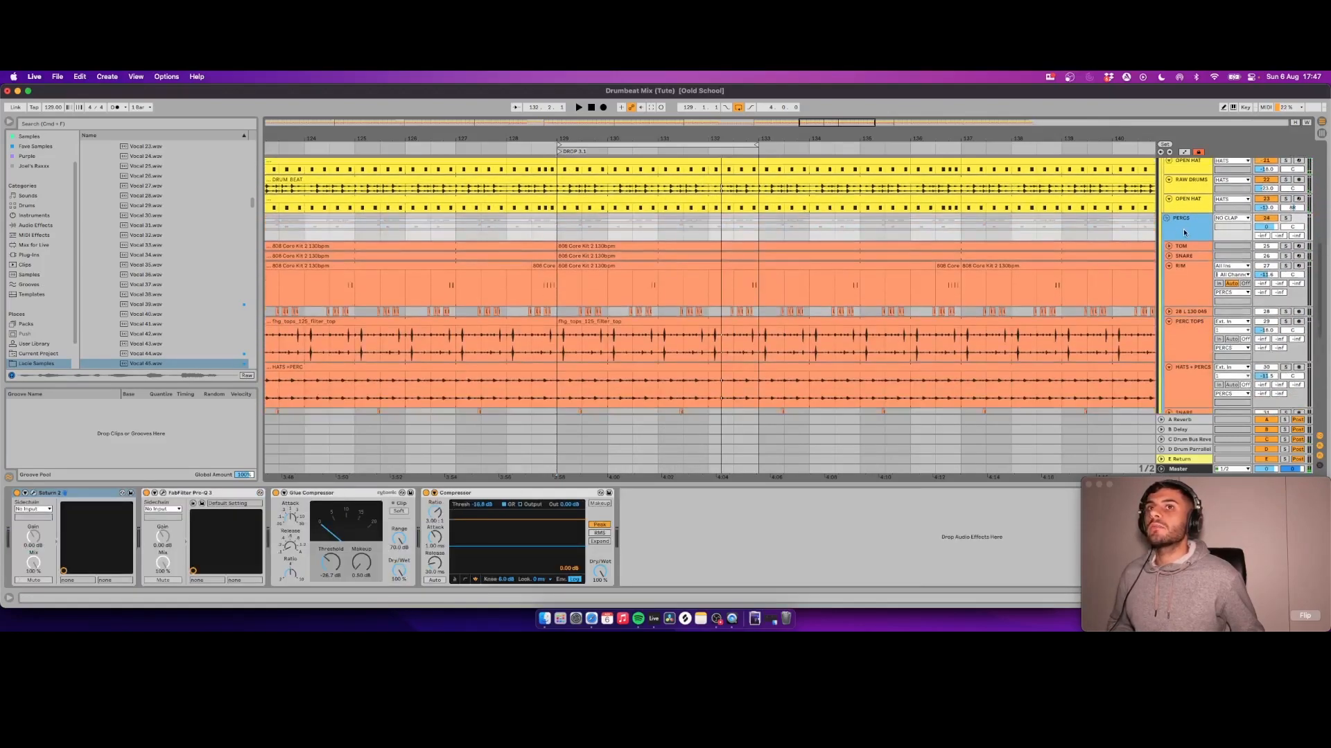
{"action": "left_click", "coordinate": [1169, 266]}
{"action": "left_click", "coordinate": [1168, 286]}
{"action": "left_click", "coordinate": [1168, 295]}
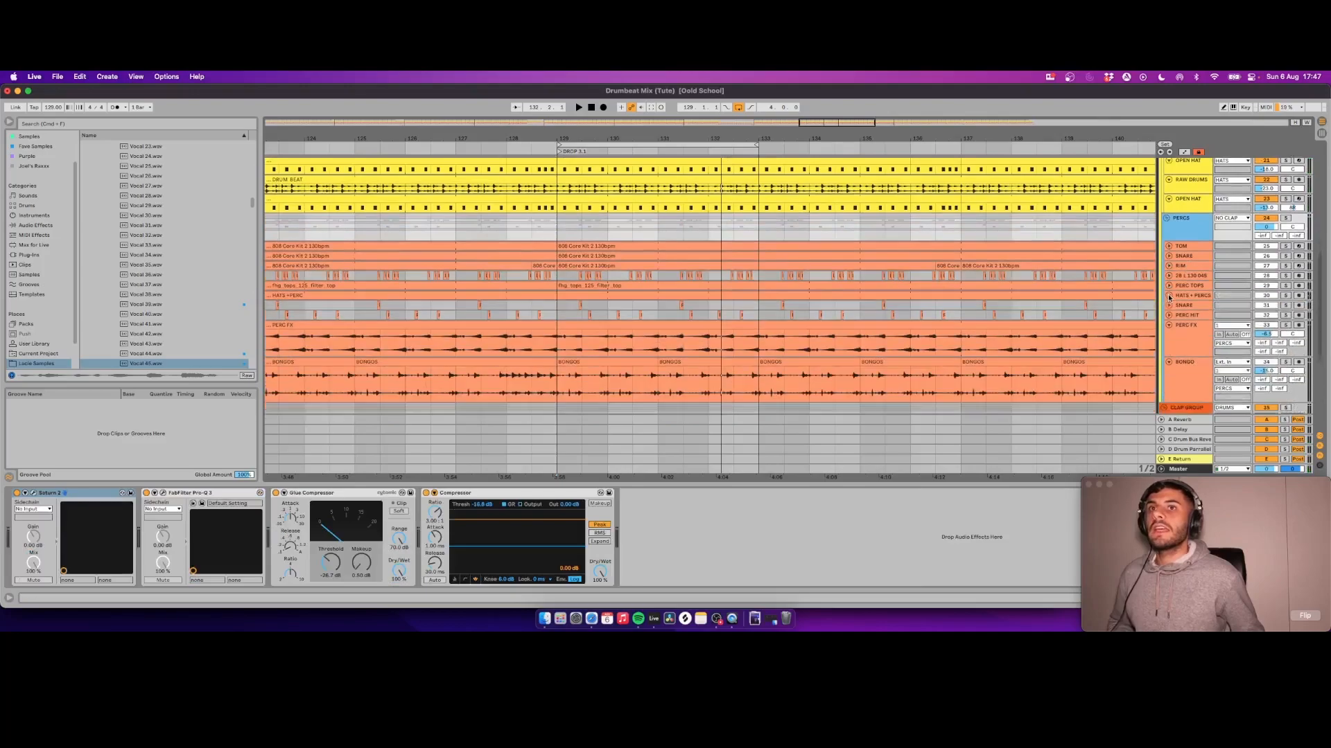
{"action": "left_click", "coordinate": [1167, 331]}
{"action": "left_click", "coordinate": [1168, 326]}
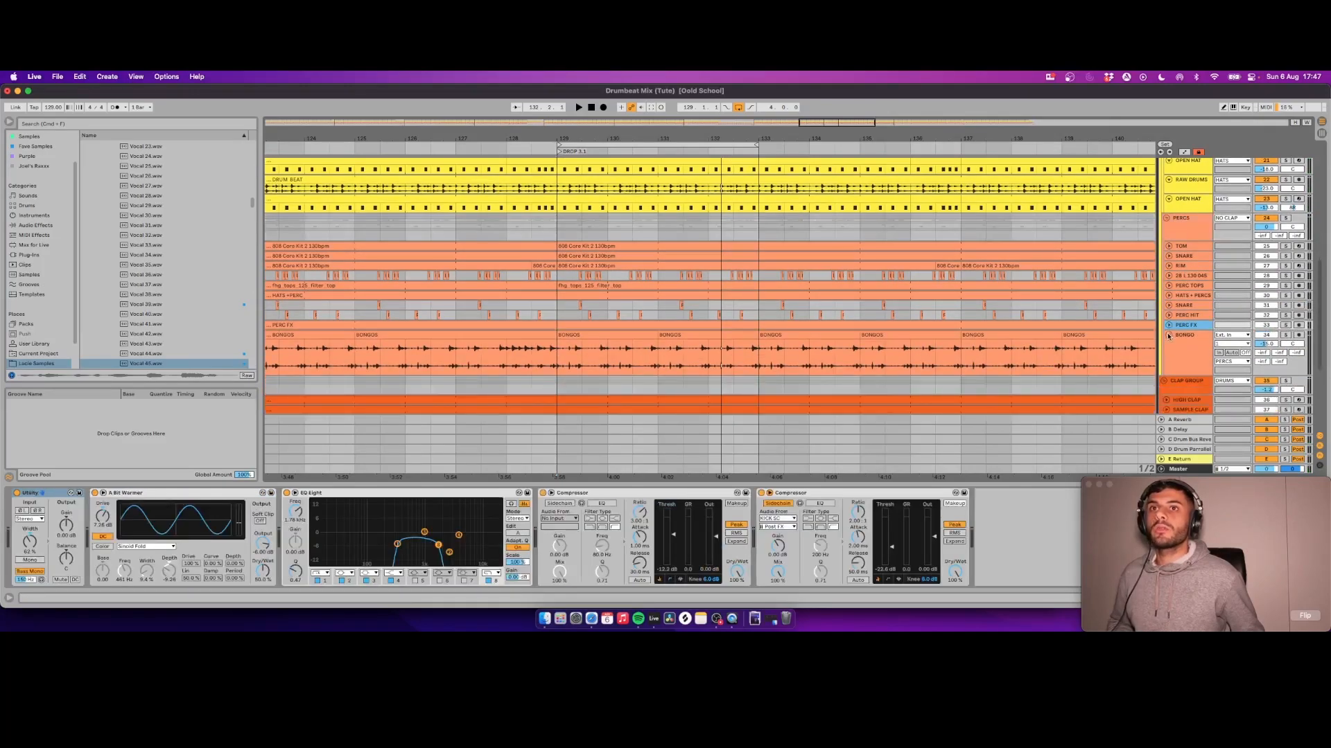
{"action": "left_click", "coordinate": [1169, 335]}
Step: Audition the soloed PERCS group in the loop and examine the group's device chain
{"action": "key", "text": "space"}
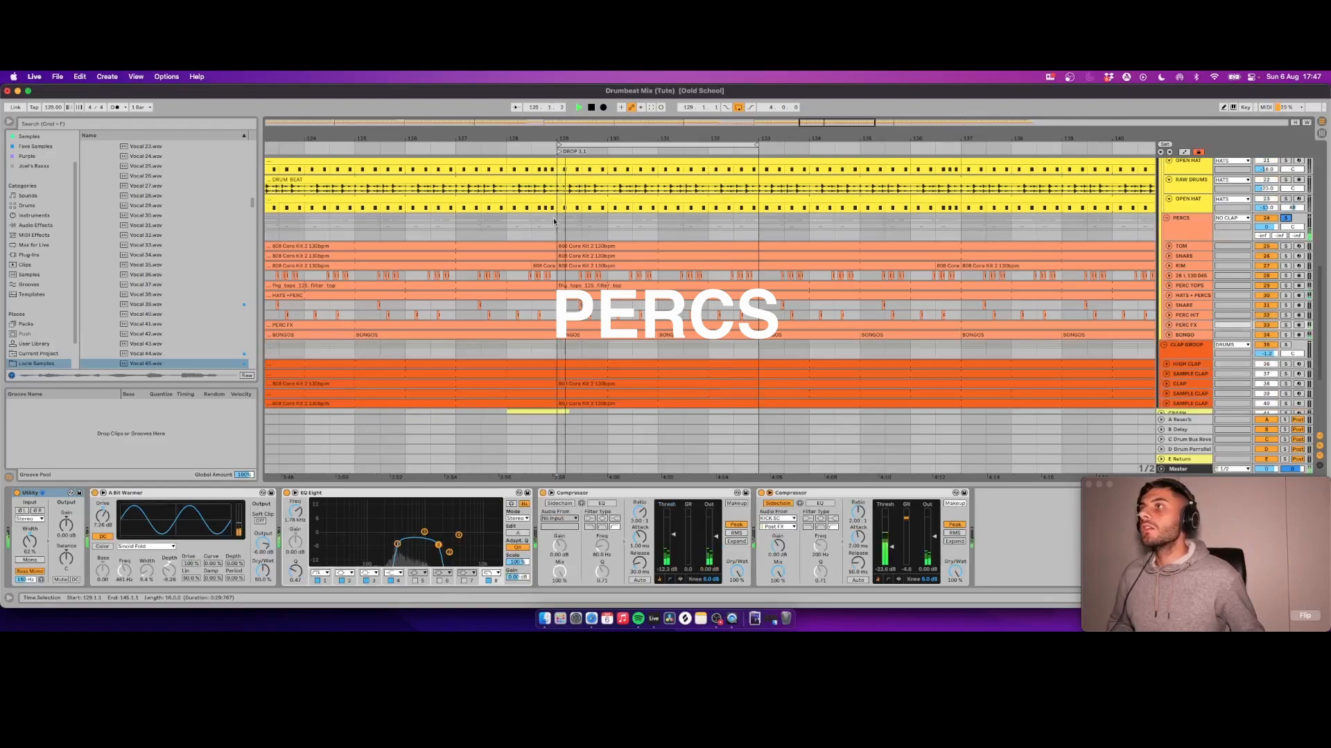
{"action": "left_click", "coordinate": [583, 231]}
{"action": "scroll", "coordinate": [637, 239], "scroll_direction": "down", "scroll_amount": 2}
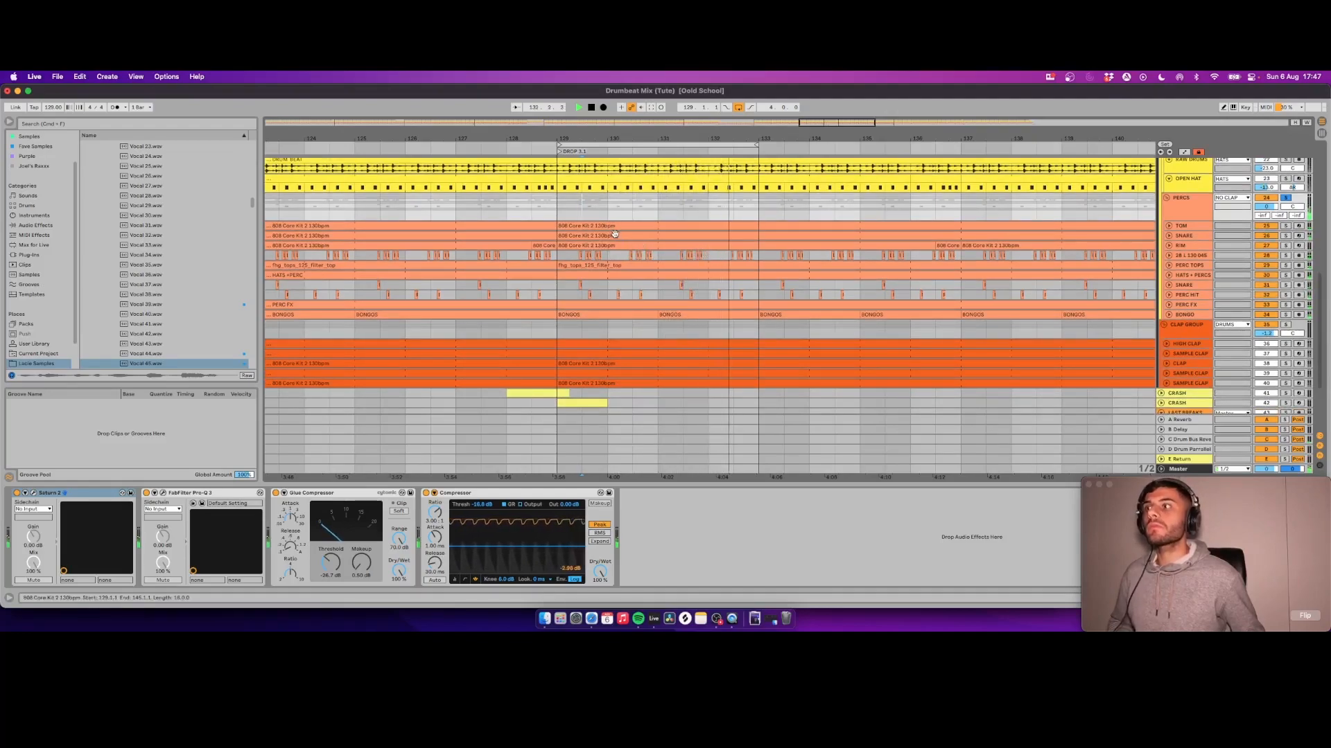
Step: Stop playback, switch to OBS Studio to check the audio levels, and return to the Live arrangement at the DROP 2.1 start
{"action": "key", "text": "space"}
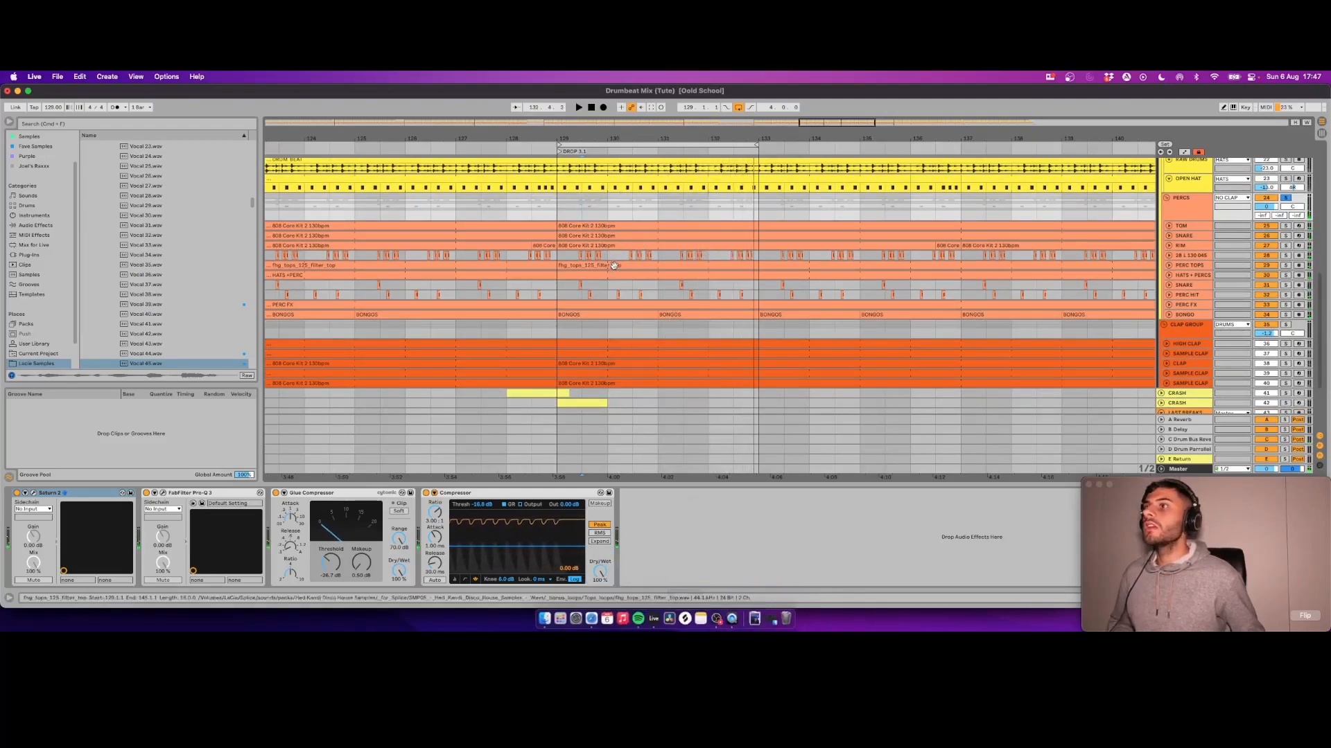
{"action": "left_click", "coordinate": [721, 613]}
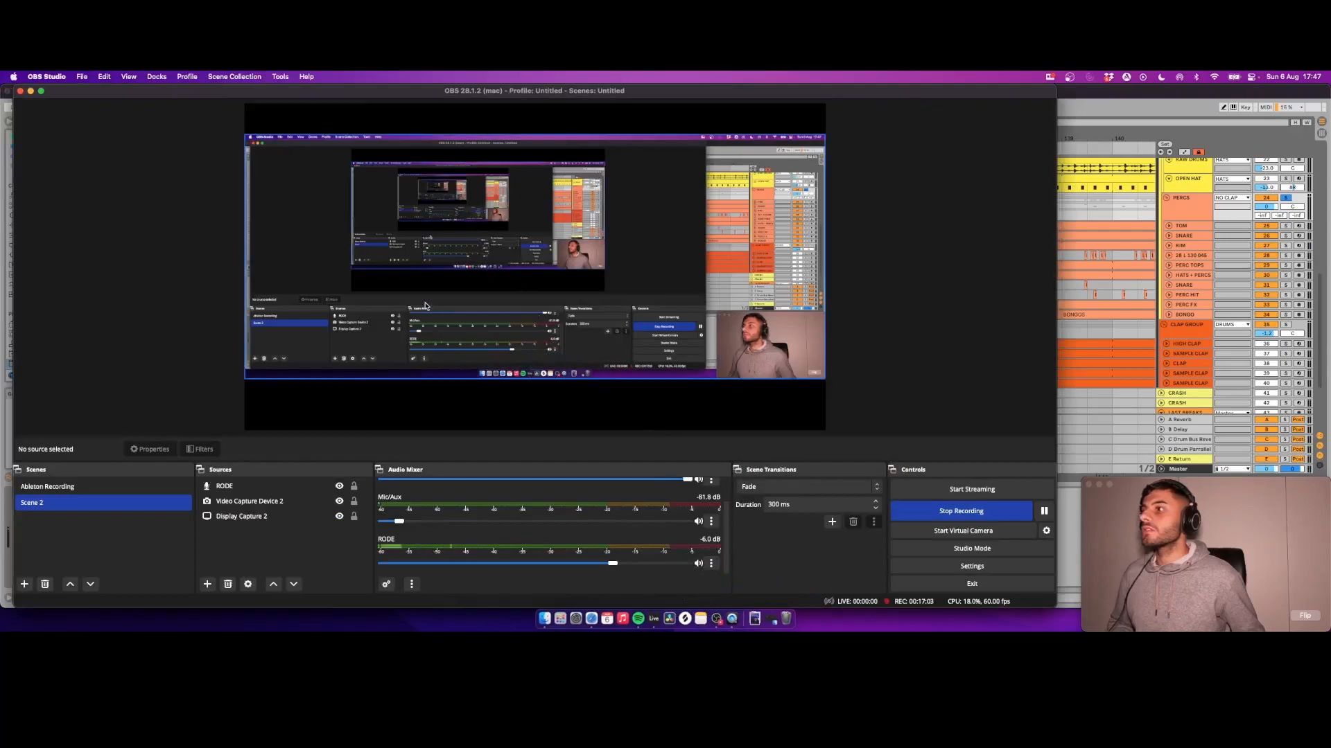
{"action": "left_click", "coordinate": [31, 91]}
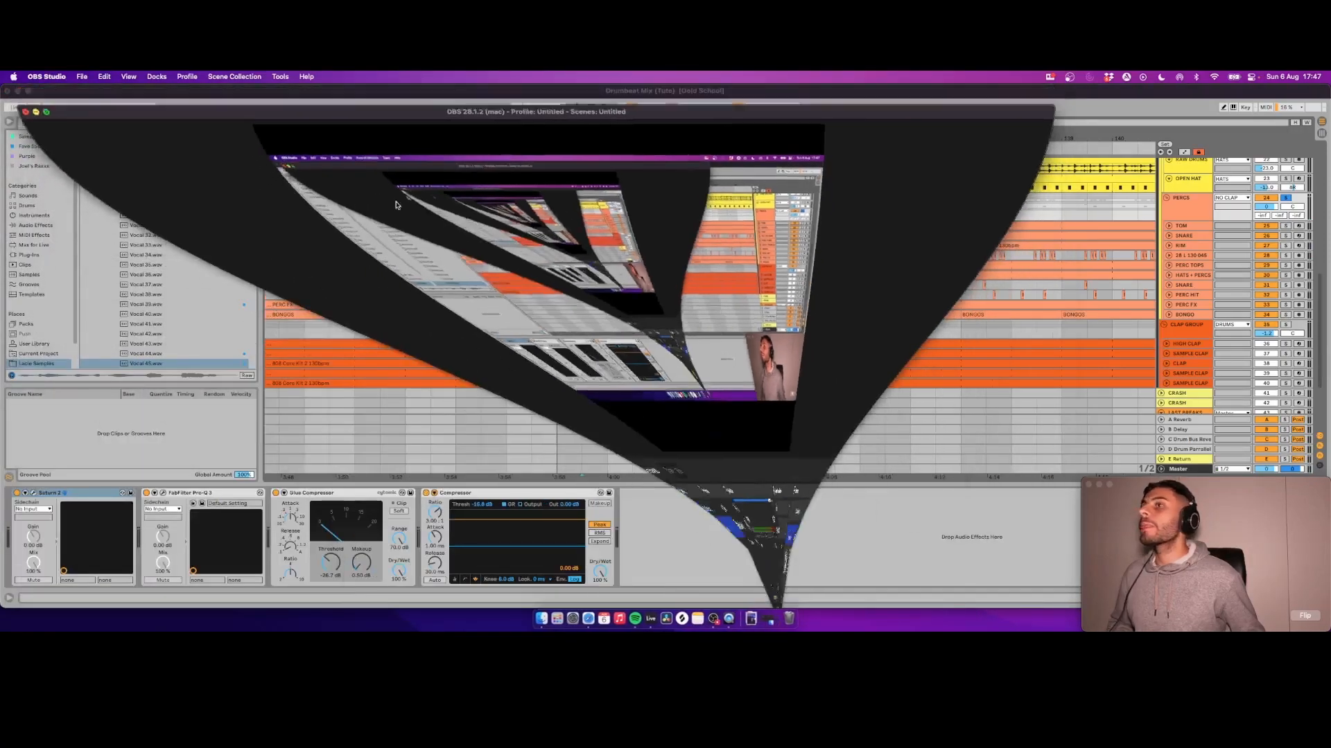
{"action": "left_click", "coordinate": [561, 202]}
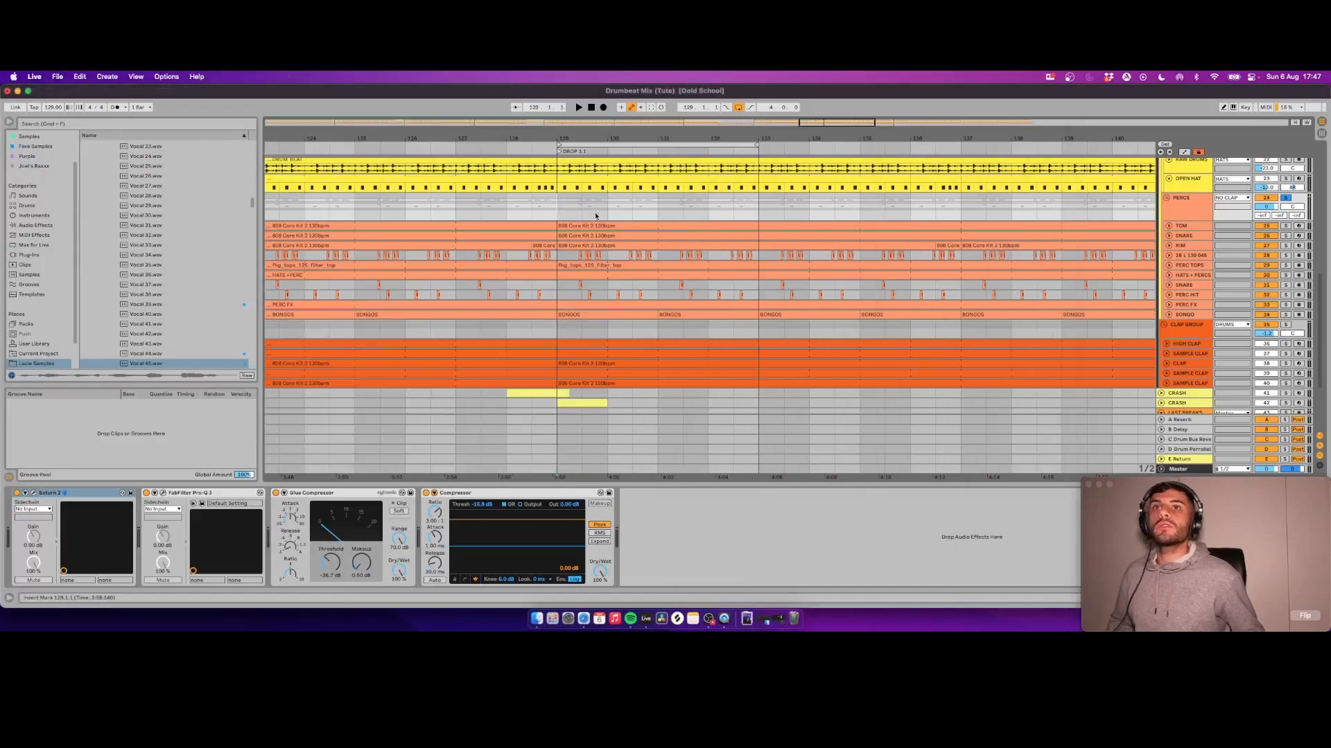
Step: Look at the device chains of the TOM and RIM tracks
{"action": "scroll", "coordinate": [594, 214], "scroll_direction": "left", "scroll_amount": 1}
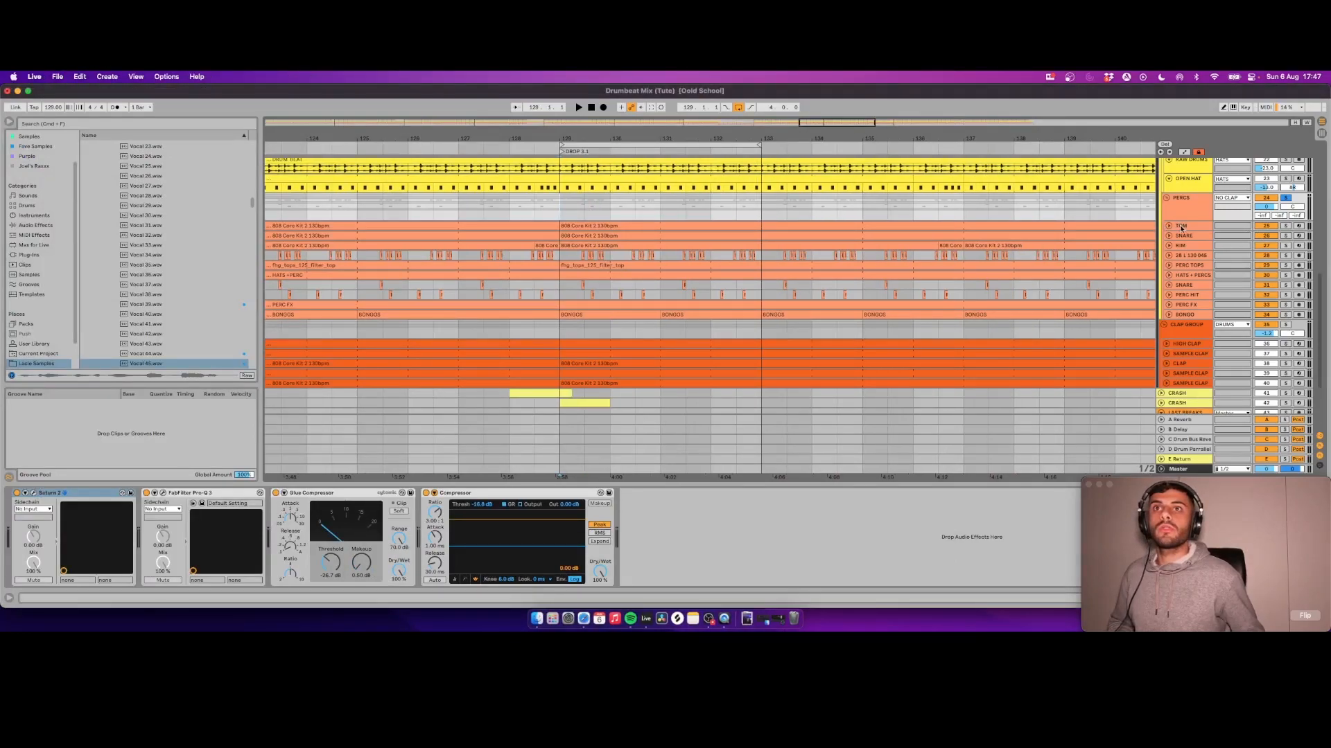
{"action": "left_click", "coordinate": [1181, 226]}
{"action": "left_click", "coordinate": [1180, 246]}
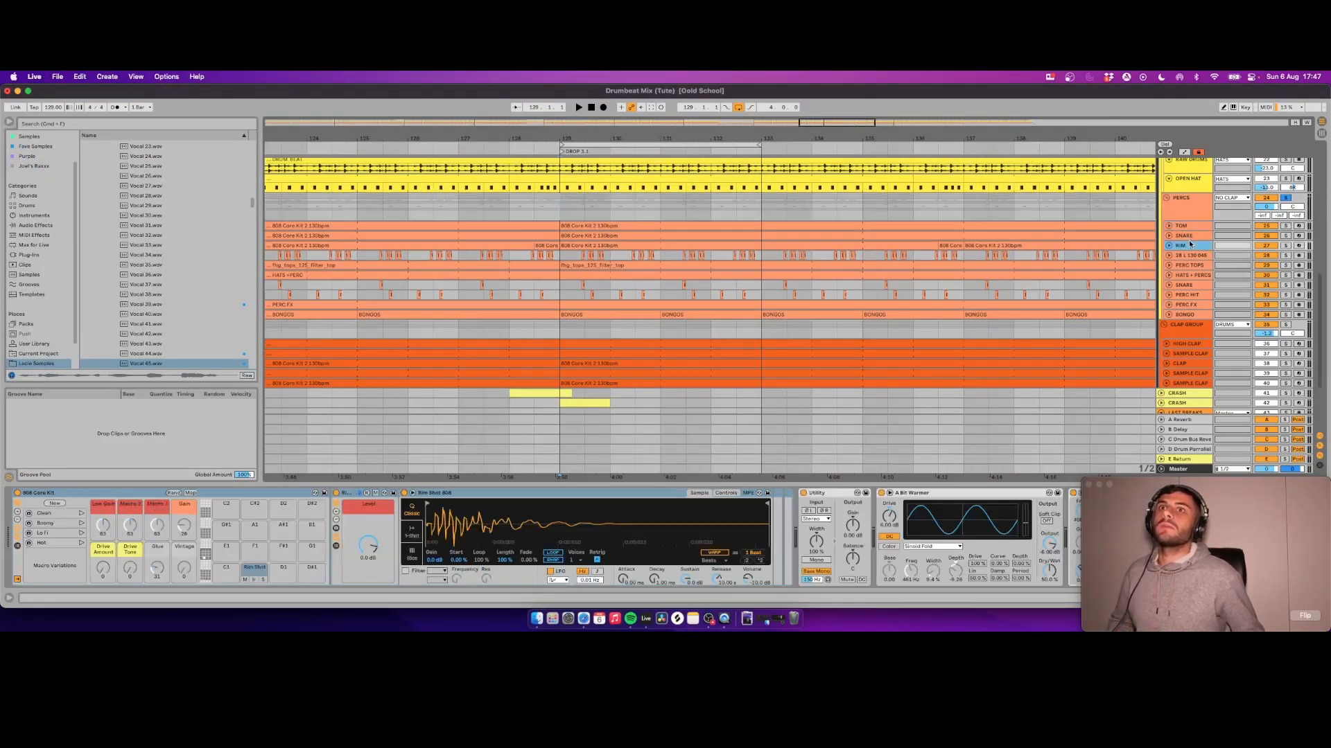
Step: Examine the PERCS group's FabFilter Pro-Q 3 curve during playback and close the plug-in window
{"action": "left_click", "coordinate": [1187, 211]}
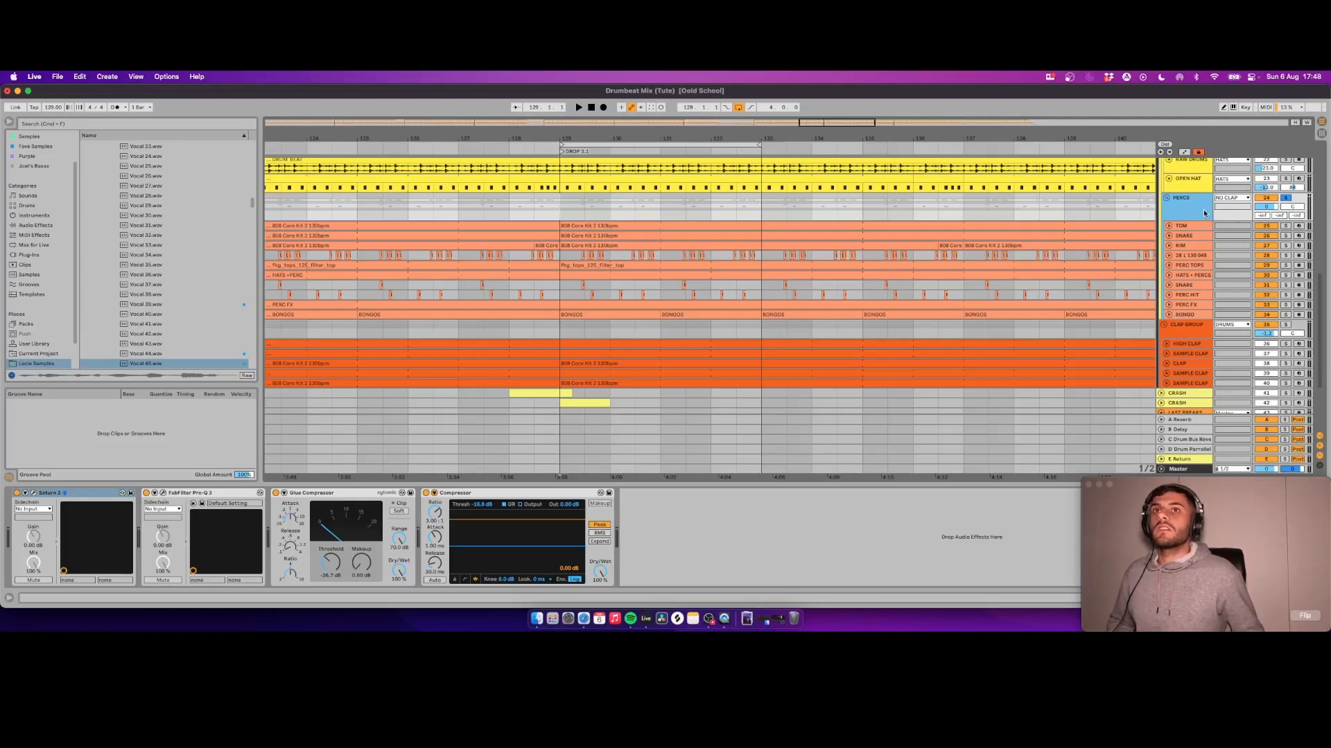
{"action": "left_click", "coordinate": [162, 495]}
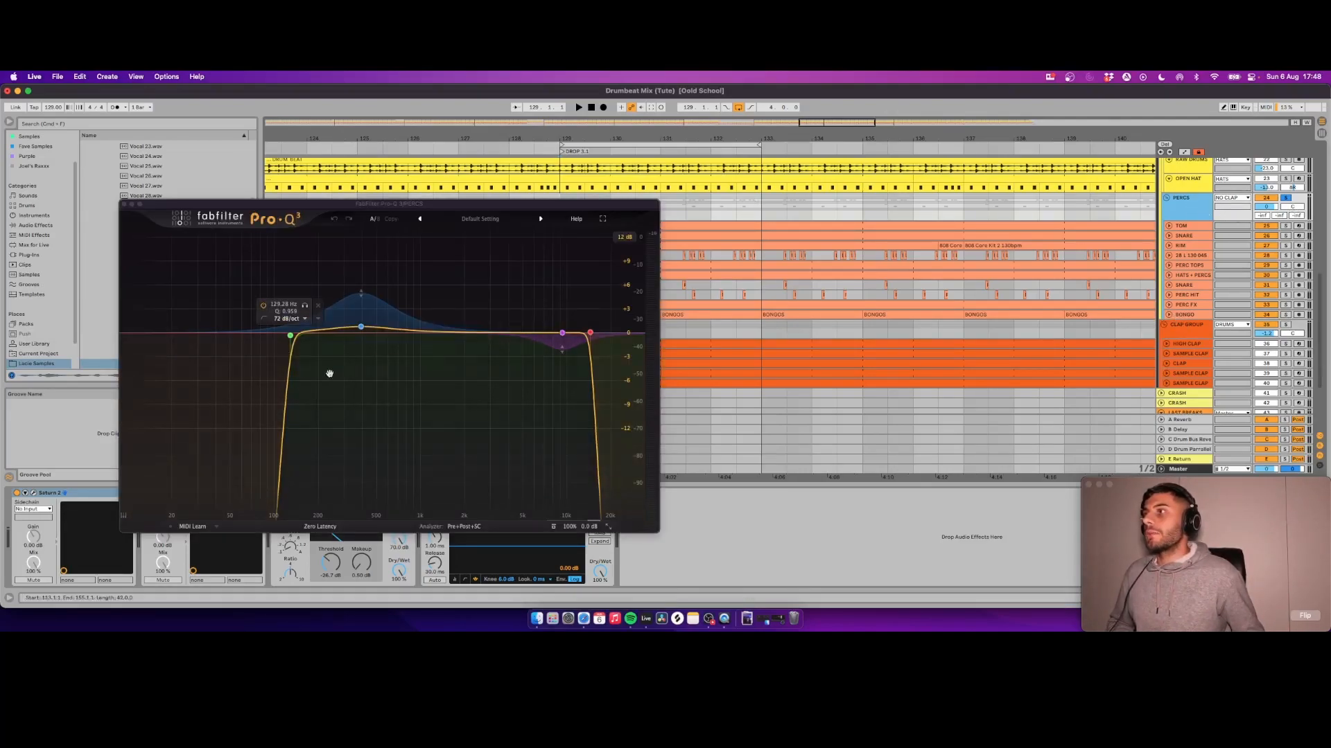
{"action": "key", "text": "space"}
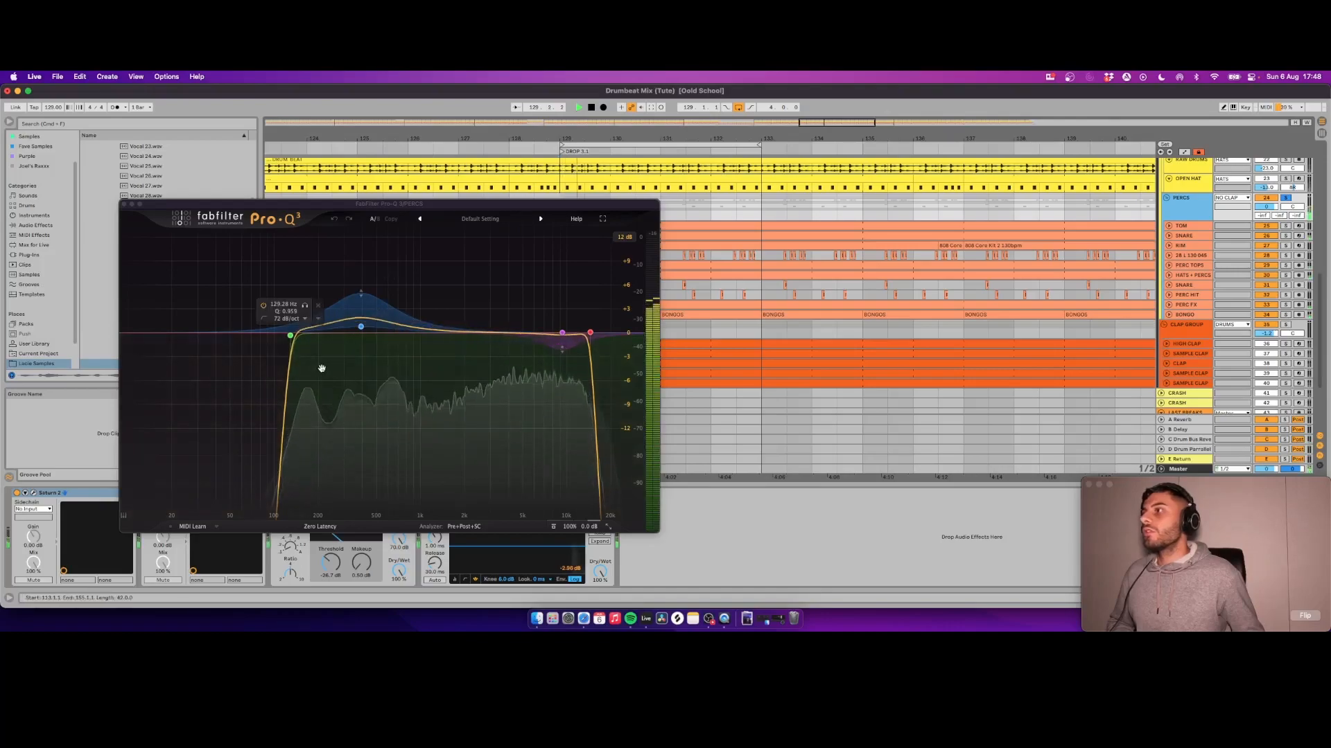
{"action": "left_click", "coordinate": [124, 205]}
Step: Open the HATS group's FabFilter Pro-Q 3 to view its equaliser, and close the plug-in window
{"action": "scroll", "coordinate": [864, 199], "scroll_direction": "up", "scroll_amount": 6}
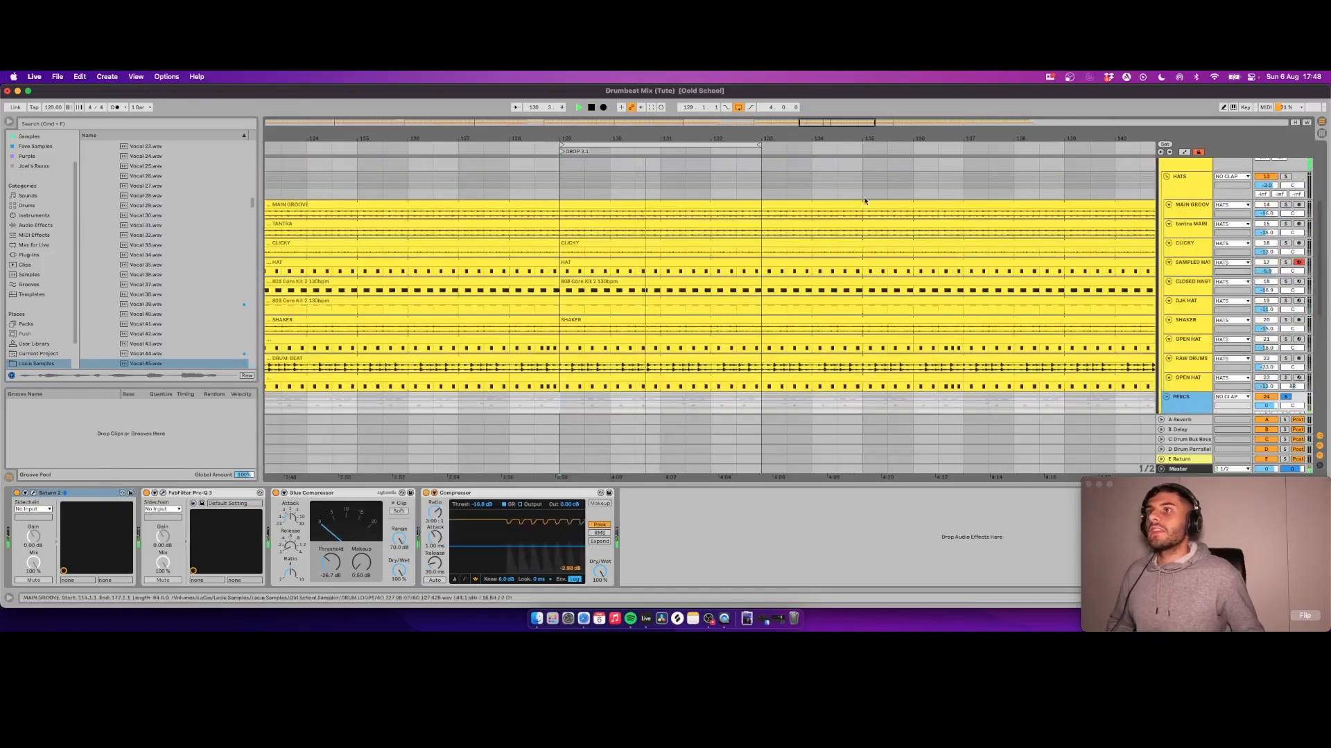
{"action": "left_click", "coordinate": [1205, 183]}
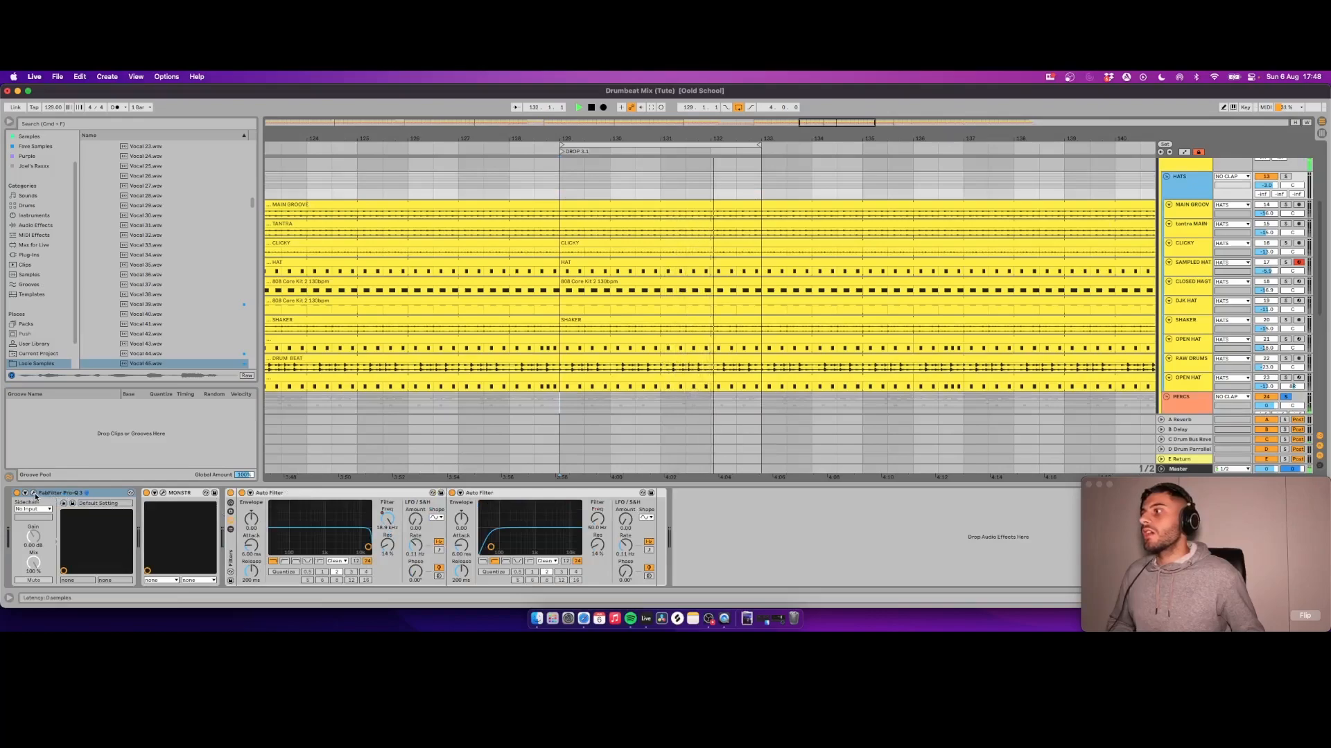
{"action": "left_click", "coordinate": [130, 493]}
{"action": "left_click", "coordinate": [117, 192]}
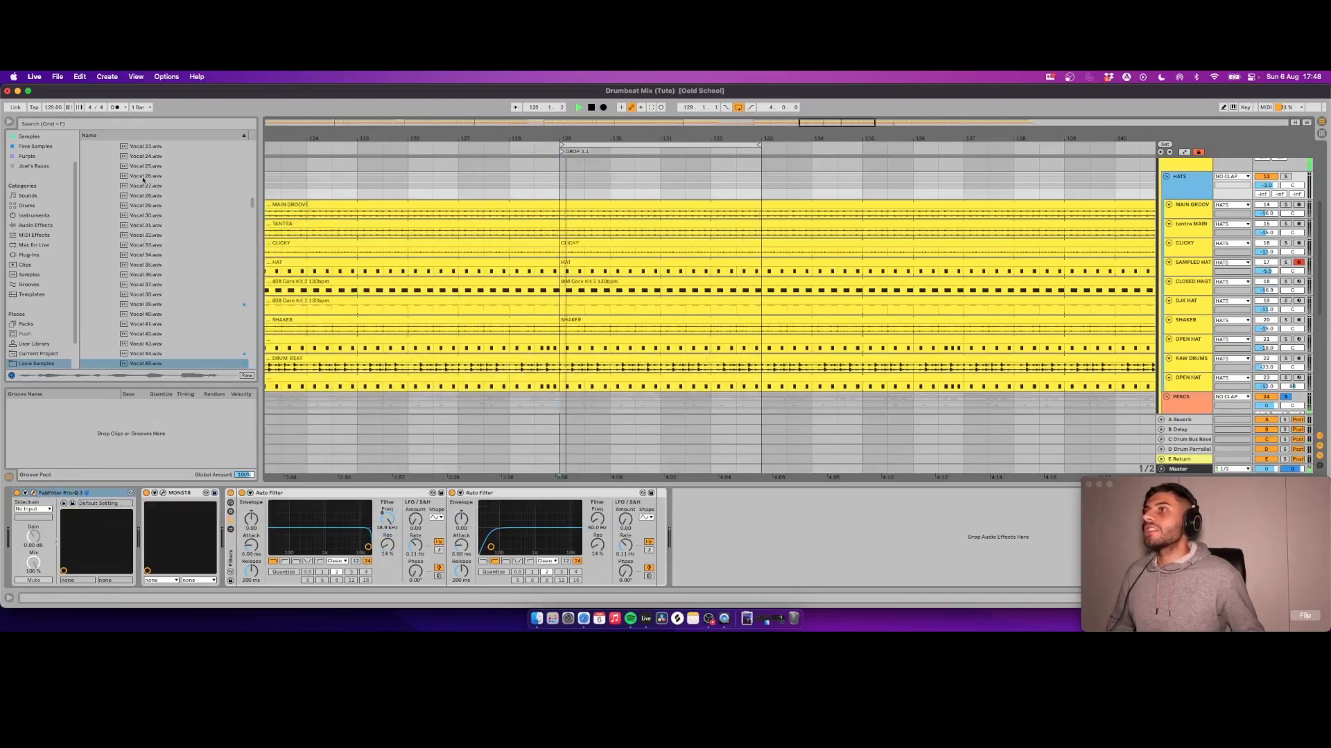
Step: Solo and unfold the TOM track in the PERCS group and play it back
{"action": "scroll", "coordinate": [600, 281], "scroll_direction": "down", "scroll_amount": 10}
{"action": "scroll", "coordinate": [607, 282], "scroll_direction": "up", "scroll_amount": 3}
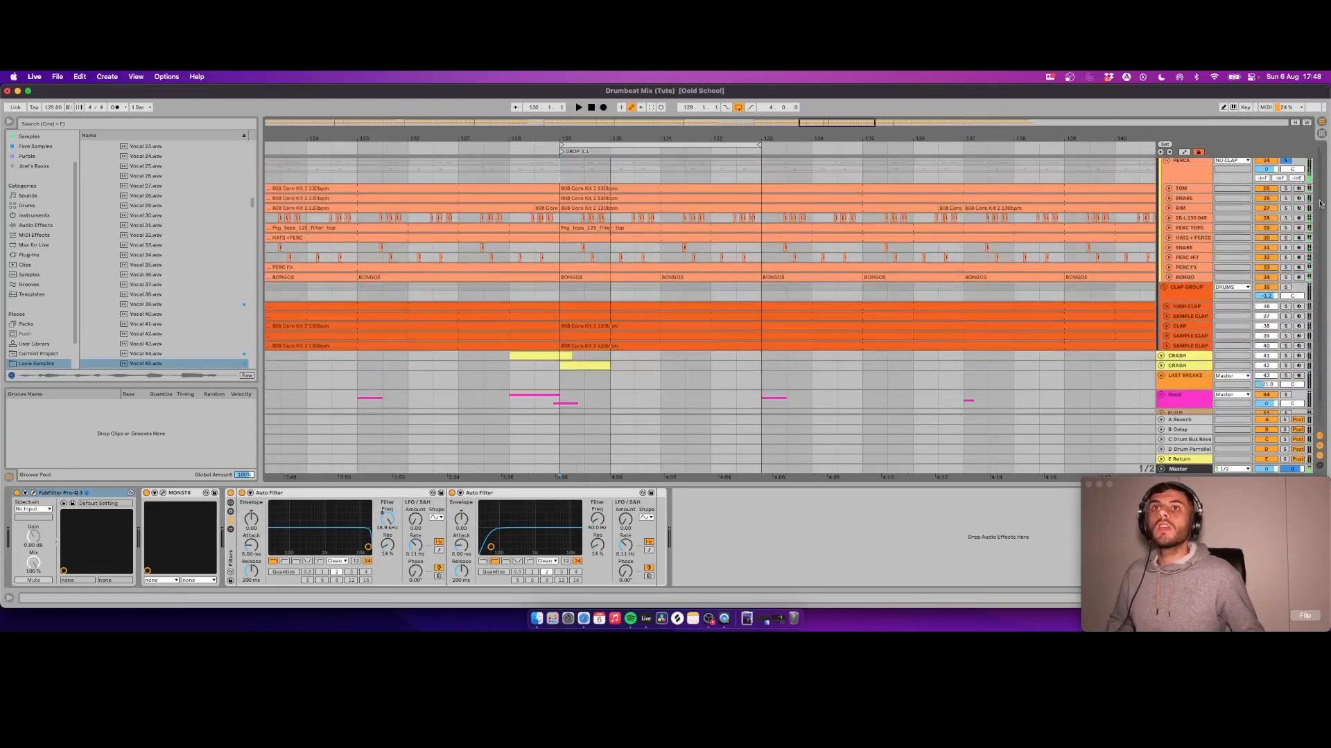
{"action": "left_click", "coordinate": [1285, 190]}
{"action": "left_click", "coordinate": [1167, 187]}
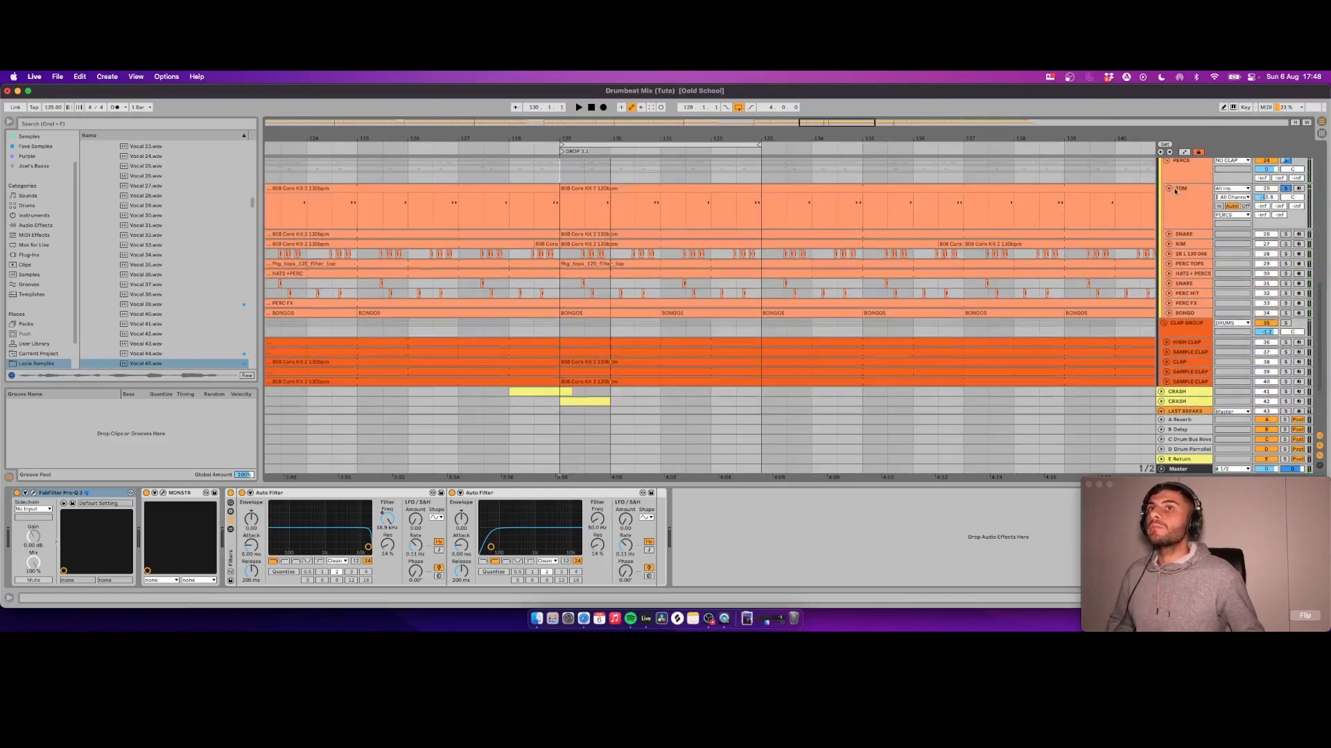
{"action": "key", "text": "space"}
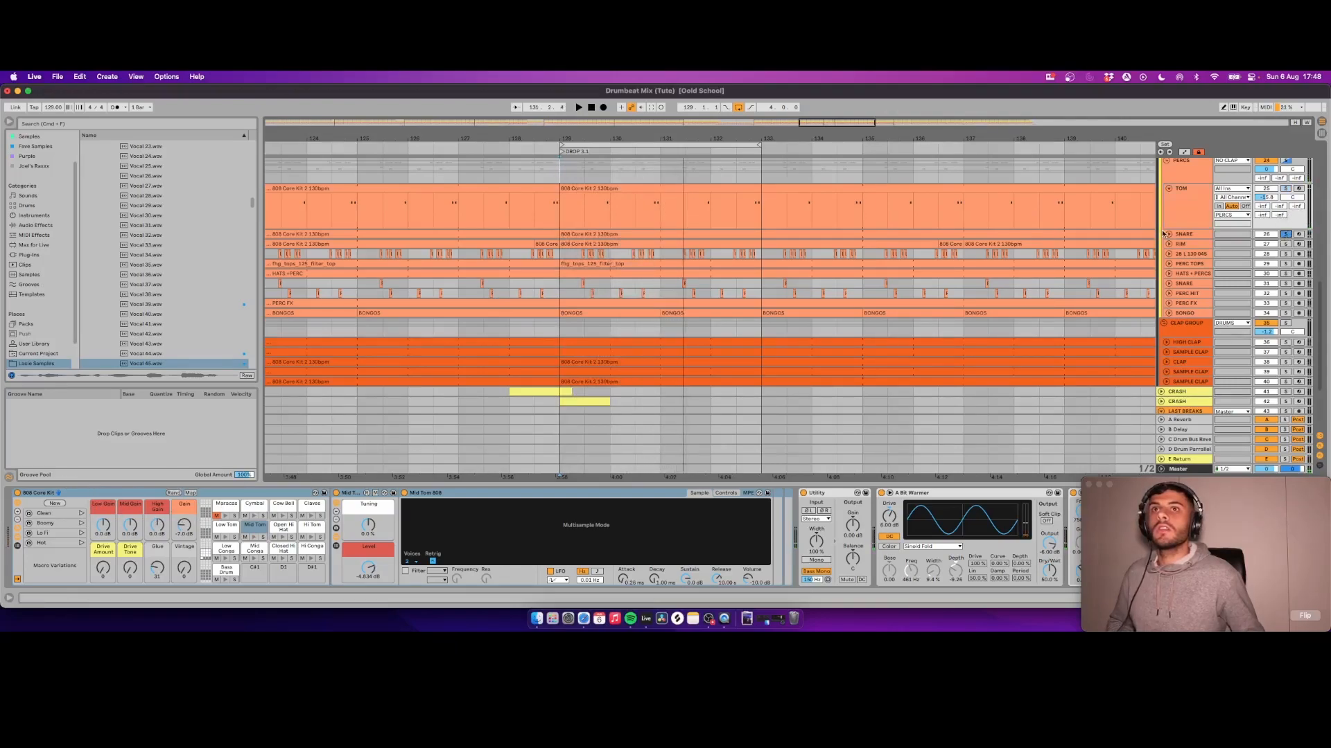
Step: Unfold the first SNARE track below TOM, solo it together with TOM, and audition the two parts
{"action": "left_click", "coordinate": [1168, 234]}
{"action": "left_click", "coordinate": [1284, 189]}
{"action": "key", "text": "space"}
{"action": "key", "text": "space"}
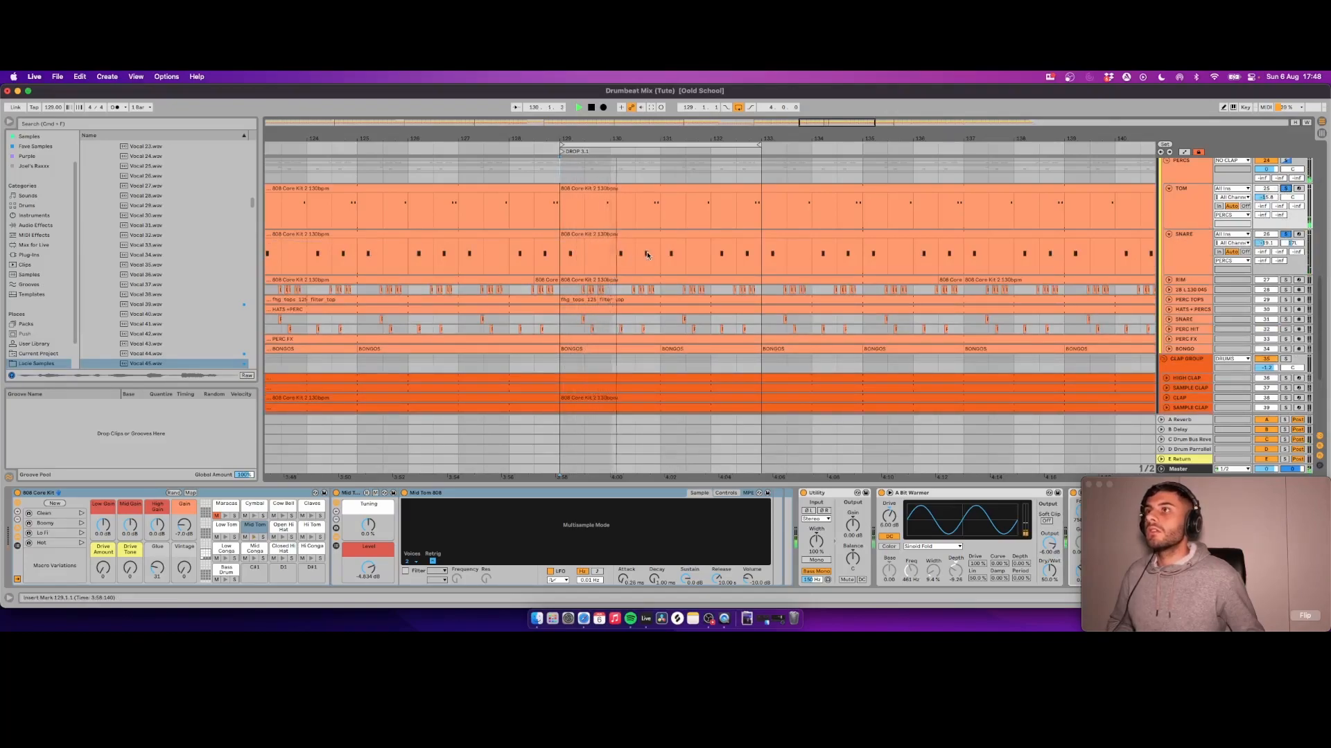
{"action": "key", "text": "space"}
Step: Add the KICK track to the solo and play it together with the TOM and SNARE parts
{"action": "scroll", "coordinate": [816, 237], "scroll_direction": "up", "scroll_amount": 10}
{"action": "left_click", "coordinate": [1162, 183]}
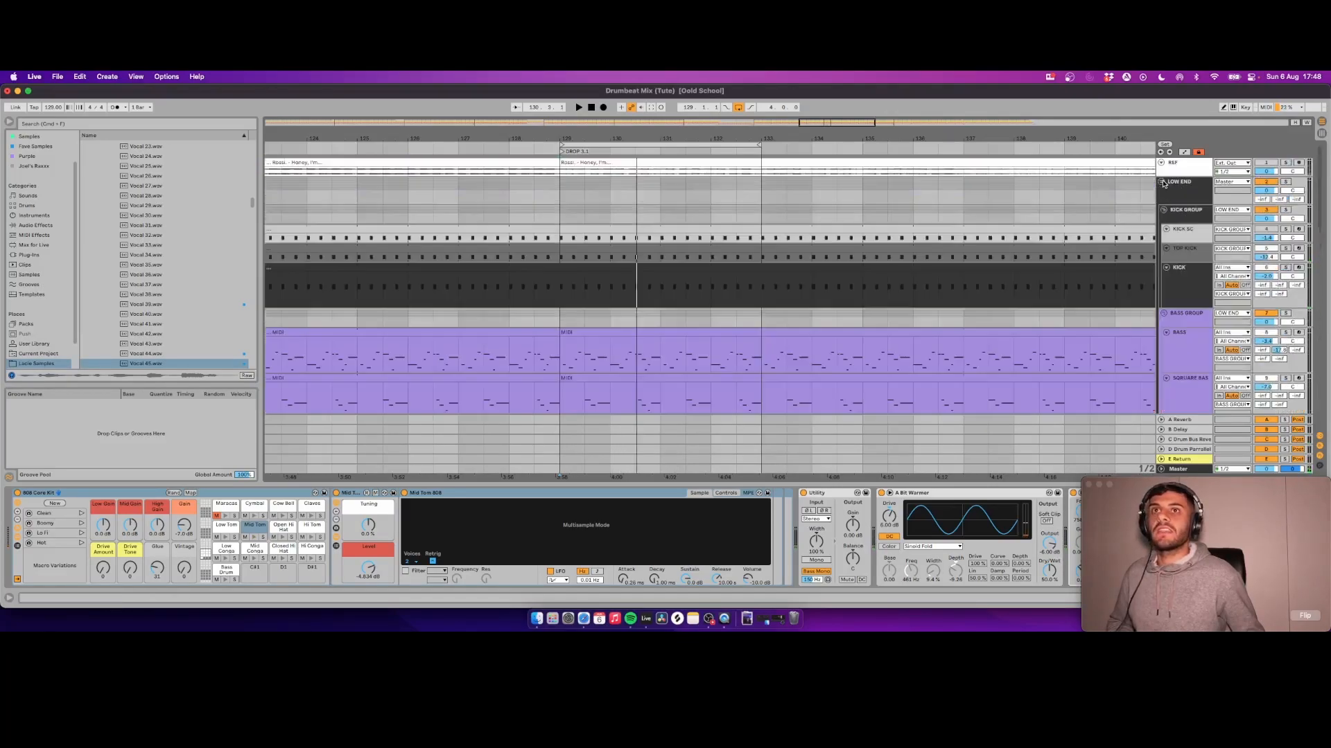
{"action": "key", "text": "space"}
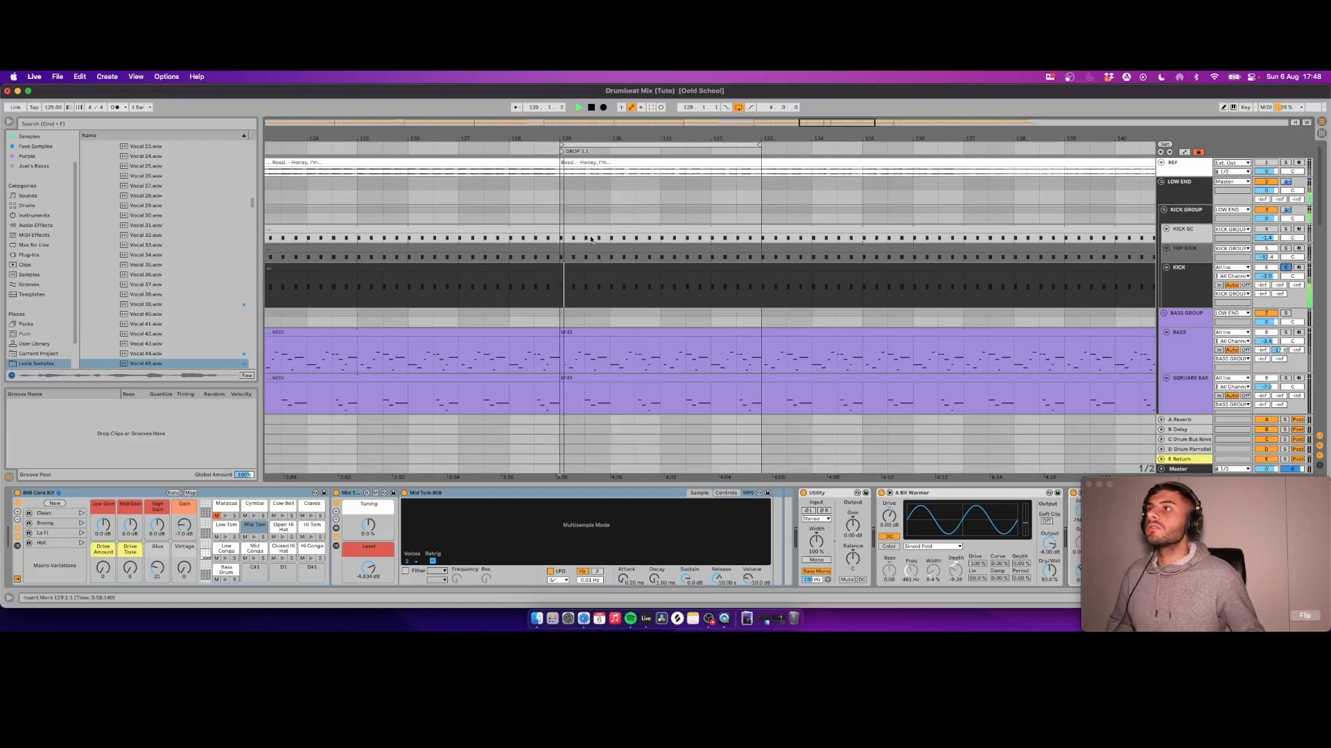
{"action": "scroll", "coordinate": [608, 232], "scroll_direction": "down", "scroll_amount": 12}
{"action": "scroll", "coordinate": [611, 229], "scroll_direction": "down", "scroll_amount": 8}
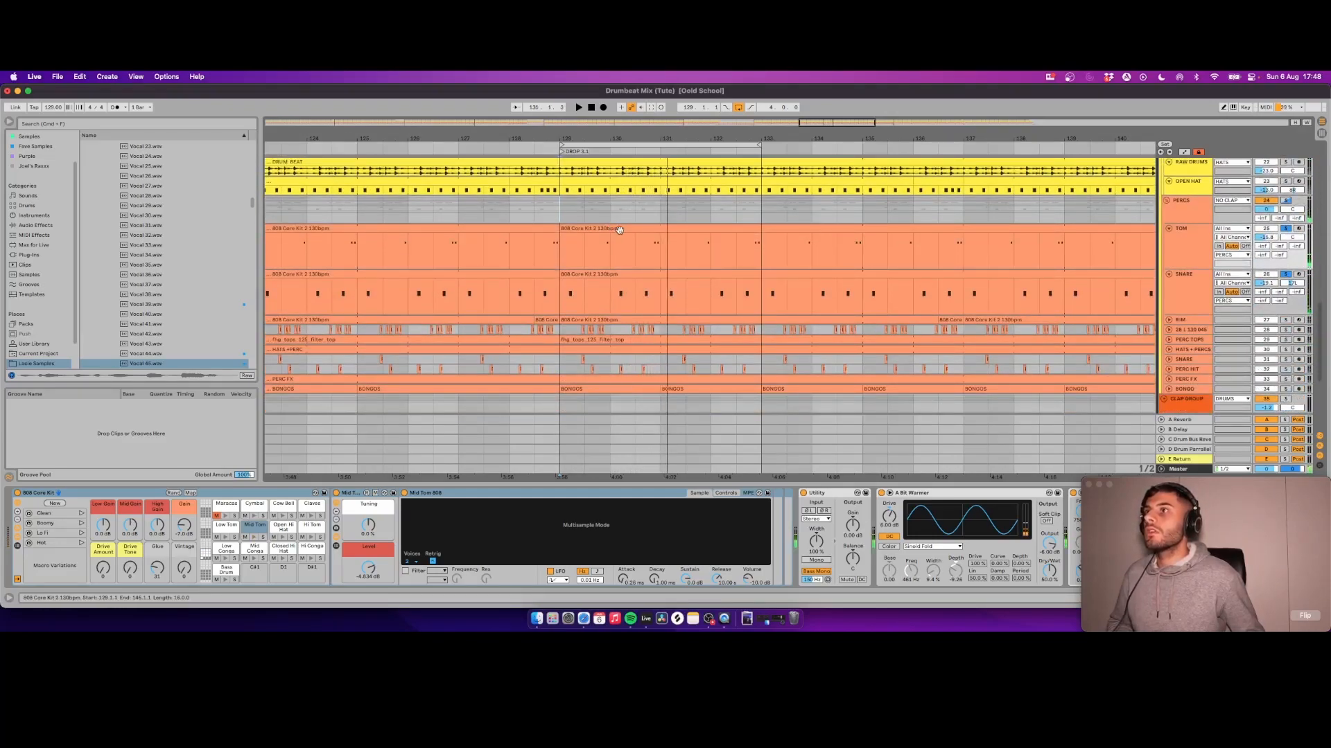
{"action": "key", "text": "space"}
Step: Unfold the RIM track and add it to the soloed percussion tracks
{"action": "left_click", "coordinate": [620, 230]}
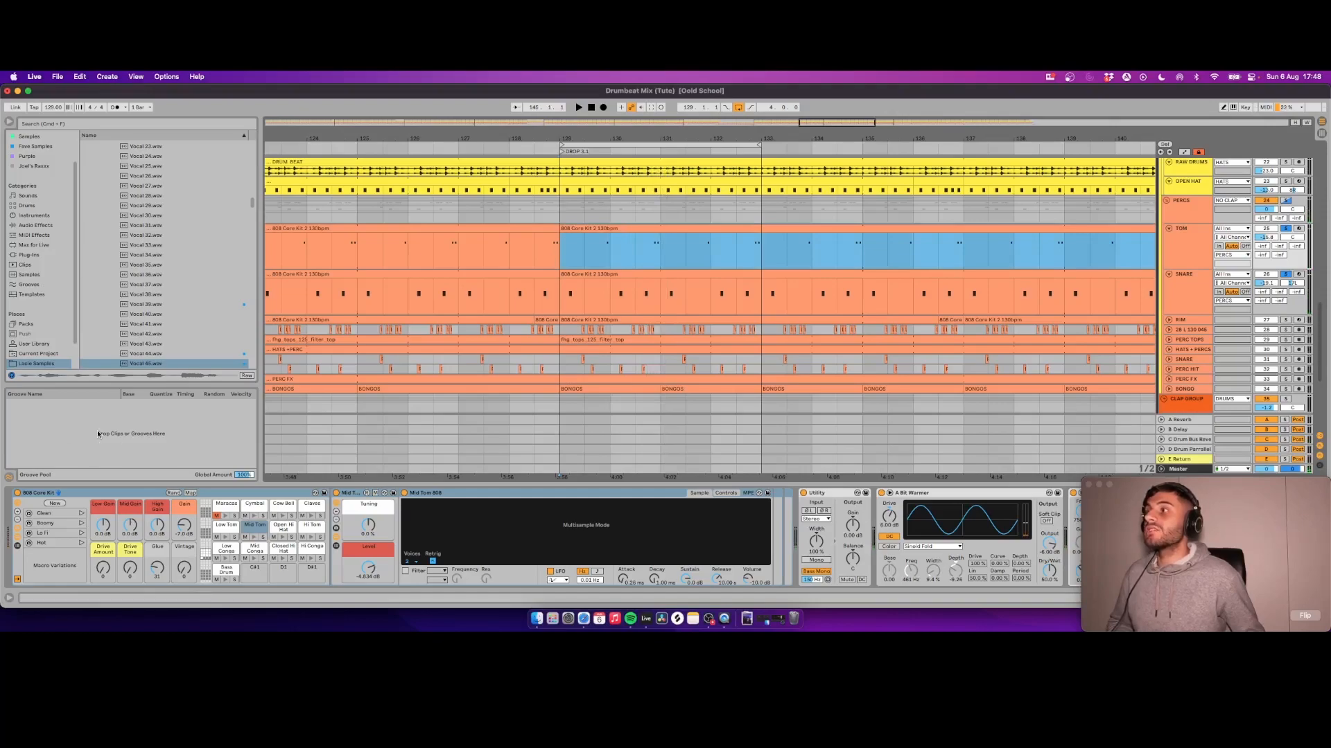
{"action": "scroll", "coordinate": [1161, 286], "scroll_direction": "down", "scroll_amount": 2}
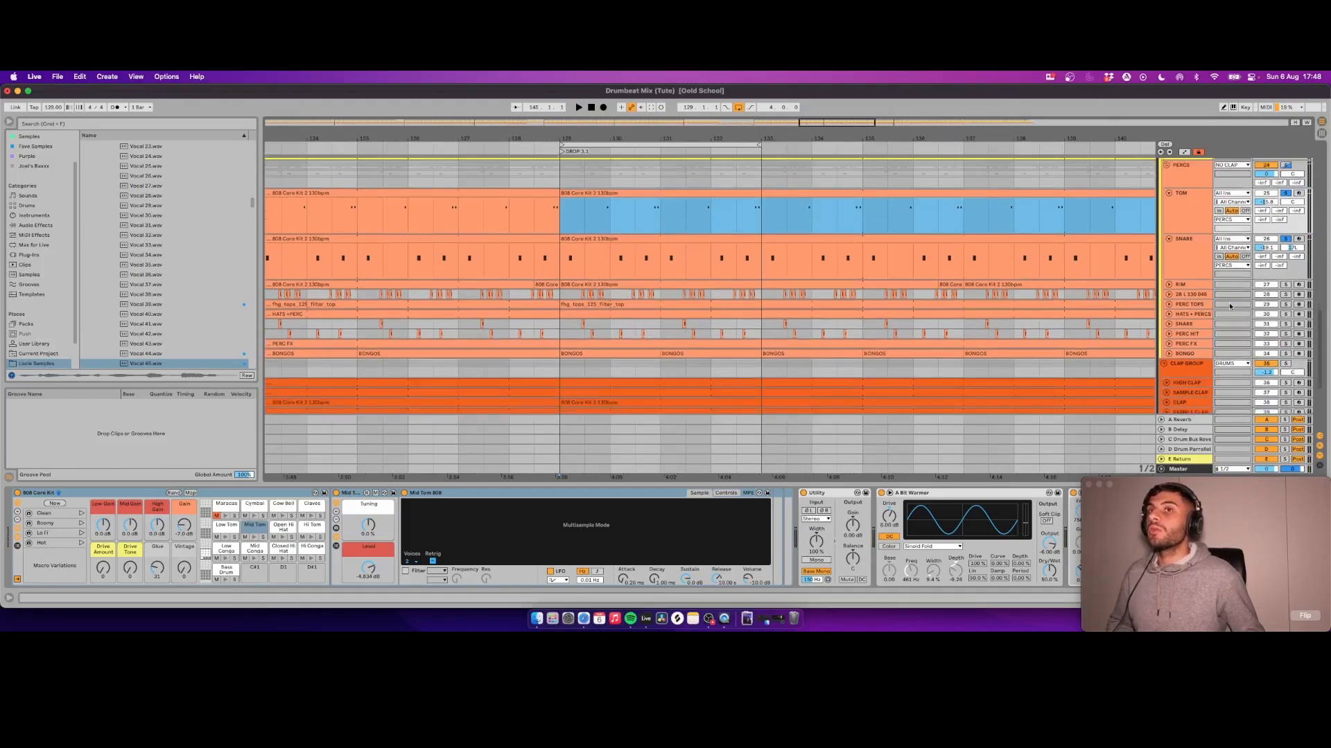
{"action": "left_click", "coordinate": [1169, 284]}
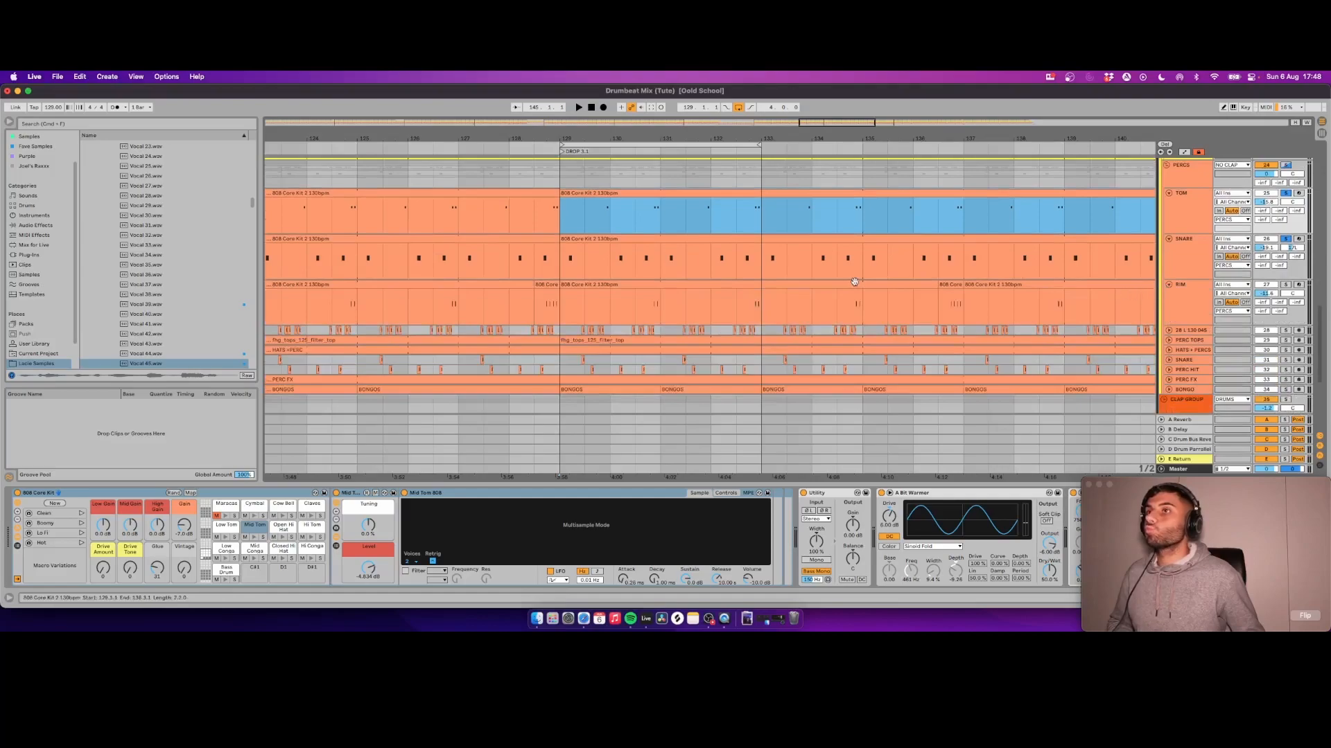
{"action": "scroll", "coordinate": [1325, 274], "scroll_direction": "down", "scroll_amount": 1}
{"action": "left_click", "coordinate": [1284, 279]}
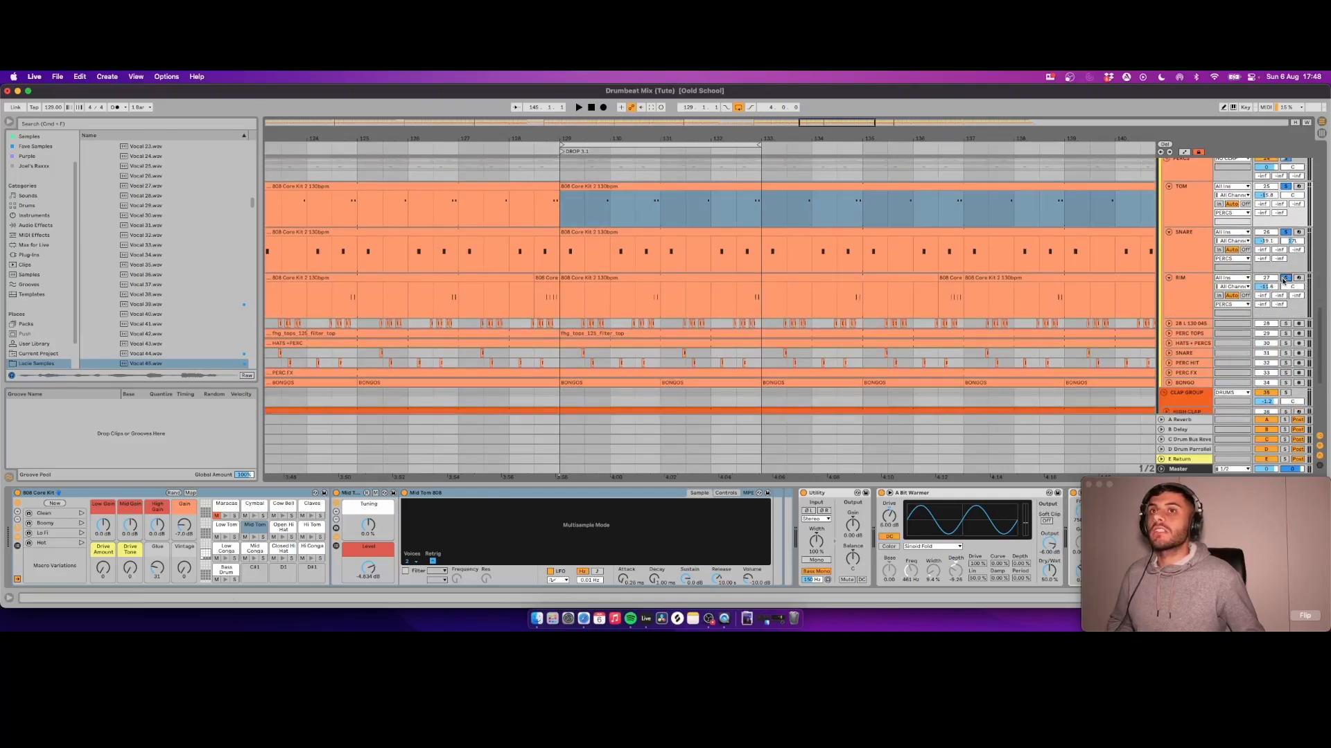
Step: Set the arrangement grid to 1/16 and play the loop with the RIM part included
{"action": "right_click", "coordinate": [637, 272]}
{"action": "left_click", "coordinate": [706, 409]}
{"action": "left_click", "coordinate": [630, 290]}
{"action": "key", "text": "space"}
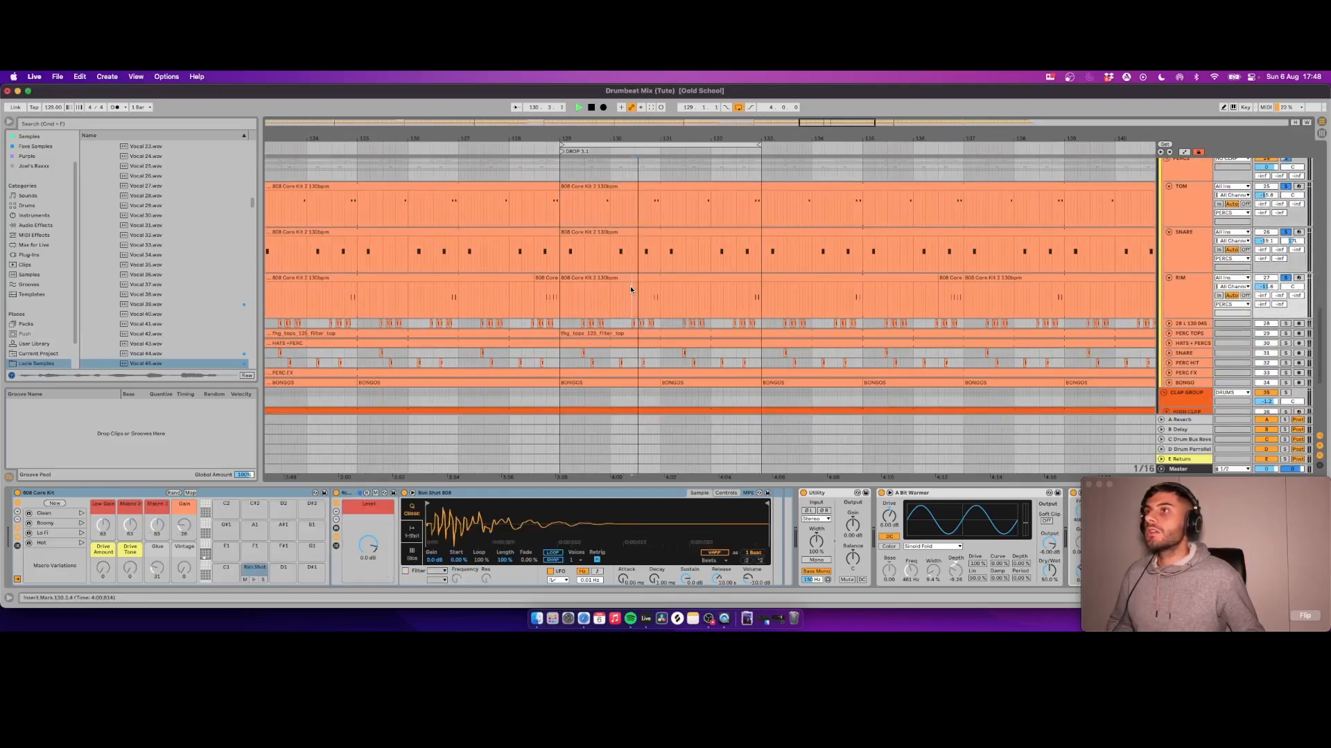
Step: Solo and unfold track 28 directly below RIM, and listen to it with the other soloed parts
{"action": "scroll", "coordinate": [638, 287], "scroll_direction": "down", "scroll_amount": 5}
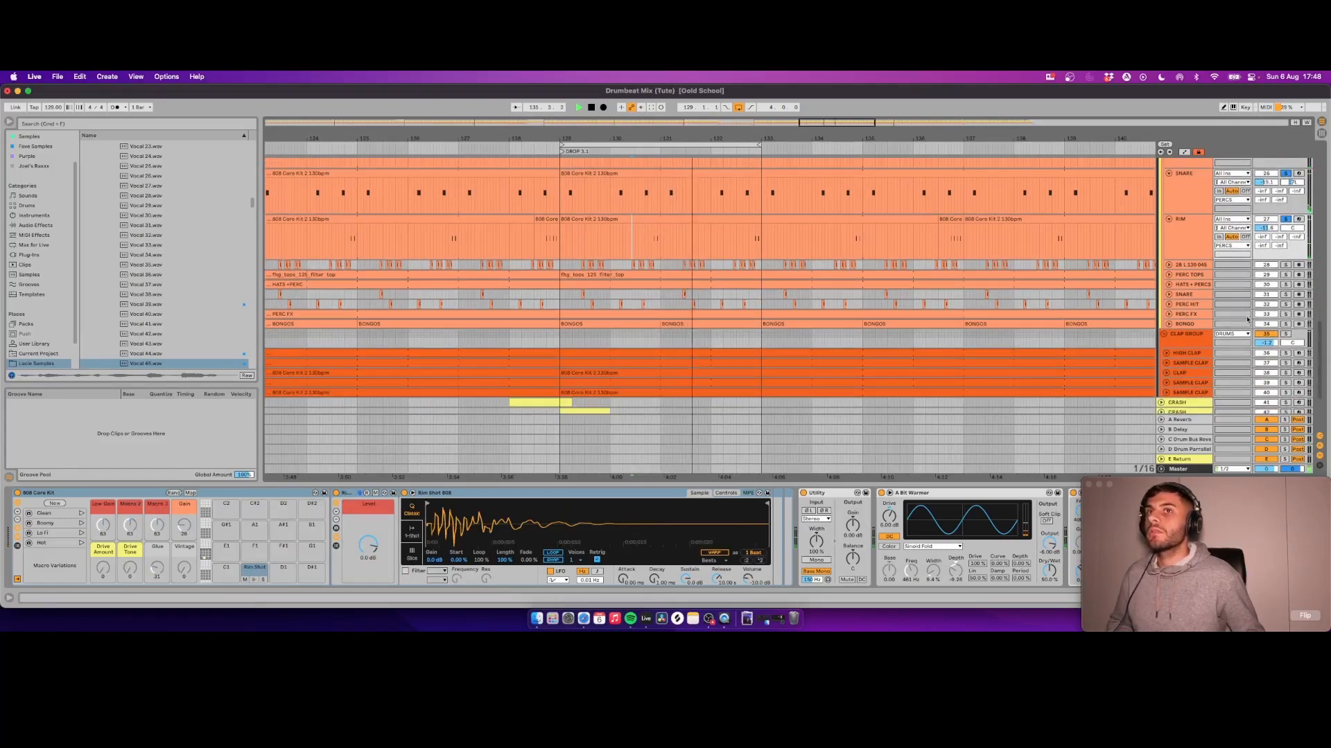
{"action": "left_click", "coordinate": [1285, 265]}
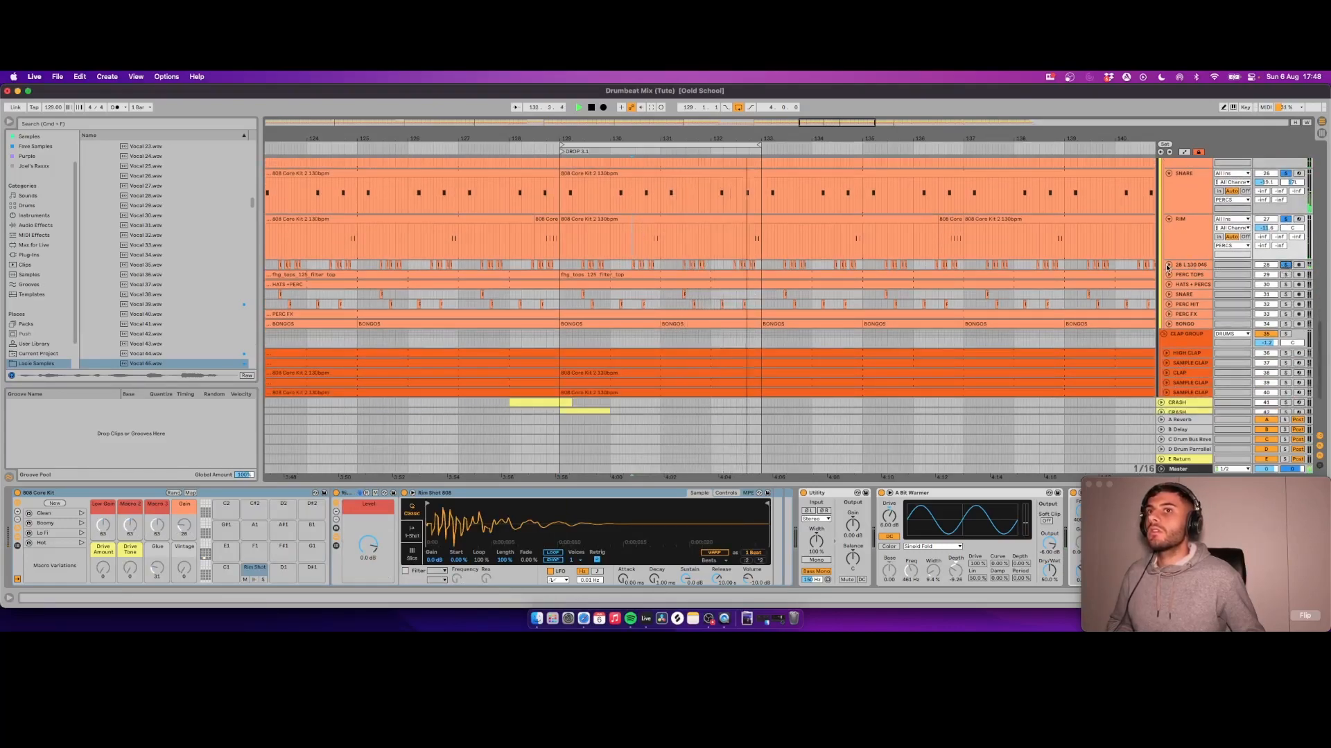
{"action": "left_click", "coordinate": [1168, 264]}
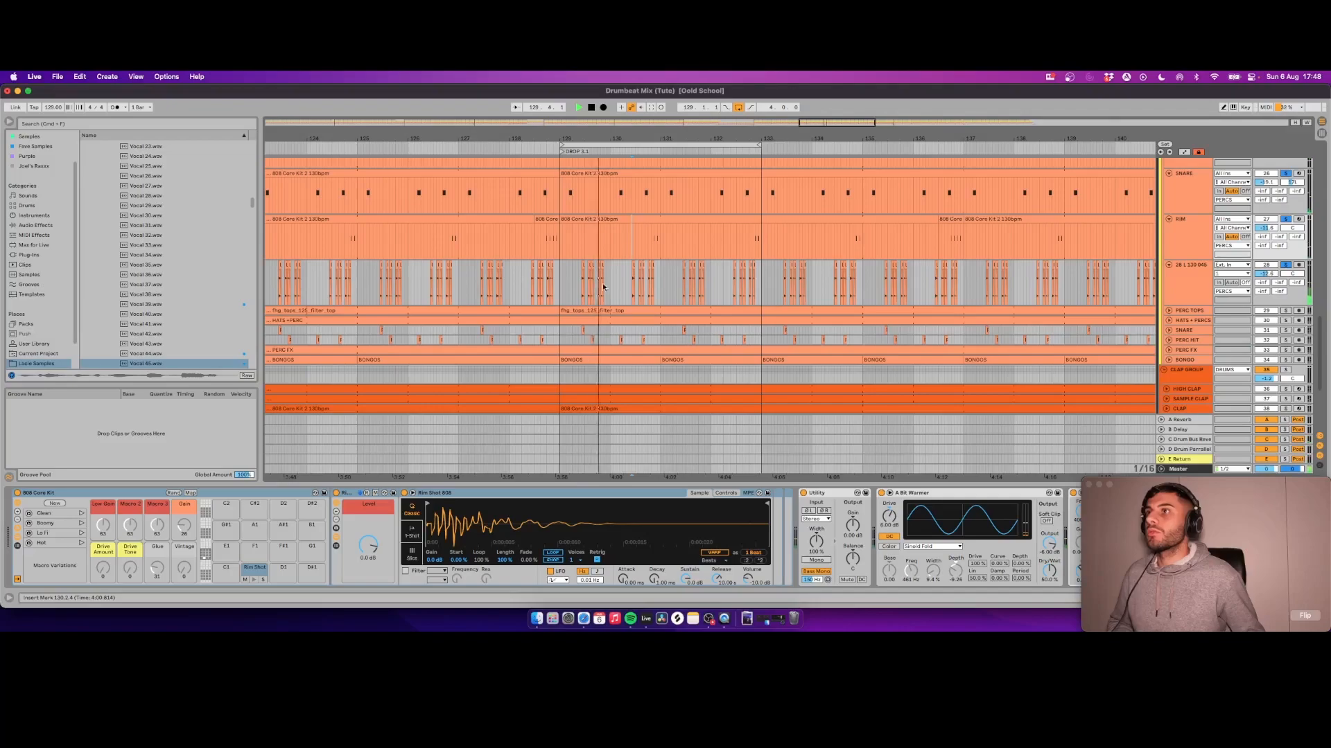
{"action": "scroll", "coordinate": [693, 284], "scroll_direction": "down", "scroll_amount": 3}
{"action": "key", "text": "space"}
Step: Unfold the PERC TOPS track, add it to the solo, and play the layered percussion
{"action": "left_click", "coordinate": [1168, 275]}
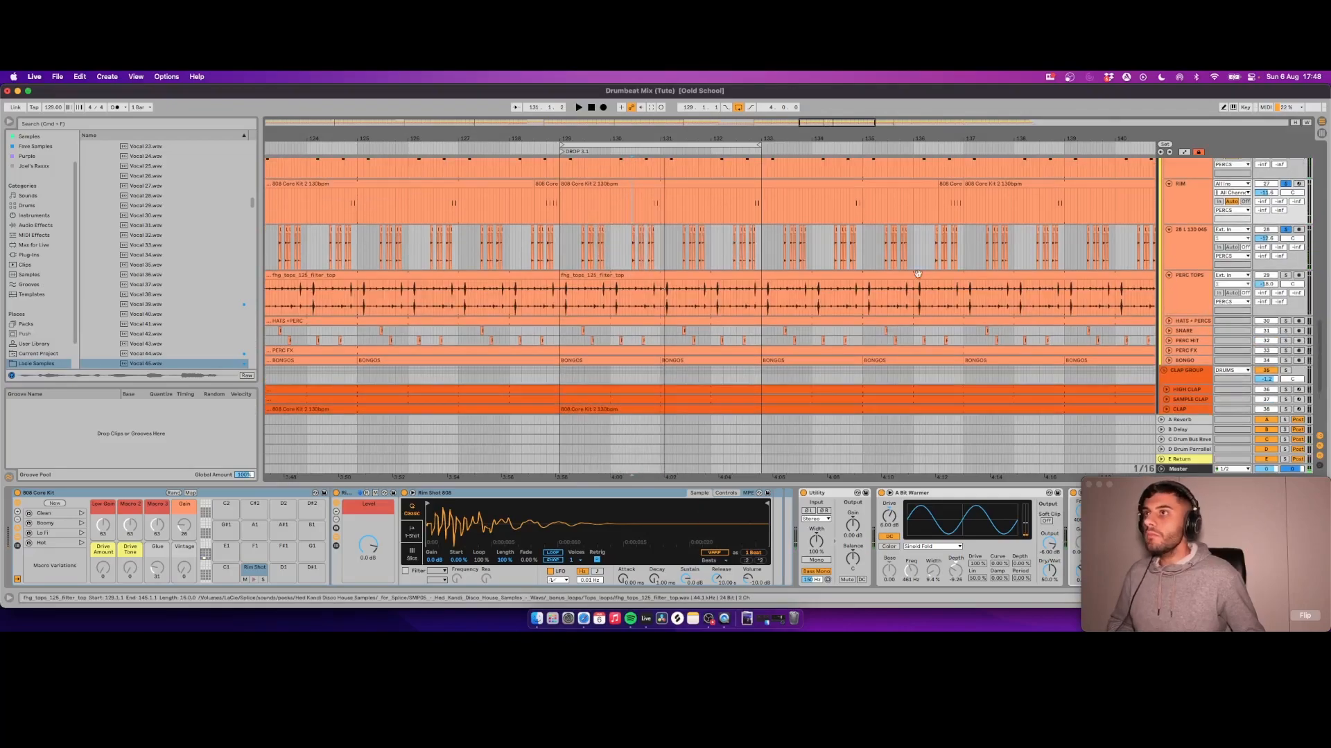
{"action": "scroll", "coordinate": [913, 277], "scroll_direction": "up", "scroll_amount": 3}
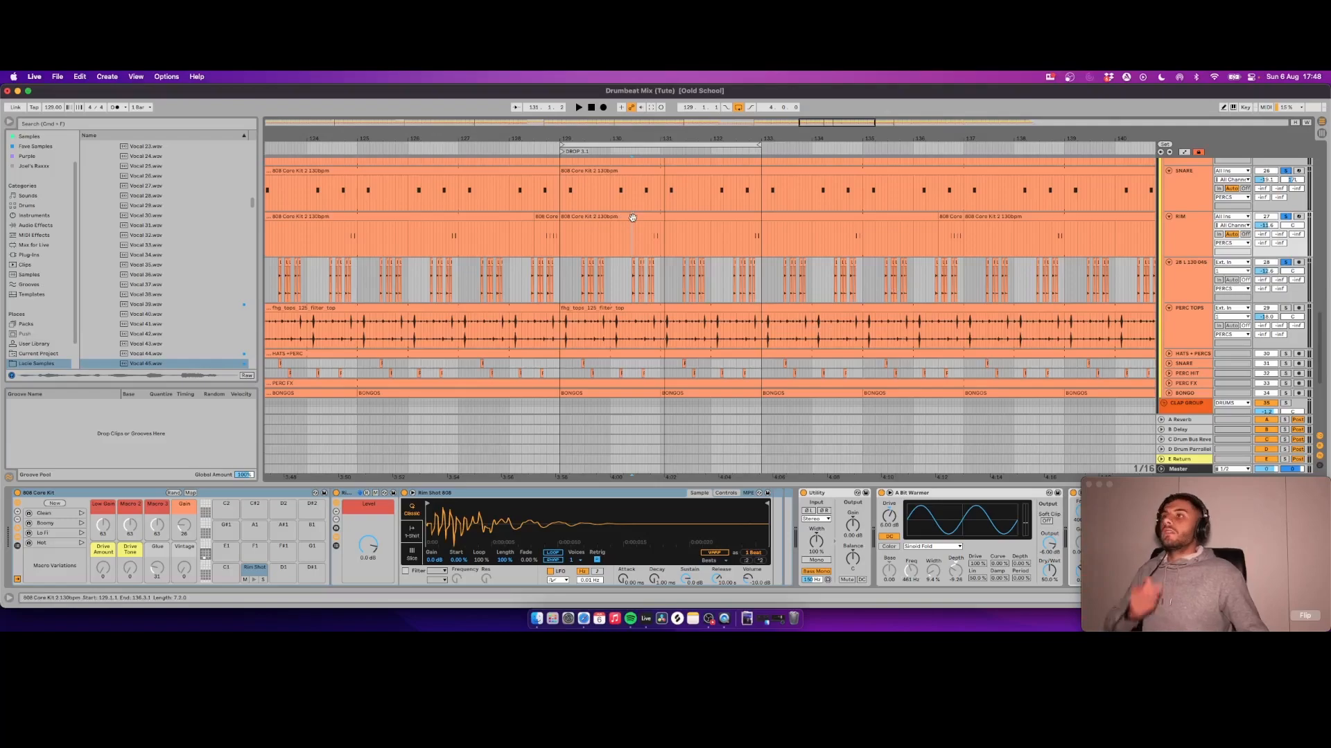
{"action": "scroll", "coordinate": [641, 230], "scroll_direction": "up", "scroll_amount": 8}
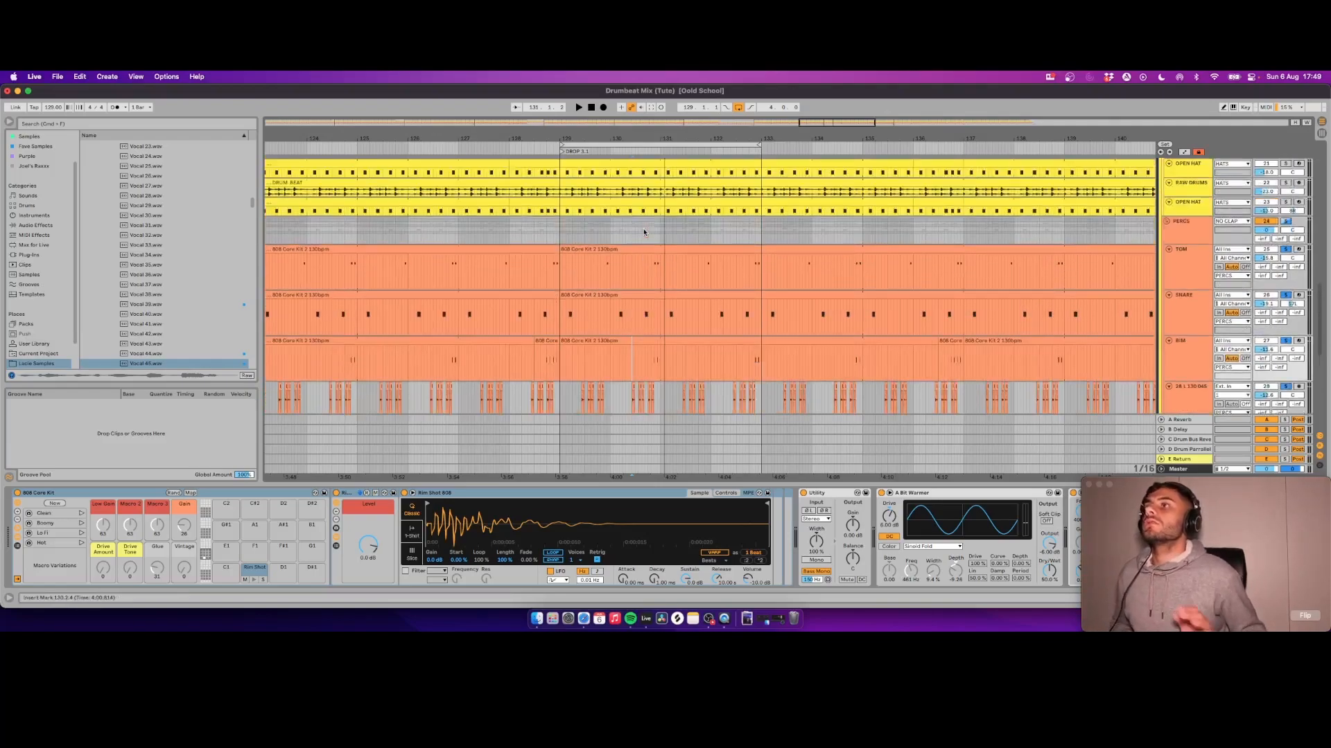
{"action": "scroll", "coordinate": [643, 233], "scroll_direction": "down", "scroll_amount": 6}
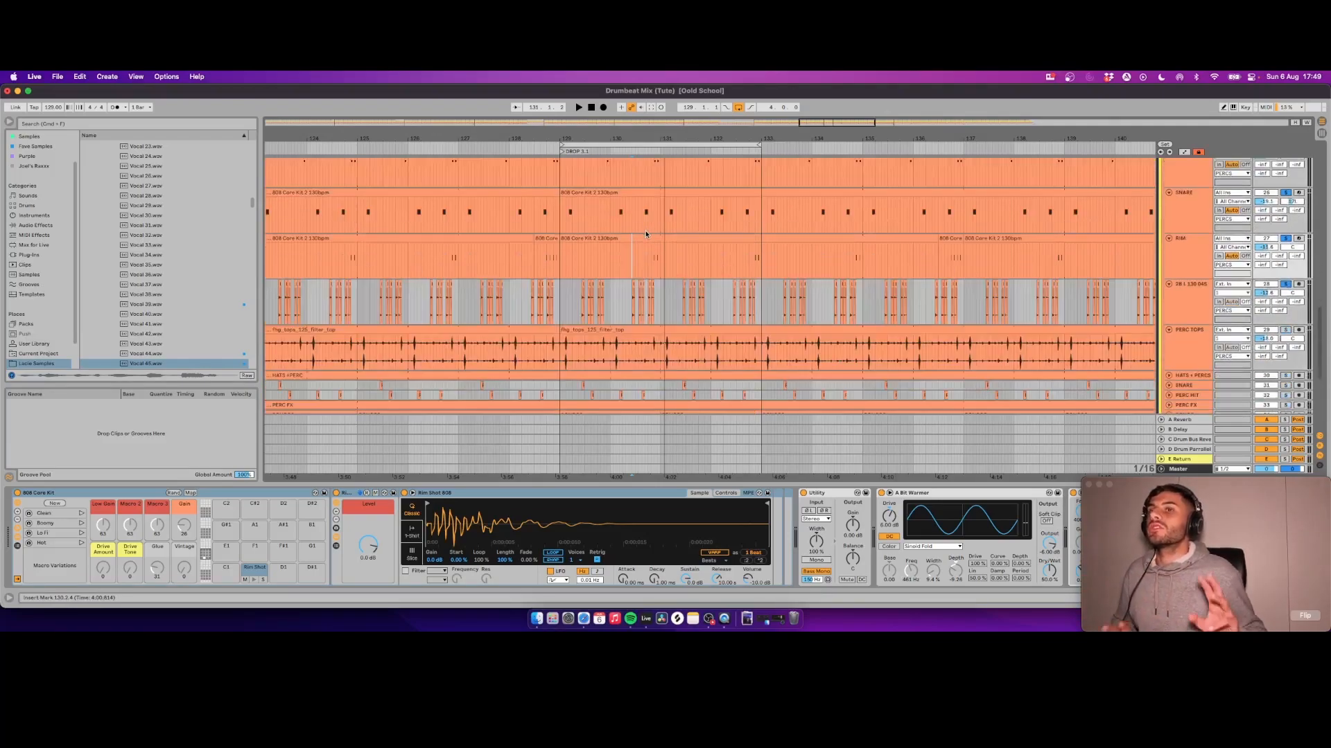
{"action": "scroll", "coordinate": [1269, 277], "scroll_direction": "down", "scroll_amount": 3}
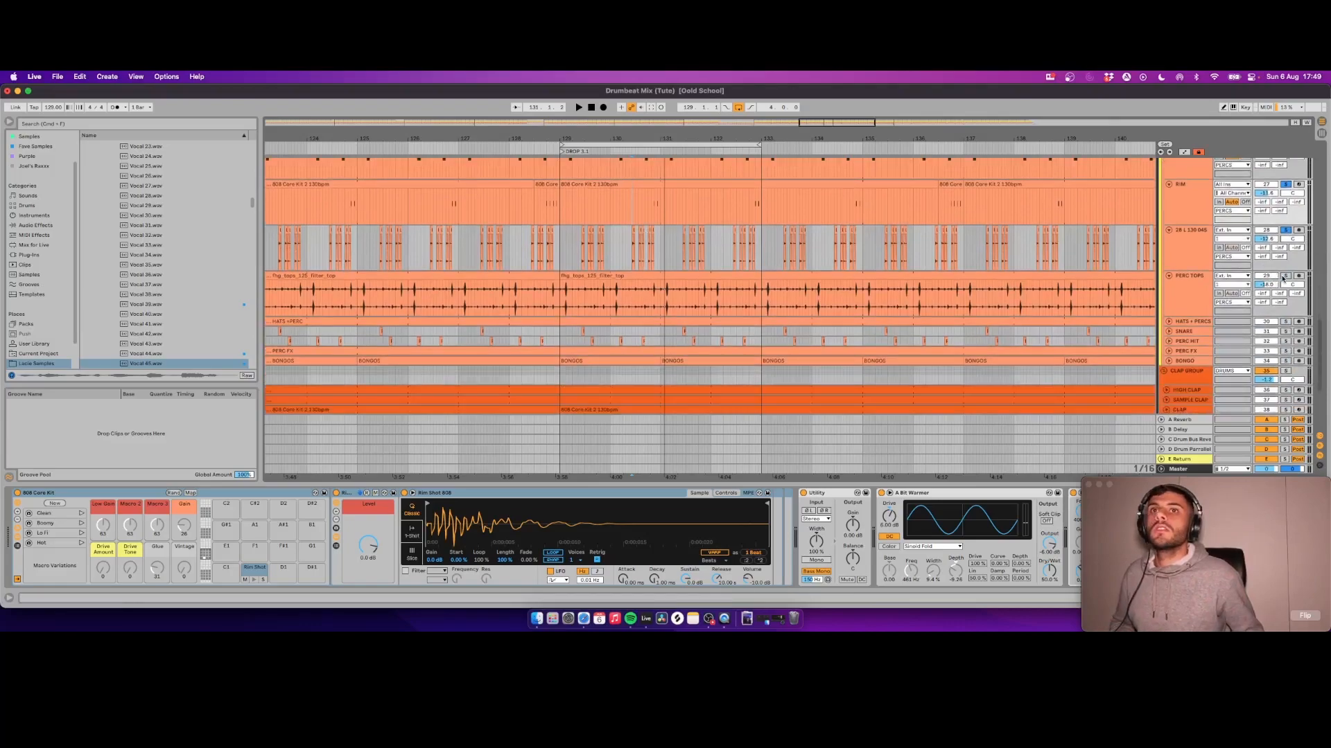
{"action": "key", "text": "space"}
{"action": "scroll", "coordinate": [665, 280], "scroll_direction": "down", "scroll_amount": 1}
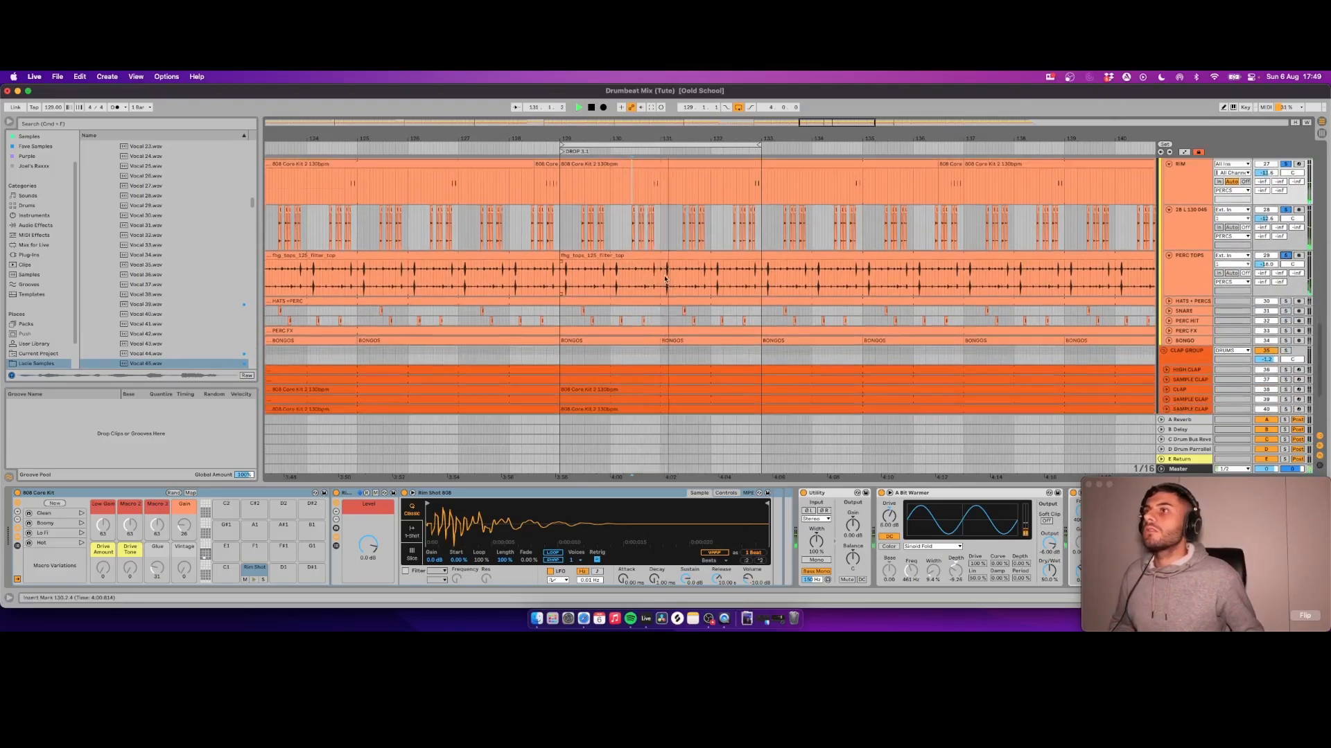
Step: Unfold the HATS + PERCS track and add it to the soloed tracks during playback
{"action": "scroll", "coordinate": [691, 269], "scroll_direction": "down", "scroll_amount": 3}
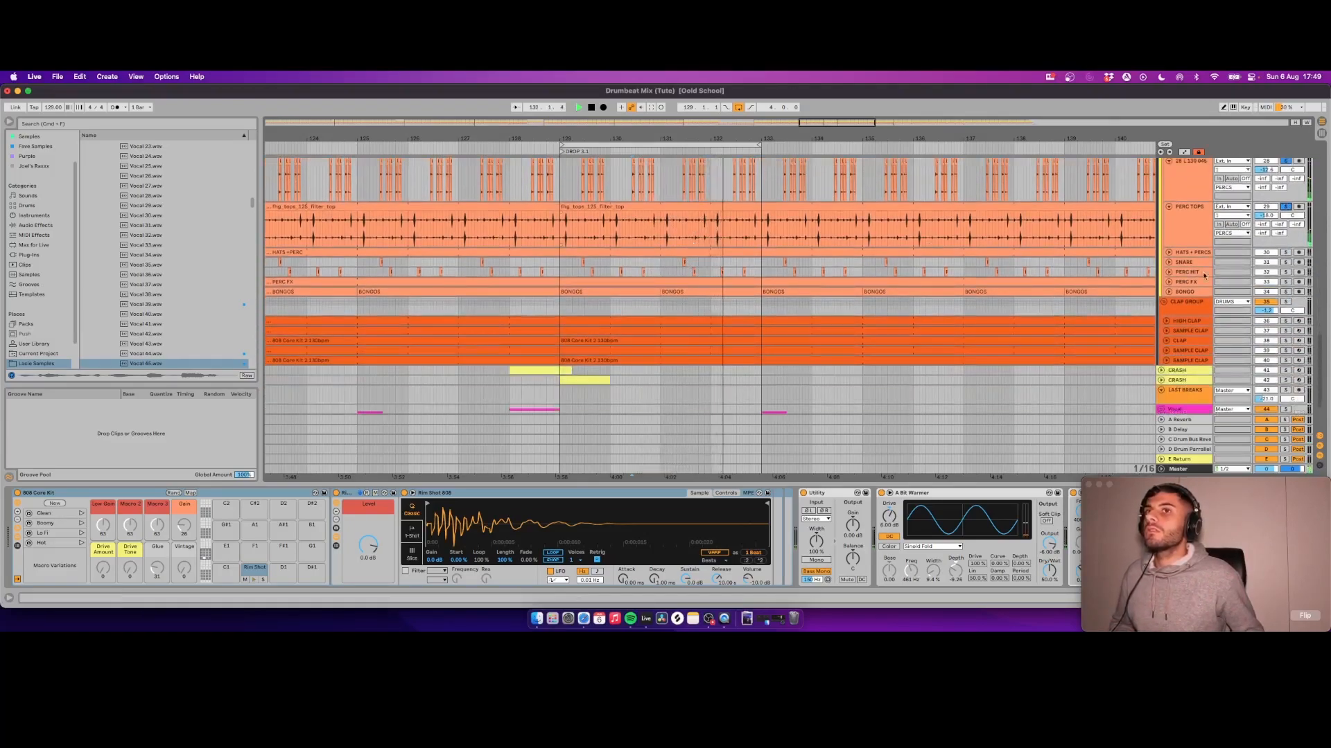
{"action": "left_click", "coordinate": [1169, 253]}
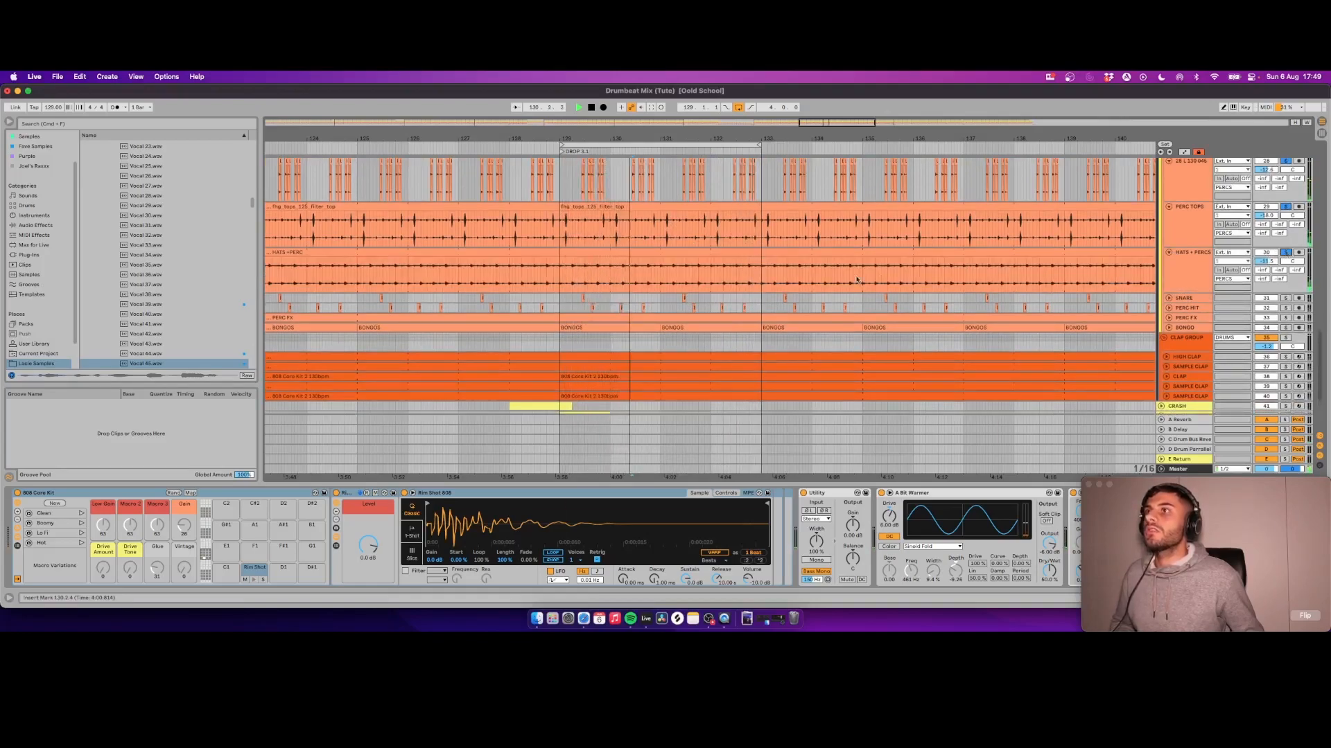
Step: Add SNARE and PERC HIT to the solo, unfold the PERC FX track, and review the percussion layers
{"action": "scroll", "coordinate": [705, 286], "scroll_direction": "down", "scroll_amount": 6}
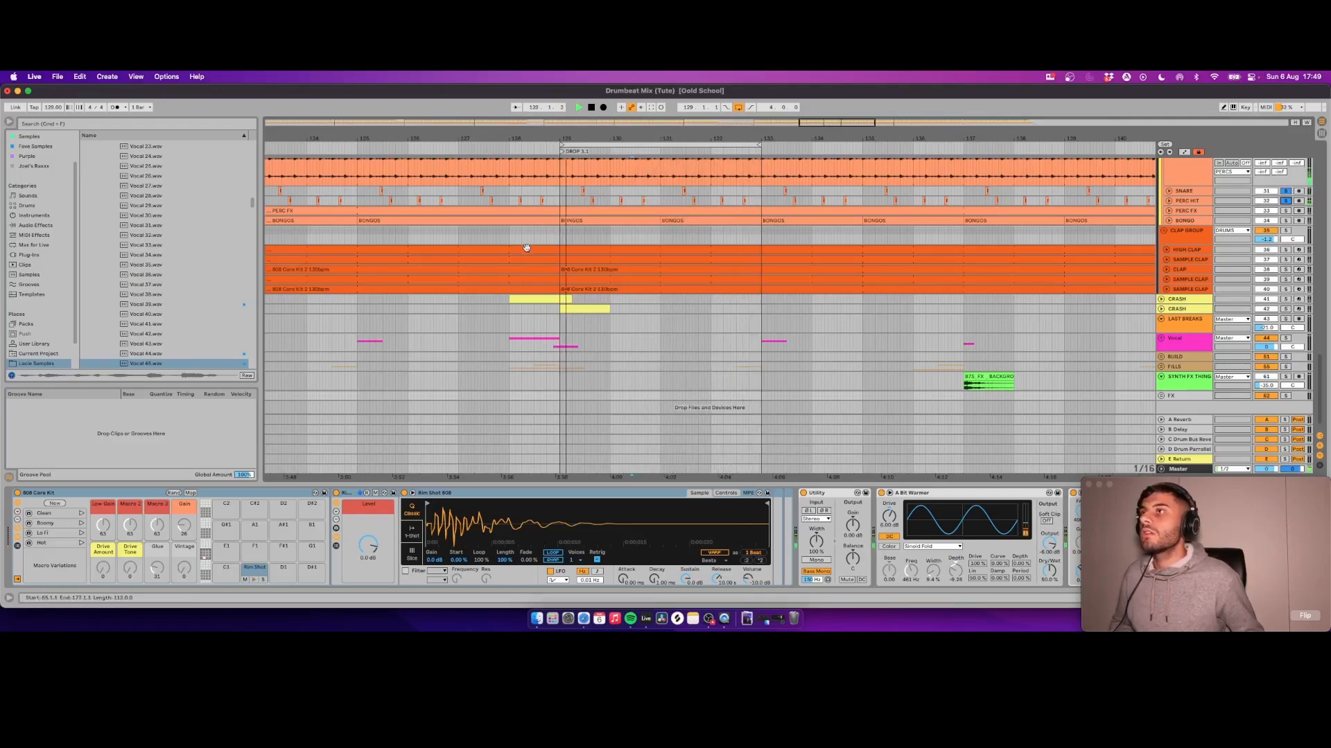
{"action": "left_click", "coordinate": [1168, 212]}
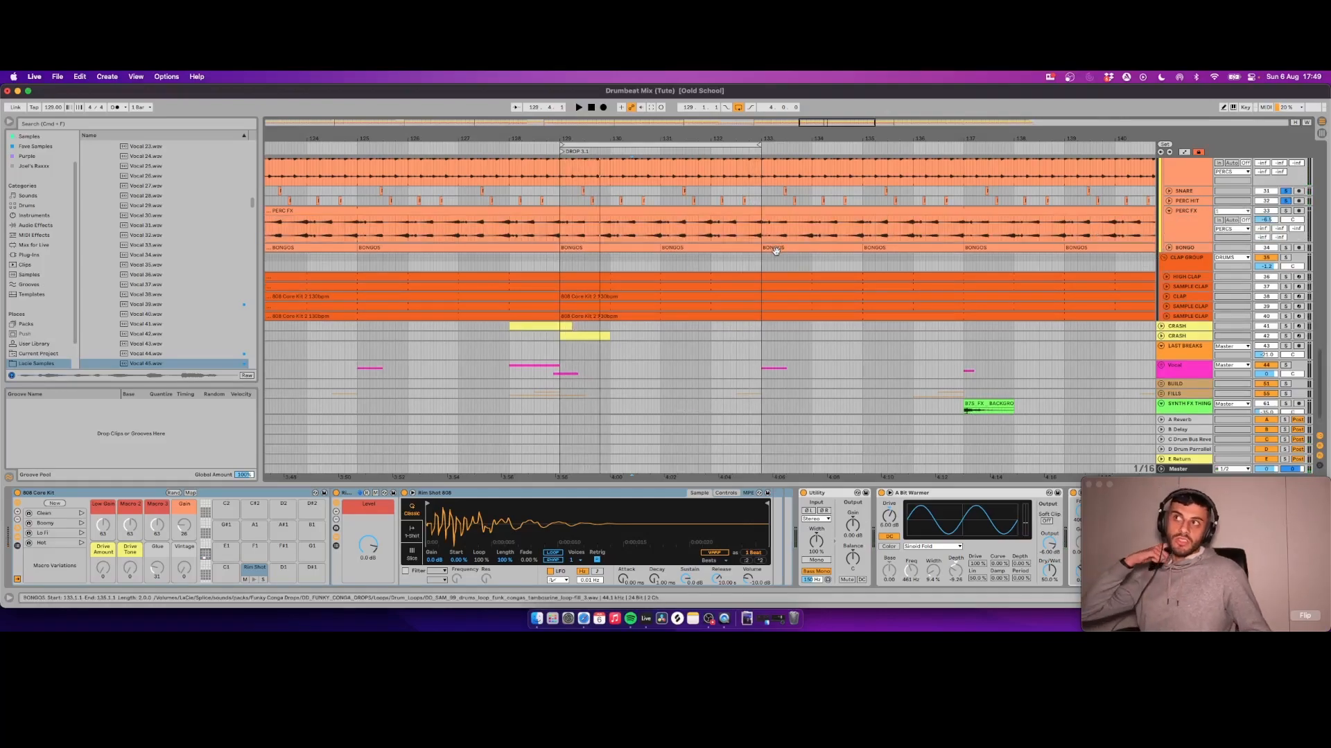
{"action": "scroll", "coordinate": [657, 224], "scroll_direction": "up", "scroll_amount": 5}
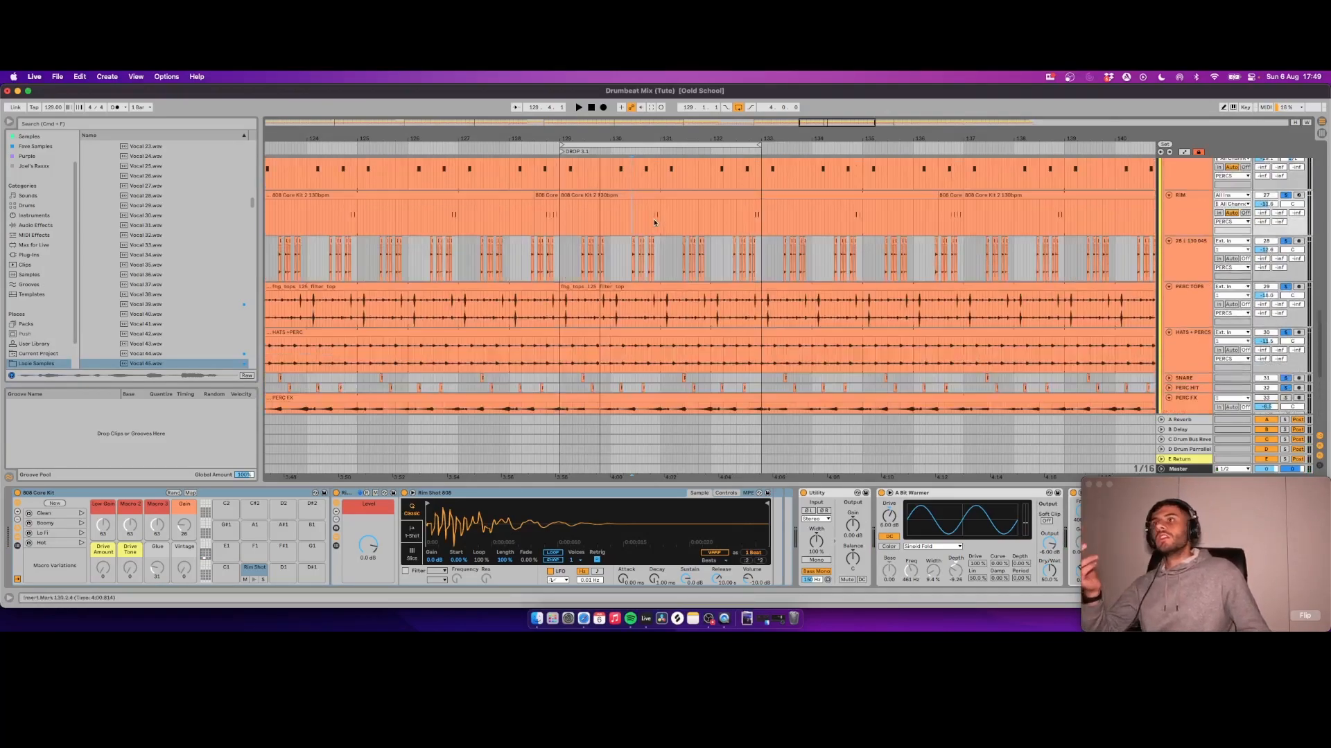
{"action": "scroll", "coordinate": [664, 245], "scroll_direction": "up", "scroll_amount": 2}
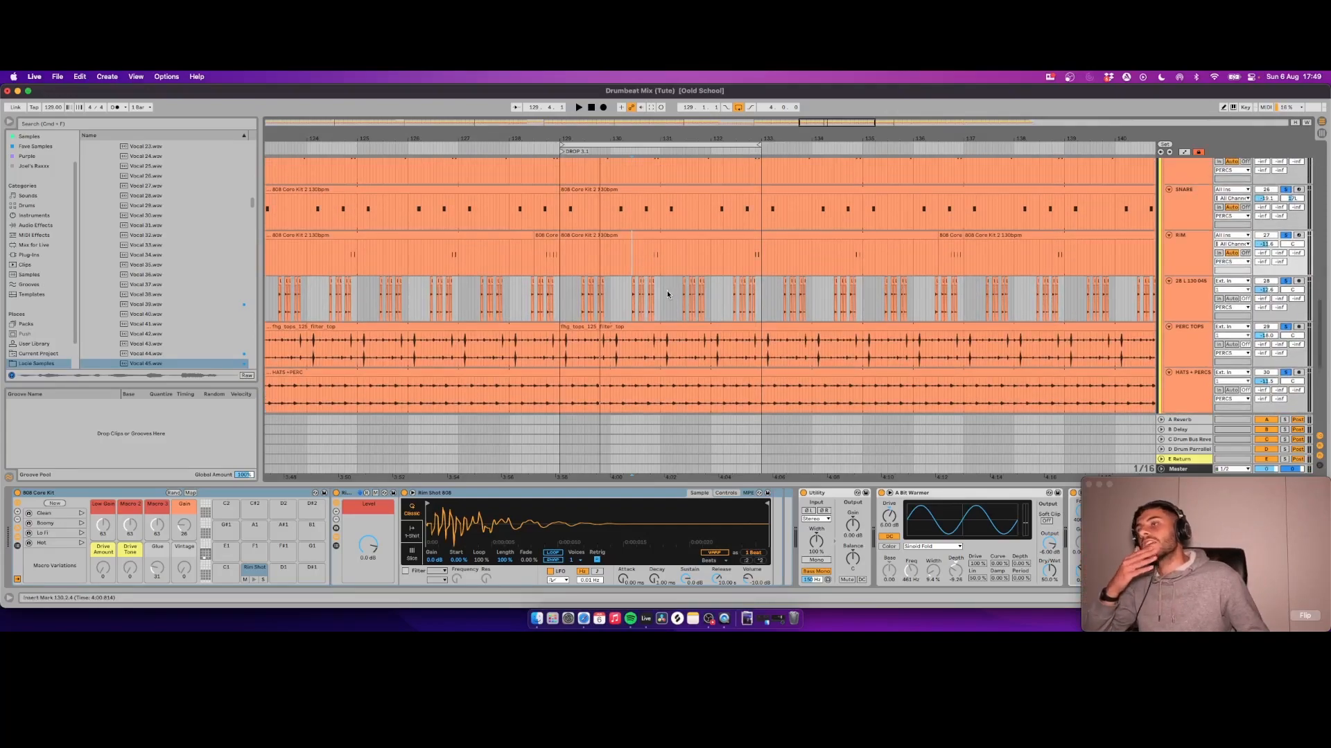
{"action": "scroll", "coordinate": [673, 298], "scroll_direction": "down", "scroll_amount": 5}
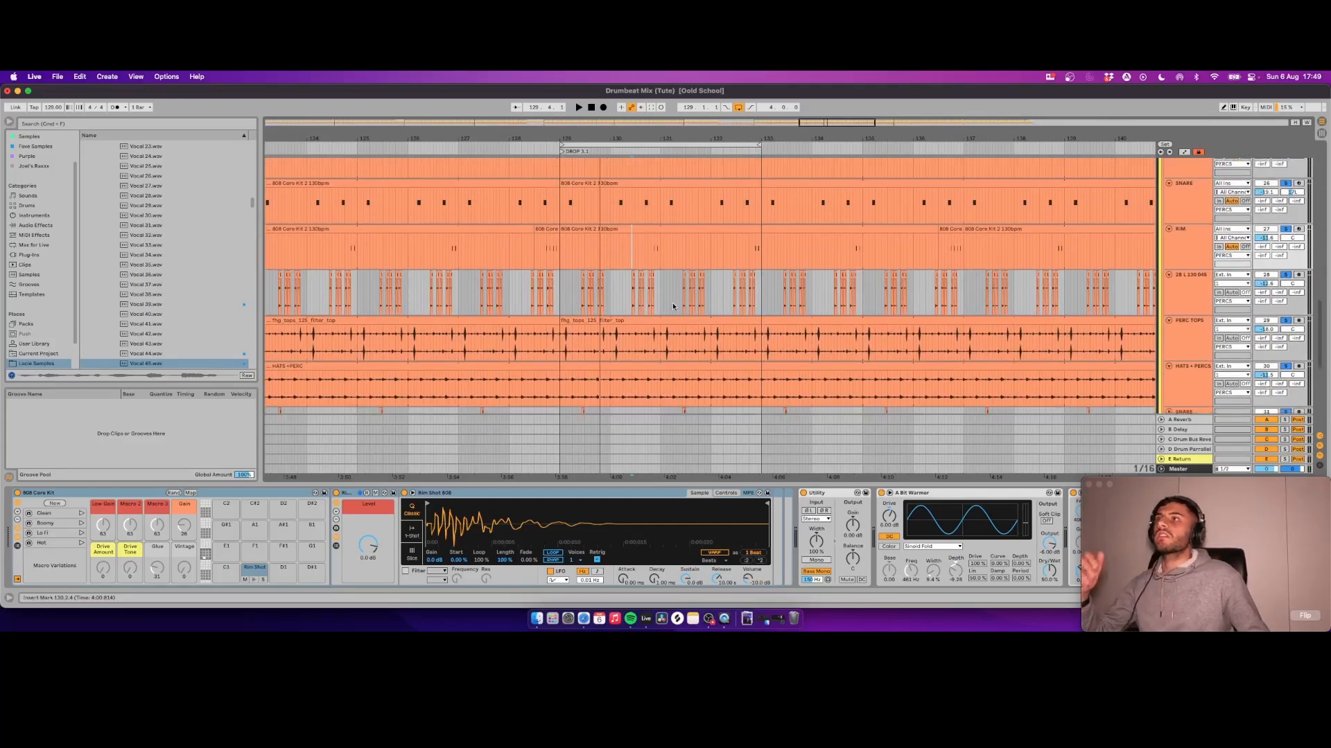
{"action": "scroll", "coordinate": [557, 252], "scroll_direction": "down", "scroll_amount": 4}
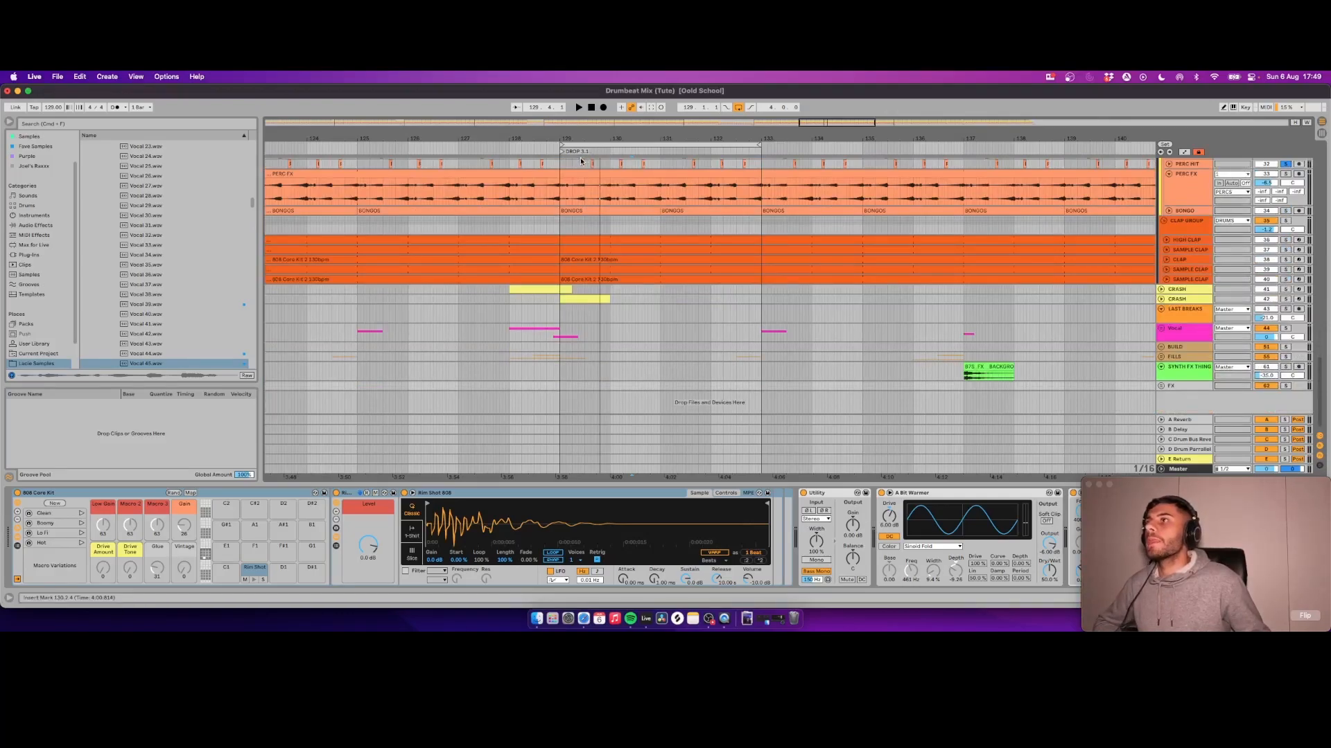
Step: Add PERC FX to the solo and play the percussion from the start of DROP 3.1
{"action": "left_click", "coordinate": [560, 164]}
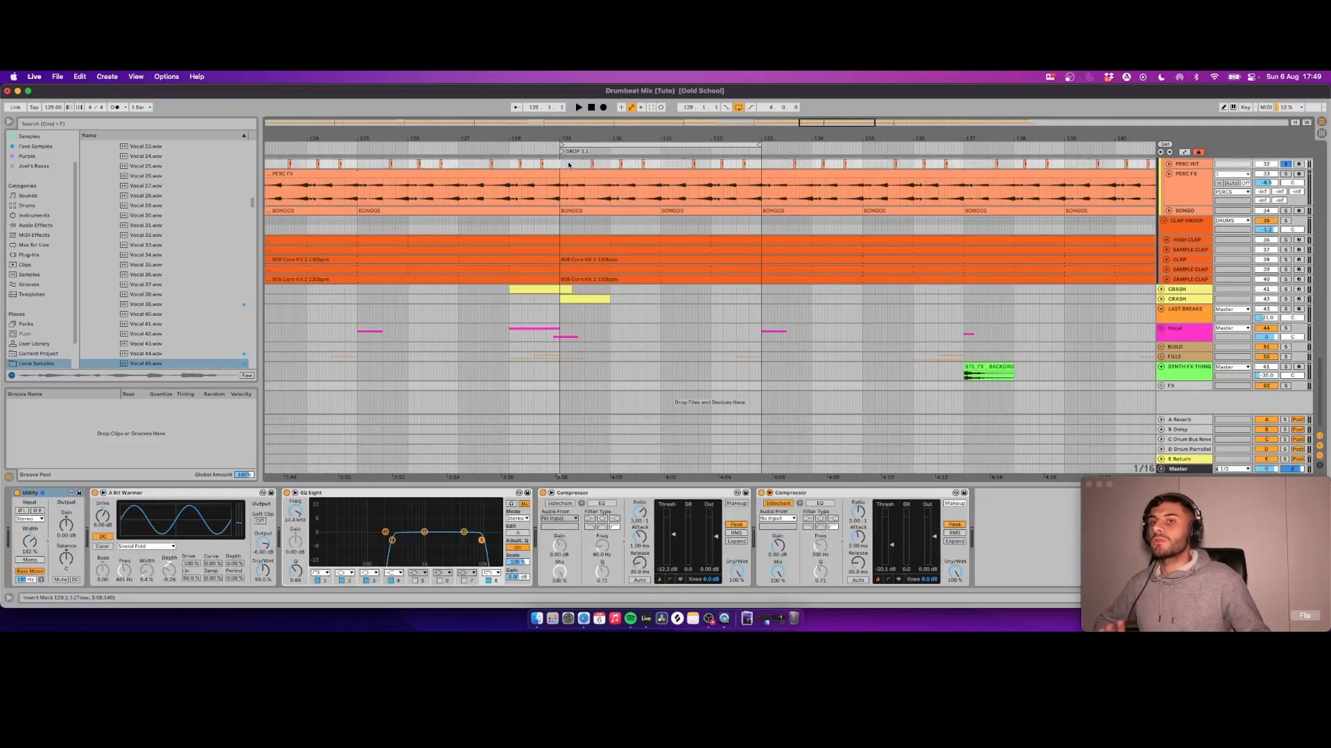
{"action": "scroll", "coordinate": [1037, 340], "scroll_direction": "up", "scroll_amount": 7}
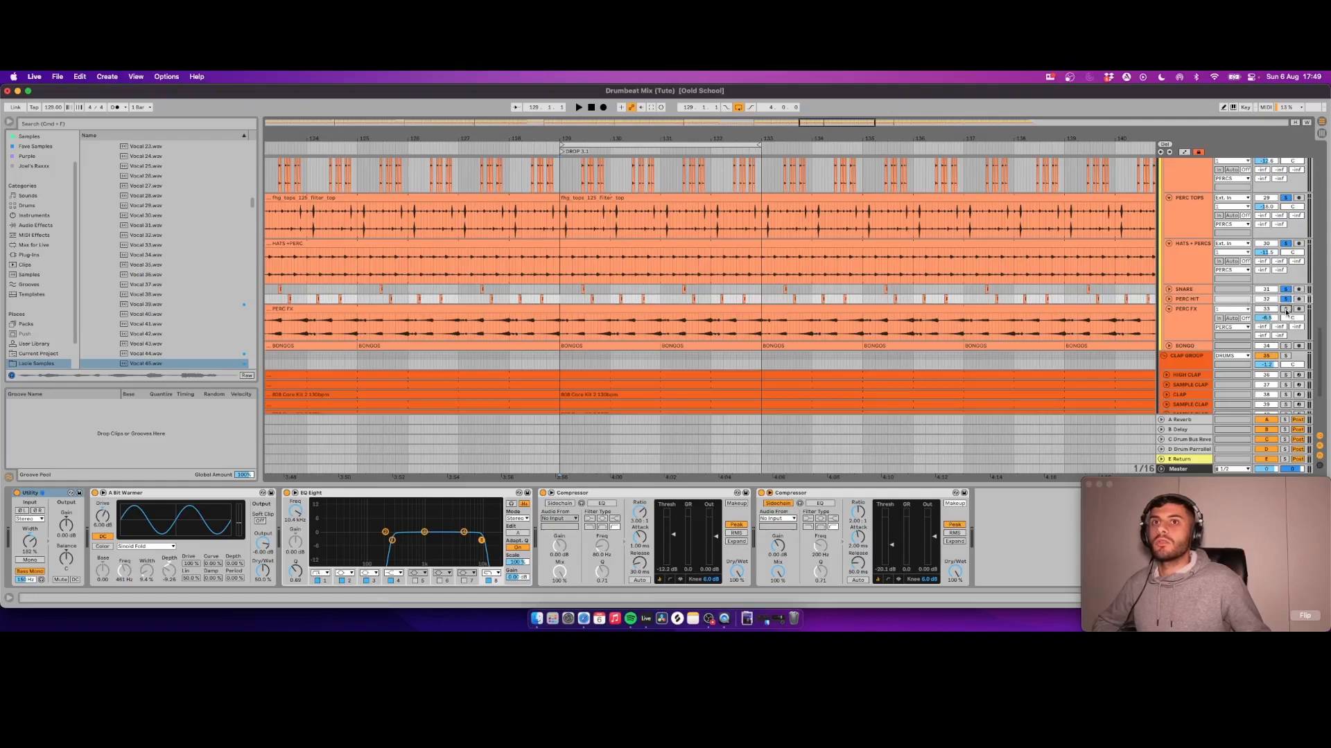
{"action": "key", "text": "space"}
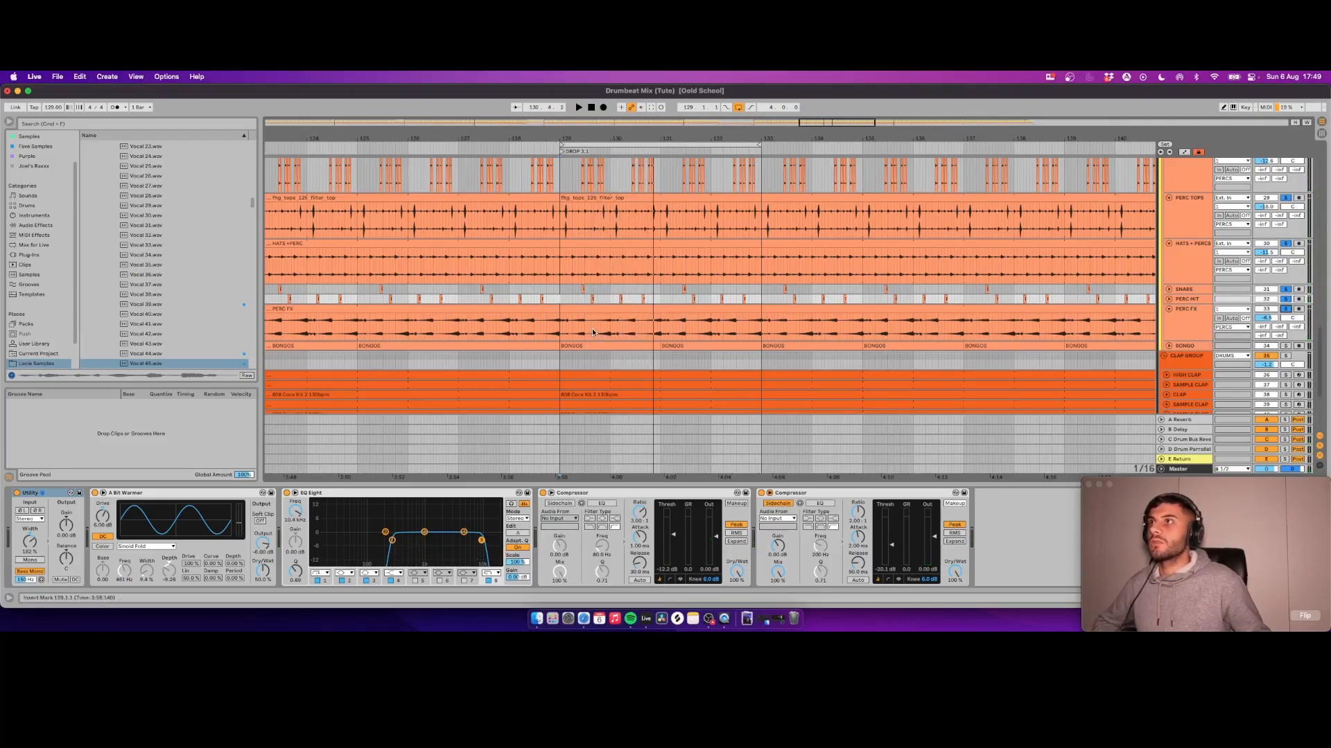
{"action": "key", "text": "space"}
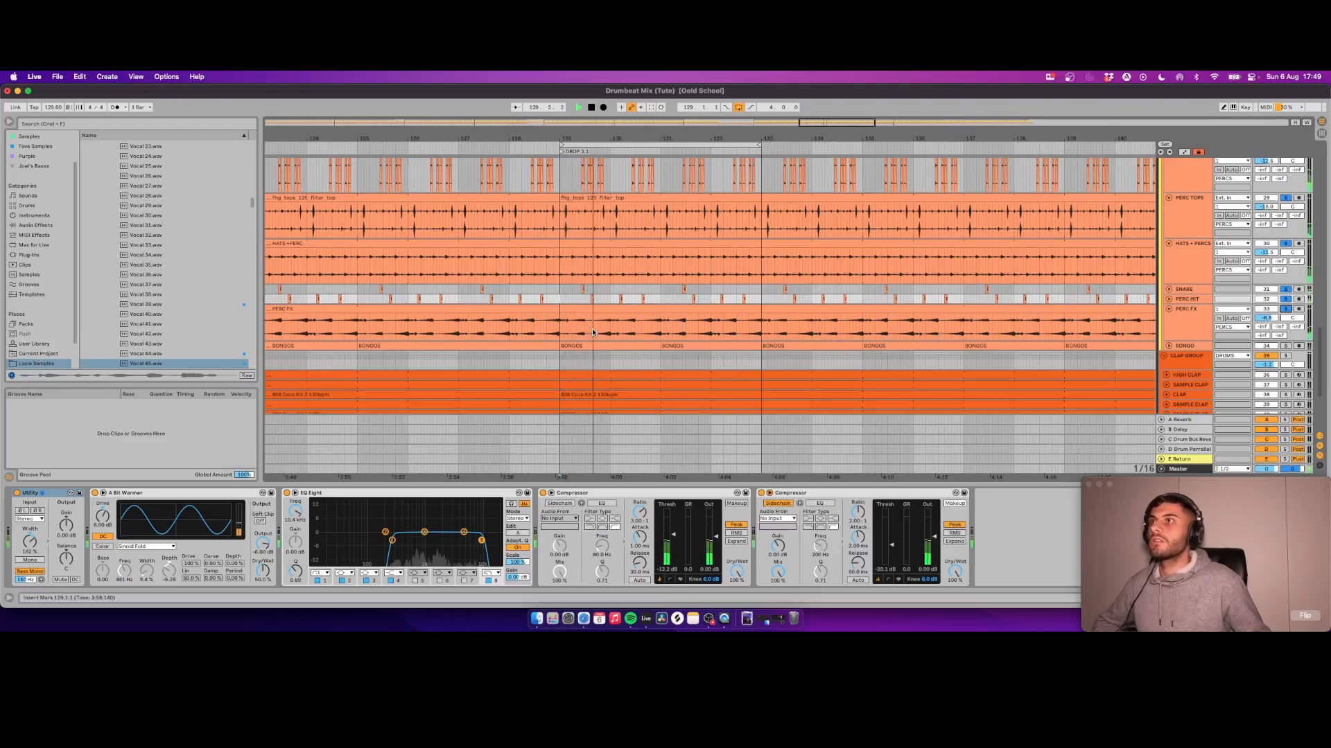
Step: Add the BONGO track to the solo, unfold and select it, and play it with the other percussion
{"action": "left_click_drag", "start_coordinate": [614, 143], "coordinate": [613, 114]}
{"action": "key", "text": "space"}
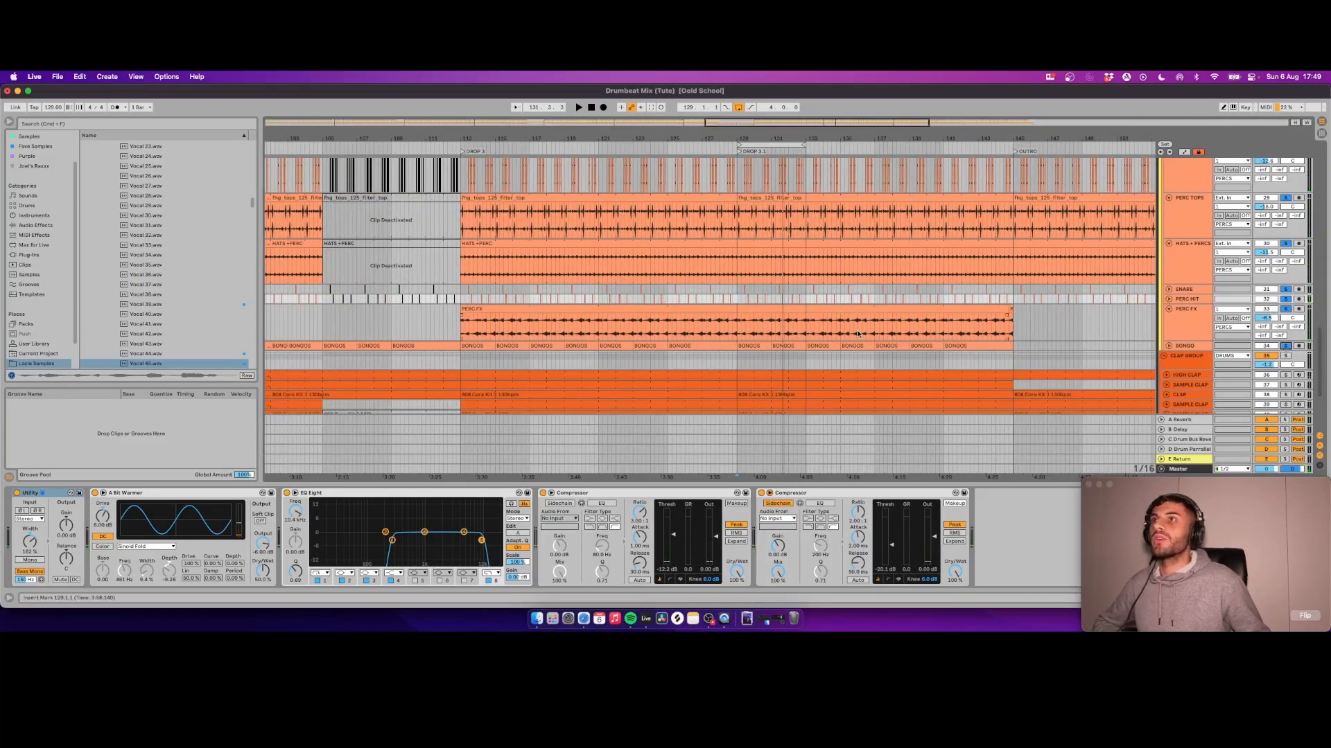
{"action": "left_click", "coordinate": [1168, 346]}
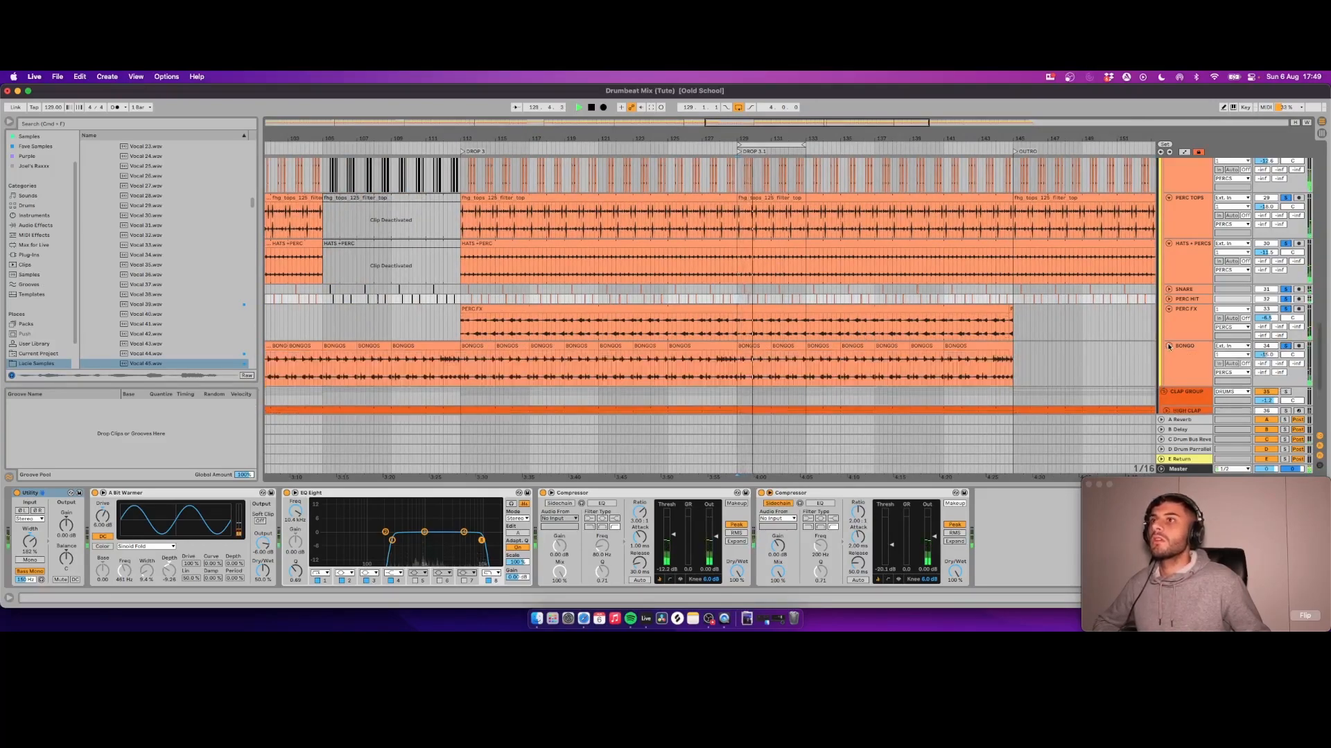
{"action": "scroll", "coordinate": [876, 358], "scroll_direction": "down", "scroll_amount": 2}
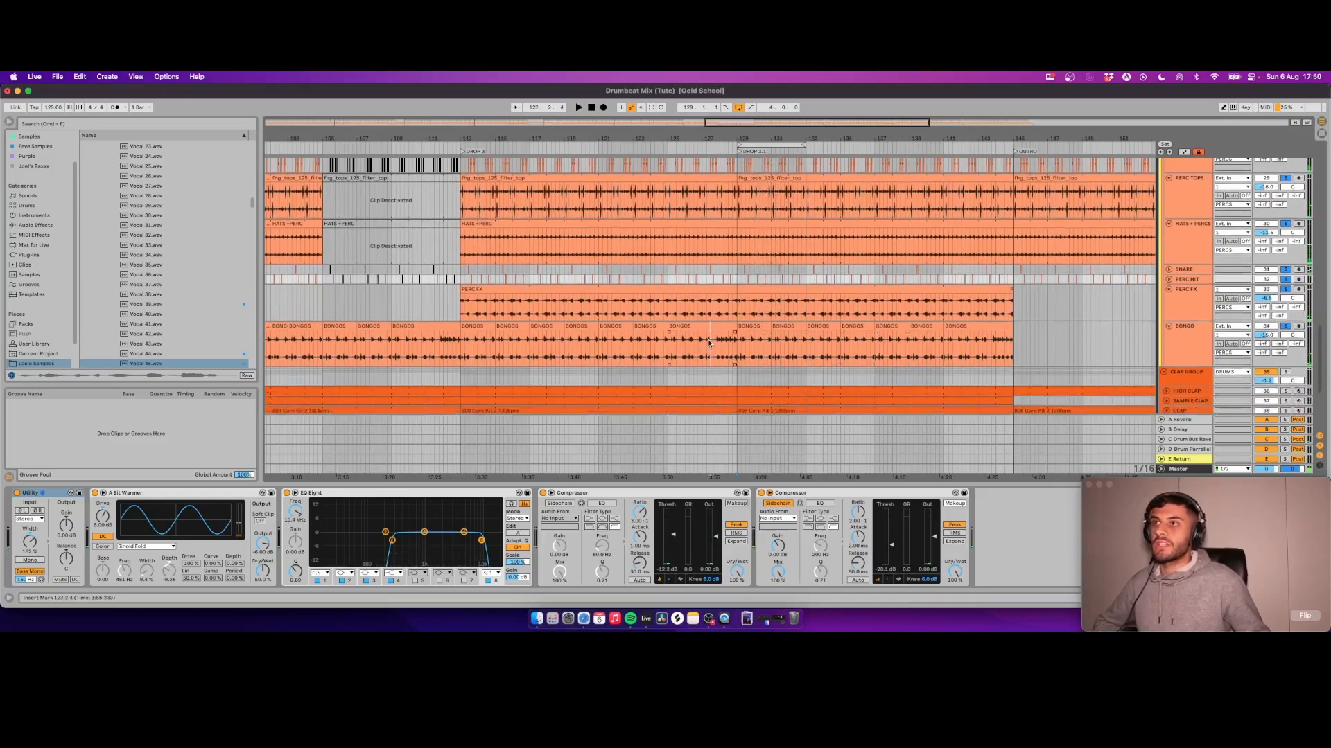
{"action": "left_click", "coordinate": [483, 352]}
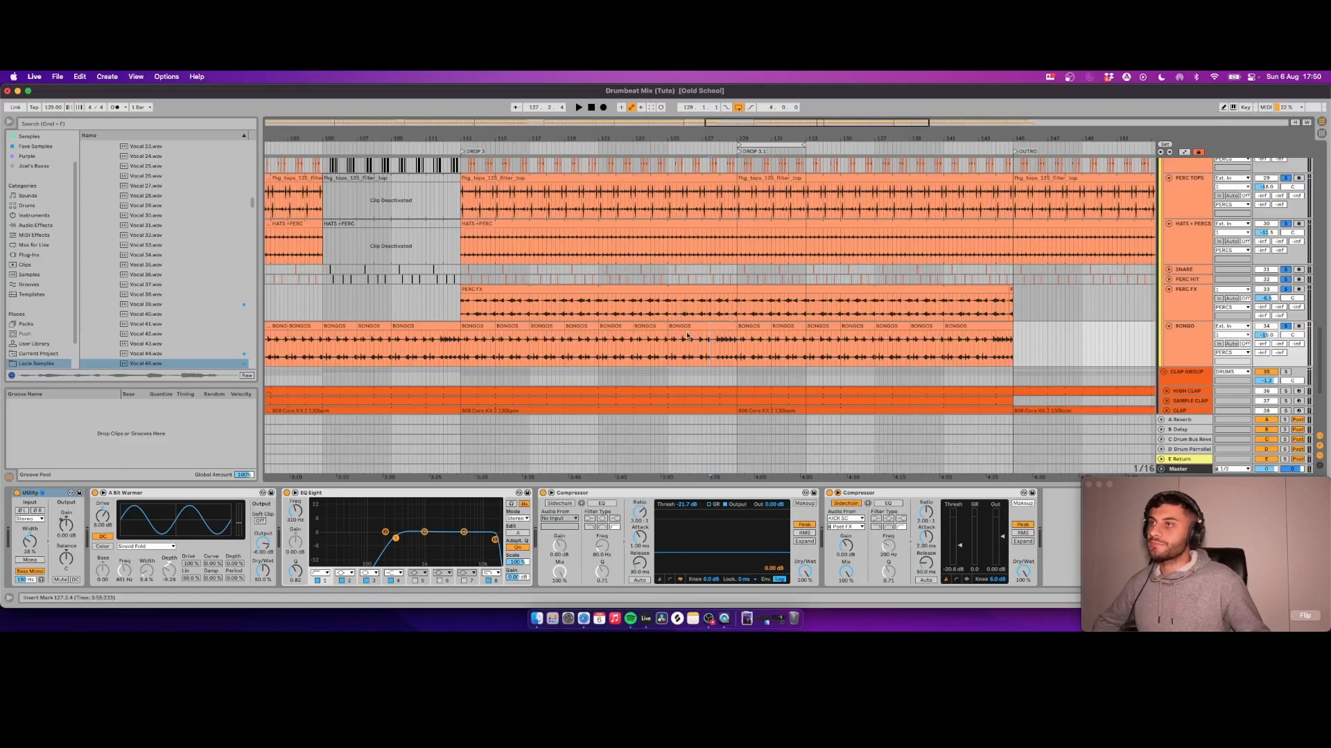
{"action": "key", "text": "space"}
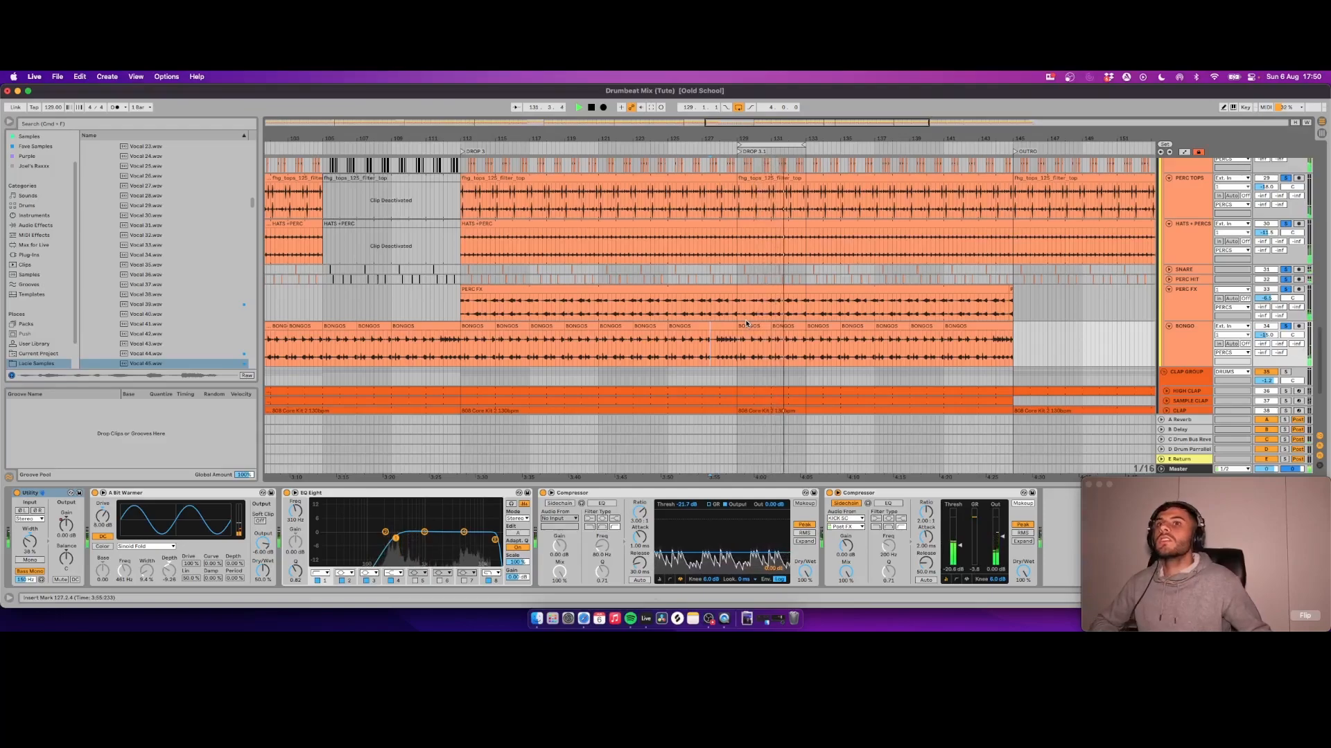
Step: Solo only the CLAP GROUP and set the playback start to the beginning of DROP 3.1
{"action": "scroll", "coordinate": [747, 323], "scroll_direction": "down", "scroll_amount": 3}
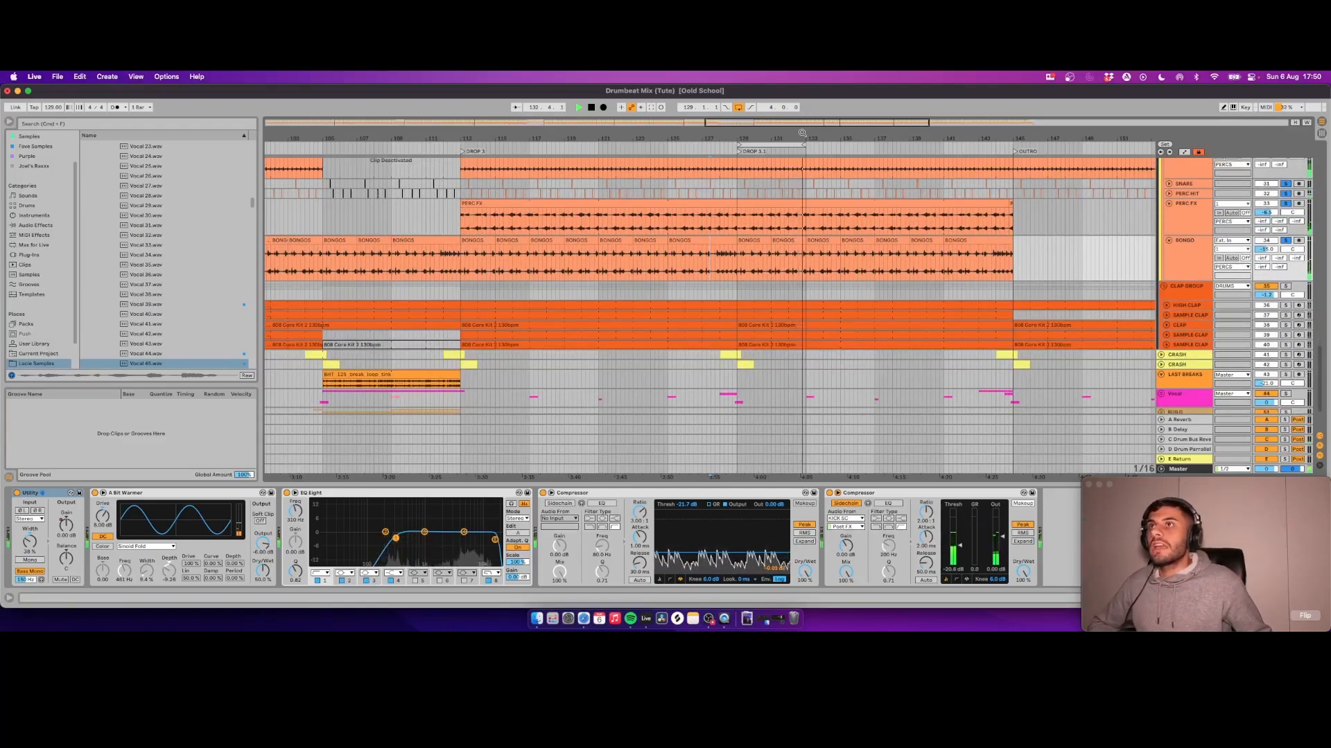
{"action": "left_click_drag", "start_coordinate": [802, 132], "coordinate": [801, 151]}
{"action": "key", "text": "space"}
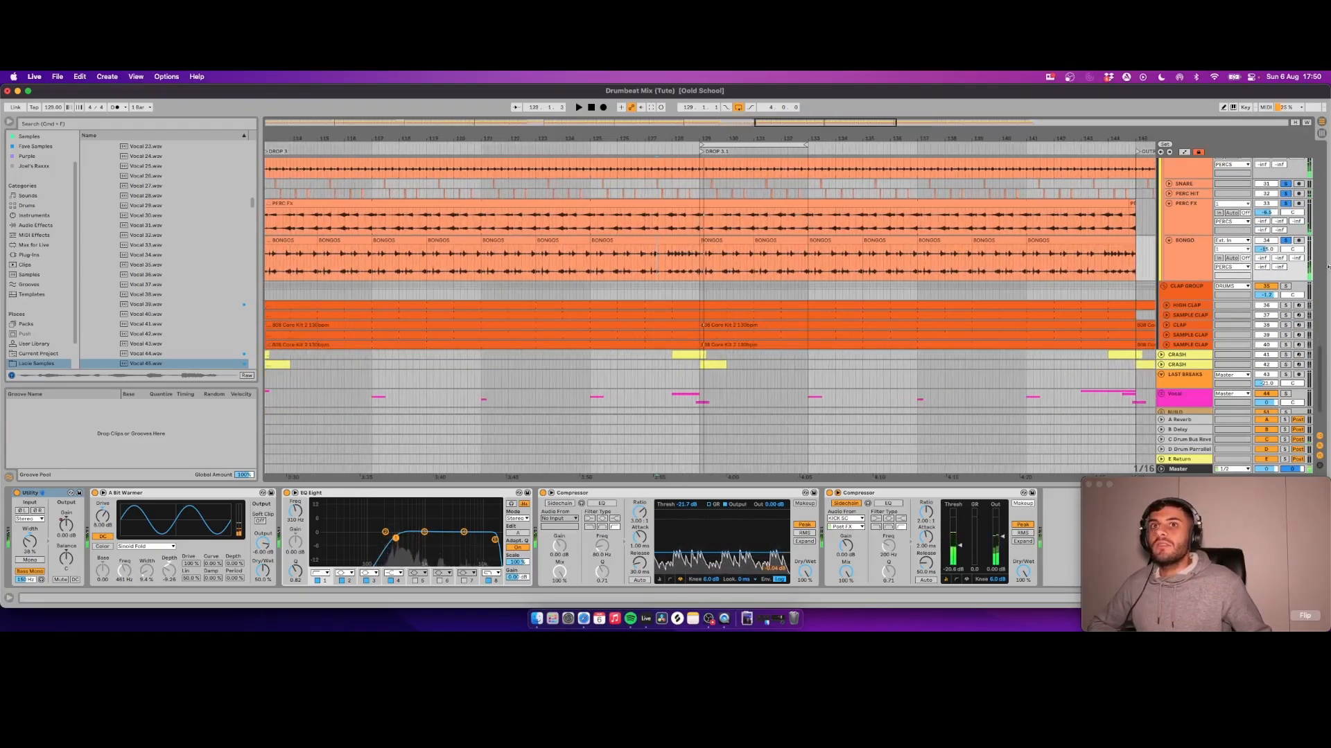
{"action": "left_click", "coordinate": [1286, 287]}
{"action": "scroll", "coordinate": [707, 312], "scroll_direction": "right", "scroll_amount": 3}
{"action": "key", "text": "space"}
{"action": "key", "text": "space"}
{"action": "left_click", "coordinate": [646, 291]}
{"action": "scroll", "coordinate": [748, 296], "scroll_direction": "down", "scroll_amount": 1}
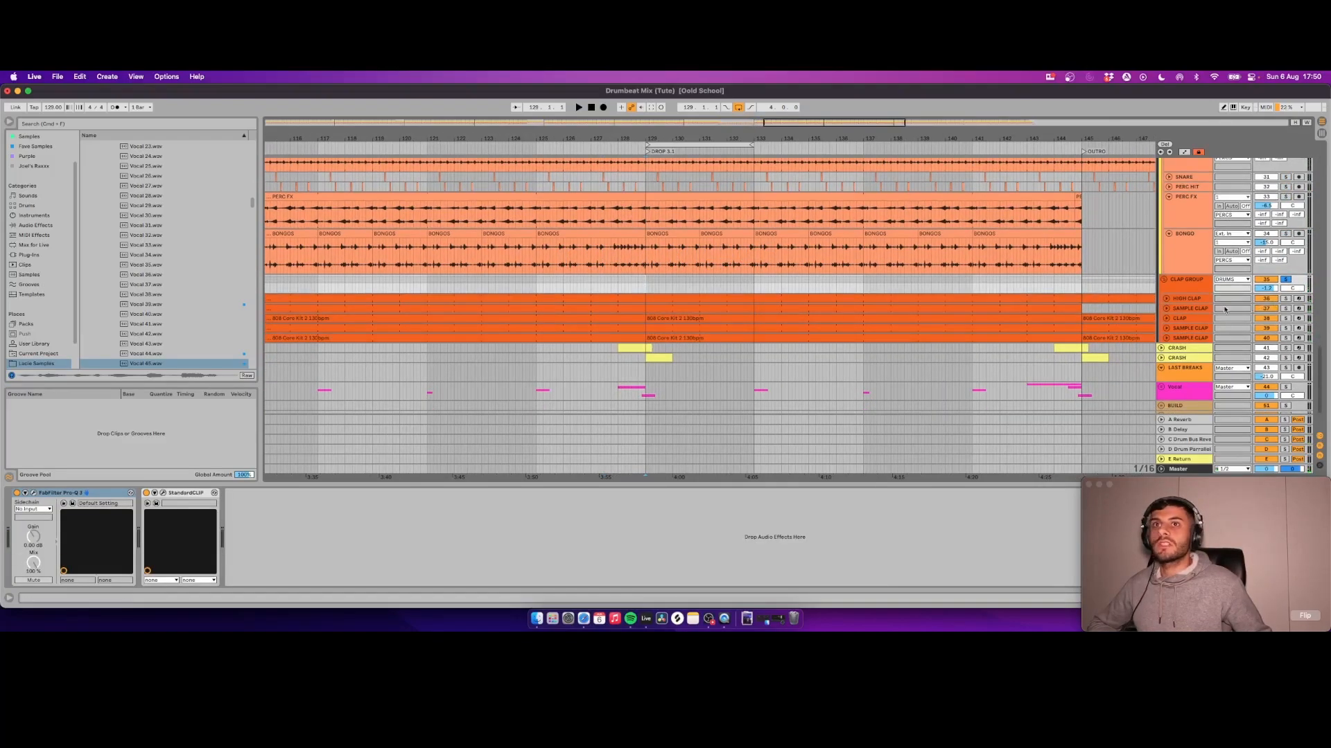
Step: Select the HIGH CLAP track, solo it, and play it on its own
{"action": "left_click", "coordinate": [1174, 299]}
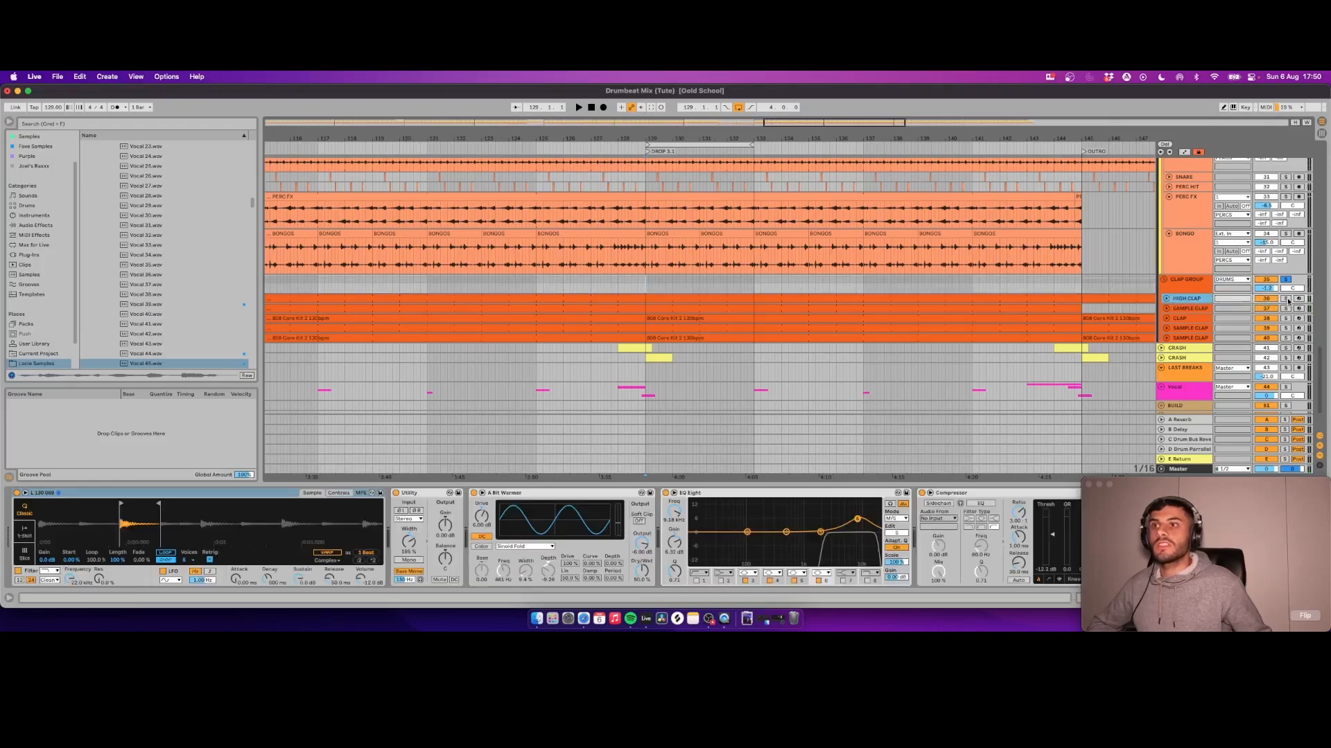
{"action": "left_click", "coordinate": [1285, 299]}
{"action": "key", "text": "space"}
{"action": "scroll", "coordinate": [1208, 298], "scroll_direction": "down", "scroll_amount": 1}
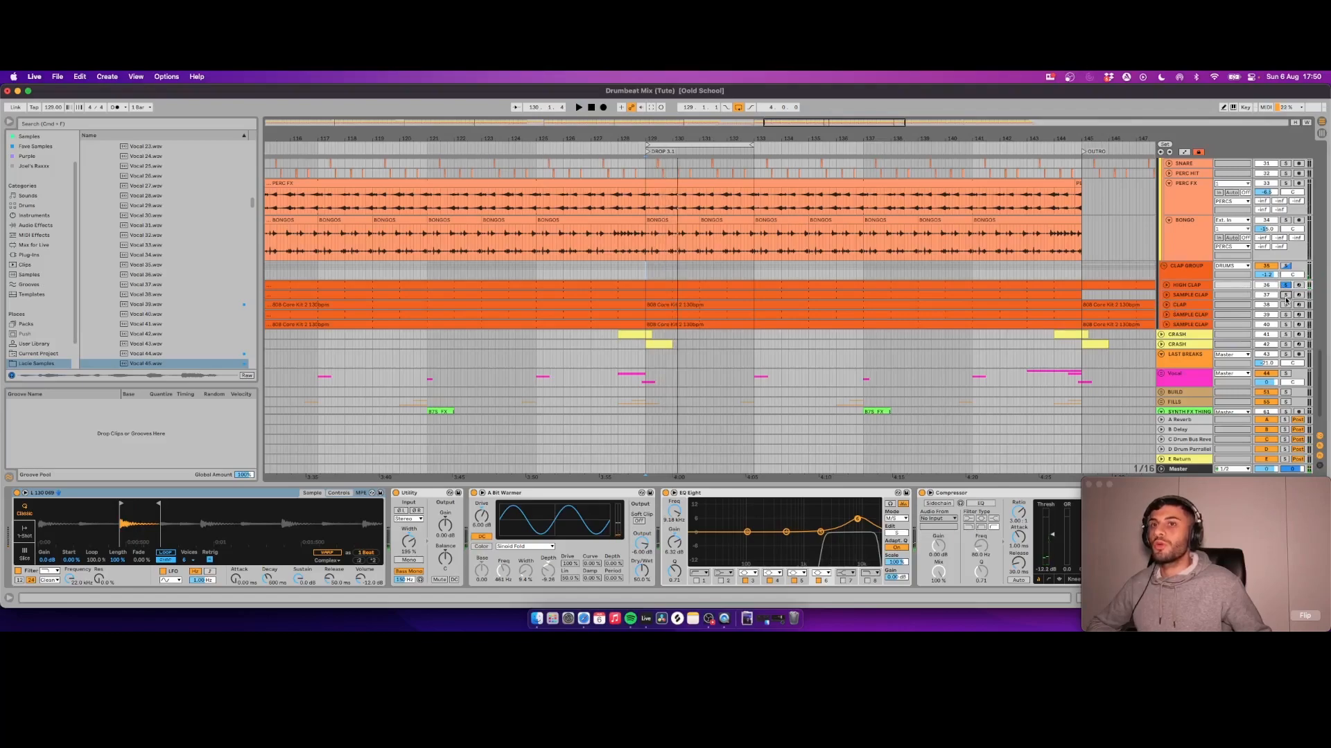
Step: Audition SAMPLE CLAP on track 37 and the CLAP track separately, and combine the two in solo
{"action": "left_click", "coordinate": [1172, 296]}
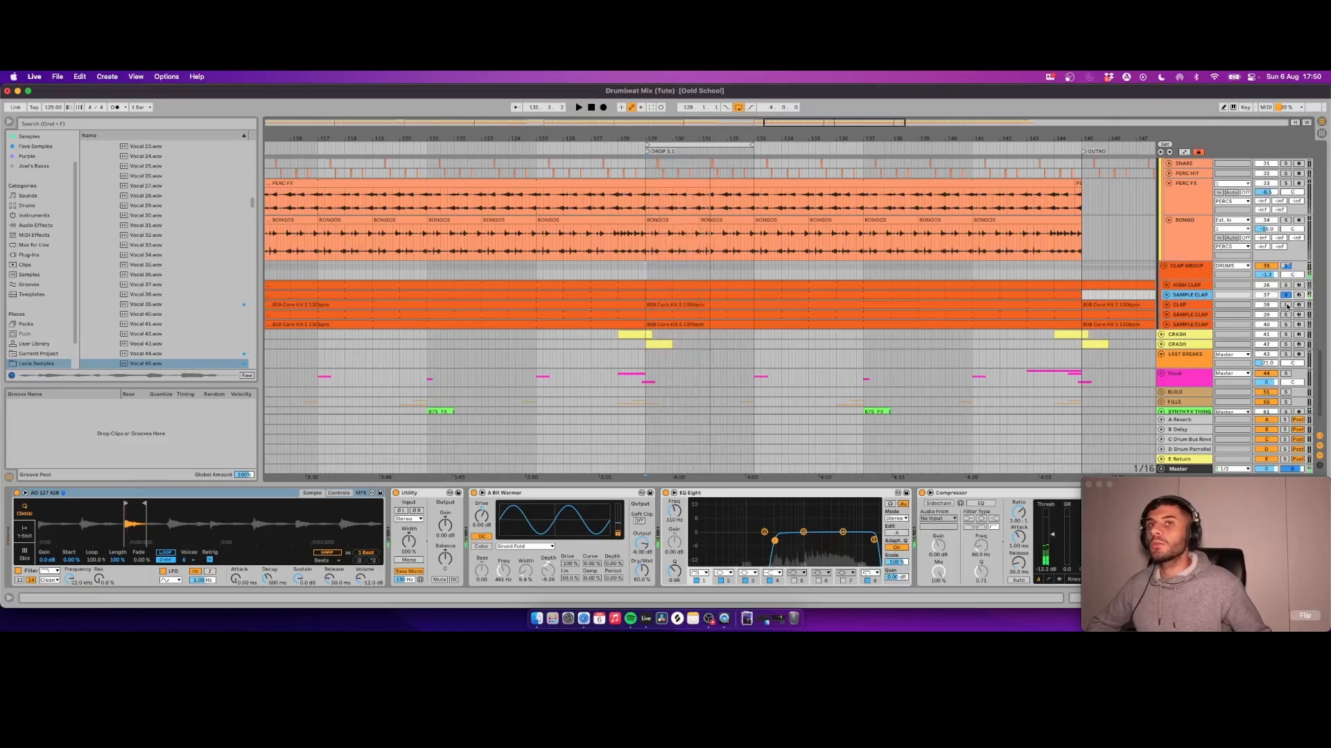
{"action": "left_click", "coordinate": [1178, 305]}
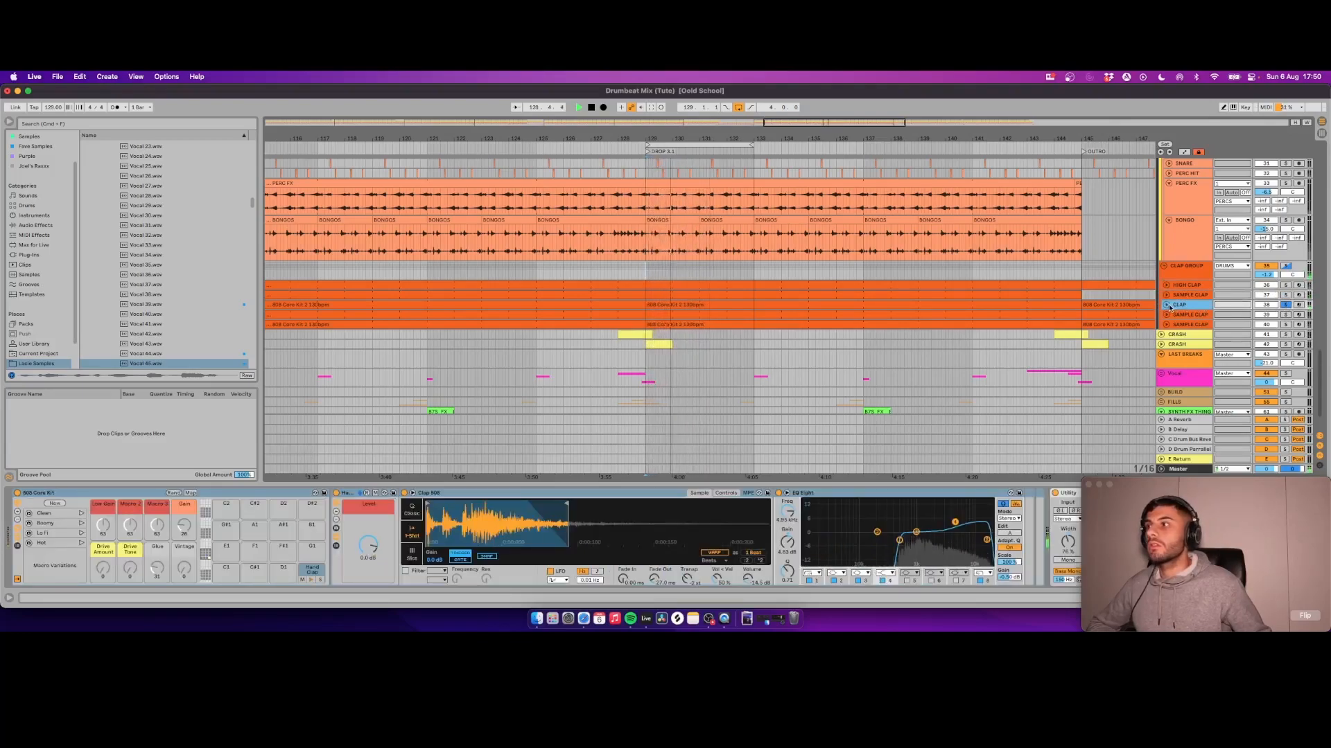
{"action": "left_click", "coordinate": [1286, 297]}
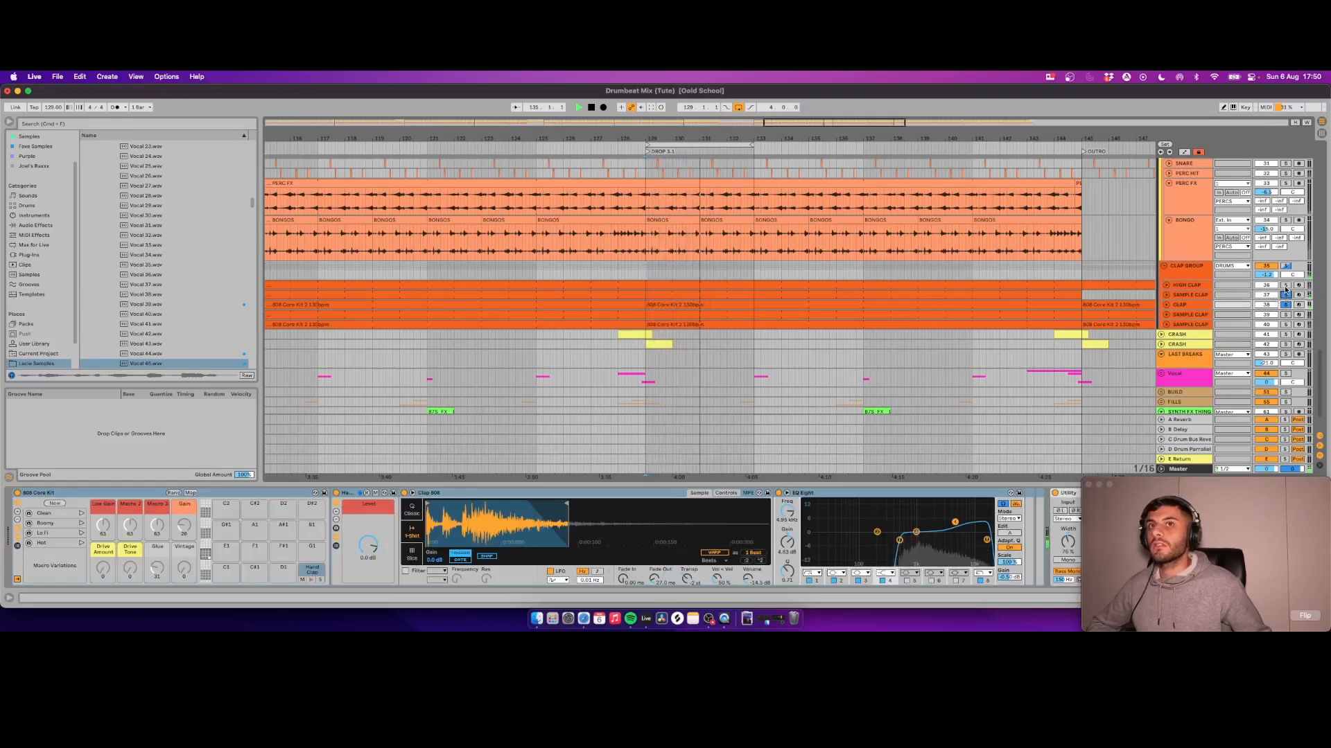
Step: Compare the sample and device settings of the SAMPLE CLAP tracks 39 and 37 while the layered claps play
{"action": "left_click", "coordinate": [1181, 315]}
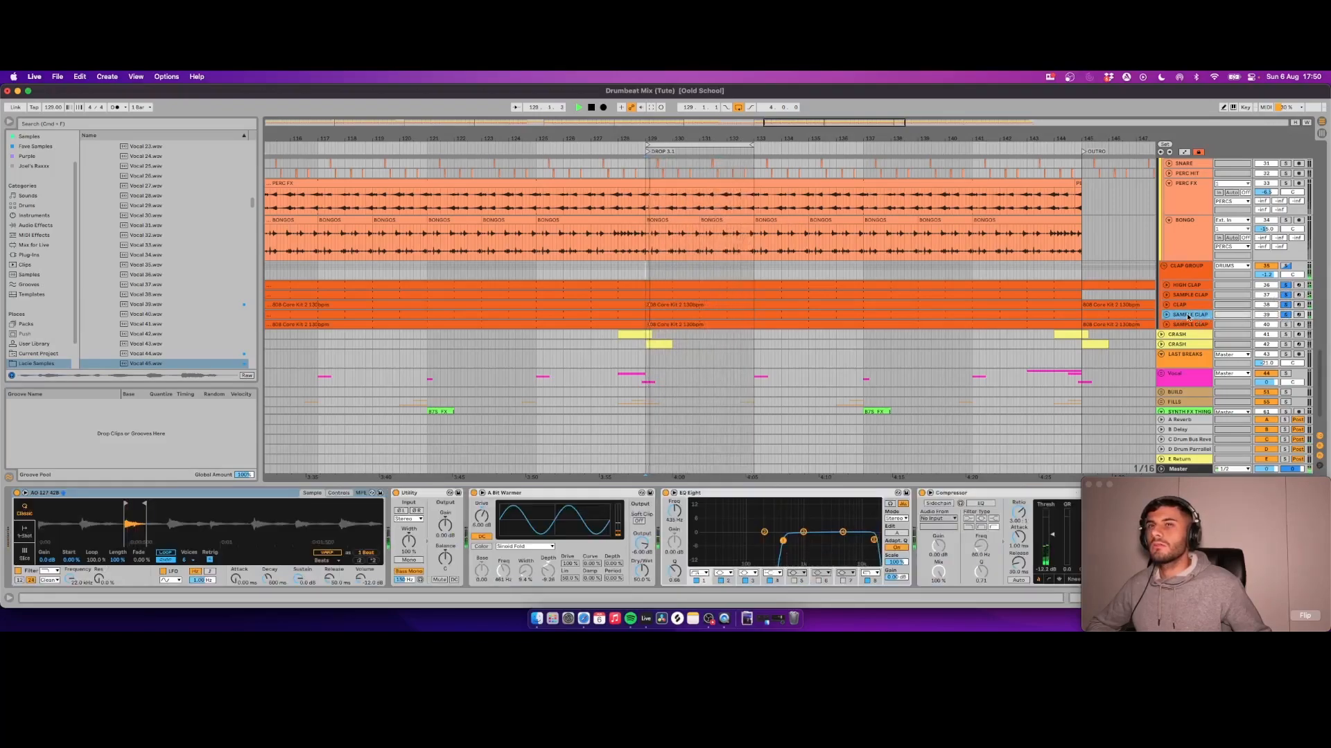
{"action": "left_click", "coordinate": [1182, 296]}
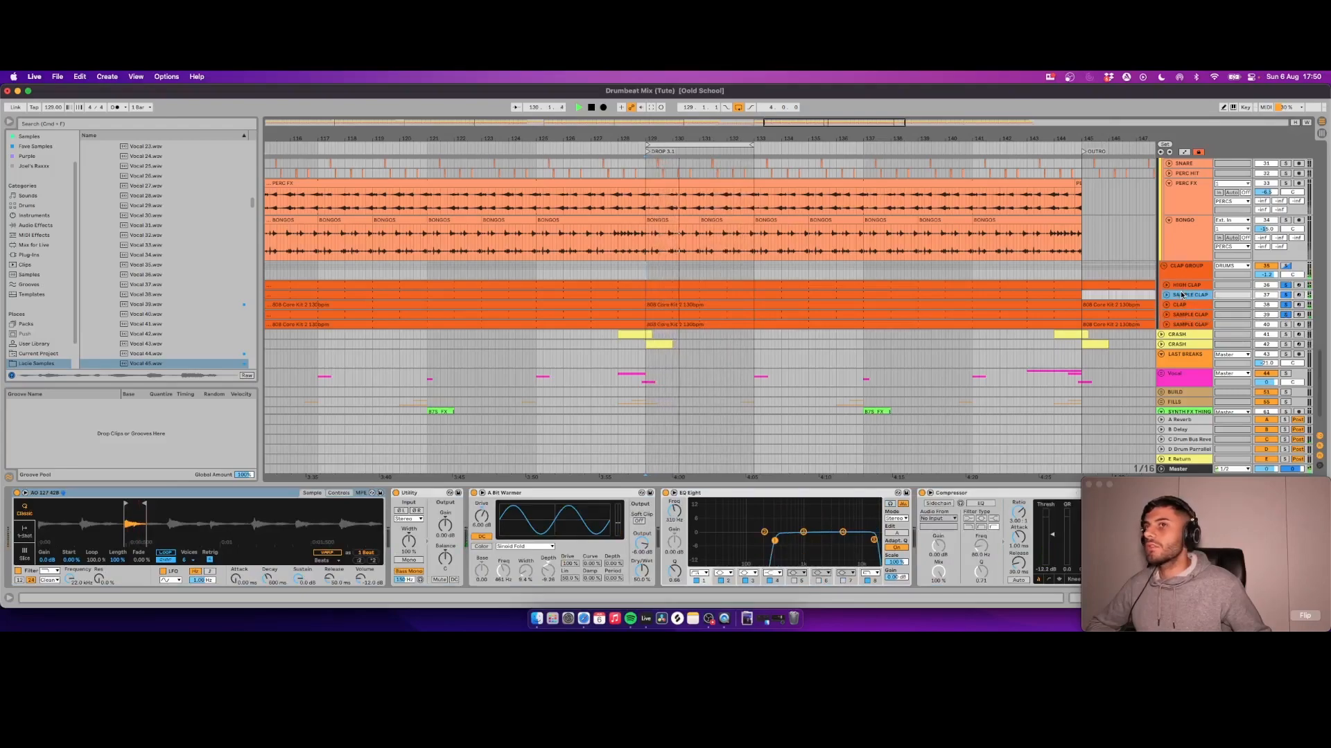
{"action": "left_click", "coordinate": [1183, 316]}
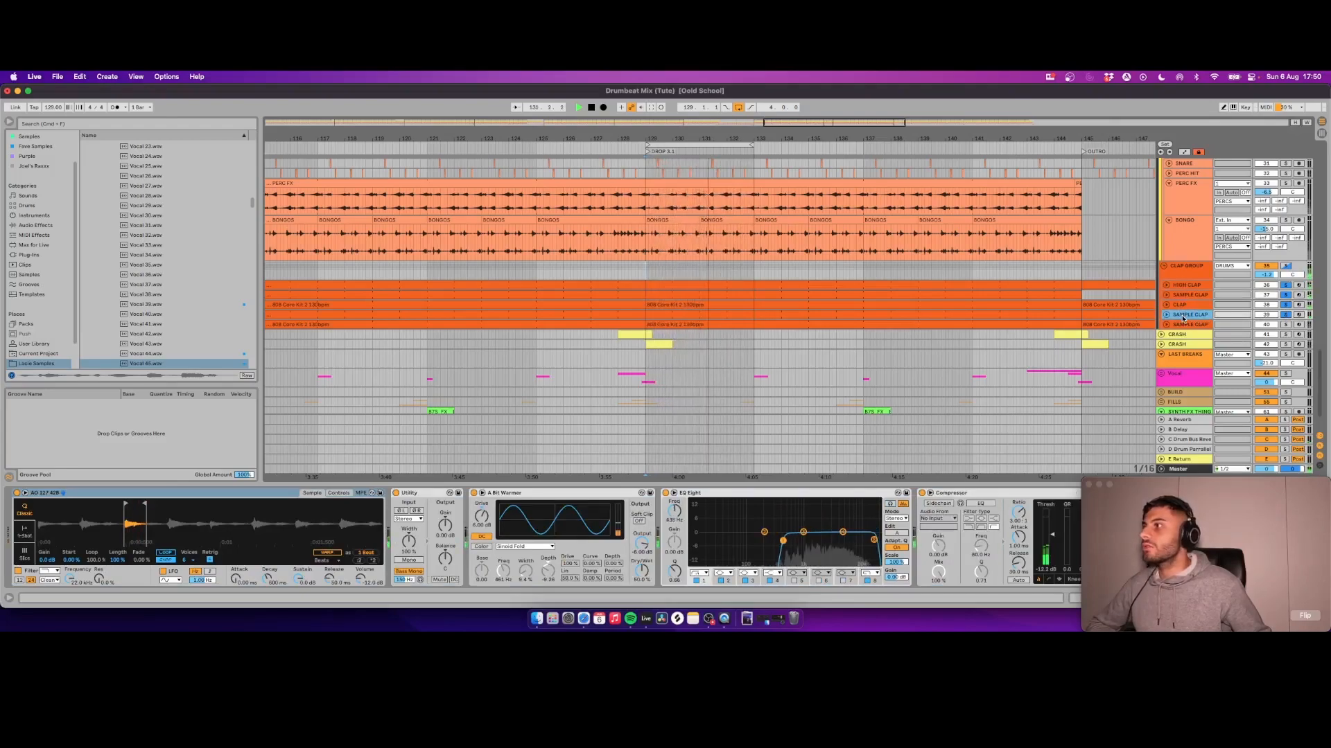
Step: Select SAMPLE CLAP on track 40, zoom into its sample waveform around the clap hit, and stop playback
{"action": "scroll", "coordinate": [1183, 319], "scroll_direction": "down", "scroll_amount": 1}
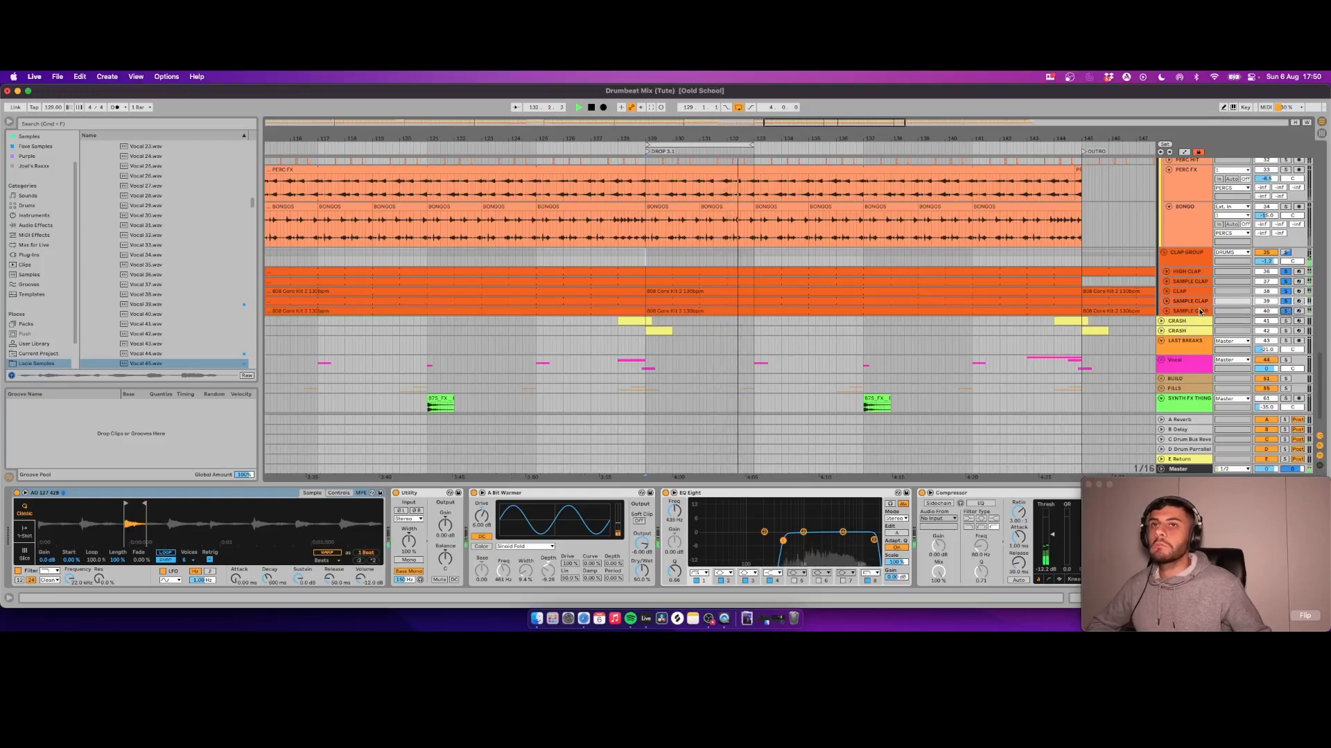
{"action": "left_click", "coordinate": [1198, 312]}
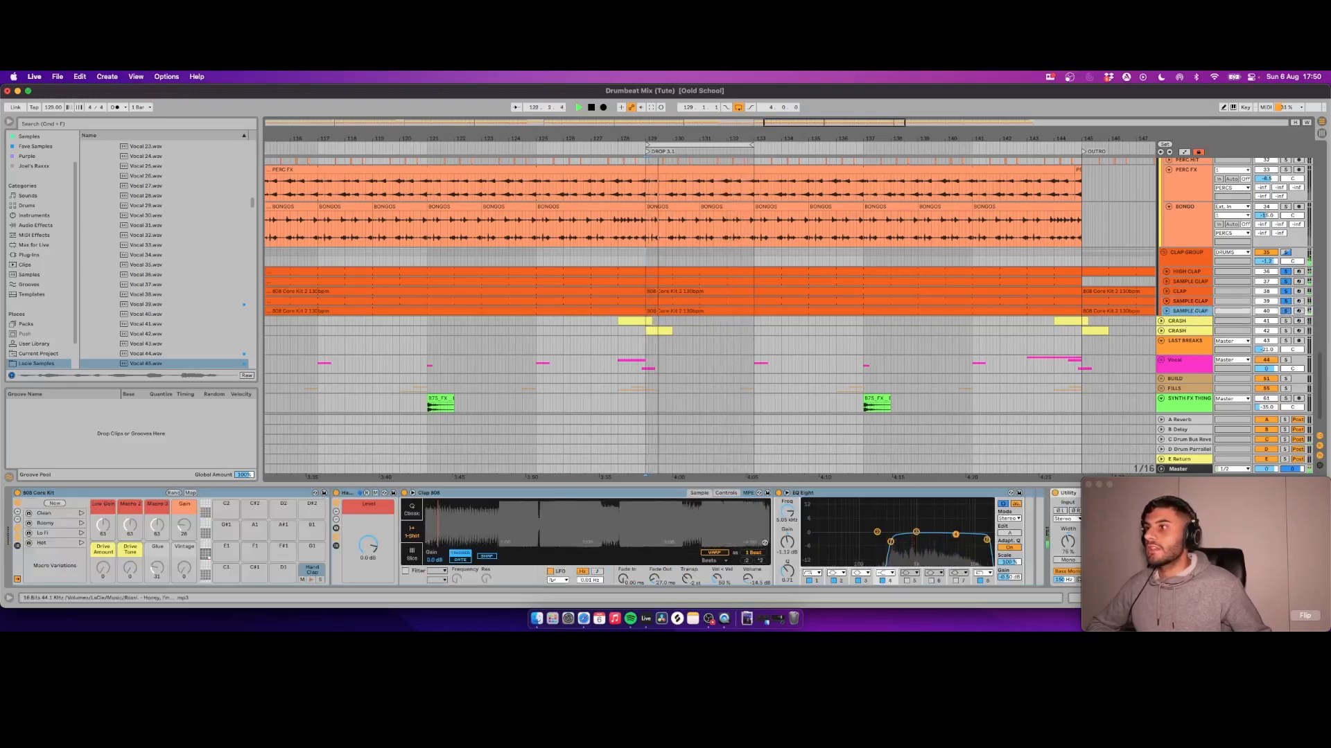
{"action": "left_click_drag", "start_coordinate": [433, 518], "coordinate": [491, 551]}
{"action": "key", "text": "space"}
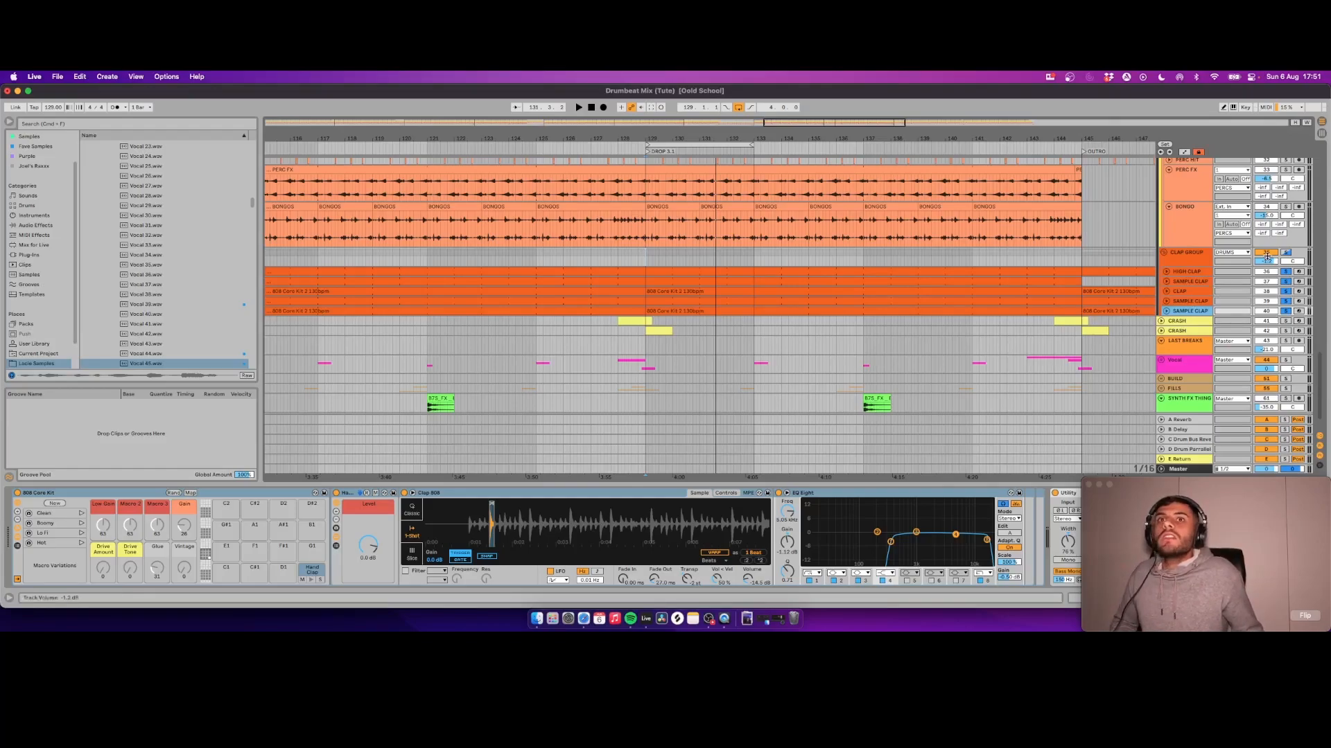
Step: Solo the whole DRUMS group together with the KICK GROUP and start playback
{"action": "scroll", "coordinate": [1048, 247], "scroll_direction": "up", "scroll_amount": 10}
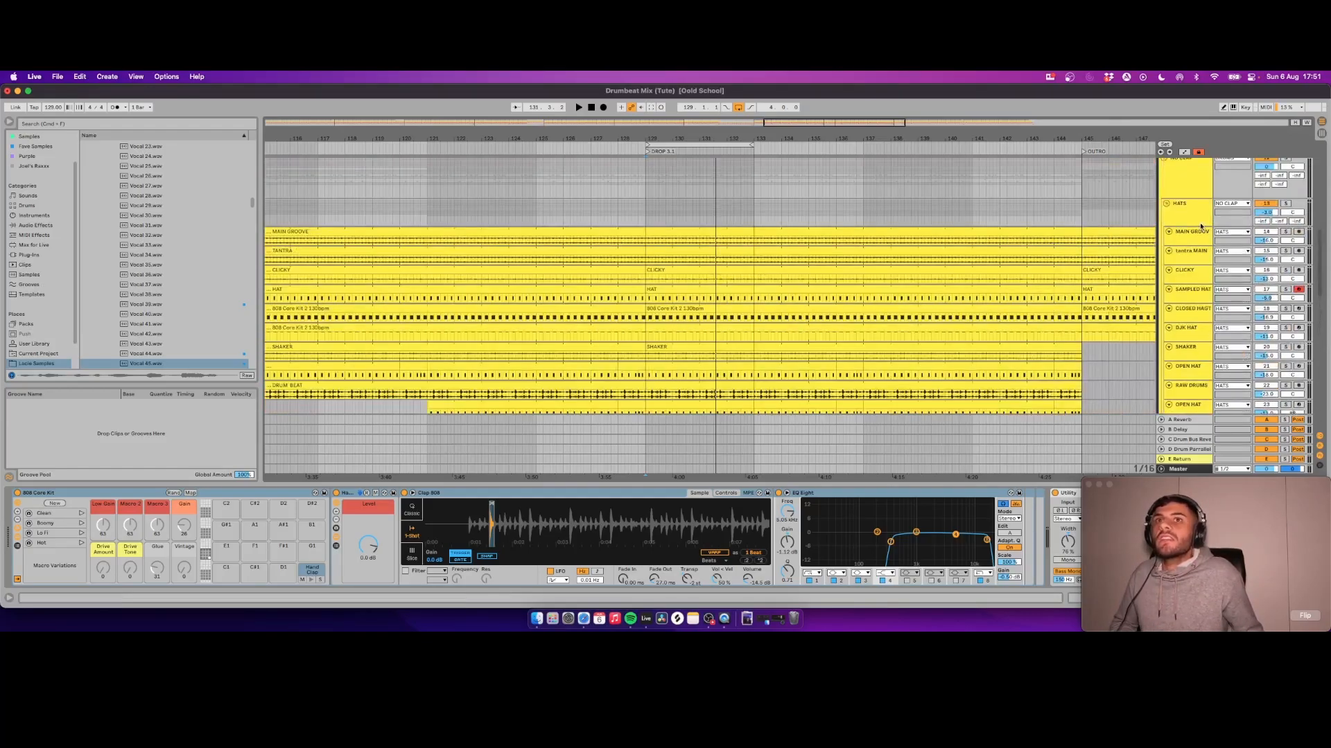
{"action": "scroll", "coordinate": [1223, 228], "scroll_direction": "up", "scroll_amount": 6}
{"action": "scroll", "coordinate": [1261, 357], "scroll_direction": "down", "scroll_amount": 2}
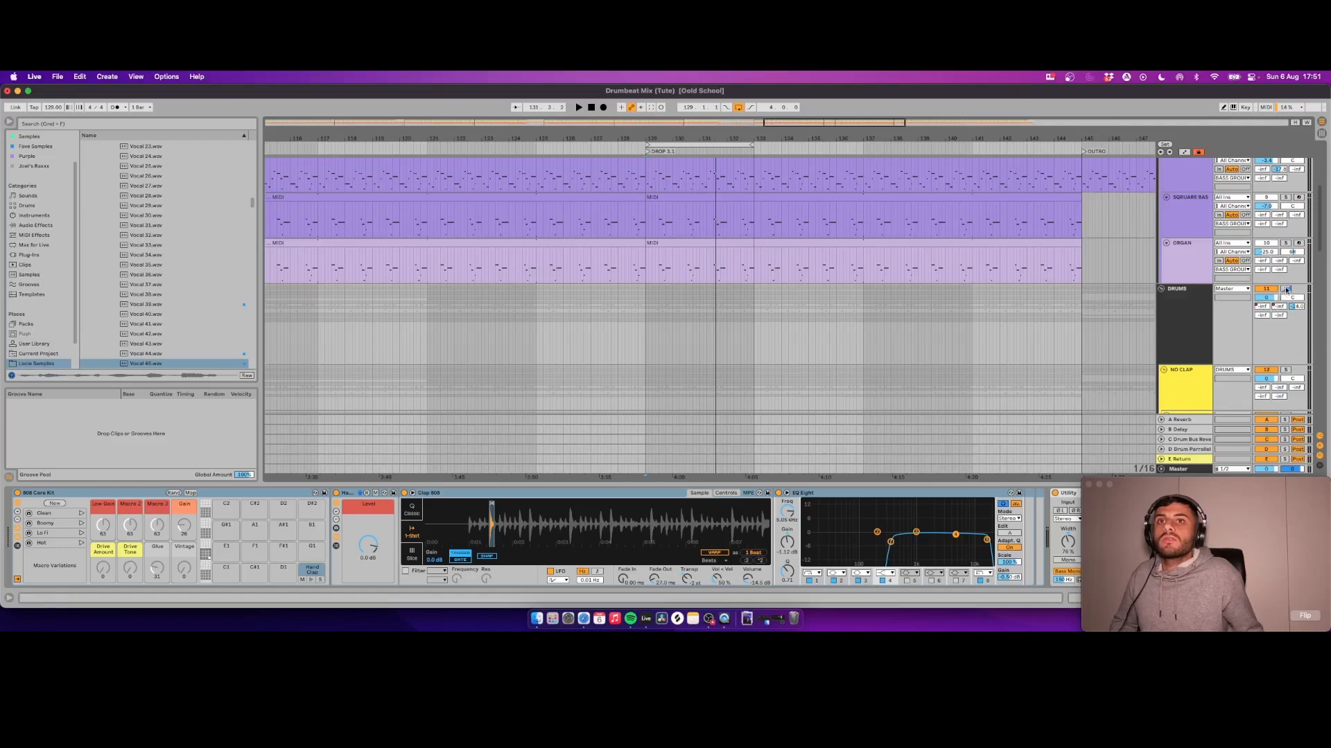
{"action": "scroll", "coordinate": [659, 297], "scroll_direction": "down", "scroll_amount": 9}
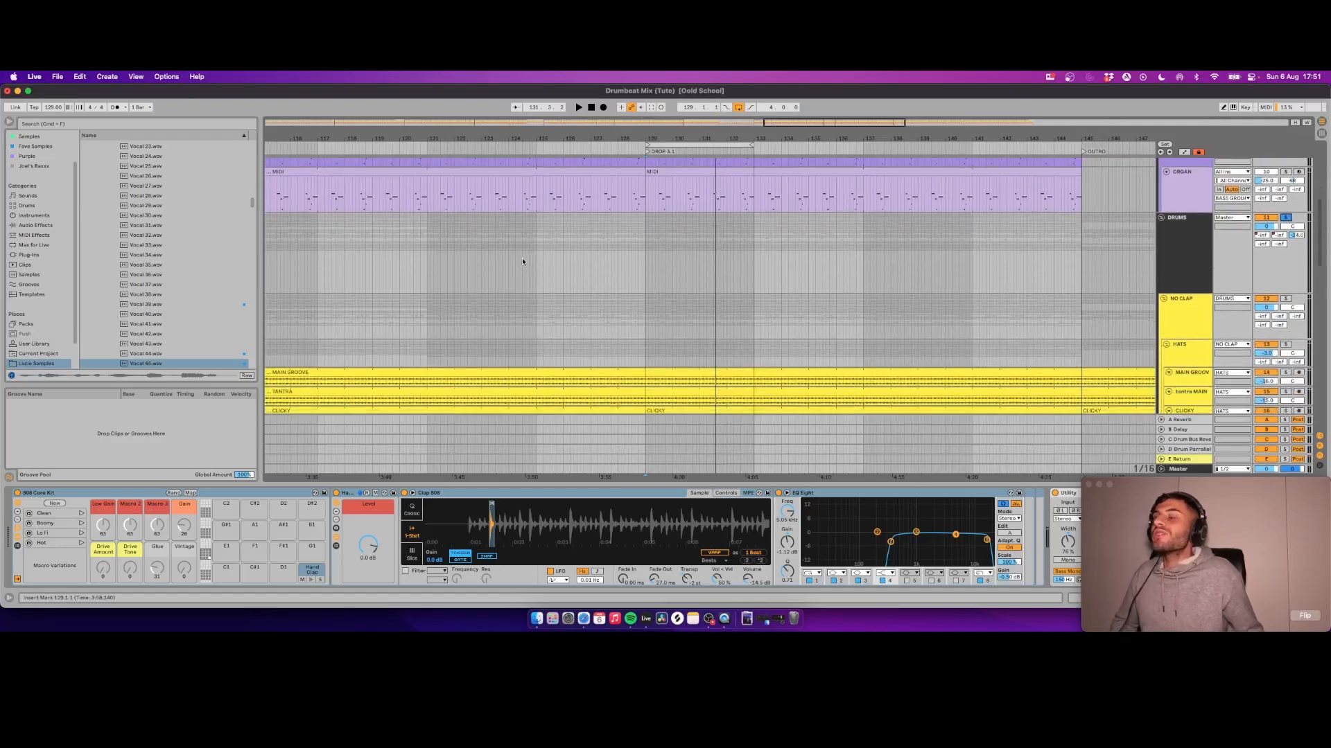
{"action": "scroll", "coordinate": [1199, 262], "scroll_direction": "up", "scroll_amount": 15}
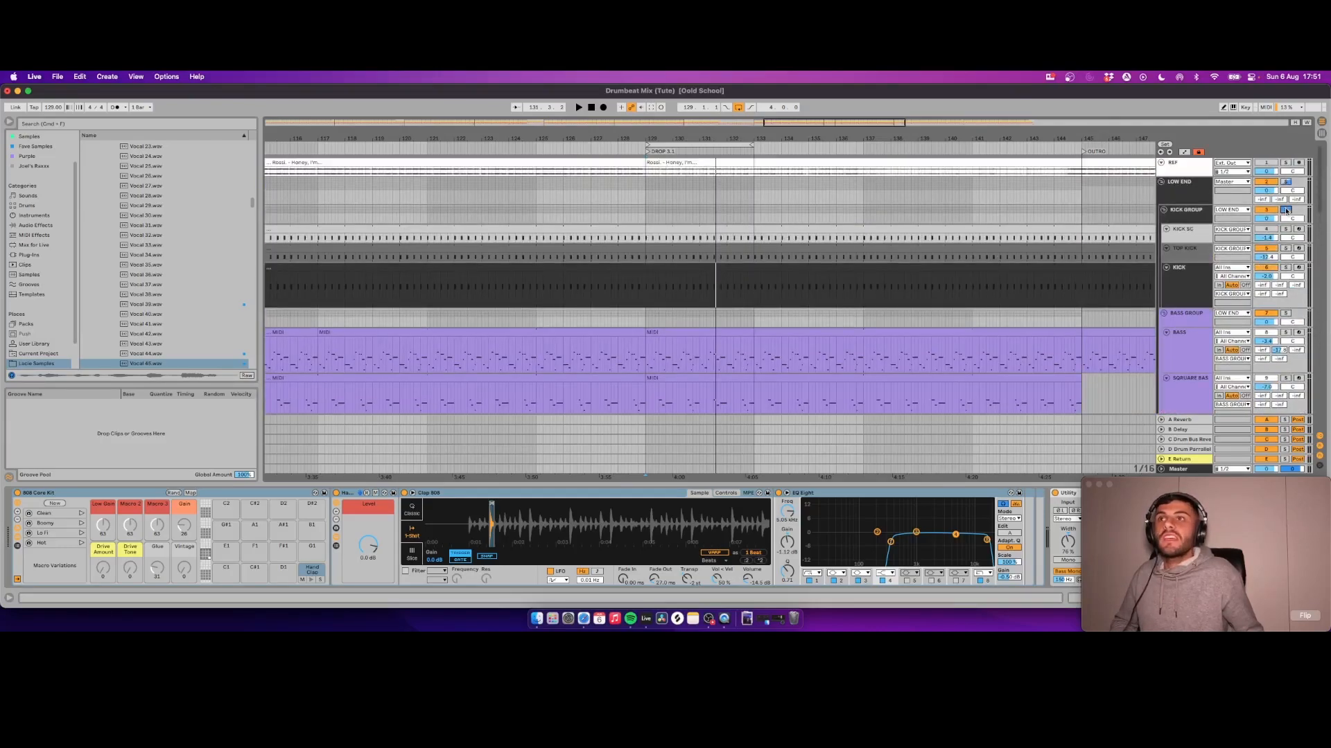
{"action": "key", "text": "space"}
Step: Fold the DRUMS group and show its effects chain while the full drums and kick play
{"action": "scroll", "coordinate": [695, 282], "scroll_direction": "down", "scroll_amount": 15}
{"action": "scroll", "coordinate": [755, 297], "scroll_direction": "up", "scroll_amount": 4}
{"action": "scroll", "coordinate": [756, 297], "scroll_direction": "up", "scroll_amount": 10}
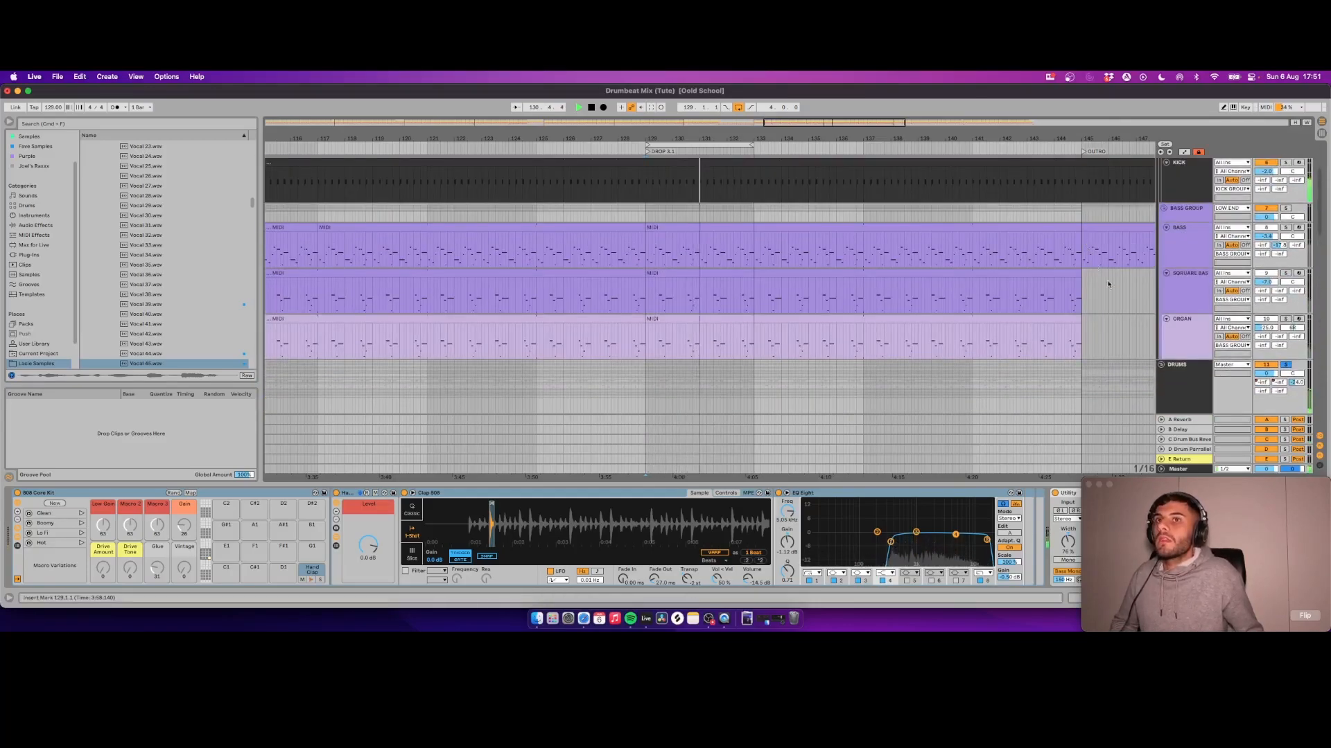
{"action": "scroll", "coordinate": [1099, 273], "scroll_direction": "down", "scroll_amount": 3}
{"action": "left_click", "coordinate": [1161, 281]}
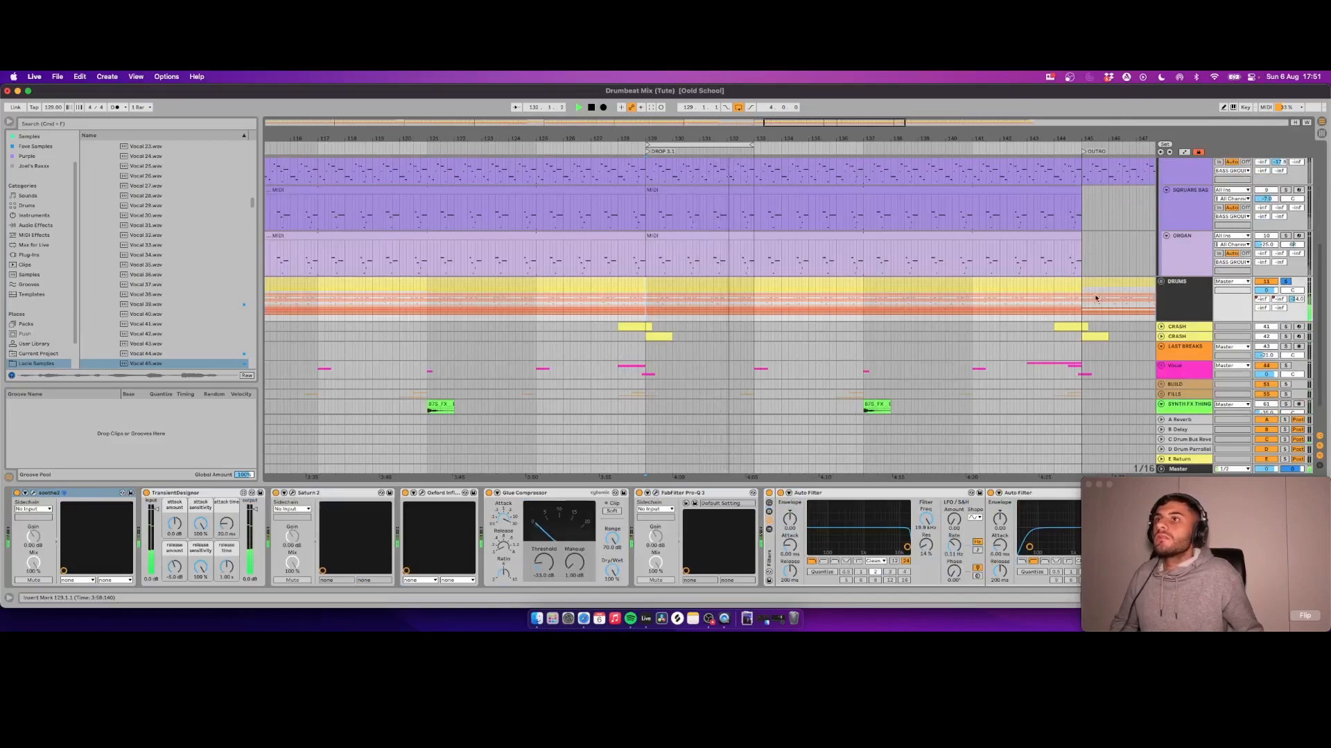
Step: Stop playback and show the effects chain of the pink group below the LAST BREAKS track
{"action": "key", "text": "space"}
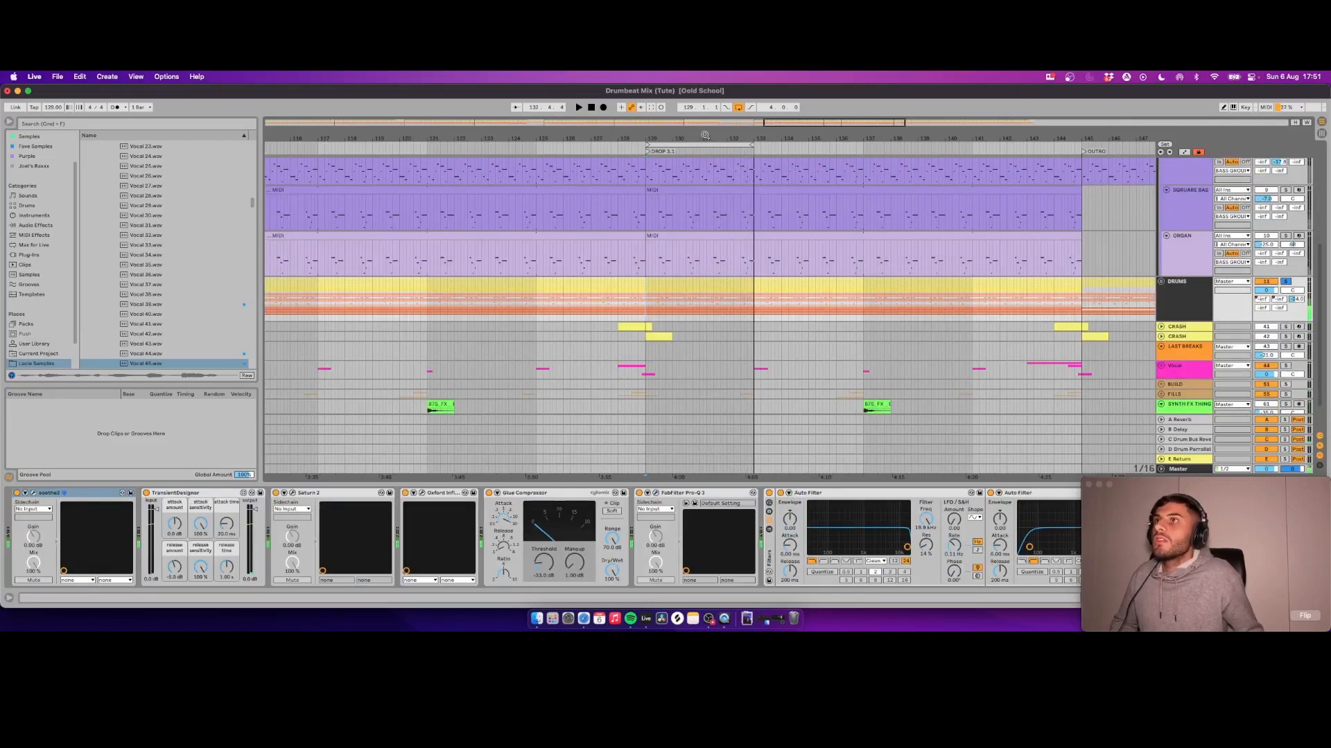
{"action": "left_click_drag", "start_coordinate": [705, 136], "coordinate": [703, 130]}
{"action": "scroll", "coordinate": [875, 259], "scroll_direction": "left", "scroll_amount": 3}
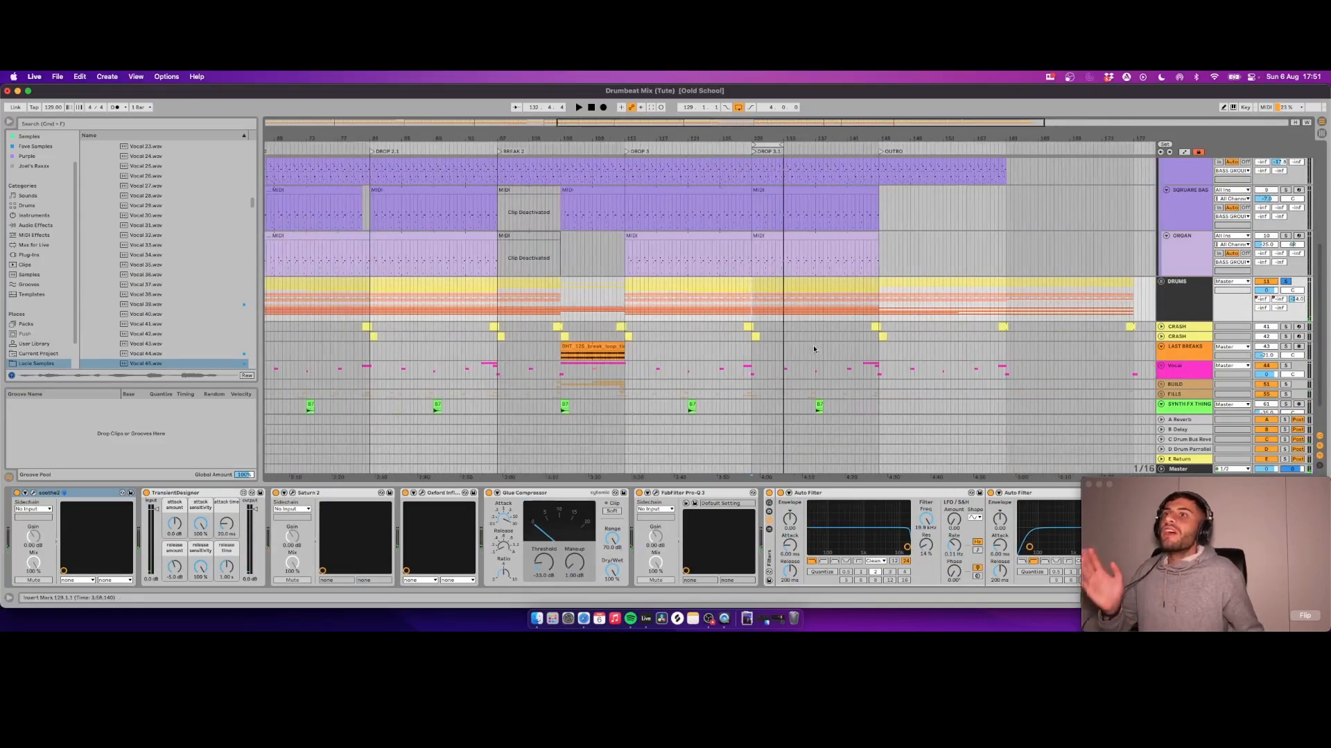
{"action": "scroll", "coordinate": [815, 347], "scroll_direction": "down", "scroll_amount": 2}
{"action": "scroll", "coordinate": [684, 326], "scroll_direction": "down", "scroll_amount": 1}
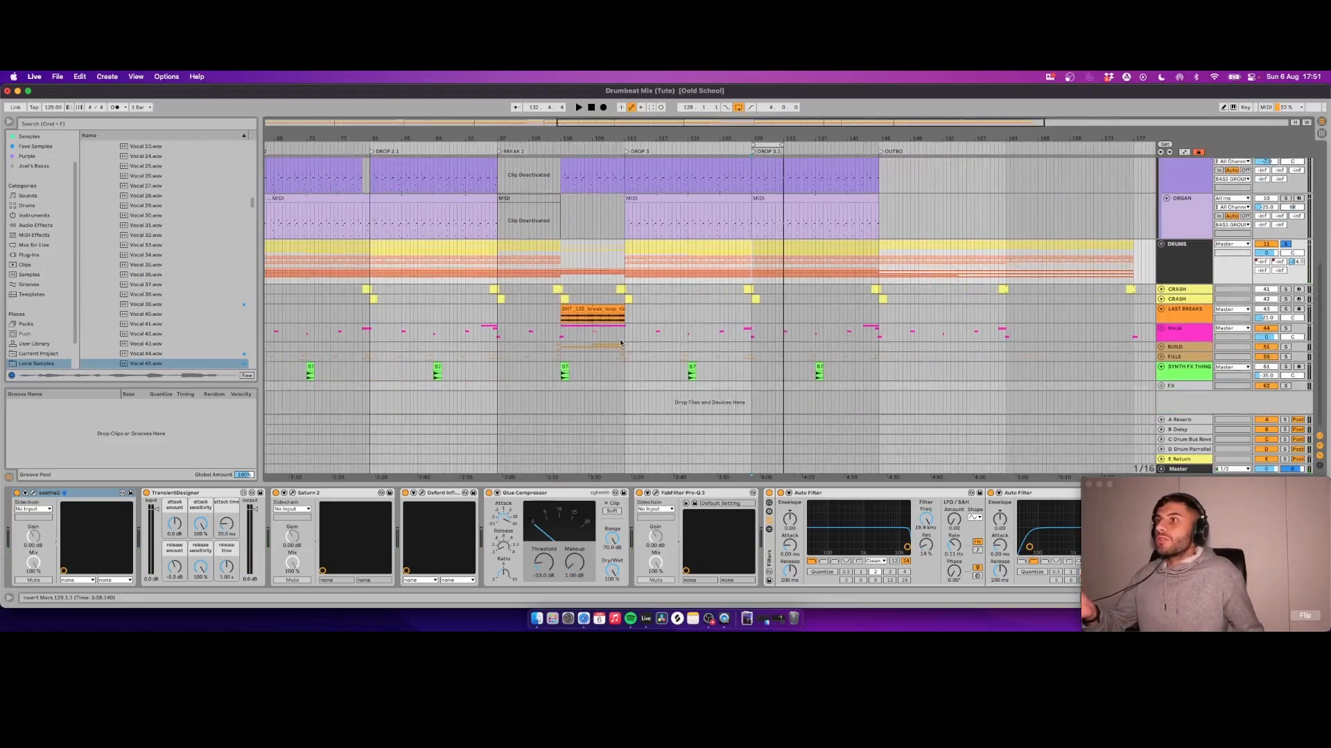
{"action": "left_click", "coordinate": [606, 337]}
{"action": "scroll", "coordinate": [606, 338], "scroll_direction": "left", "scroll_amount": 3}
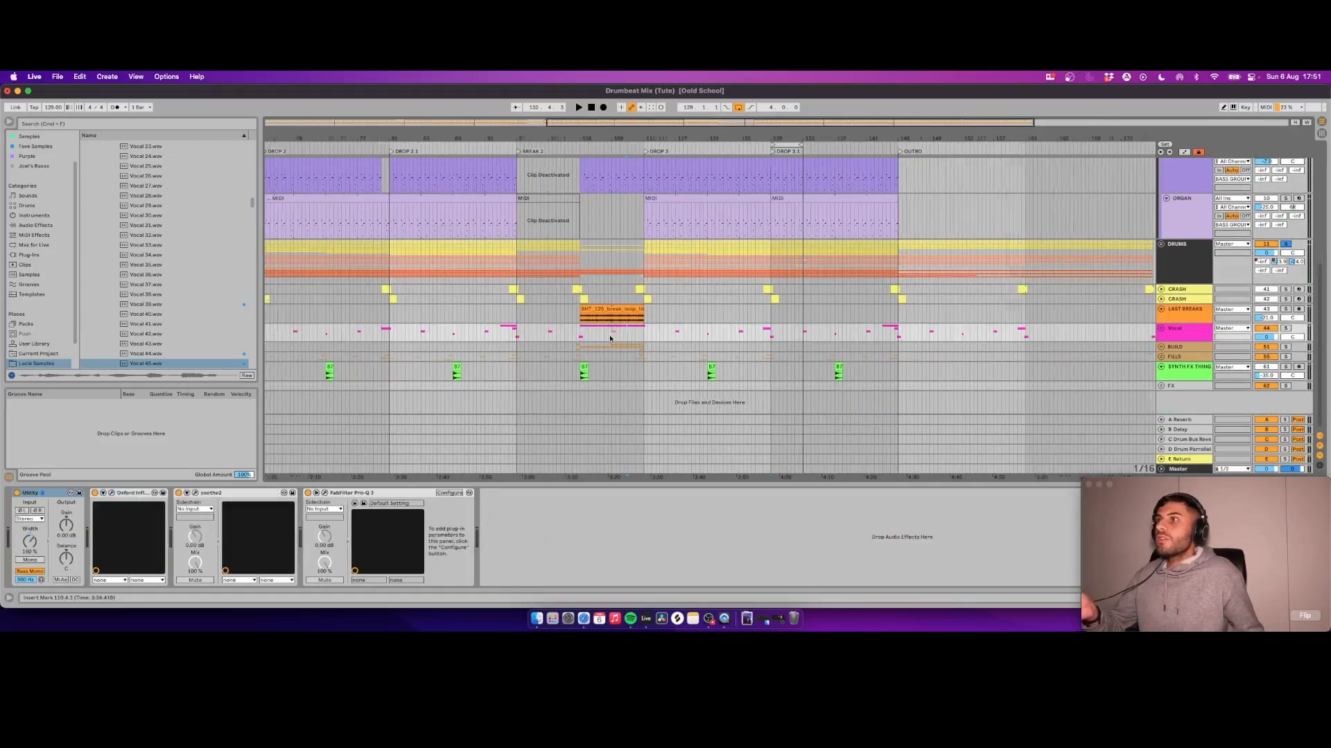
Step: Listen to the soloed CRASH tracks going into DROP 3, unfolding both tracks before stopping playback
{"action": "left_click", "coordinate": [644, 309]}
{"action": "left_click", "coordinate": [675, 282]}
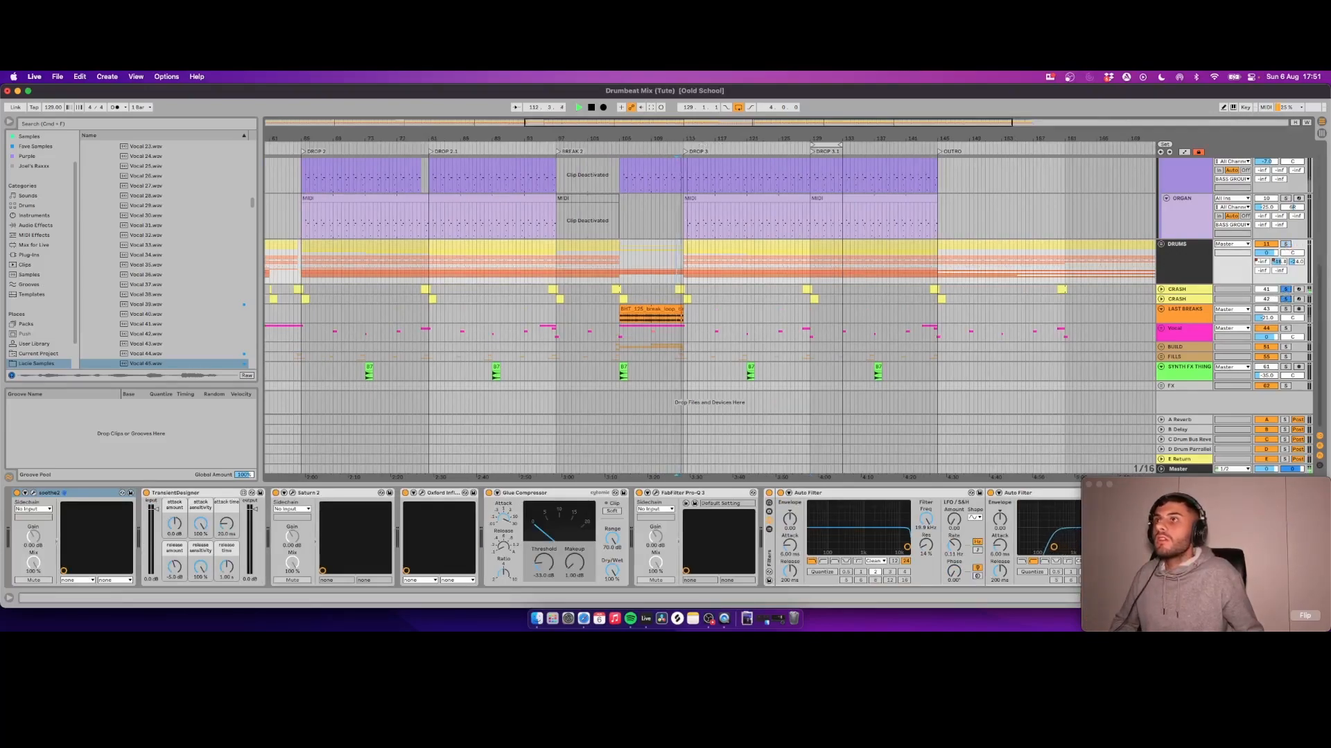
{"action": "key", "text": "plus"}
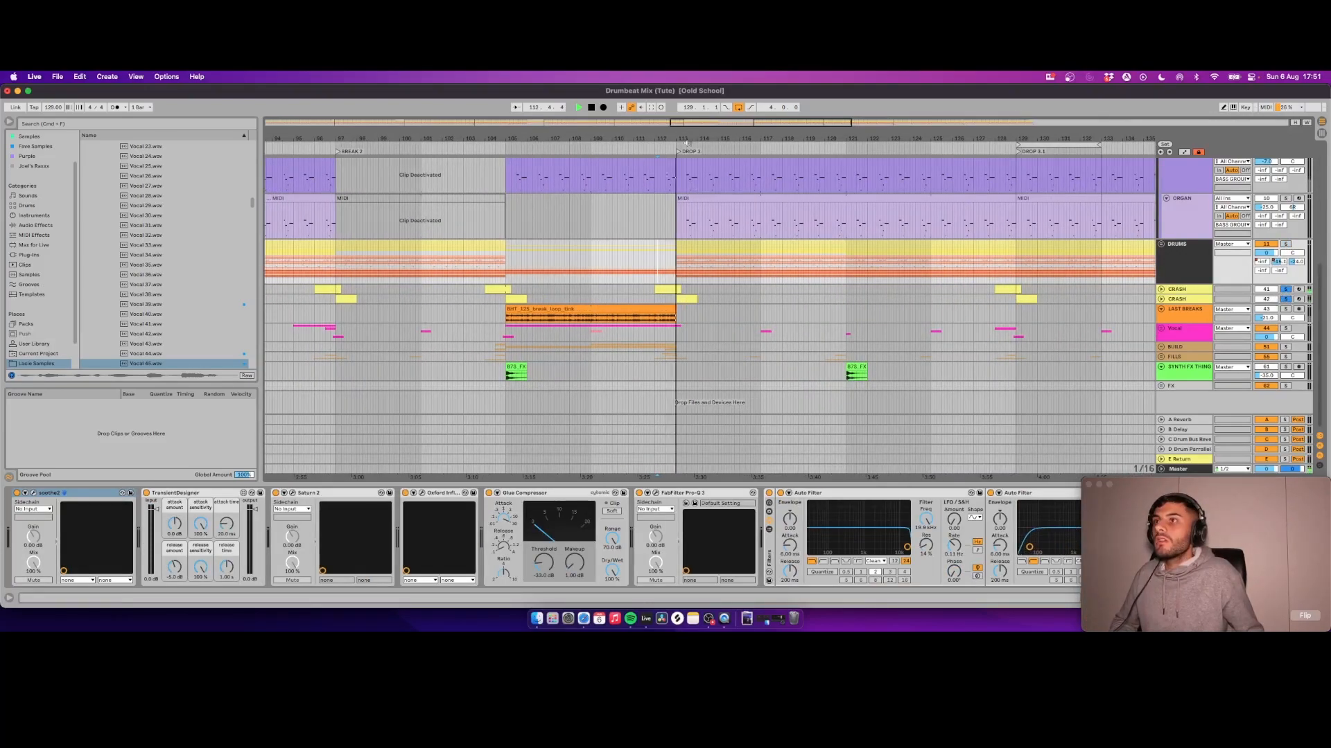
{"action": "left_click", "coordinate": [1161, 299]}
{"action": "left_click", "coordinate": [1161, 289]}
{"action": "scroll", "coordinate": [735, 297], "scroll_direction": "down", "scroll_amount": 1}
{"action": "key", "text": "space"}
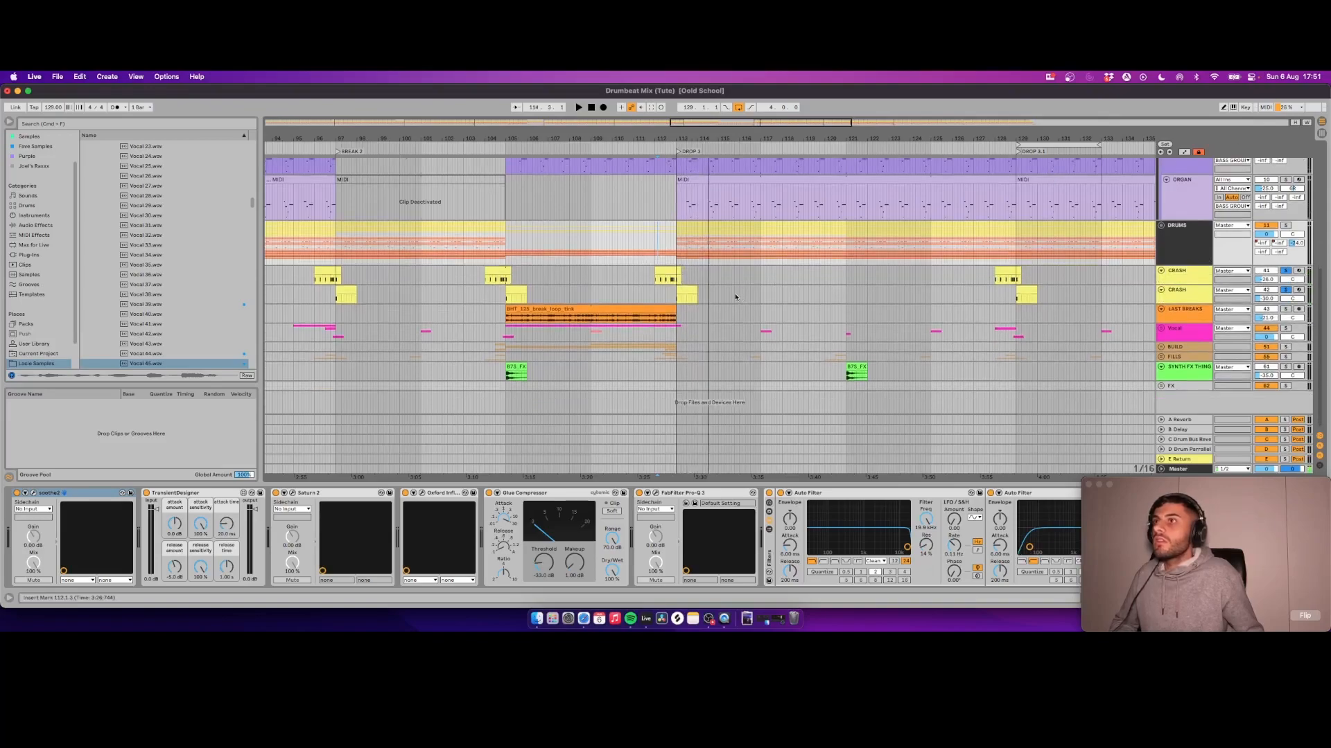
Step: Select the break loop clip on the LAST BREAKS track and solo that track
{"action": "scroll", "coordinate": [648, 326], "scroll_direction": "left", "scroll_amount": 3}
{"action": "left_click", "coordinate": [644, 317]}
{"action": "scroll", "coordinate": [568, 181], "scroll_direction": "left", "scroll_amount": 6}
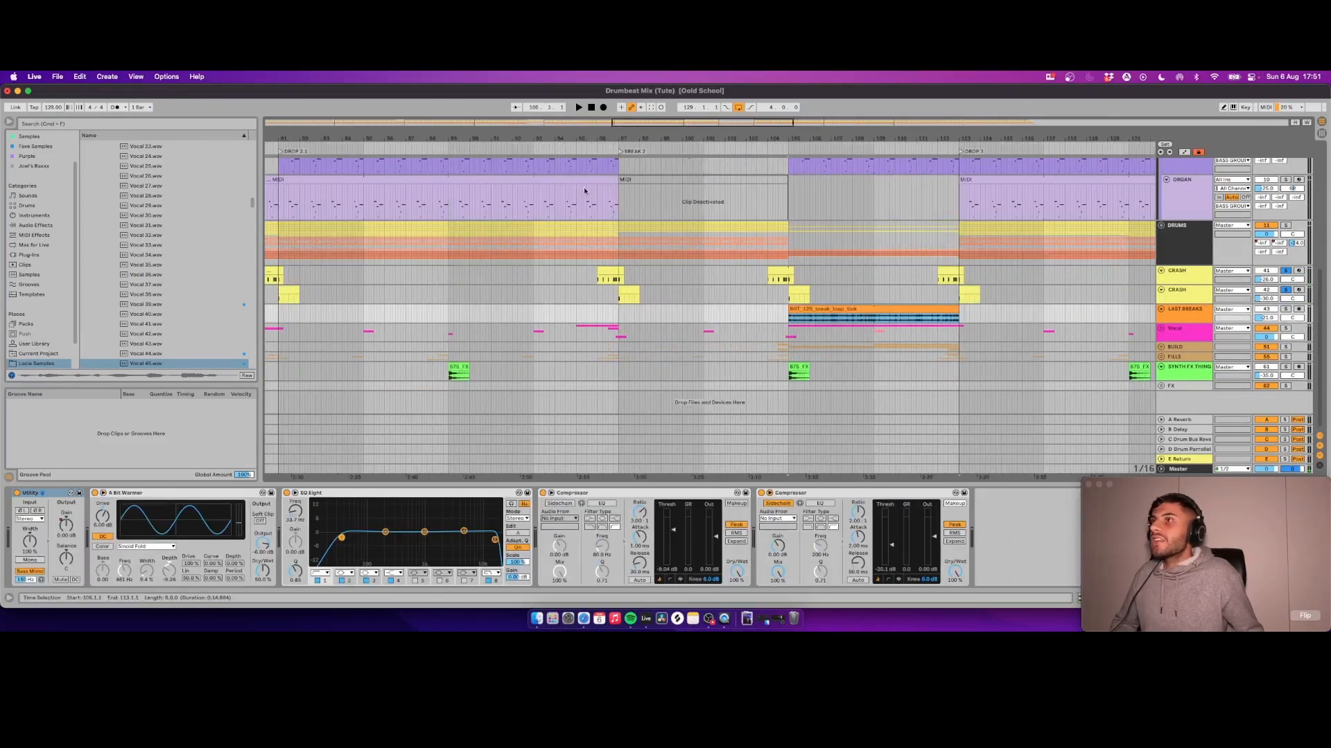
{"action": "scroll", "coordinate": [690, 211], "scroll_direction": "right", "scroll_amount": 2}
{"action": "left_click", "coordinate": [1286, 311]}
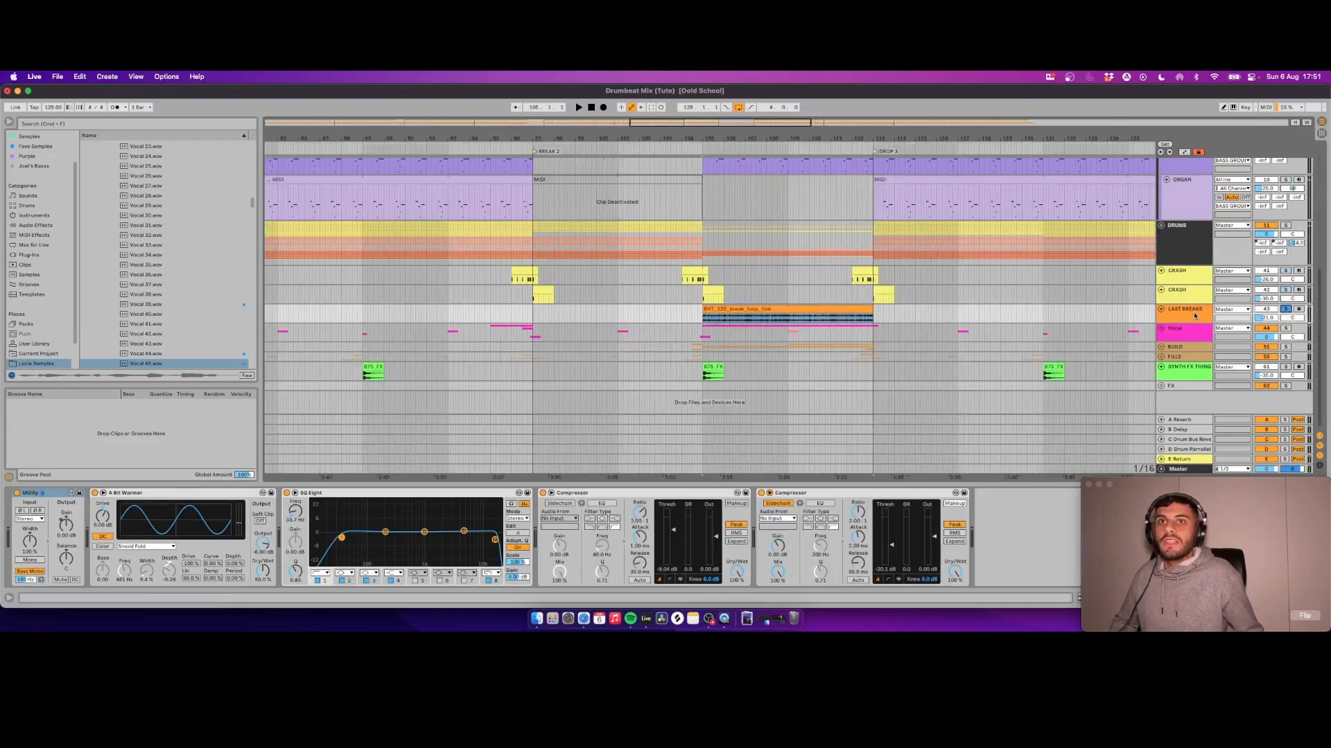
Step: Enlarge the LAST BREAKS track and listen to its break loop from the start of the clip
{"action": "left_click_drag", "start_coordinate": [1173, 322], "coordinate": [1173, 349]}
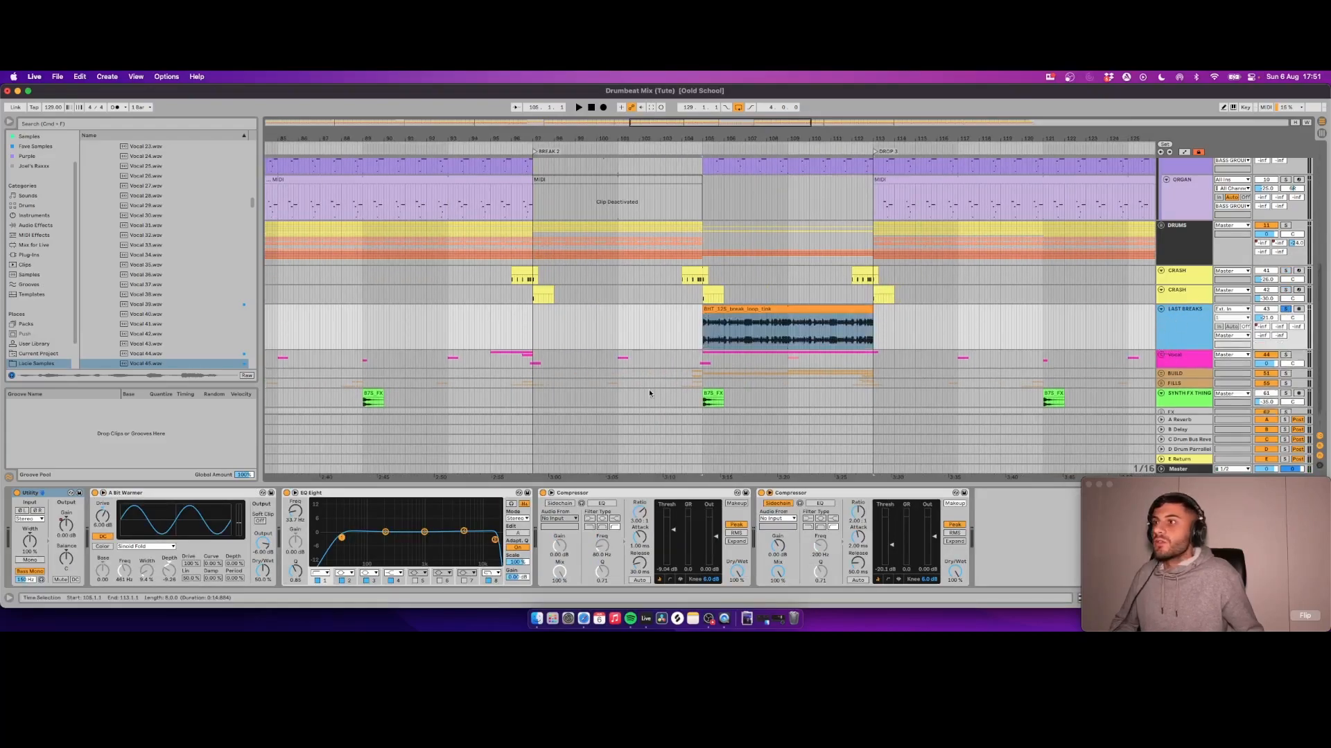
{"action": "key", "text": "space"}
{"action": "left_click", "coordinate": [758, 310]}
{"action": "scroll", "coordinate": [749, 319], "scroll_direction": "right", "scroll_amount": 1}
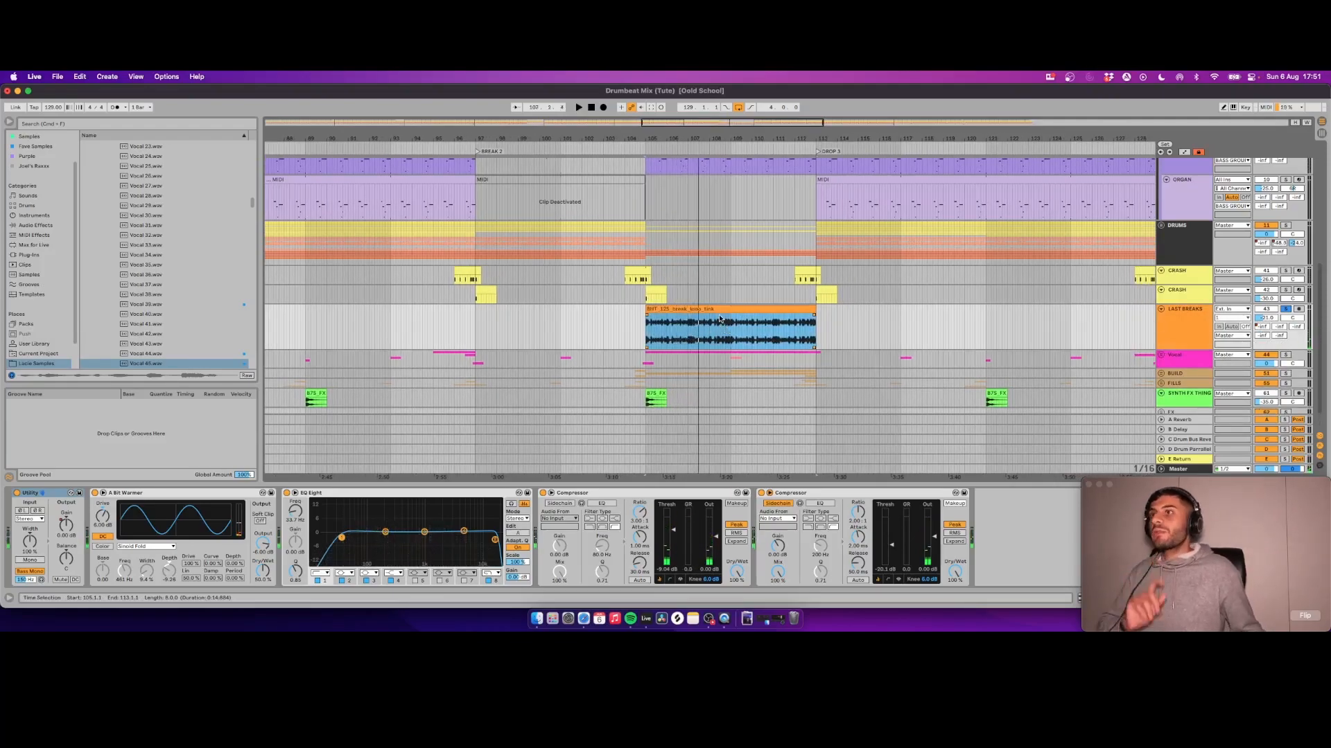
{"action": "scroll", "coordinate": [717, 313], "scroll_direction": "down", "scroll_amount": 1}
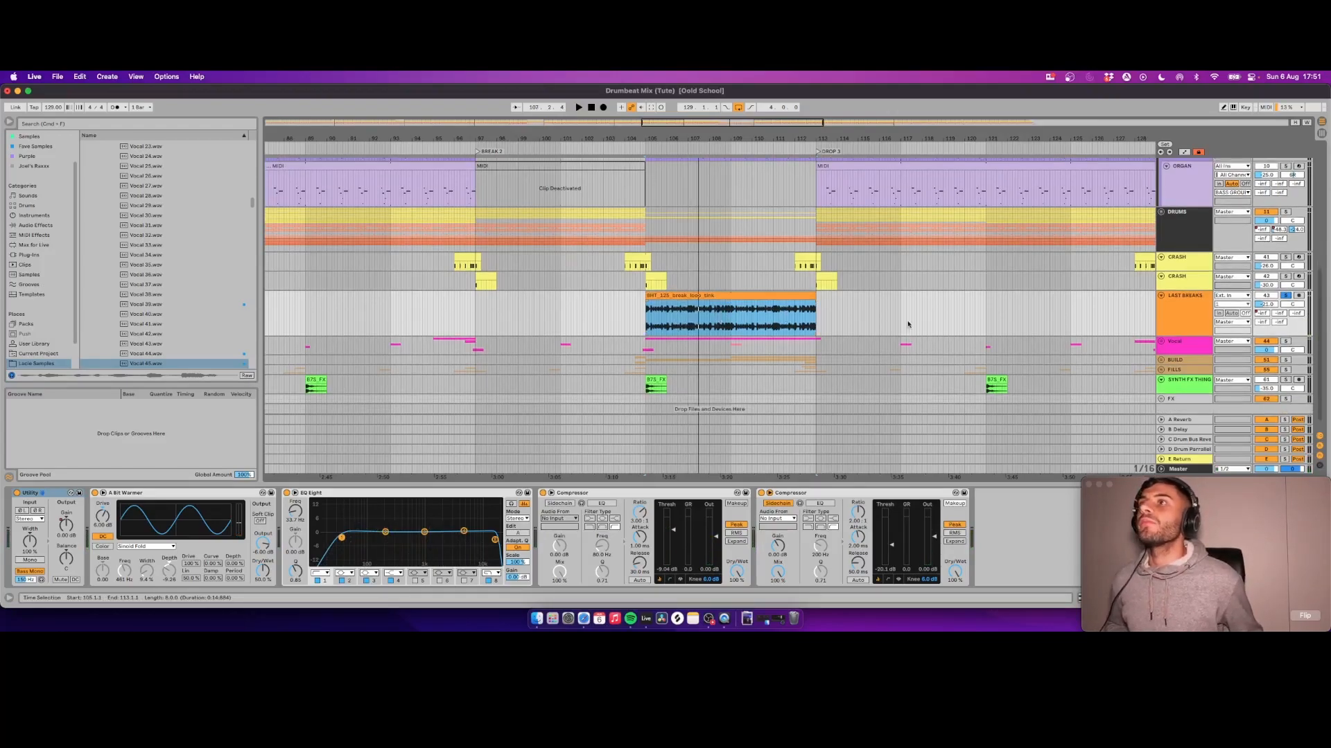
Step: Add the pink group to the solo with LAST BREAKS and play the break section again
{"action": "scroll", "coordinate": [738, 275], "scroll_direction": "right", "scroll_amount": 1}
{"action": "left_click", "coordinate": [1285, 342], "text": "super"}
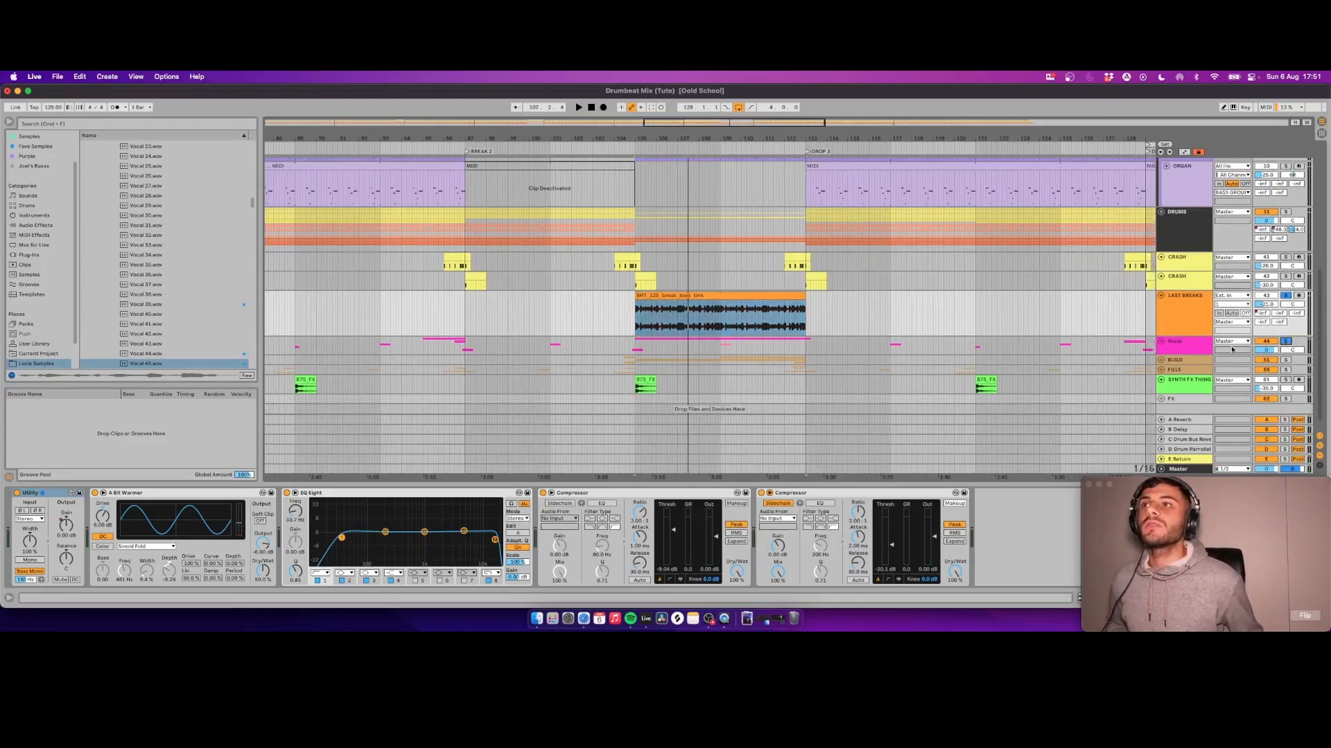
{"action": "key", "text": "space"}
{"action": "scroll", "coordinate": [816, 284], "scroll_direction": "right", "scroll_amount": 1}
{"action": "scroll", "coordinate": [731, 320], "scroll_direction": "down", "scroll_amount": 1}
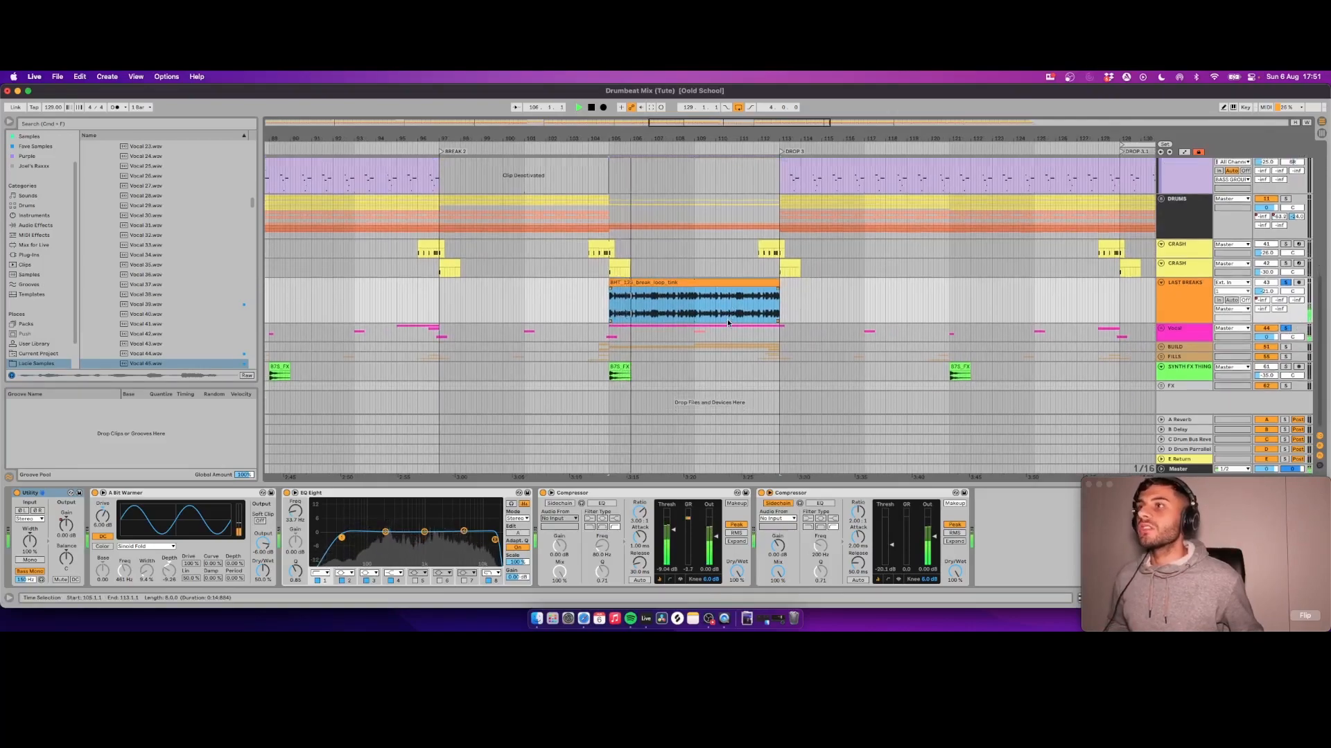
{"action": "scroll", "coordinate": [715, 281], "scroll_direction": "up", "scroll_amount": 8}
{"action": "scroll", "coordinate": [718, 278], "scroll_direction": "down", "scroll_amount": 5}
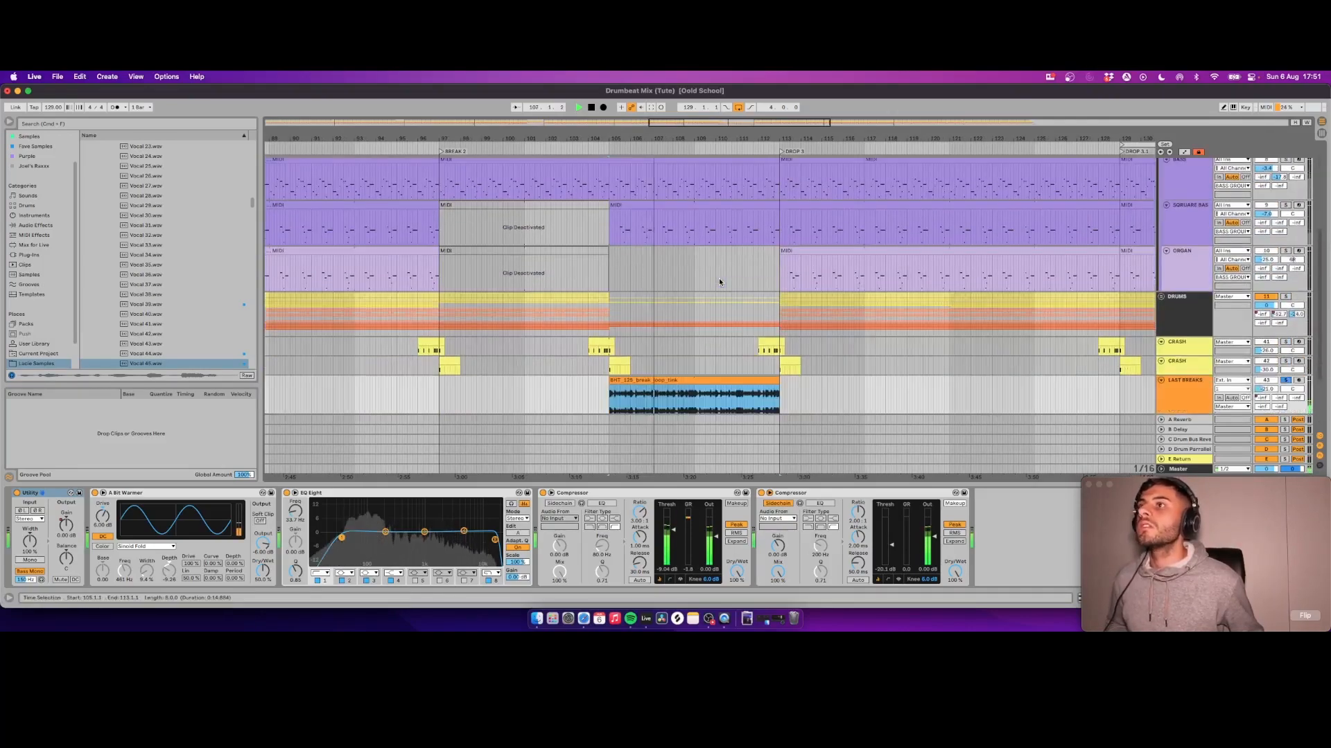
Step: Add the DRUMS group and both CRASH tracks to the solo, and listen to the break running into DROP 3
{"action": "left_click", "coordinate": [1286, 238], "text": "super"}
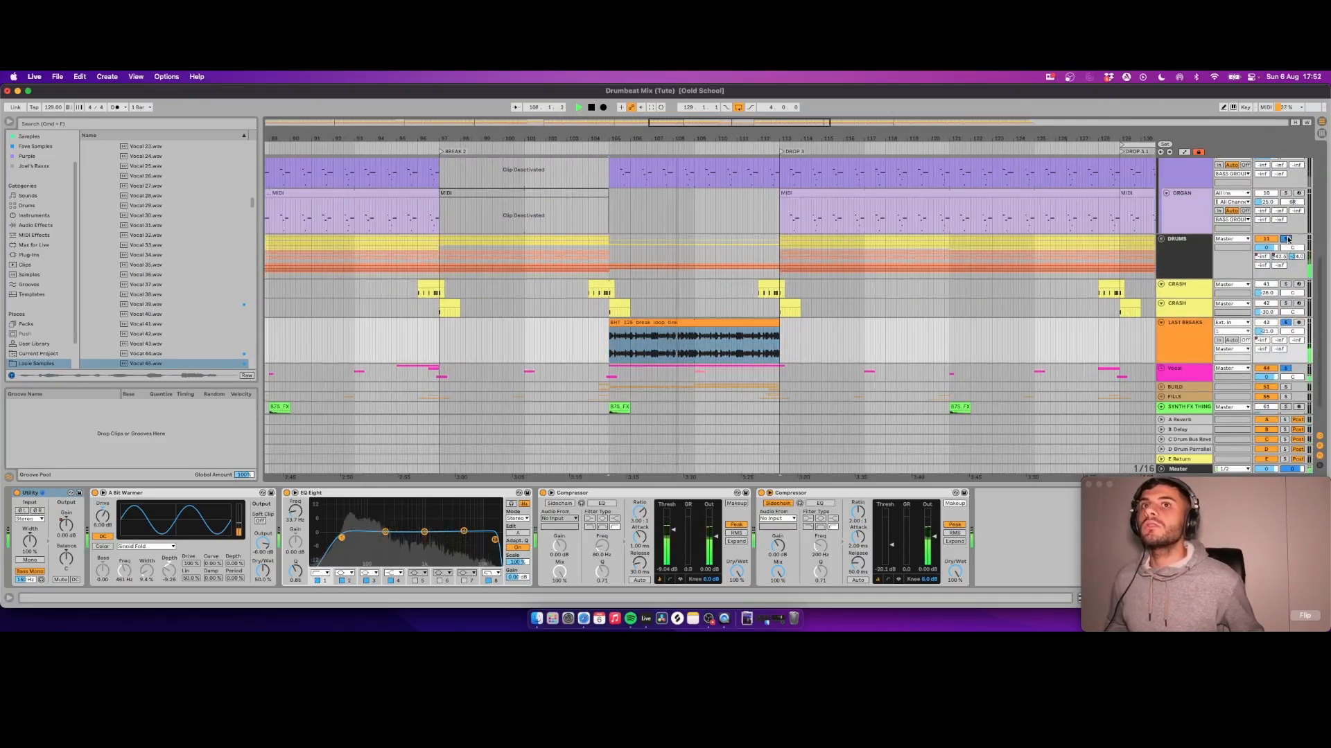
{"action": "scroll", "coordinate": [728, 258], "scroll_direction": "down", "scroll_amount": 3}
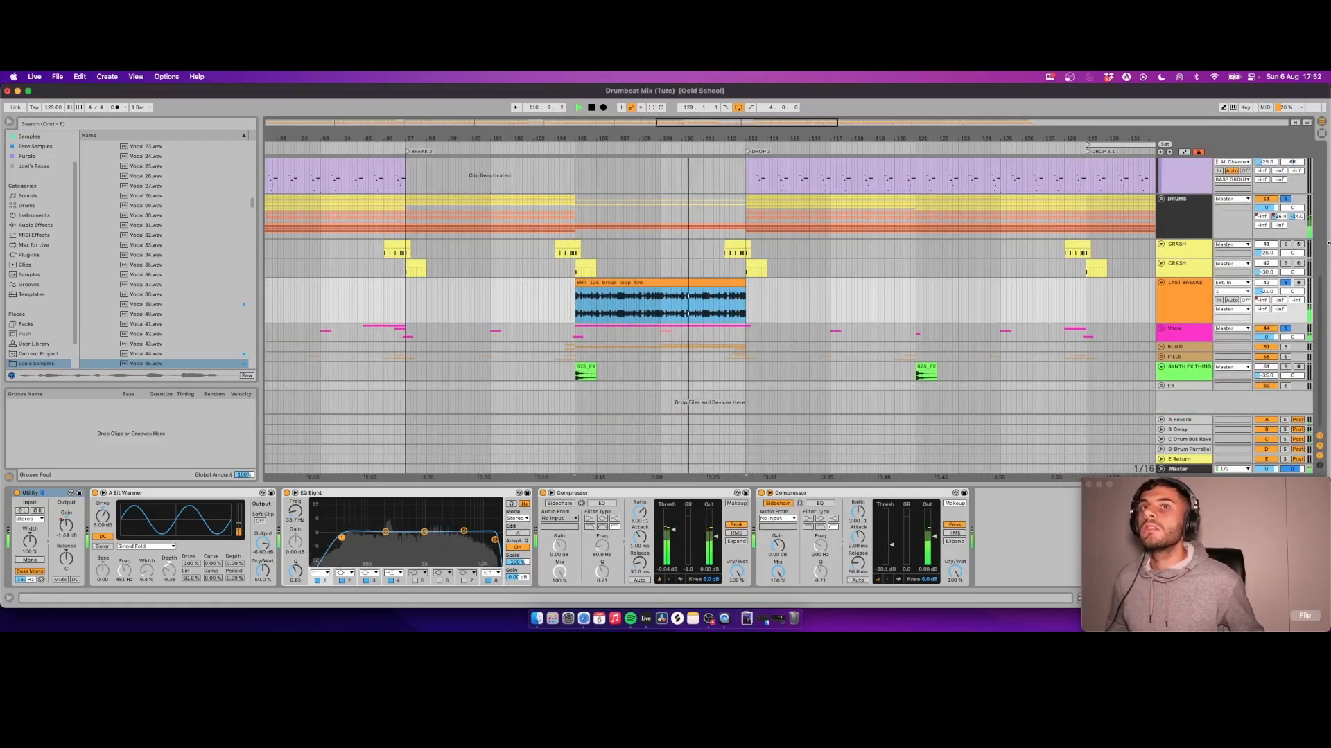
{"action": "left_click", "coordinate": [1286, 245], "text": "super"}
{"action": "left_click", "coordinate": [1285, 264], "text": "super"}
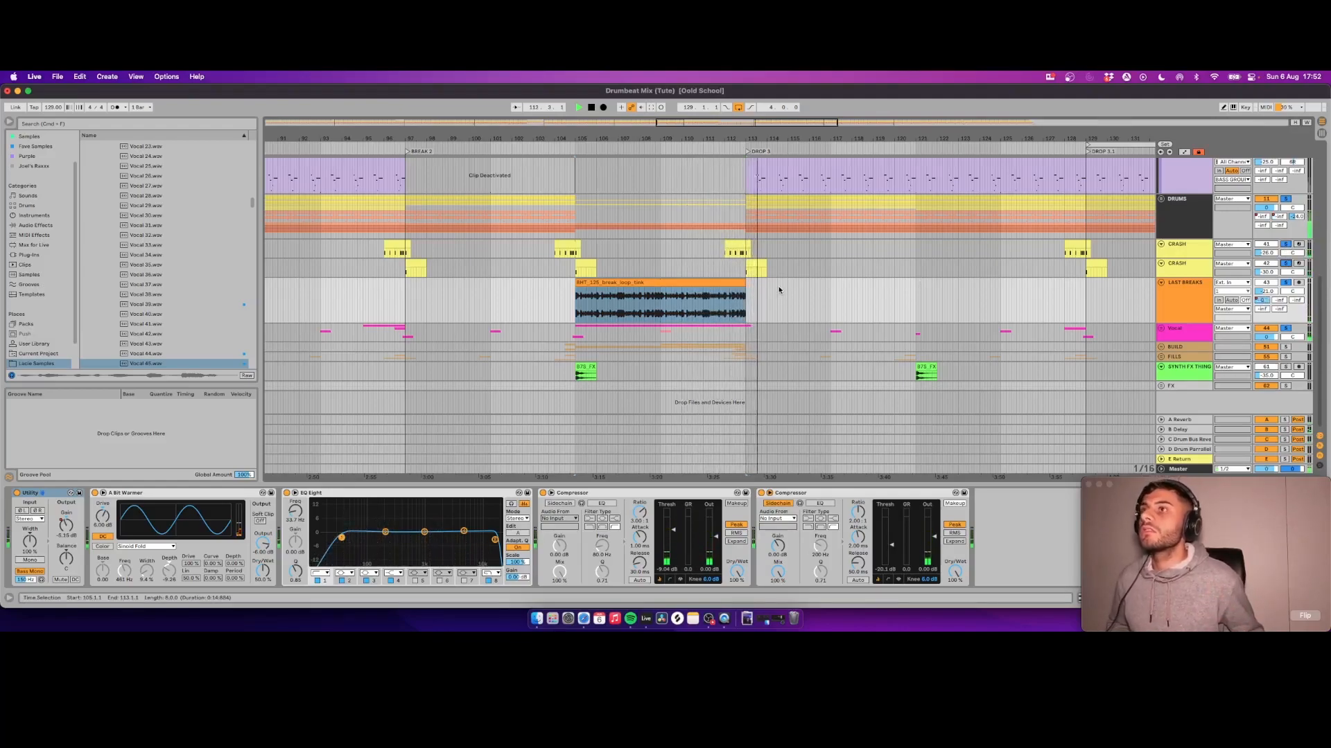
{"action": "key", "text": "space"}
{"action": "left_click", "coordinate": [844, 296]}
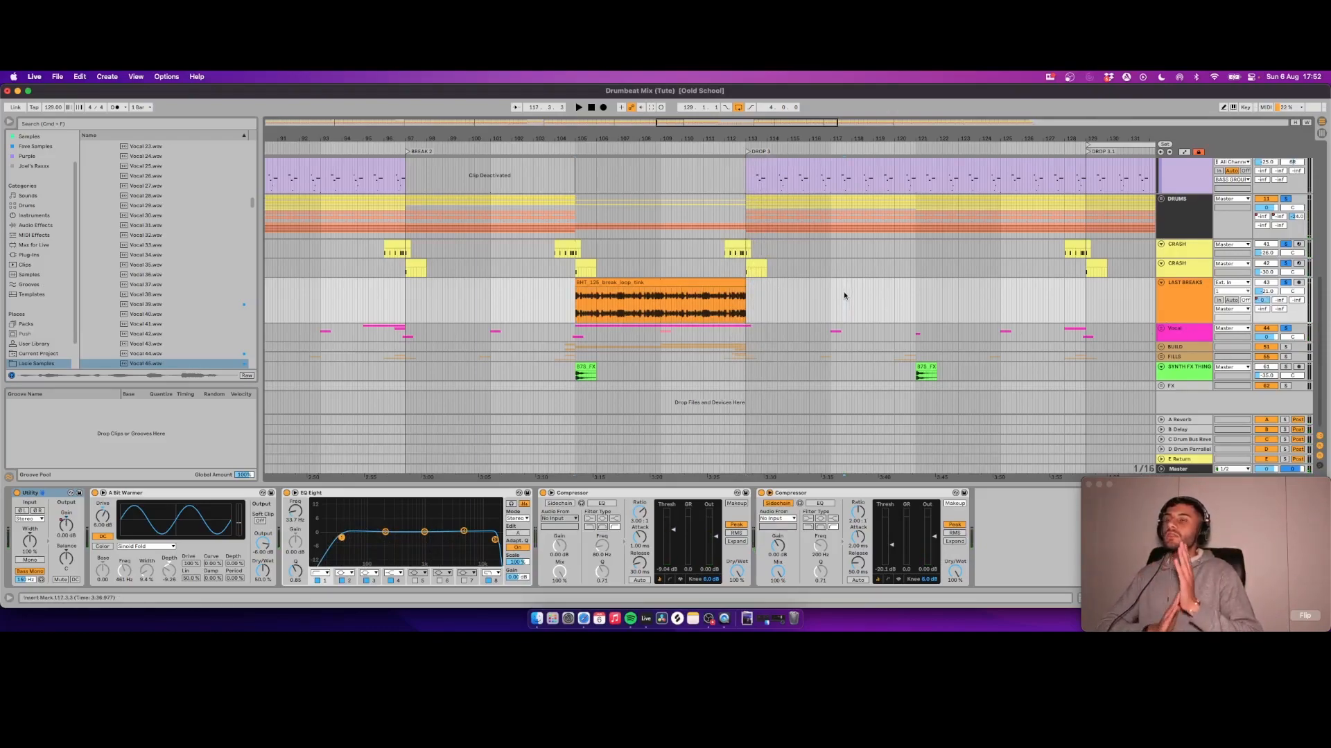
Step: Unfold the BUILD and FILLS groups, and solo the BUILD group
{"action": "scroll", "coordinate": [682, 204], "scroll_direction": "up", "scroll_amount": 4}
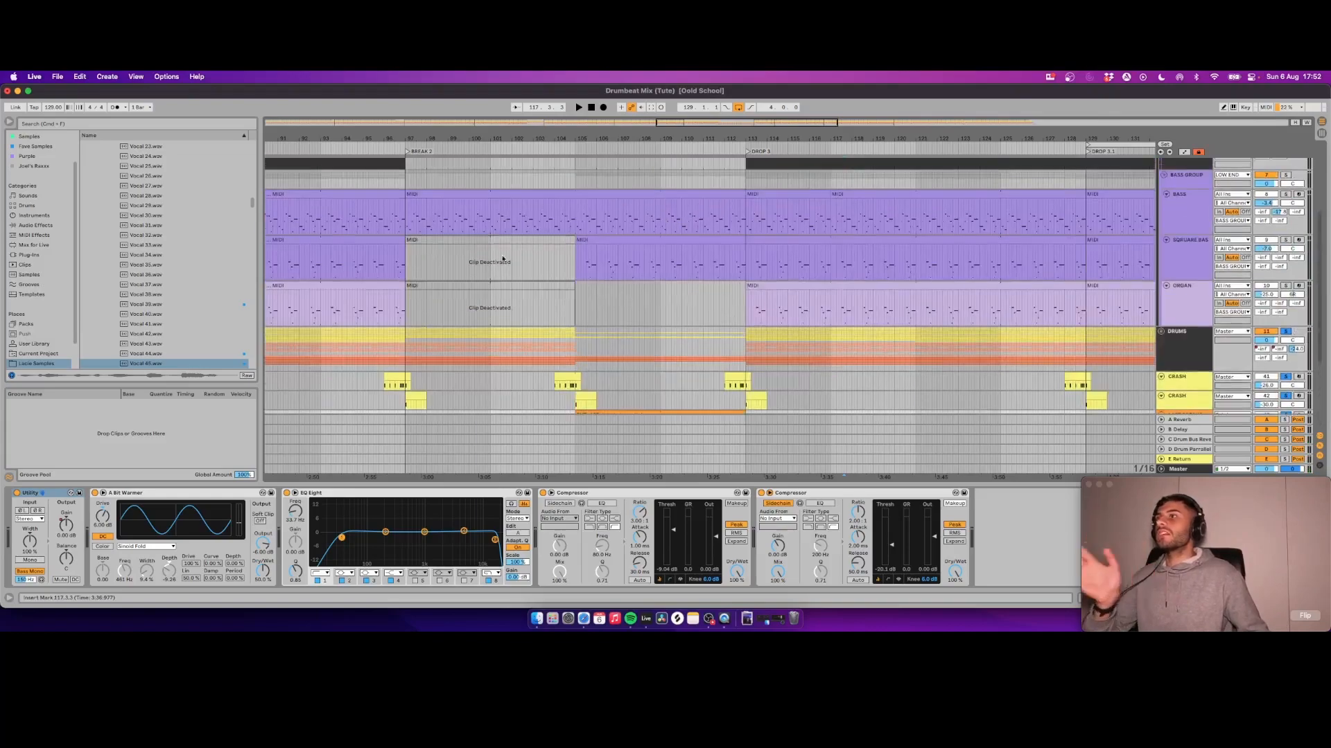
{"action": "scroll", "coordinate": [717, 322], "scroll_direction": "down", "scroll_amount": 2}
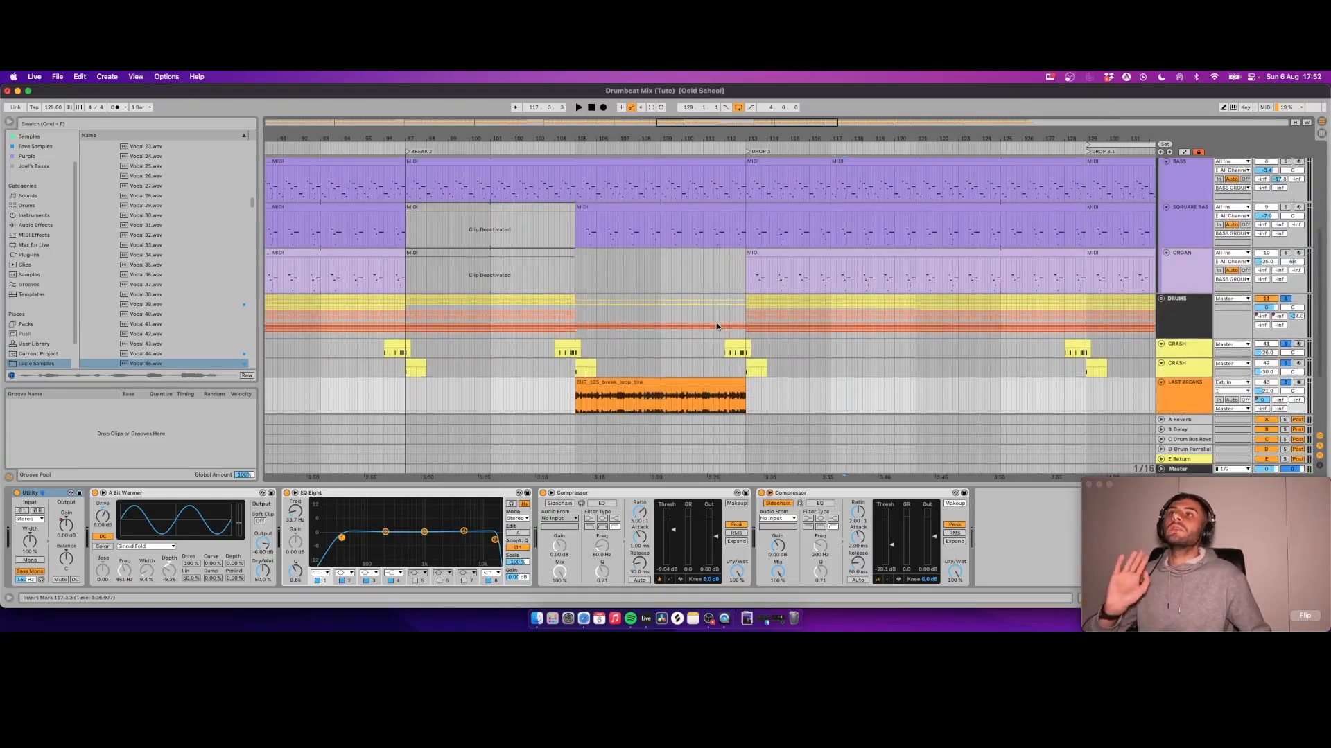
{"action": "scroll", "coordinate": [714, 327], "scroll_direction": "down", "scroll_amount": 2}
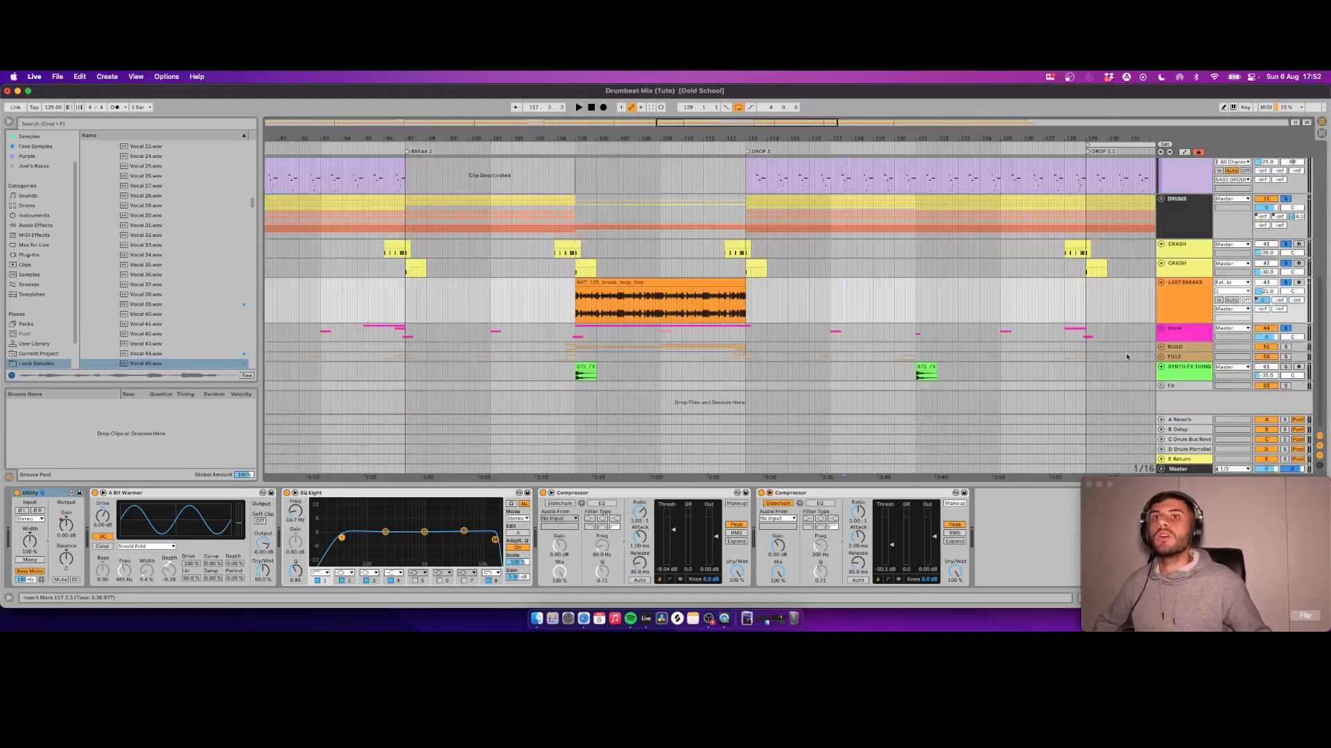
{"action": "left_click", "coordinate": [1160, 357]}
{"action": "left_click", "coordinate": [1160, 347]}
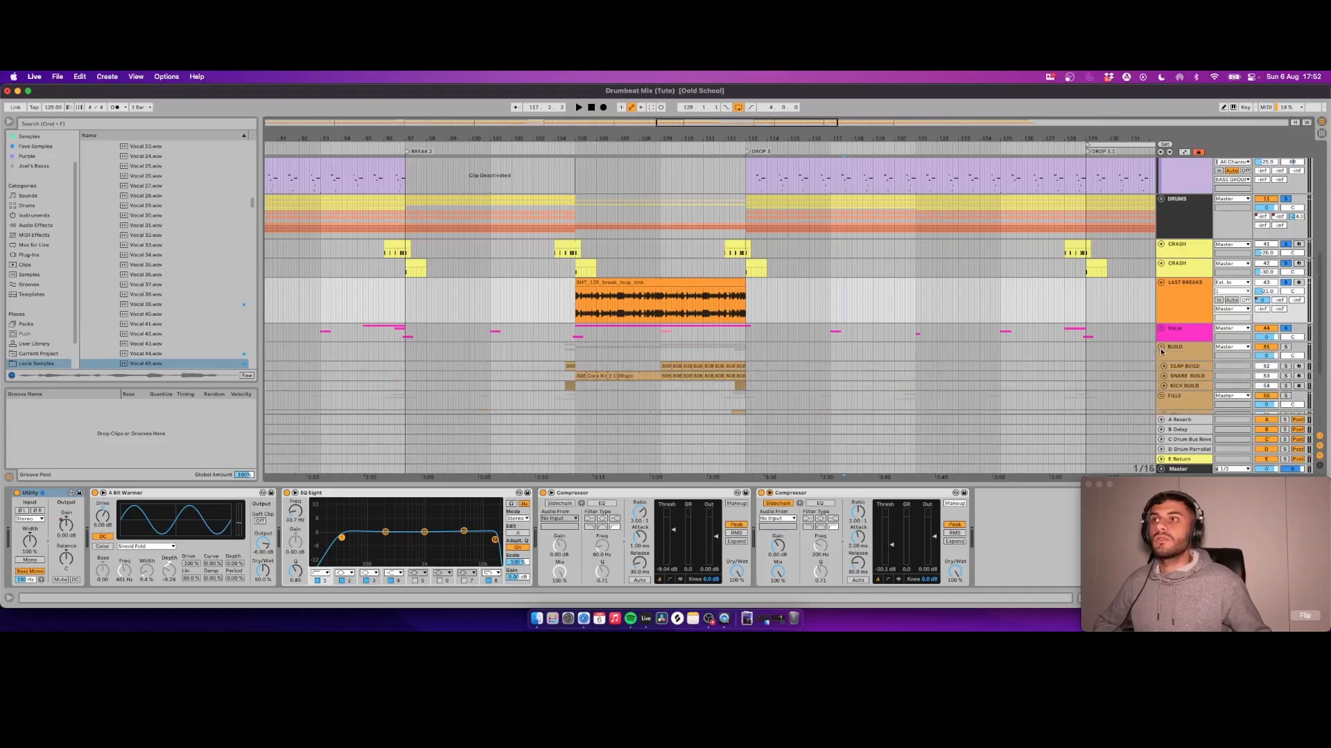
{"action": "scroll", "coordinate": [748, 303], "scroll_direction": "down", "scroll_amount": 2}
{"action": "left_click", "coordinate": [748, 290]}
{"action": "left_click", "coordinate": [1189, 307]}
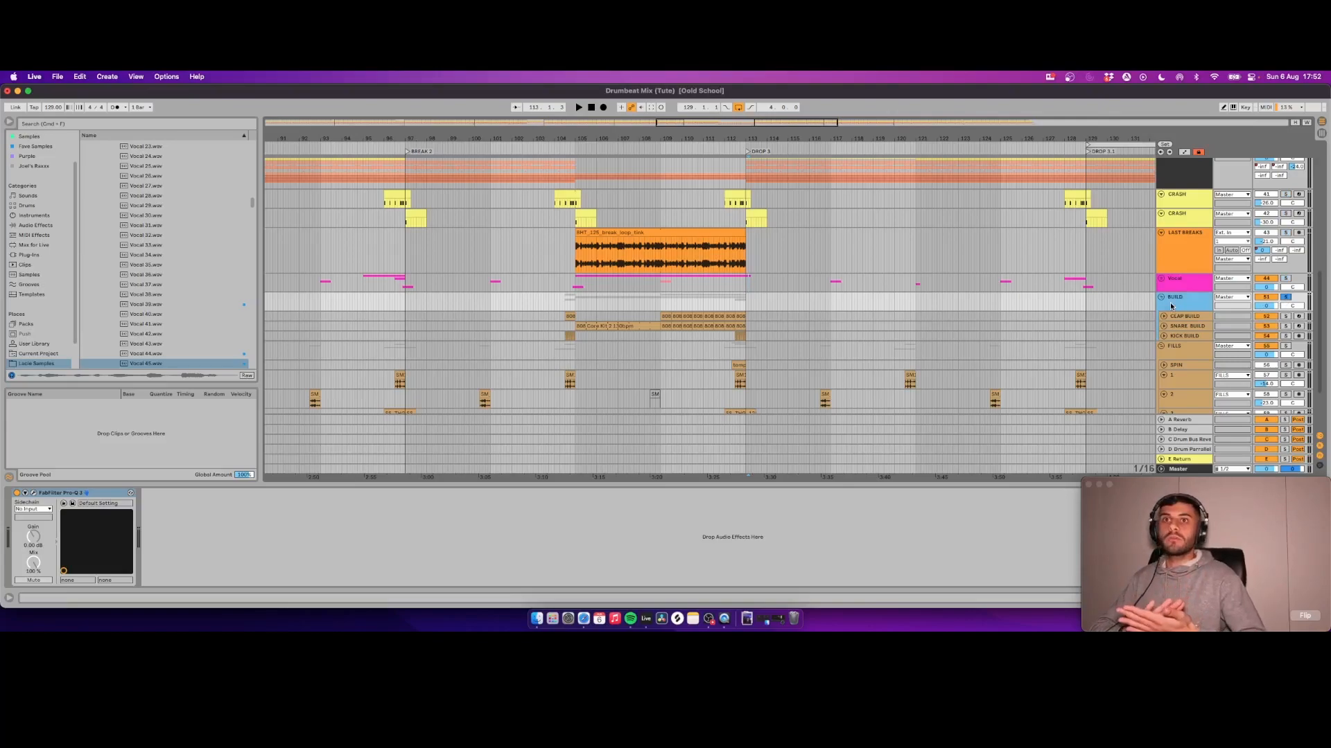
Step: Unfold the CLAP BUILD and SNARE BUILD tracks and show the CLAP BUILD device chain
{"action": "scroll", "coordinate": [794, 302], "scroll_direction": "down", "scroll_amount": 3}
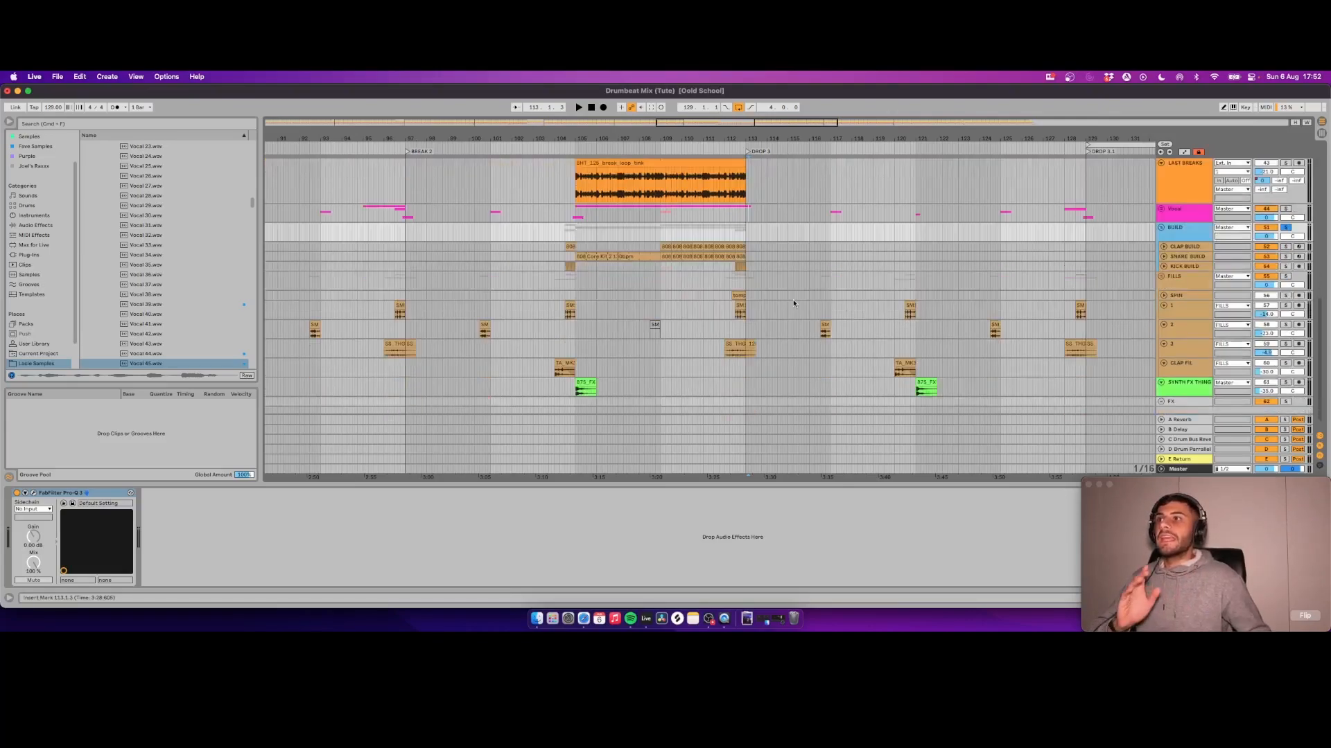
{"action": "mouse_move", "coordinate": [655, 141]}
{"action": "left_mouse_down"}
{"action": "mouse_move", "coordinate": [656, 100]}
{"action": "mouse_move", "coordinate": [659, 143]}
{"action": "left_mouse_up"}
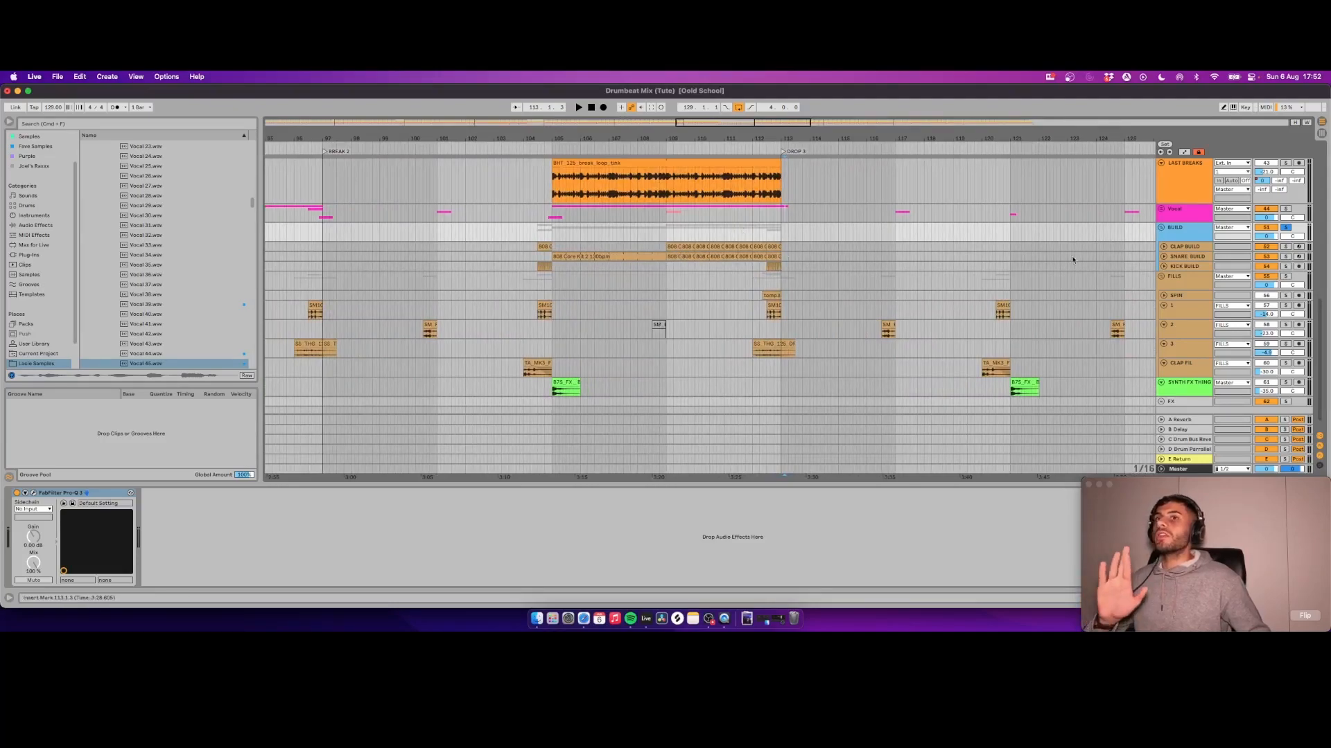
{"action": "left_click", "coordinate": [1164, 257]}
{"action": "left_click", "coordinate": [1165, 247]}
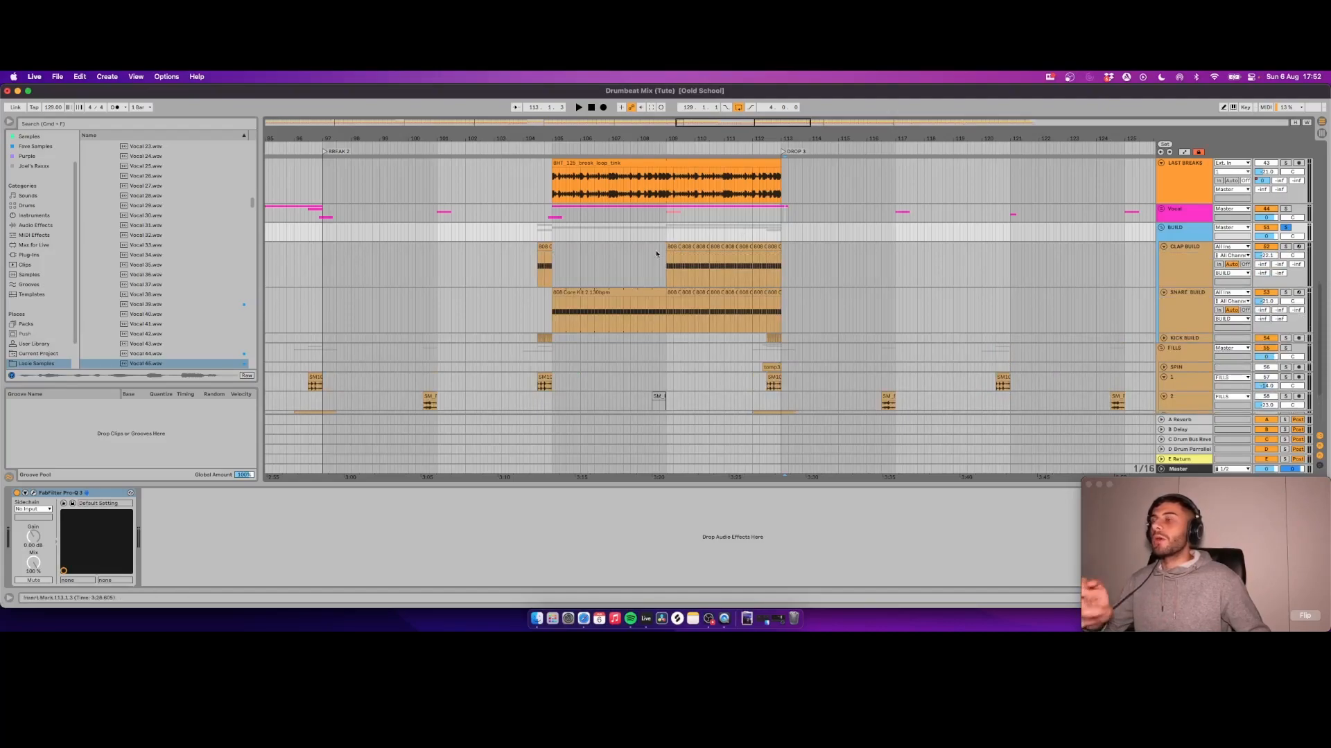
{"action": "left_click", "coordinate": [603, 244]}
Step: Mark the half bar from 116.3.1 to 117.1.1 on fill track 1, and unfold the SPIN track
{"action": "scroll", "coordinate": [768, 353], "scroll_direction": "right", "scroll_amount": 3}
{"action": "scroll", "coordinate": [761, 356], "scroll_direction": "down", "scroll_amount": 3}
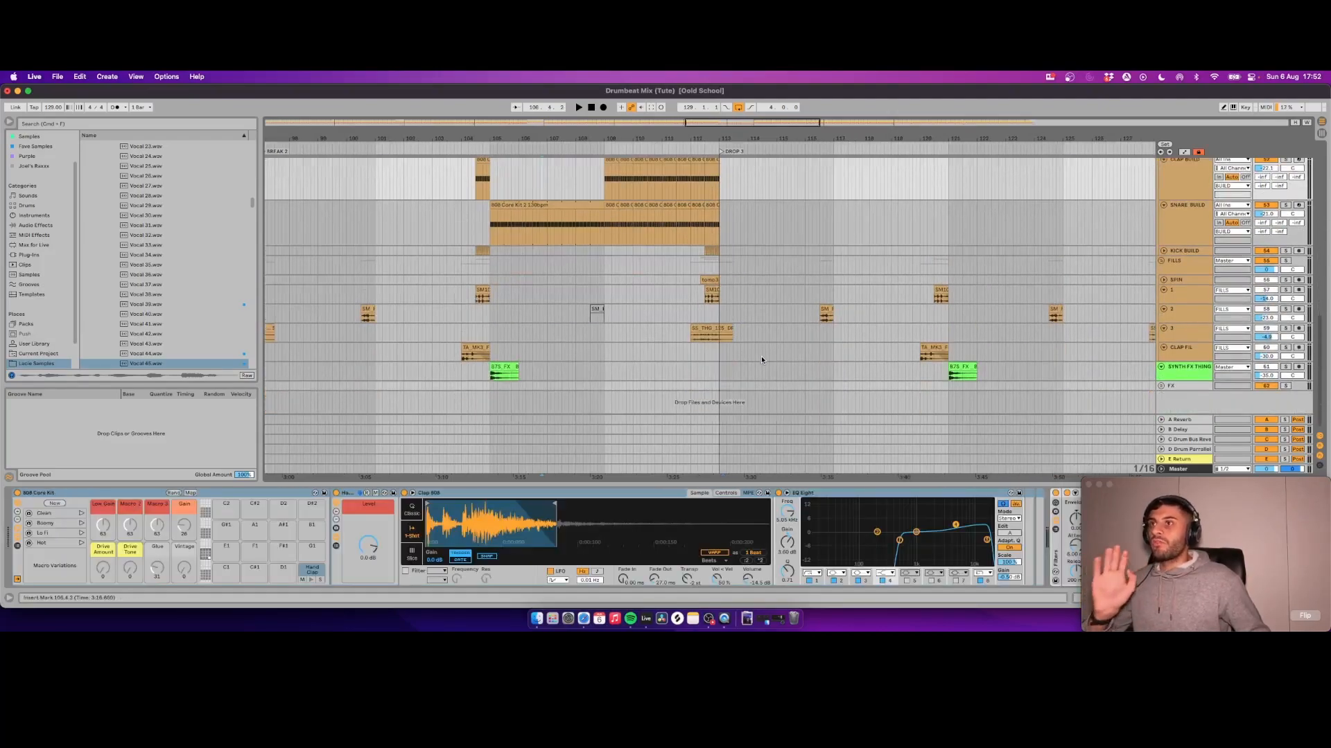
{"action": "scroll", "coordinate": [761, 356], "scroll_direction": "right", "scroll_amount": 5}
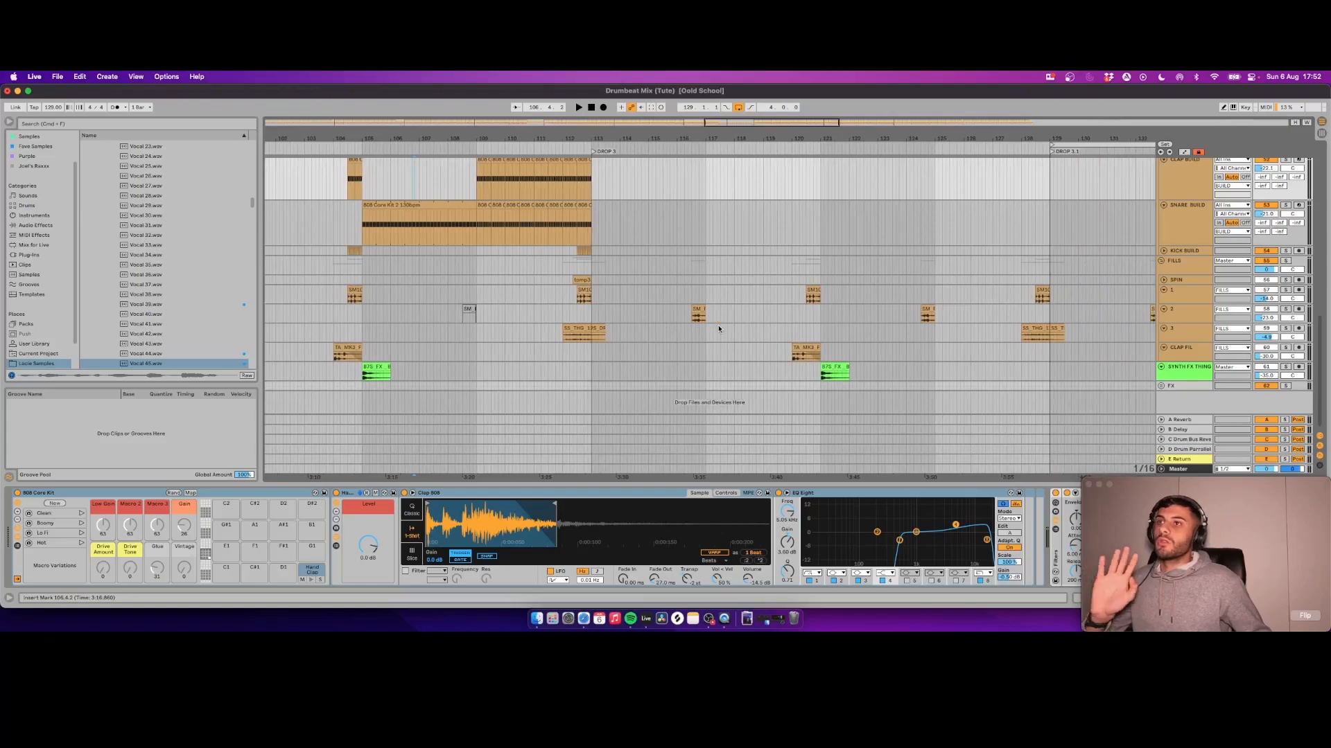
{"action": "mouse_move", "coordinate": [657, 140]}
{"action": "left_mouse_down"}
{"action": "mouse_move", "coordinate": [657, 70]}
{"action": "mouse_move", "coordinate": [657, 152]}
{"action": "left_mouse_up"}
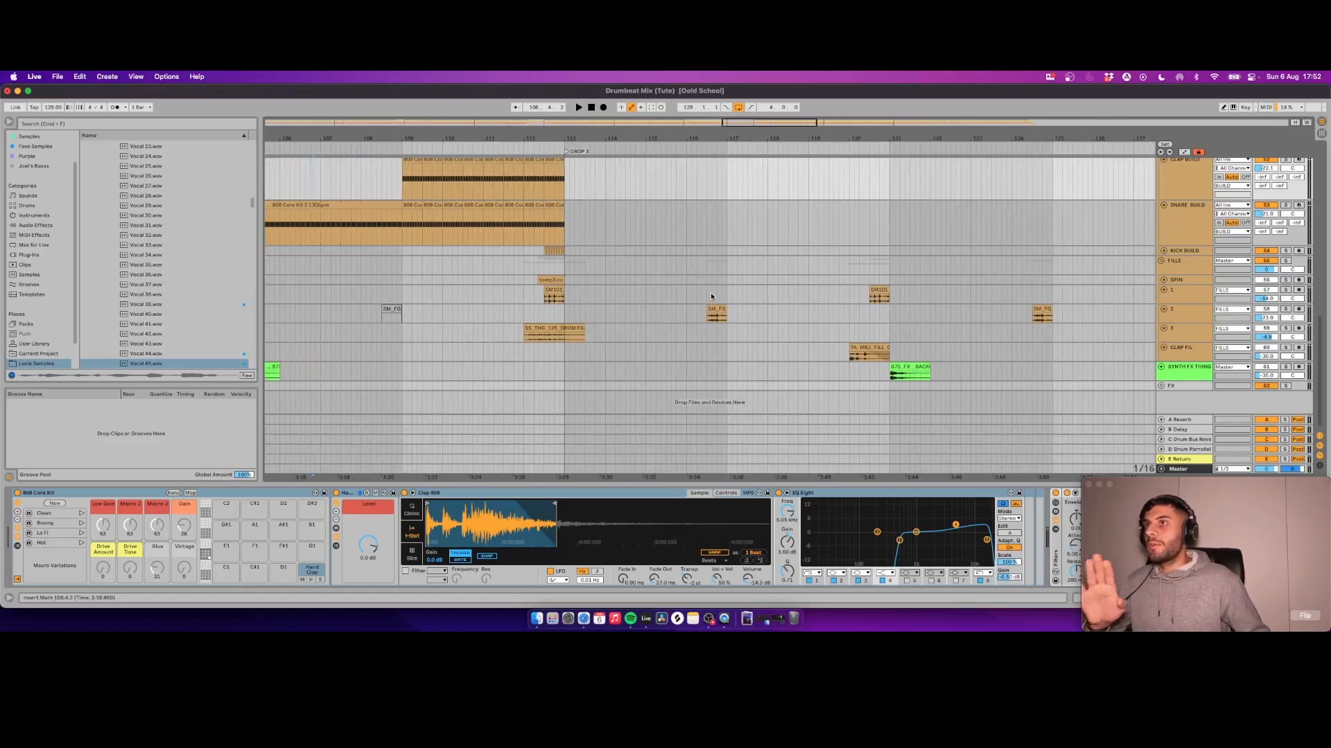
{"action": "left_click_drag", "start_coordinate": [723, 296], "coordinate": [707, 292]}
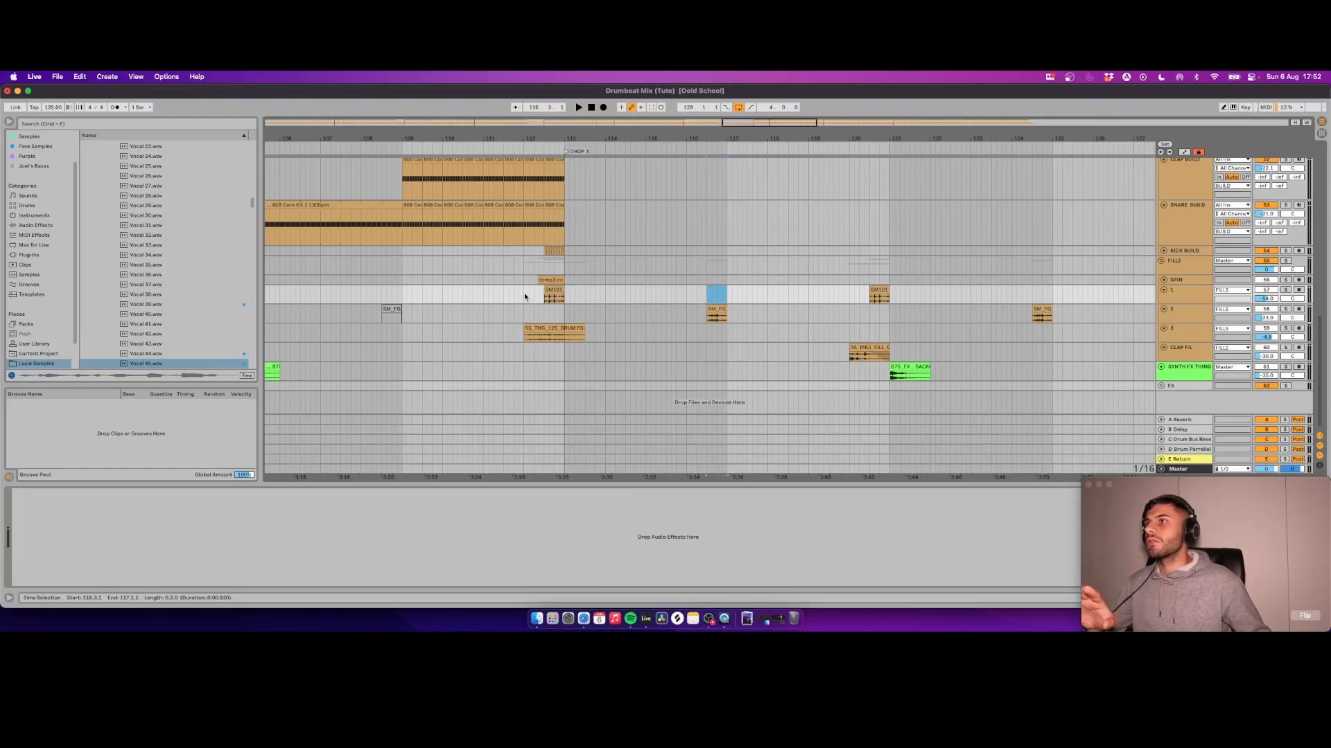
{"action": "left_click", "coordinate": [610, 314]}
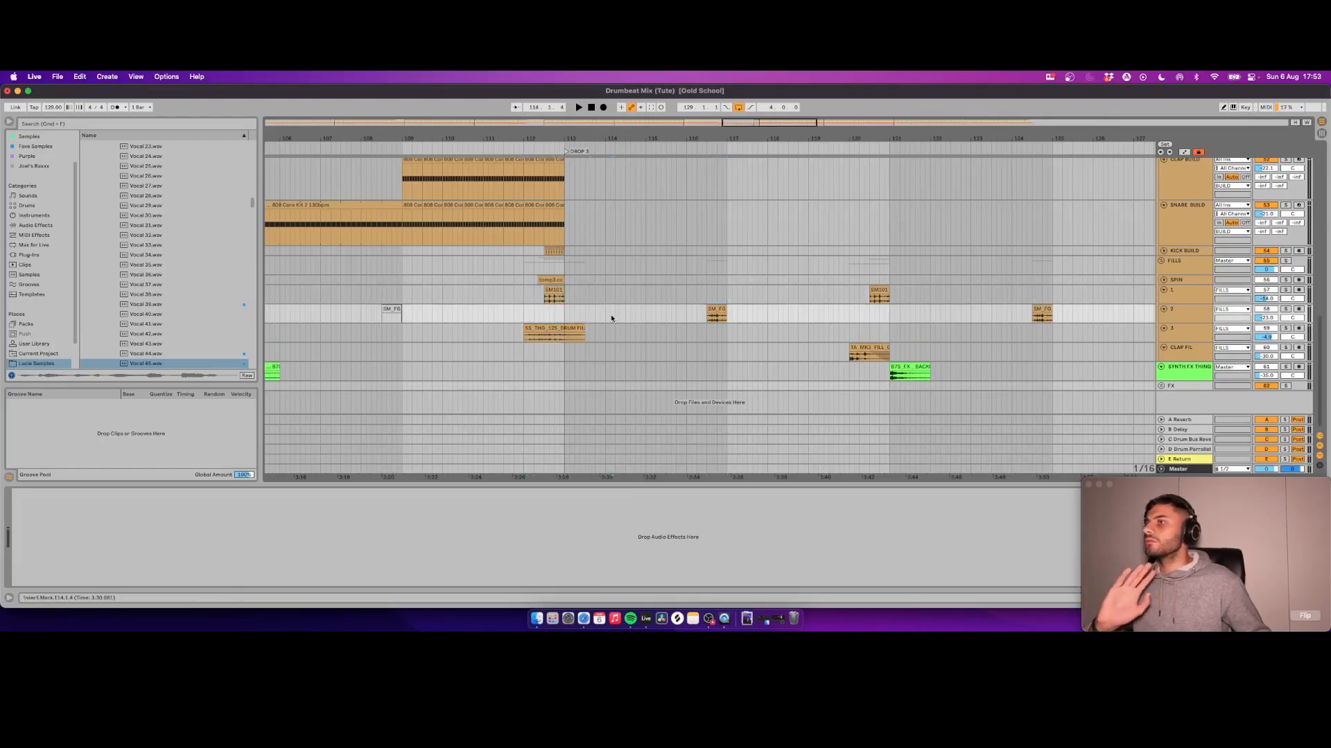
{"action": "scroll", "coordinate": [566, 268], "scroll_direction": "left", "scroll_amount": 3}
{"action": "left_click", "coordinate": [1164, 280]}
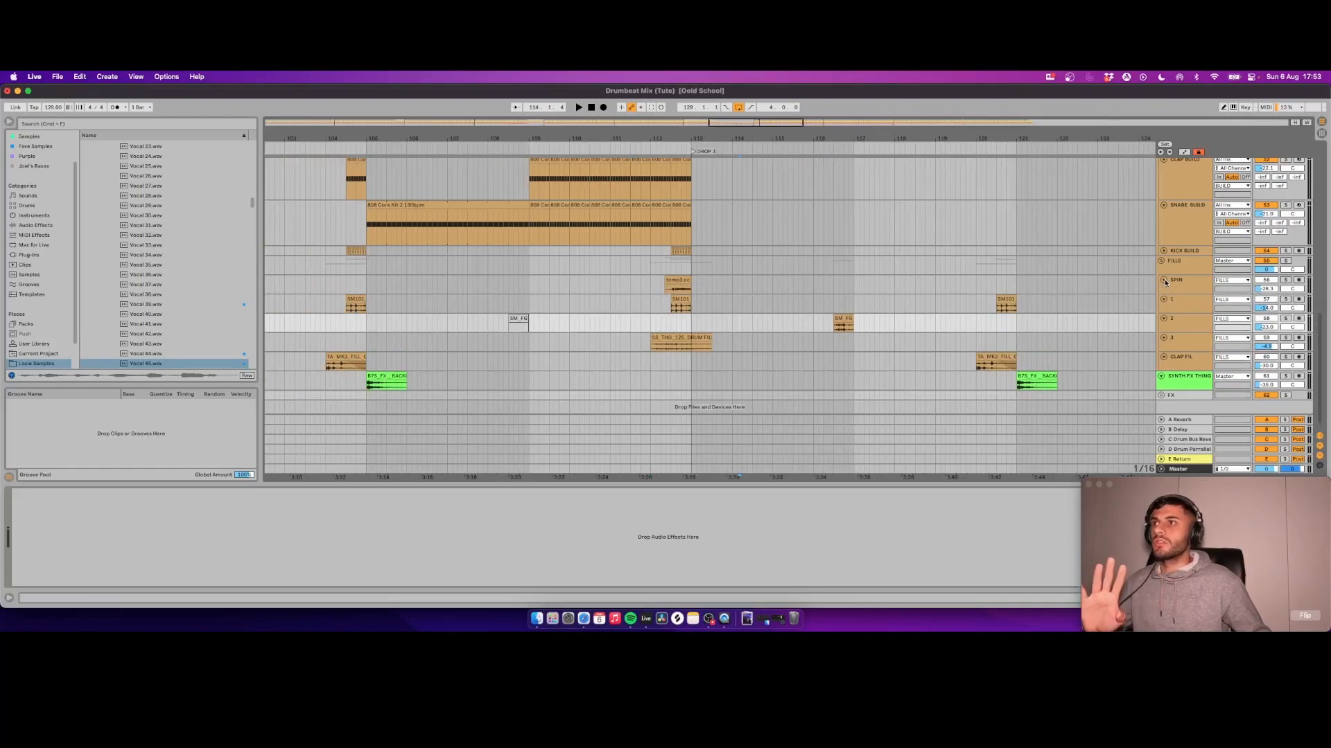
Step: Show the effects chain of the FILLS group
{"action": "scroll", "coordinate": [664, 256], "scroll_direction": "down", "scroll_amount": 1}
{"action": "scroll", "coordinate": [633, 282], "scroll_direction": "left", "scroll_amount": 3}
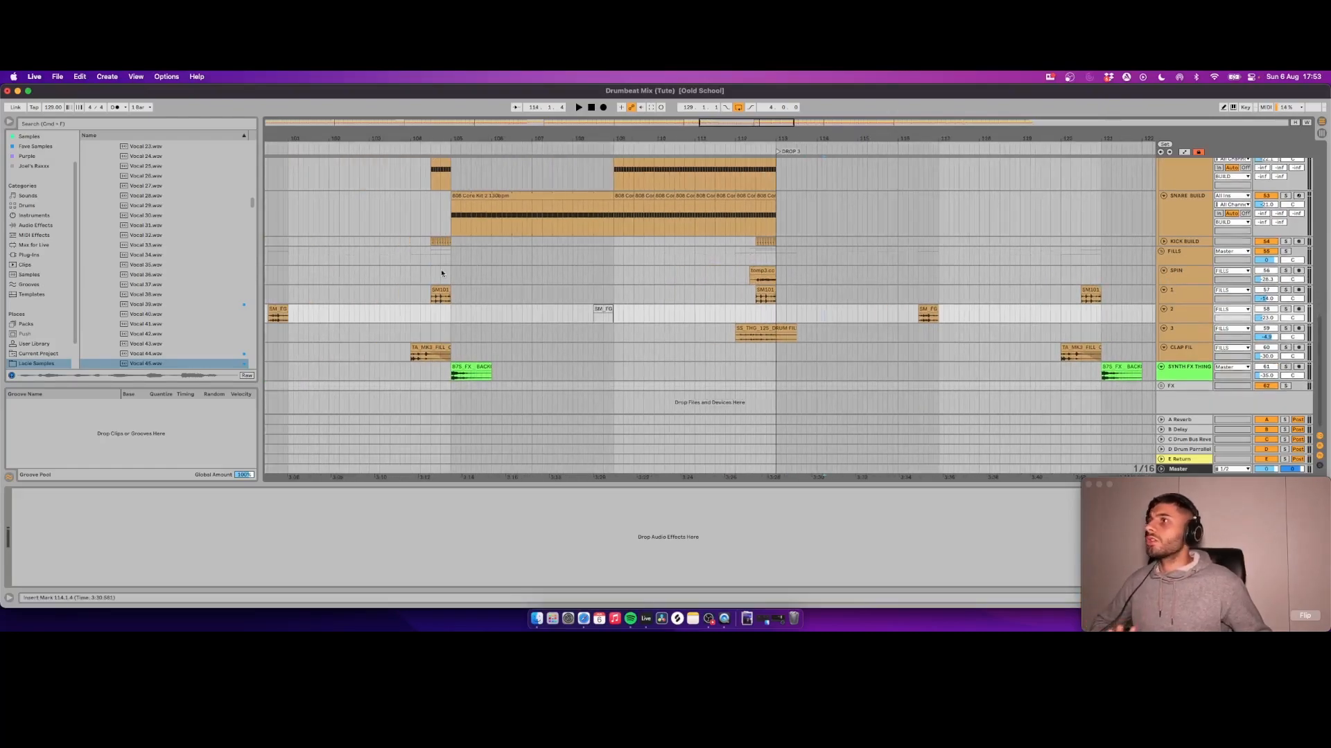
{"action": "left_click", "coordinate": [423, 263]}
{"action": "left_click_drag", "start_coordinate": [431, 263], "coordinate": [476, 263]}
{"action": "left_click", "coordinate": [530, 263]}
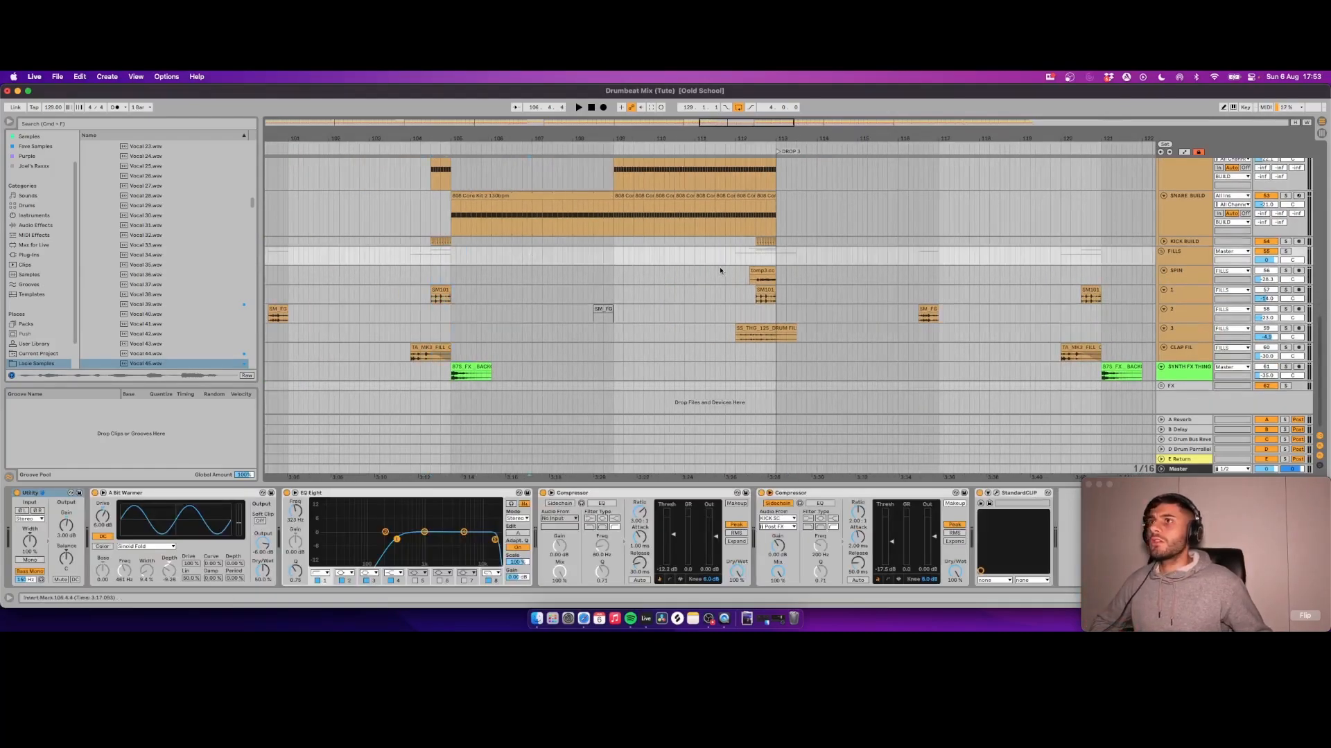
Step: Play the soloed BUILD group from just before bar 105
{"action": "scroll", "coordinate": [720, 268], "scroll_direction": "up", "scroll_amount": 5}
{"action": "left_click", "coordinate": [434, 231]}
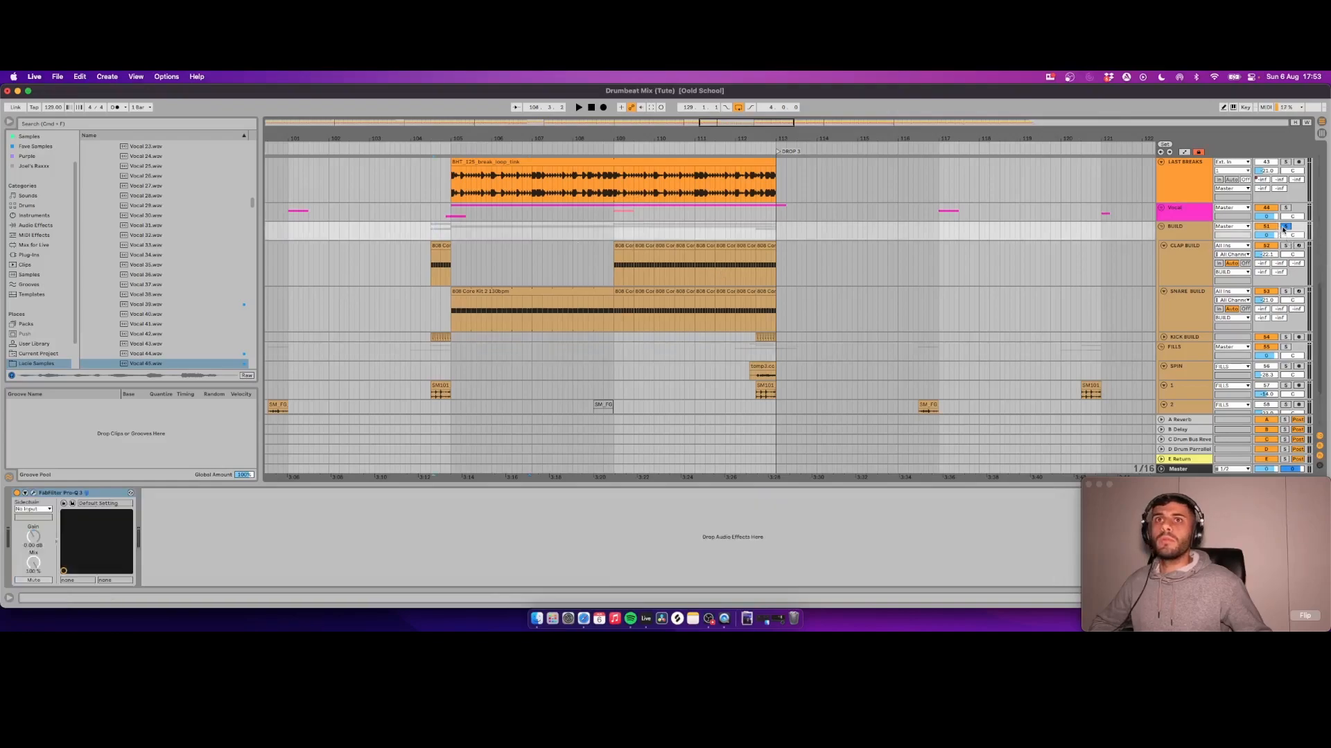
{"action": "scroll", "coordinate": [618, 259], "scroll_direction": "left", "scroll_amount": 3}
{"action": "scroll", "coordinate": [617, 264], "scroll_direction": "down", "scroll_amount": 1}
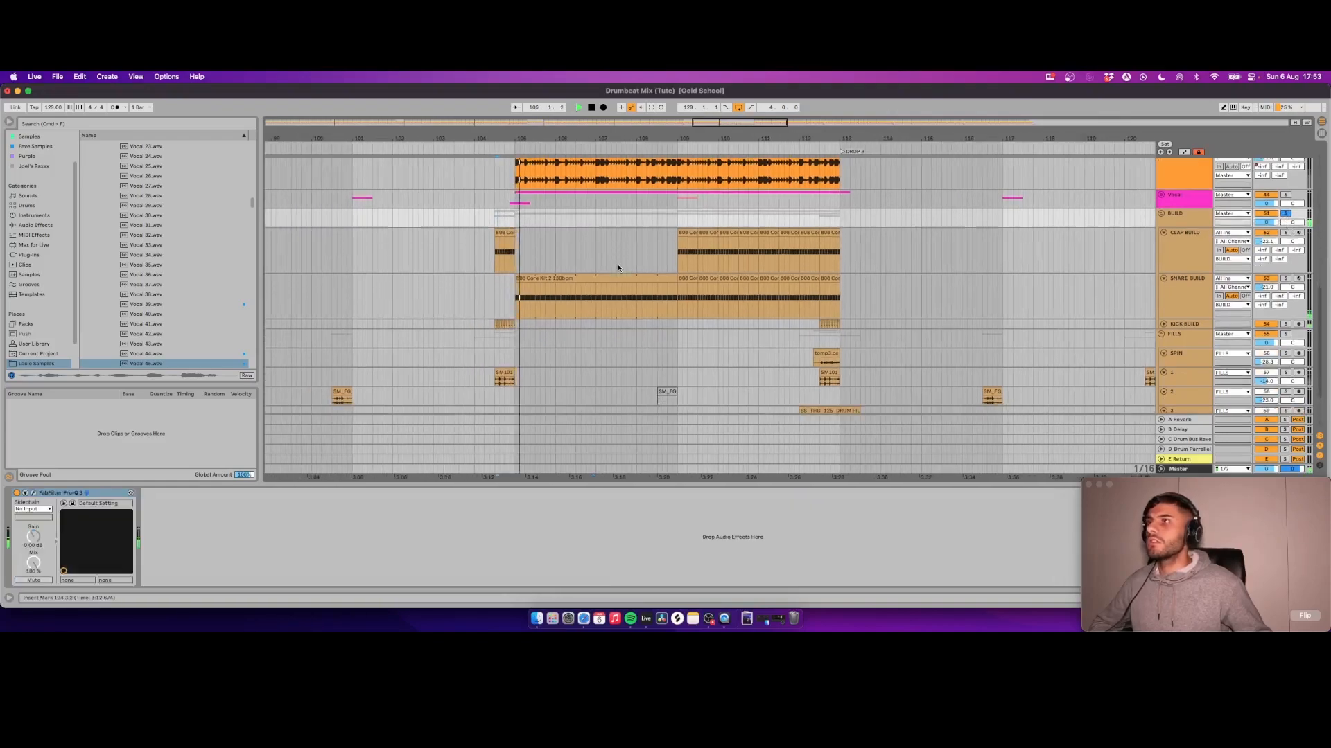
{"action": "scroll", "coordinate": [673, 293], "scroll_direction": "down", "scroll_amount": 1}
{"action": "scroll", "coordinate": [673, 293], "scroll_direction": "right", "scroll_amount": 1}
Step: Unfold the KICK BUILD track and show the CLAP BUILD device chain while the build plays past the drop, and stop playback
{"action": "left_click", "coordinate": [1163, 311]}
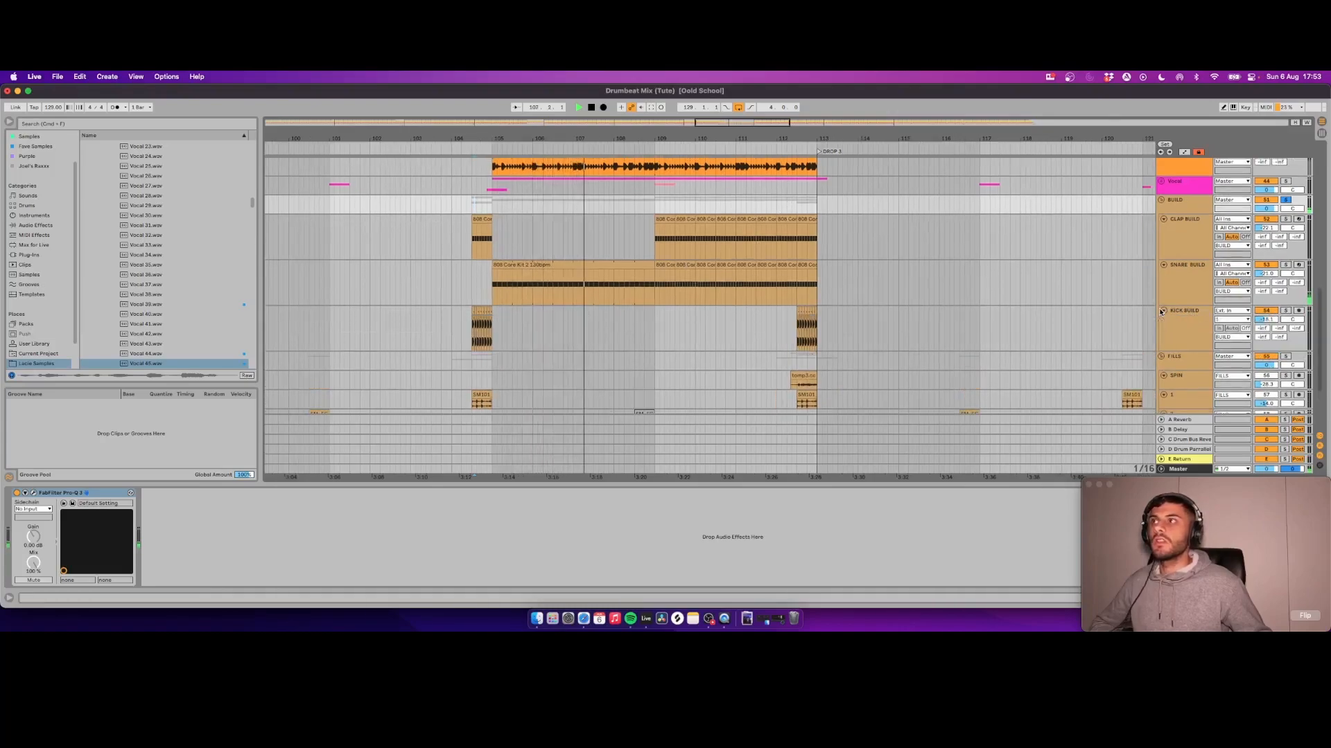
{"action": "left_click", "coordinate": [1176, 228]}
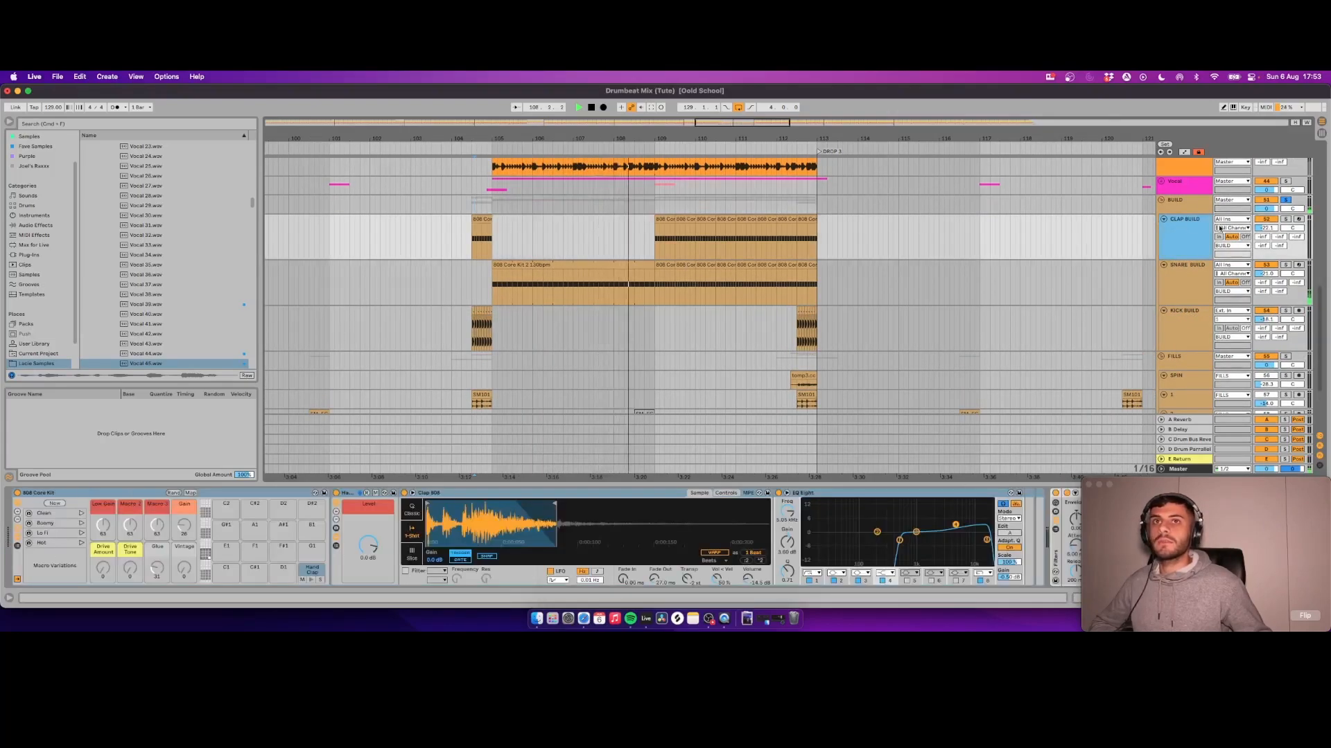
{"action": "scroll", "coordinate": [1227, 277], "scroll_direction": "right", "scroll_amount": 1}
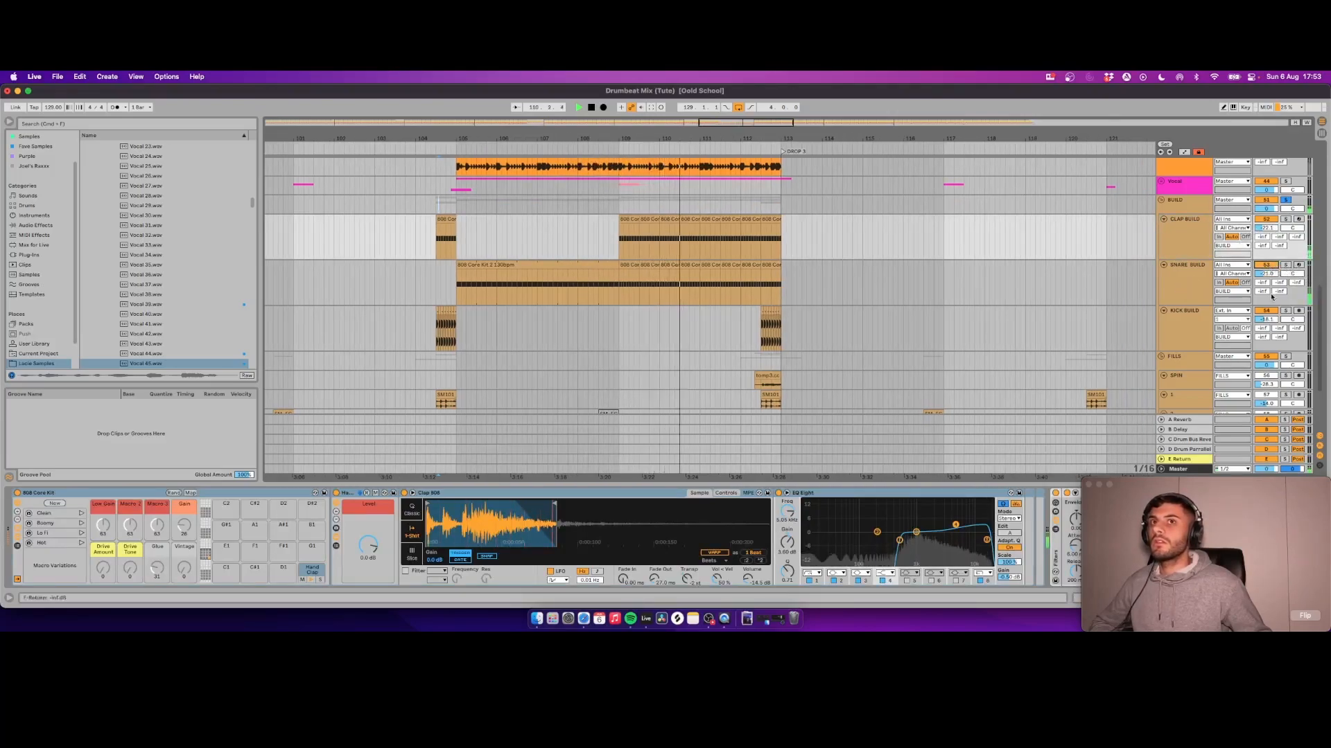
{"action": "scroll", "coordinate": [742, 339], "scroll_direction": "down", "scroll_amount": 3}
{"action": "scroll", "coordinate": [742, 339], "scroll_direction": "right", "scroll_amount": 1}
{"action": "scroll", "coordinate": [742, 298], "scroll_direction": "up", "scroll_amount": 3}
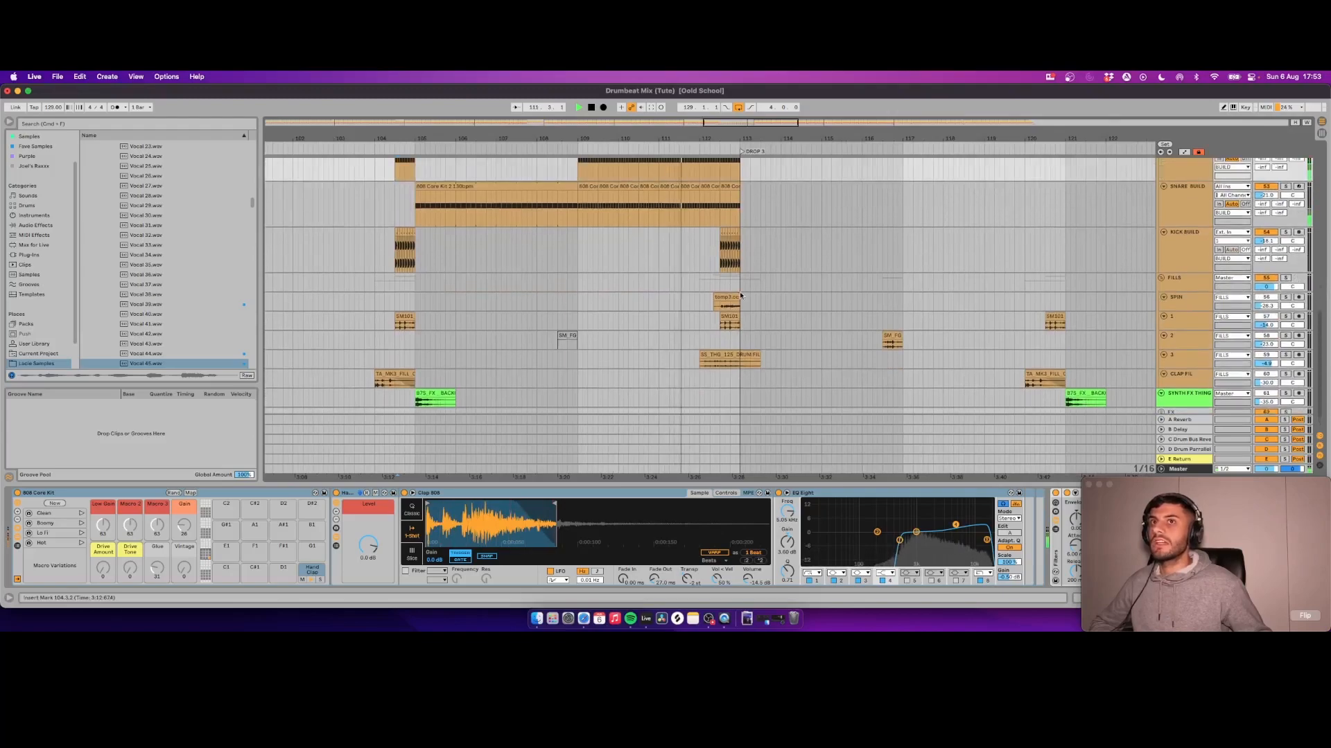
{"action": "scroll", "coordinate": [729, 263], "scroll_direction": "up", "scroll_amount": 2}
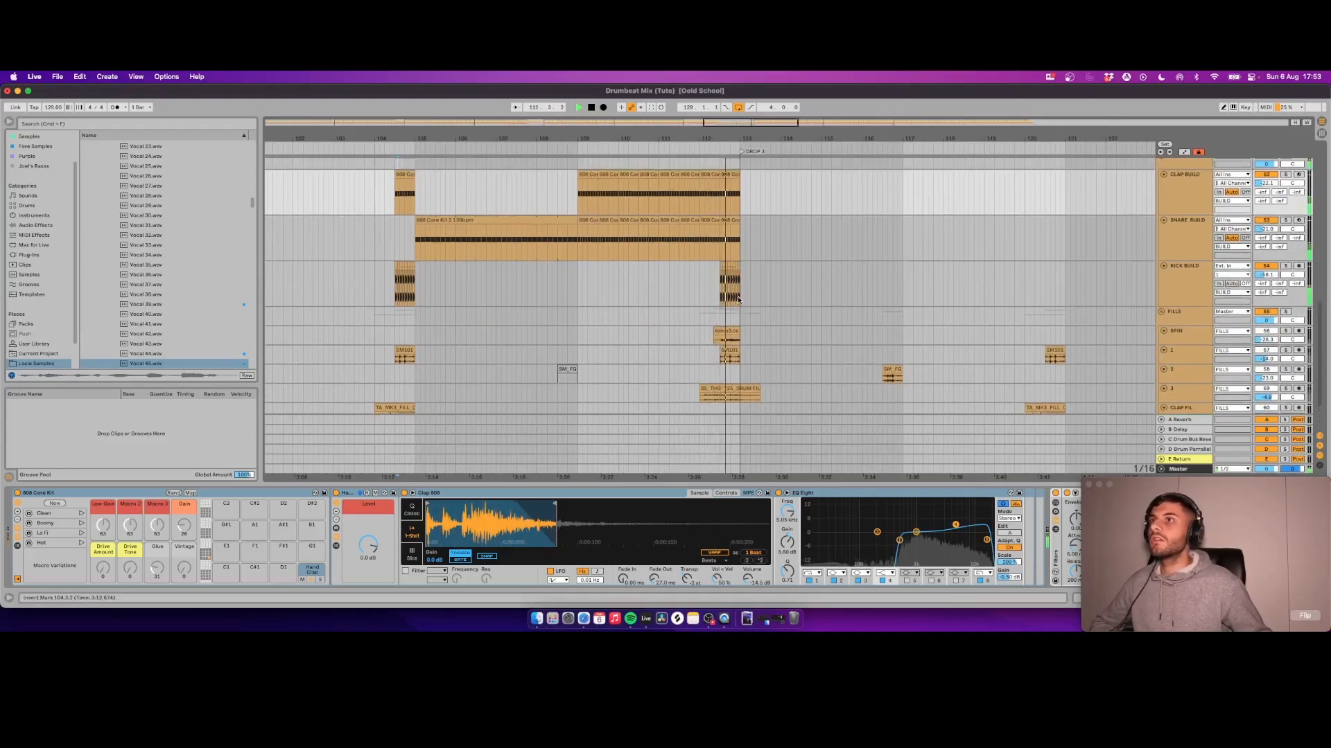
{"action": "scroll", "coordinate": [773, 271], "scroll_direction": "up", "scroll_amount": 2}
{"action": "key", "text": "space"}
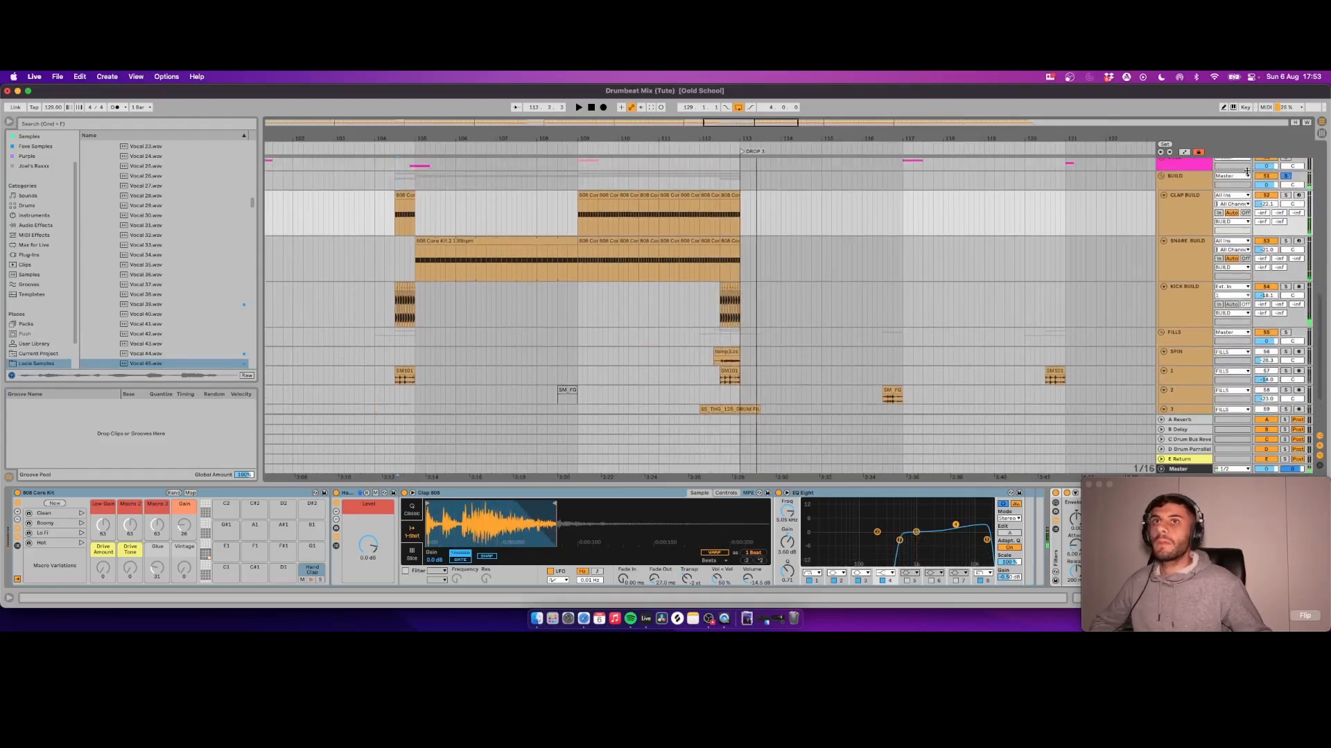
Step: Inspect the FabFilter Pro-Q 3 curve on the BUILD group and close the plug-in window
{"action": "left_click", "coordinate": [1209, 183]}
{"action": "left_click", "coordinate": [32, 492]}
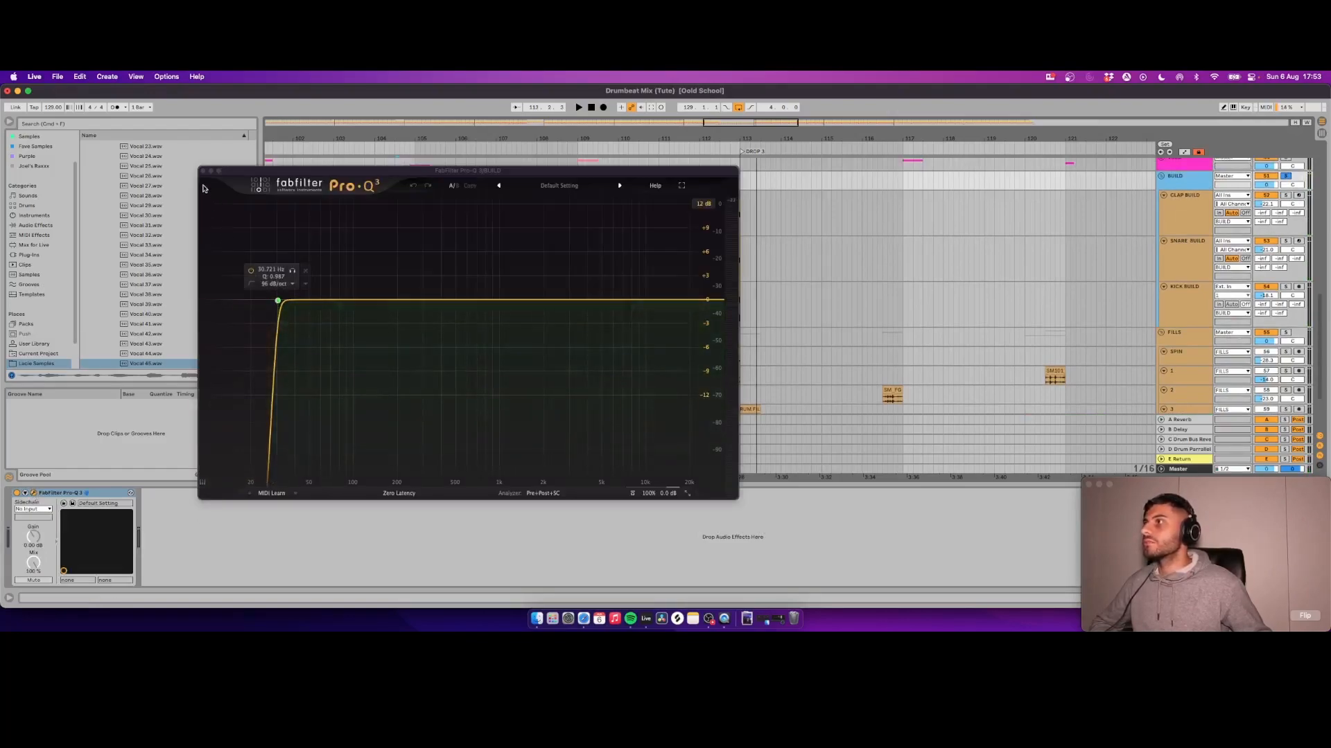
{"action": "left_click", "coordinate": [201, 170]}
Step: Examine the CLAP BUILD effects through the Auto Filters, Utility and A Bit Warmer, and restart playback
{"action": "left_click", "coordinate": [1178, 224]}
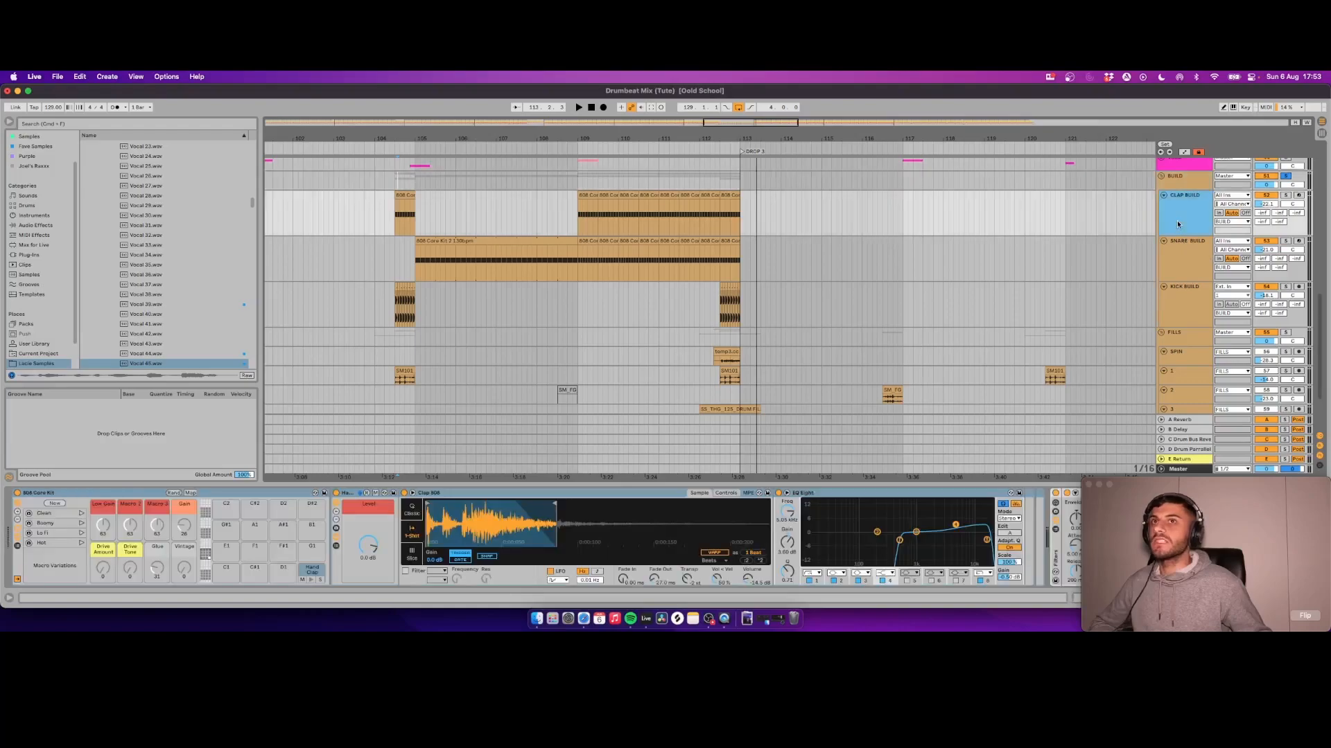
{"action": "scroll", "coordinate": [660, 527], "scroll_direction": "right", "scroll_amount": 10}
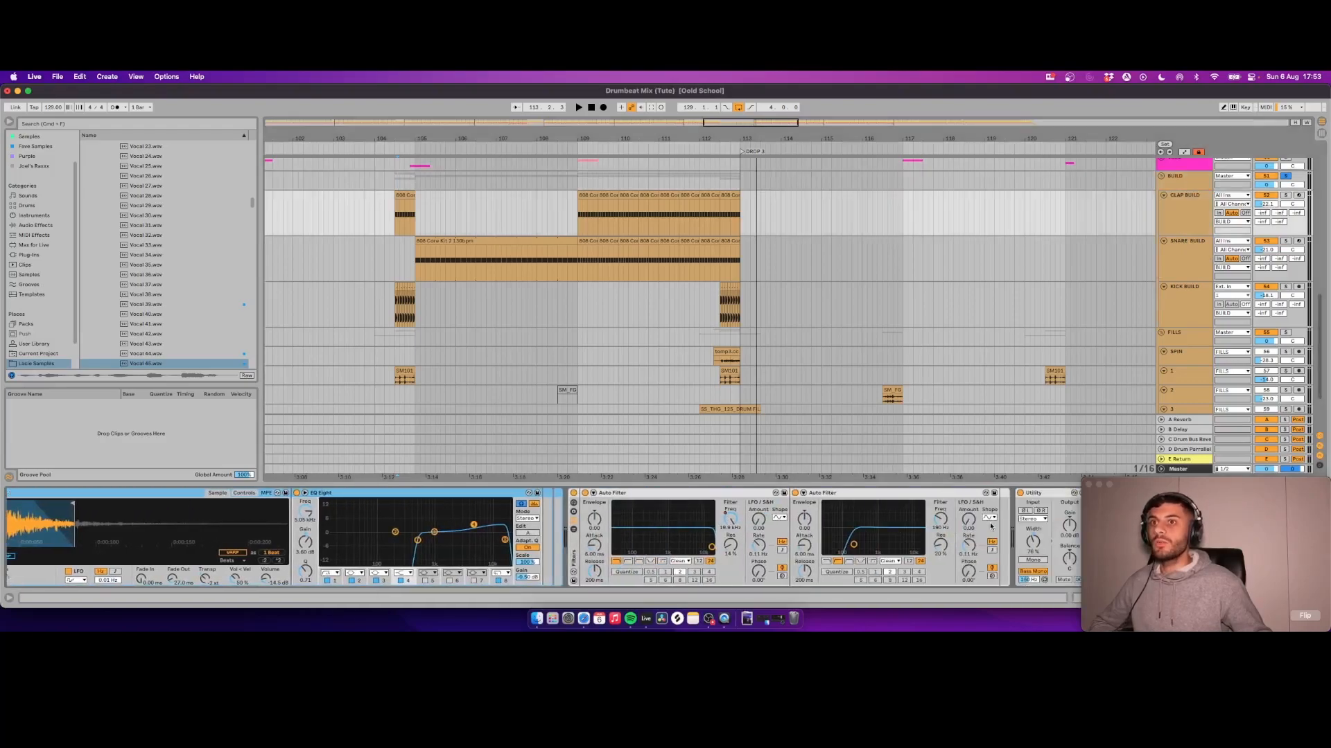
{"action": "scroll", "coordinate": [660, 520], "scroll_direction": "right", "scroll_amount": 1}
{"action": "key", "text": "space"}
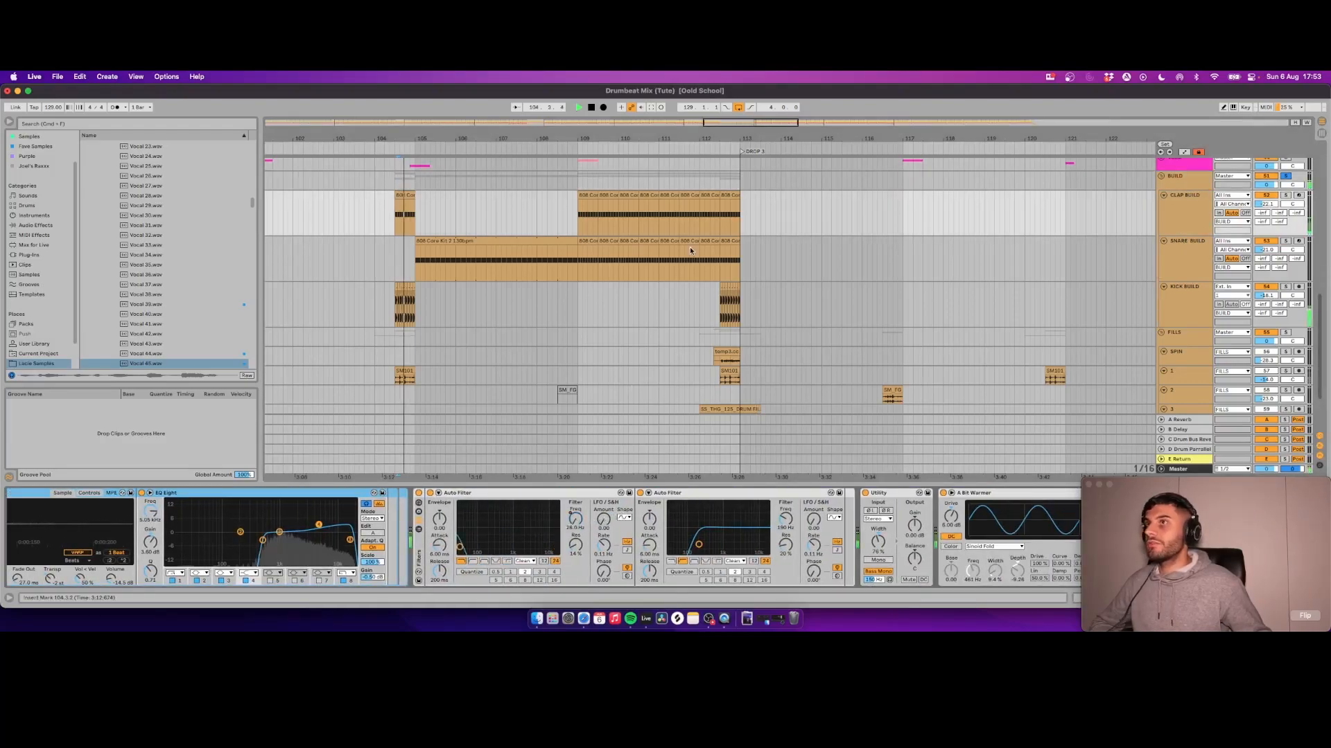
Step: Examine the SNARE BUILD device chain from the EQ Eight to the Compressor while the build plays
{"action": "left_click", "coordinate": [1293, 253]}
{"action": "scroll", "coordinate": [733, 532], "scroll_direction": "right", "scroll_amount": 6}
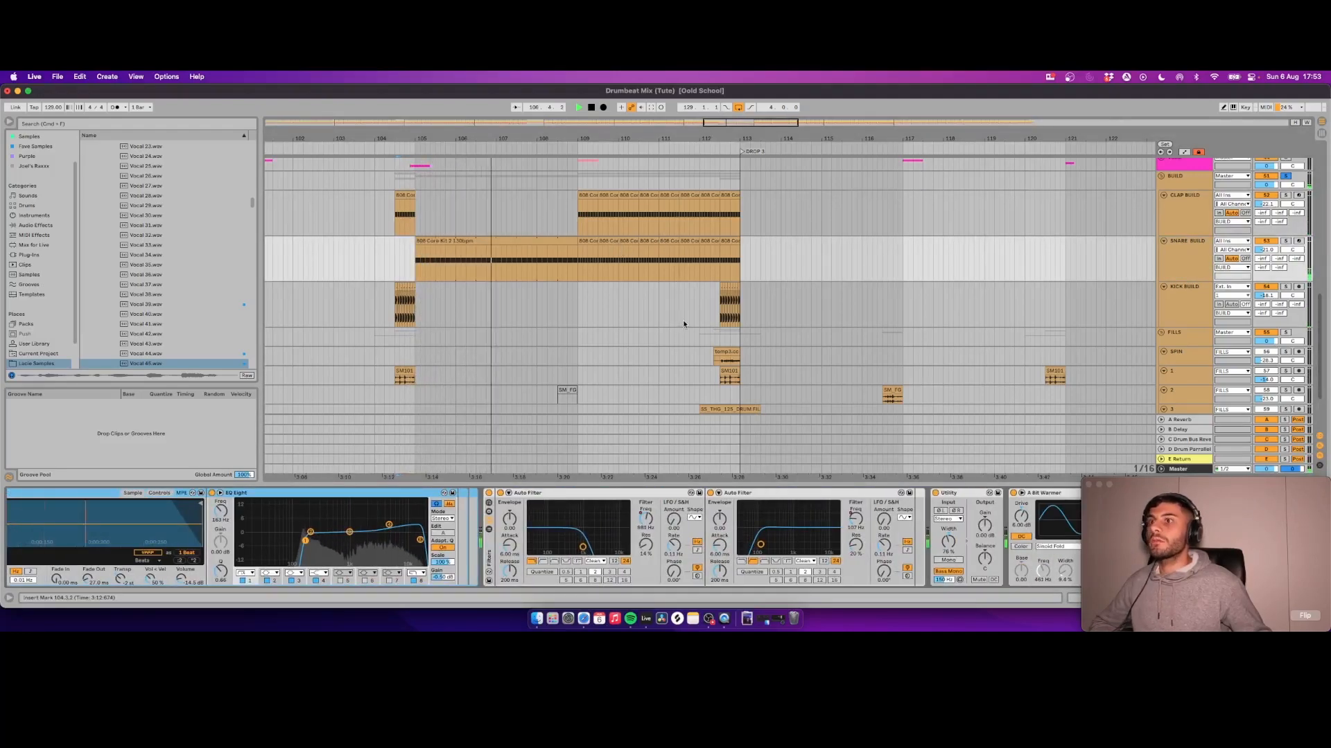
{"action": "scroll", "coordinate": [683, 319], "scroll_direction": "right", "scroll_amount": 2}
{"action": "scroll", "coordinate": [952, 508], "scroll_direction": "right", "scroll_amount": 3}
{"action": "scroll", "coordinate": [953, 507], "scroll_direction": "right", "scroll_amount": 6}
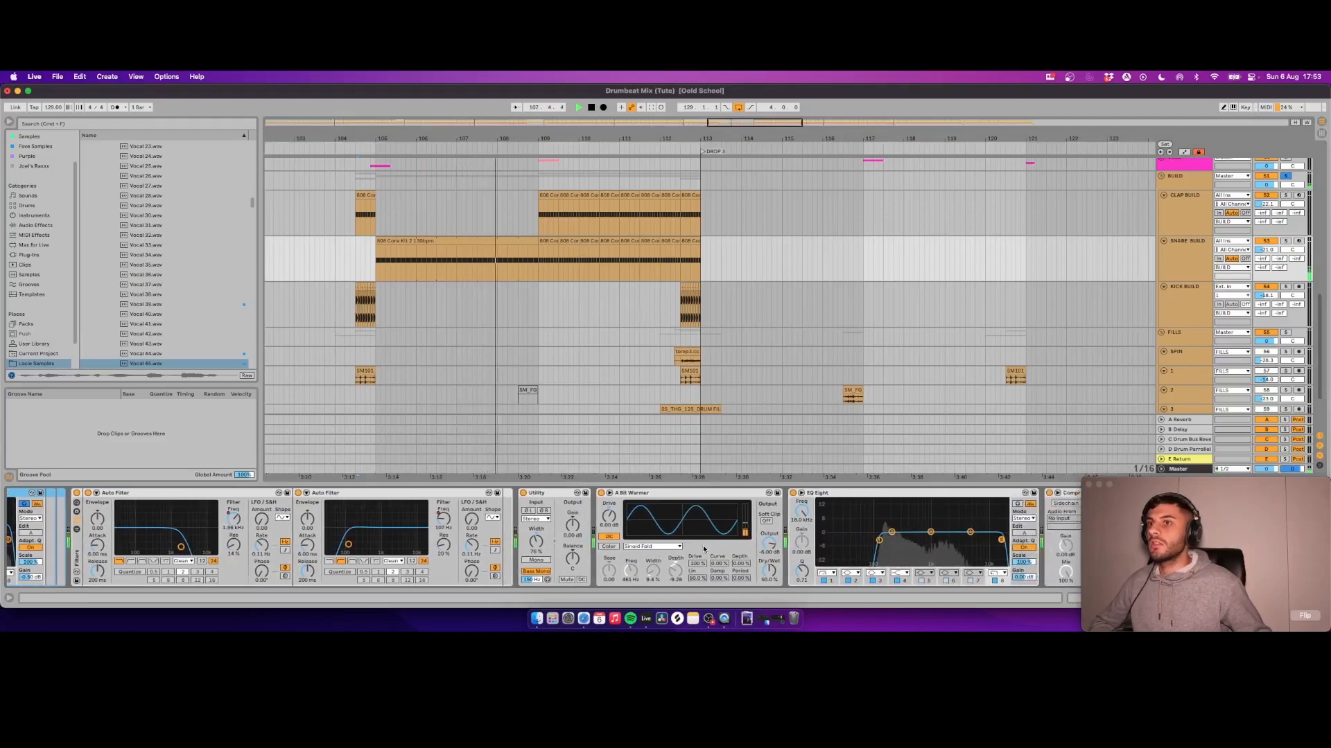
{"action": "scroll", "coordinate": [820, 562], "scroll_direction": "right", "scroll_amount": 3}
{"action": "mouse_move", "coordinate": [1185, 538]}
{"action": "left_mouse_down"}
{"action": "mouse_move", "coordinate": [1168, 309]}
{"action": "mouse_move", "coordinate": [1180, 538]}
{"action": "mouse_move", "coordinate": [1110, 220]}
{"action": "mouse_move", "coordinate": [1161, 540]}
{"action": "left_mouse_up"}
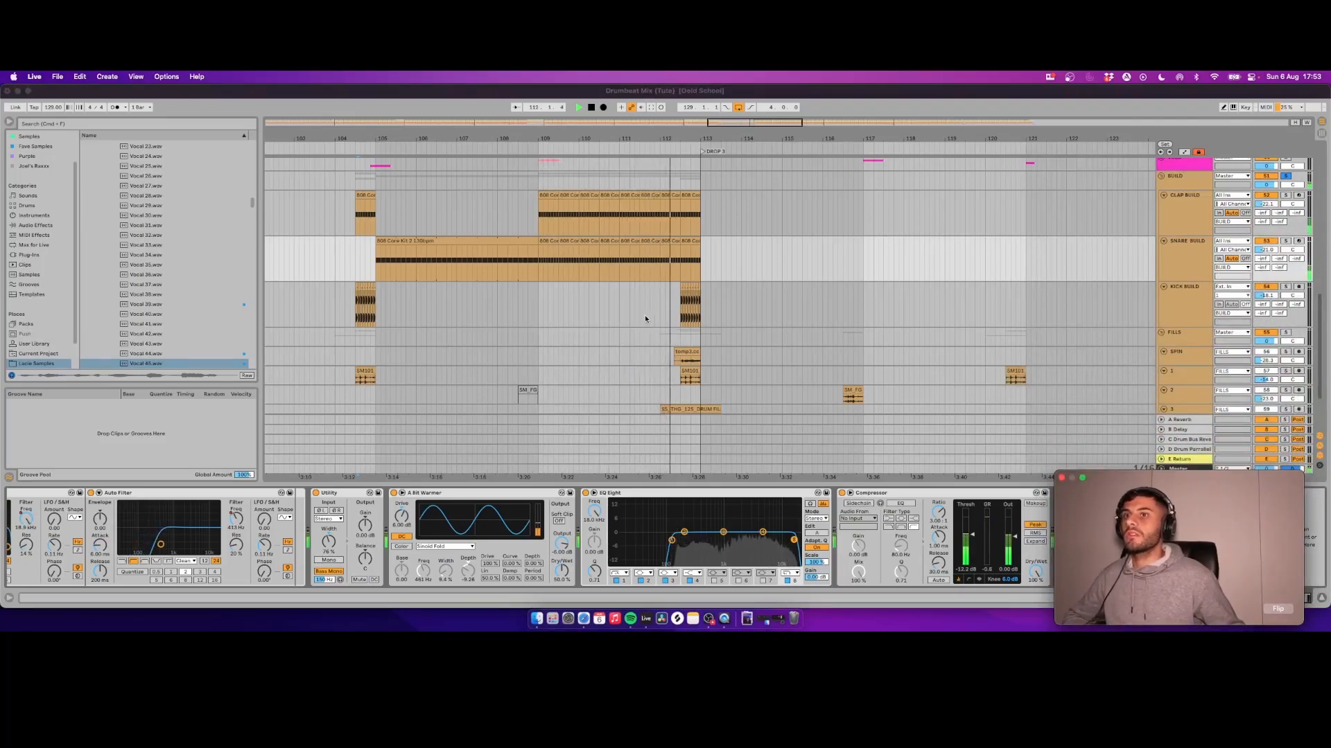
Step: Stop playback and compare the device chains of the SNARE BUILD and KICK BUILD tracks
{"action": "scroll", "coordinate": [607, 273], "scroll_direction": "left", "scroll_amount": 2}
{"action": "scroll", "coordinate": [610, 277], "scroll_direction": "down", "scroll_amount": 3}
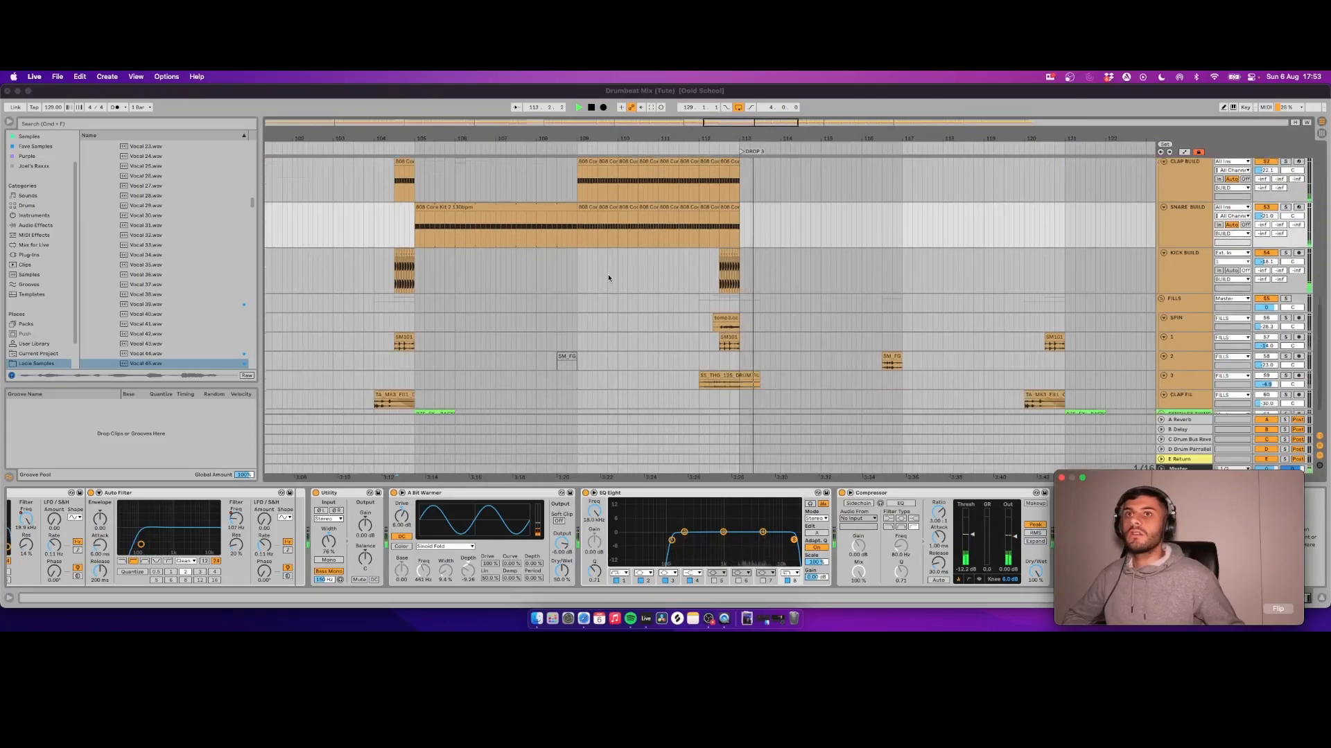
{"action": "left_click", "coordinate": [585, 215]}
{"action": "left_click", "coordinate": [601, 208]}
{"action": "key", "text": "space"}
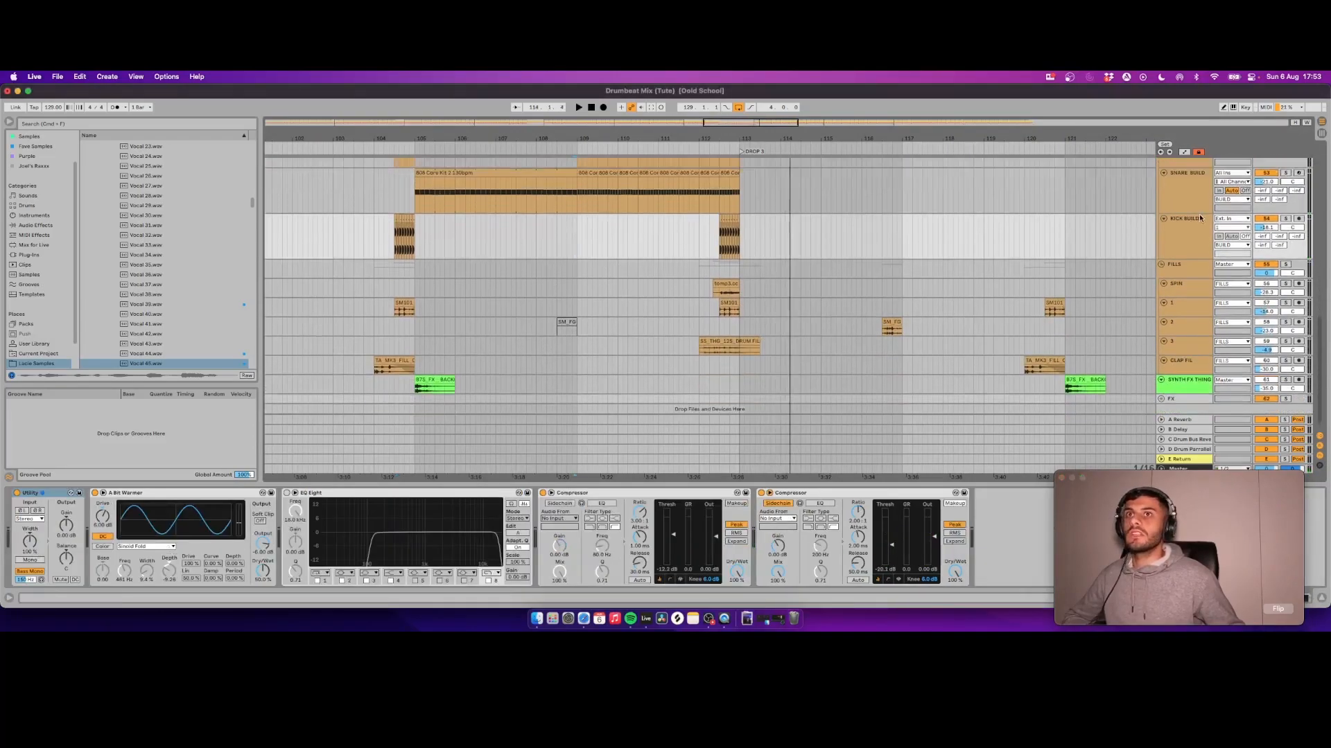
{"action": "left_click", "coordinate": [1181, 190]}
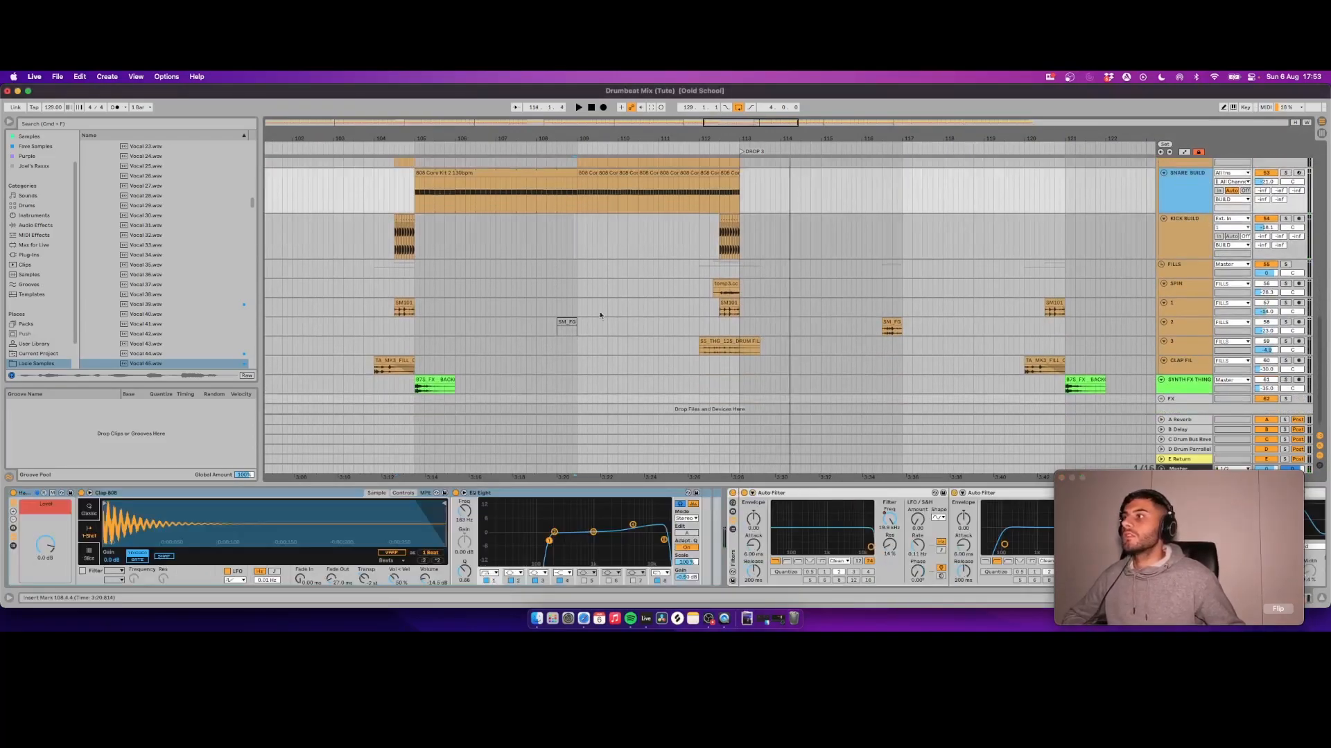
{"action": "left_click", "coordinate": [1179, 226]}
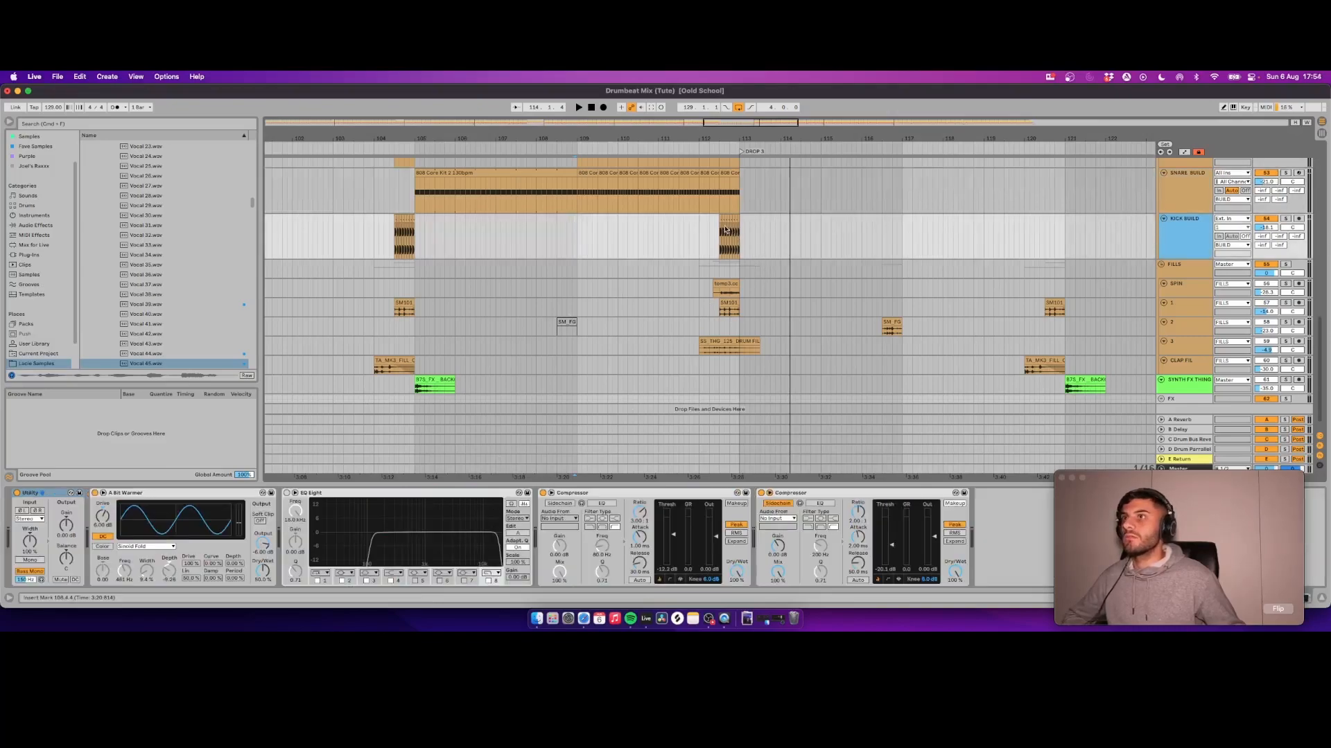
Step: Audition the KICK BUILD track on its own just before the drop, and remove its solo
{"action": "left_click", "coordinate": [1286, 219]}
{"action": "left_click", "coordinate": [584, 236]}
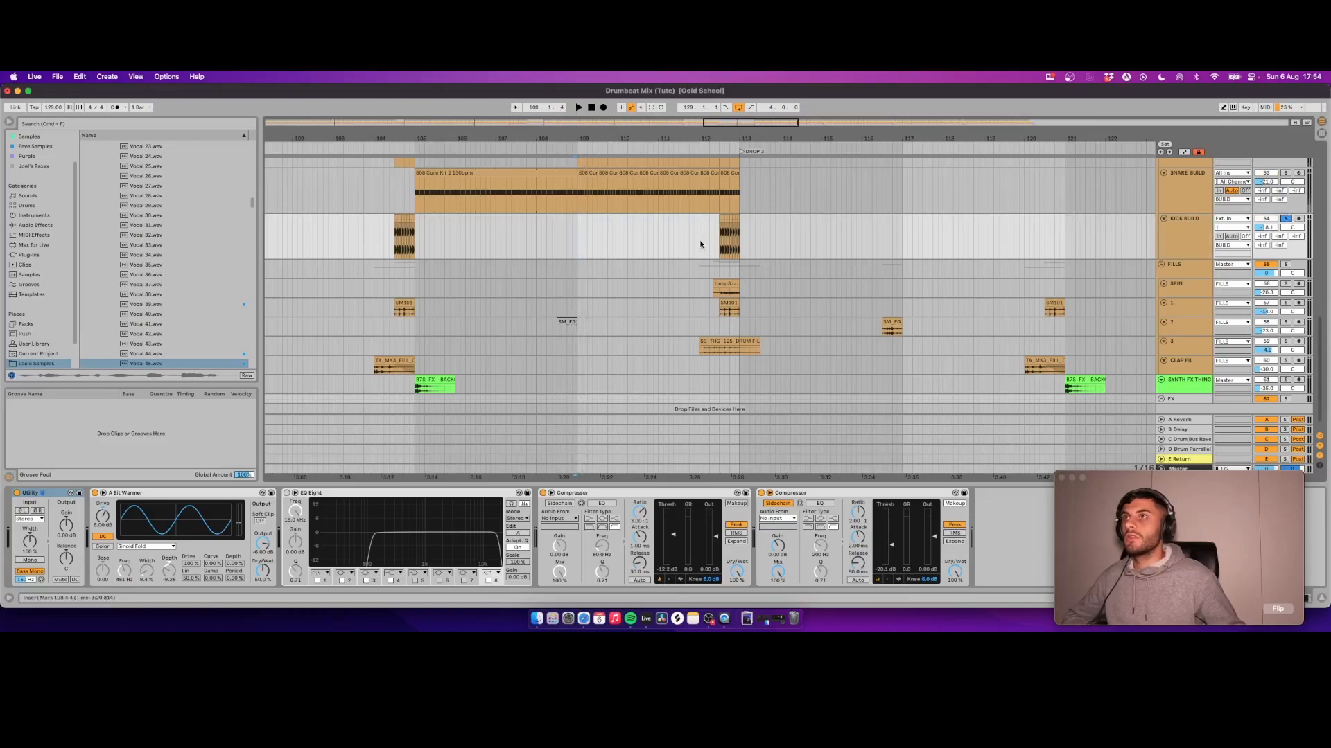
{"action": "scroll", "coordinate": [694, 244], "scroll_direction": "left", "scroll_amount": 2}
{"action": "key", "text": "space"}
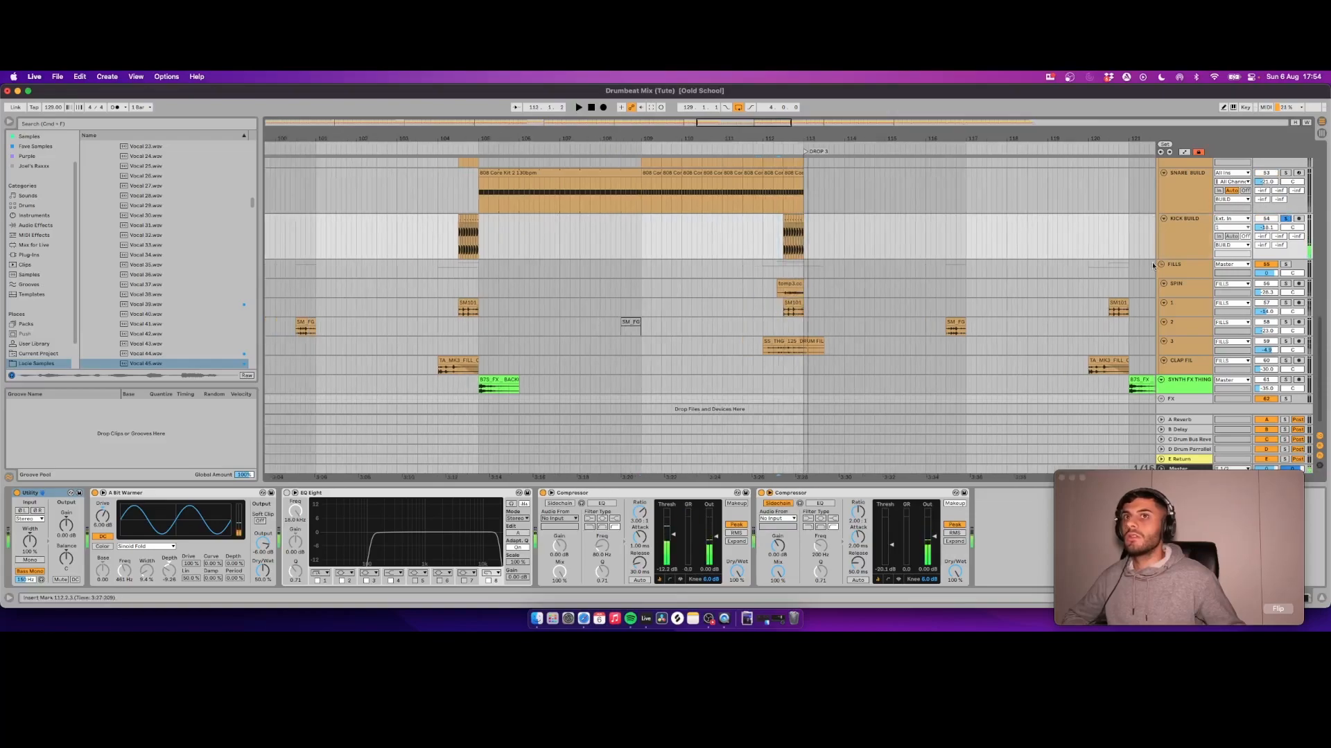
{"action": "left_click", "coordinate": [1285, 219]}
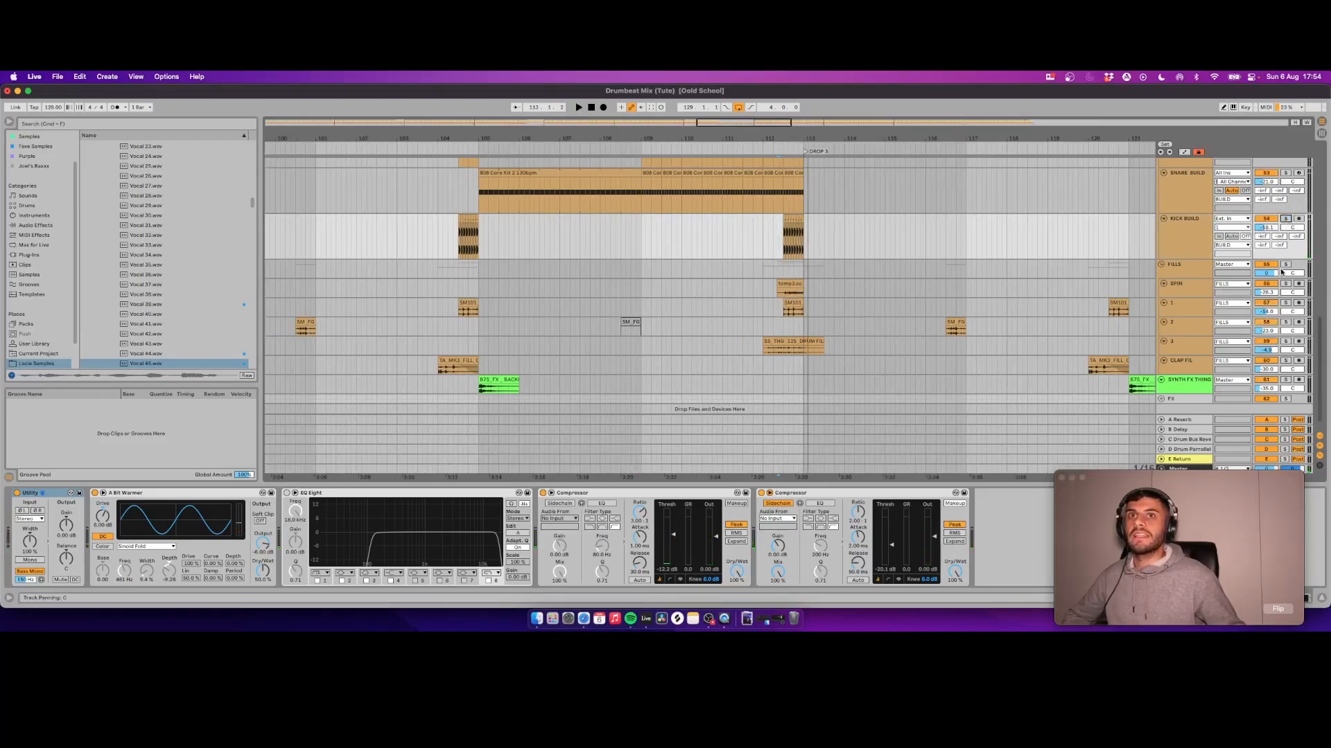
Step: Solo the FILLS group and play it from just before bar 105
{"action": "scroll", "coordinate": [450, 287], "scroll_direction": "left", "scroll_amount": 2}
{"action": "left_click_drag", "start_coordinate": [491, 139], "coordinate": [491, 118]}
{"action": "left_click", "coordinate": [482, 271]}
{"action": "key", "text": "space"}
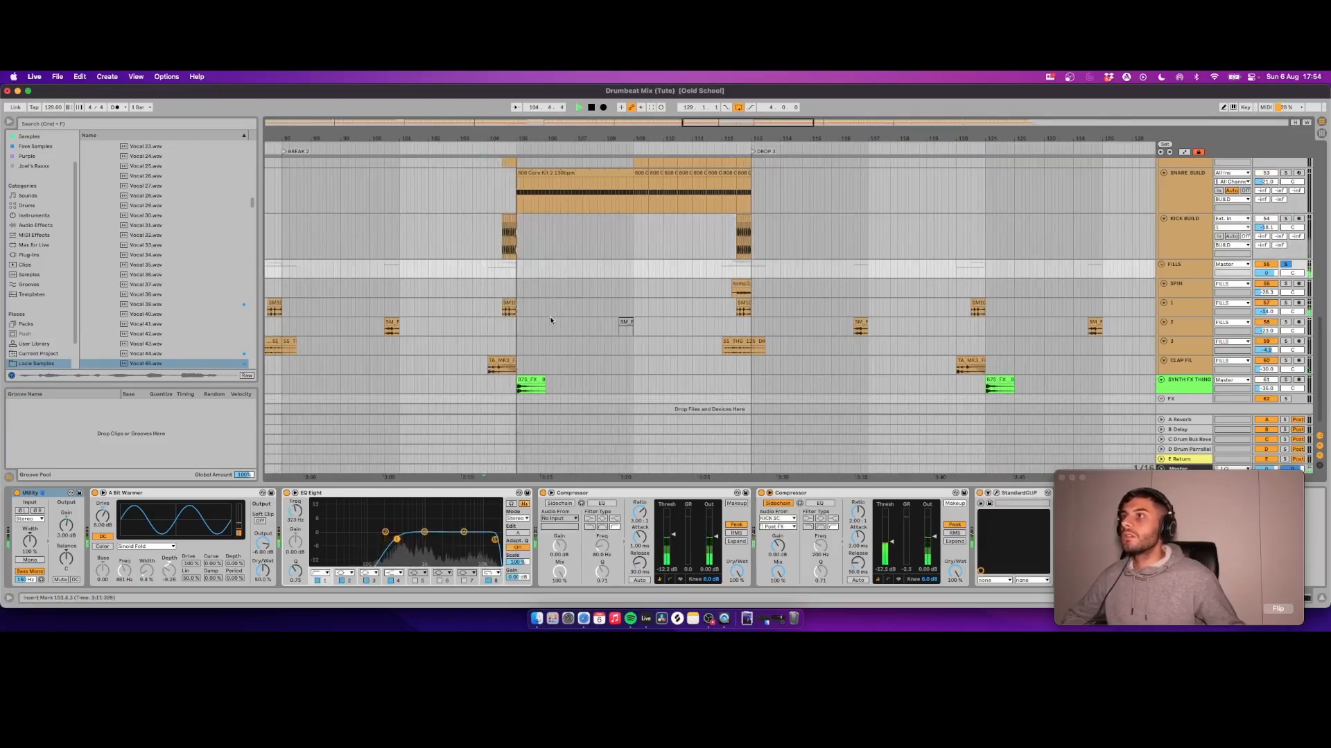
Step: Restart playback of the soloed fills from just before bar 112, and stop it after the fills leading into the drop
{"action": "scroll", "coordinate": [553, 313], "scroll_direction": "down", "scroll_amount": 1}
{"action": "left_click", "coordinate": [727, 257]}
{"action": "key", "text": "space"}
{"action": "key", "text": "space"}
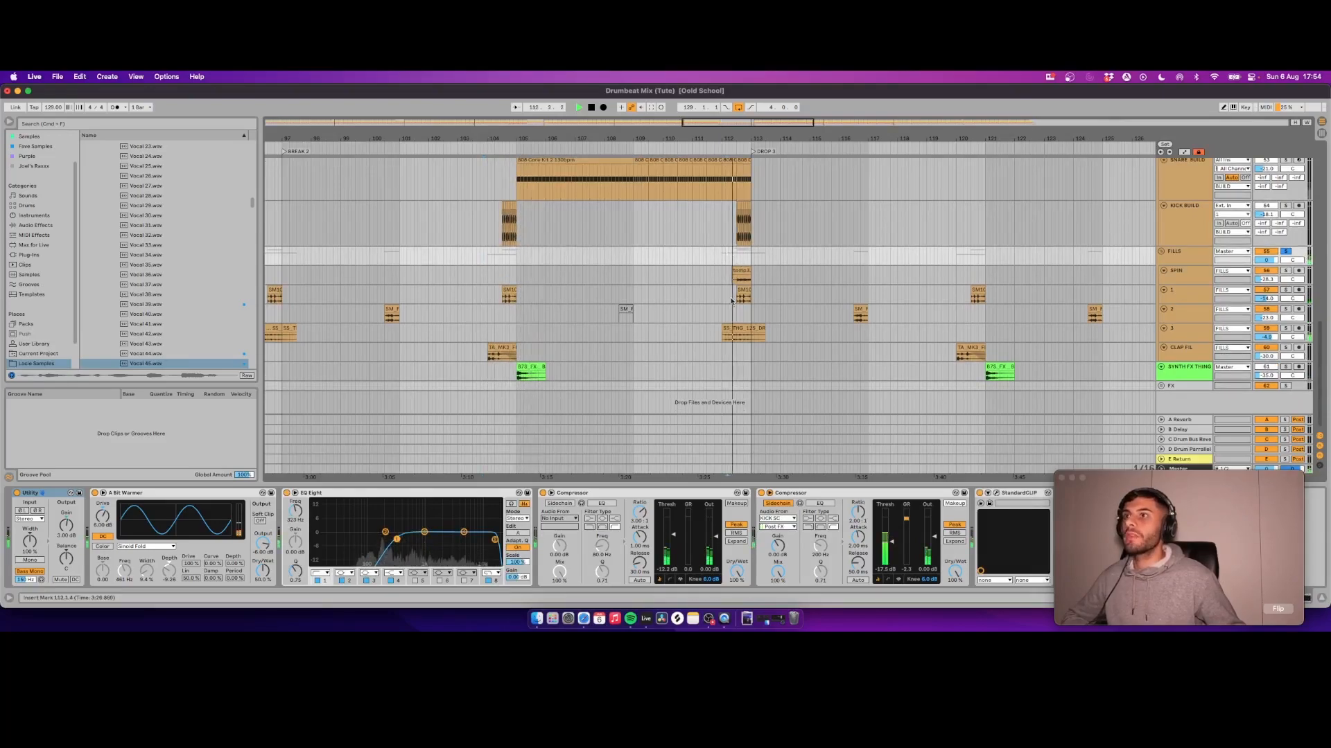
{"action": "scroll", "coordinate": [736, 305], "scroll_direction": "right", "scroll_amount": 3}
{"action": "key", "text": "space"}
Step: Trim the start of the SPIN track's record-scratch clip to 112.3.1, in line with the clip on fill track 1
{"action": "left_click_drag", "start_coordinate": [662, 143], "coordinate": [662, 248]}
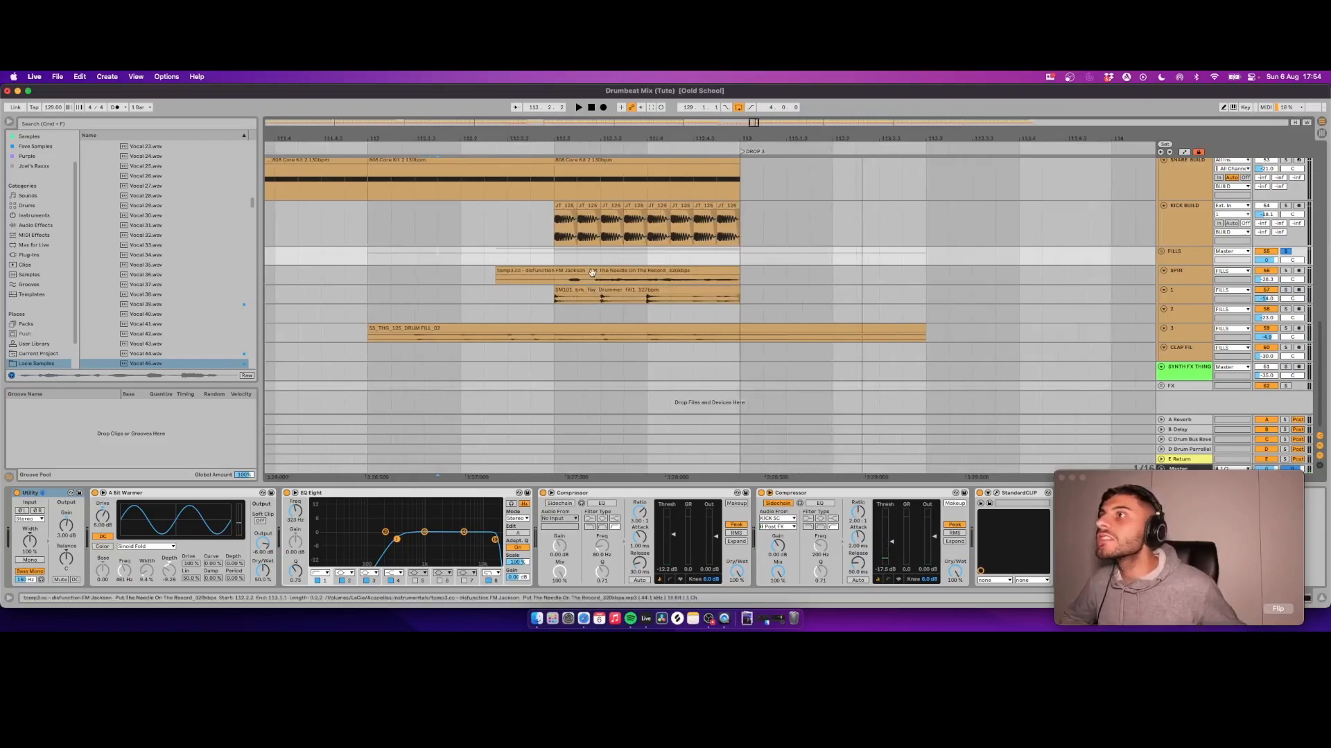
{"action": "left_click", "coordinate": [592, 270]}
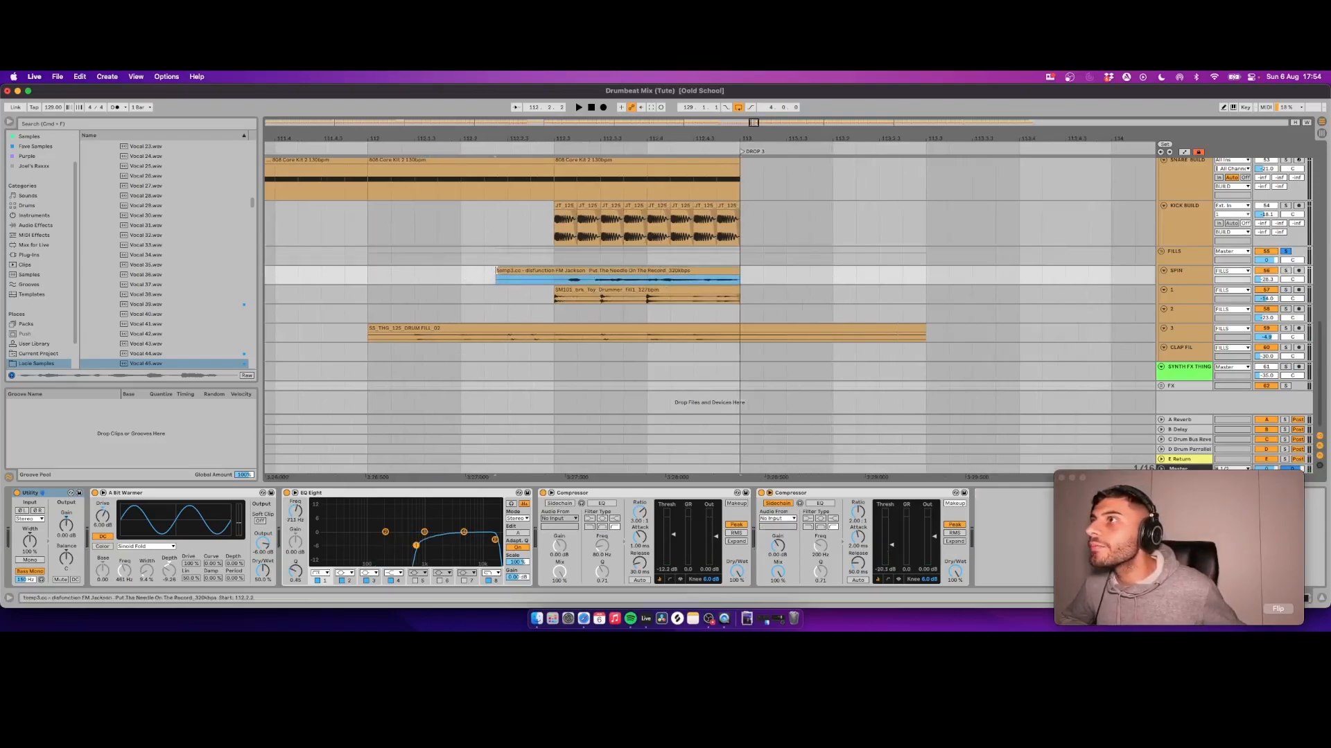
{"action": "left_click_drag", "start_coordinate": [496, 270], "coordinate": [553, 275]}
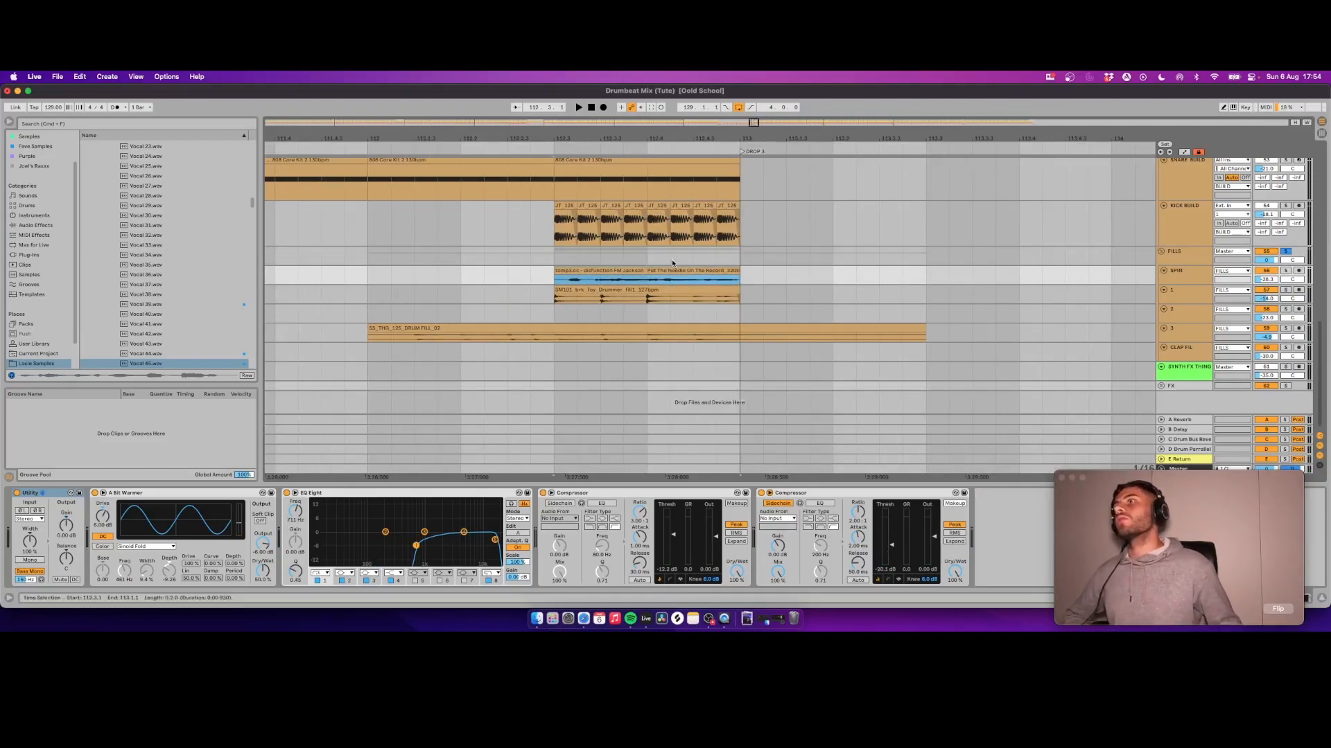
{"action": "left_click", "coordinate": [540, 258]}
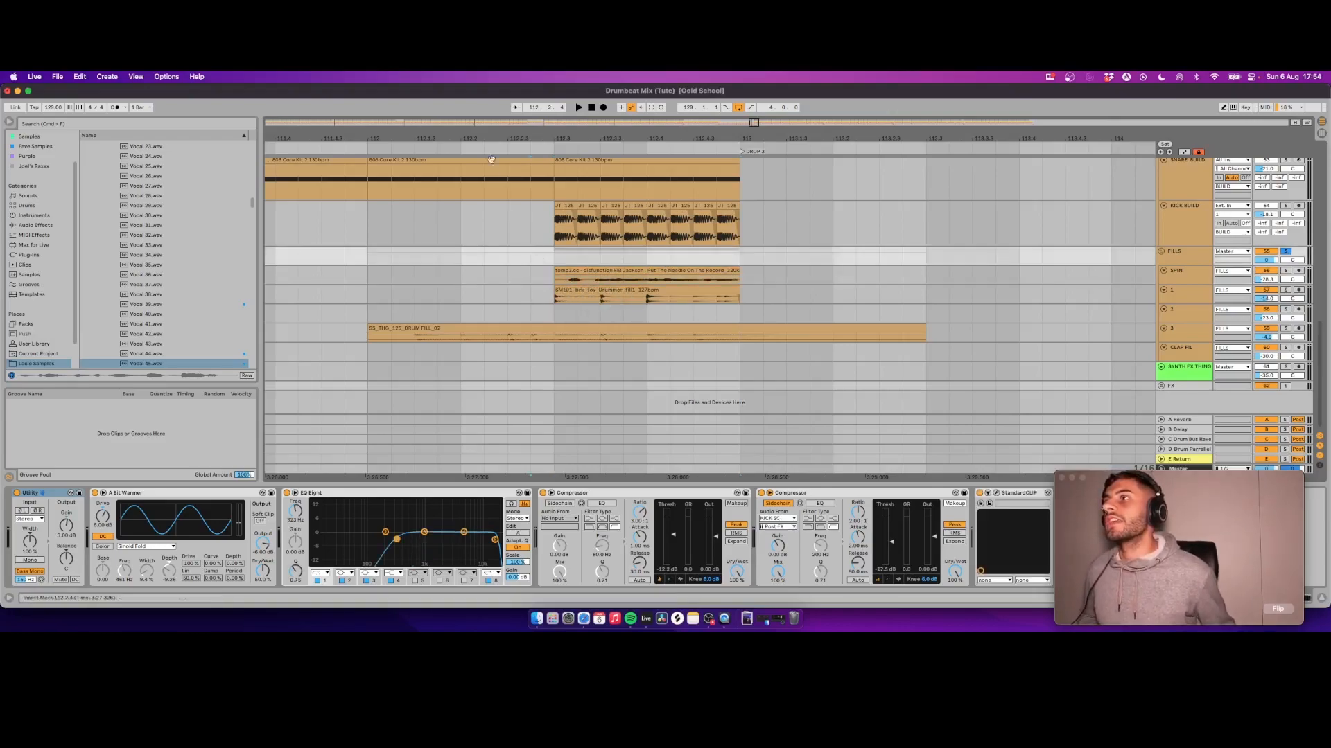
Step: Audition the trimmed SPIN clip with the other fills from just before bar 112 into the drop
{"action": "left_click_drag", "start_coordinate": [492, 136], "coordinate": [492, 107]}
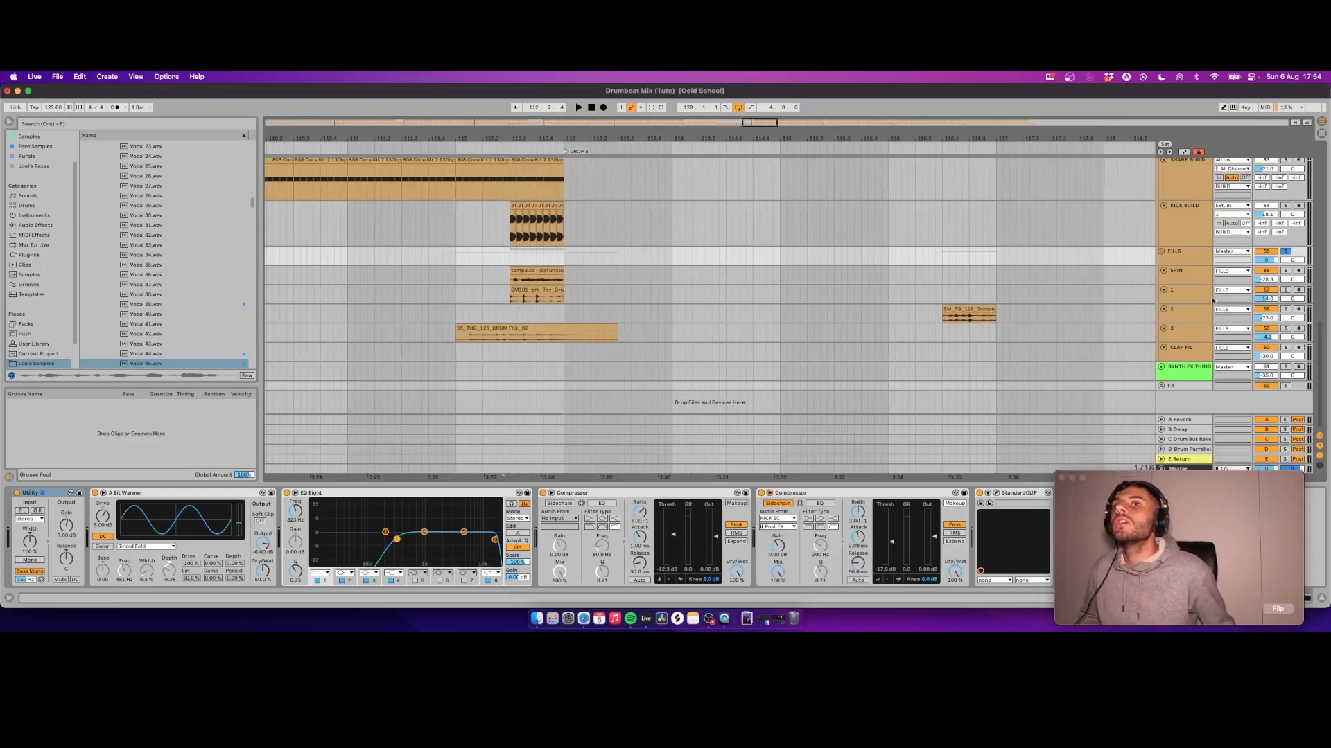
{"action": "key", "text": "space"}
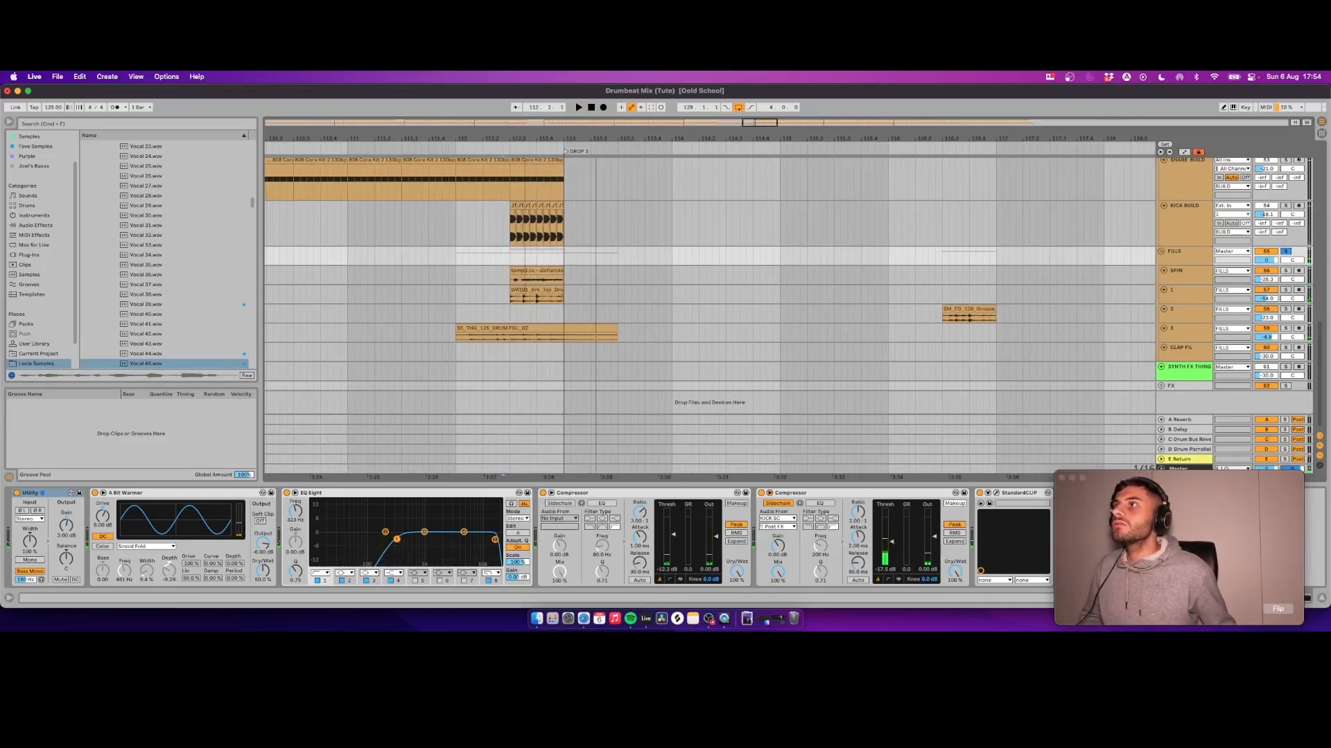
{"action": "left_click_drag", "start_coordinate": [524, 136], "coordinate": [524, 127]}
{"action": "left_click", "coordinate": [471, 261]}
{"action": "key", "text": "space"}
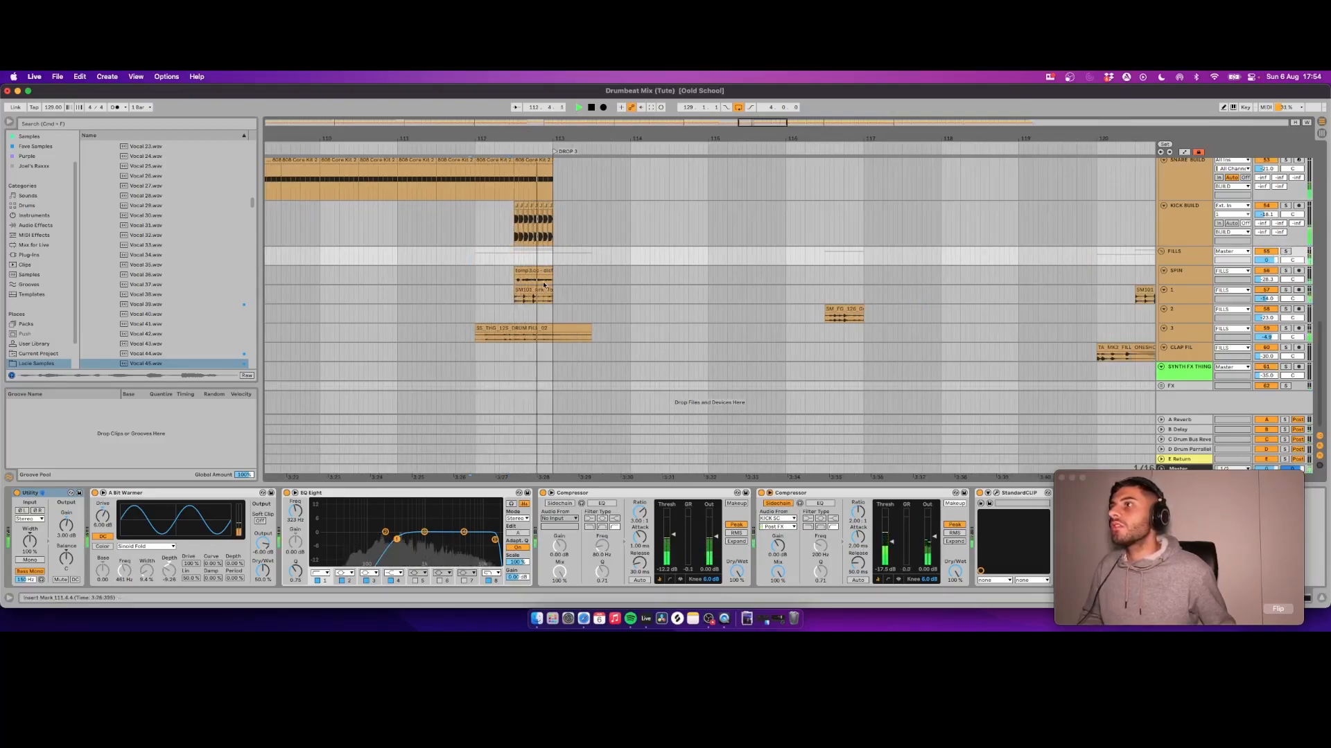
{"action": "key", "text": "space"}
Step: Play the soloed fills through the drop, and set the insert marker on the SPIN track shortly before the bar 117 fill
{"action": "left_click_drag", "start_coordinate": [462, 146], "coordinate": [461, 141]}
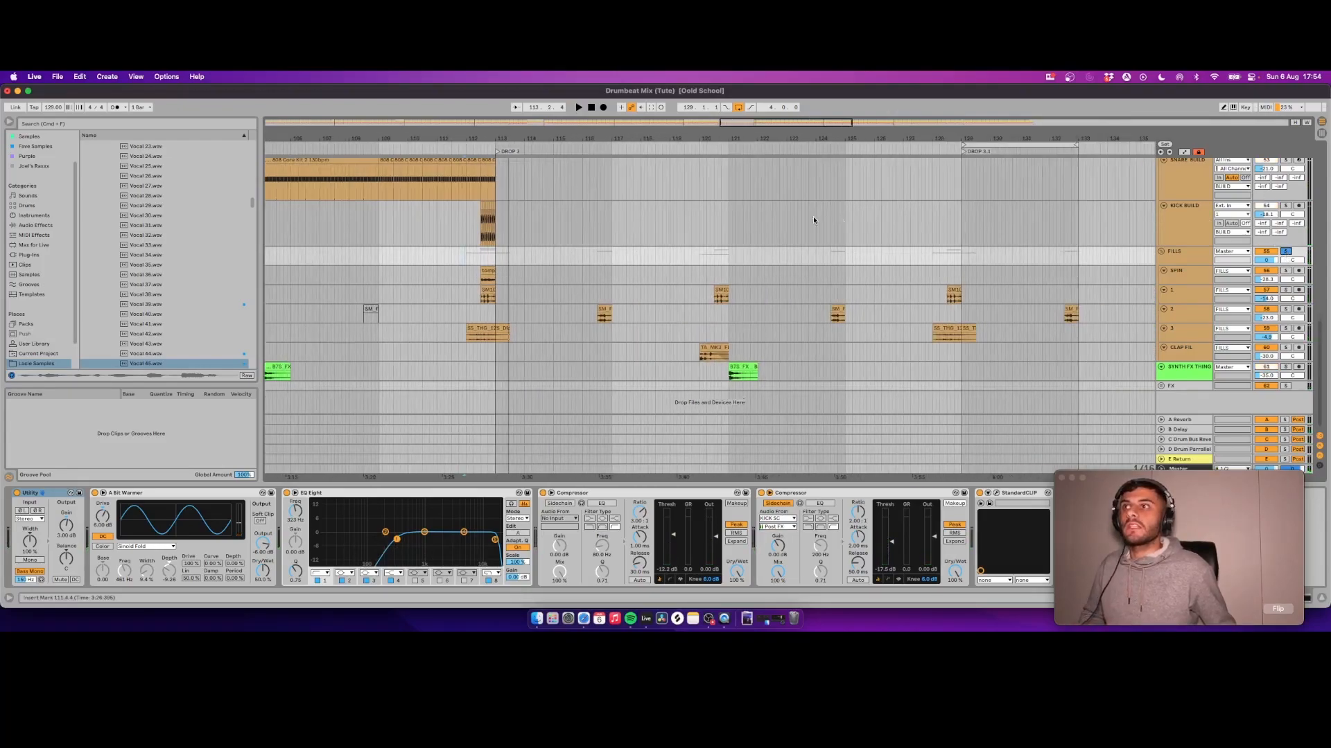
{"action": "scroll", "coordinate": [1099, 199], "scroll_direction": "up", "scroll_amount": 10}
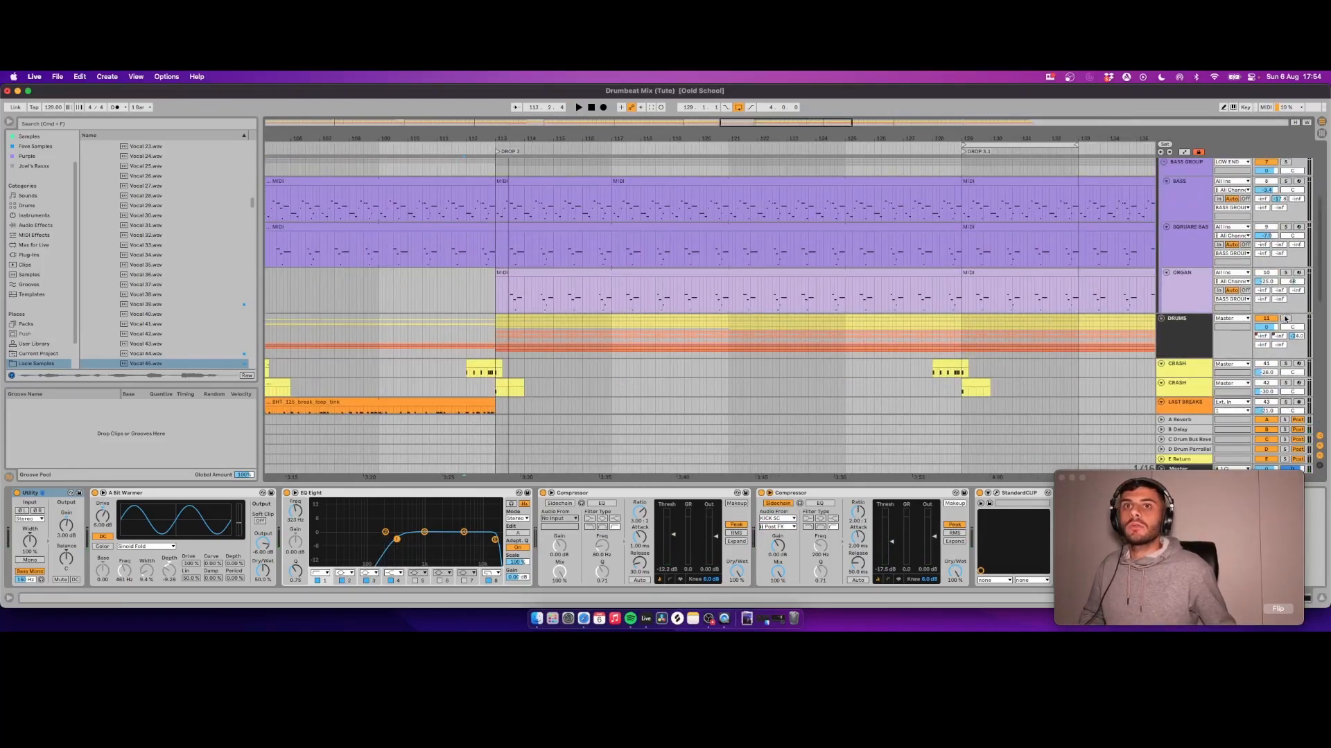
{"action": "scroll", "coordinate": [468, 257], "scroll_direction": "down", "scroll_amount": 10}
{"action": "key", "text": "space"}
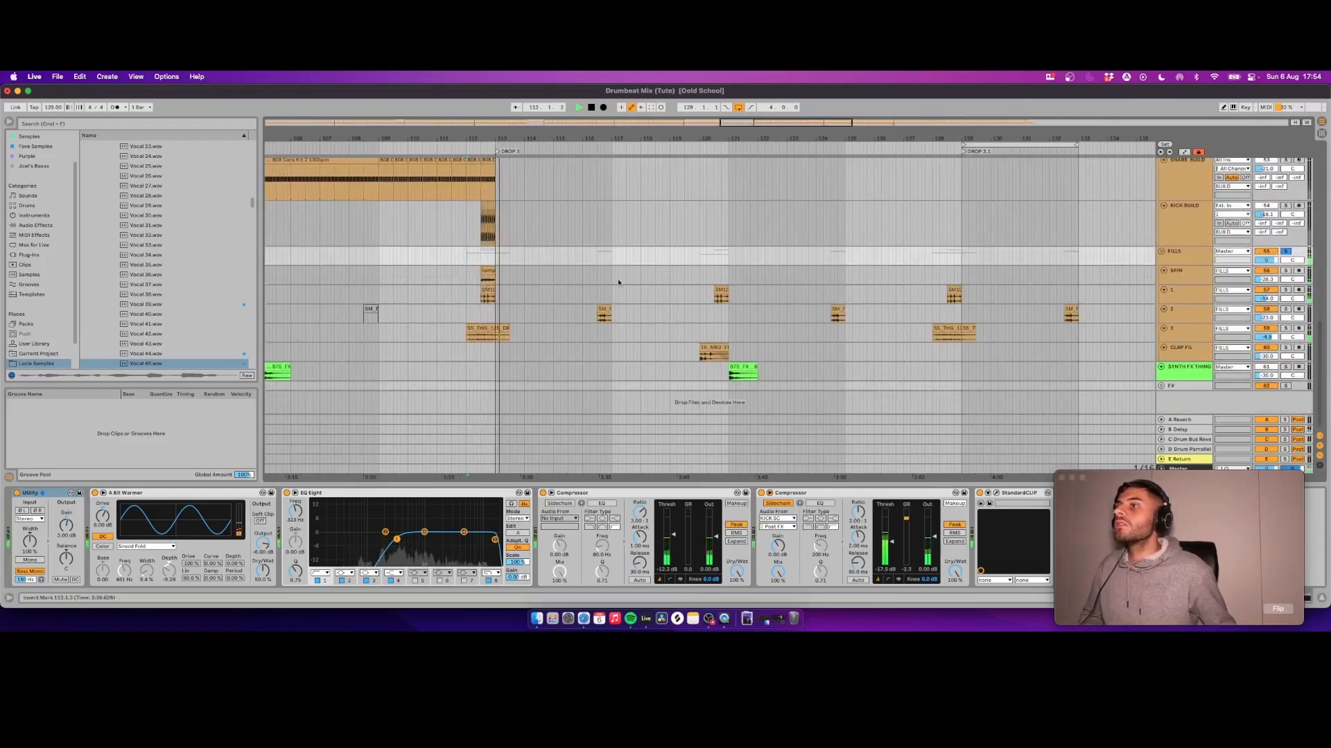
{"action": "left_click", "coordinate": [591, 267]}
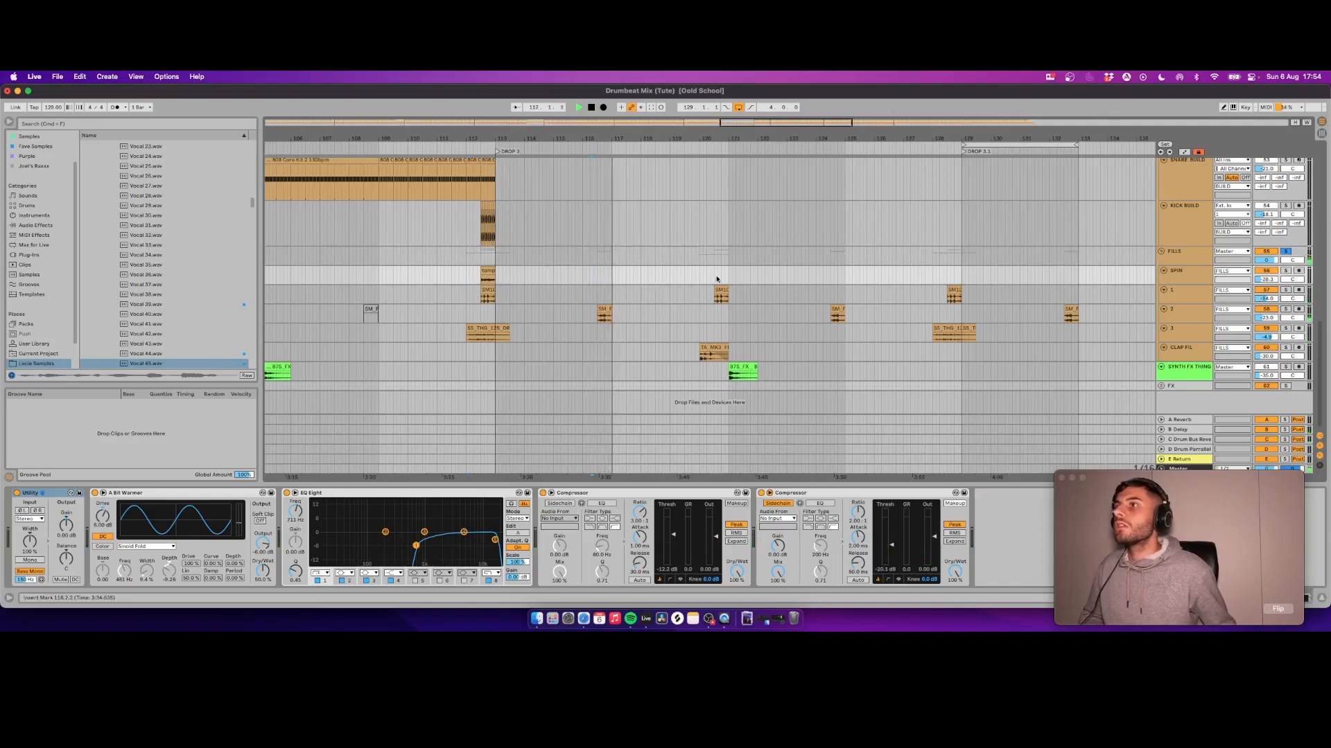
Step: Stop playback and audition the soloed fills from about bar 119
{"action": "scroll", "coordinate": [730, 310], "scroll_direction": "right", "scroll_amount": 1}
{"action": "key", "text": "space"}
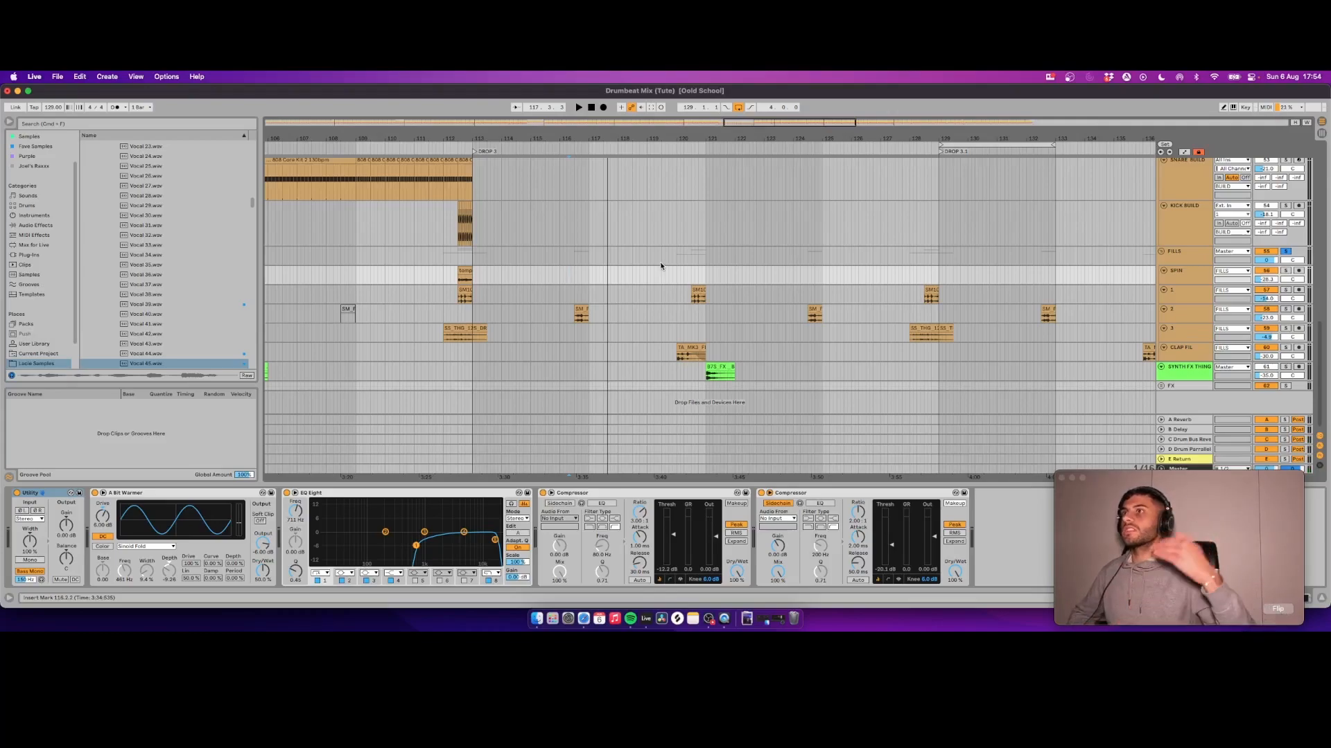
{"action": "left_click", "coordinate": [662, 264]}
{"action": "key", "text": "space"}
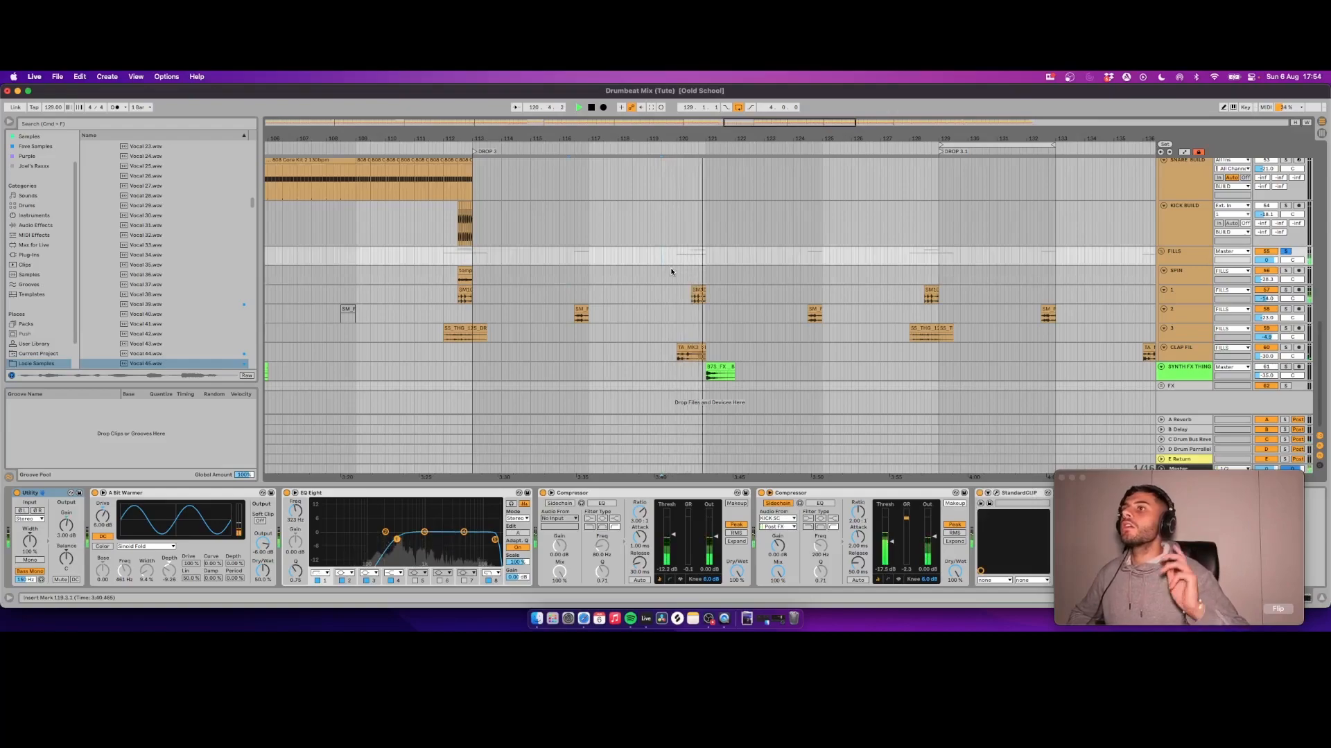
Step: Play the soloed fills around DROP 3.1 at several points, up to the fills leading into the OUTRO, and stop
{"action": "left_click", "coordinate": [874, 234]}
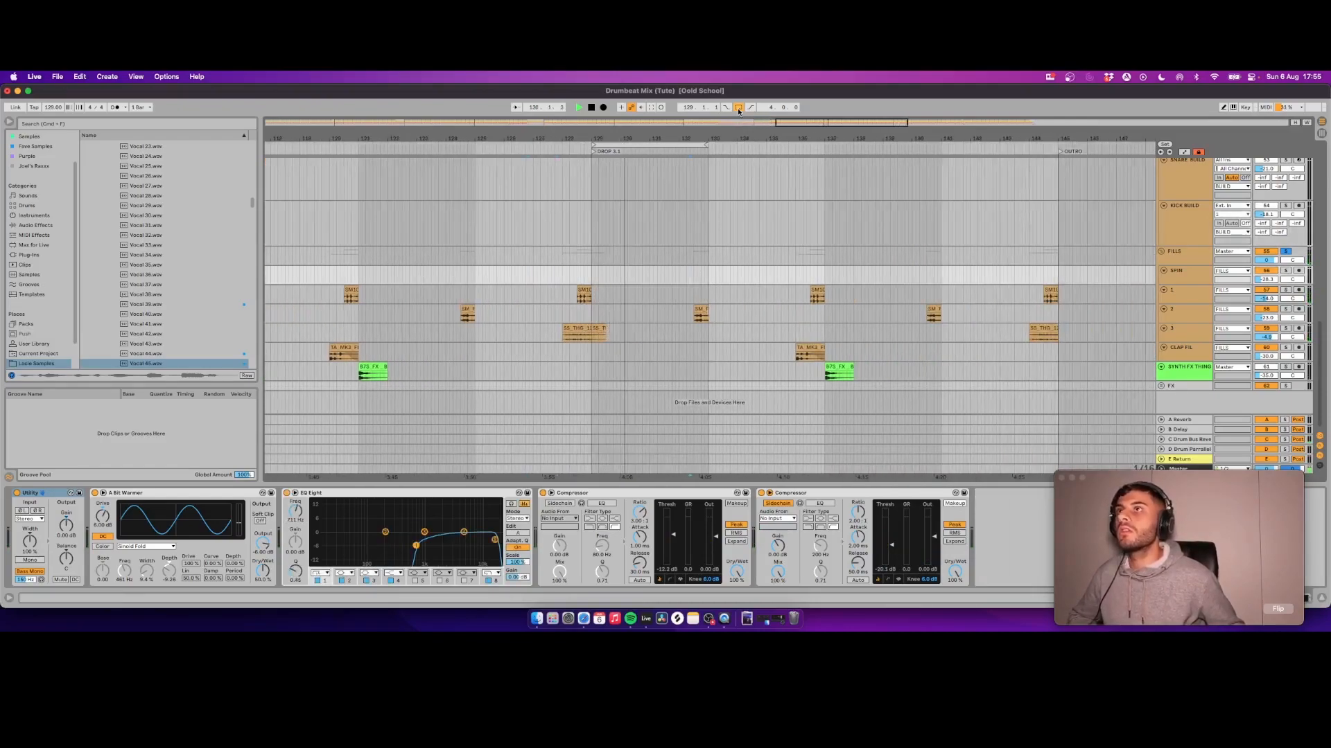
{"action": "left_click", "coordinate": [696, 199]}
{"action": "left_click", "coordinate": [792, 233]}
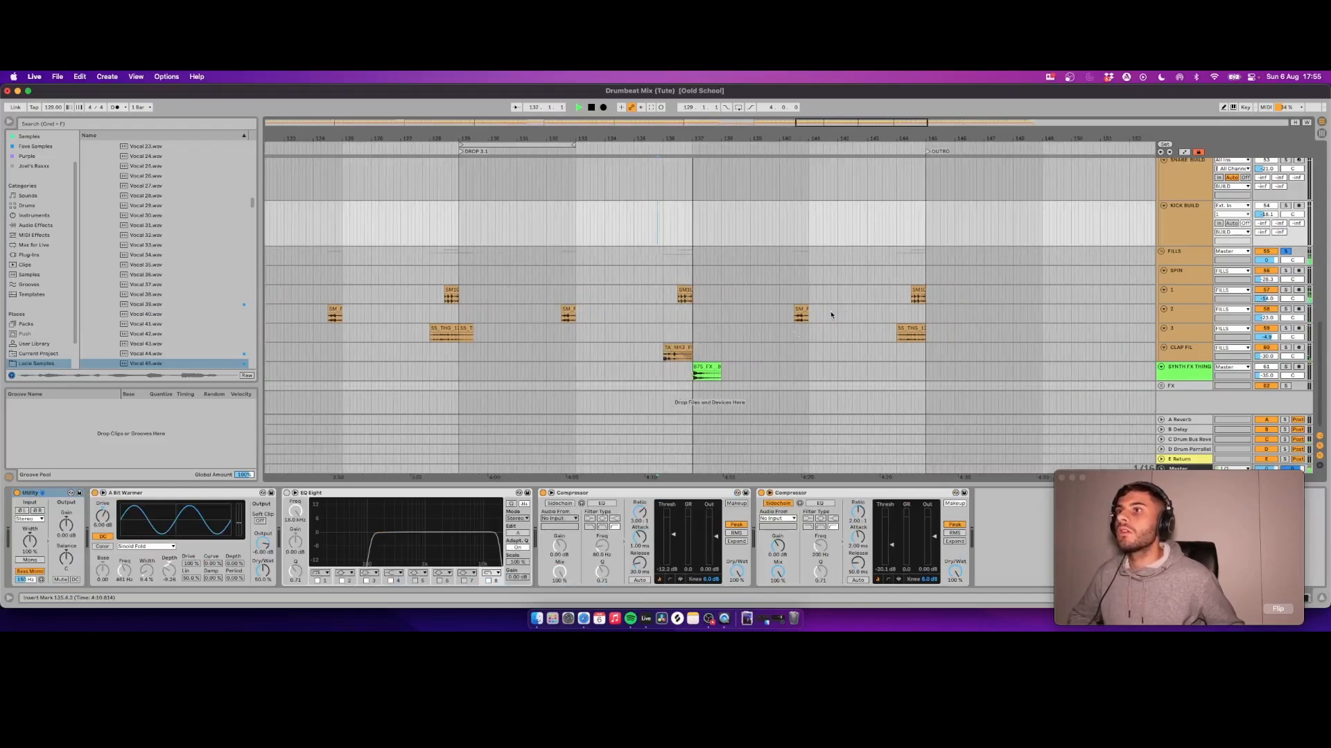
{"action": "left_click", "coordinate": [796, 273]}
{"action": "left_click", "coordinate": [893, 259]}
{"action": "key", "text": "space"}
{"action": "key", "text": "space"}
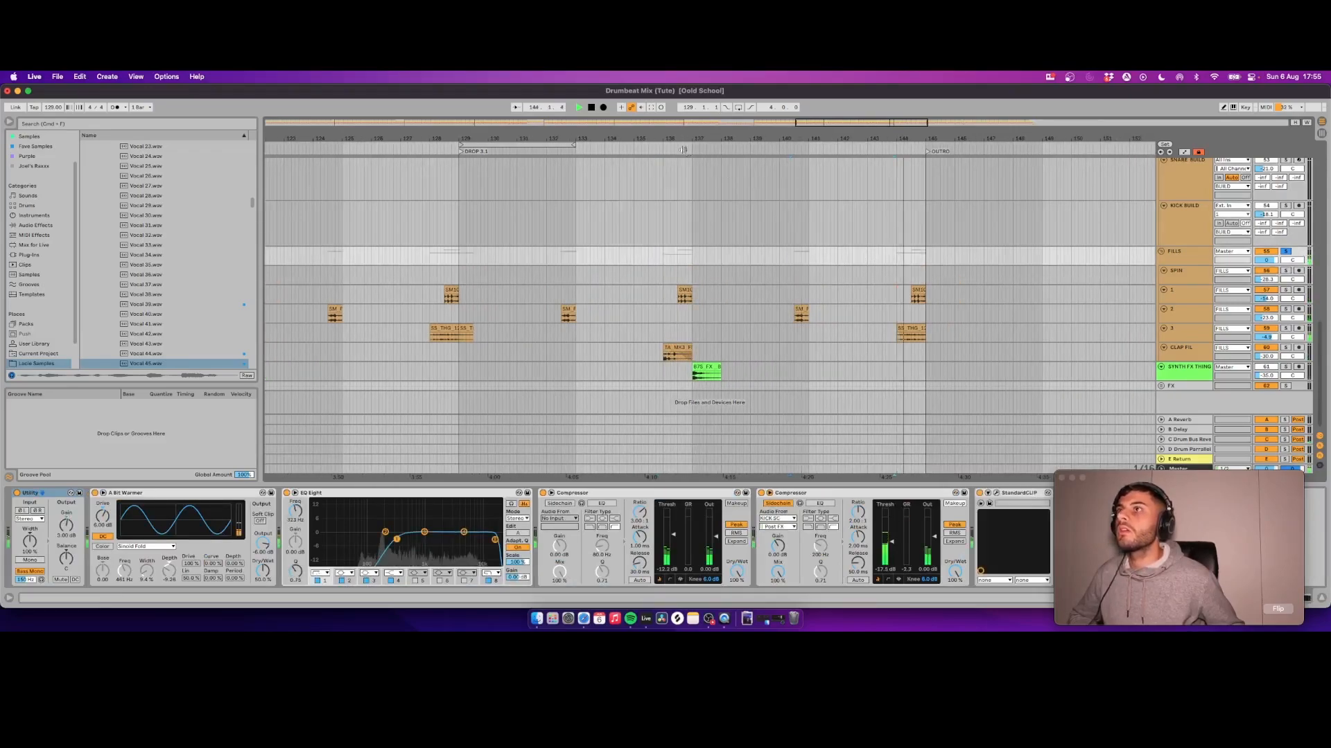
{"action": "left_click_drag", "start_coordinate": [673, 140], "coordinate": [671, 139]}
{"action": "key", "text": "space"}
Step: Audition the soloed fills leading into DROP 2 from bar 64, and stop playback
{"action": "scroll", "coordinate": [580, 222], "scroll_direction": "left", "scroll_amount": 10}
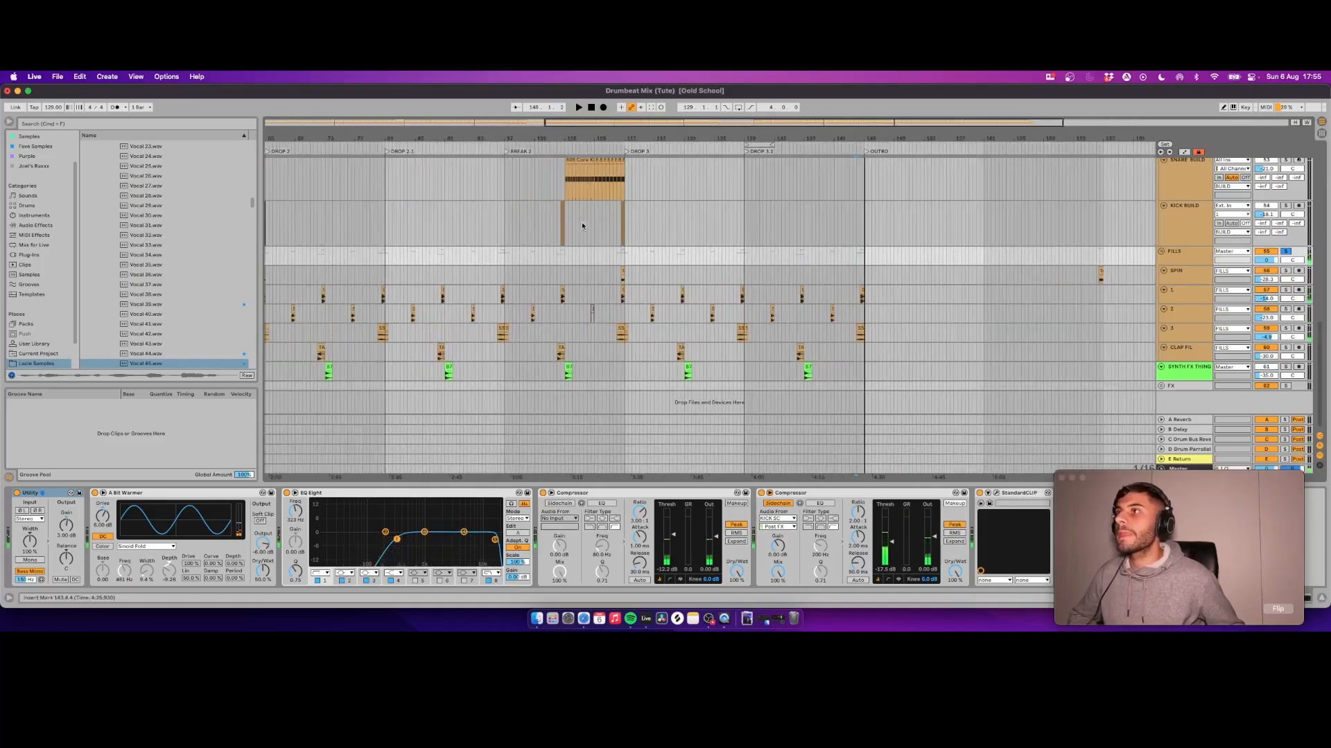
{"action": "scroll", "coordinate": [612, 251], "scroll_direction": "right", "scroll_amount": 10}
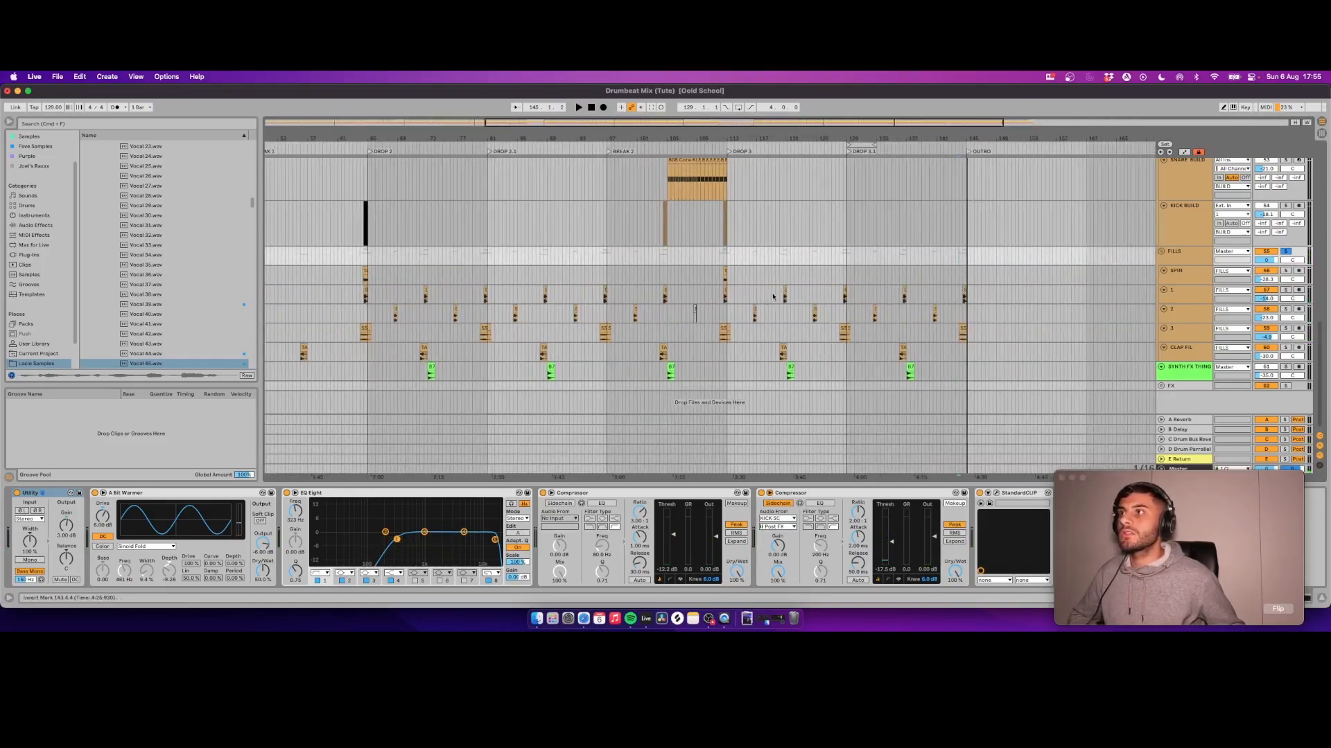
{"action": "scroll", "coordinate": [490, 240], "scroll_direction": "left", "scroll_amount": 5}
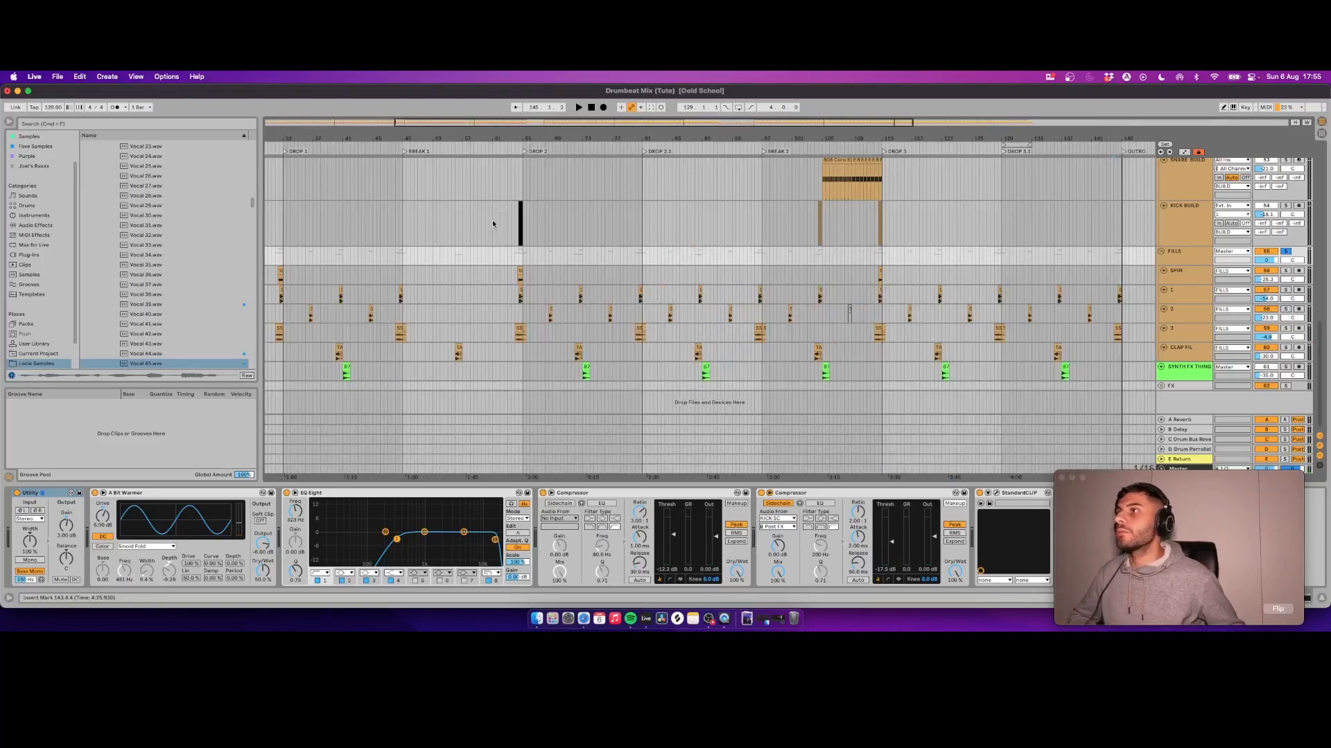
{"action": "left_click_drag", "start_coordinate": [515, 137], "coordinate": [518, 235]}
{"action": "left_click", "coordinate": [522, 257]}
{"action": "key", "text": "space"}
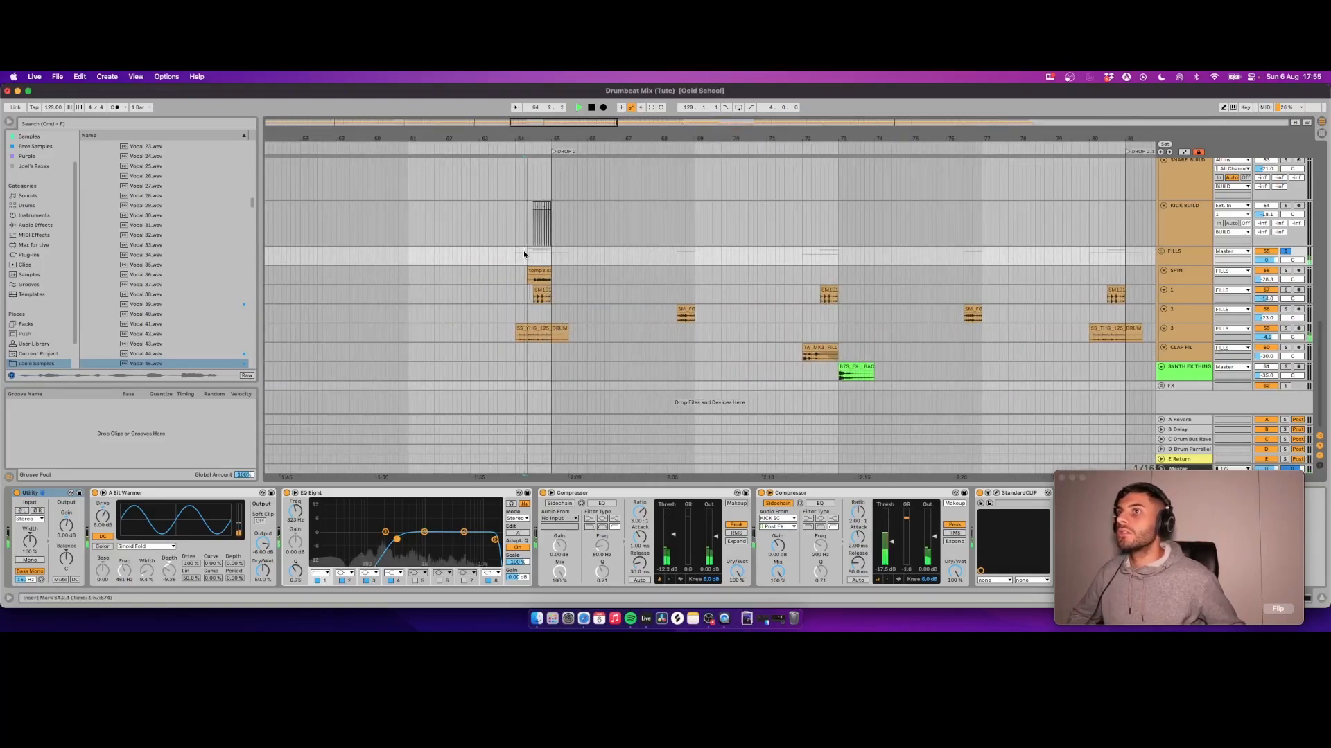
{"action": "left_click_drag", "start_coordinate": [533, 138], "coordinate": [533, 71]}
{"action": "scroll", "coordinate": [815, 354], "scroll_direction": "right", "scroll_amount": 5}
{"action": "key", "text": "space"}
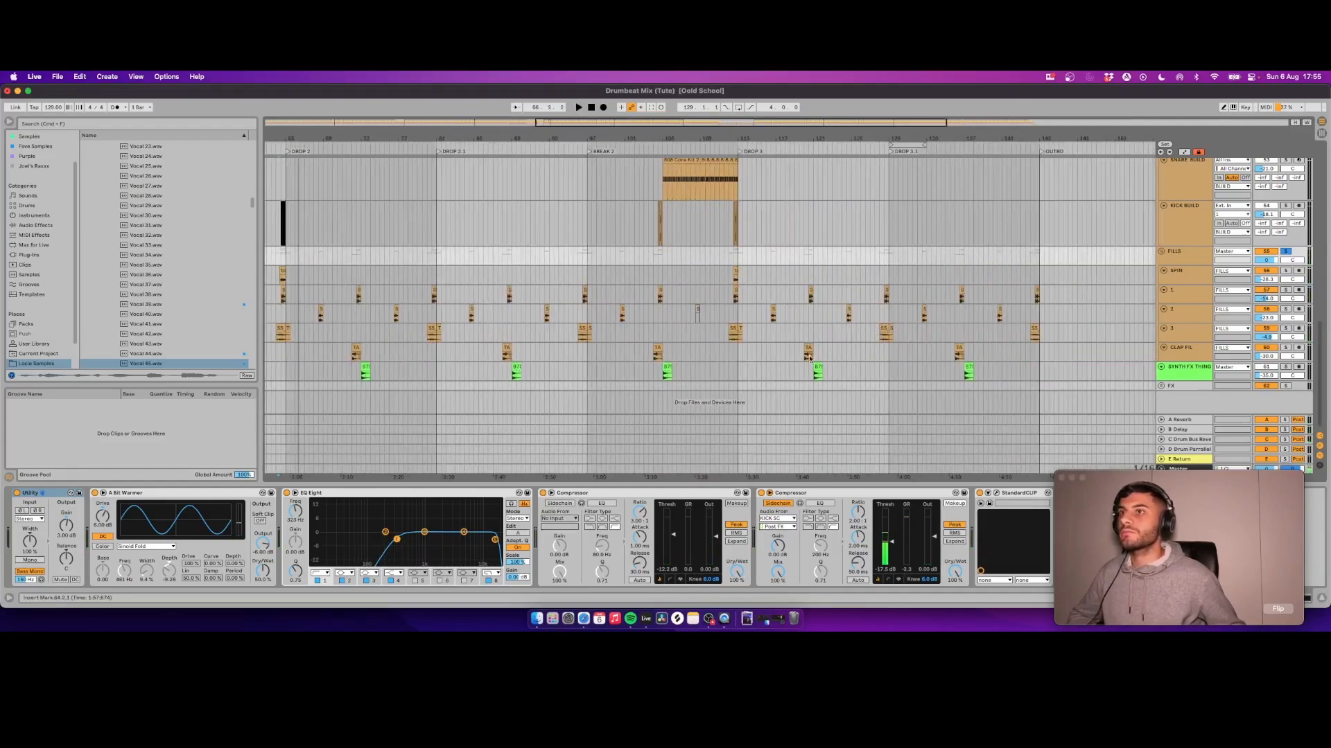
Step: Collapse the BUILD group and return to the fill tracks
{"action": "scroll", "coordinate": [768, 341], "scroll_direction": "up", "scroll_amount": 5}
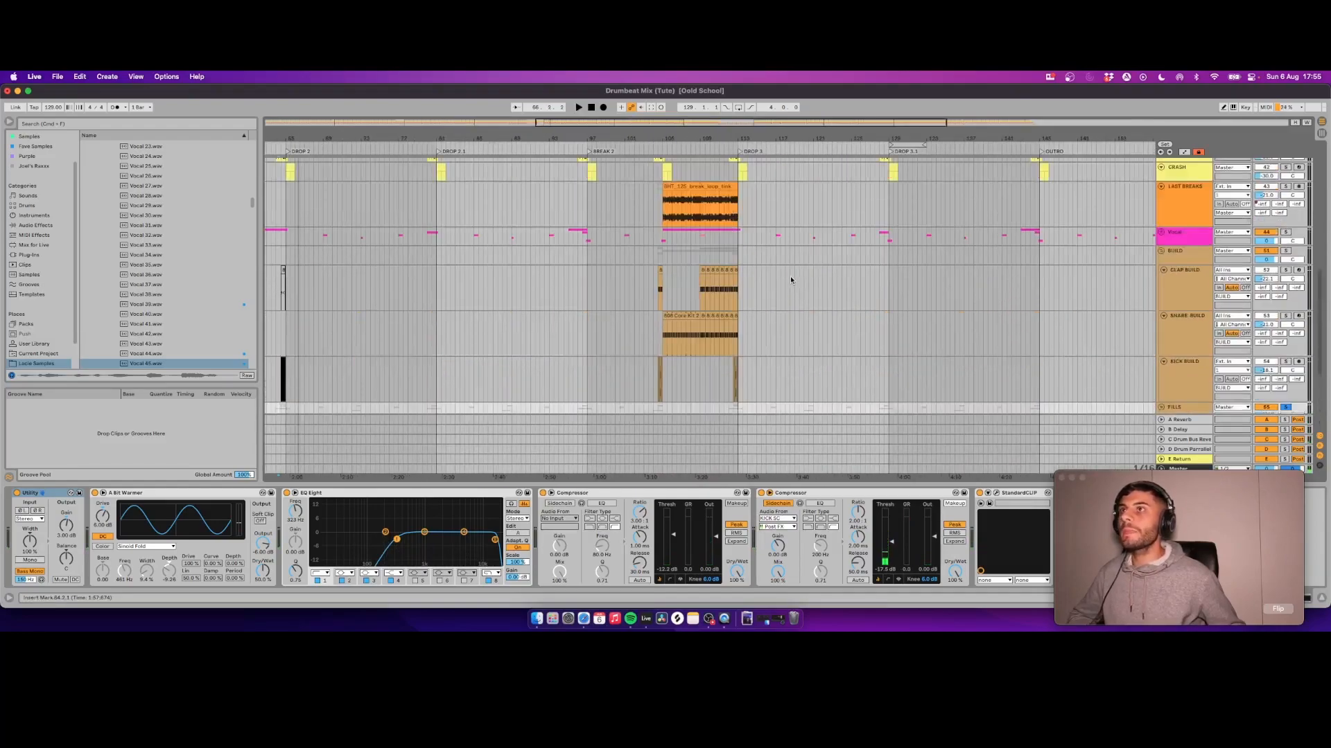
{"action": "left_click", "coordinate": [1161, 258]}
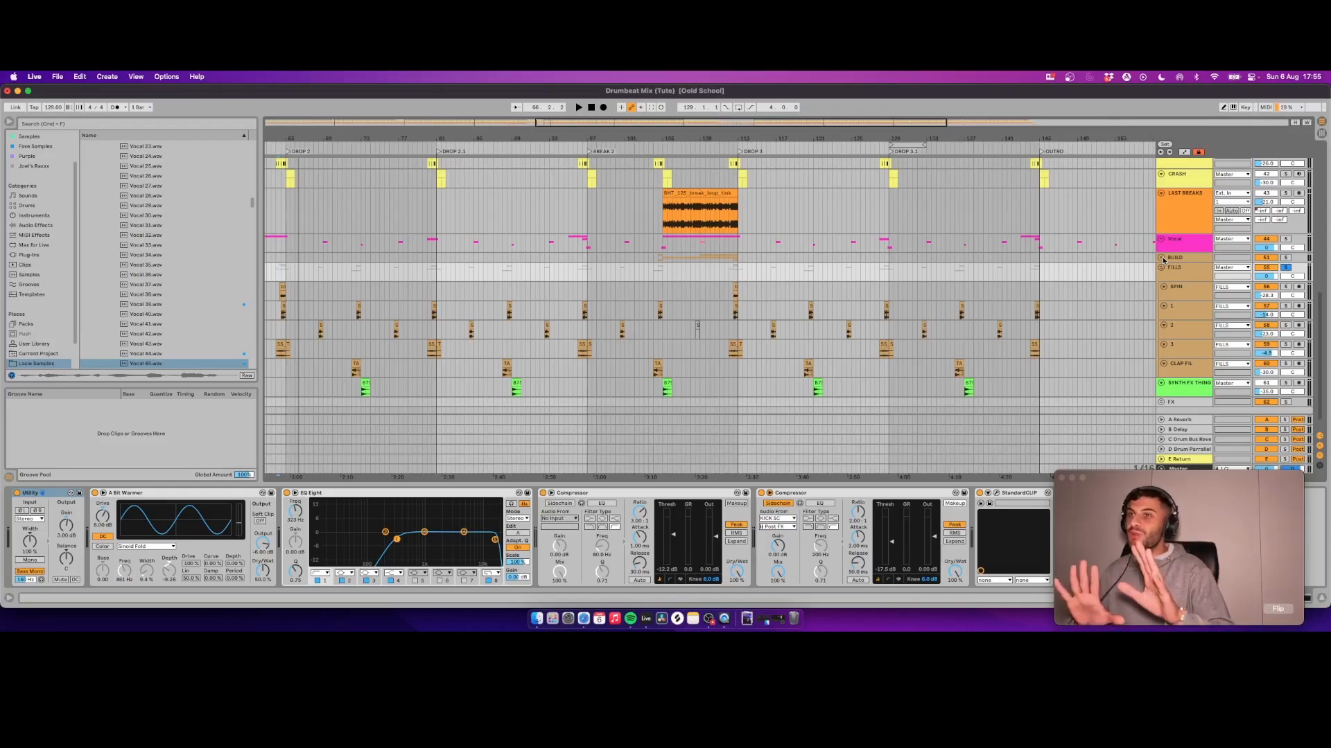
{"action": "scroll", "coordinate": [821, 311], "scroll_direction": "down", "scroll_amount": 10}
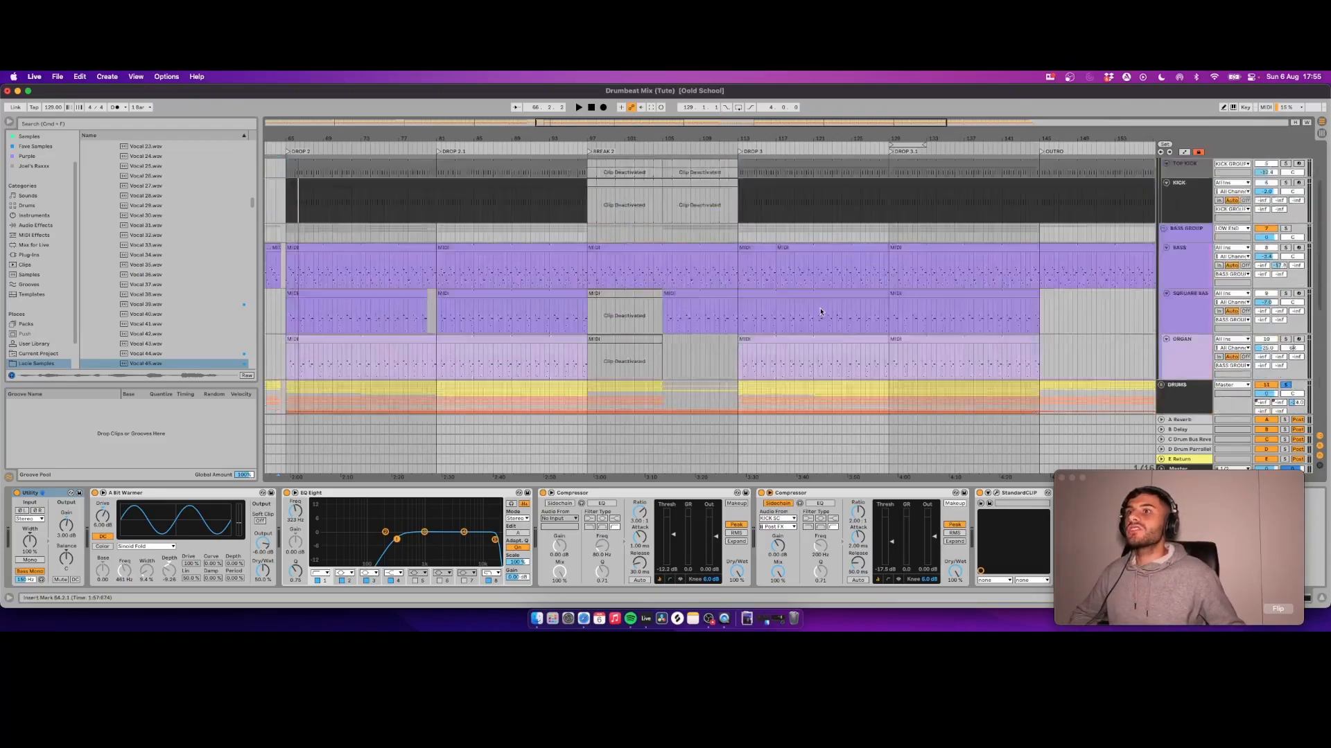
{"action": "scroll", "coordinate": [825, 317], "scroll_direction": "up", "scroll_amount": 9}
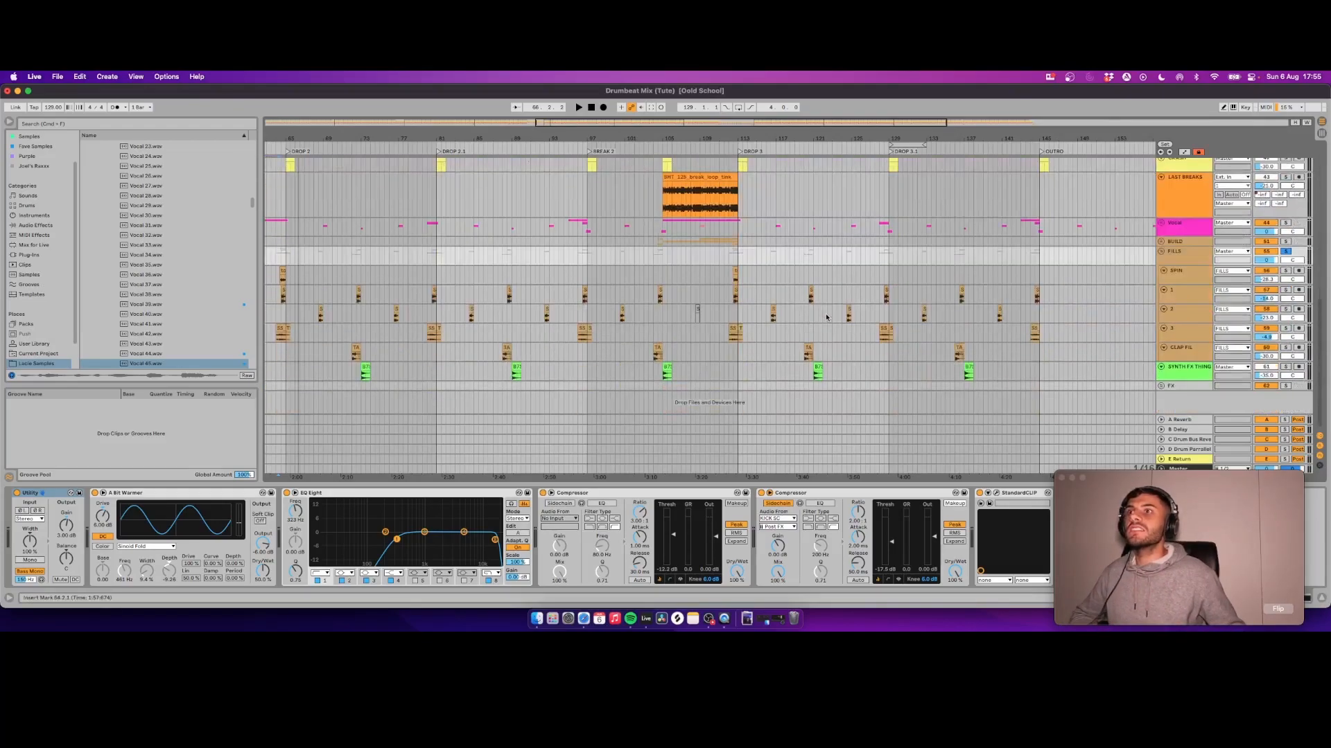
Step: Select the SYNTH FX THING clip at bar 121, and unfold the FX group below it
{"action": "left_click", "coordinate": [821, 371]}
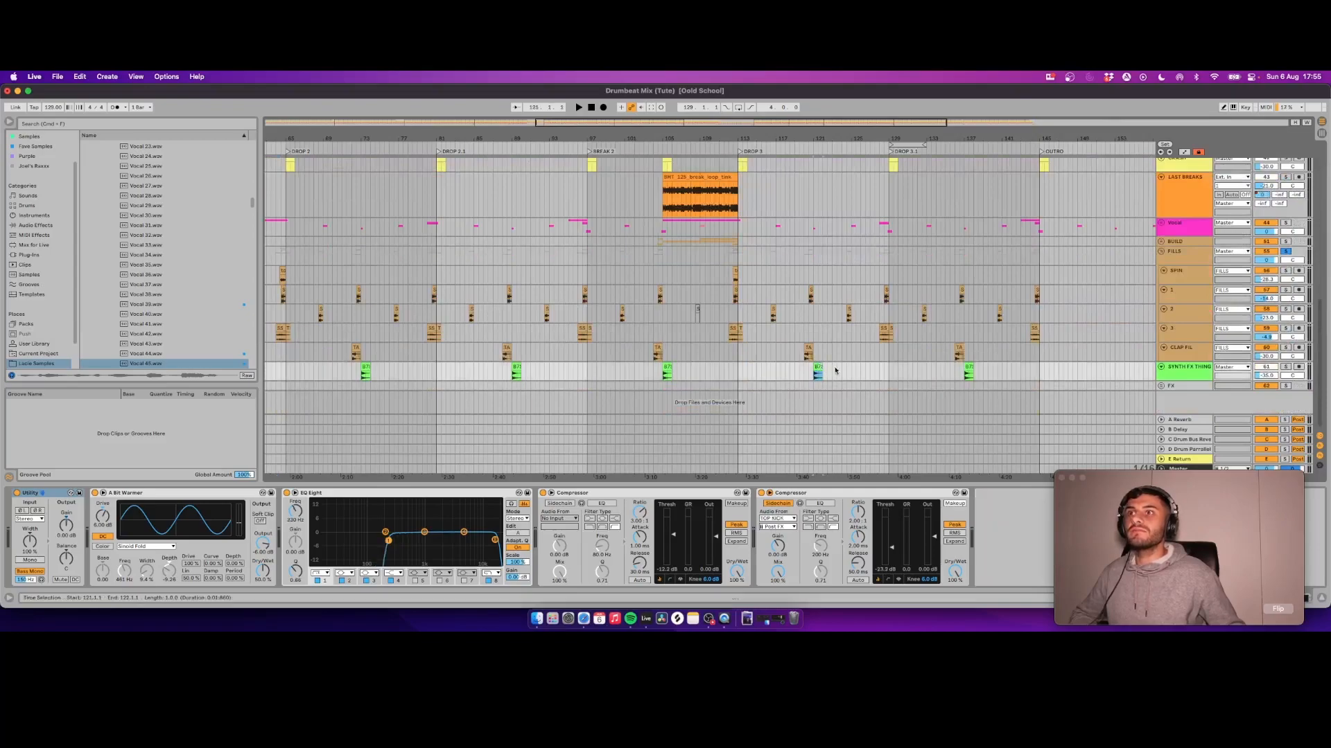
{"action": "left_click", "coordinate": [1161, 386]}
{"action": "scroll", "coordinate": [816, 336], "scroll_direction": "down", "scroll_amount": 2}
{"action": "left_click", "coordinate": [1167, 206]}
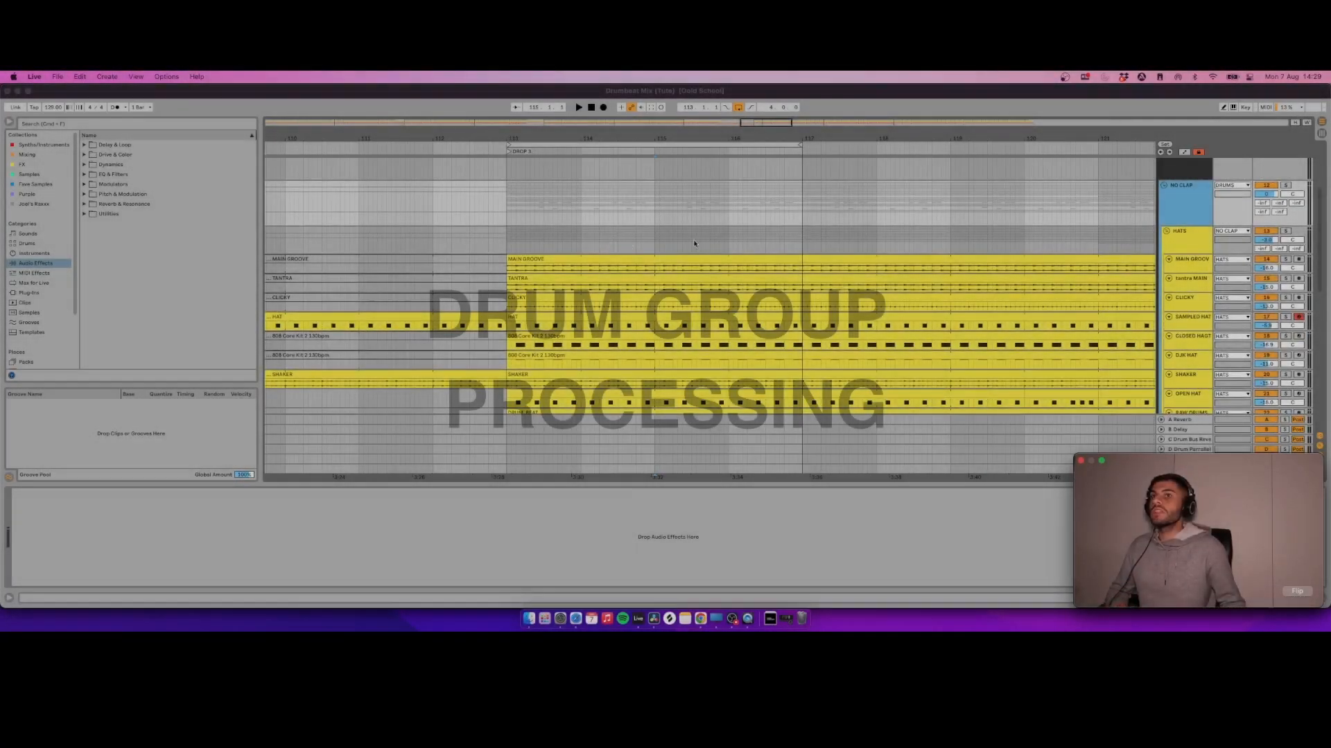
Step: Select the HATS group and open its FabFilter Pro-Q 3 EQ for inspection
{"action": "scroll", "coordinate": [1193, 219], "scroll_direction": "down", "scroll_amount": 2}
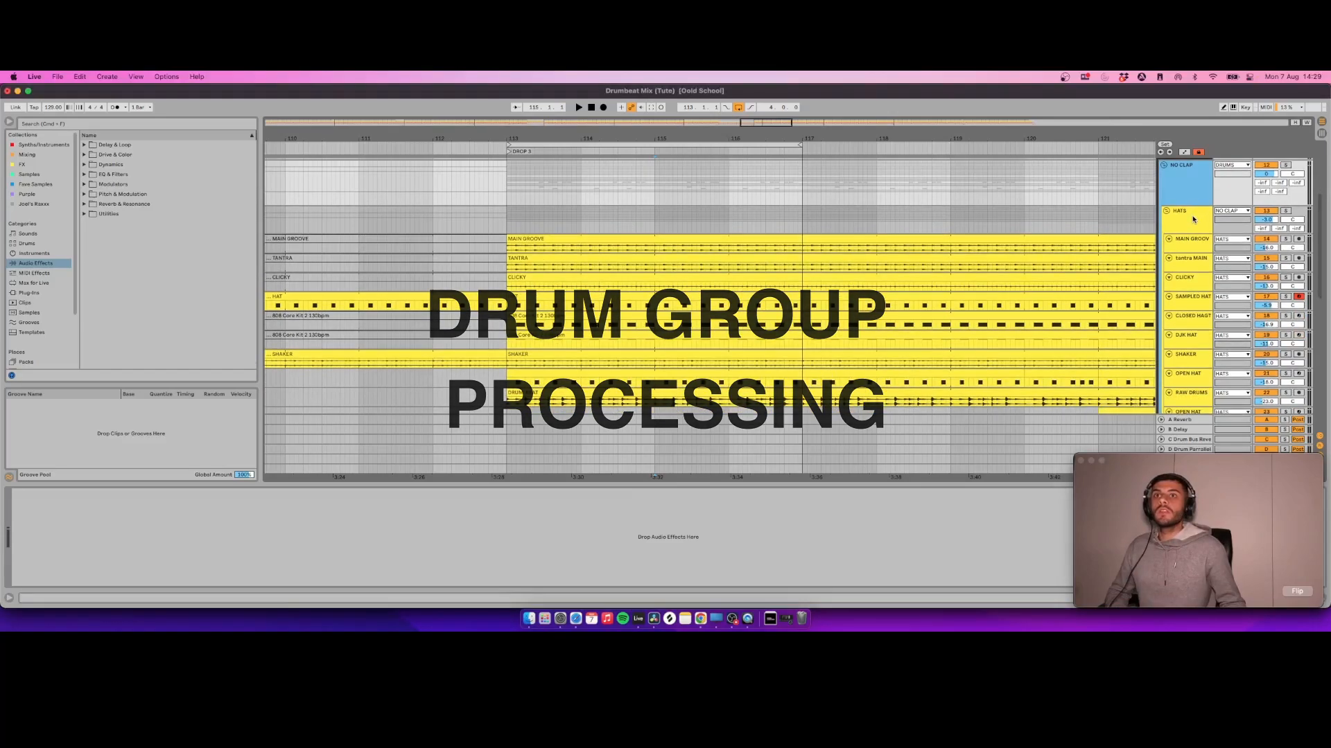
{"action": "left_click", "coordinate": [1186, 221]}
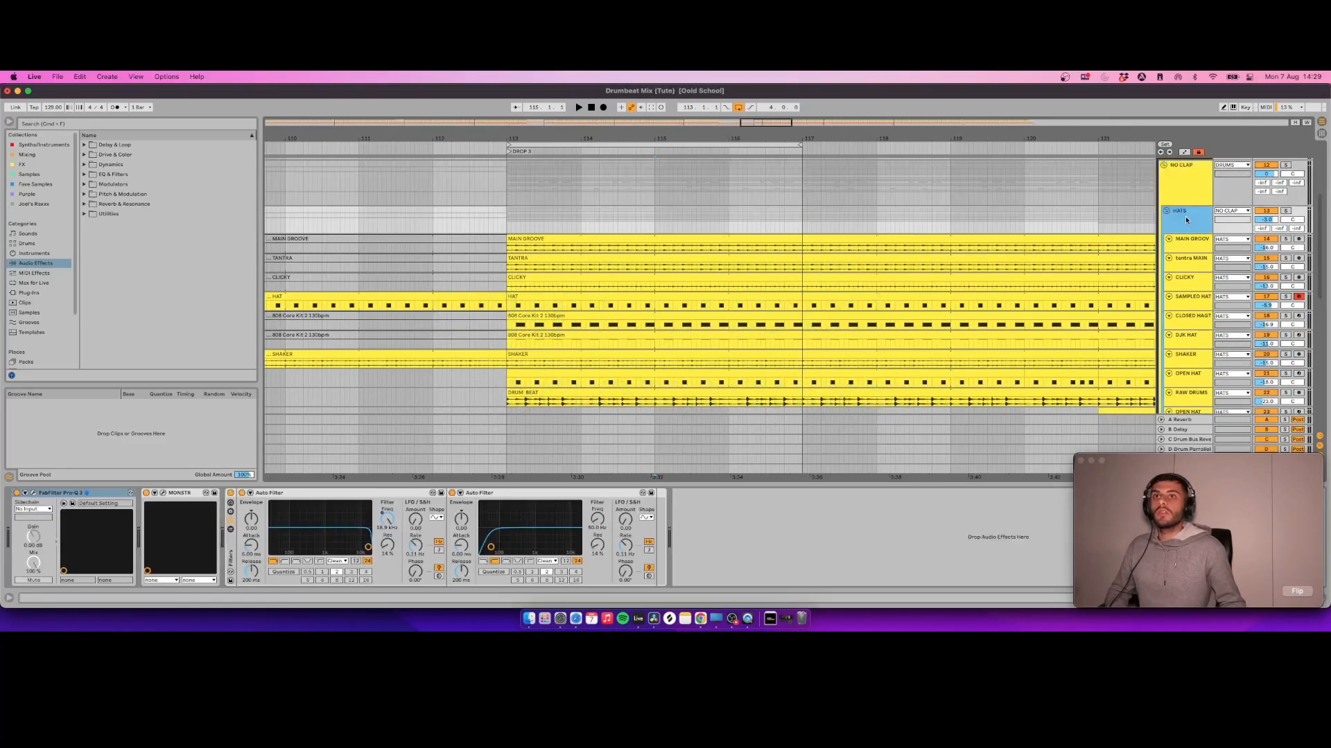
{"action": "left_click", "coordinate": [34, 494]}
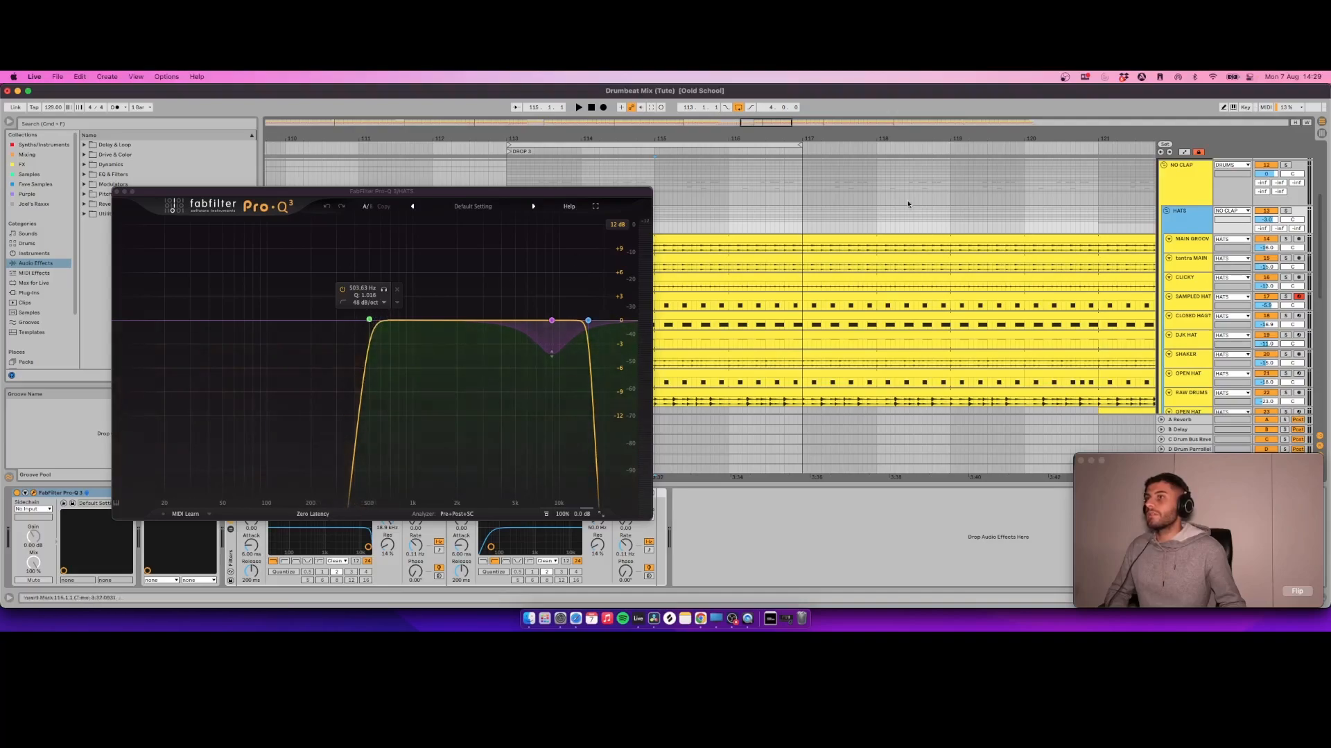
Step: Solo the HATS group, play it while auditioning the EQ's high-cut band in isolation, and close the EQ
{"action": "left_click", "coordinate": [1285, 210]}
{"action": "key", "text": "space"}
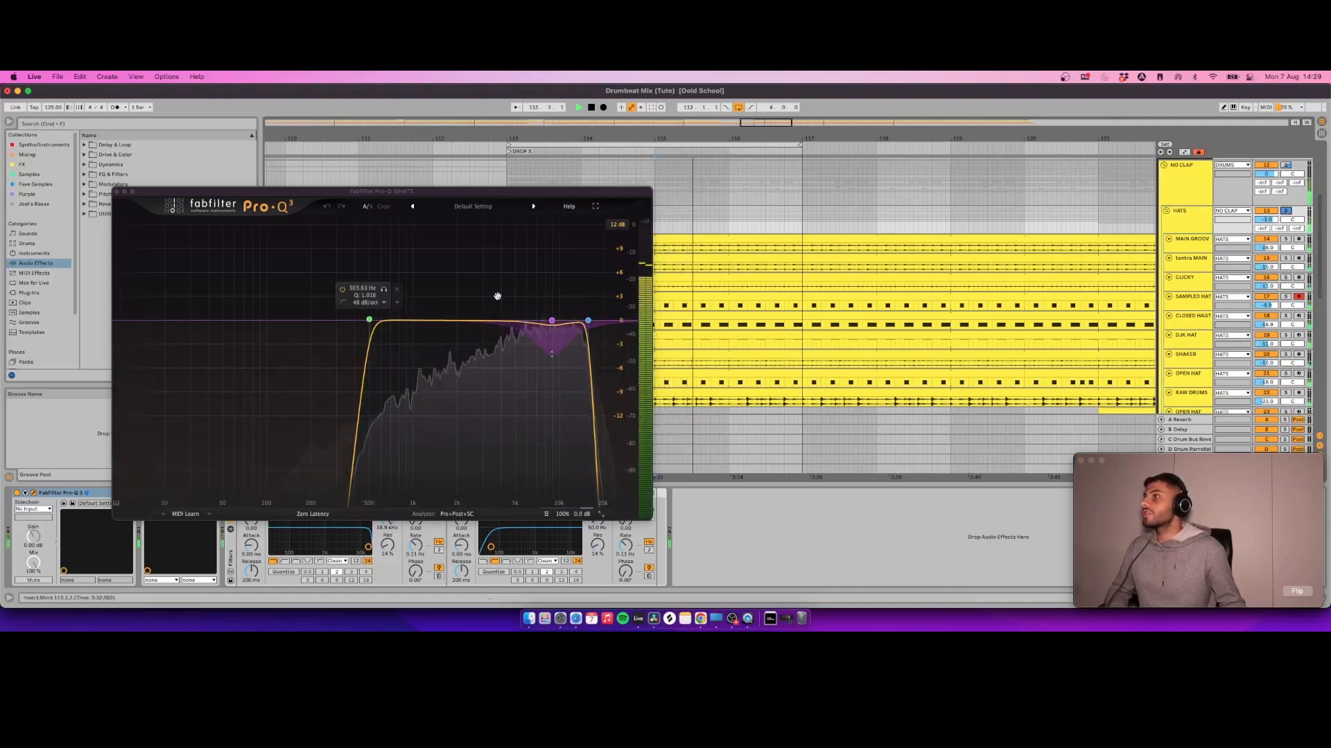
{"action": "left_click", "coordinate": [566, 291]}
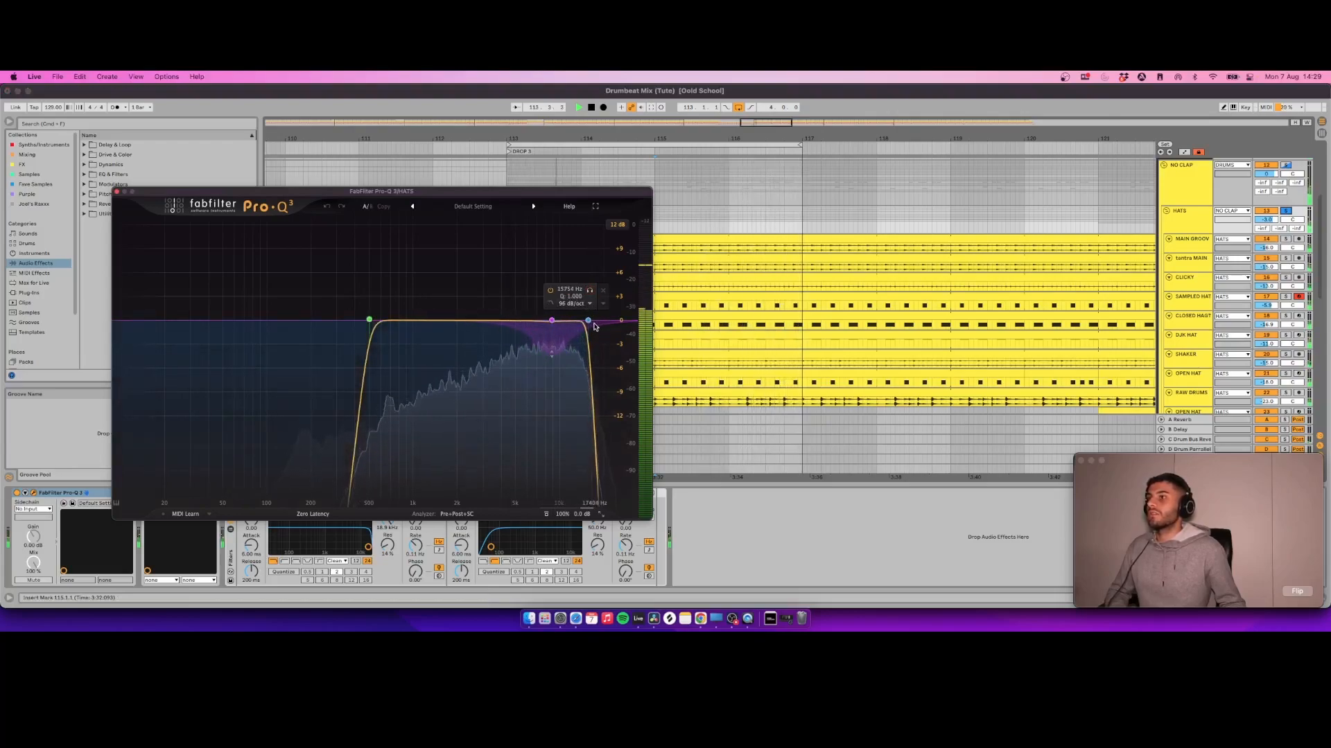
{"action": "left_click", "coordinate": [590, 290]}
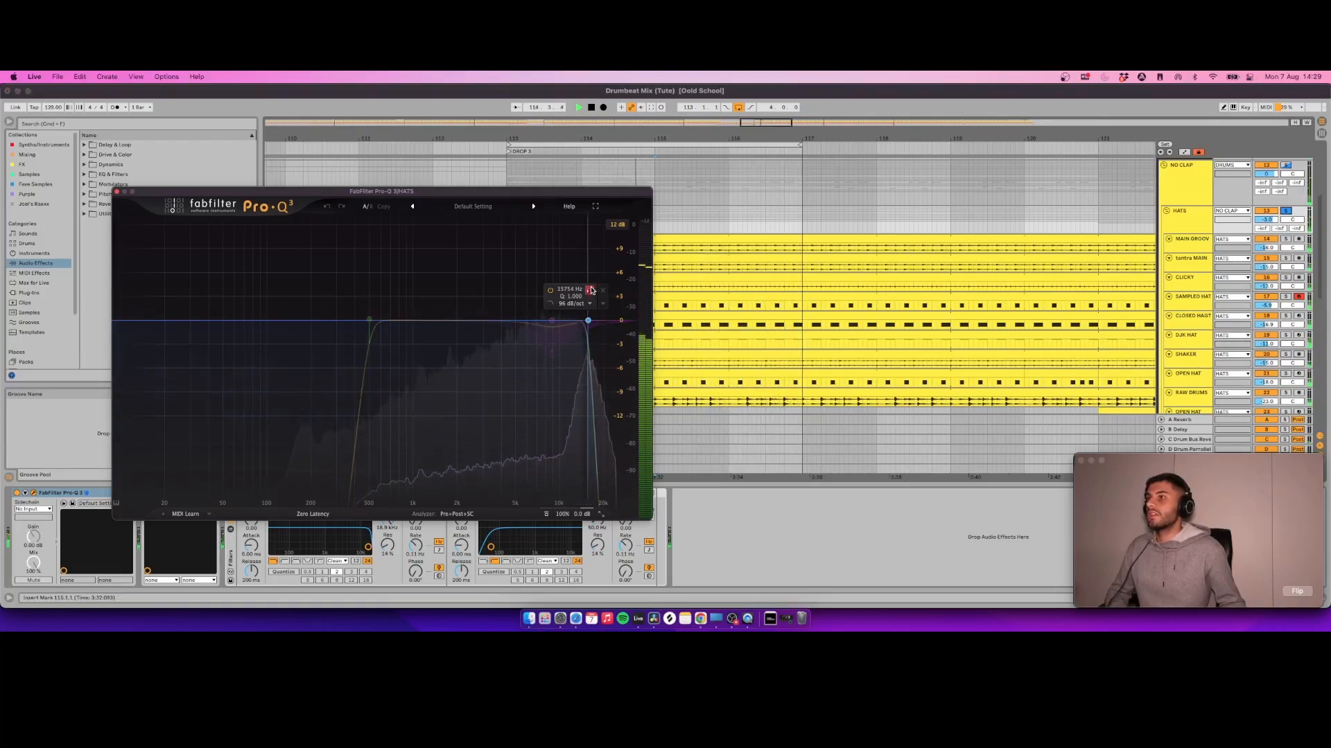
{"action": "key", "text": "space"}
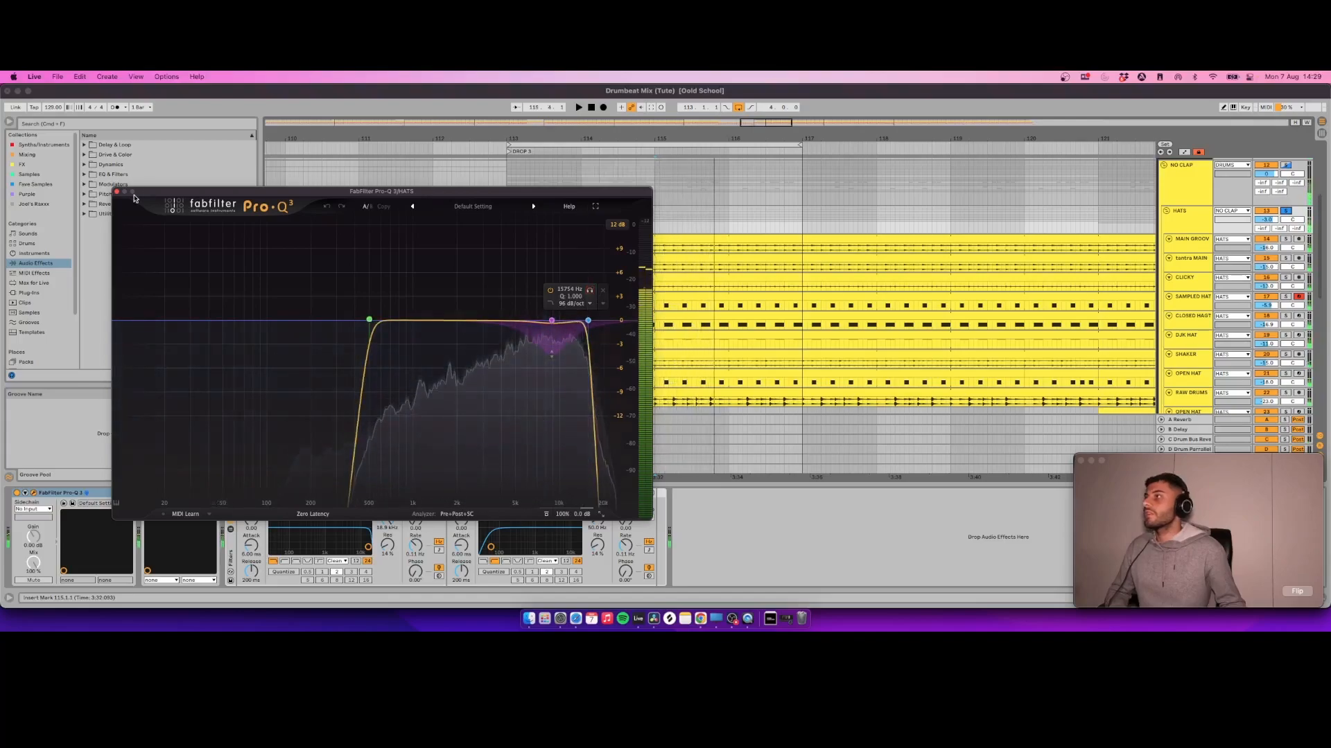
{"action": "left_click", "coordinate": [118, 193]}
Step: Open the MONSTR plug-in on the HATS group, audition the hats with it, and close its window
{"action": "left_click", "coordinate": [163, 494]}
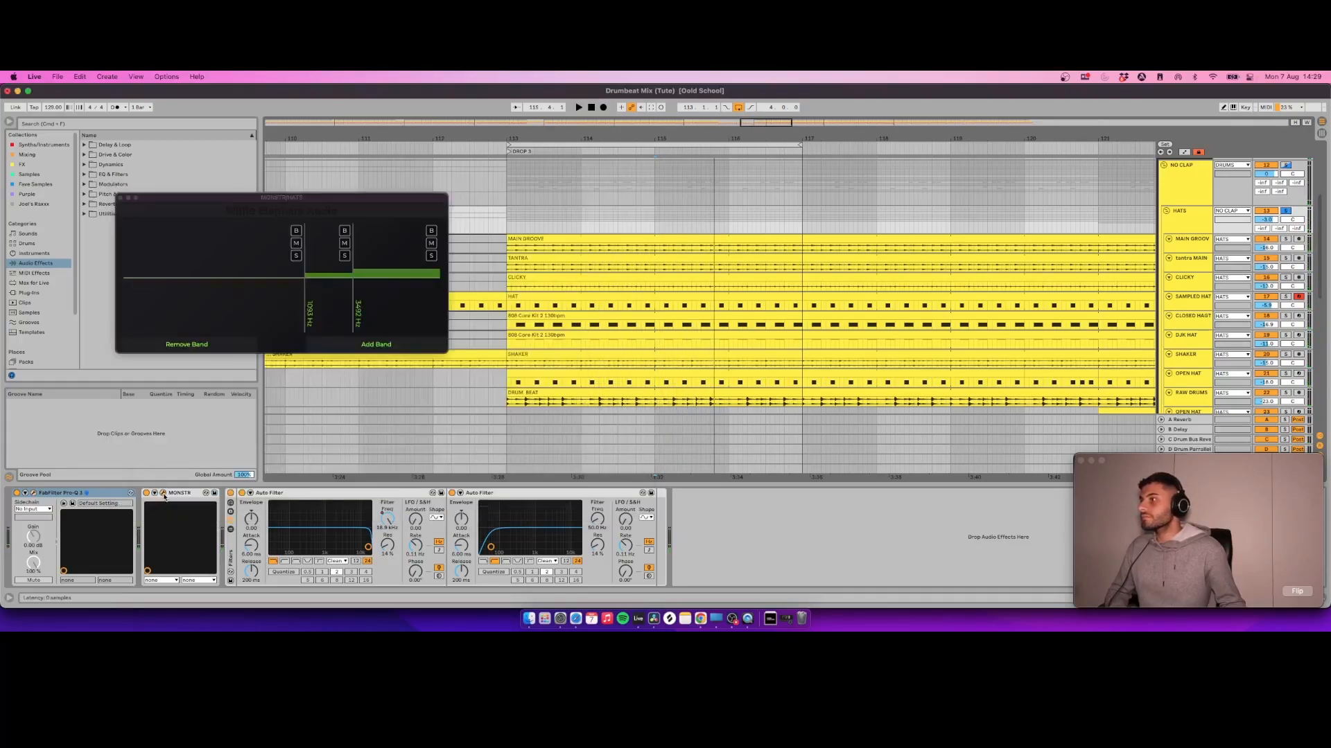
{"action": "key", "text": "space"}
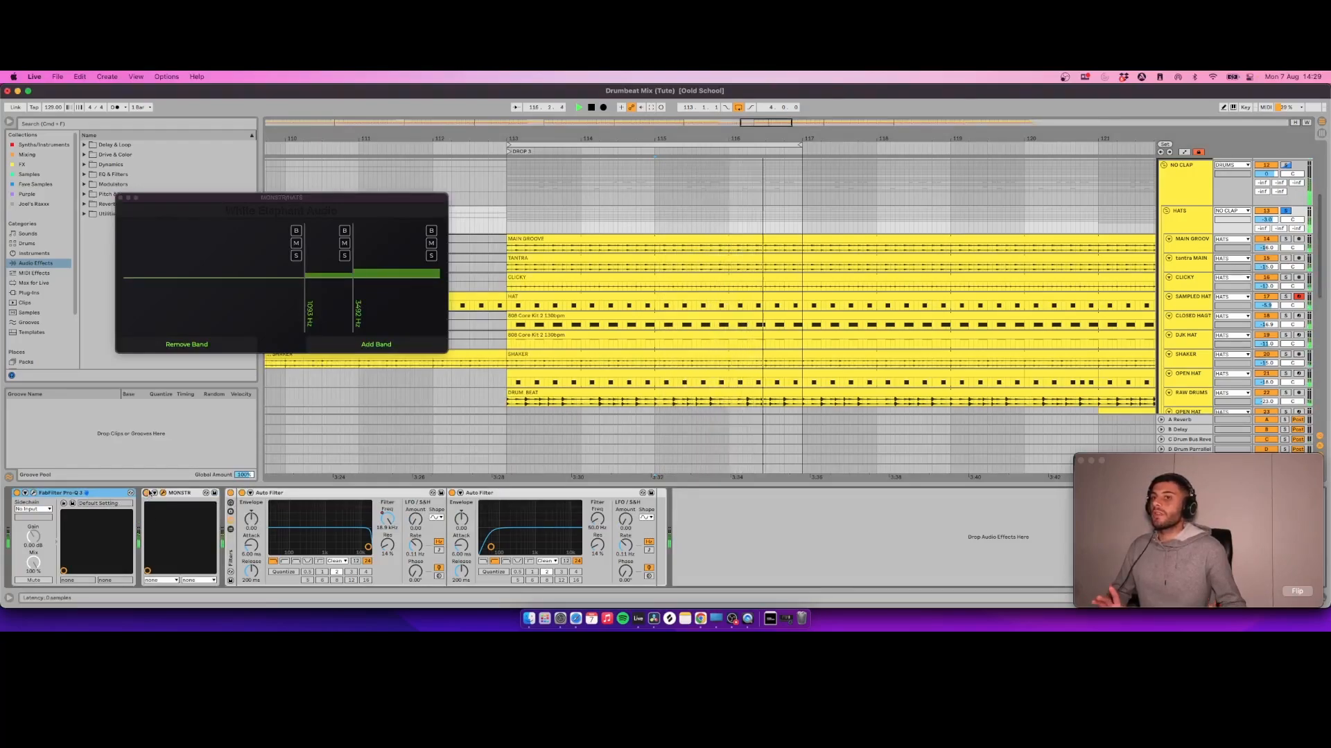
{"action": "key", "text": "space"}
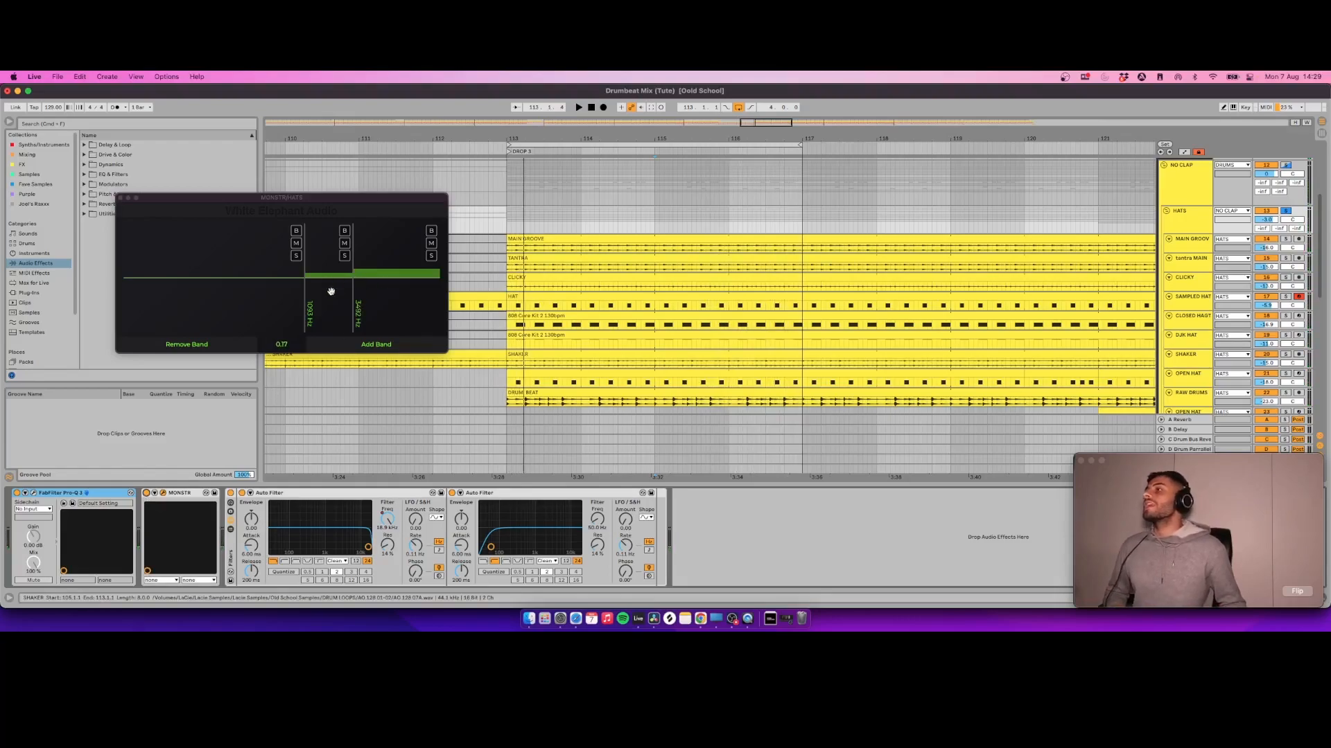
{"action": "key", "text": "space"}
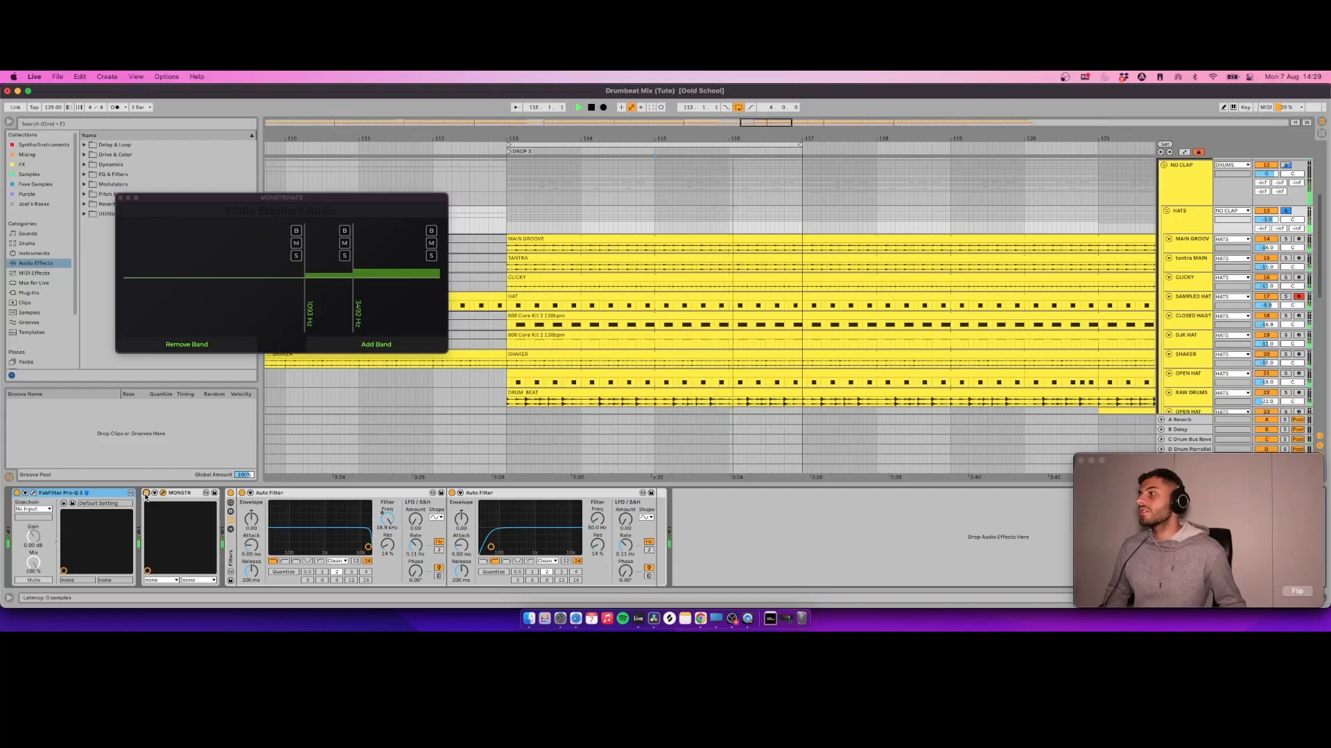
{"action": "left_click", "coordinate": [120, 198]}
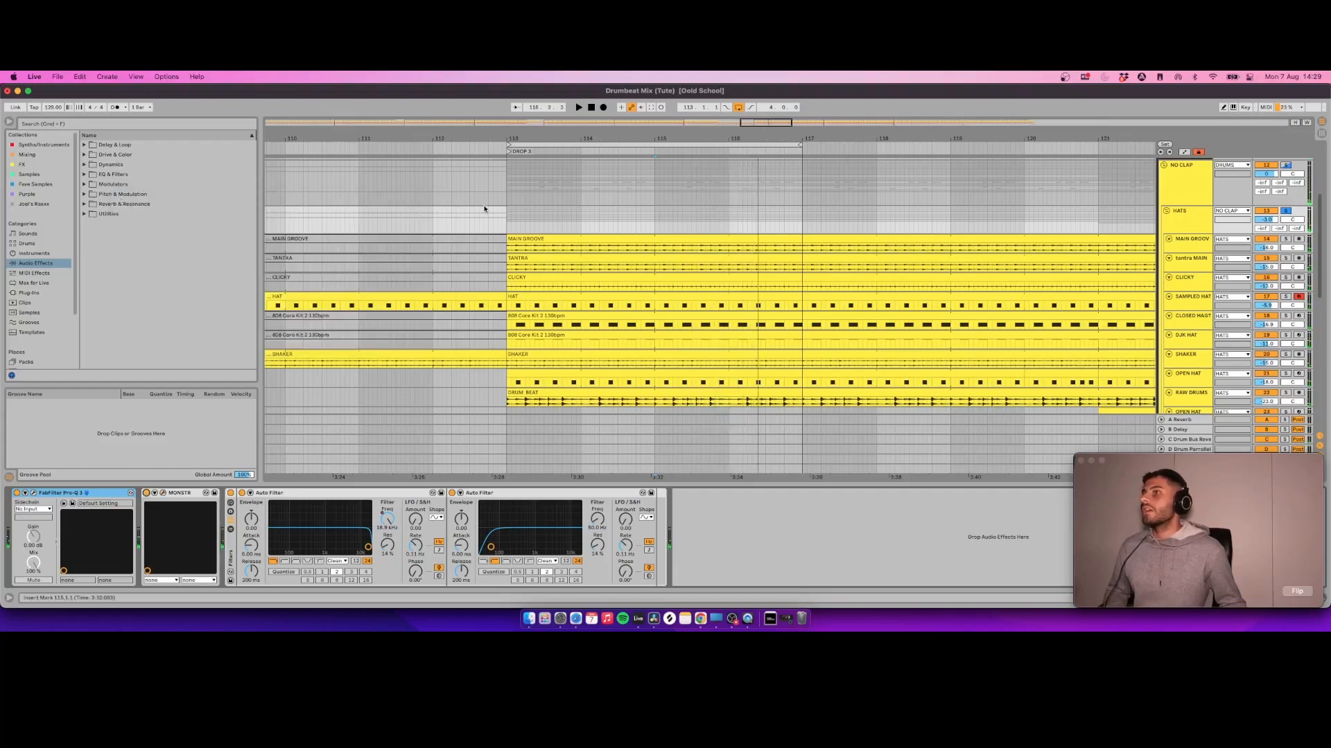
Step: Show the automation lanes and enlarge the HATS group track to reveal its Auto Filter frequency automation
{"action": "left_click_drag", "start_coordinate": [505, 214], "coordinate": [652, 211]}
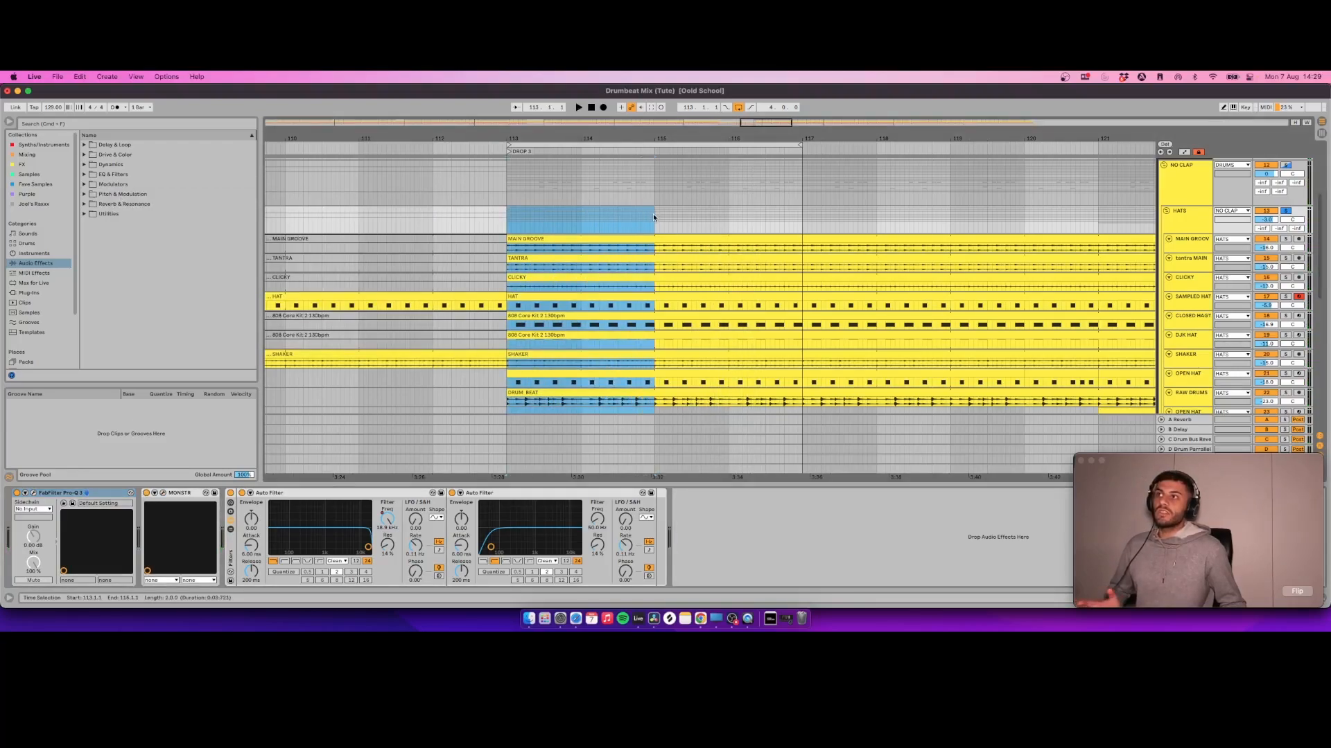
{"action": "left_click", "coordinate": [654, 217]}
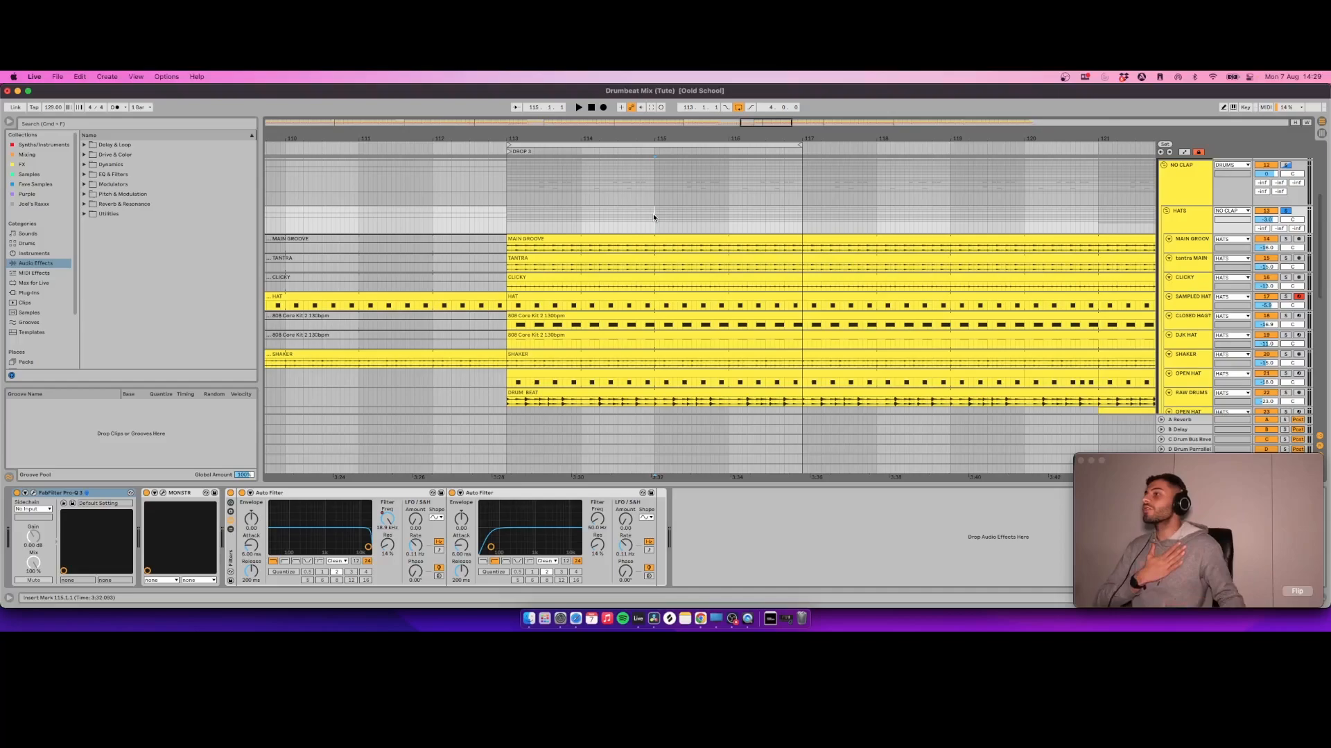
{"action": "left_click_drag", "start_coordinate": [575, 130], "coordinate": [559, 317]}
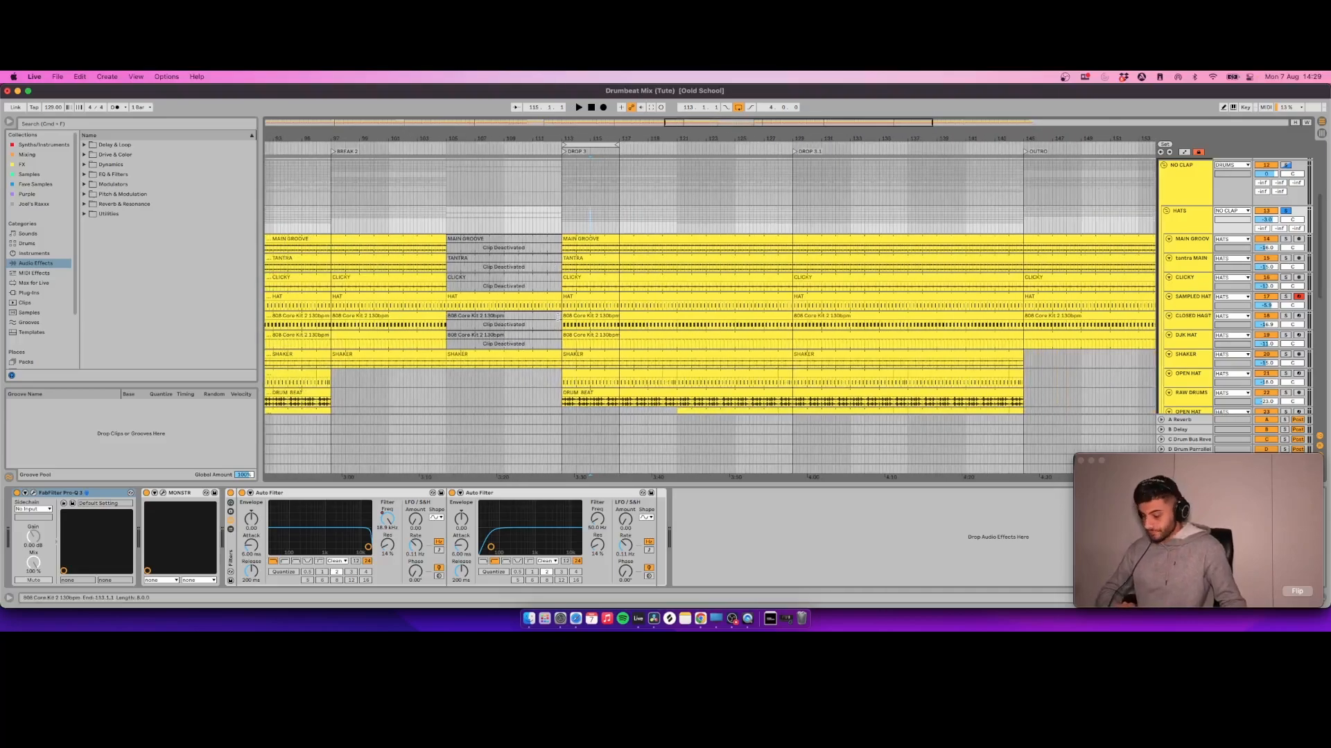
{"action": "key", "text": "a"}
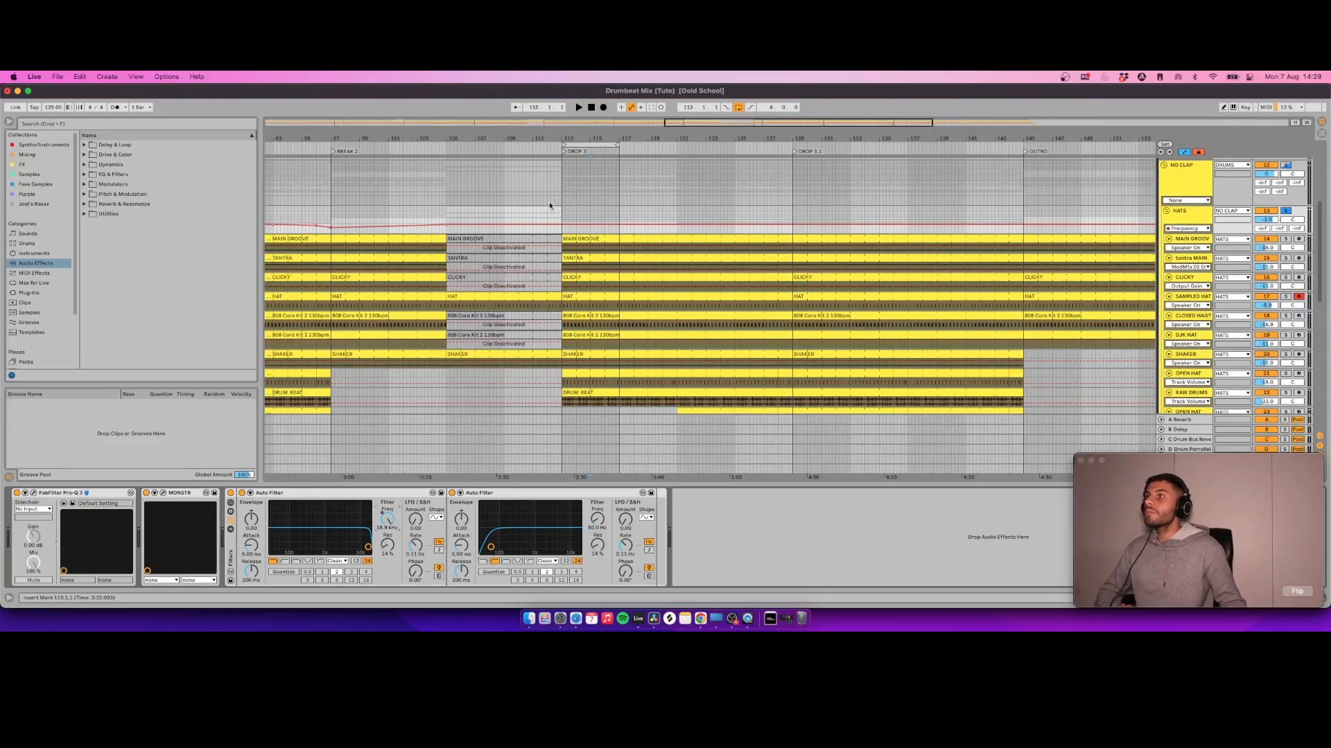
{"action": "scroll", "coordinate": [489, 201], "scroll_direction": "left", "scroll_amount": 5}
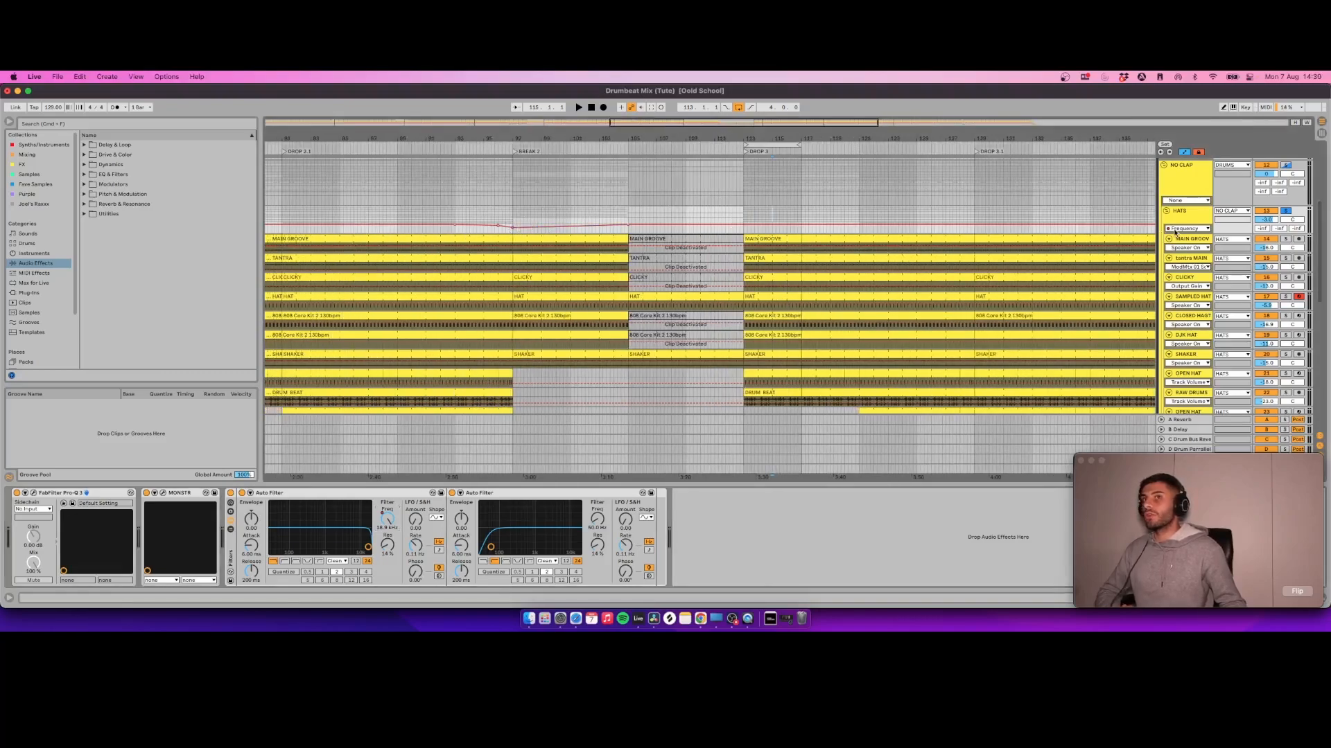
{"action": "left_click_drag", "start_coordinate": [1181, 233], "coordinate": [1180, 287]}
Step: Play the HATS group from about bar 95 to hear the filter frequency sweep into BREAK 2
{"action": "left_click", "coordinate": [487, 194]}
{"action": "key", "text": "space"}
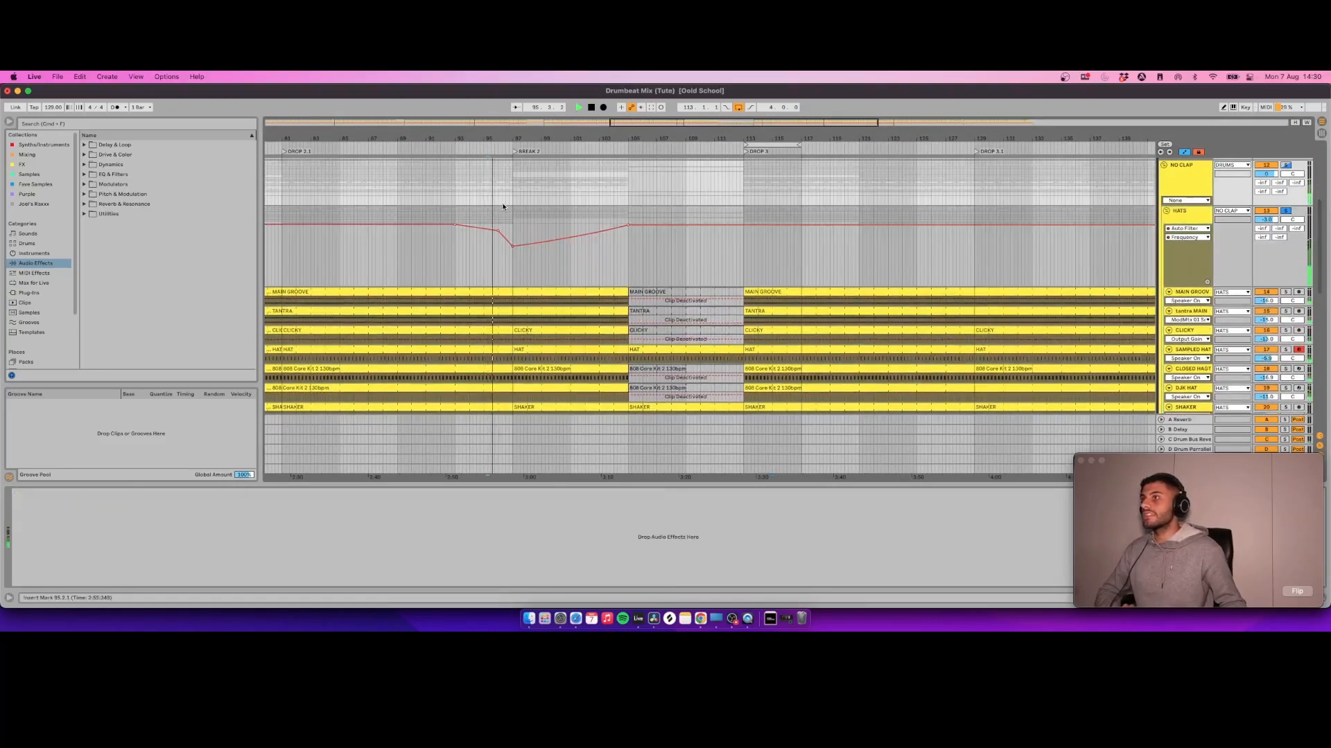
{"action": "left_click_drag", "start_coordinate": [556, 138], "coordinate": [555, 93]}
{"action": "left_click_drag", "start_coordinate": [641, 138], "coordinate": [640, 163]}
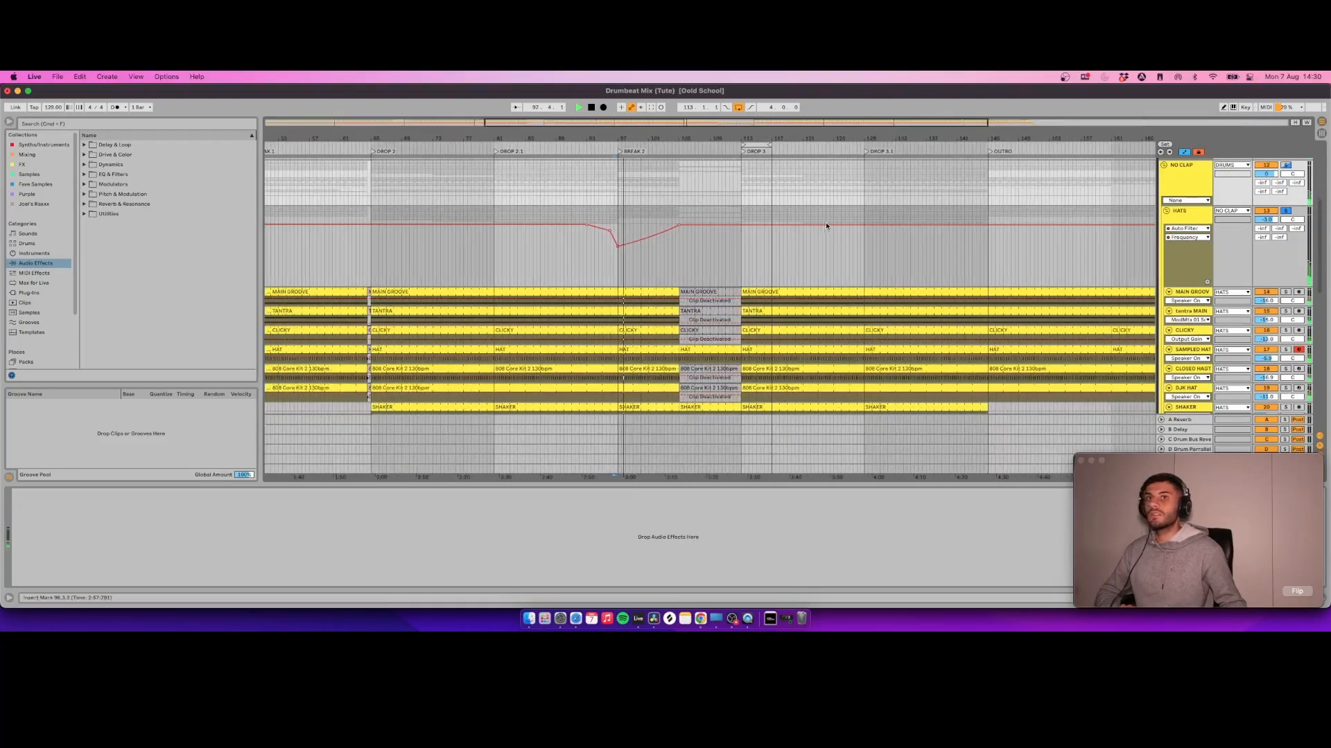
Step: Fold the HATS group, solo the PERCS group instead of it, and show the PERCS group's devices
{"action": "scroll", "coordinate": [824, 226], "scroll_direction": "right", "scroll_amount": 2}
{"action": "left_click", "coordinate": [1167, 211]}
{"action": "left_click", "coordinate": [1176, 216]}
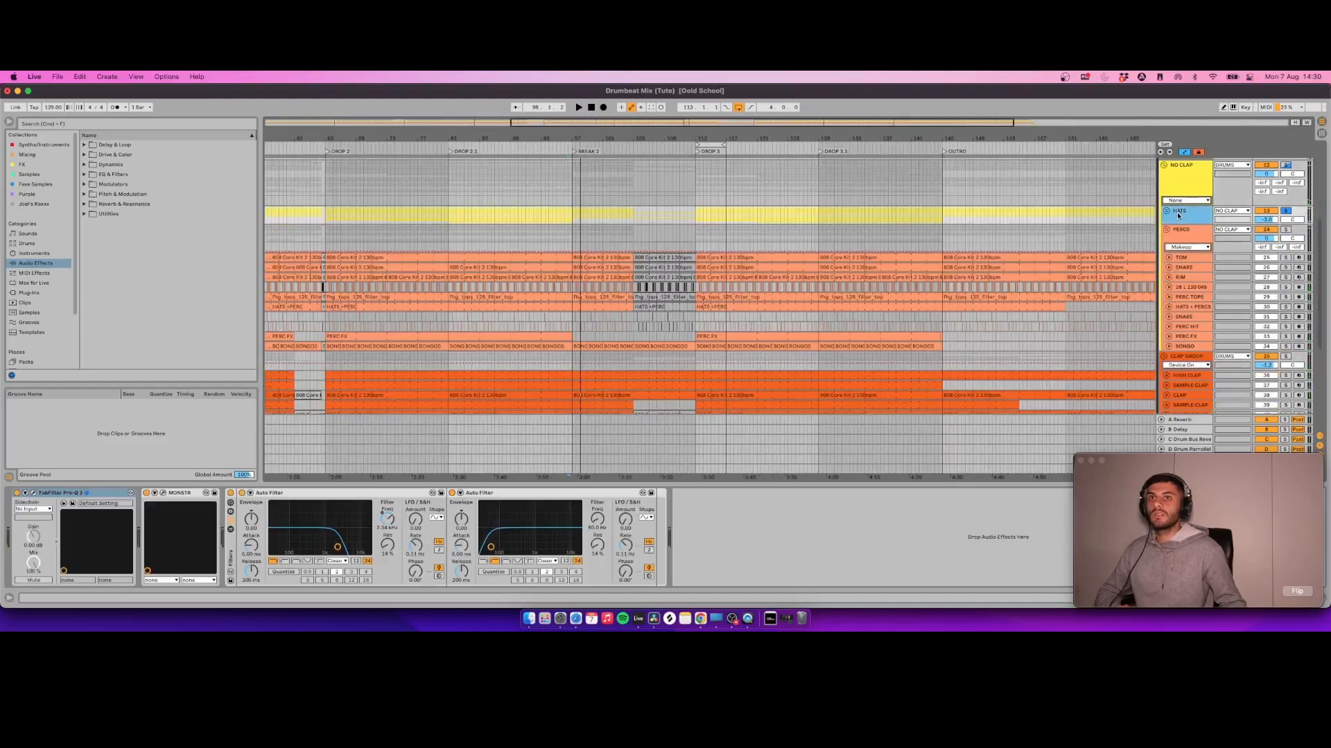
{"action": "left_click", "coordinate": [1285, 230]}
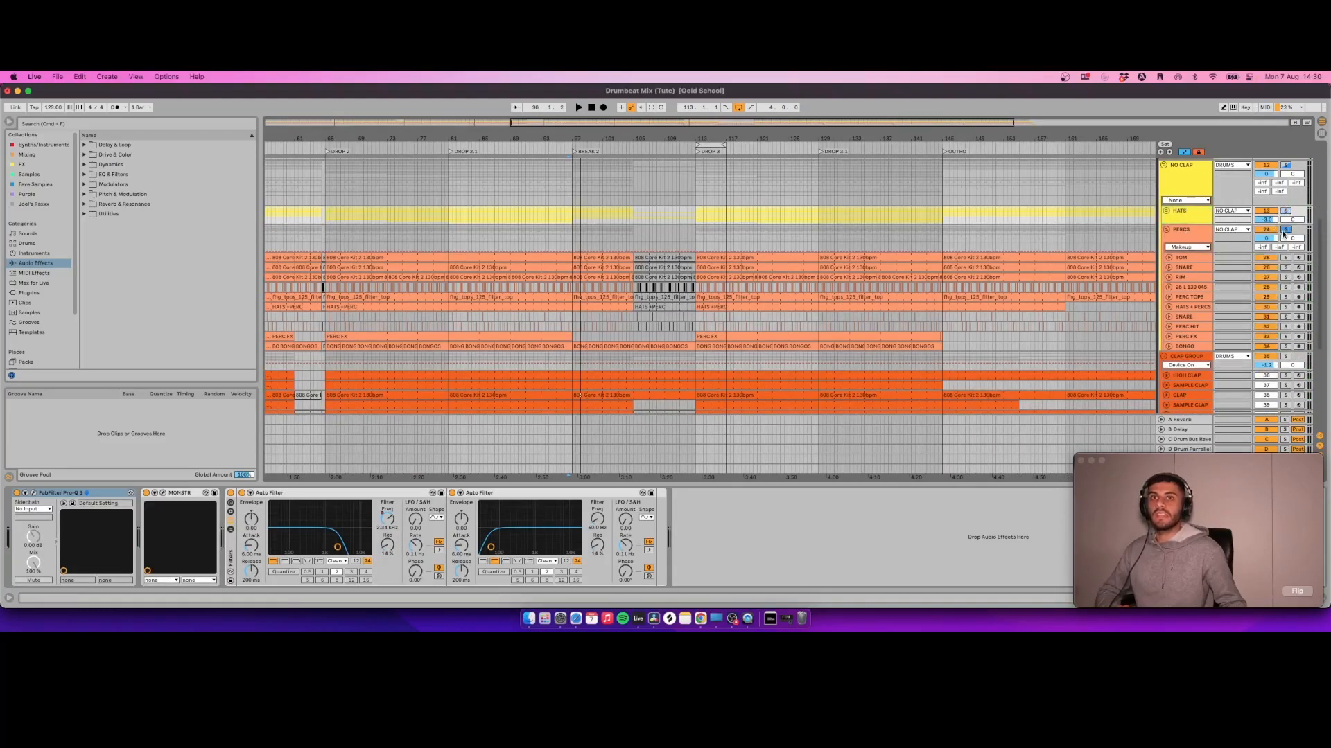
{"action": "left_click", "coordinate": [1189, 233]}
Step: Play the soloed percussion from DROP 3, open the group's Saturn 2 saturation plug-in to inspect it, and close its window
{"action": "scroll", "coordinate": [755, 212], "scroll_direction": "right", "scroll_amount": 1}
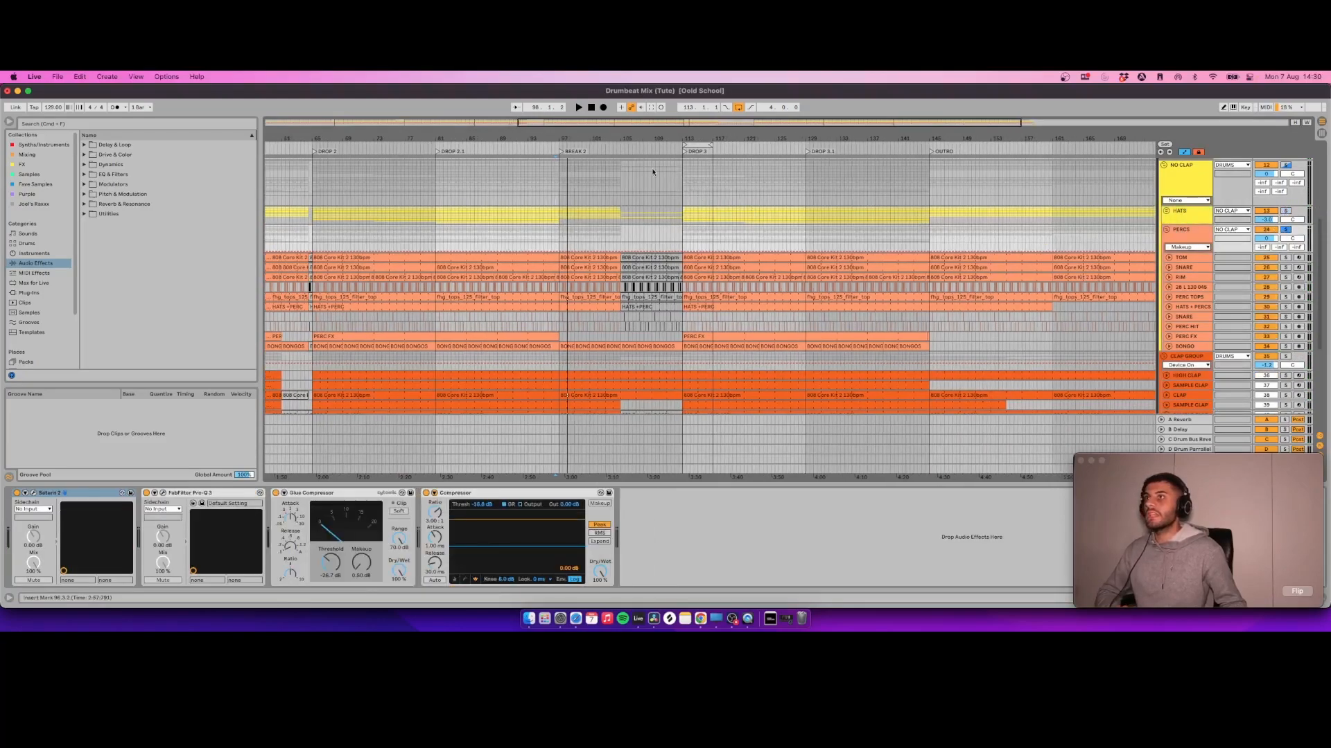
{"action": "left_click_drag", "start_coordinate": [703, 138], "coordinate": [677, 163]}
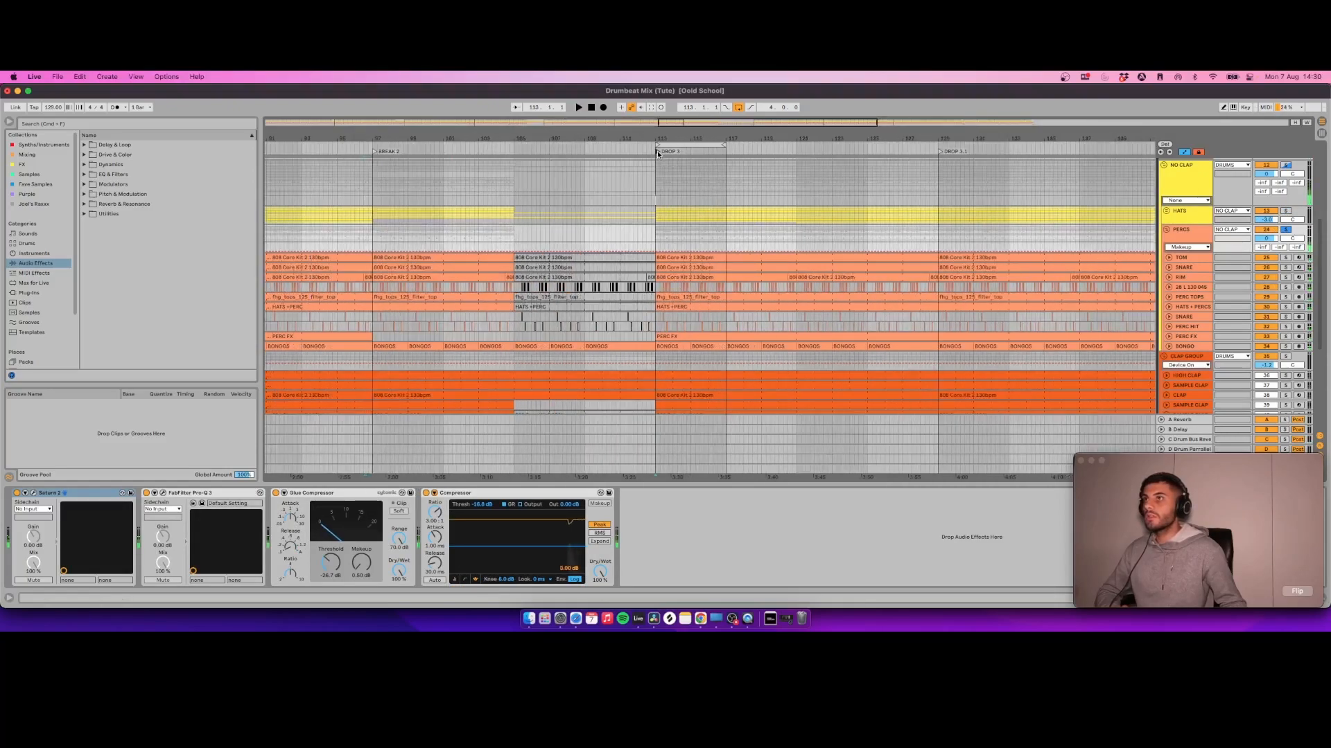
{"action": "key", "text": "space"}
{"action": "left_click_drag", "start_coordinate": [682, 135], "coordinate": [680, 147]}
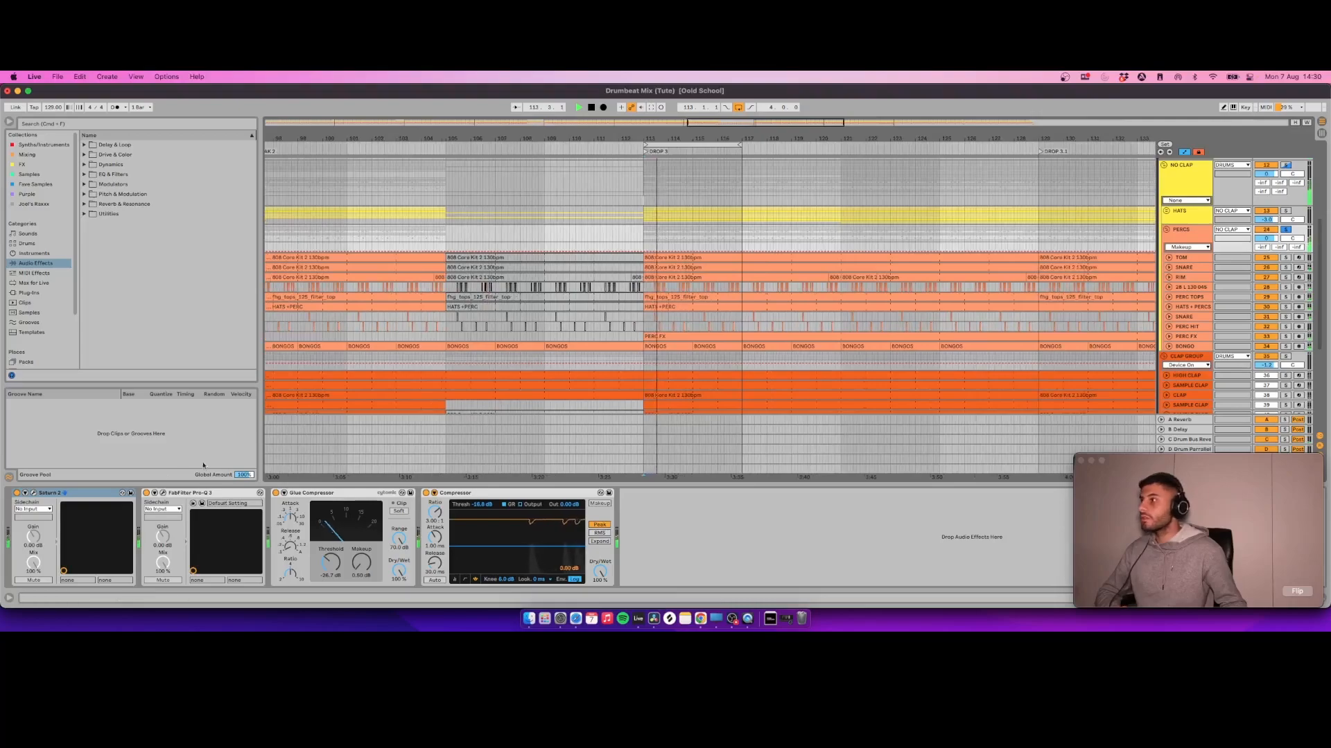
{"action": "left_click", "coordinate": [33, 494]}
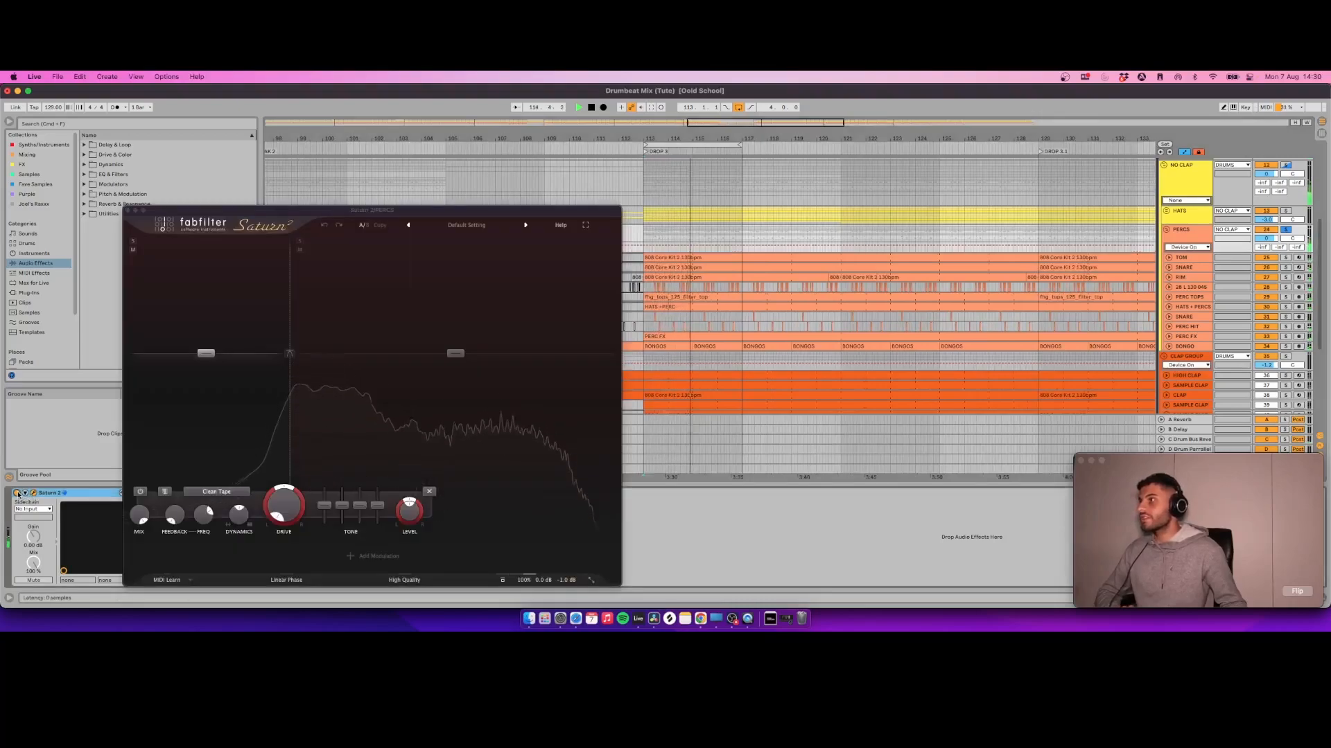
{"action": "left_click", "coordinate": [128, 210]}
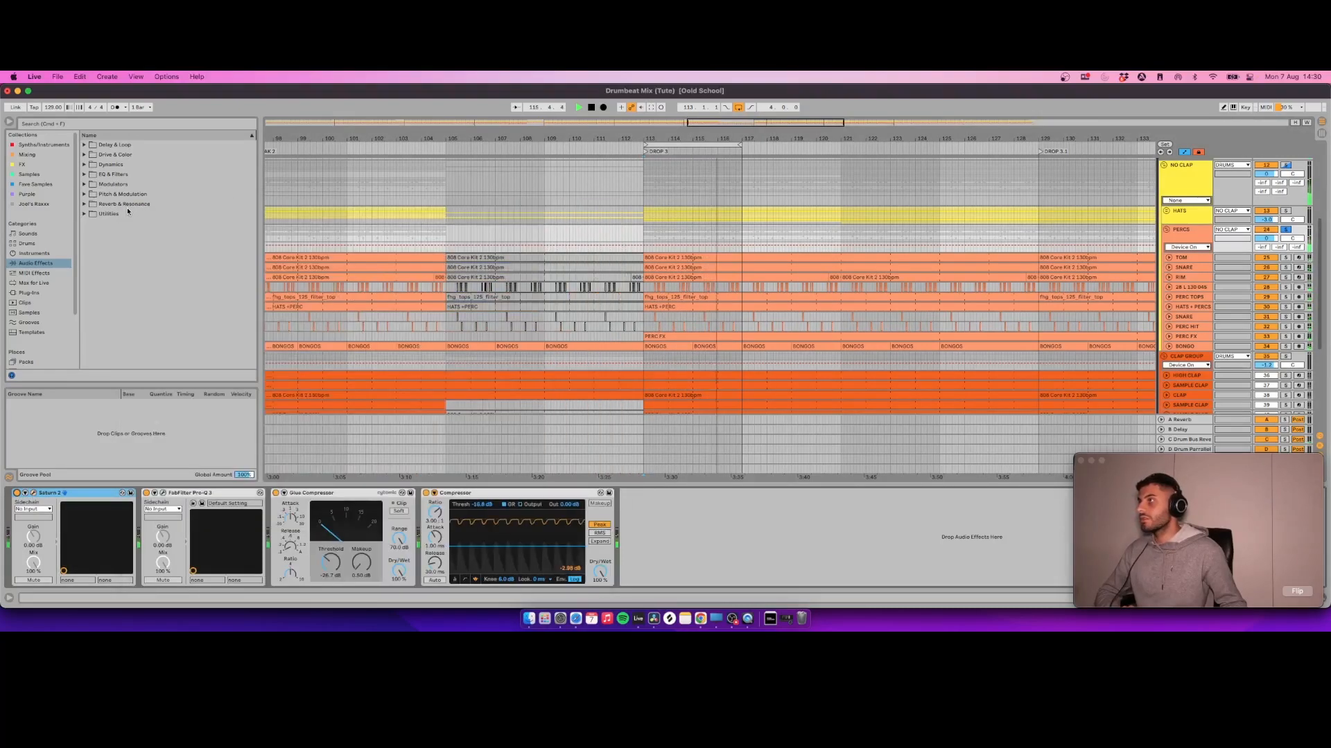
Step: Open the PERCS group's Pro-Q 3, audition the low-mid boost and high-frequency dynamic band in isolation, and close the EQ
{"action": "left_click", "coordinate": [162, 492]}
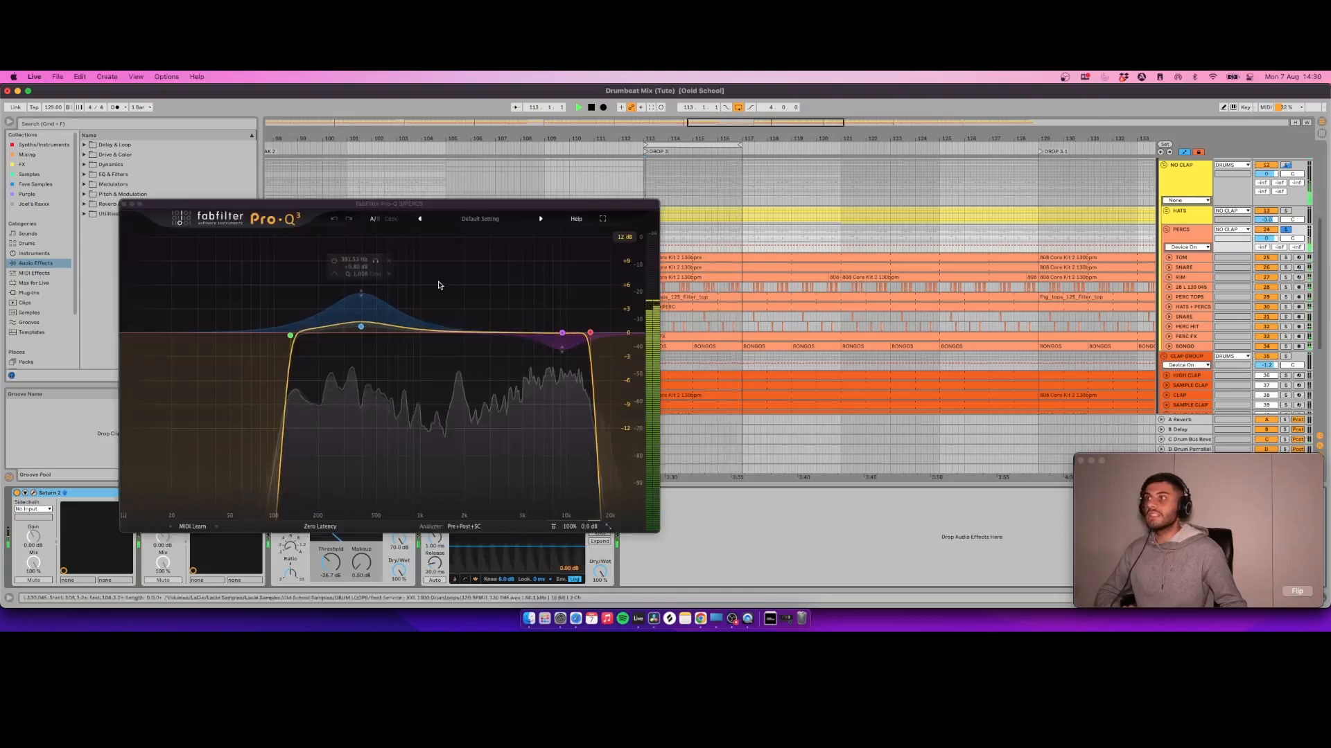
{"action": "left_click", "coordinate": [375, 261]}
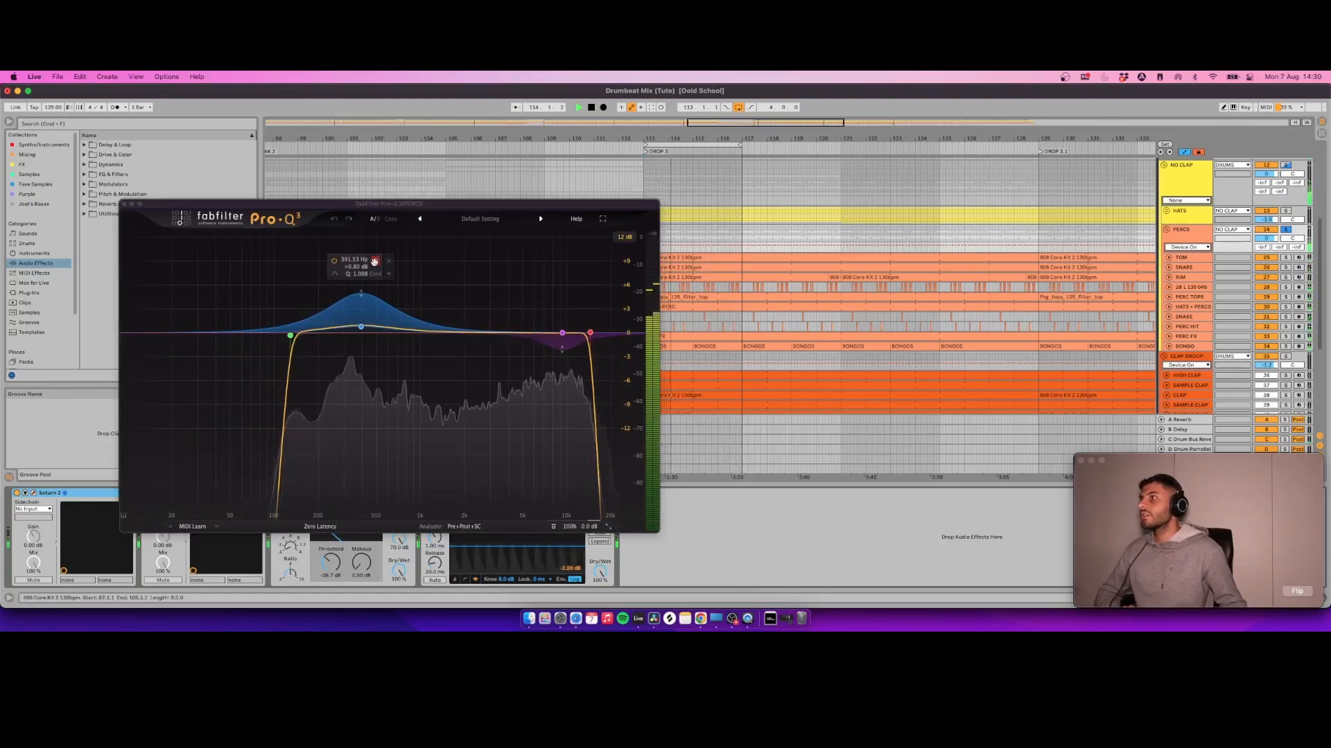
{"action": "left_click", "coordinate": [577, 303]}
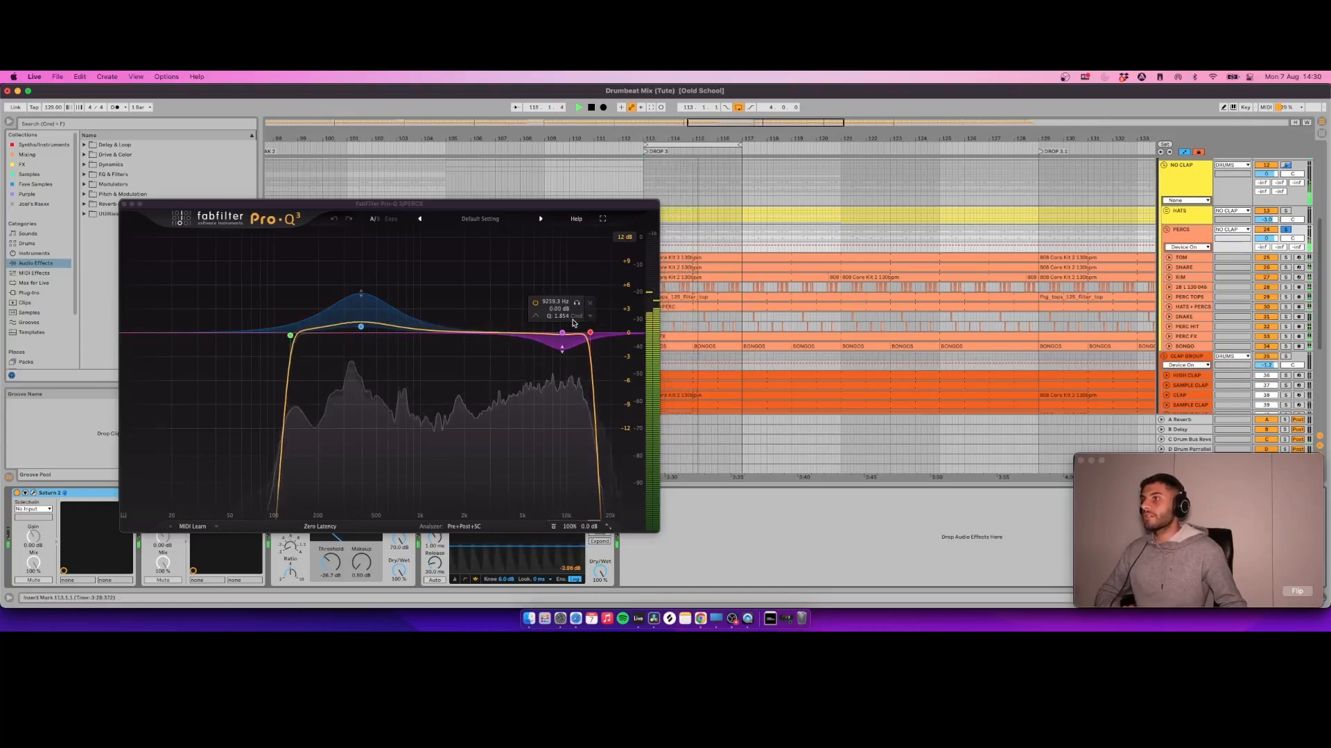
{"action": "left_click", "coordinate": [578, 306]}
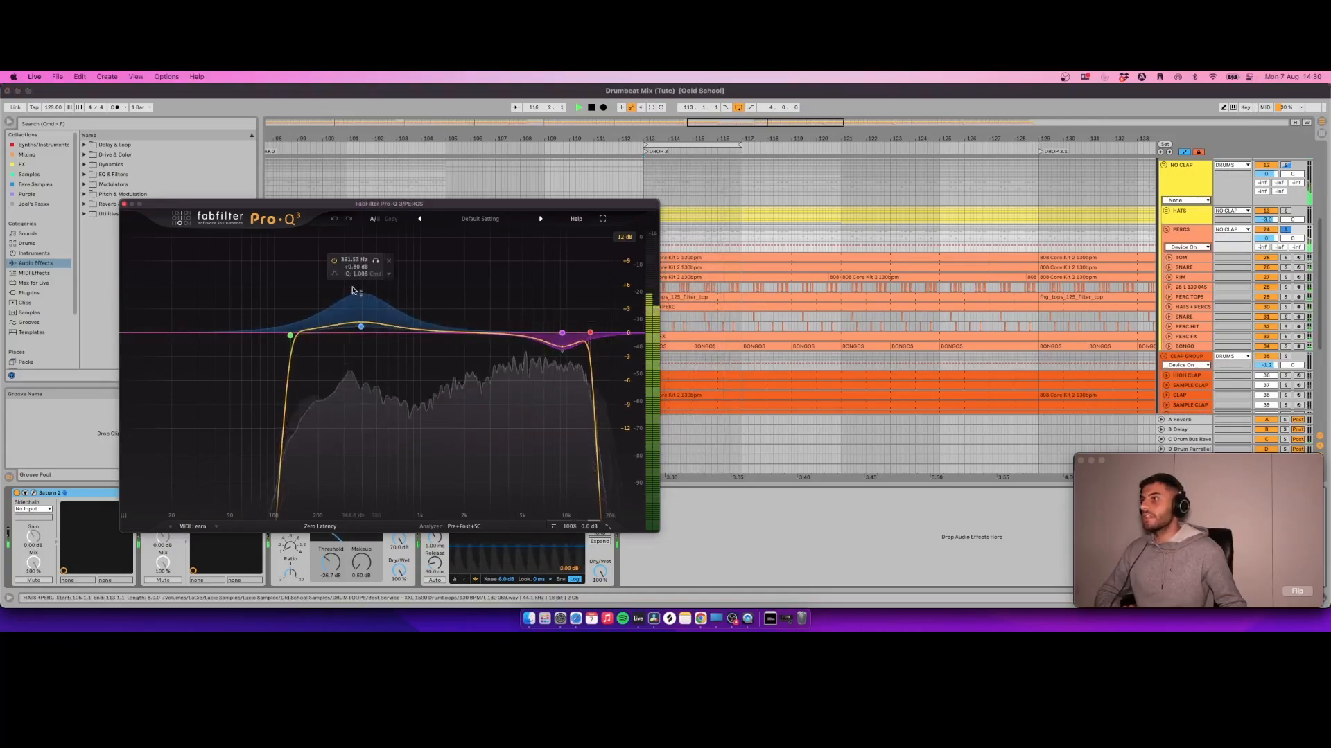
{"action": "left_click", "coordinate": [560, 357]}
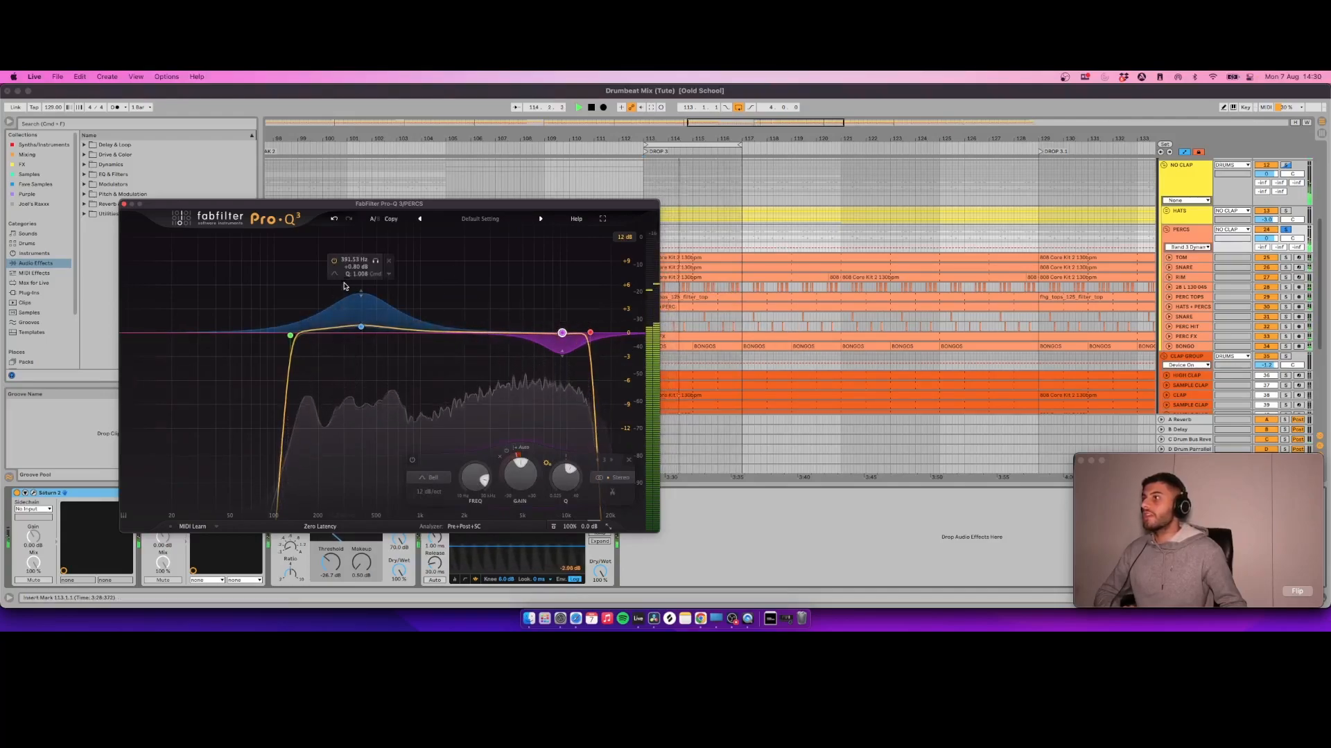
{"action": "left_click", "coordinate": [375, 261]}
{"action": "left_click_drag", "start_coordinate": [376, 261], "coordinate": [377, 261]}
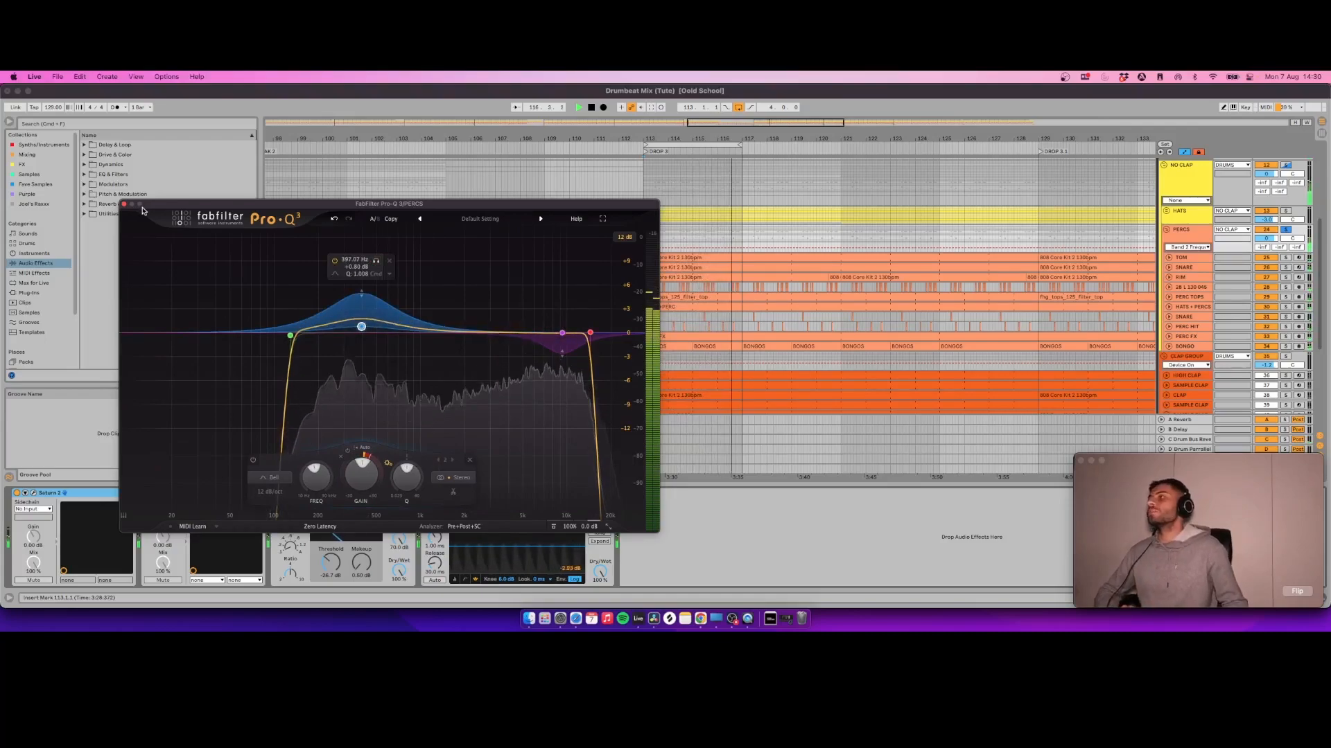
{"action": "left_click", "coordinate": [125, 205]}
Step: Examine the DRUMS group's Auto Filter frequency automation rising into DROP 3, setting the playback position around bar 111
{"action": "left_click", "coordinate": [669, 189]}
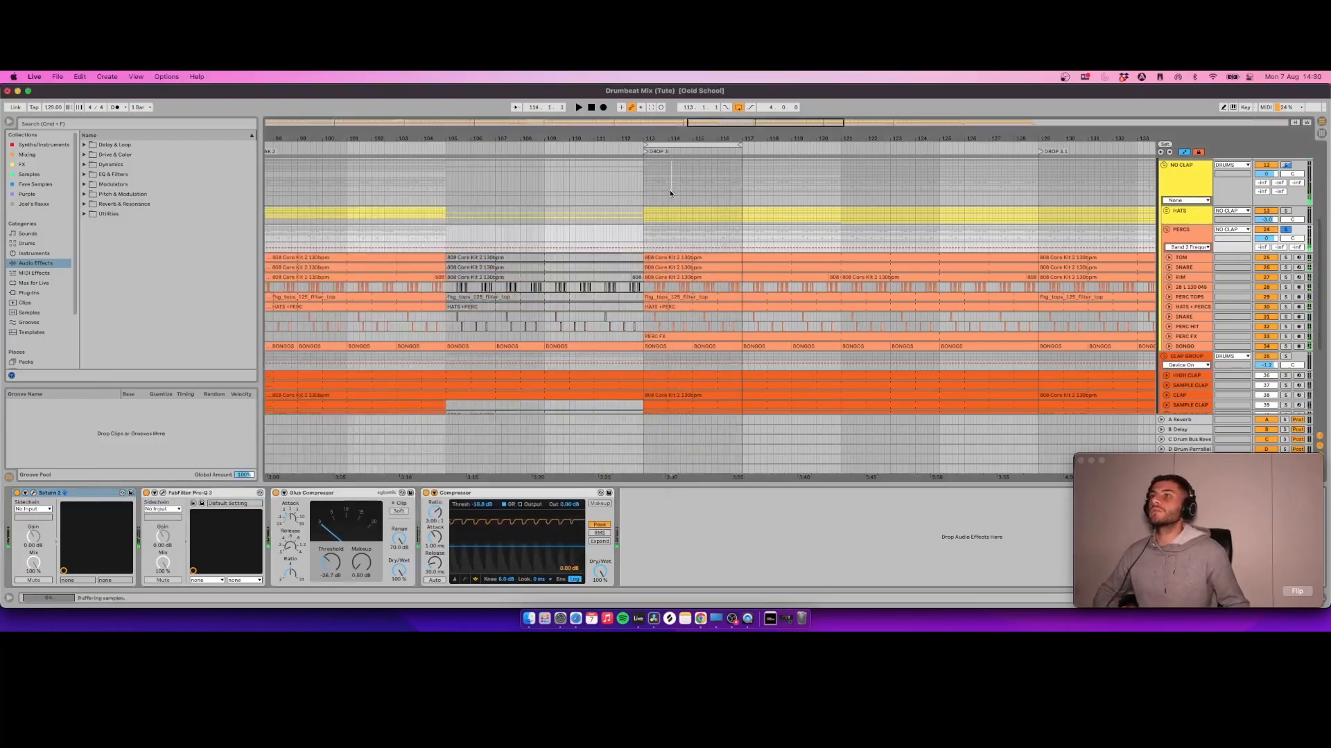
{"action": "scroll", "coordinate": [657, 199], "scroll_direction": "up", "scroll_amount": 5}
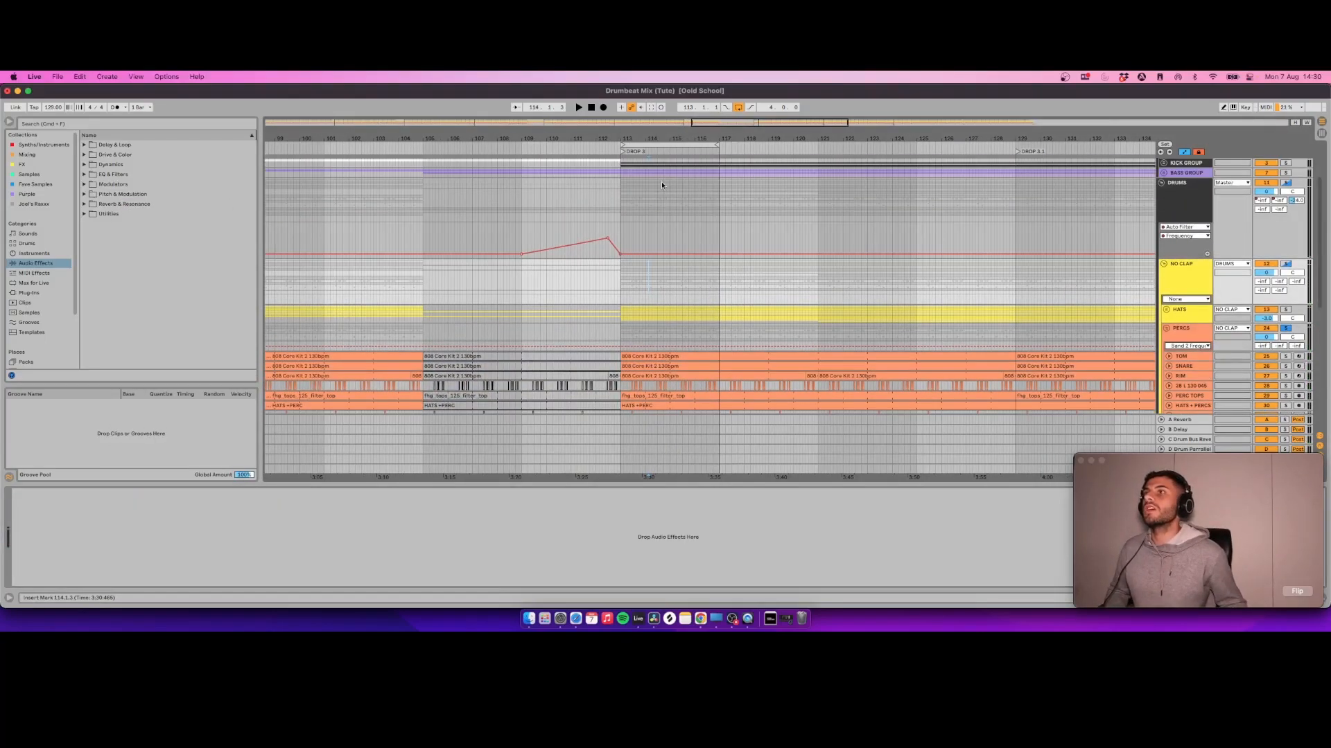
{"action": "left_click", "coordinate": [1165, 247]}
{"action": "scroll", "coordinate": [1104, 232], "scroll_direction": "down", "scroll_amount": 2}
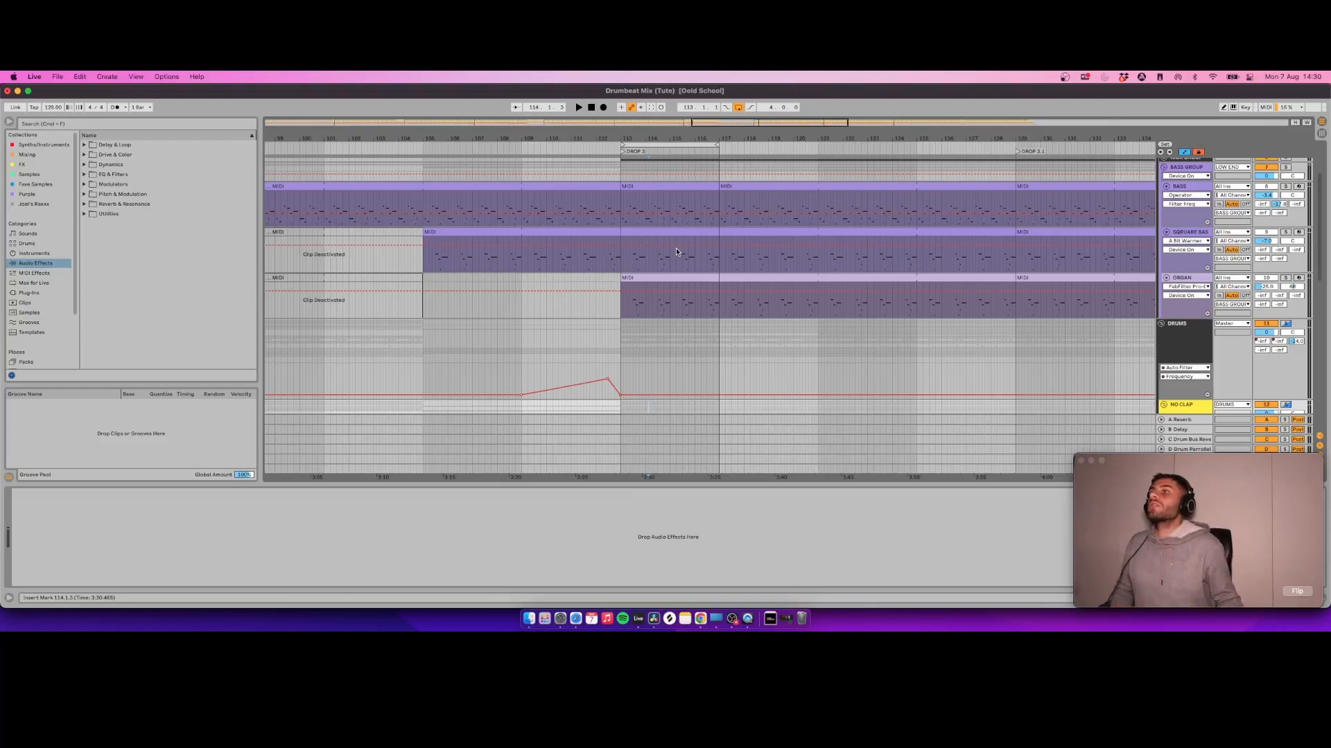
{"action": "scroll", "coordinate": [678, 263], "scroll_direction": "down", "scroll_amount": 3}
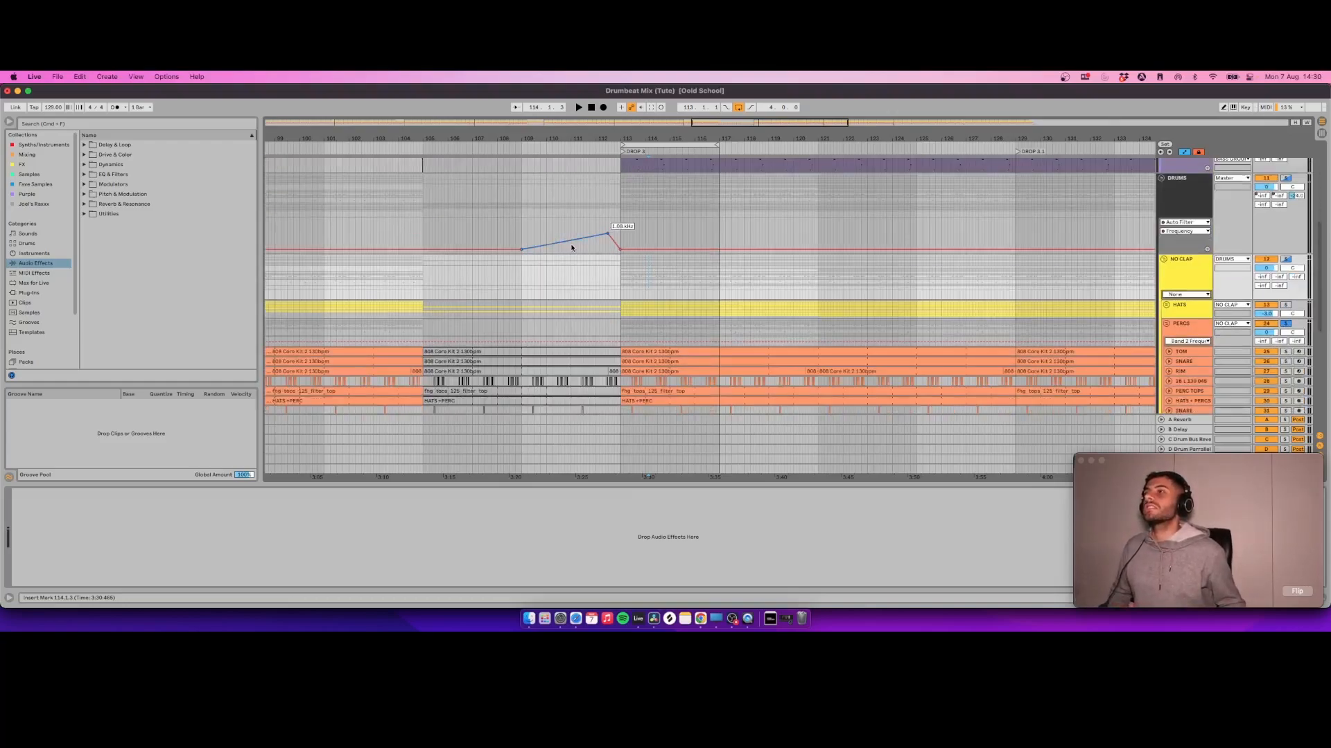
{"action": "left_click_drag", "start_coordinate": [561, 139], "coordinate": [560, 171]}
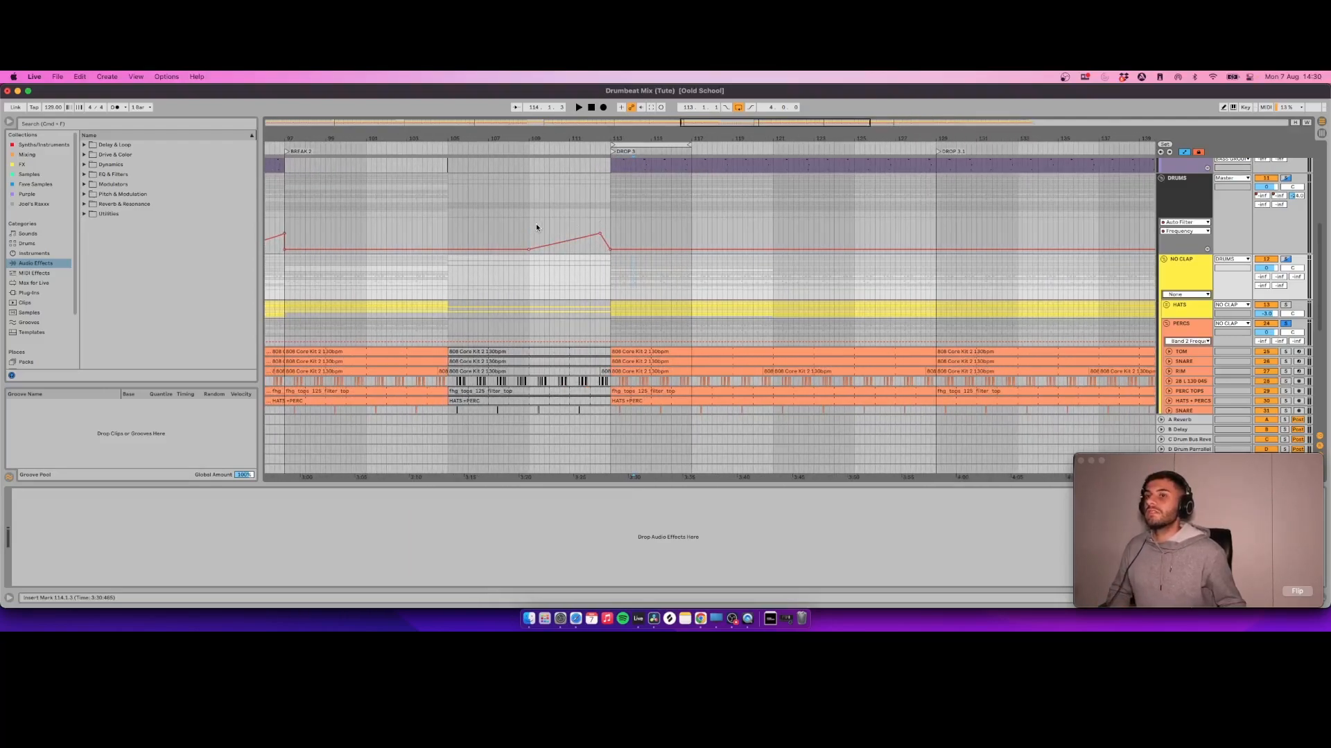
{"action": "left_click_drag", "start_coordinate": [598, 229], "coordinate": [604, 227]}
{"action": "left_click", "coordinate": [574, 220]}
{"action": "key", "text": "space"}
Step: Solo the CLAP GROUP, inspect its StandardCLIP plug-in while playing from DROP 3, then close the plug-in and stop playback
{"action": "left_click", "coordinate": [1192, 283]}
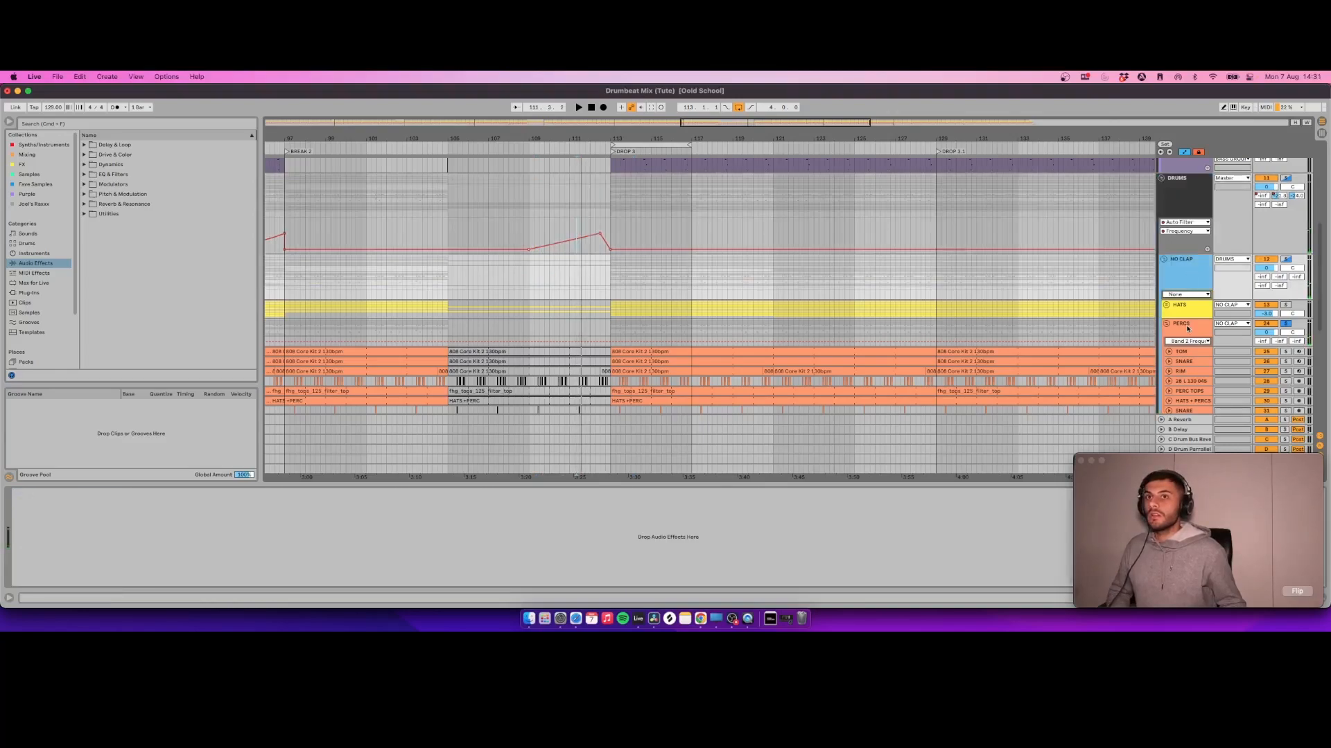
{"action": "left_click", "coordinate": [1183, 329]}
{"action": "scroll", "coordinate": [1182, 333], "scroll_direction": "down", "scroll_amount": 5}
{"action": "left_click", "coordinate": [1178, 297]}
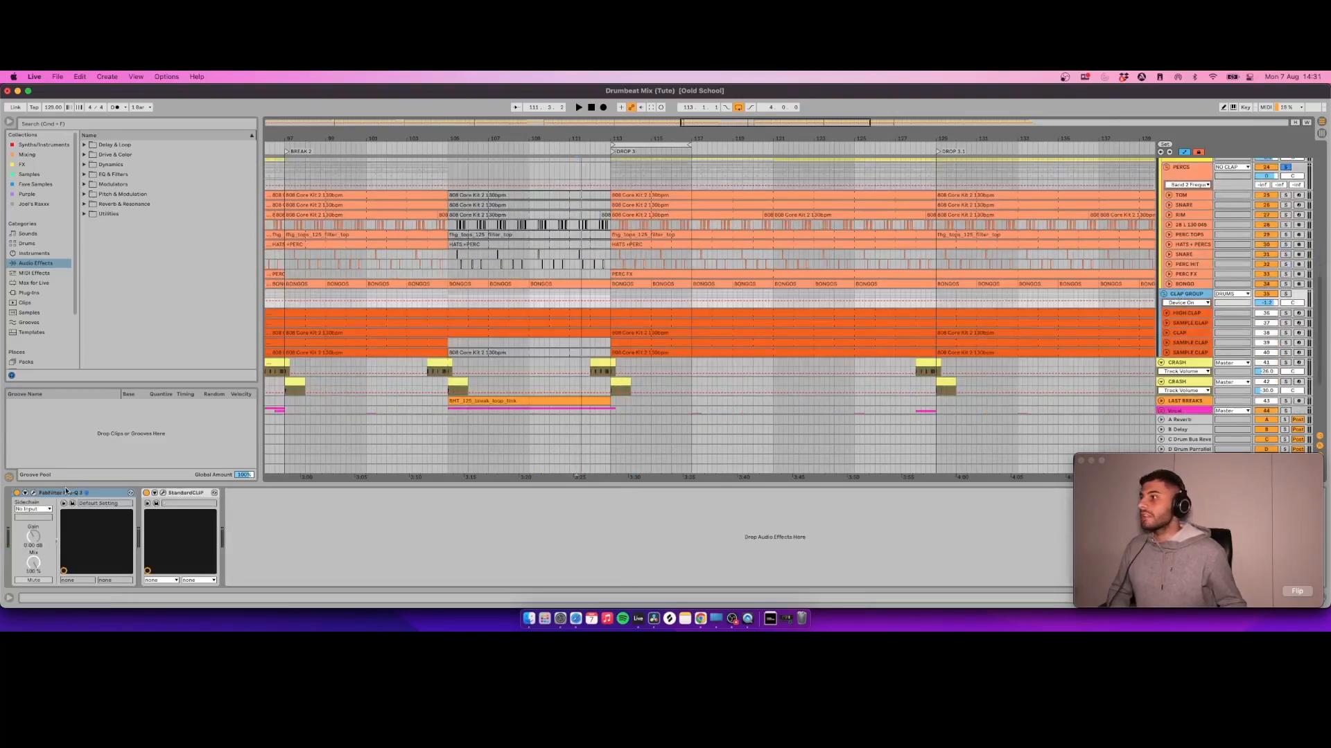
{"action": "left_click", "coordinate": [163, 494]}
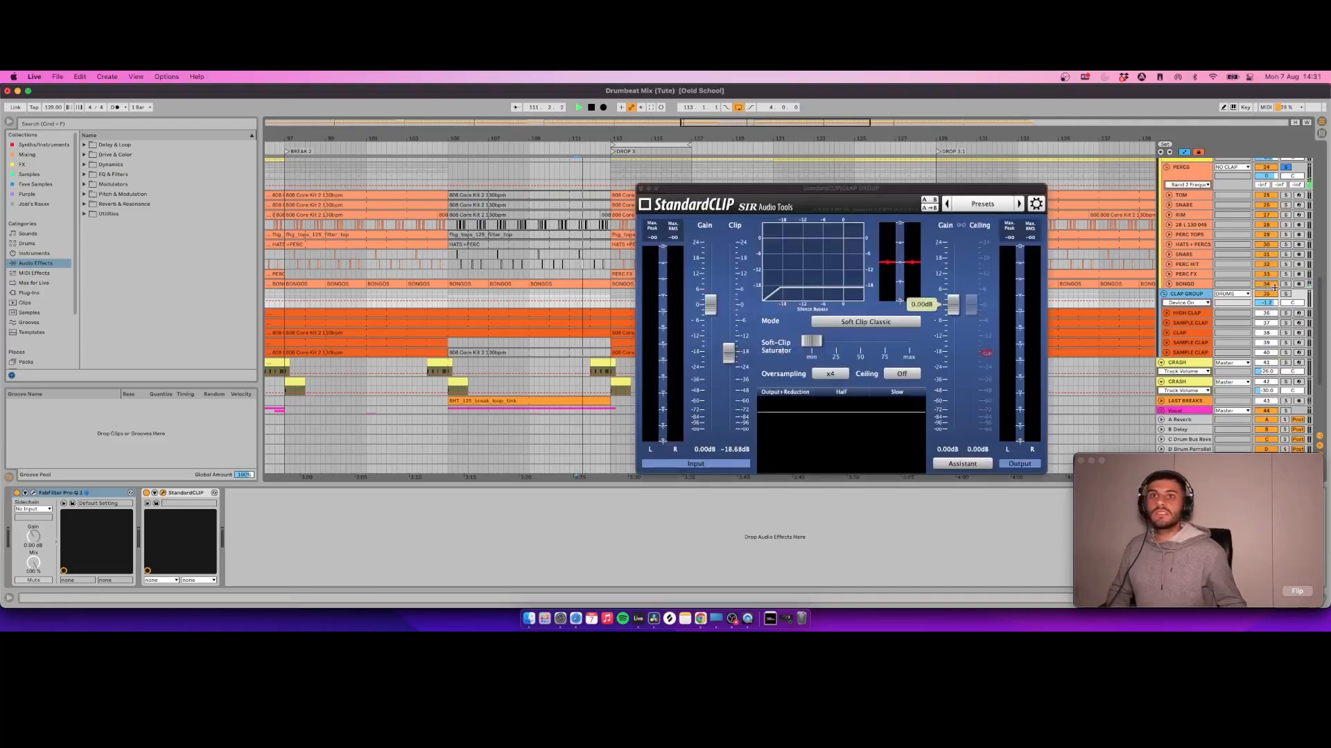
{"action": "left_click", "coordinate": [612, 153]}
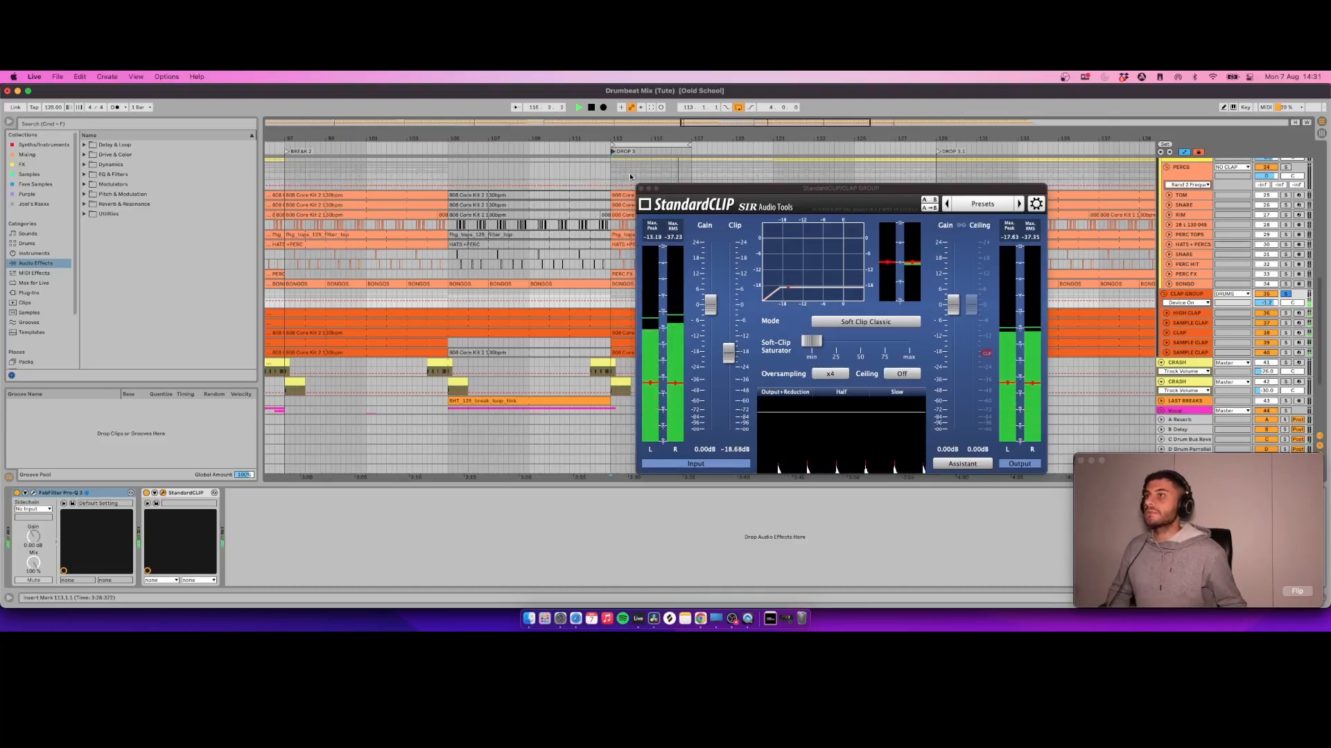
{"action": "left_click", "coordinate": [641, 189]}
{"action": "key", "text": "space"}
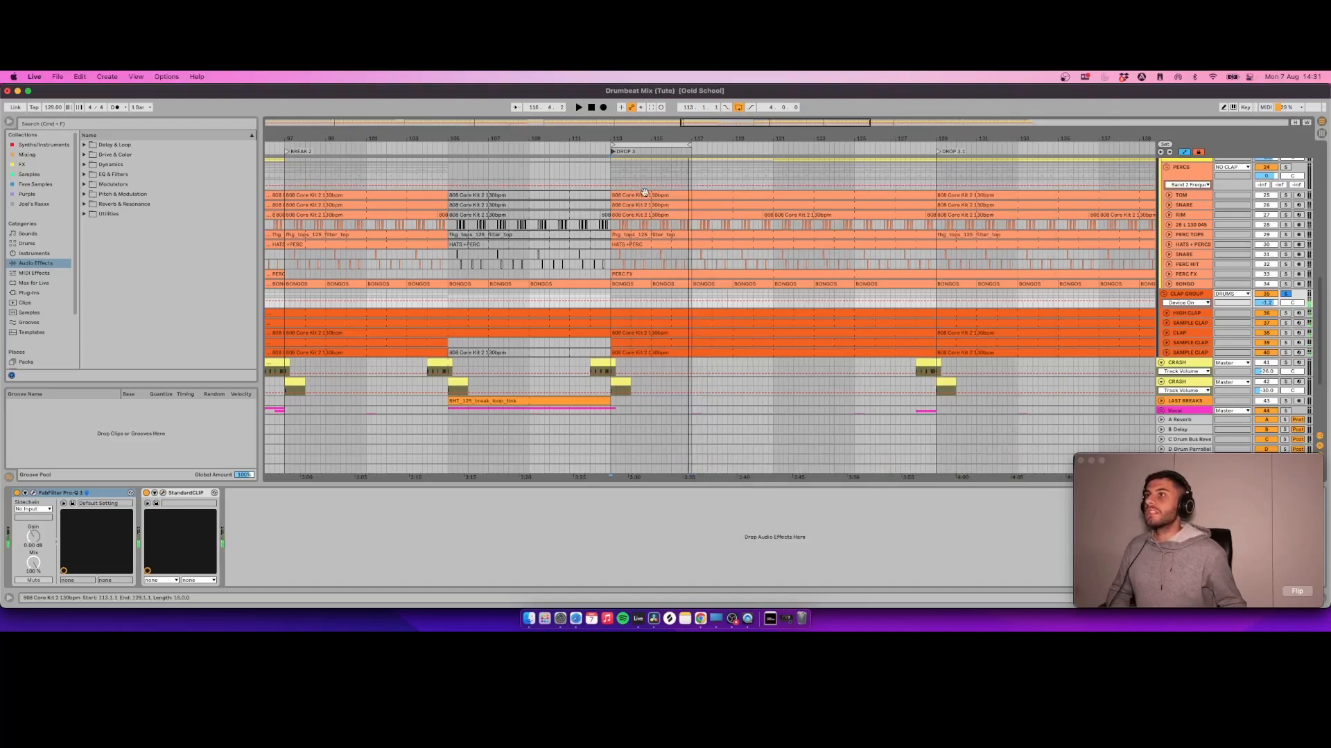
Step: Open the CLAP GROUP's Pro-Q 3 and StandardCLIP together and play the claps through them
{"action": "left_click", "coordinate": [33, 494]}
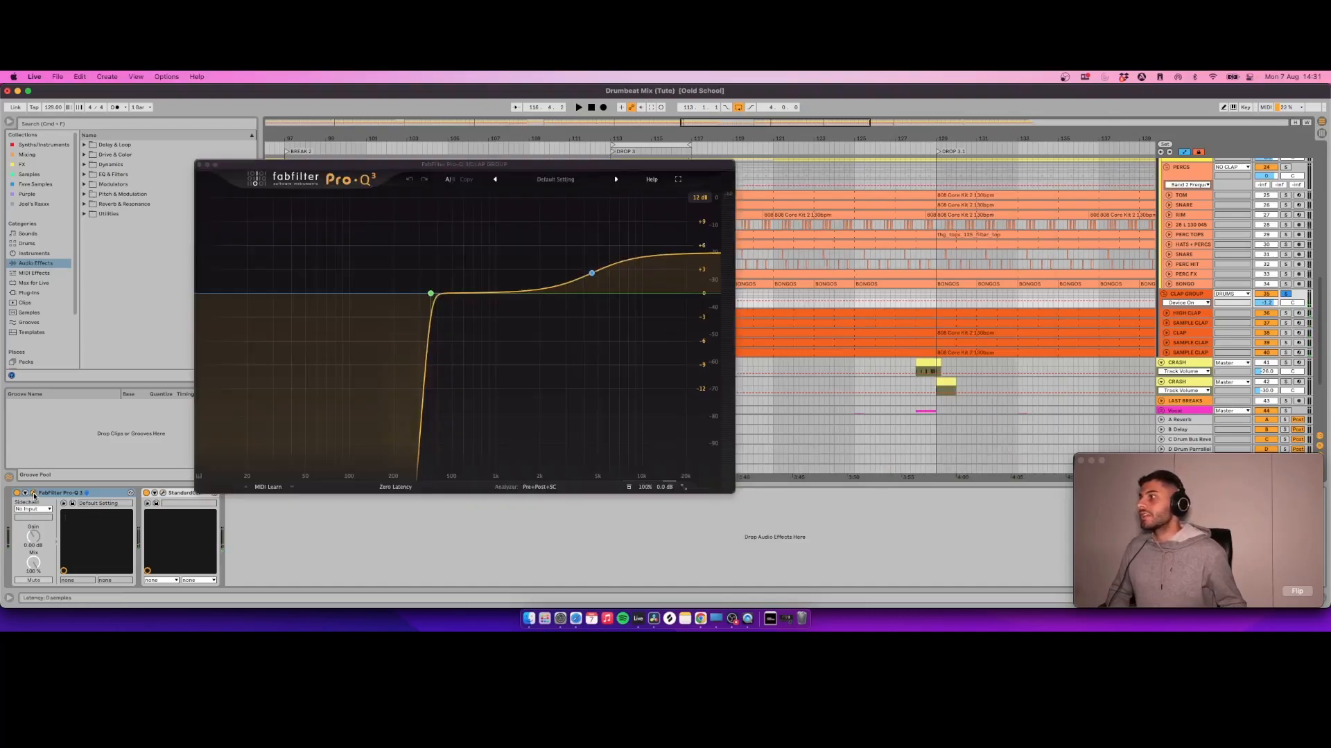
{"action": "left_click", "coordinate": [164, 493]}
{"action": "key", "text": "space"}
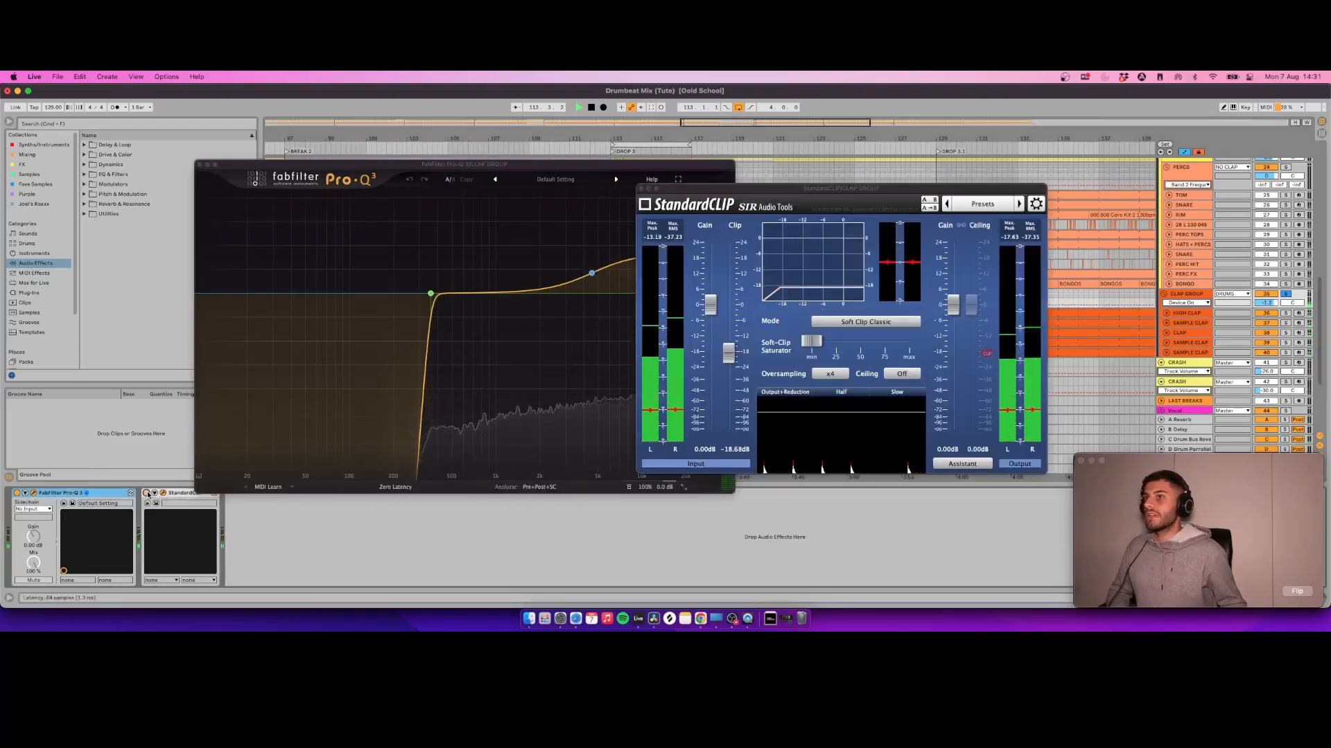
Step: Switch to Session View, close the EQ, move the StandardCLIP window aside and fold the PERCS group to expose the CLAP GROUP channel
{"action": "left_click", "coordinate": [1316, 133]}
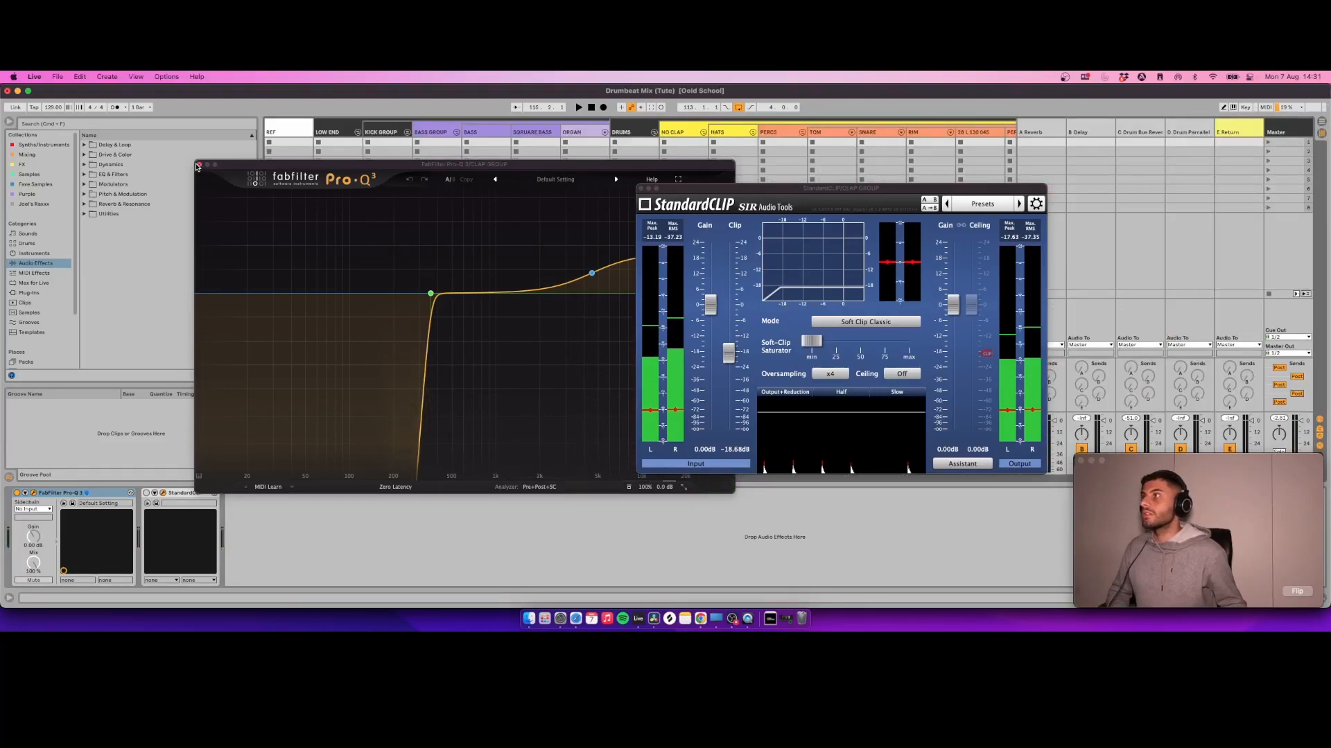
{"action": "left_click", "coordinate": [198, 165]}
{"action": "left_click", "coordinate": [707, 211]}
{"action": "left_click", "coordinate": [706, 212]}
{"action": "left_click_drag", "start_coordinate": [707, 188], "coordinate": [329, 196]}
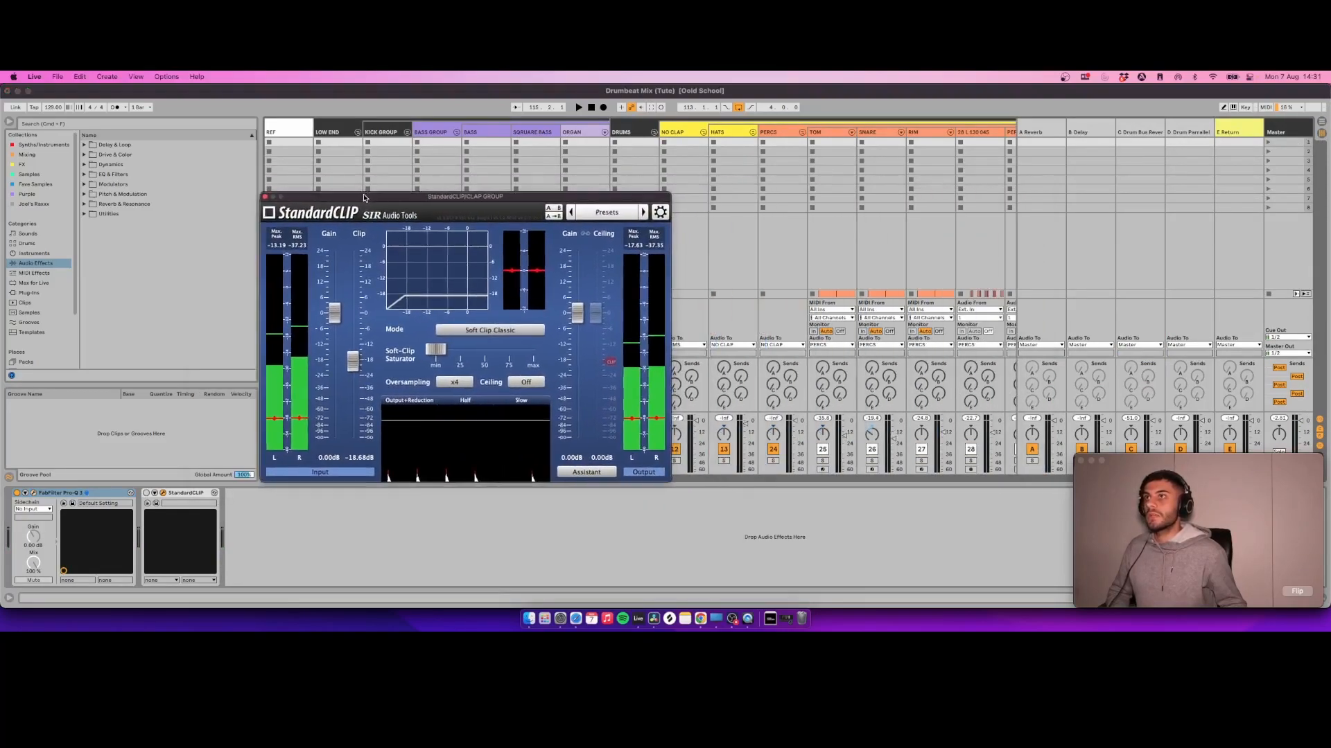
{"action": "left_click", "coordinate": [801, 133]}
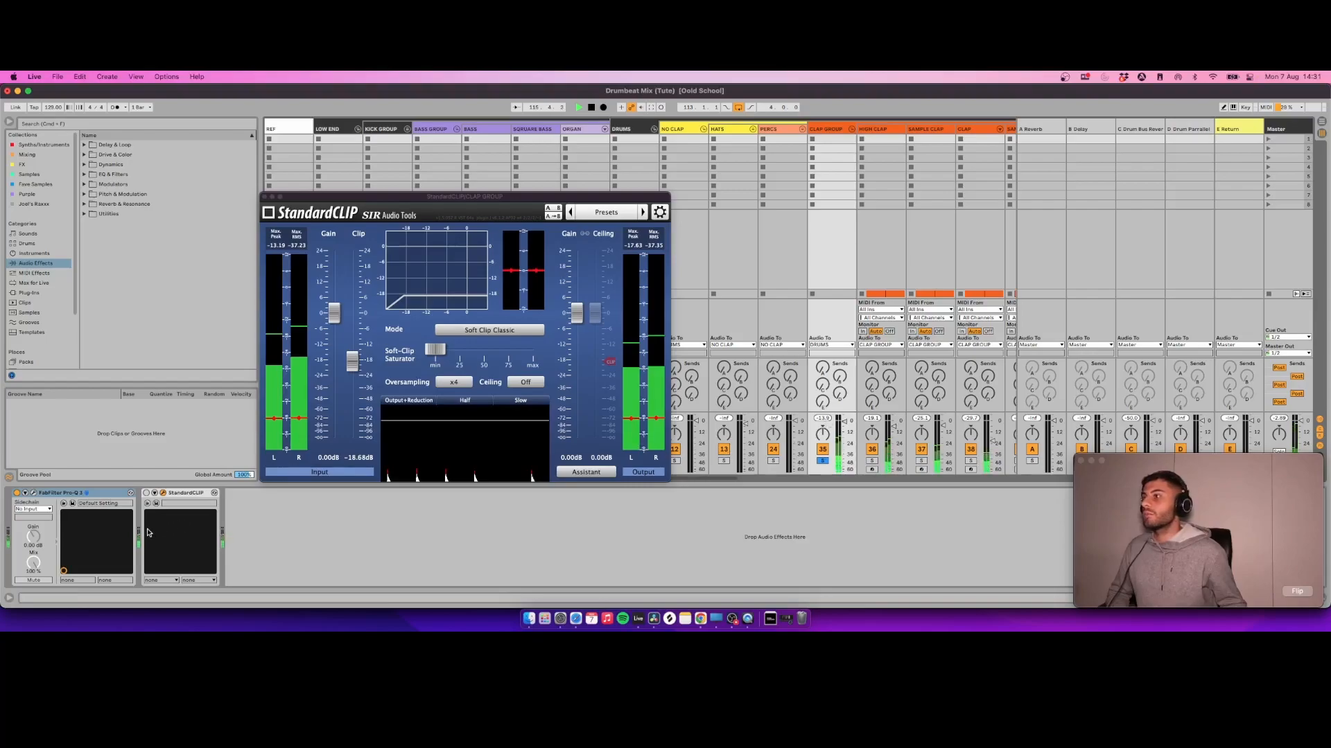
Step: Compare the clap peak levels with StandardCLIP enabled and bypassed, resetting the channel's peak reading, then re-enable it and close its window
{"action": "left_click", "coordinate": [147, 494]}
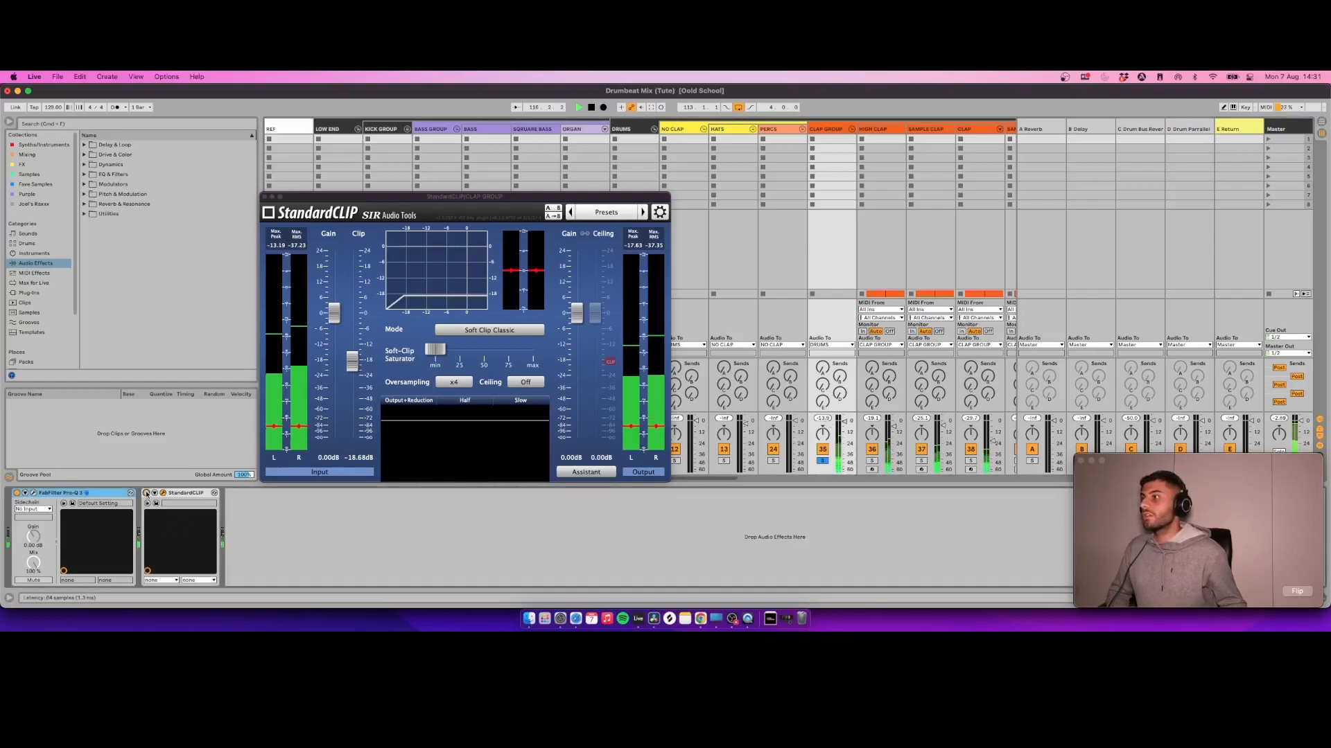
{"action": "left_click", "coordinate": [823, 419]}
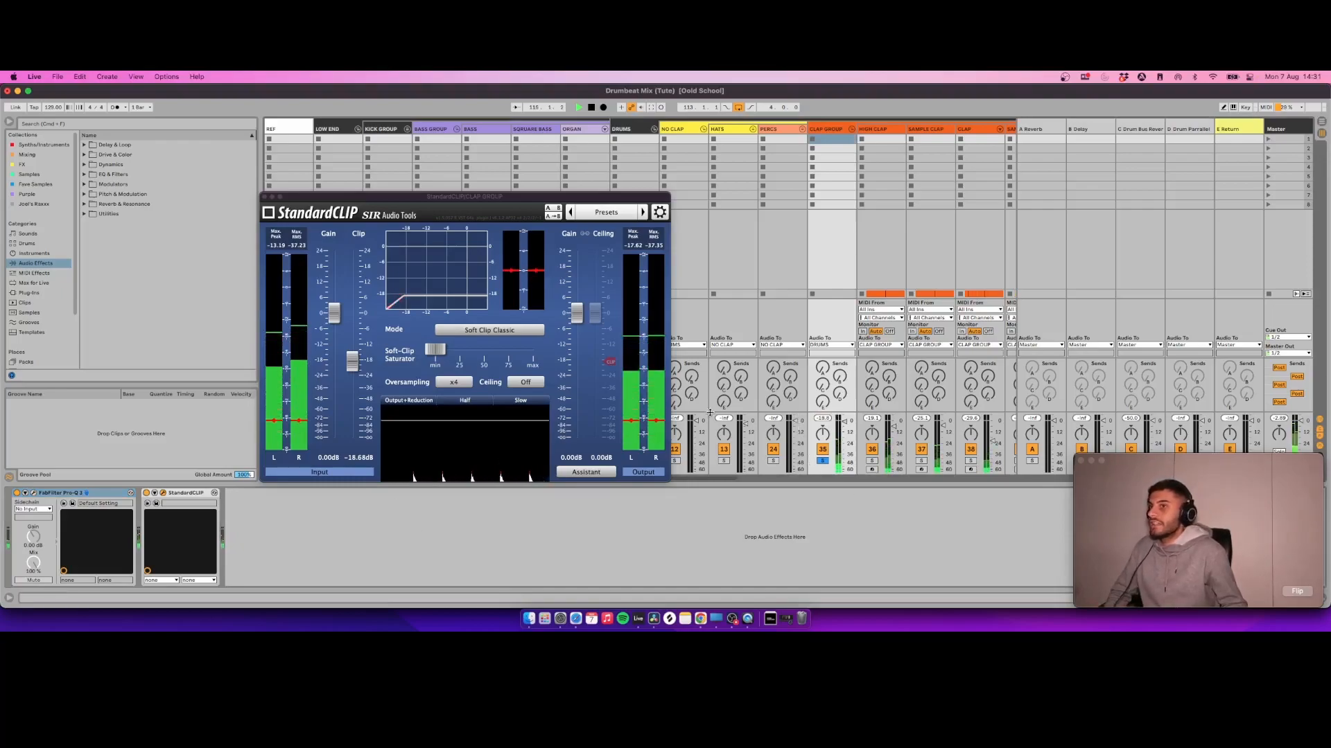
{"action": "left_click", "coordinate": [147, 494]}
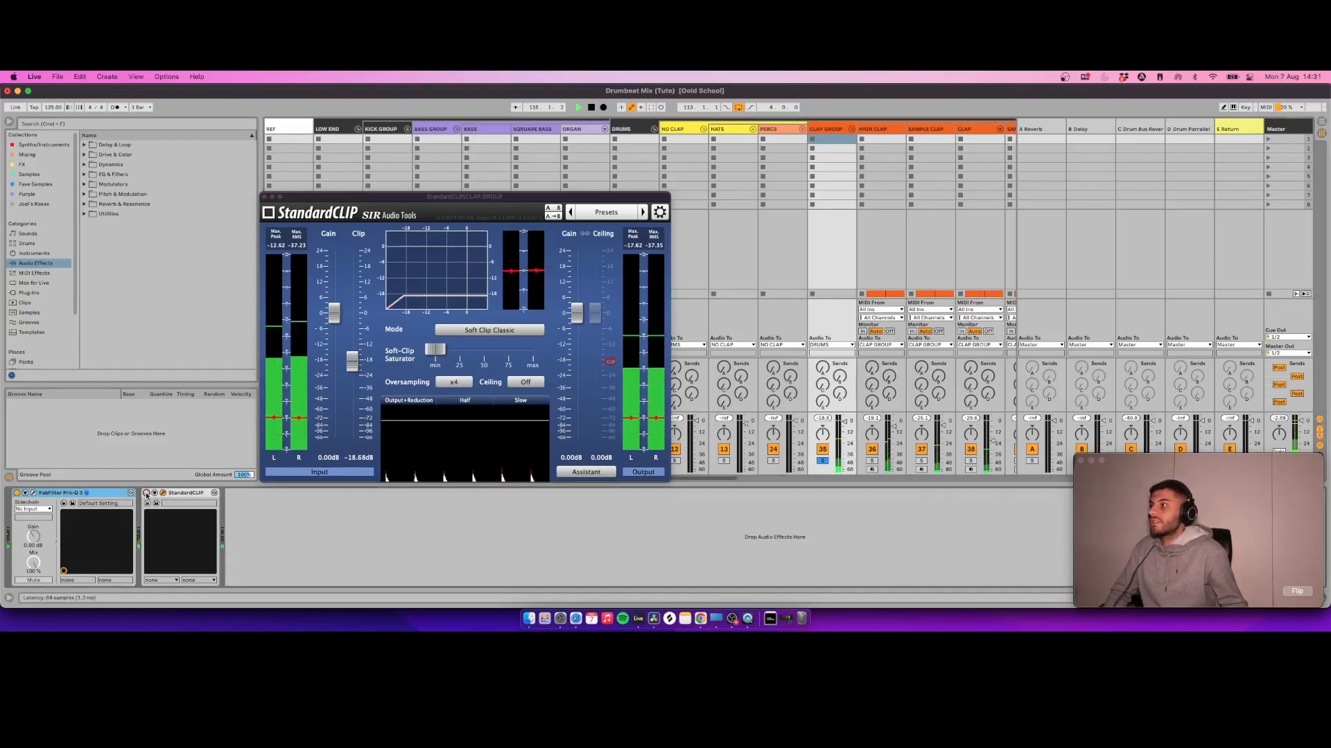
{"action": "left_click", "coordinate": [147, 494]}
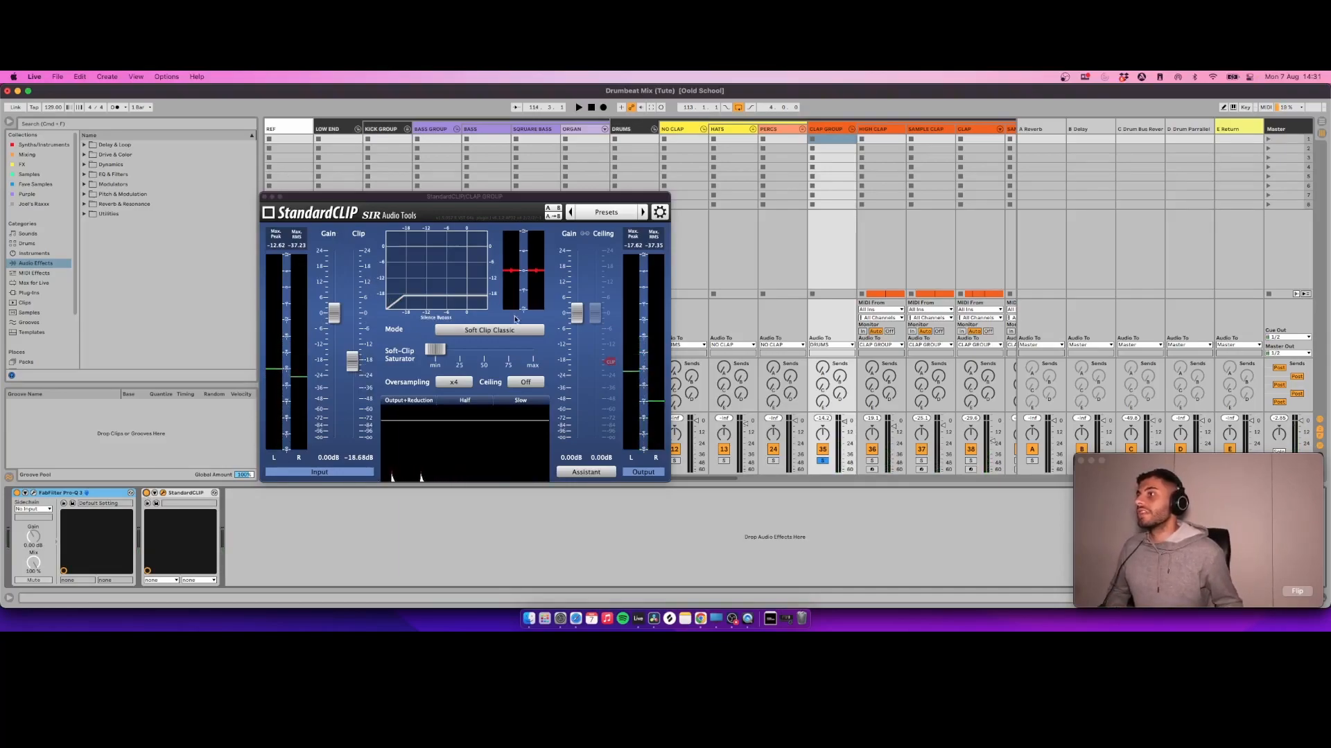
{"action": "left_click", "coordinate": [271, 197]}
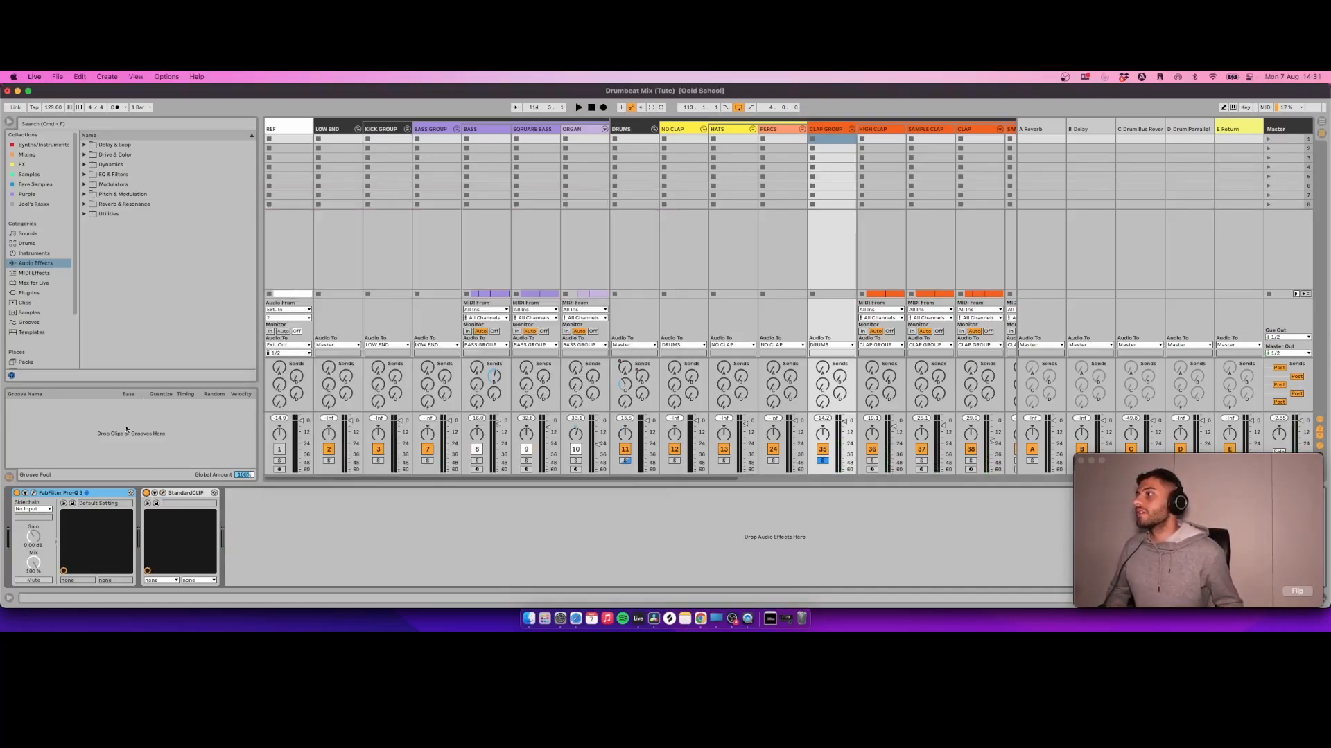
Step: Open the CLAP GROUP's Pro-Q 3 and compare the soloed claps with the high-shelf boost enabled and bypassed
{"action": "left_click", "coordinate": [33, 493]}
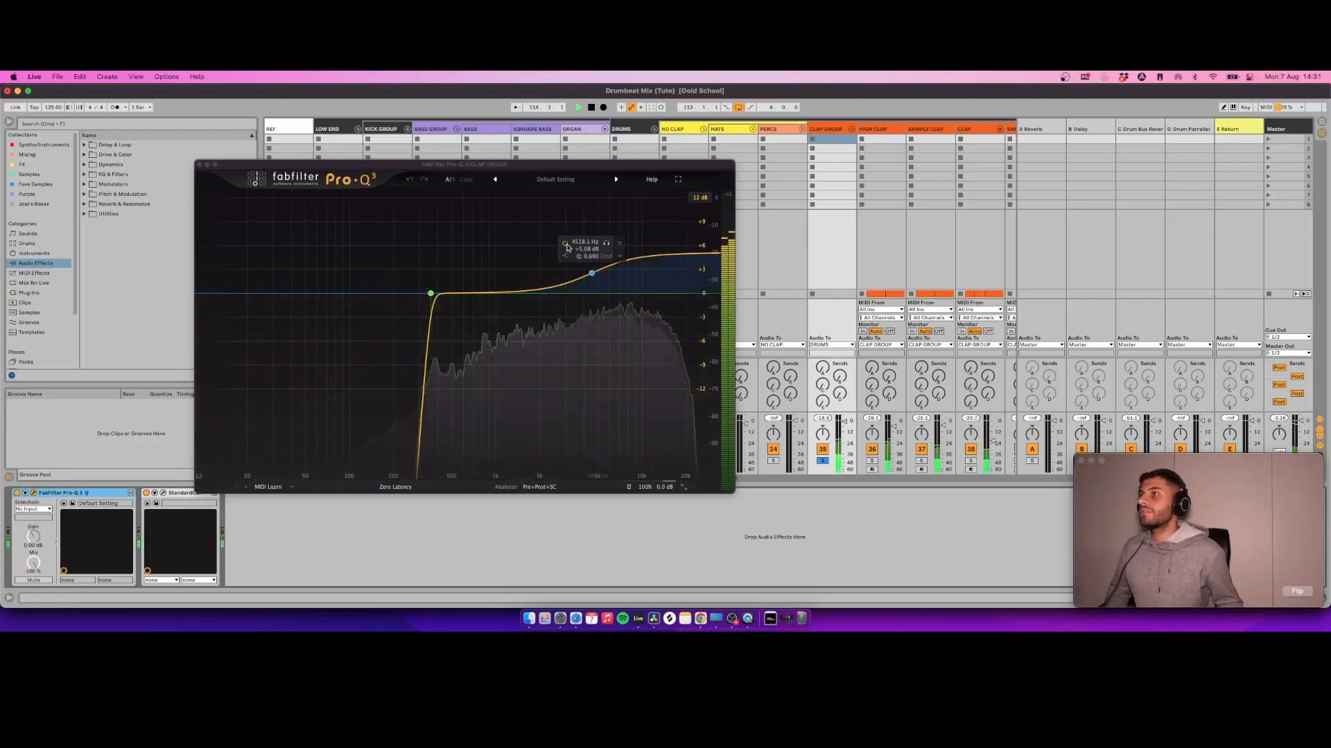
{"action": "left_click", "coordinate": [564, 244]}
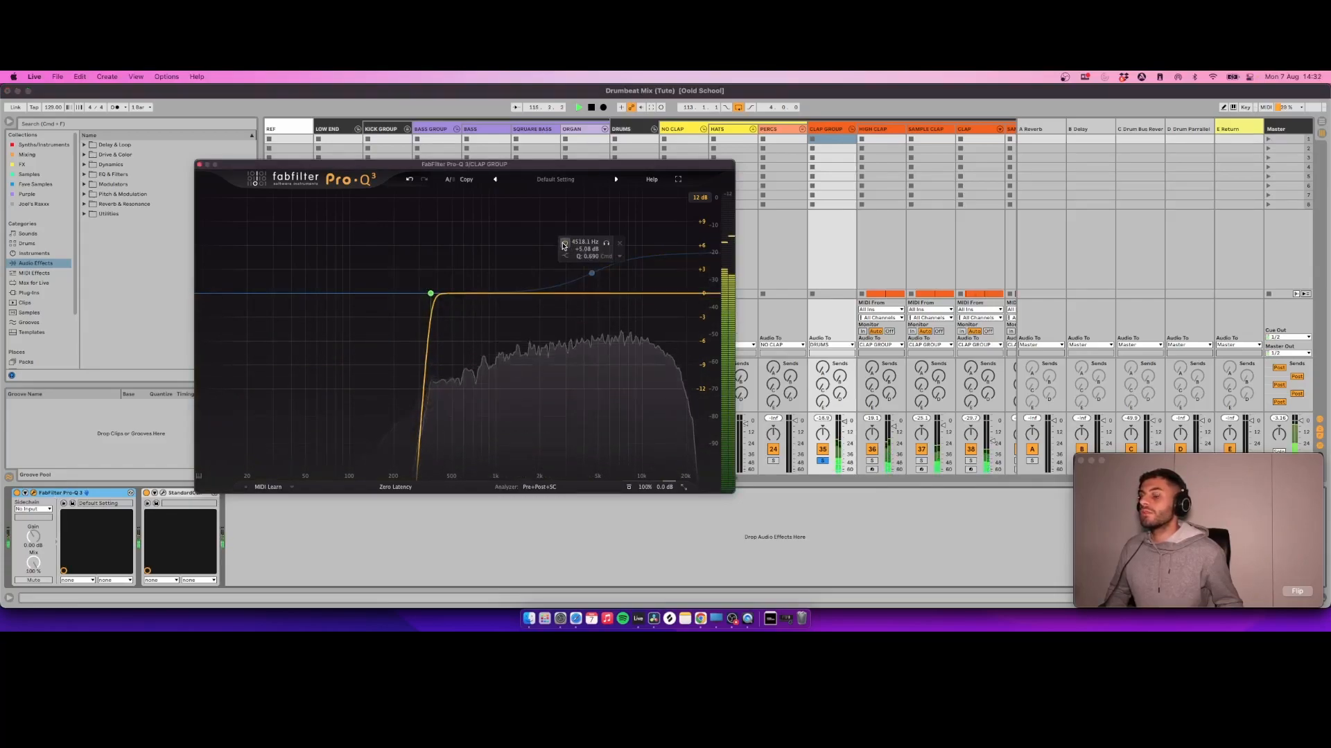
{"action": "left_click", "coordinate": [564, 244]}
{"action": "left_click", "coordinate": [564, 244]}
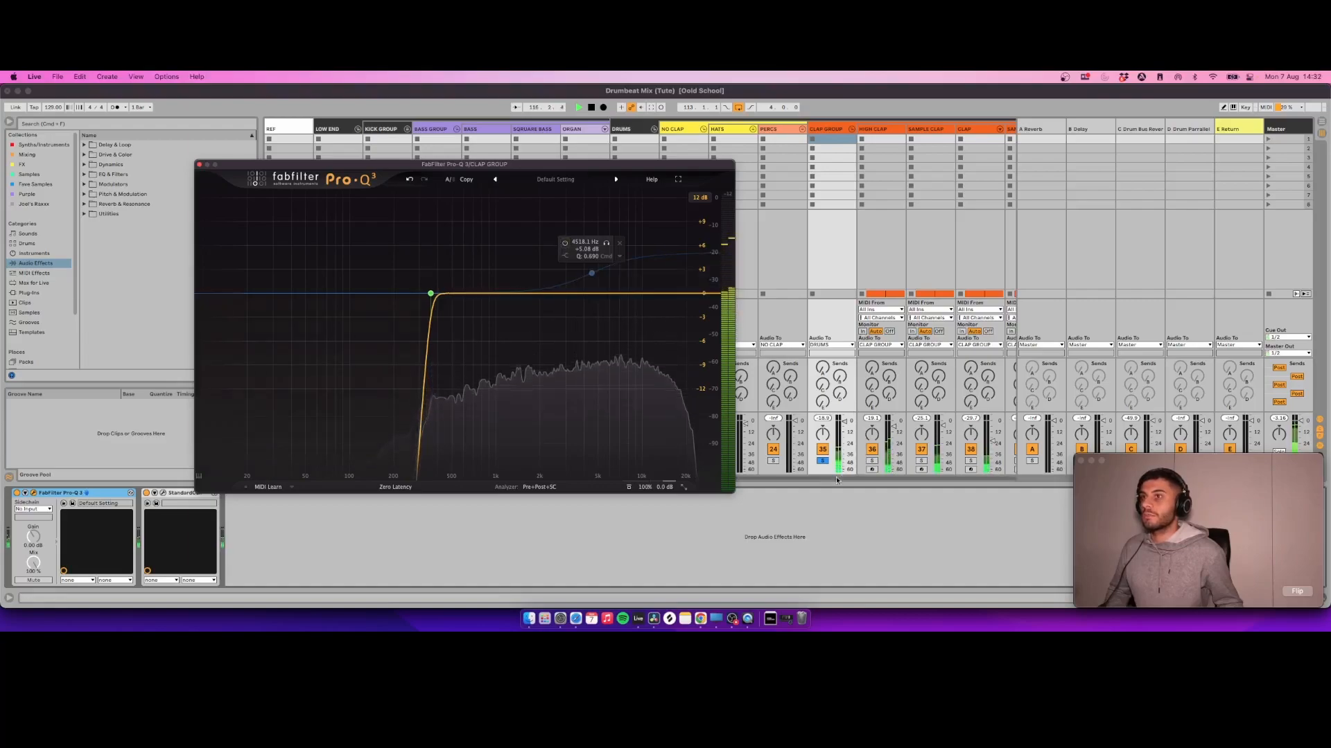
Step: Unsolo the CLAP GROUP, compare the high-shelf boost on and off in the full mix, then re-enable it and close the EQ
{"action": "left_click", "coordinate": [823, 460]}
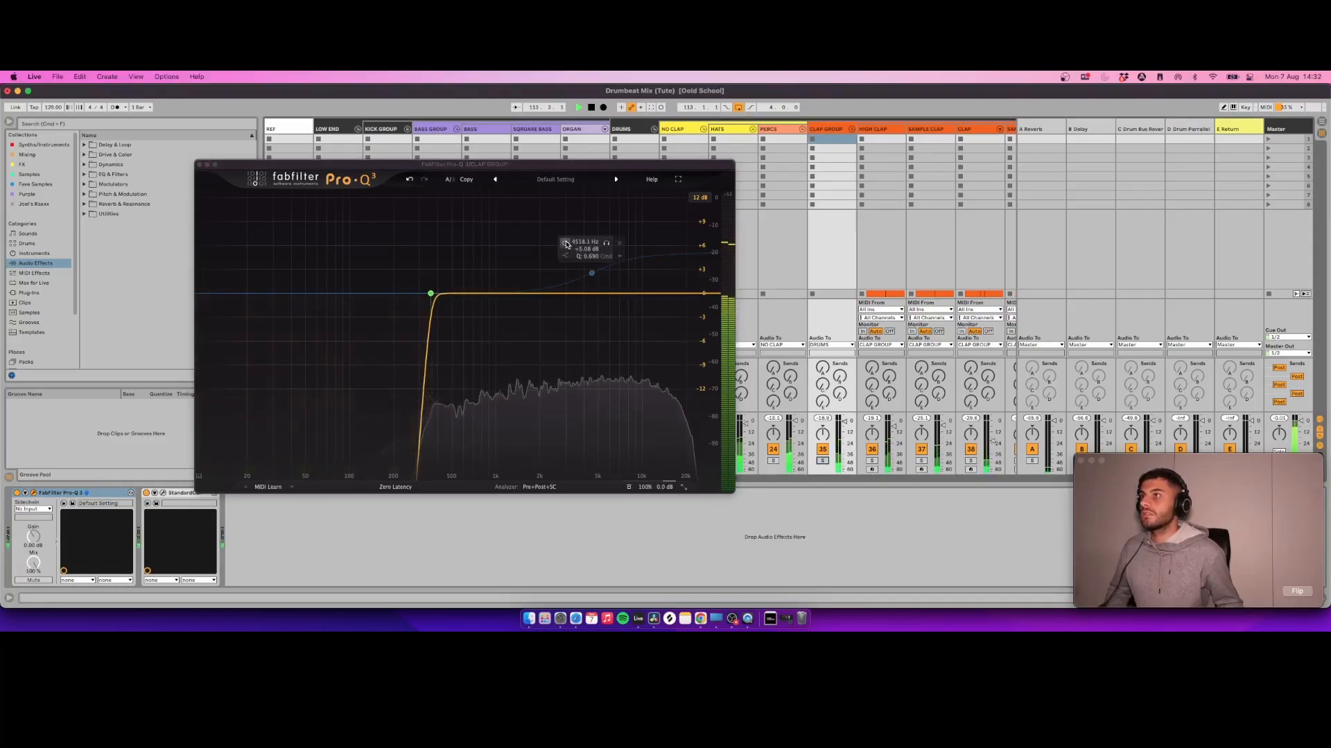
{"action": "left_click", "coordinate": [564, 244]}
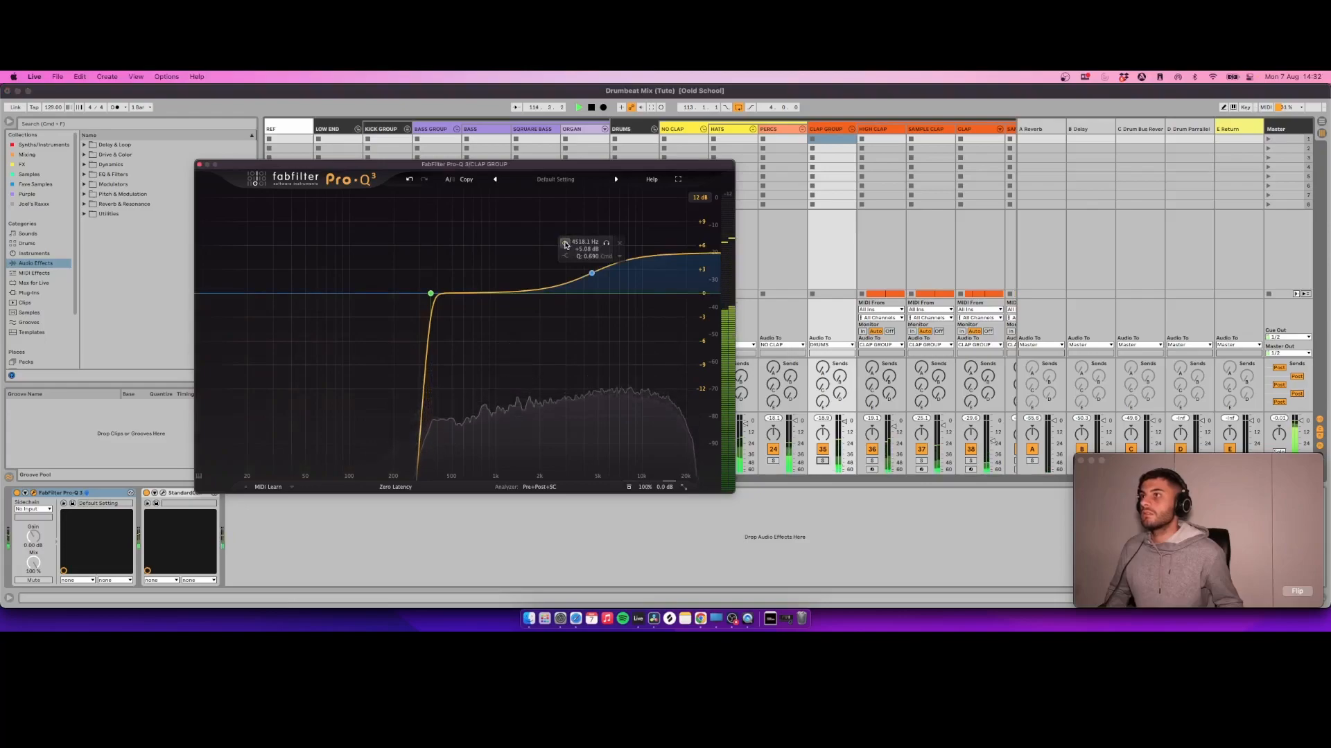
{"action": "left_click", "coordinate": [565, 244]}
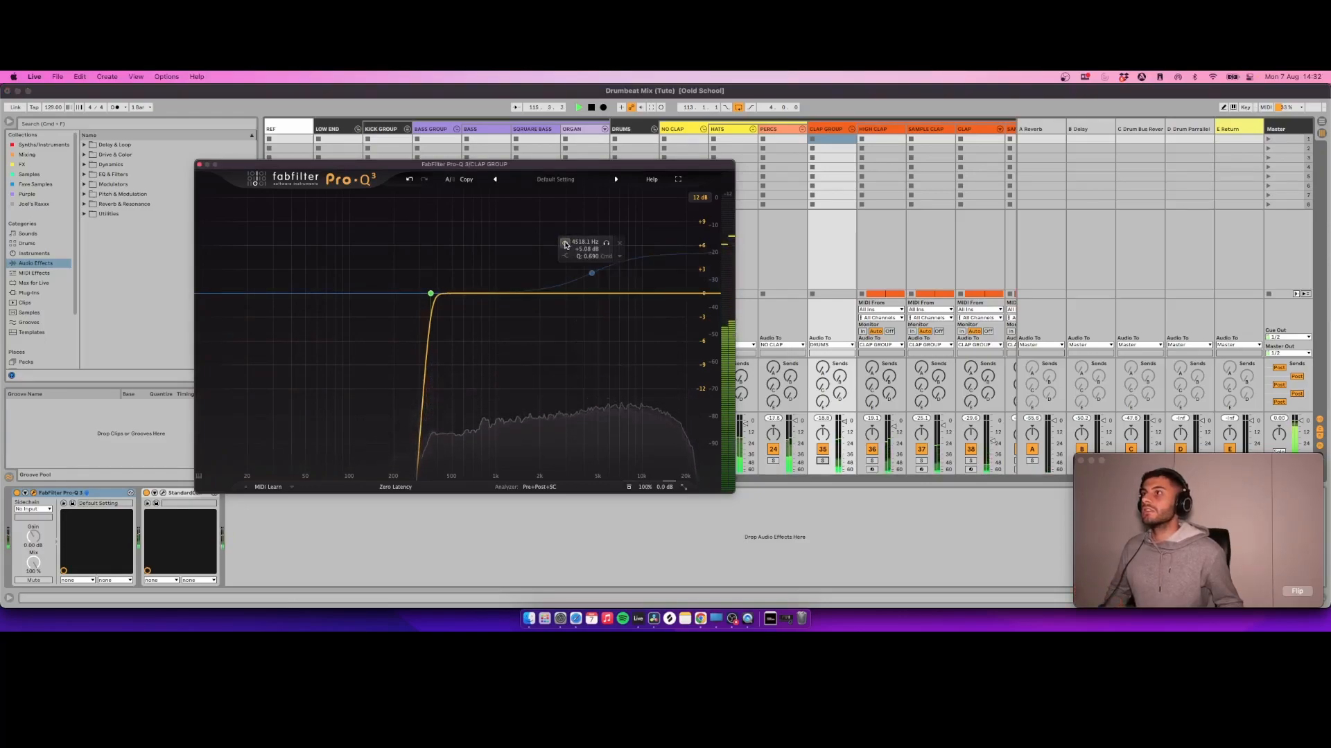
{"action": "left_click", "coordinate": [565, 244]}
{"action": "left_click", "coordinate": [198, 164]}
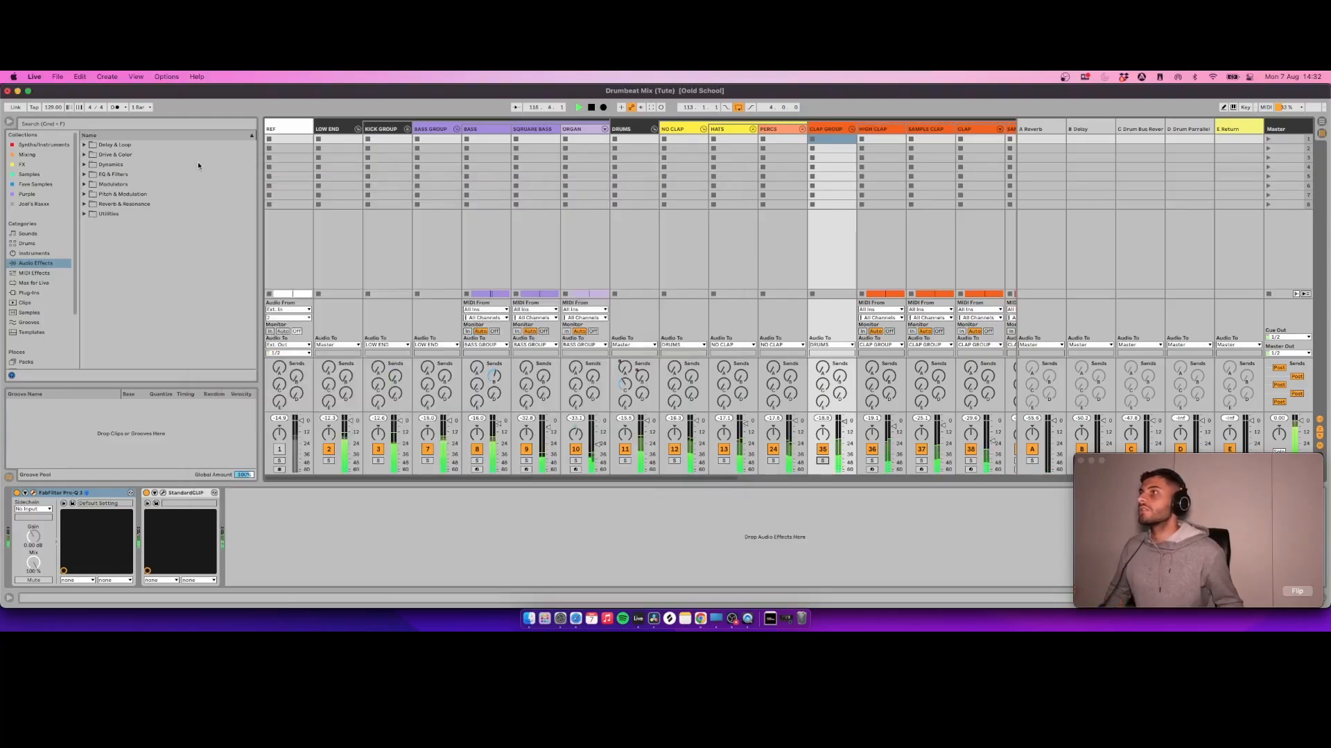
Step: Check the NO CLAP group's device chain, then select the DRUMS group to show its processing chain
{"action": "left_click", "coordinate": [677, 129]}
{"action": "scroll", "coordinate": [724, 258], "scroll_direction": "right", "scroll_amount": 3}
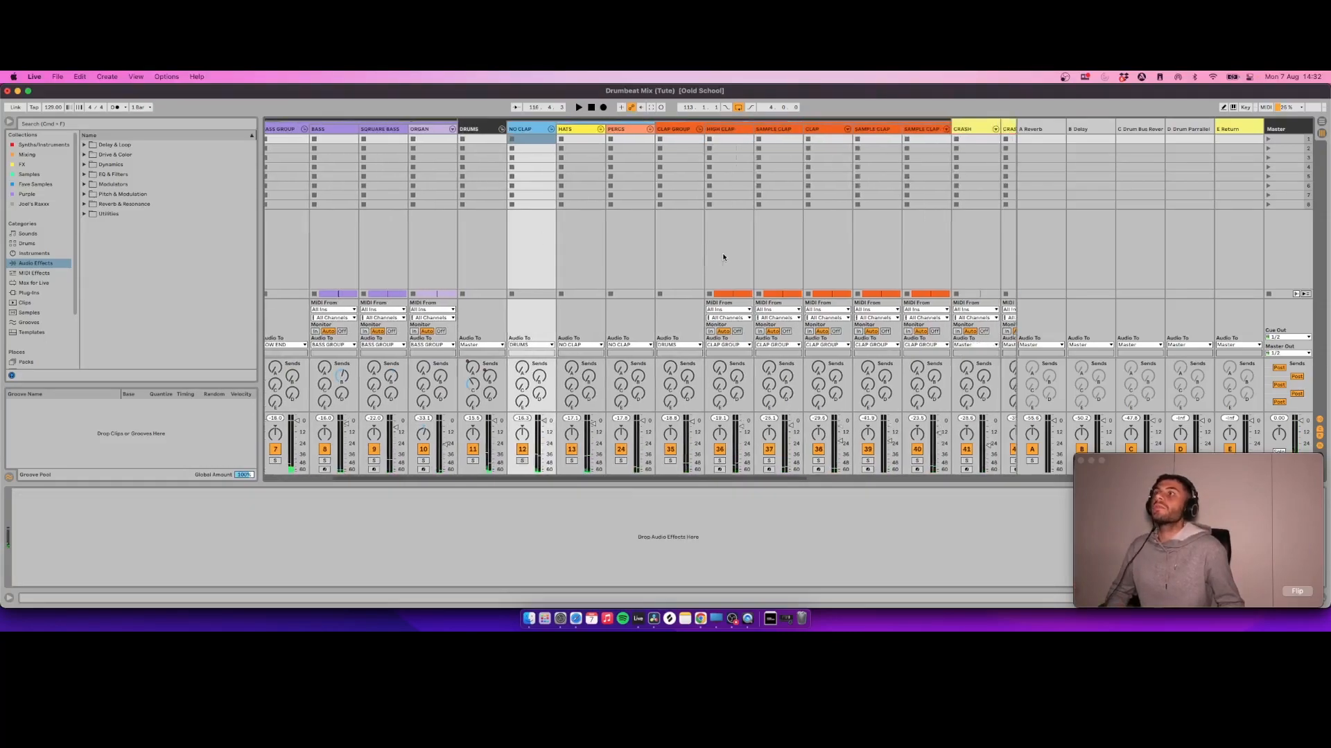
{"action": "scroll", "coordinate": [697, 251], "scroll_direction": "right", "scroll_amount": 1}
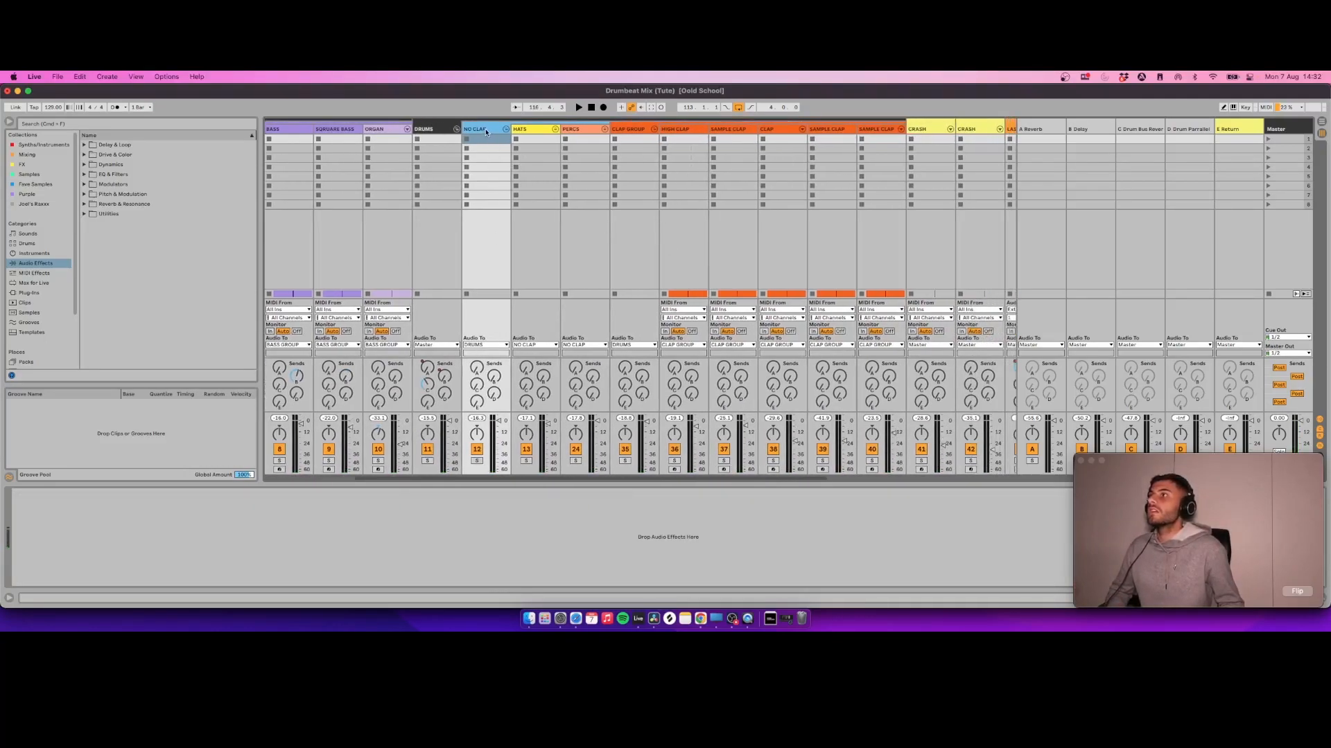
{"action": "left_click", "coordinate": [431, 129]}
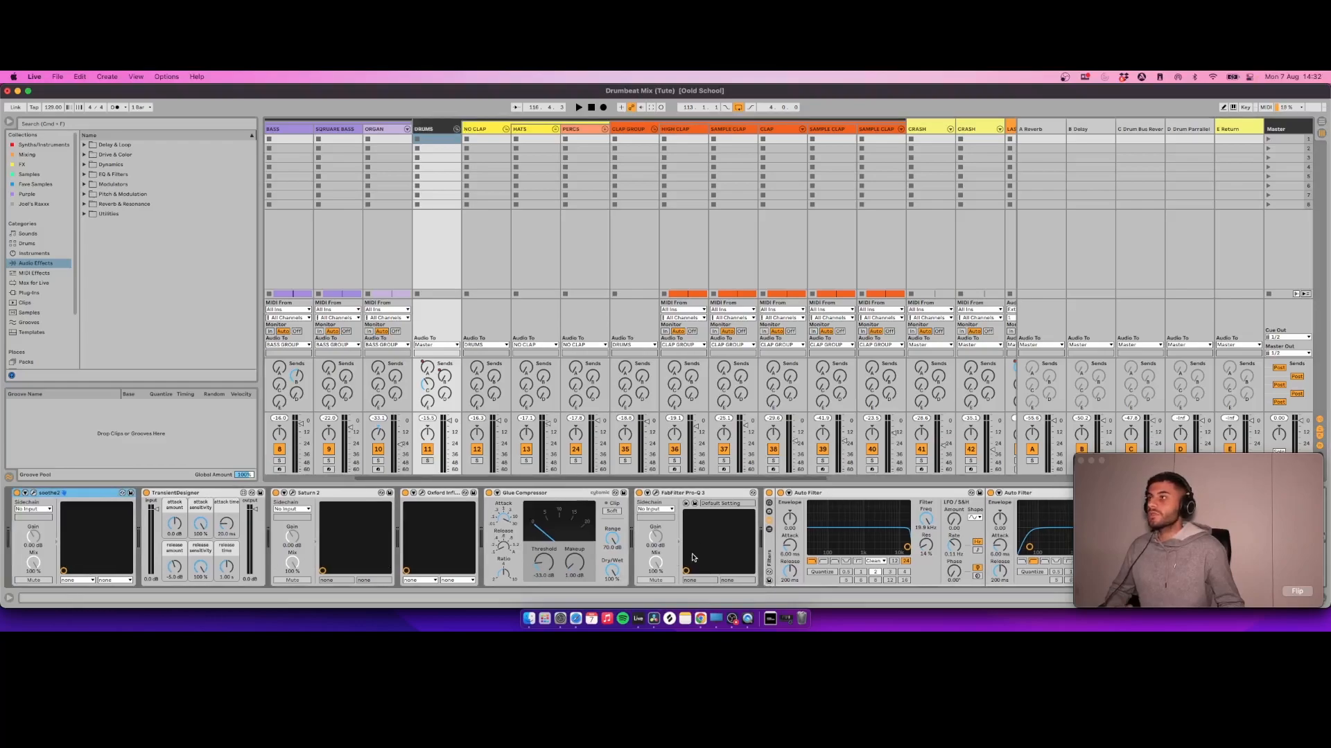
Step: Open soothe2 on the DRUMS group, play the drums and audition its delta signal, then turn delta off and close the plug-in
{"action": "left_click", "coordinate": [33, 493]}
{"action": "key", "text": "space"}
{"action": "left_click_drag", "start_coordinate": [480, 189], "coordinate": [503, 209]}
{"action": "key", "text": "space"}
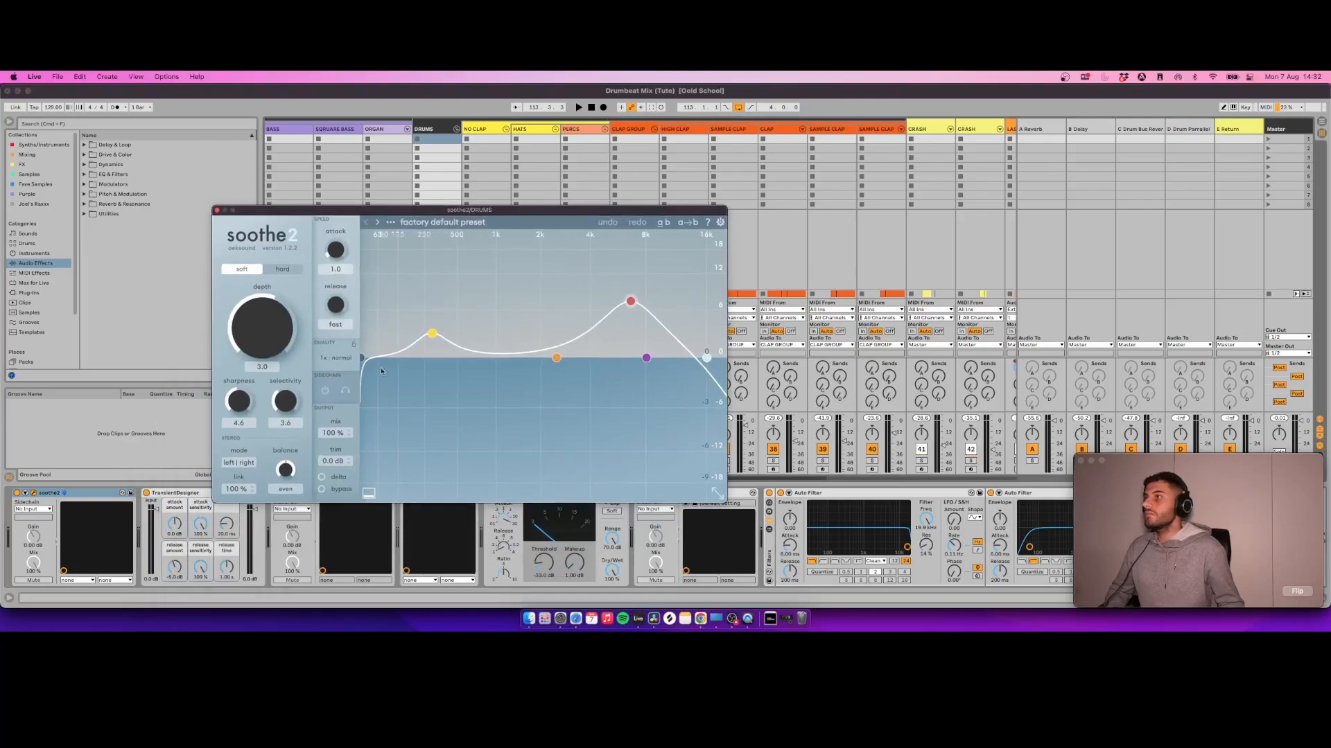
{"action": "key", "text": "space"}
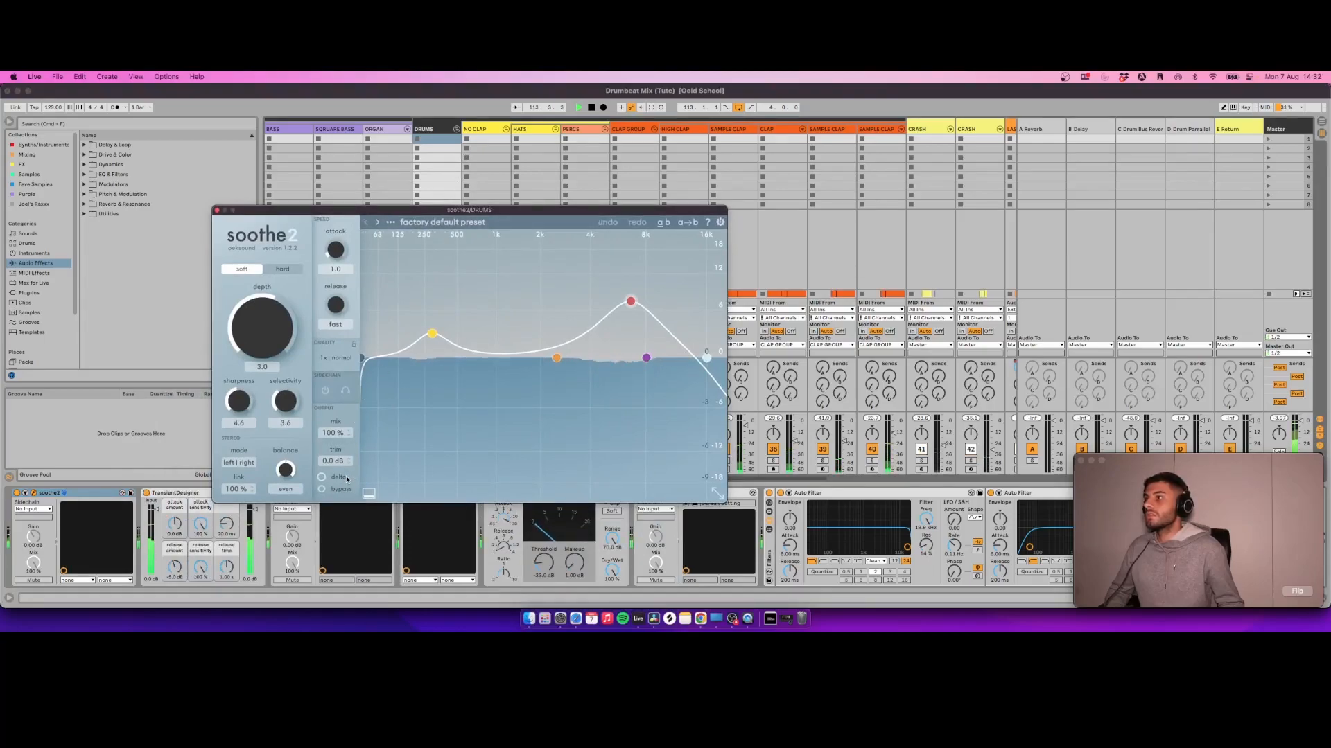
{"action": "left_click", "coordinate": [344, 478]}
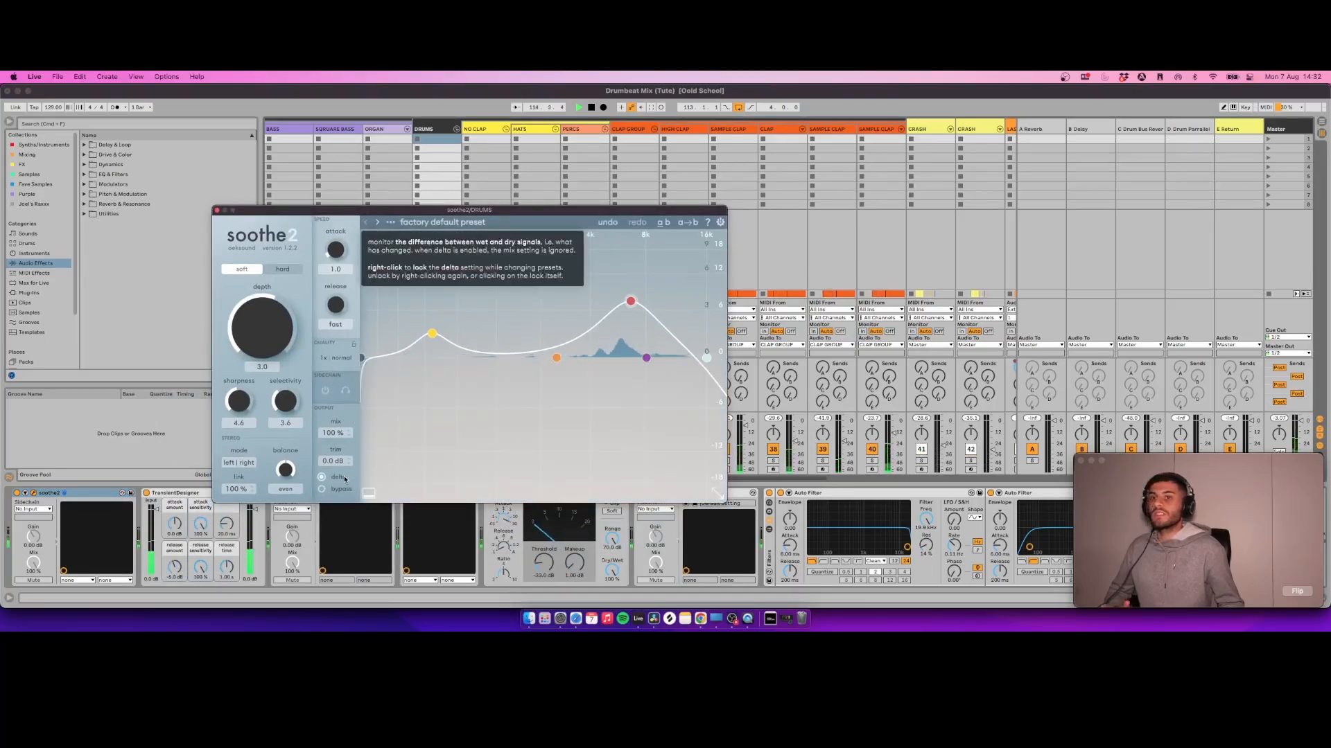
{"action": "left_click", "coordinate": [344, 478]}
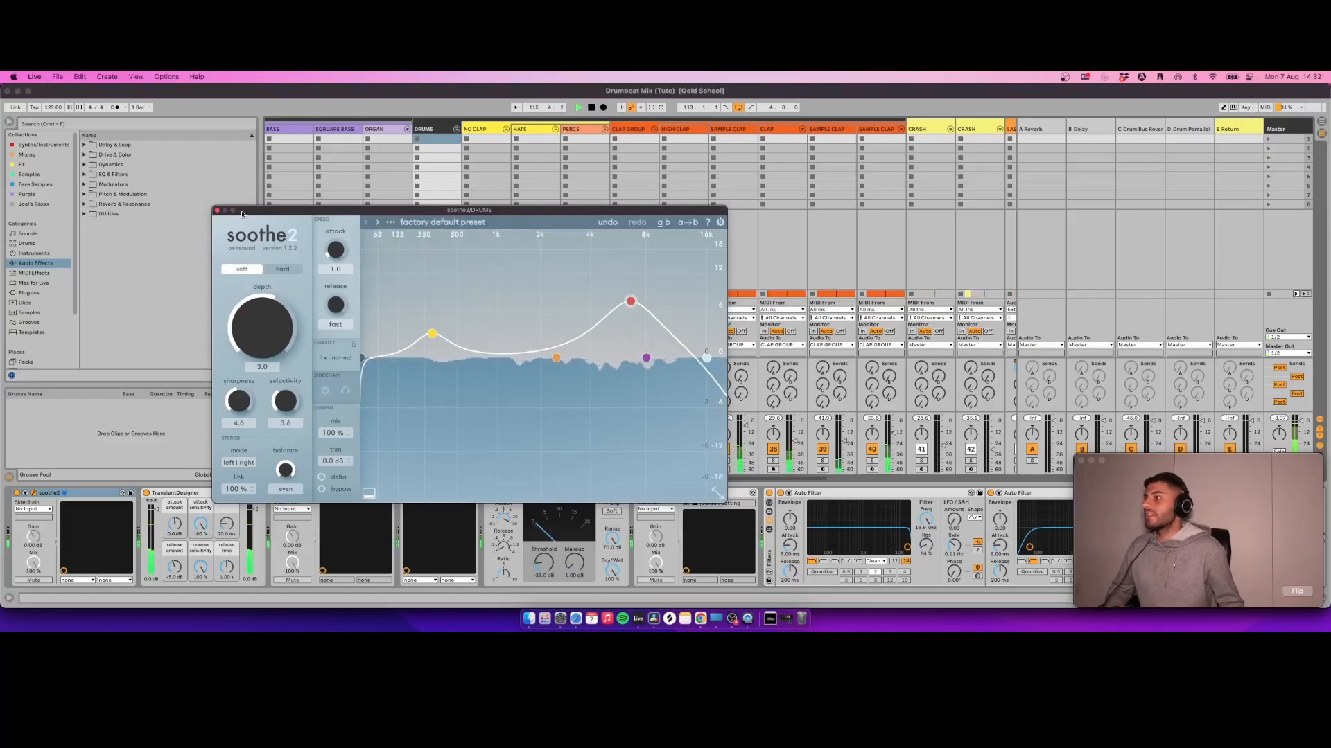
{"action": "left_click", "coordinate": [216, 210]}
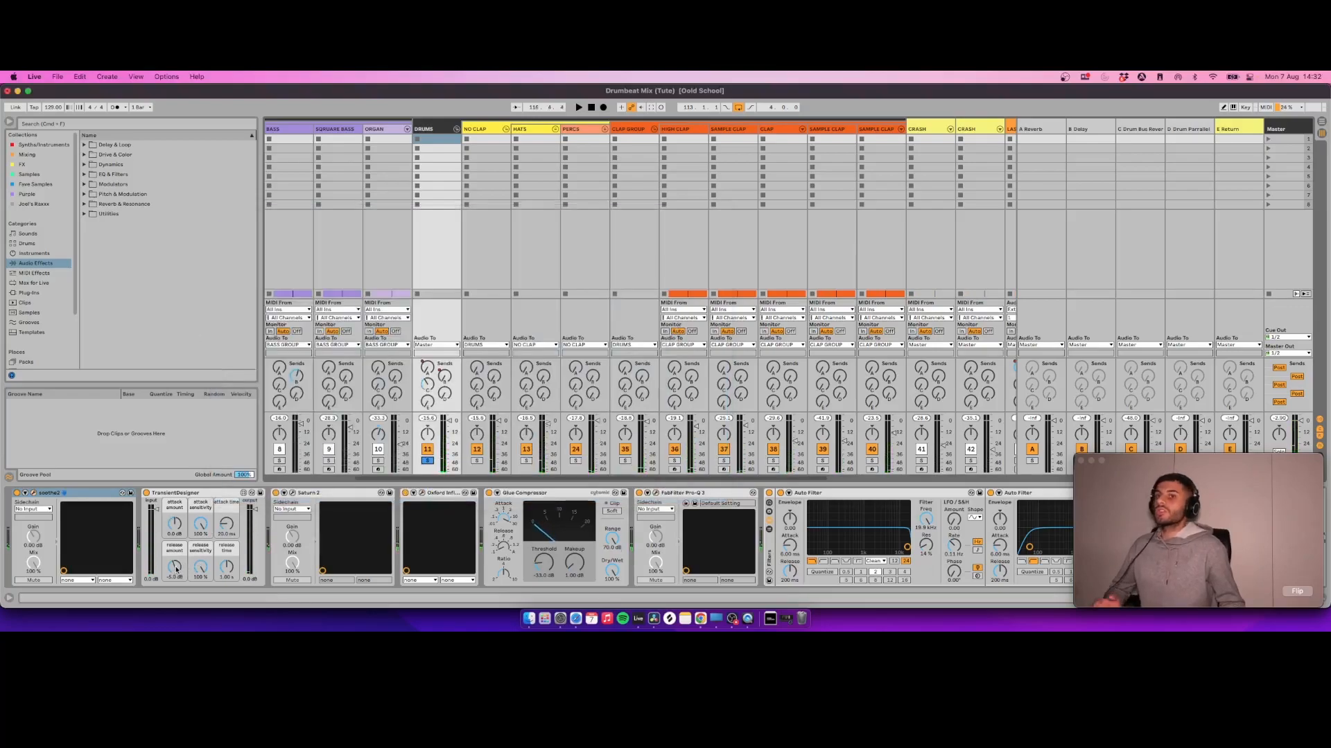
Step: Play the soloed DRUMS group, inspect its Saturn 2 saturation bands in a repositioned window, then close the plug-in
{"action": "key", "text": "space"}
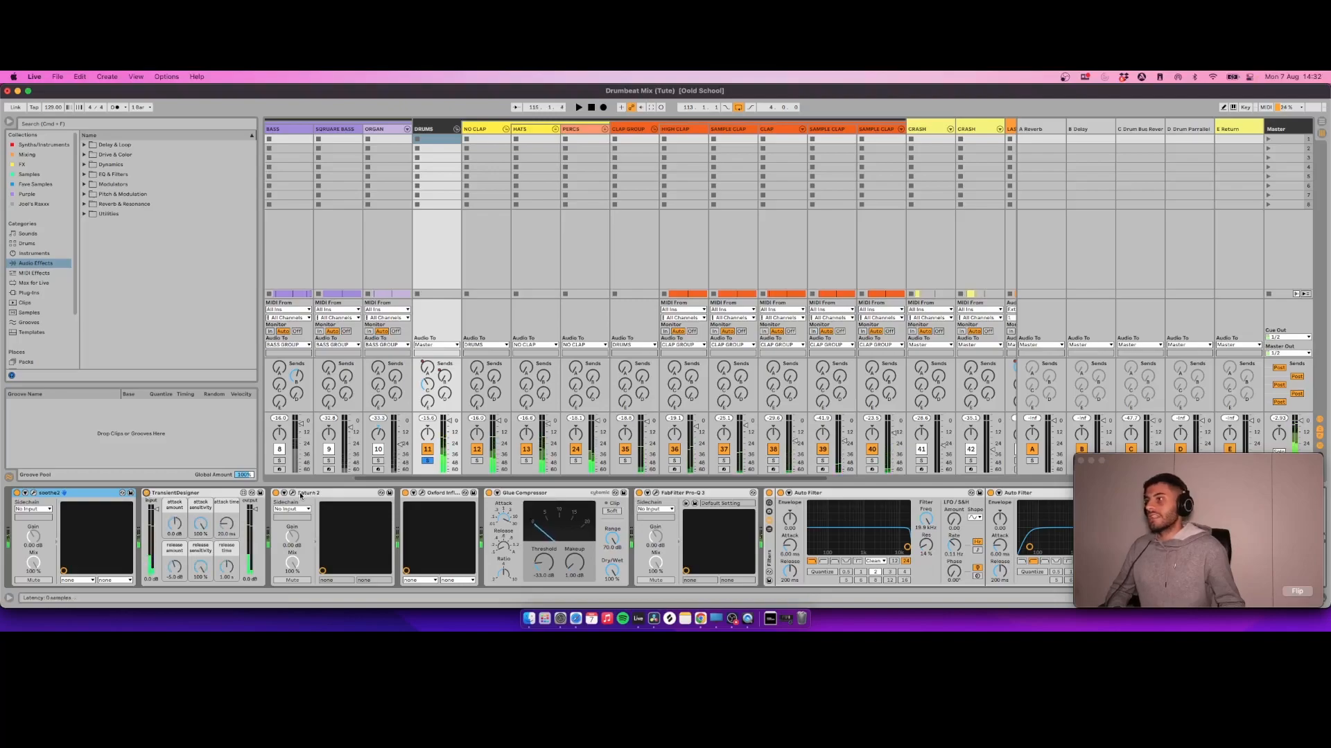
{"action": "left_click", "coordinate": [380, 493]}
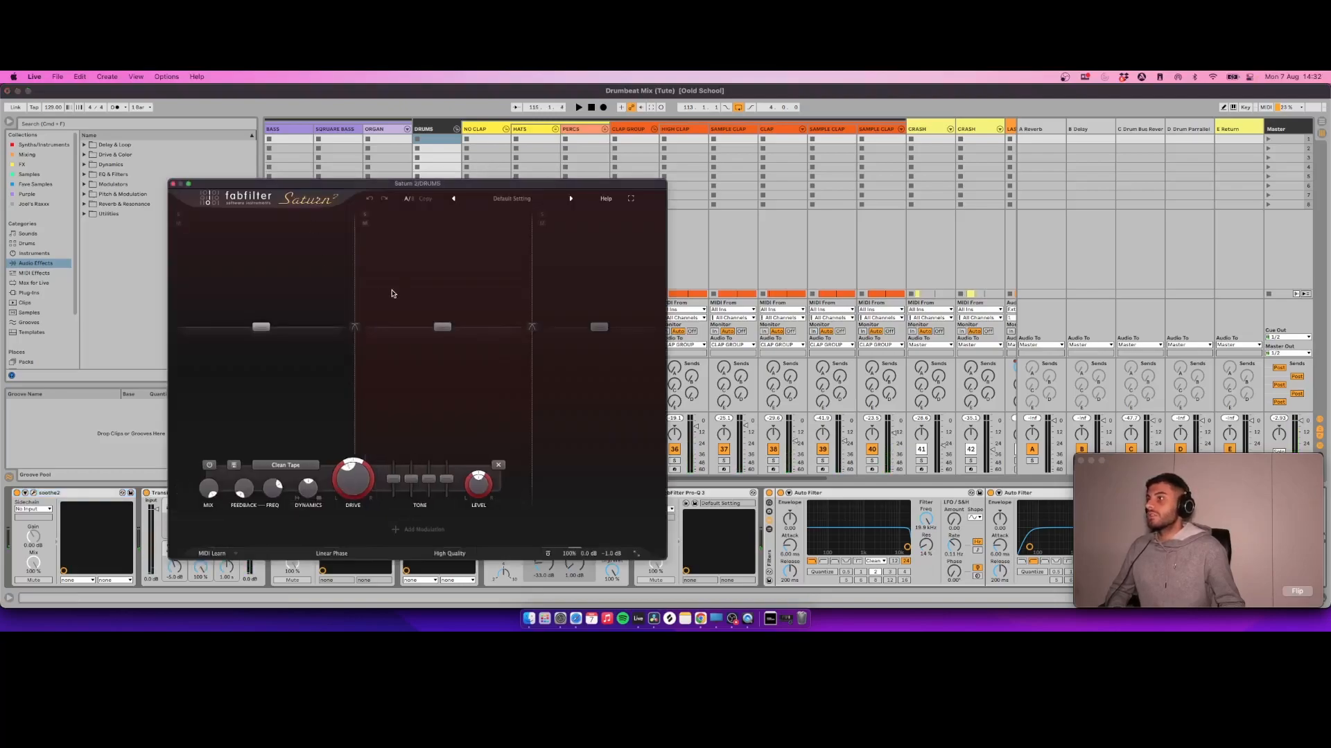
{"action": "left_click_drag", "start_coordinate": [416, 181], "coordinate": [715, 130]}
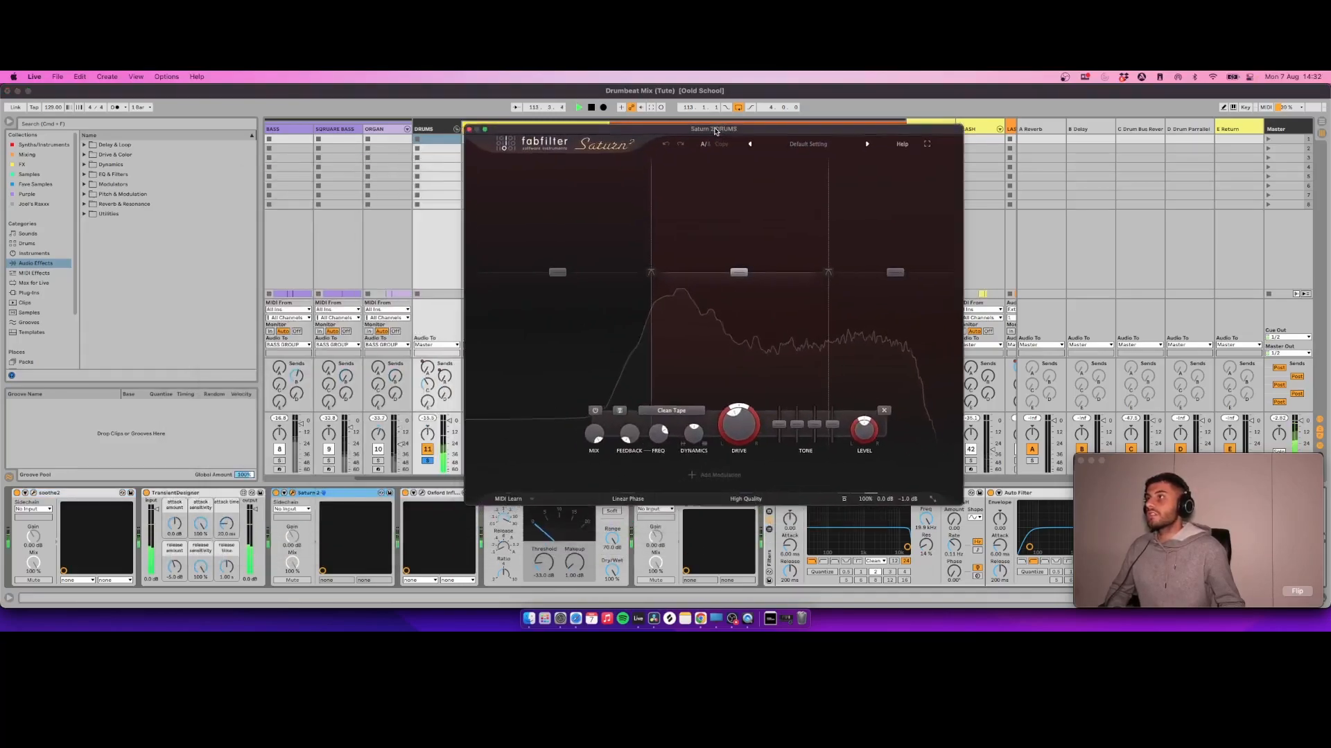
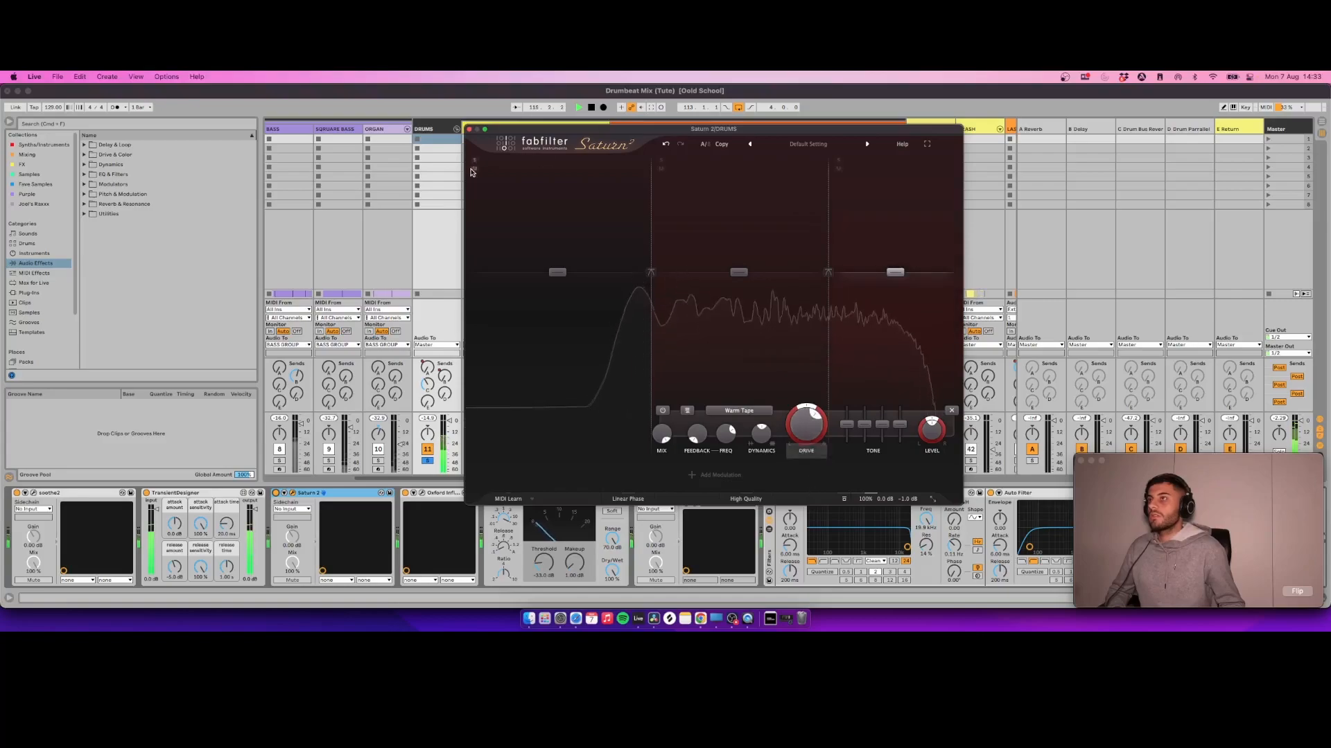
{"action": "left_click", "coordinate": [468, 129]}
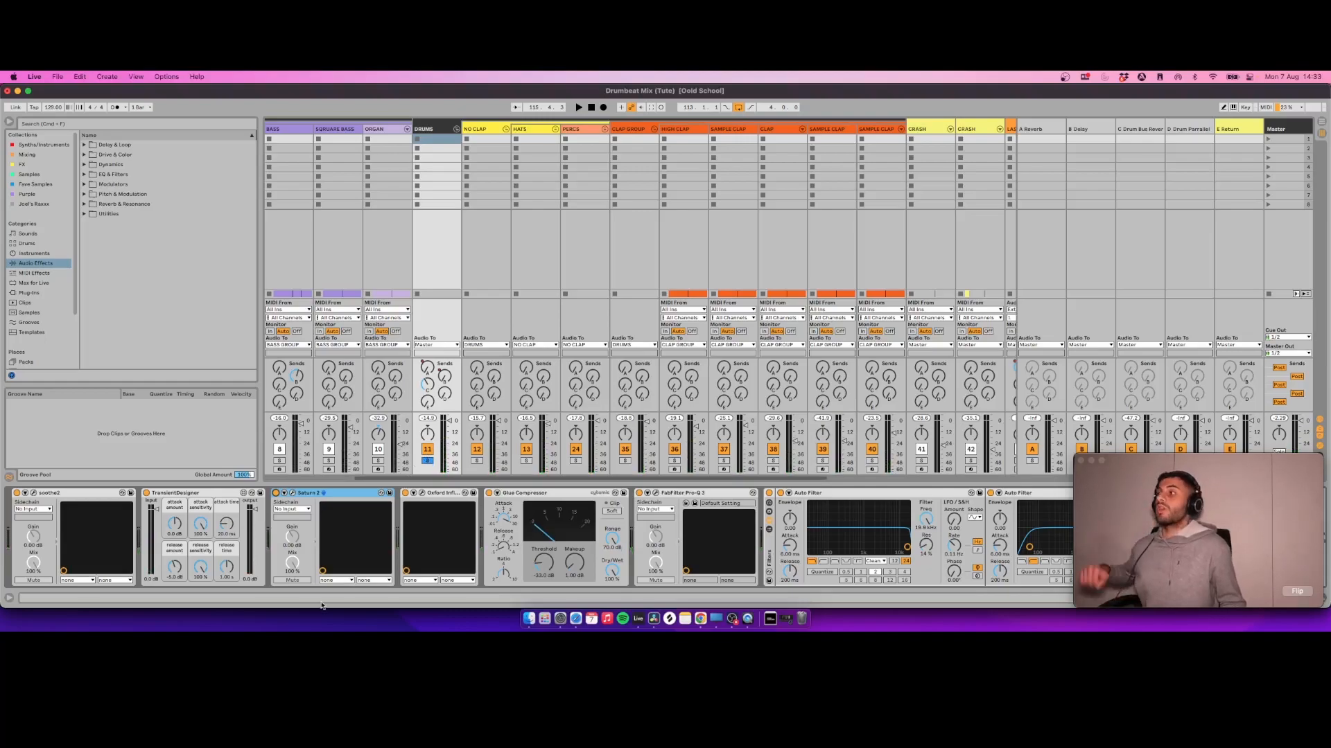
Step: Open the Oxford Inflator on the DRUMS group and play the drums through it
{"action": "left_click", "coordinate": [422, 493]}
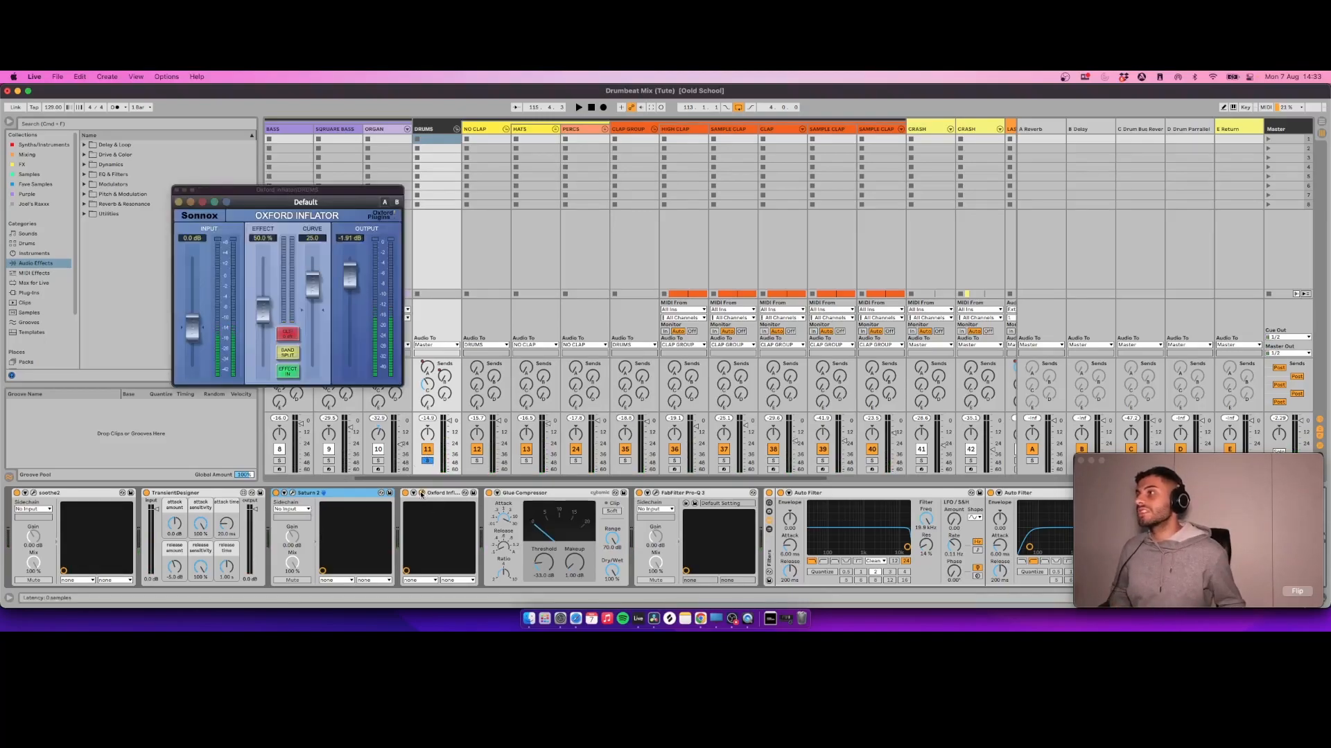
{"action": "key", "text": "space"}
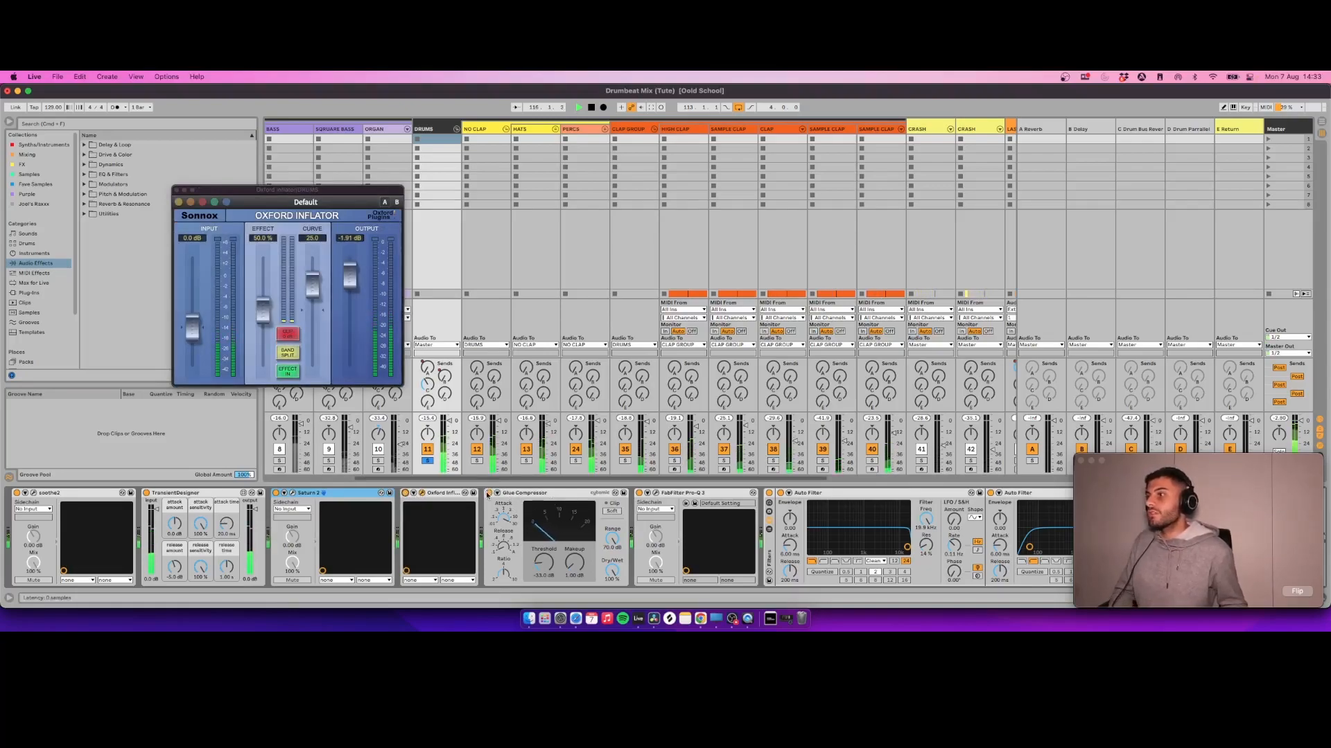
{"action": "scroll", "coordinate": [594, 513], "scroll_direction": "right", "scroll_amount": 1}
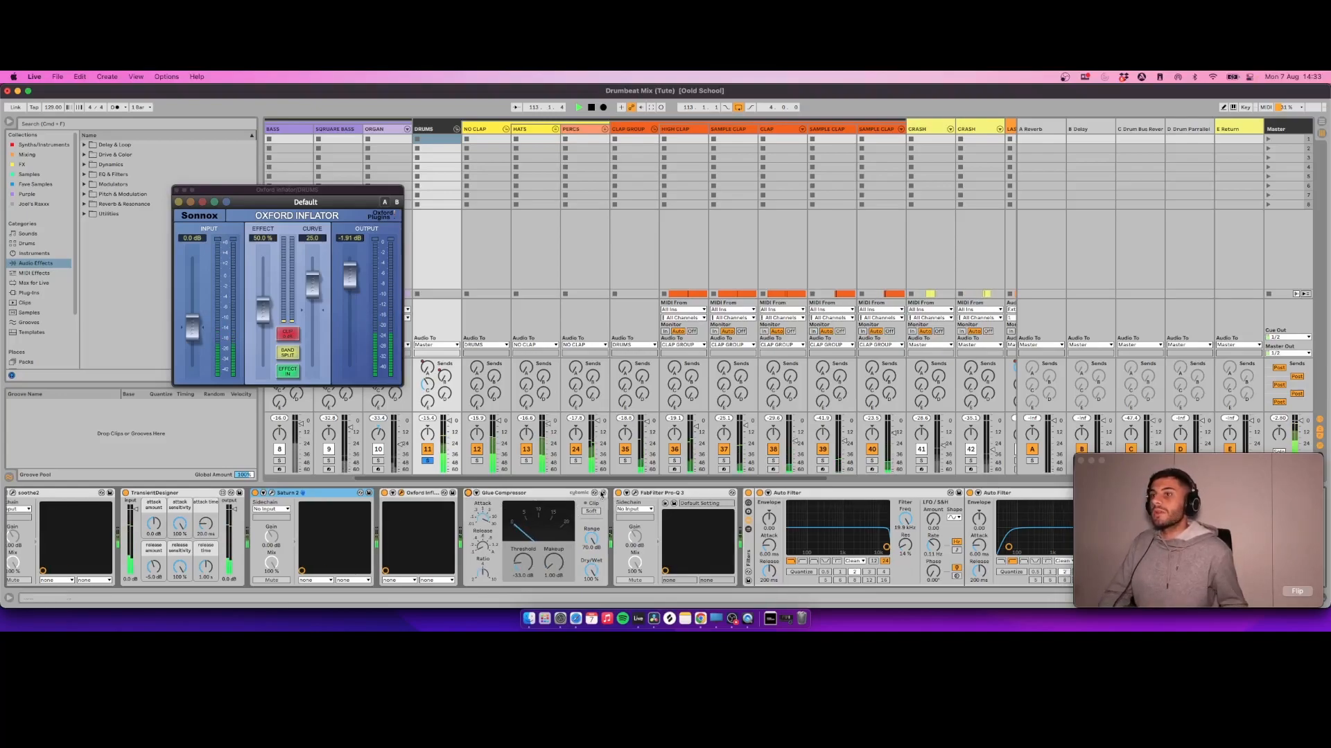
Step: Open the DRUMS group's Pro-Q 3, audition the low-cut and high-cut bands in solo, then close the EQ and Oxford Inflator
{"action": "left_click", "coordinate": [633, 495]}
{"action": "mouse_move", "coordinate": [371, 326]}
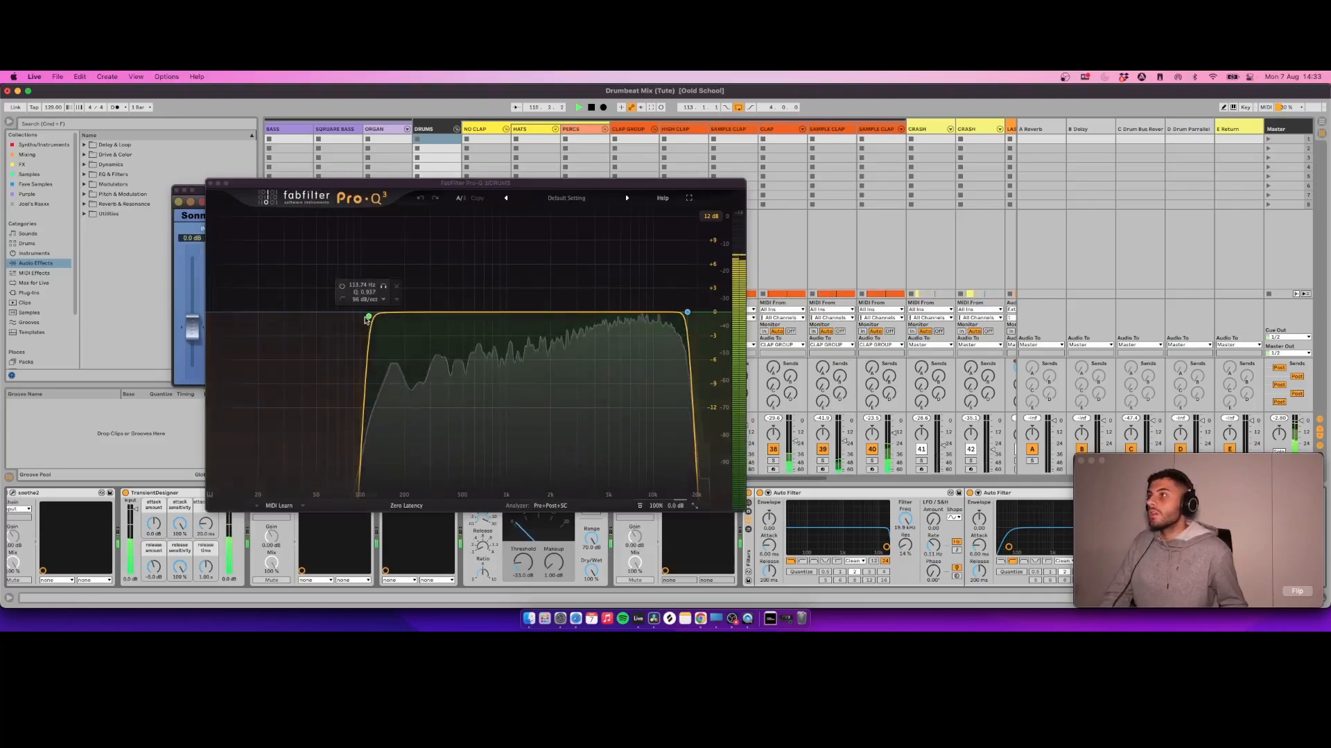
{"action": "left_click", "coordinate": [383, 285]}
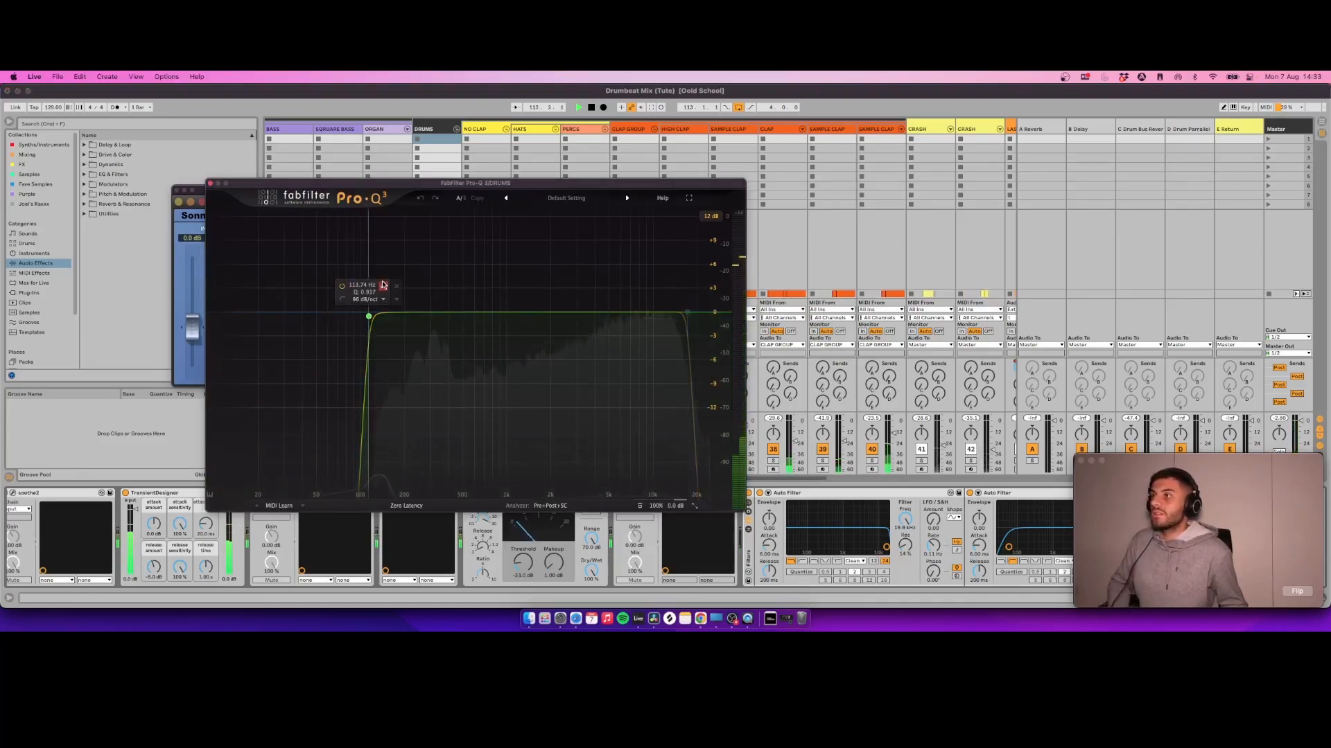
{"action": "mouse_move", "coordinate": [687, 312]}
{"action": "left_click", "coordinate": [683, 285]}
{"action": "left_click", "coordinate": [683, 284]}
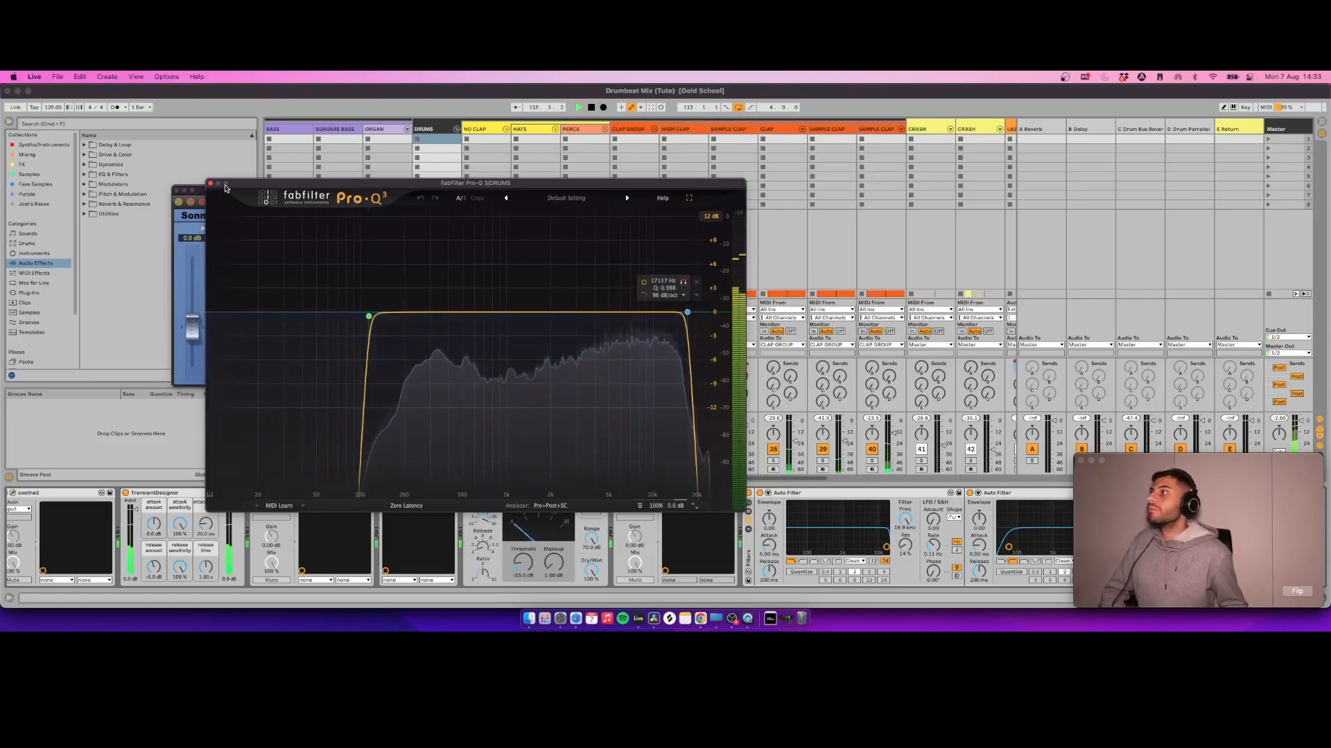
{"action": "left_click", "coordinate": [210, 183]}
{"action": "left_click", "coordinate": [178, 191]}
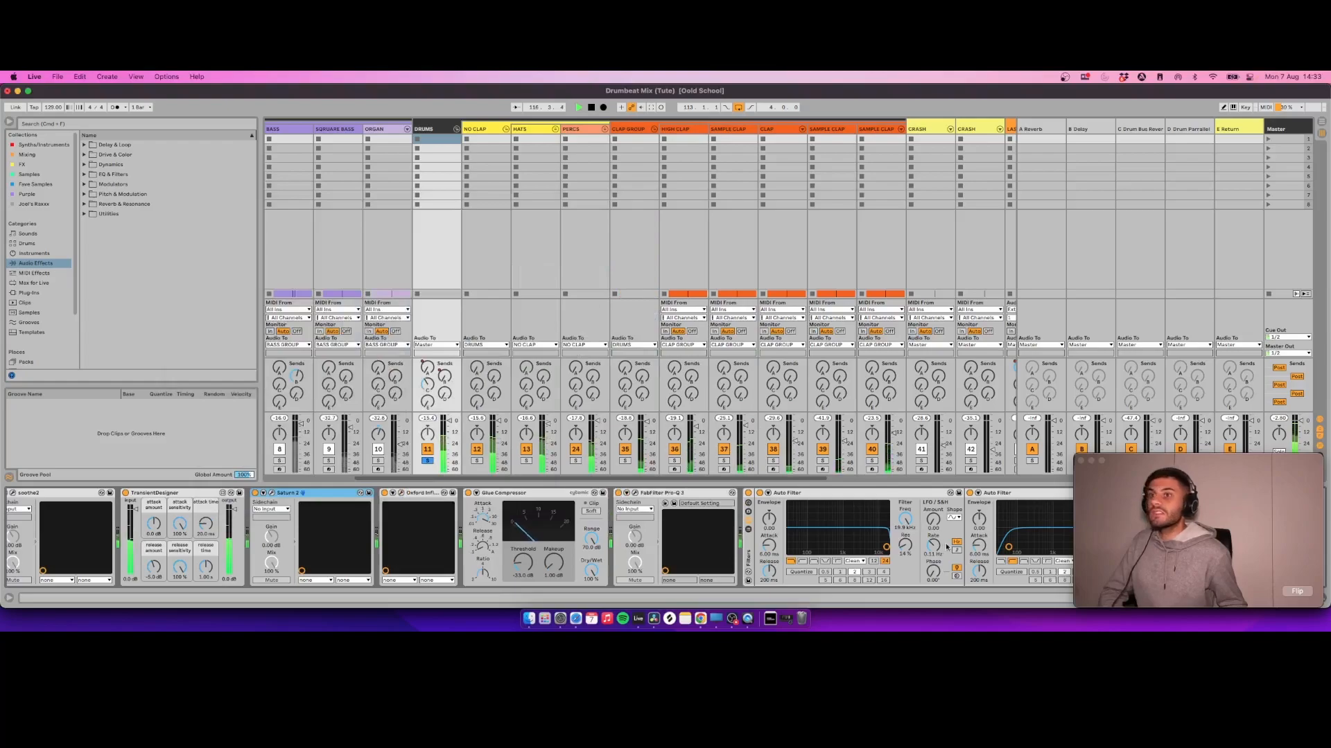
Step: Select the second Auto Filter's frequency on the DRUMS group and show its automation in Arrangement View just before DROP 3
{"action": "left_click_drag", "start_coordinate": [1182, 492], "coordinate": [1147, 348]}
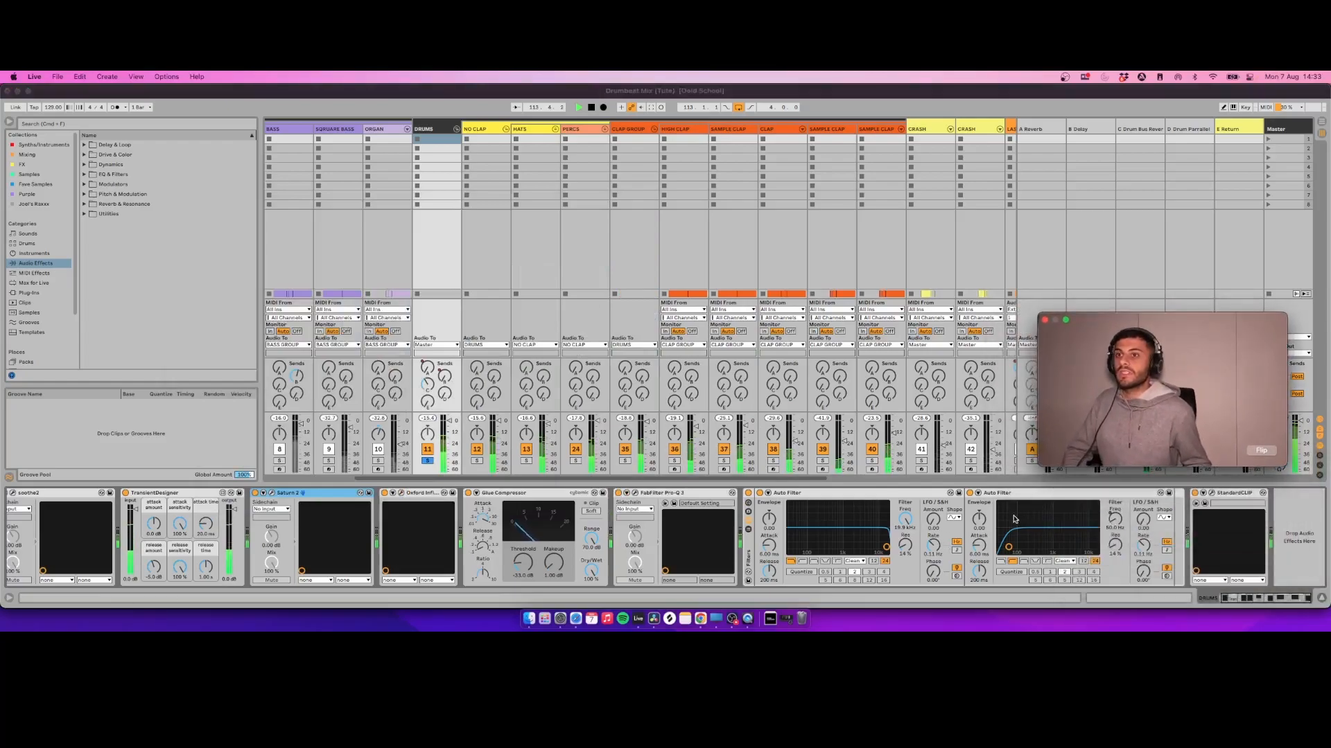
{"action": "left_click", "coordinate": [1119, 521]}
{"action": "key", "text": "Tab"}
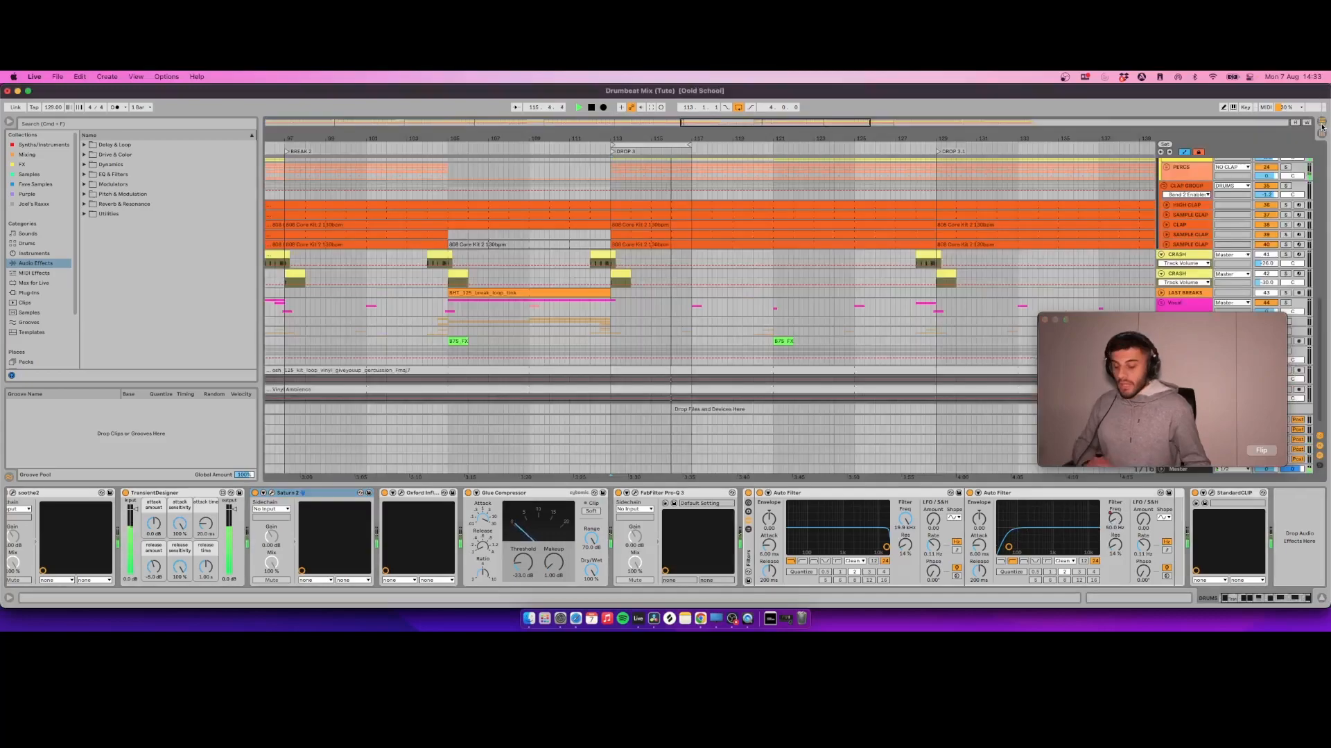
{"action": "key", "text": "a"}
{"action": "scroll", "coordinate": [590, 201], "scroll_direction": "up", "scroll_amount": 10}
{"action": "left_click", "coordinate": [573, 255]}
{"action": "key", "text": "space"}
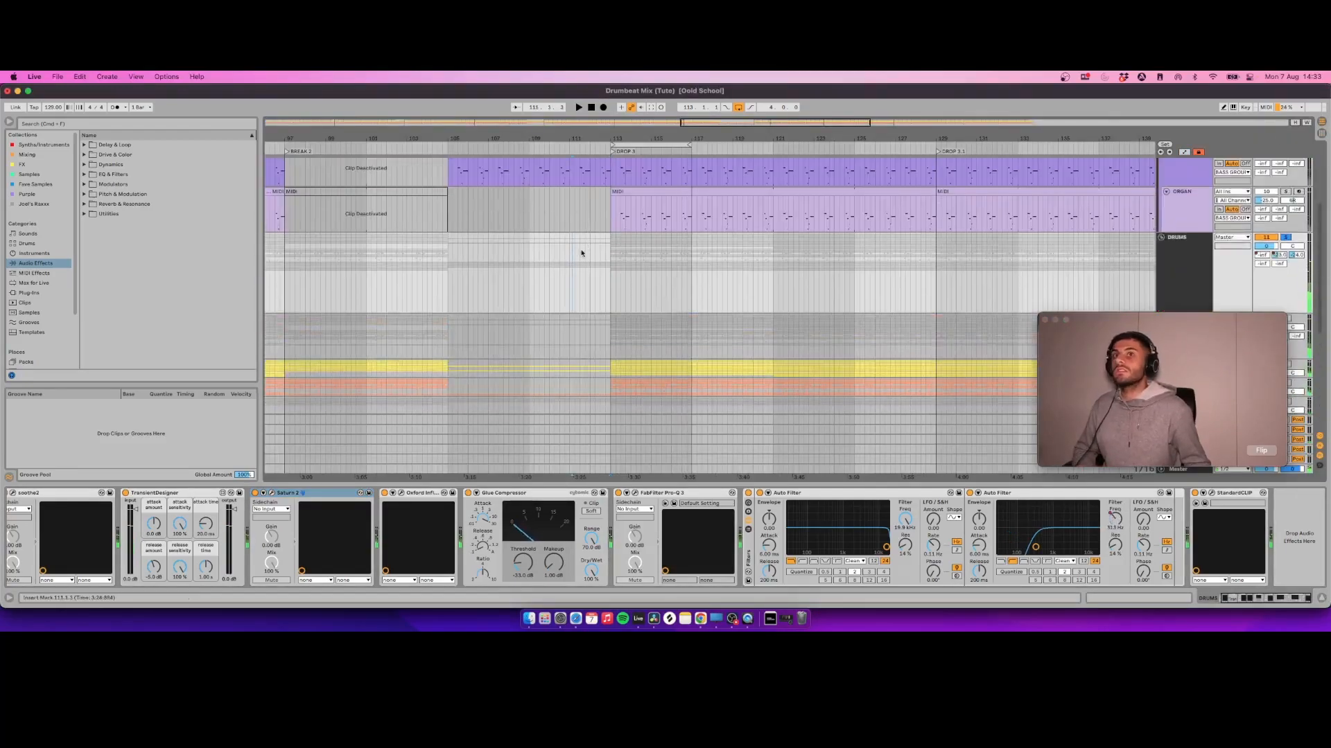
{"action": "key", "text": "a"}
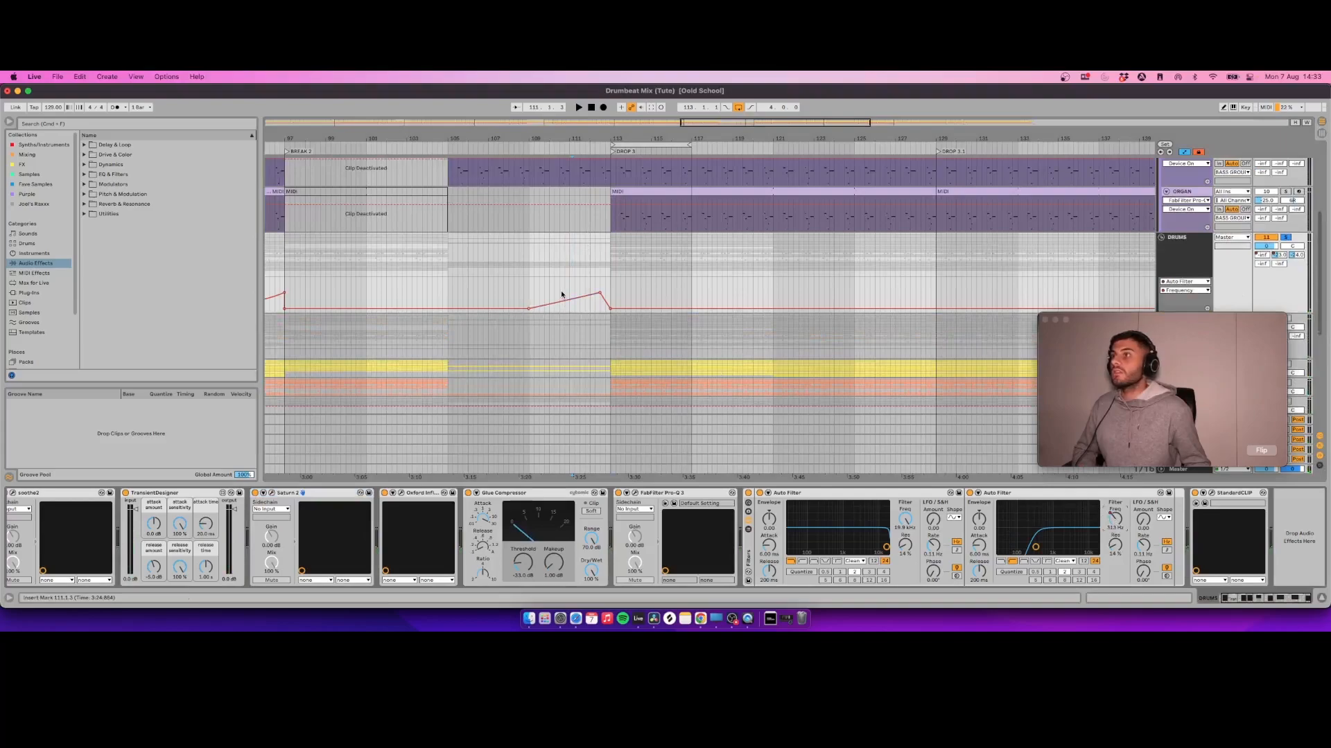
Step: Play the DRUMS filter sweep into DROP 3, then examine the filter frequency automation across the whole arrangement
{"action": "key", "text": "space"}
{"action": "left_click", "coordinate": [600, 293]}
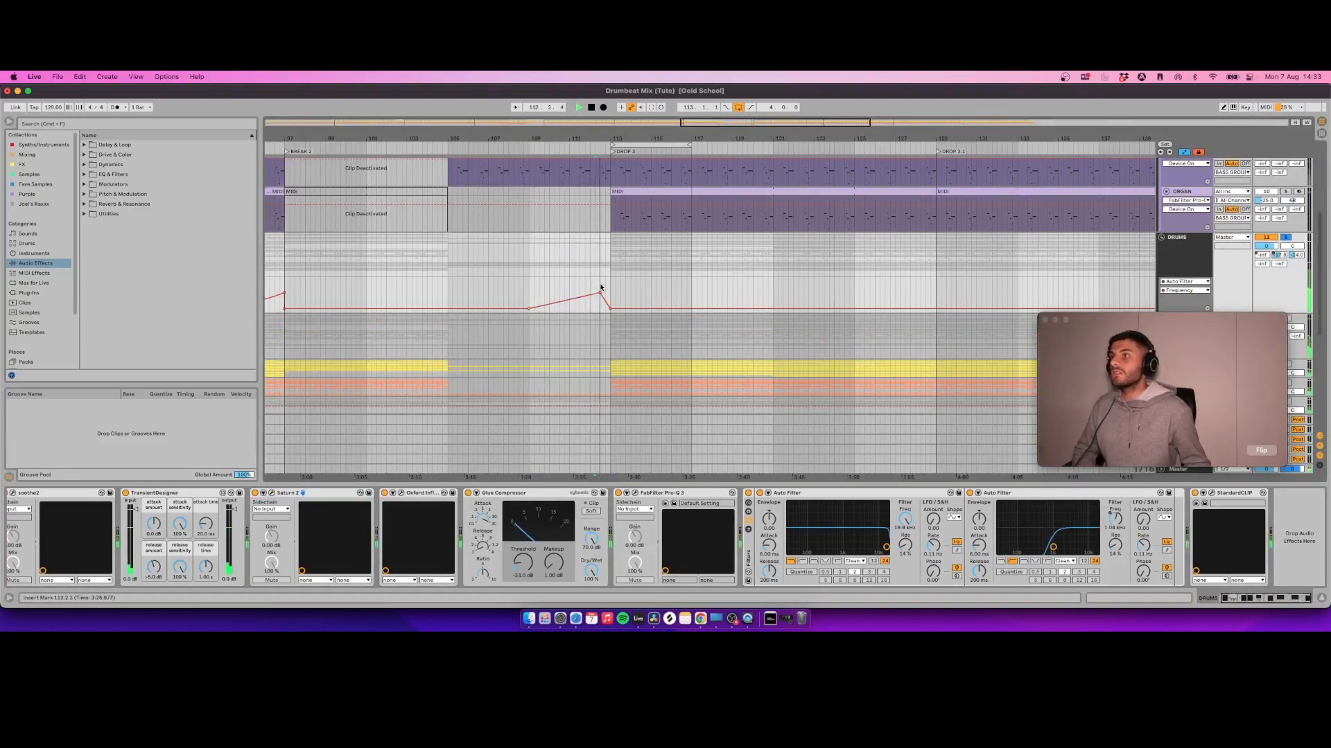
{"action": "scroll", "coordinate": [596, 289], "scroll_direction": "left", "scroll_amount": 5}
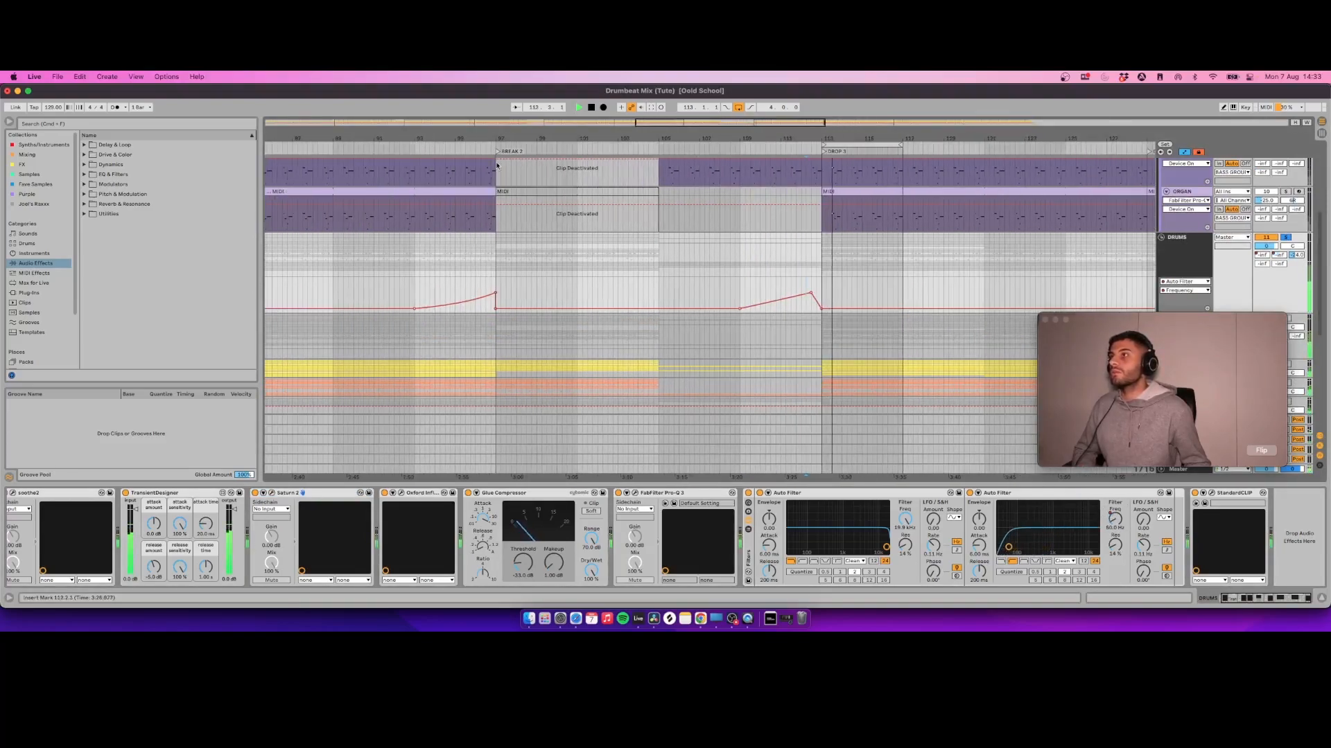
{"action": "left_click_drag", "start_coordinate": [505, 135], "coordinate": [505, 84]}
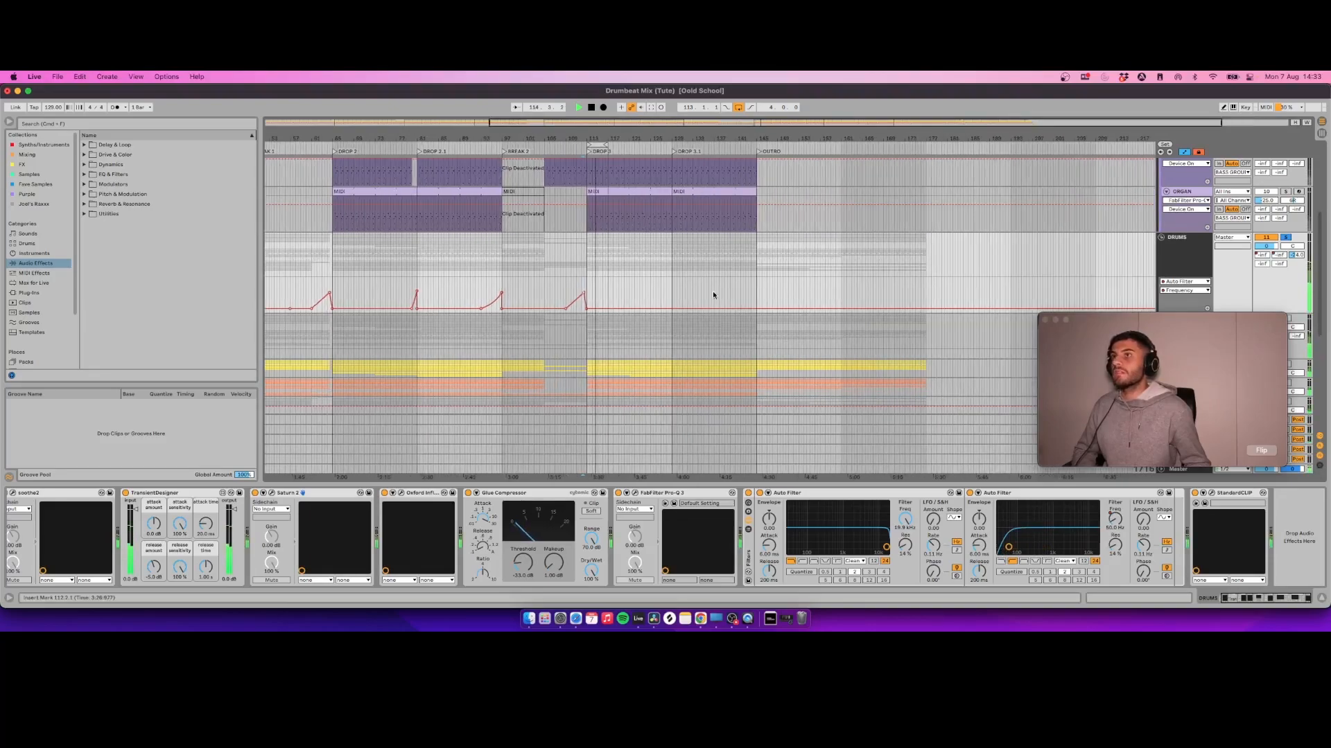
{"action": "scroll", "coordinate": [693, 305], "scroll_direction": "left", "scroll_amount": 5}
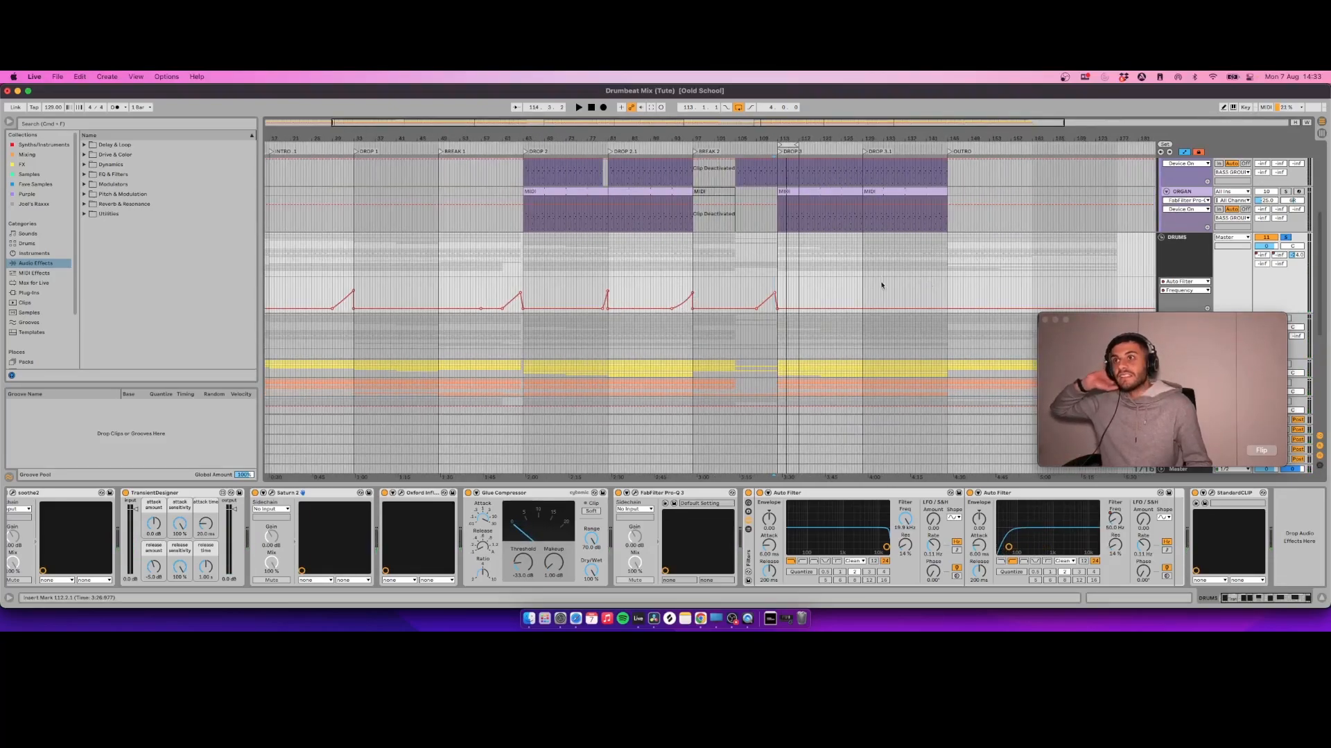
Step: Open StandardCLIP on the DRUMS group and play the drums through it from DROP 3
{"action": "scroll", "coordinate": [767, 277], "scroll_direction": "right", "scroll_amount": 3}
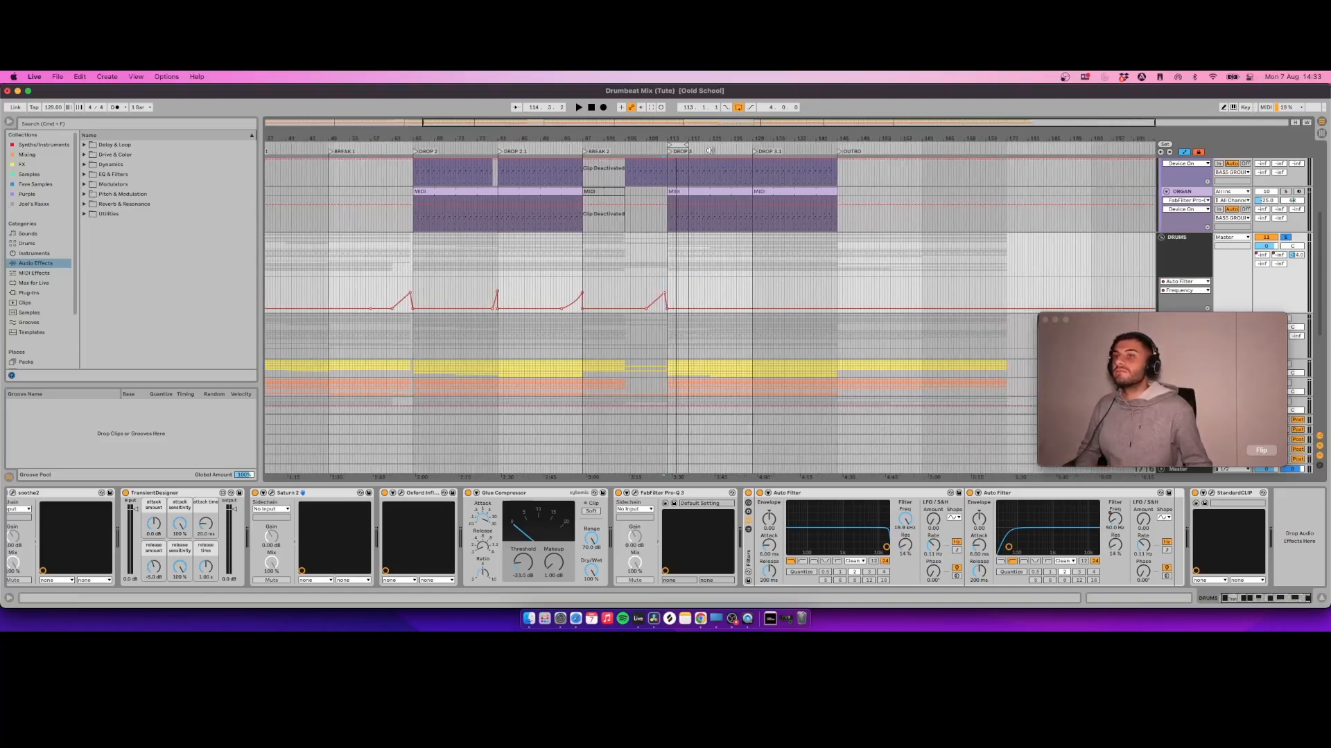
{"action": "left_click_drag", "start_coordinate": [691, 136], "coordinate": [688, 443]}
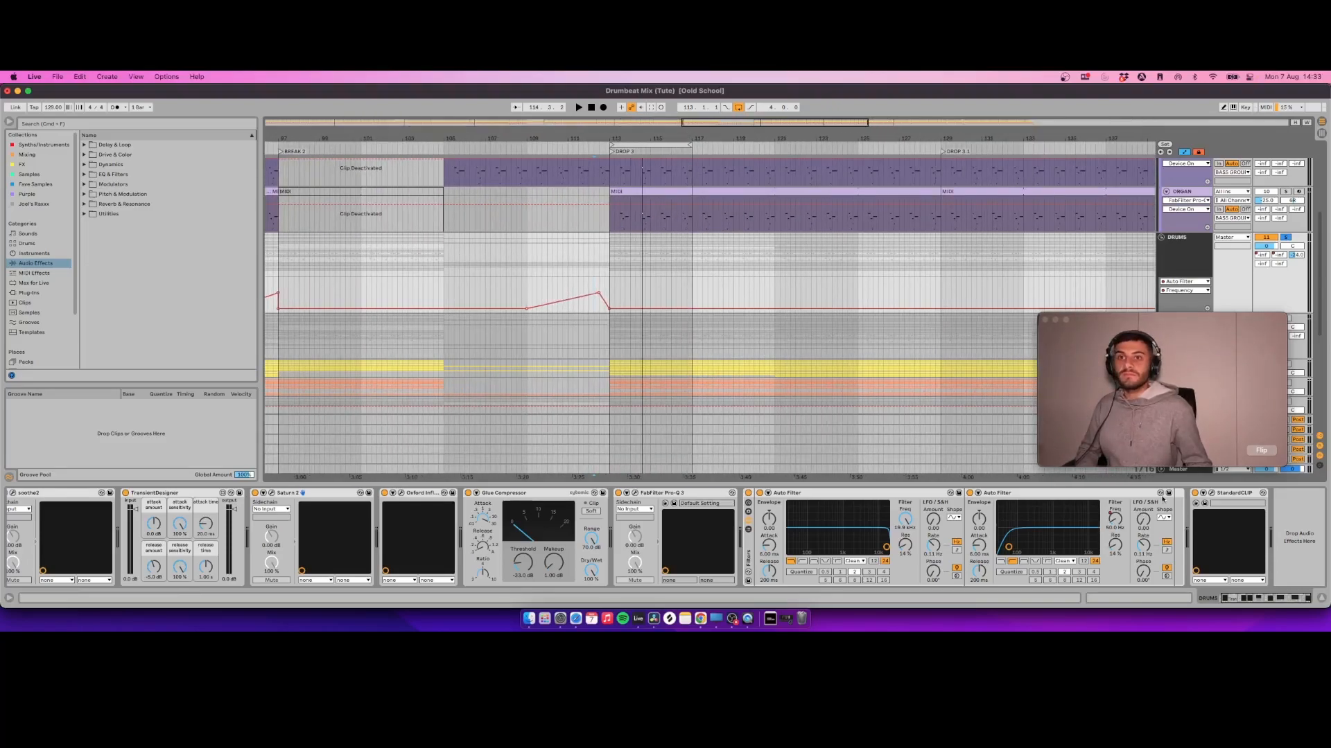
{"action": "left_click", "coordinate": [1212, 493]}
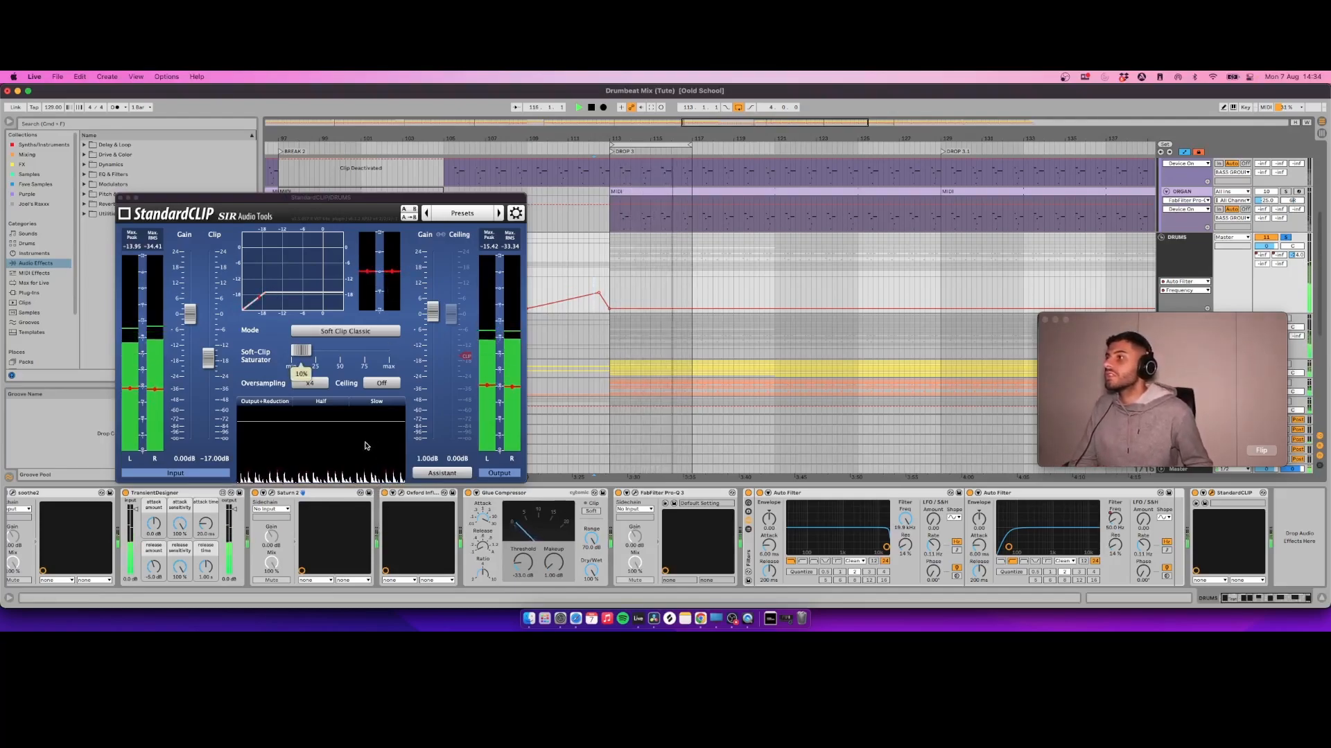
{"action": "key", "text": "space"}
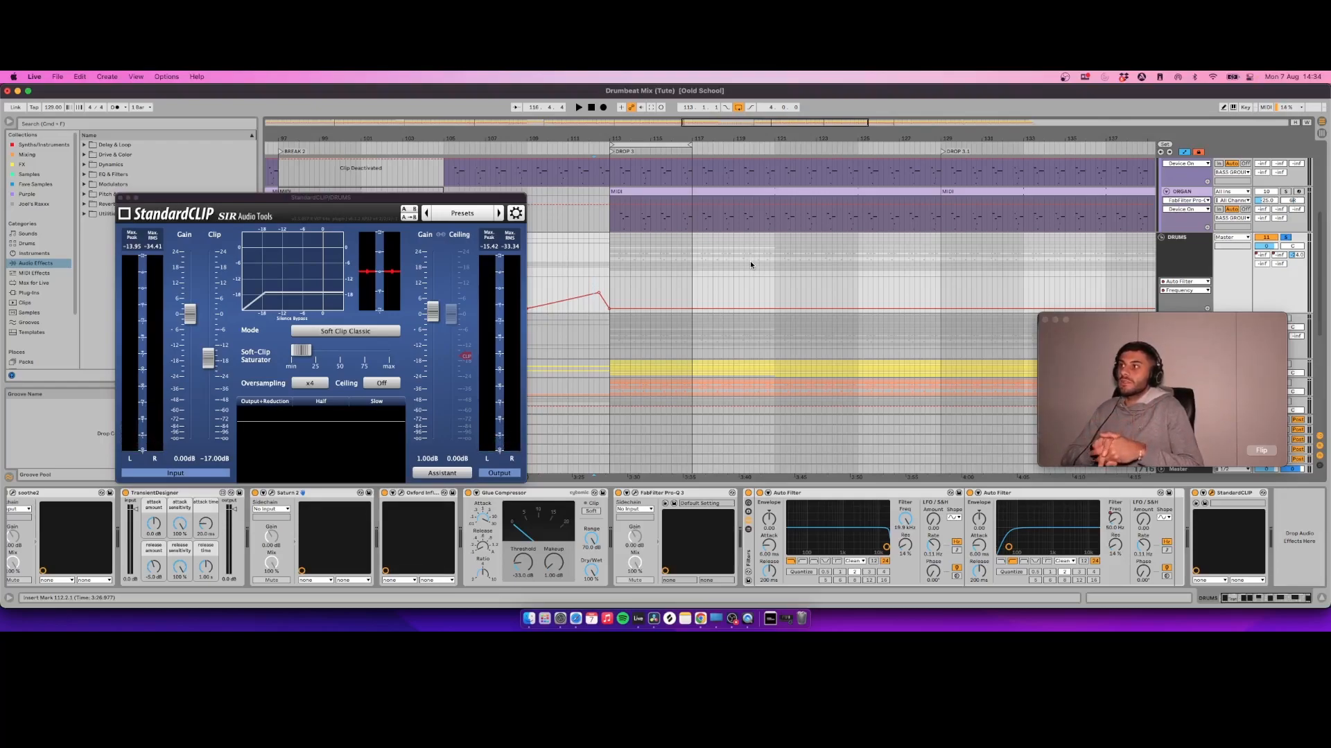
Step: Audition StandardCLIP's soft-clip saturator at 5% and 10% while the drums play, then close the plug-in and stop playback
{"action": "mouse_move", "coordinate": [319, 351]}
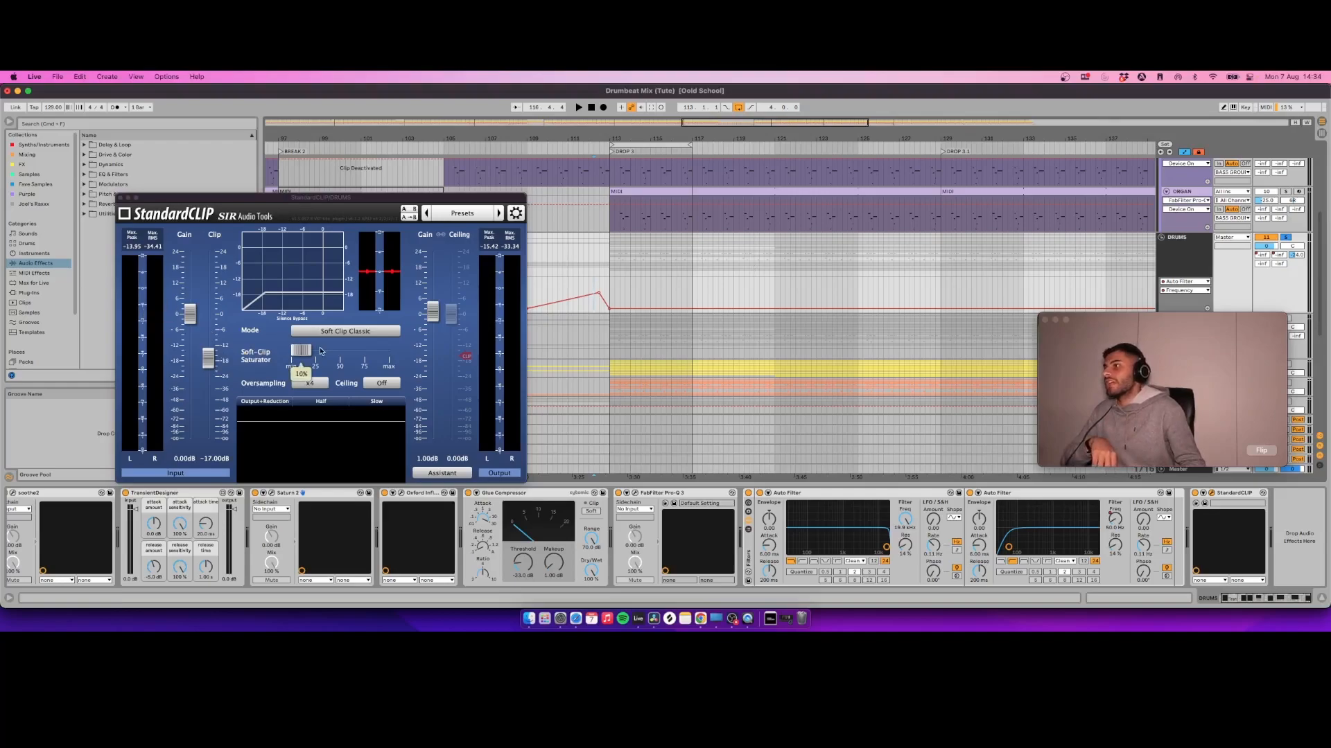
{"action": "key", "text": "space"}
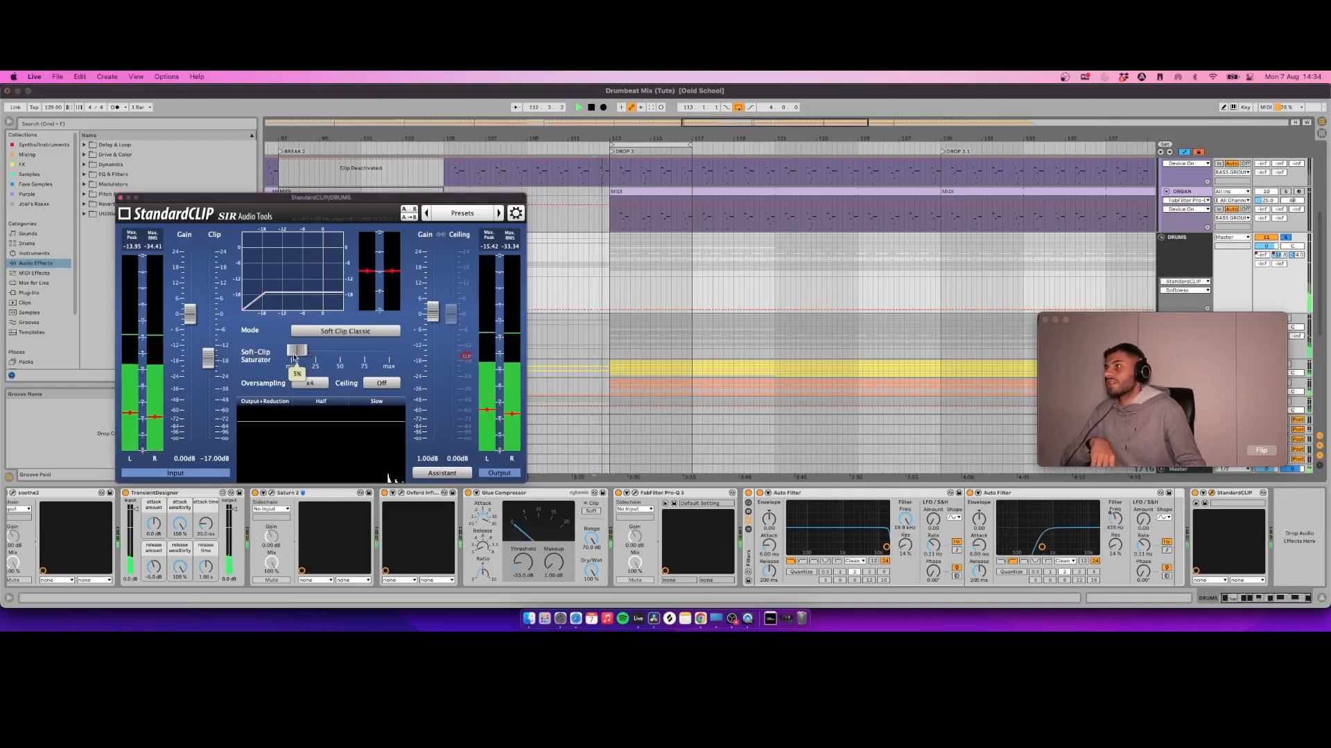
{"action": "mouse_move", "coordinate": [299, 357]}
{"action": "left_mouse_down"}
{"action": "mouse_move", "coordinate": [342, 361]}
{"action": "mouse_move", "coordinate": [299, 364]}
{"action": "left_mouse_up"}
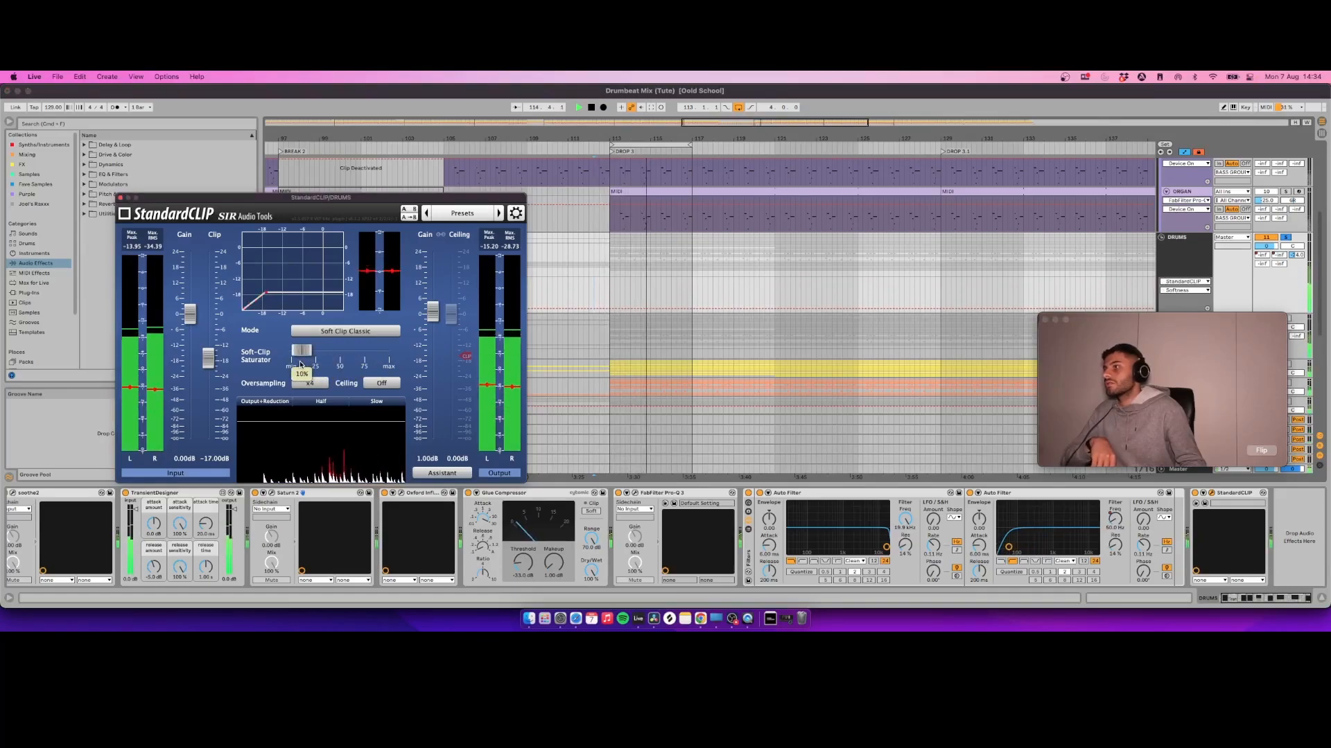
{"action": "left_click", "coordinate": [1203, 499]}
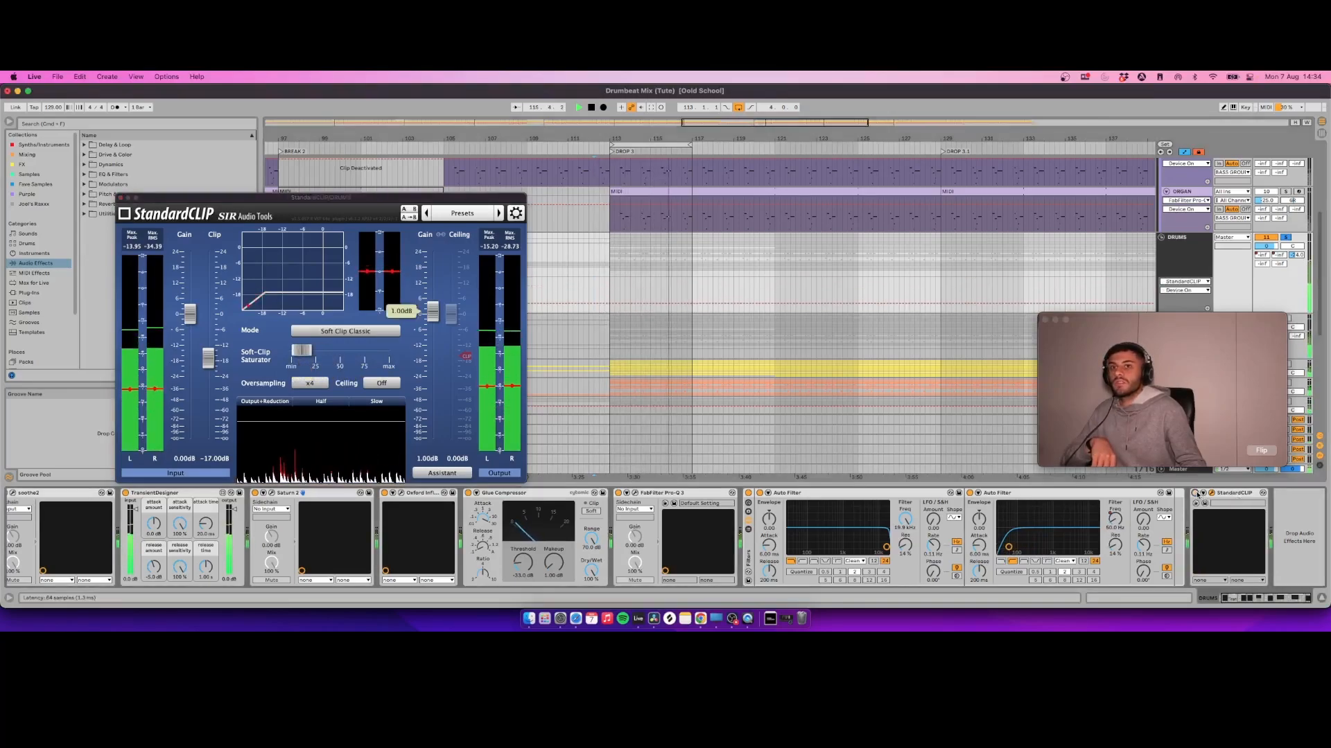
{"action": "left_click", "coordinate": [120, 200]}
{"action": "key", "text": "space"}
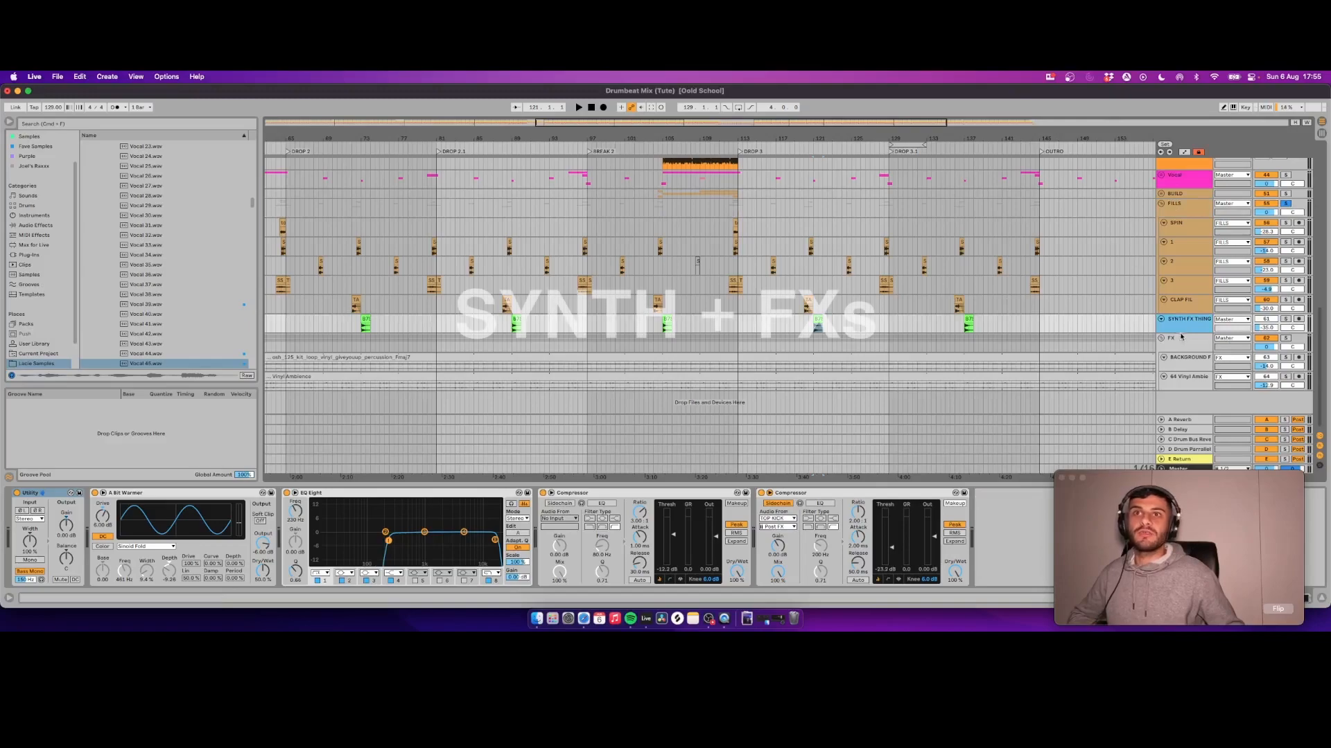
Step: Solo the SYNTH FX THING track, expand it and locate its background loop clip at bar 121
{"action": "left_click_drag", "start_coordinate": [1181, 336], "coordinate": [1181, 363]}
{"action": "scroll", "coordinate": [901, 305], "scroll_direction": "down", "scroll_amount": 1}
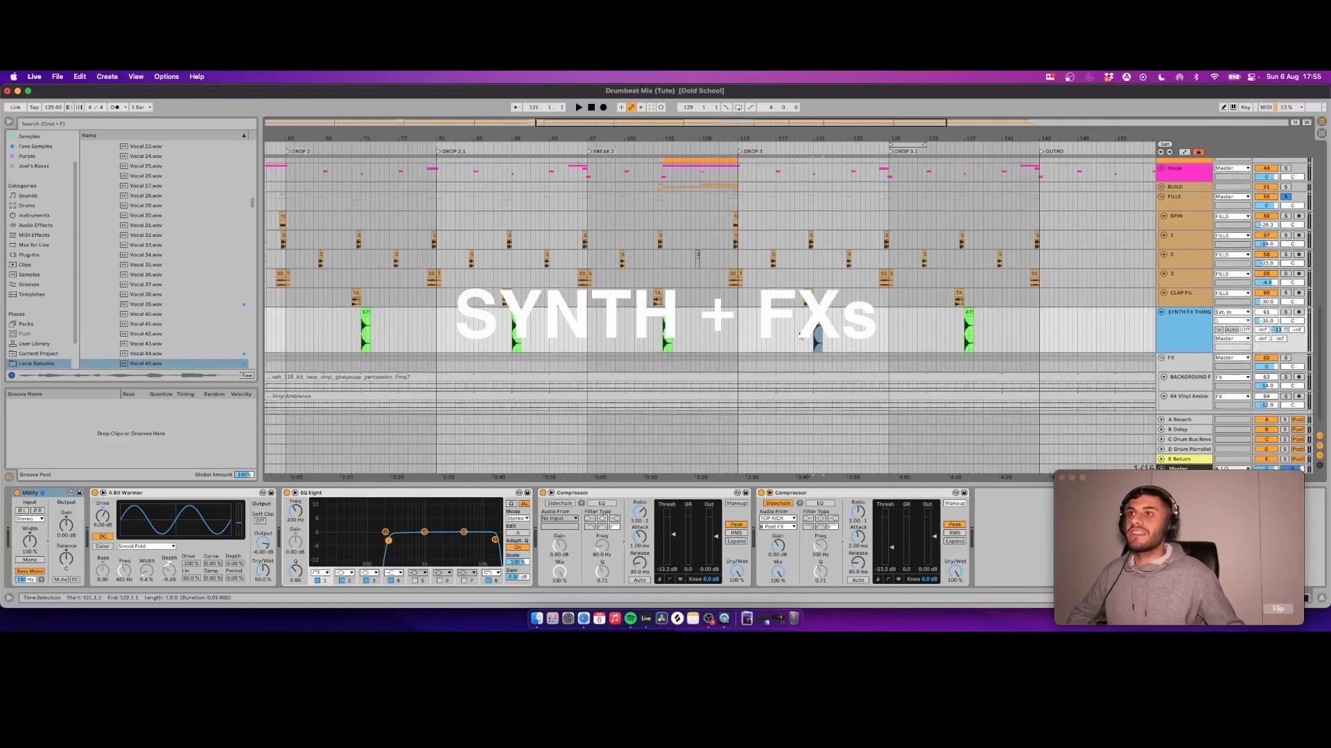
{"action": "scroll", "coordinate": [785, 169], "scroll_direction": "right", "scroll_amount": 1}
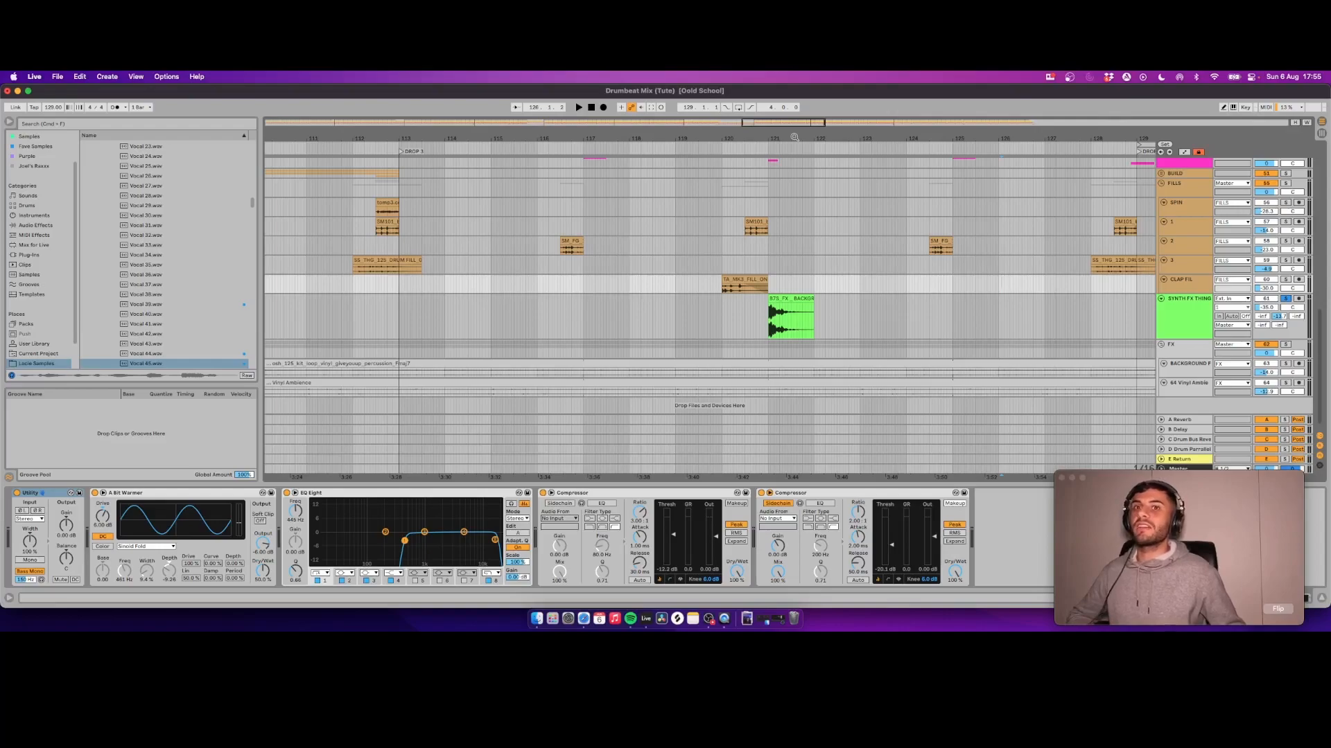
{"action": "left_click", "coordinate": [794, 298]}
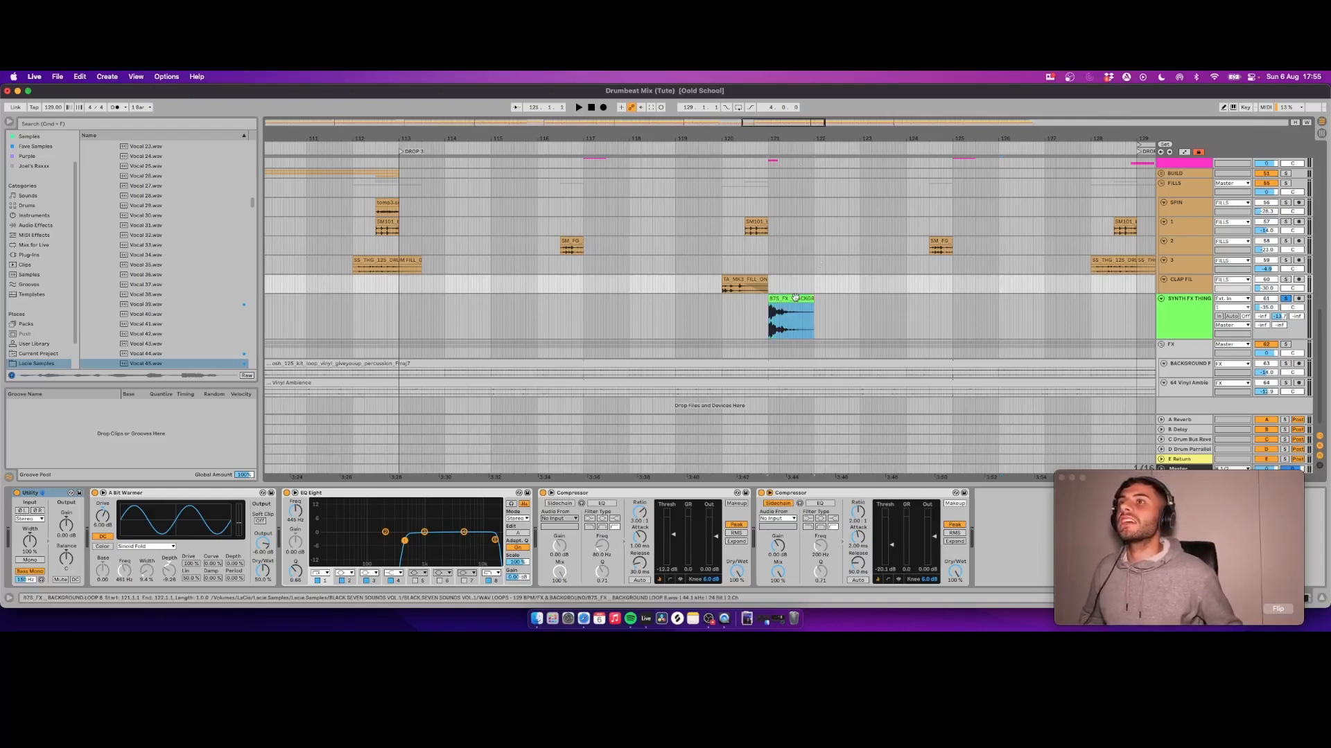
{"action": "mouse_move", "coordinate": [794, 140]}
{"action": "left_mouse_down"}
{"action": "mouse_move", "coordinate": [795, 239]}
{"action": "mouse_move", "coordinate": [794, 156]}
{"action": "left_mouse_up"}
{"action": "mouse_move", "coordinate": [823, 305]}
{"action": "left_mouse_down"}
{"action": "mouse_move", "coordinate": [834, 313]}
{"action": "mouse_move", "coordinate": [802, 309]}
{"action": "mouse_move", "coordinate": [834, 312]}
{"action": "left_mouse_up"}
{"action": "left_click", "coordinate": [722, 310]}
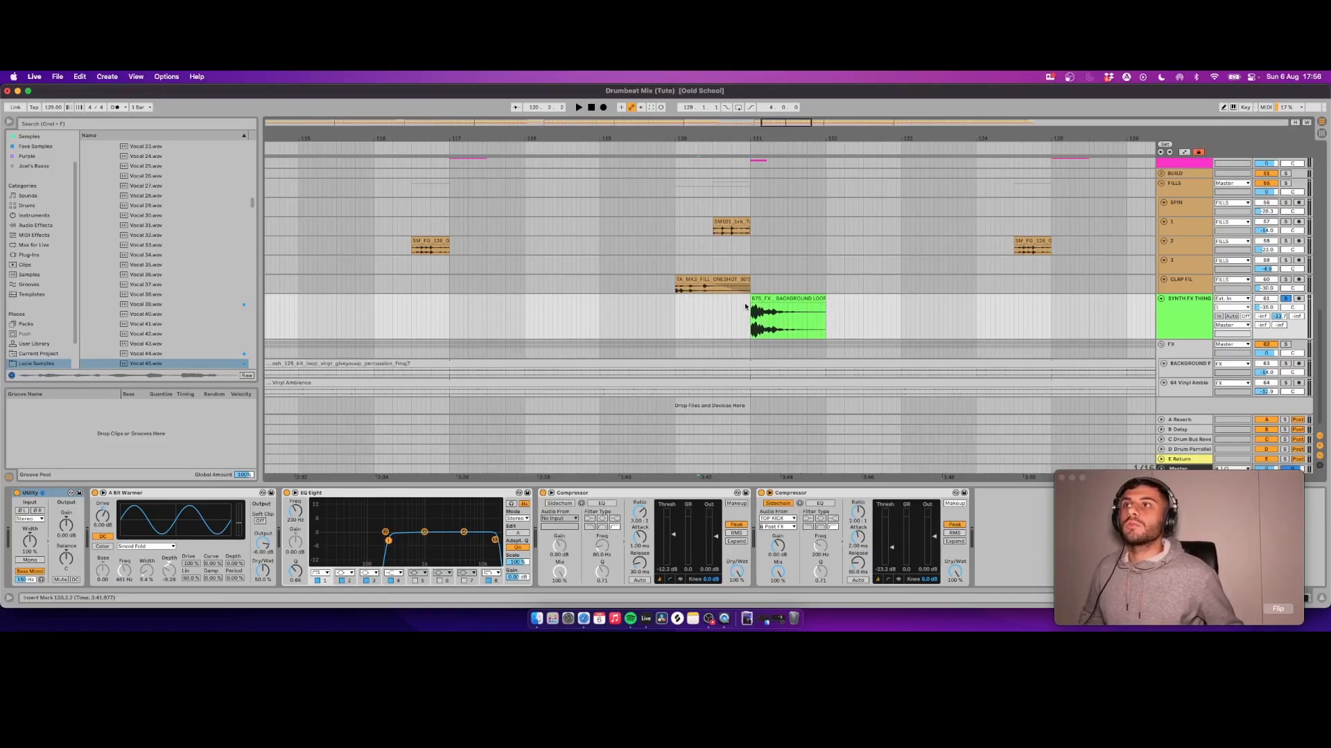
Step: Play the synth FX clip at bar 121, then examine where its repeats fall across the arrangement
{"action": "left_click", "coordinate": [756, 301]}
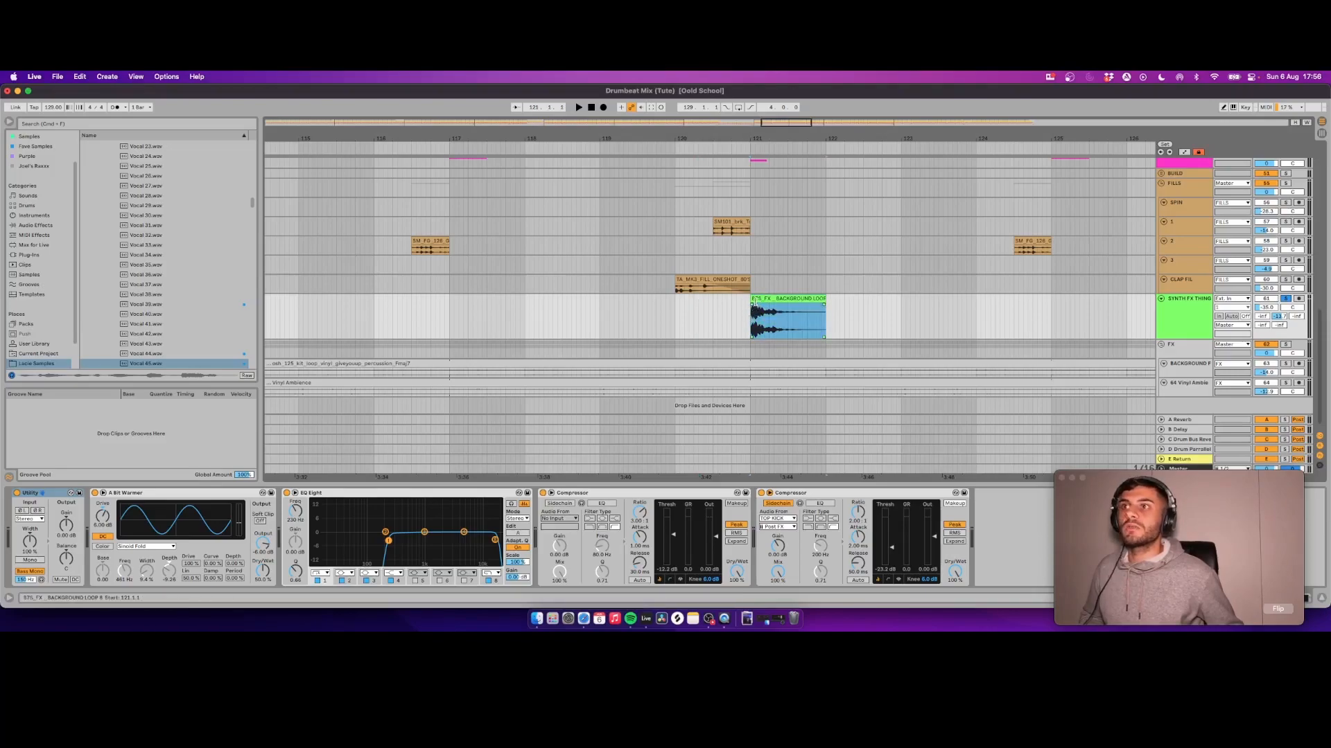
{"action": "key", "text": "space"}
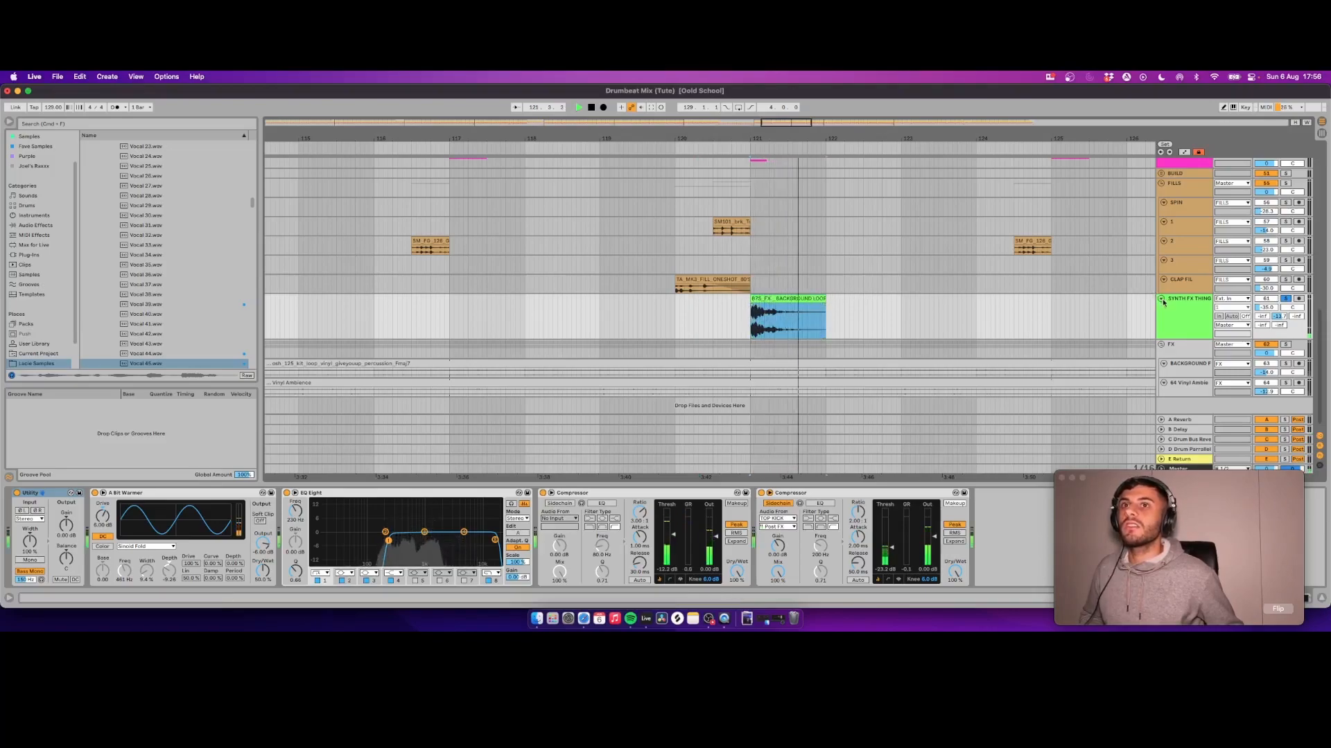
{"action": "key", "text": "space"}
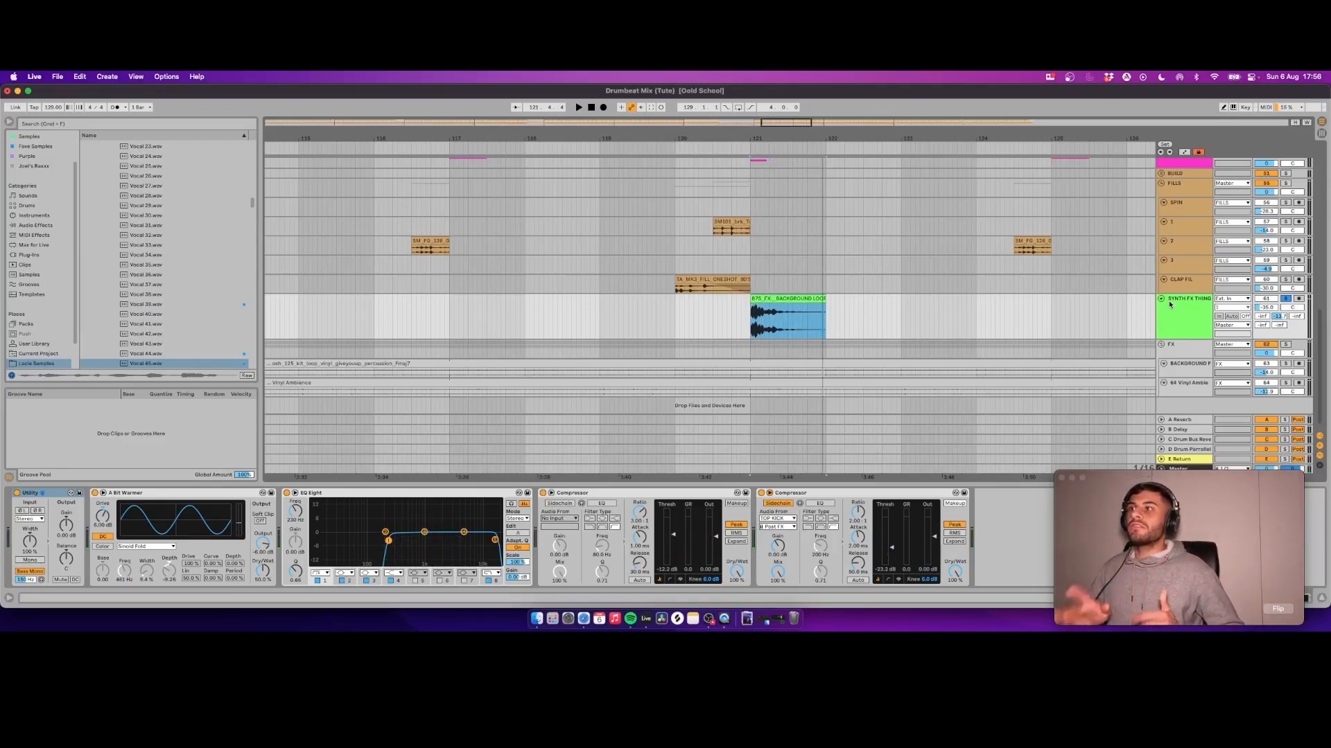
{"action": "key", "text": "space"}
{"action": "key", "text": "space"}
{"action": "scroll", "coordinate": [976, 257], "scroll_direction": "up", "scroll_amount": 5}
{"action": "scroll", "coordinate": [977, 255], "scroll_direction": "down", "scroll_amount": 5}
{"action": "left_click_drag", "start_coordinate": [766, 141], "coordinate": [728, 265]}
{"action": "scroll", "coordinate": [750, 321], "scroll_direction": "right", "scroll_amount": 5}
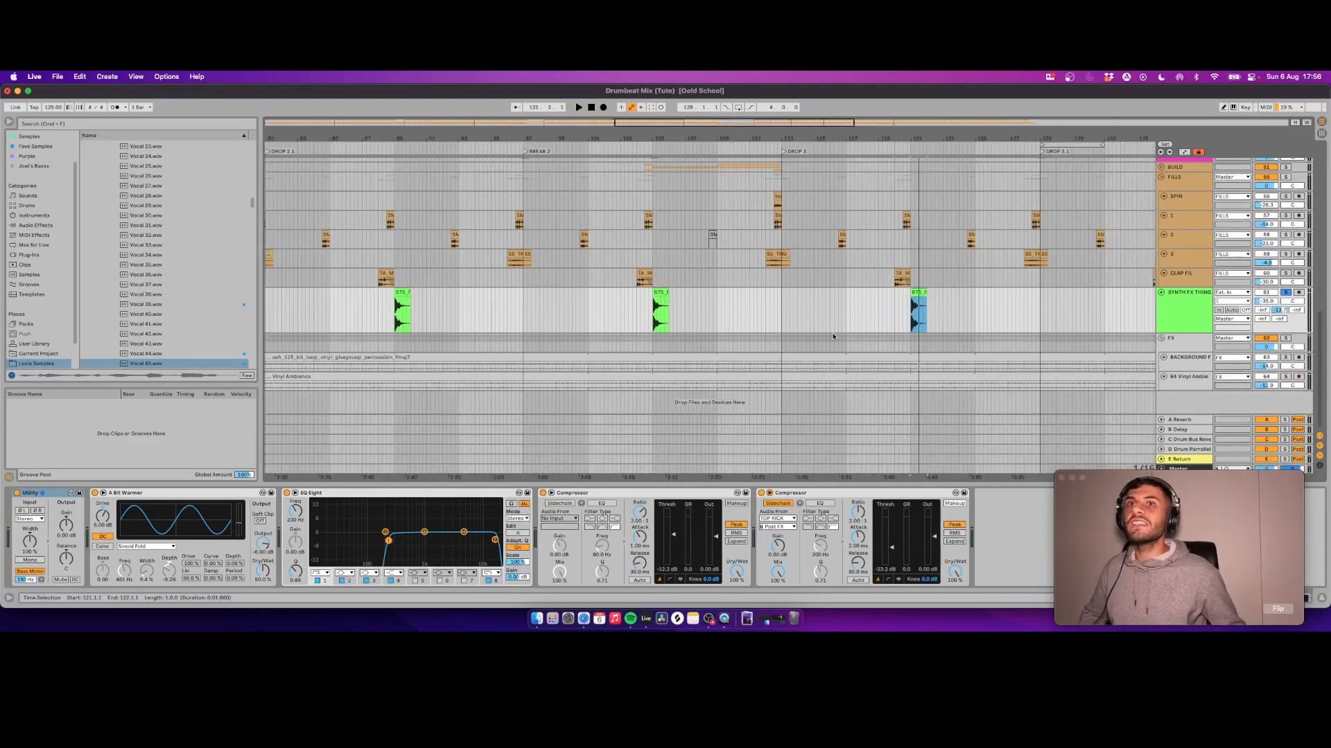
Step: Solo the Vinyl Ambience track in the FX group, play it and show its device chain
{"action": "left_click", "coordinate": [1172, 360]}
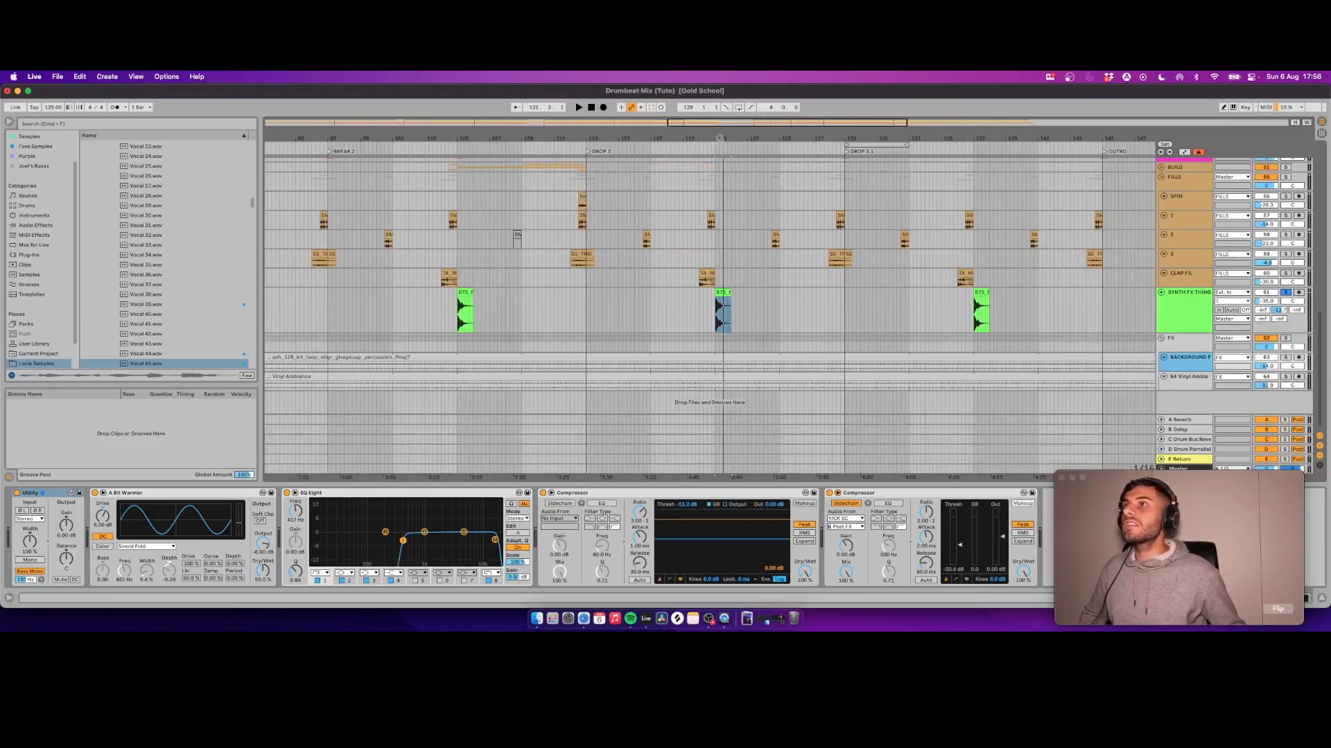
{"action": "key", "text": "minus"}
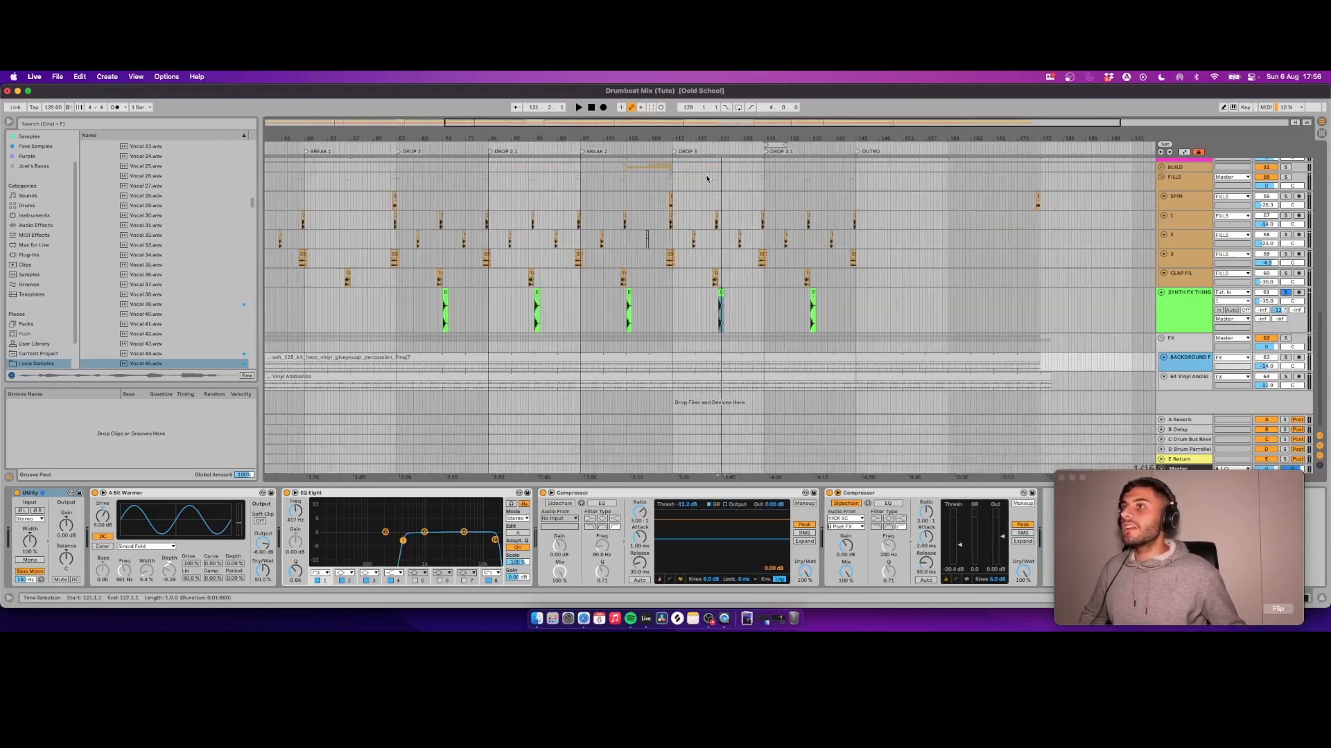
{"action": "left_click", "coordinate": [1283, 378]}
{"action": "key", "text": "space"}
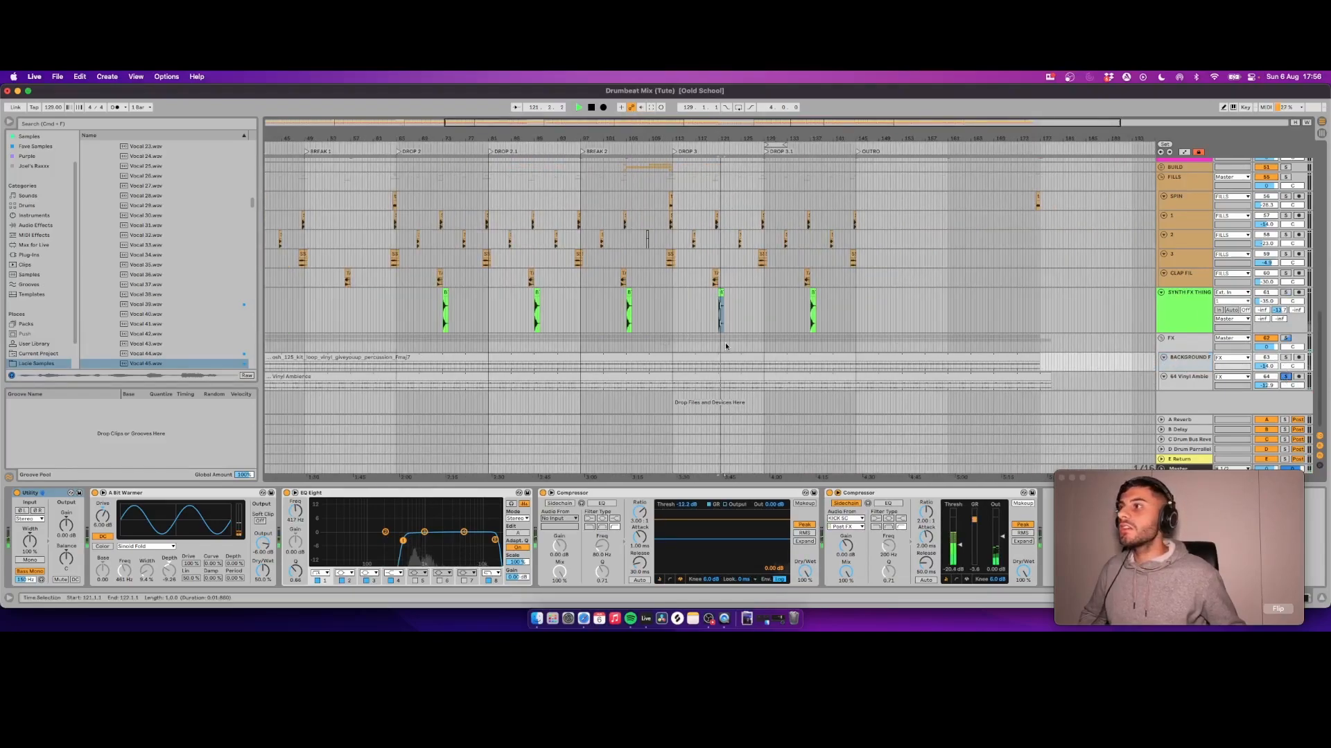
{"action": "scroll", "coordinate": [690, 393], "scroll_direction": "left", "scroll_amount": 1}
{"action": "left_click", "coordinate": [1179, 378]}
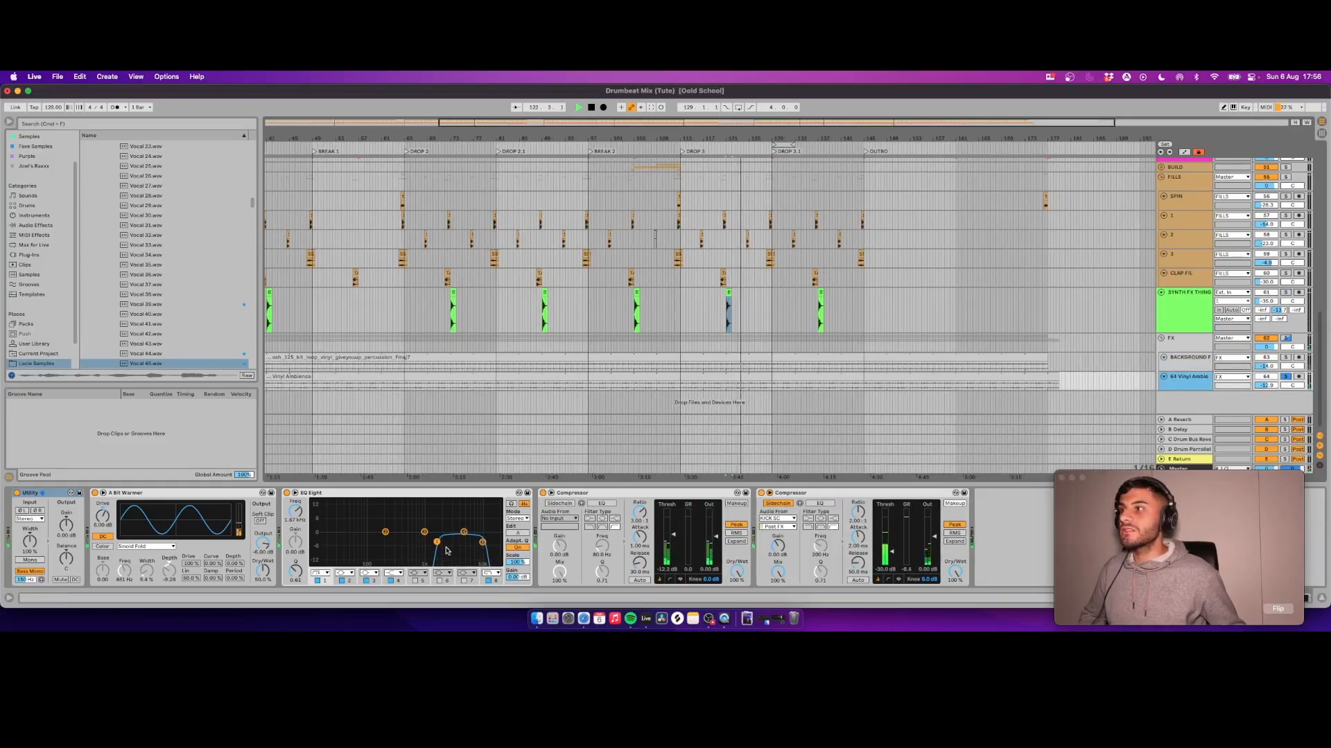
Step: Examine the Vinyl Ambience track's EQ Eight curve in the expanded display, then collapse it and stop playback
{"action": "left_click", "coordinate": [296, 493]}
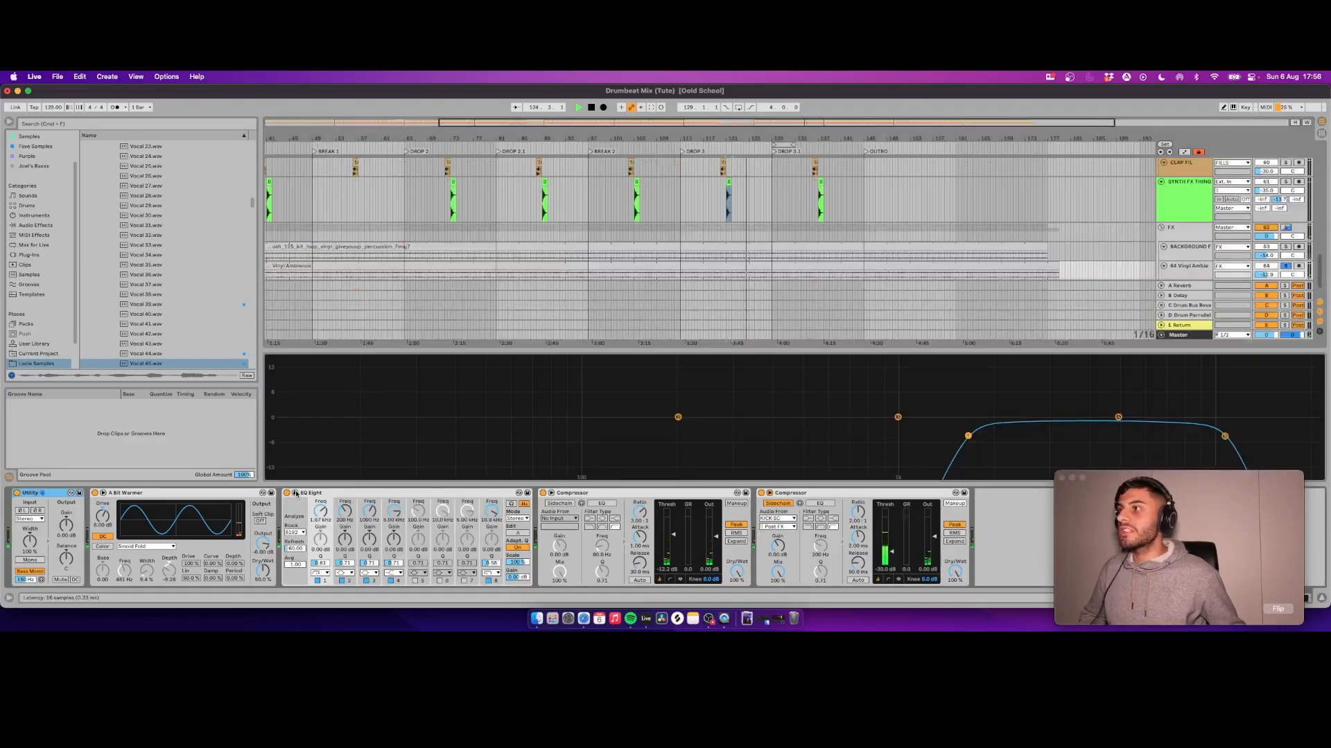
{"action": "left_click", "coordinate": [295, 492]}
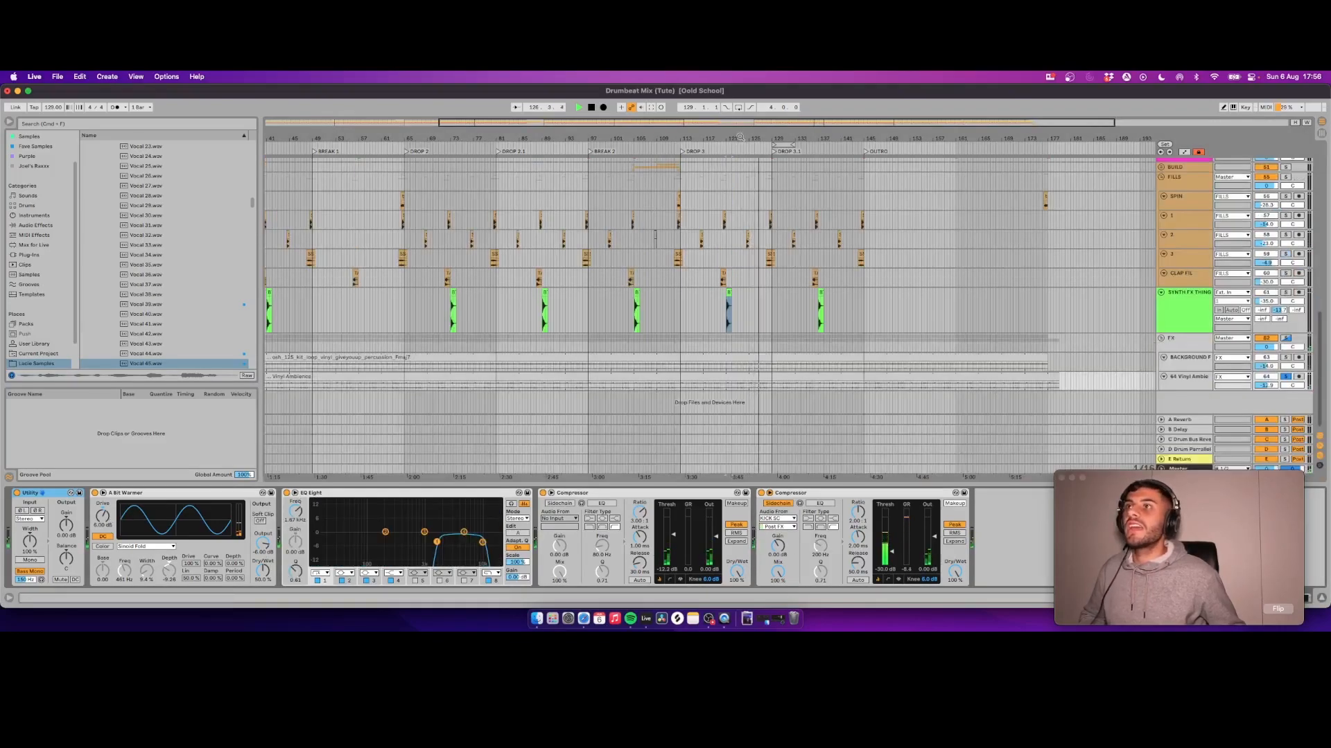
{"action": "key", "text": "plus"}
{"action": "key", "text": "plus"}
{"action": "key", "text": "space"}
Step: Solo the background FX track and play it from bar 9 of the intro
{"action": "left_click", "coordinate": [1286, 358]}
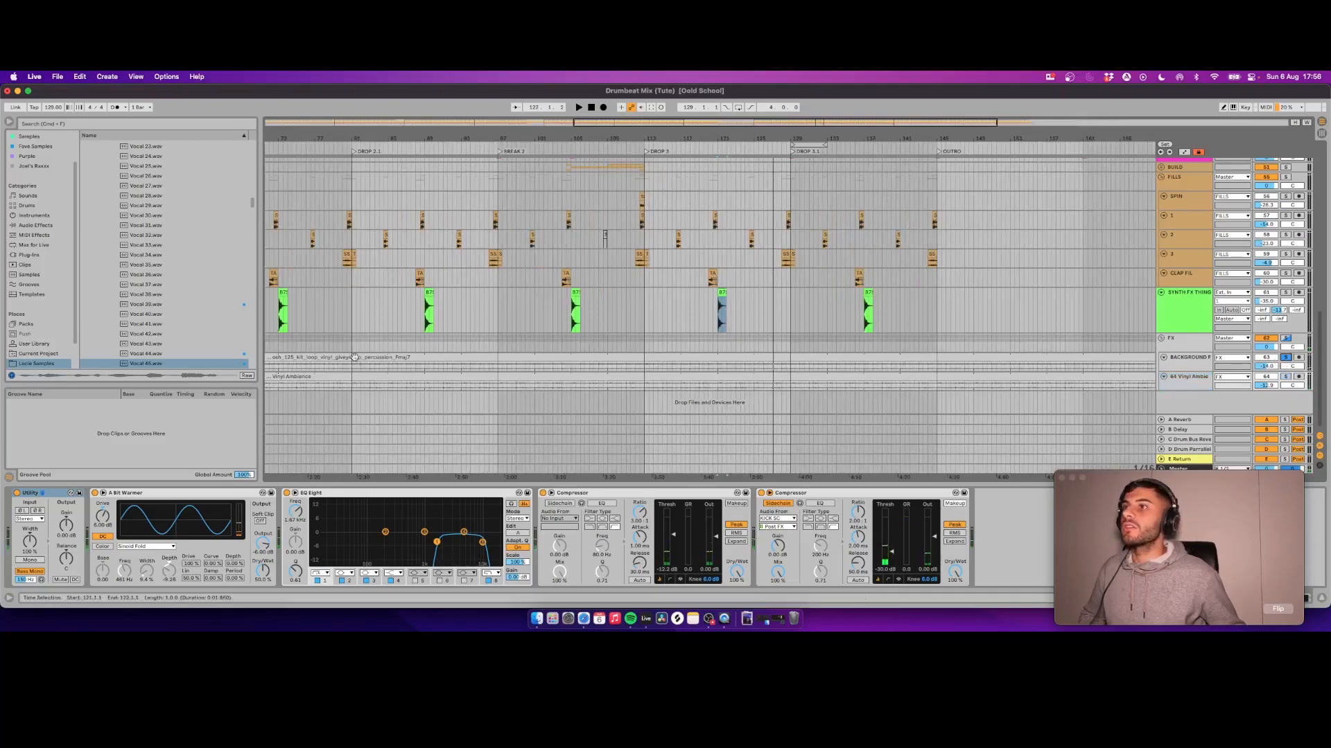
{"action": "scroll", "coordinate": [347, 365], "scroll_direction": "left", "scroll_amount": 5}
{"action": "scroll", "coordinate": [348, 366], "scroll_direction": "left", "scroll_amount": 8}
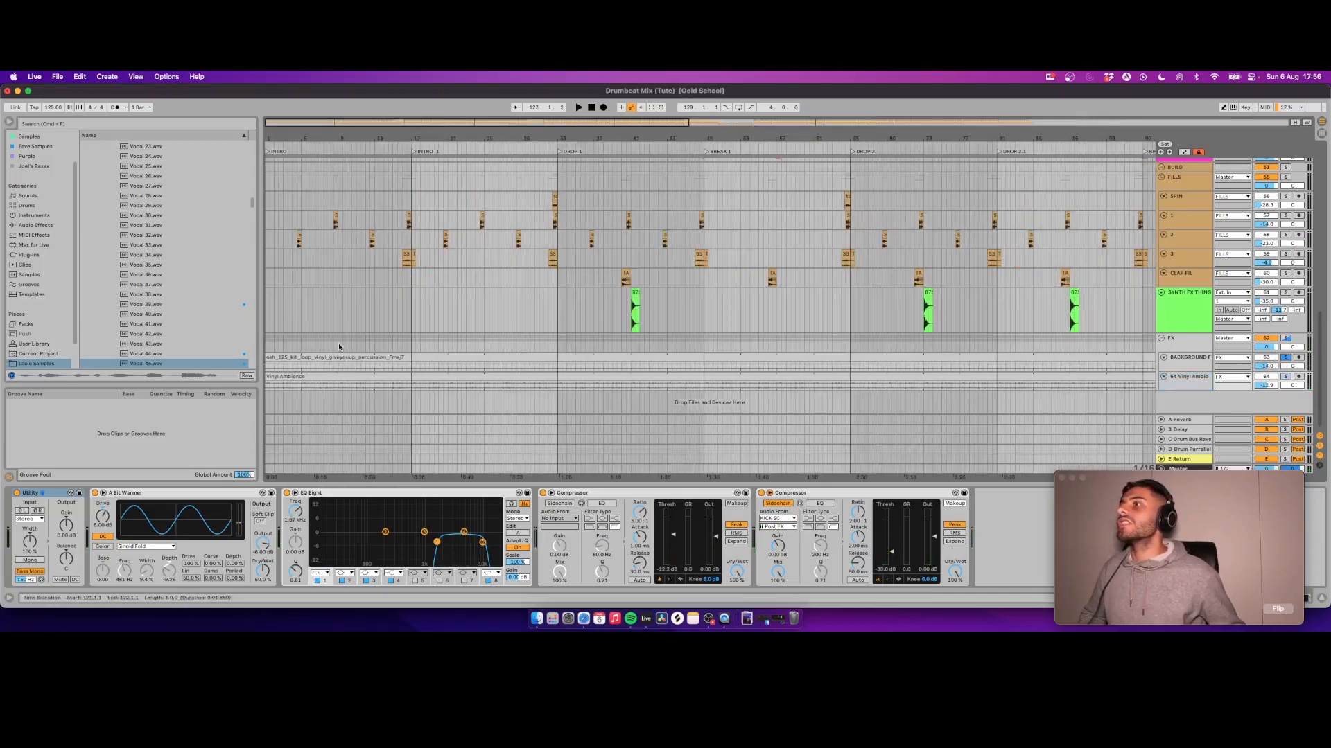
{"action": "left_click", "coordinate": [339, 346]}
{"action": "key", "text": "space"}
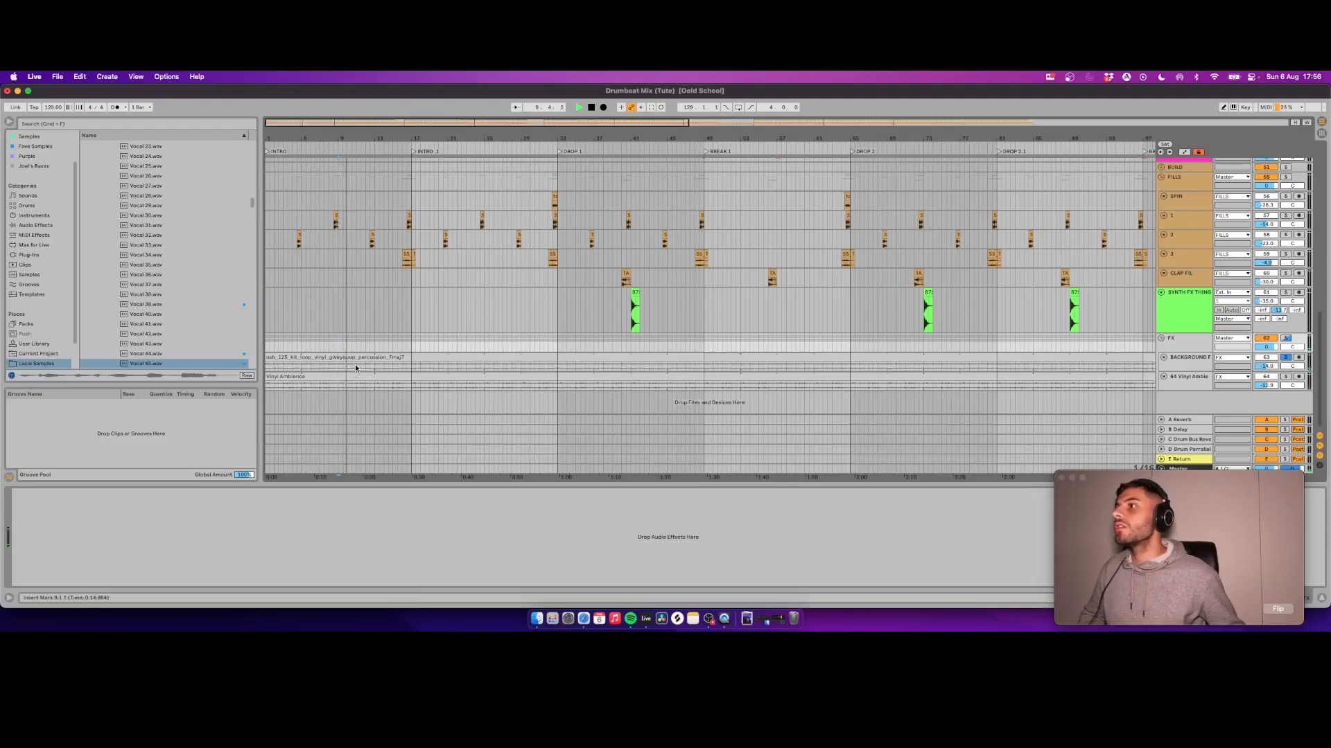
{"action": "left_click_drag", "start_coordinate": [268, 139], "coordinate": [269, 166]}
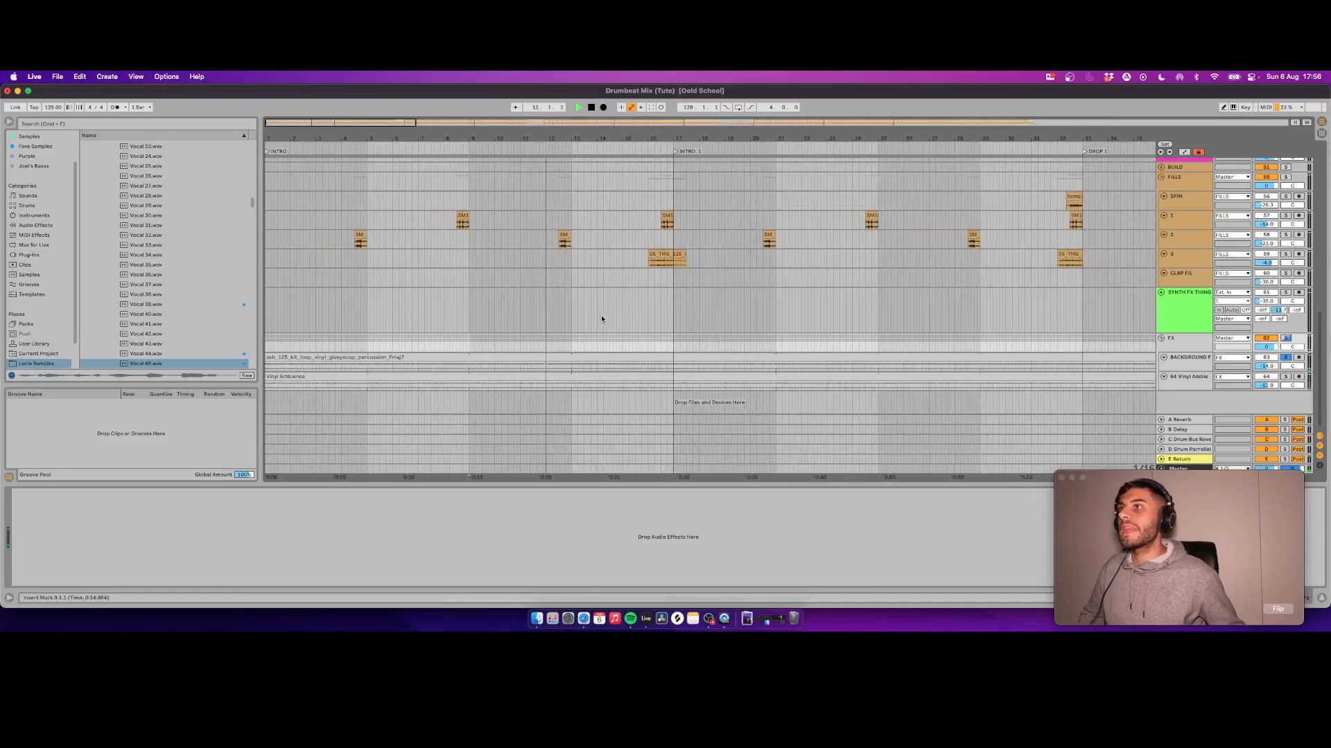
Step: Solo the Vocal track and play its short hit at INTRO 2 from bar 17
{"action": "scroll", "coordinate": [579, 337], "scroll_direction": "up", "scroll_amount": 5}
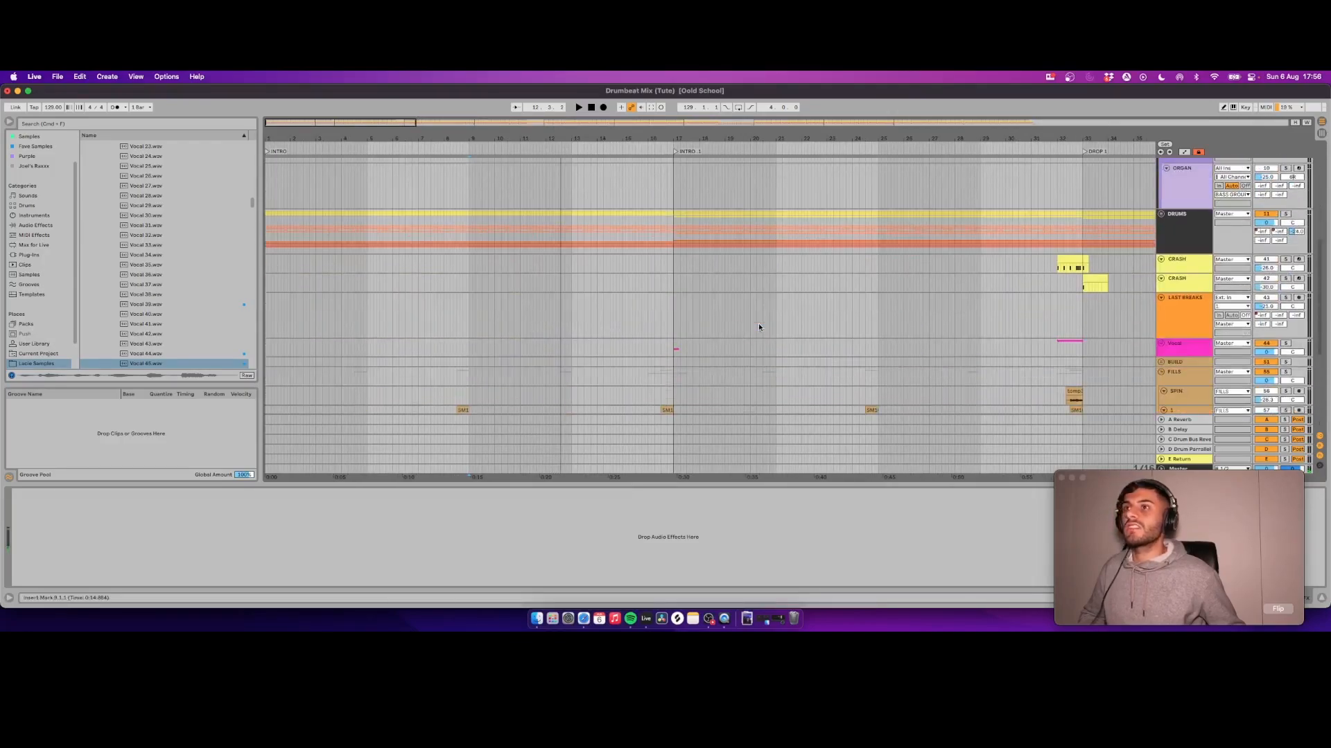
{"action": "scroll", "coordinate": [709, 326], "scroll_direction": "down", "scroll_amount": 2}
{"action": "left_click", "coordinate": [677, 308]}
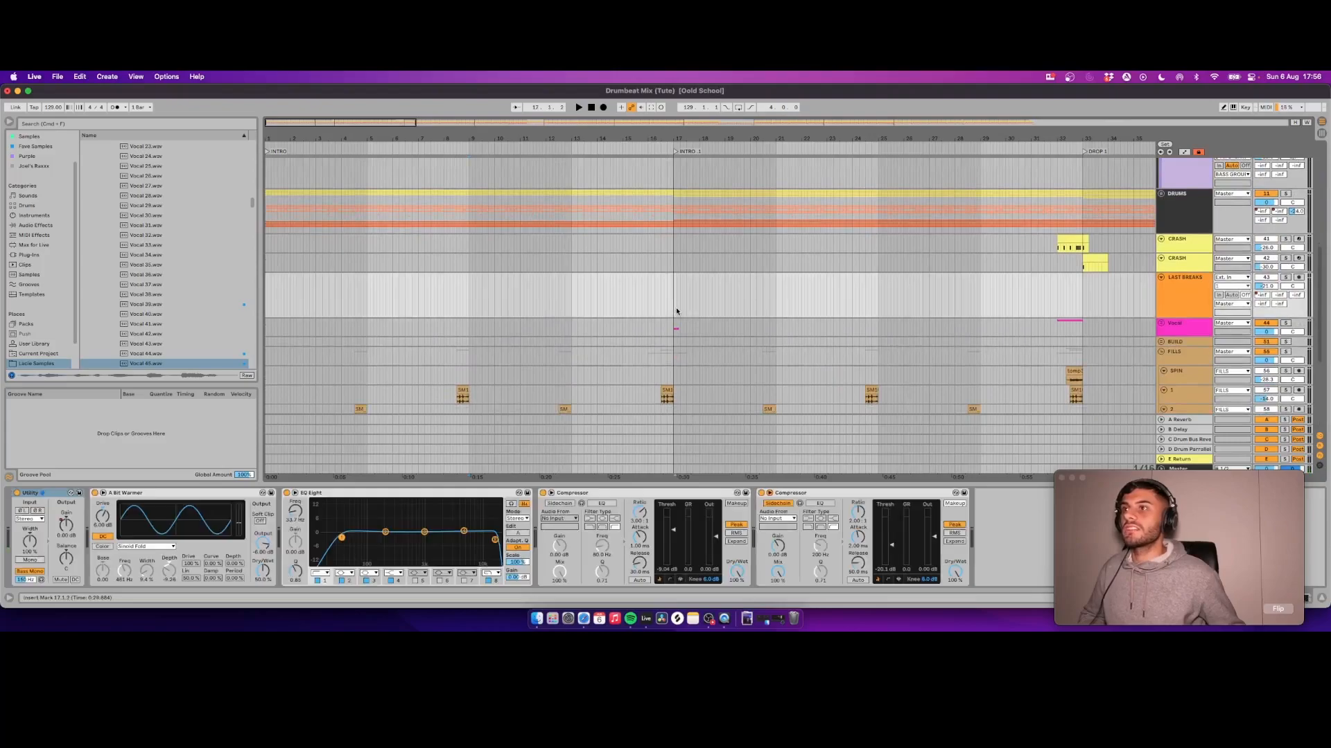
{"action": "scroll", "coordinate": [675, 306], "scroll_direction": "down", "scroll_amount": 5}
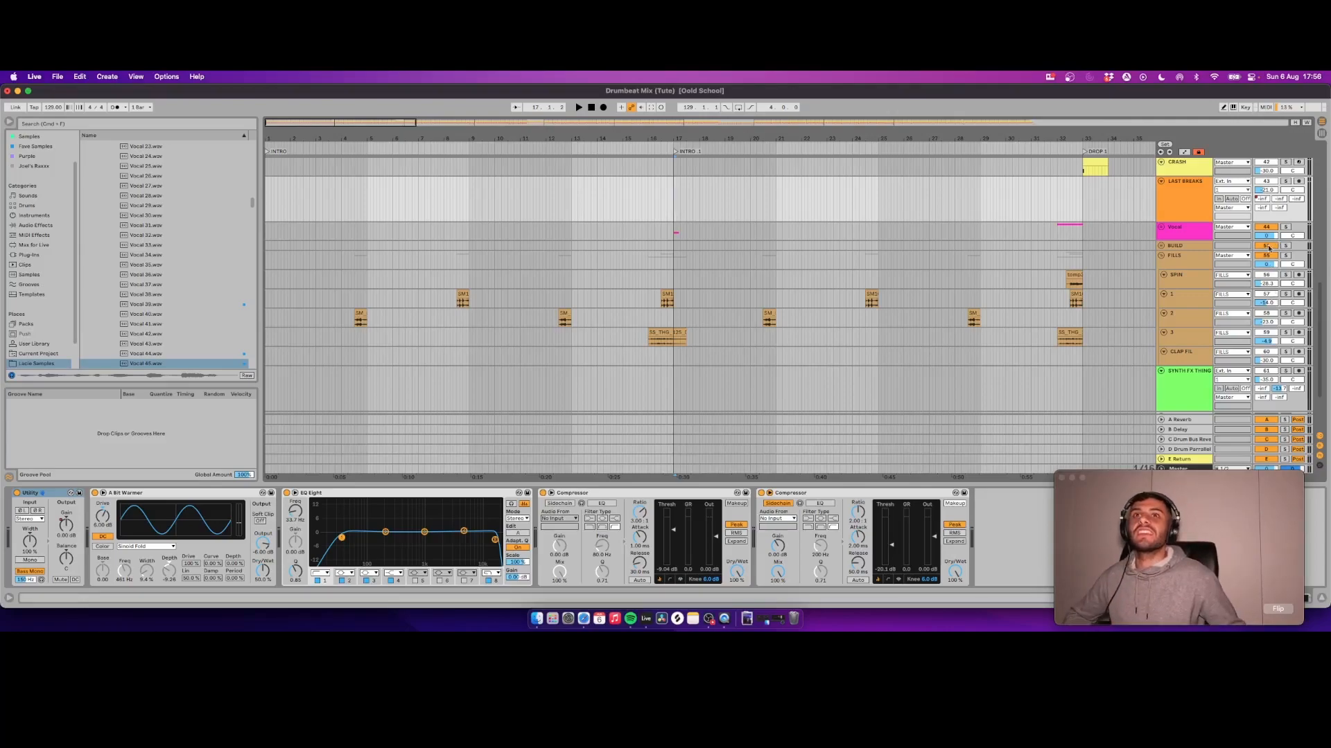
{"action": "key", "text": "space"}
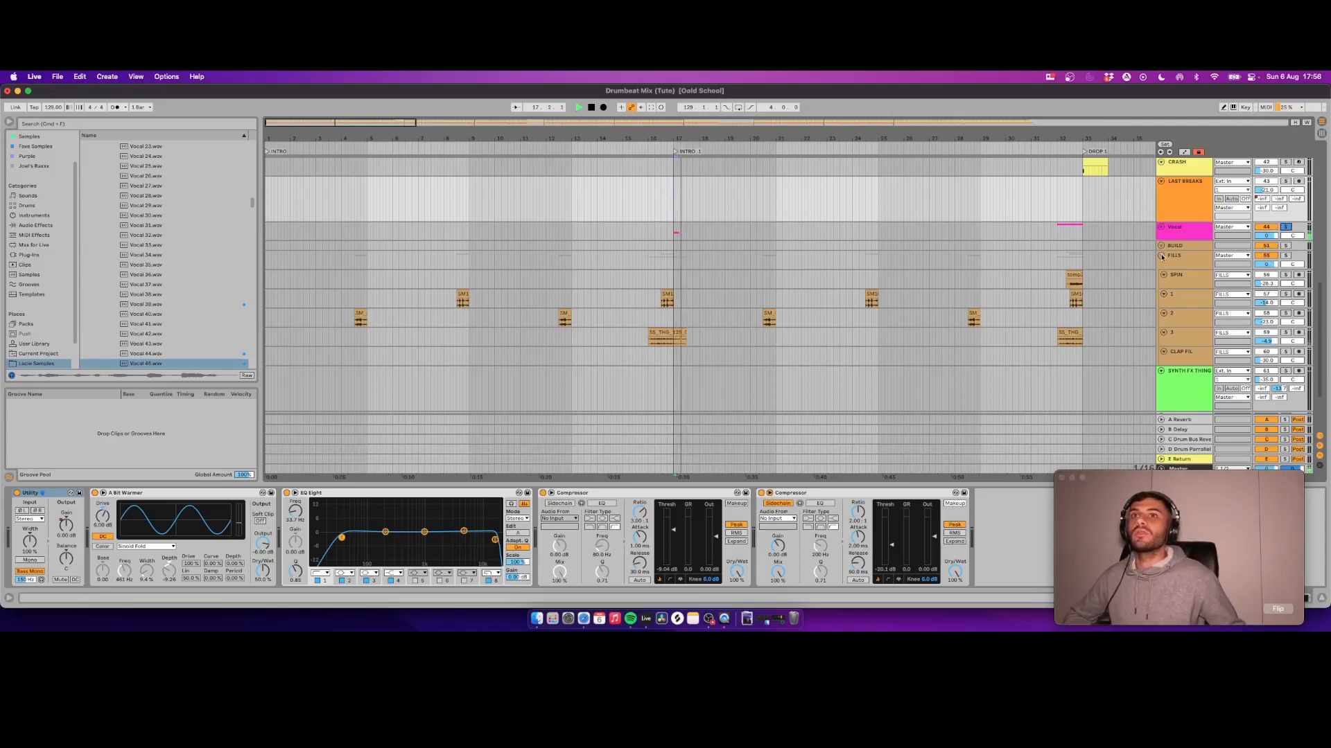
Step: Collapse the FILLS group and replay the vocal hit from just before bar 17
{"action": "left_click", "coordinate": [1160, 255]}
{"action": "key", "text": "space"}
{"action": "left_click", "coordinate": [670, 213]}
{"action": "key", "text": "space"}
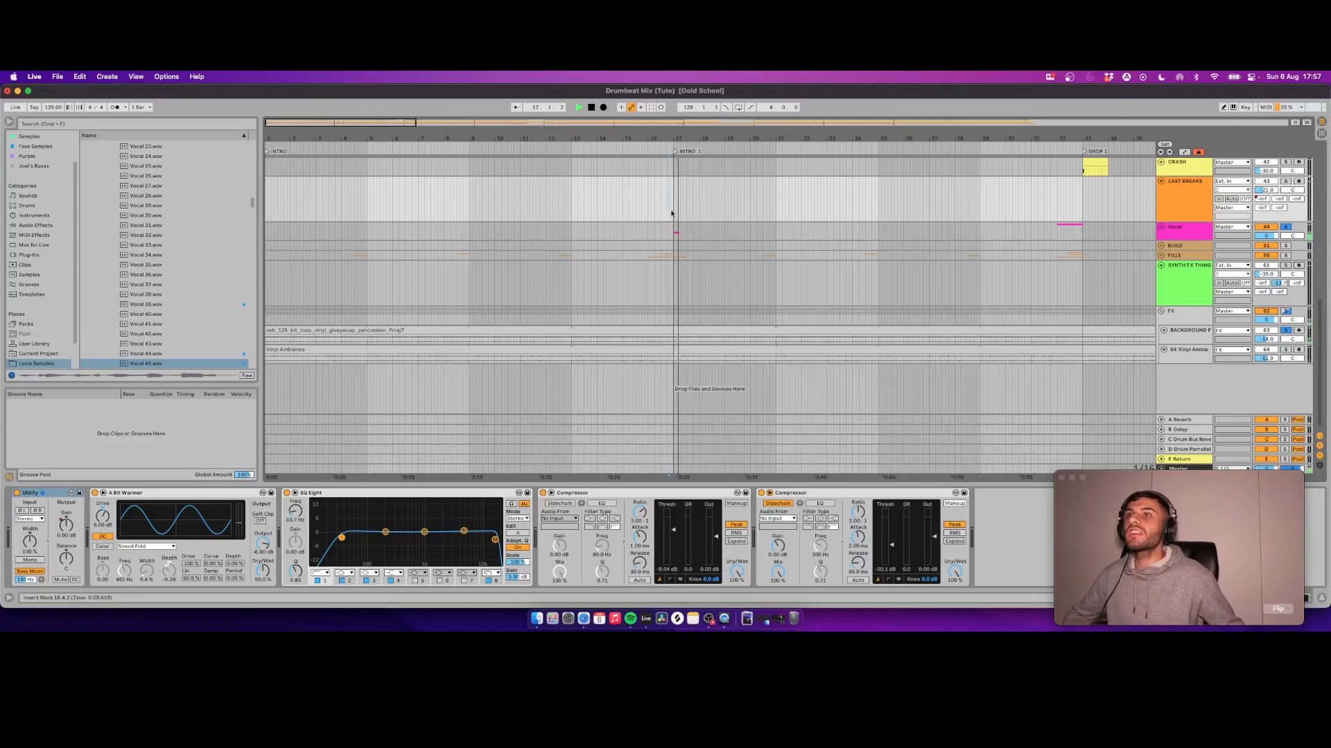